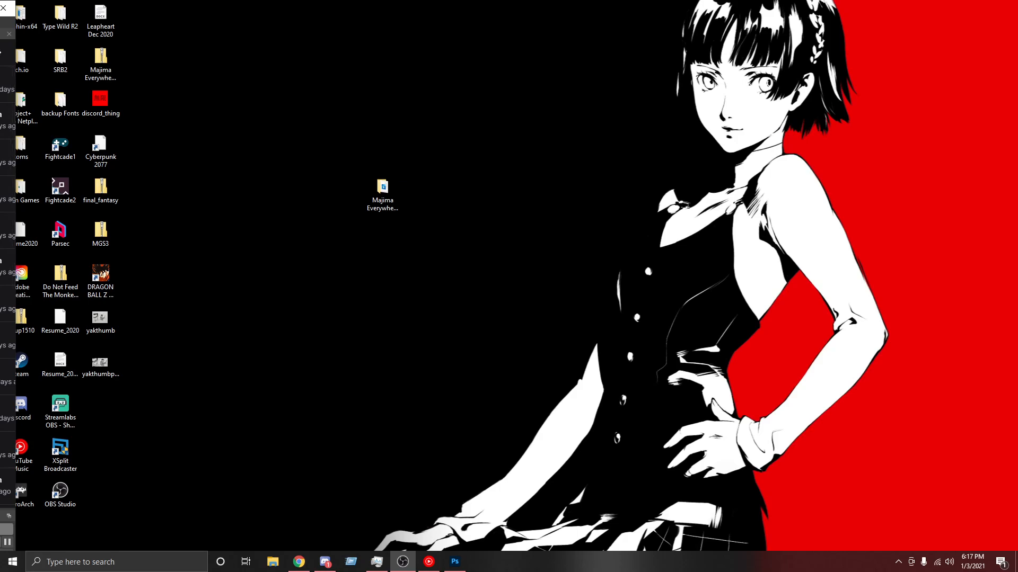
Step: Switch to Photoshop and compare the yakthumb.jpg scan with the vector line art in Untitled-1
key("alt+Tab")
mouse_move(457, 568)
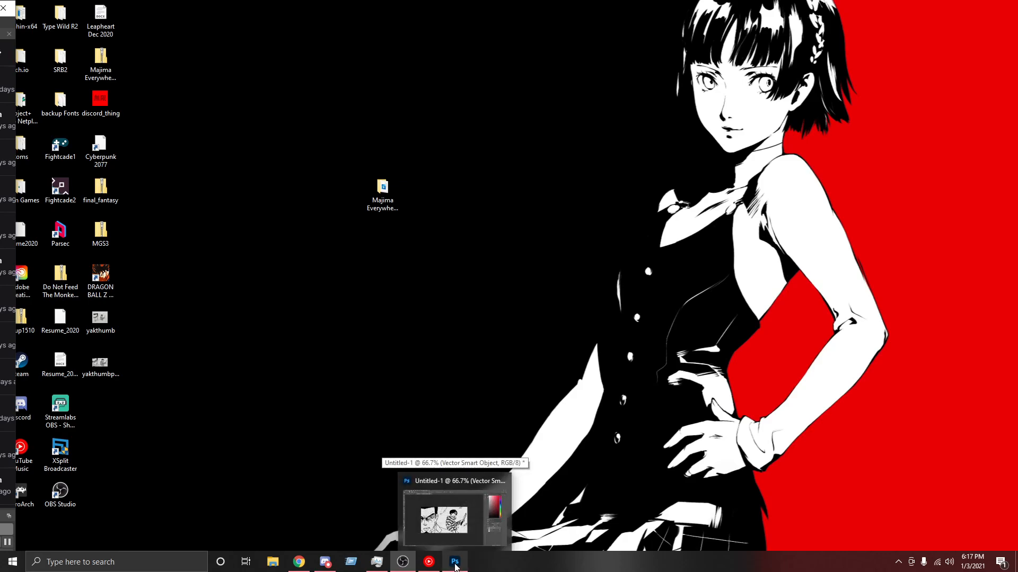
left_click(455, 565)
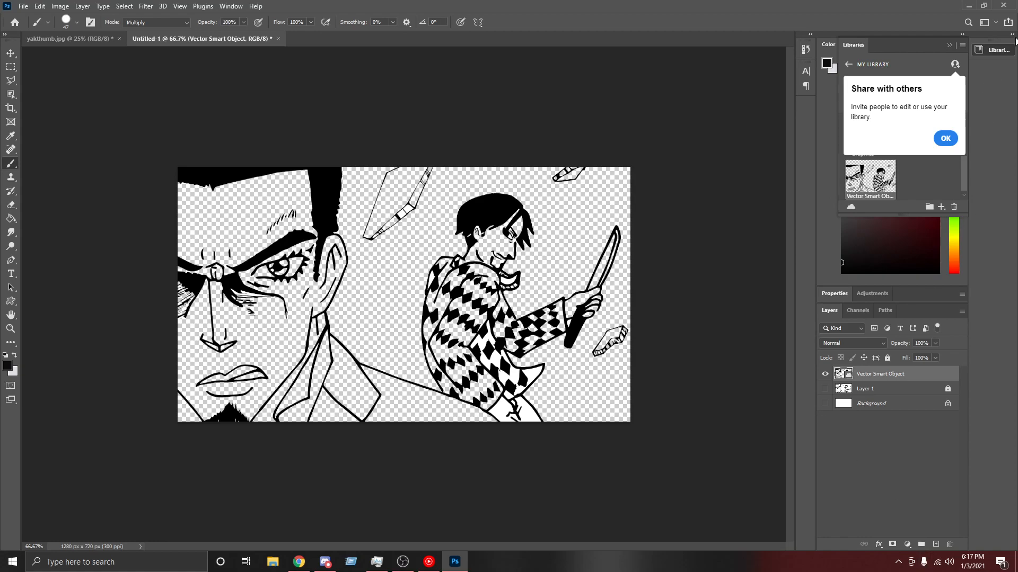
left_click(969, 5)
left_click(455, 562)
left_click(67, 40)
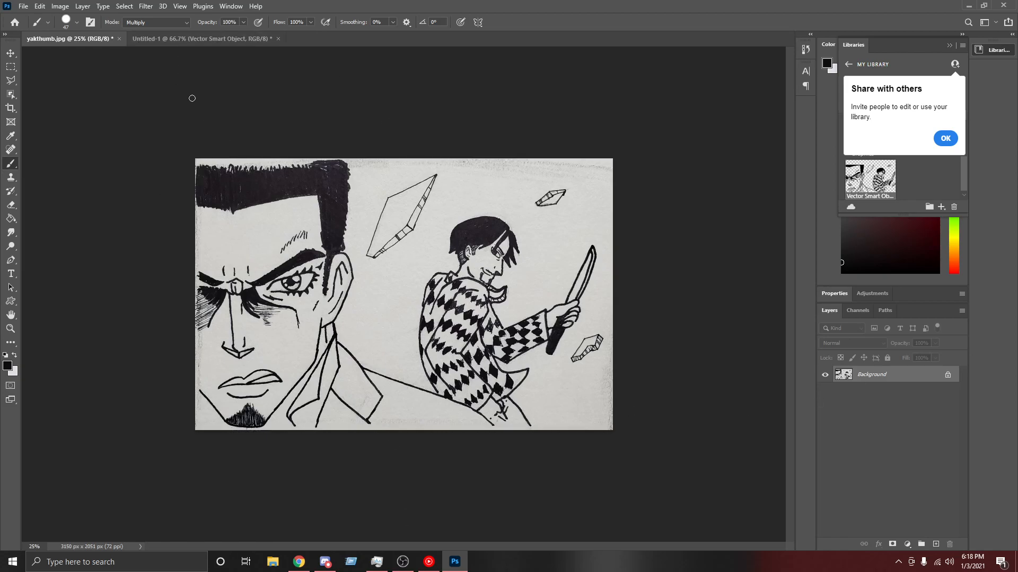
left_click(202, 40)
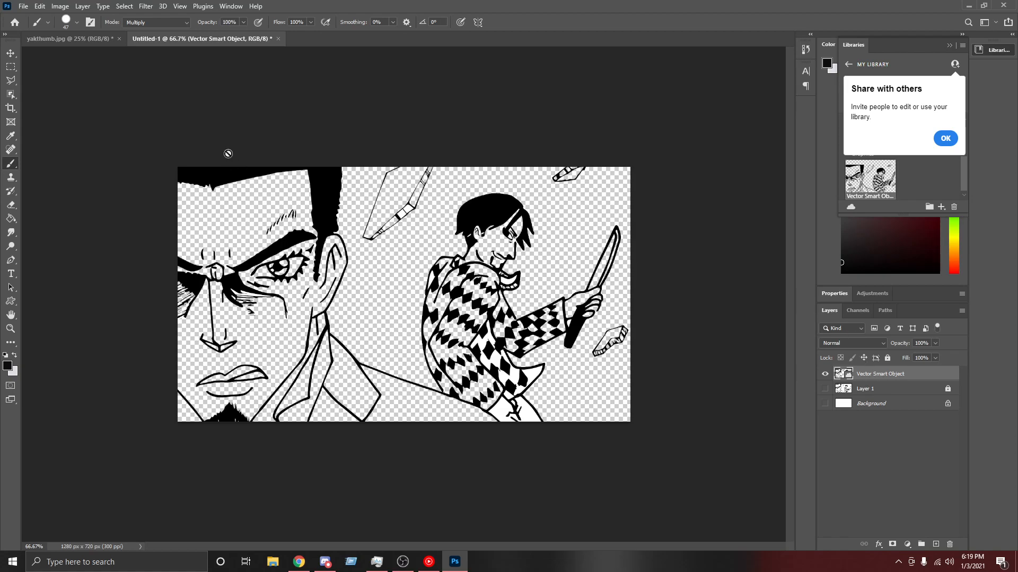
key("ctrl+t")
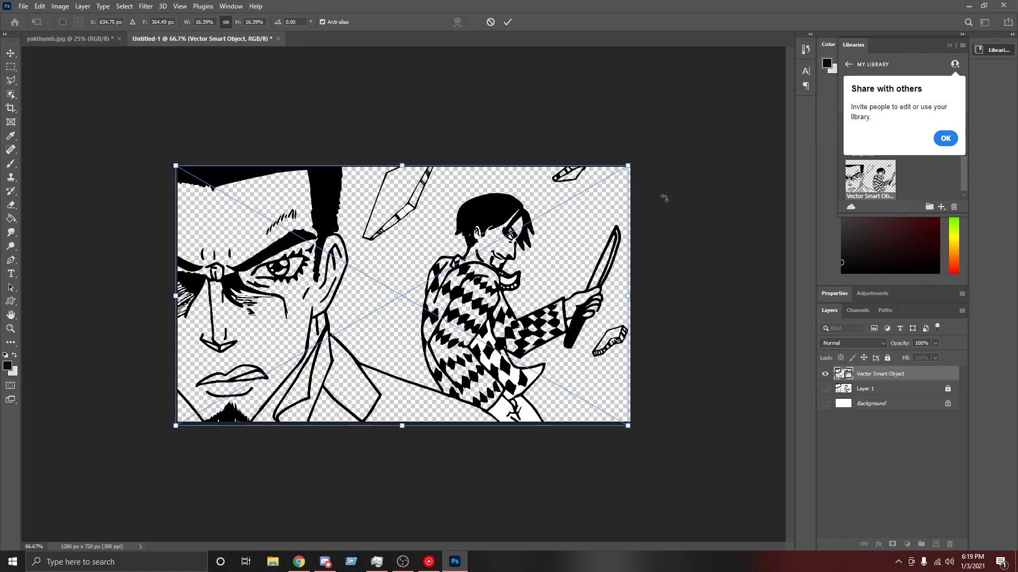
Step: Unlock the Background layer of yakthumb.jpg so the scanned drawing can be transformed
left_click(69, 39)
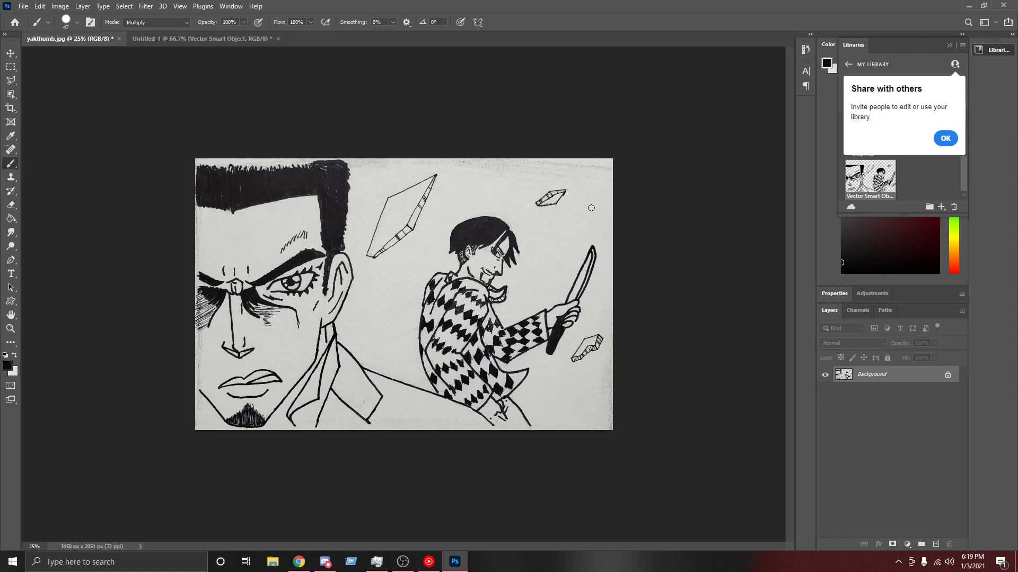
left_click(10, 53)
left_click(947, 375)
Step: Try scaling the scanned drawing down to about 24% and up to about 122%, and undo the transformations
key("ctrl+t")
left_click_drag(615, 158, 296, 365)
left_click_drag(275, 403, 315, 363)
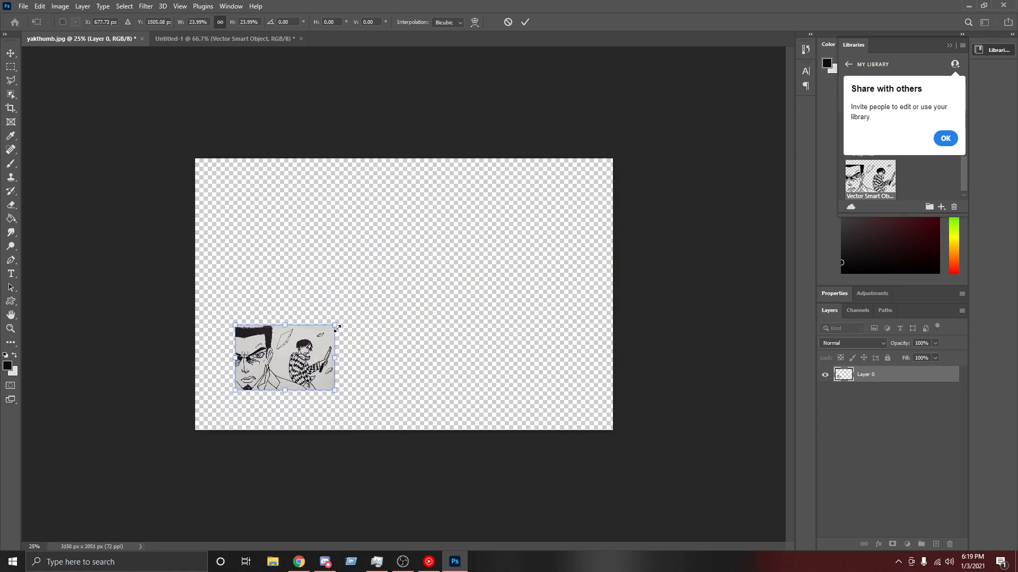
left_click_drag(334, 326, 743, 58)
left_click_drag(533, 296, 469, 350)
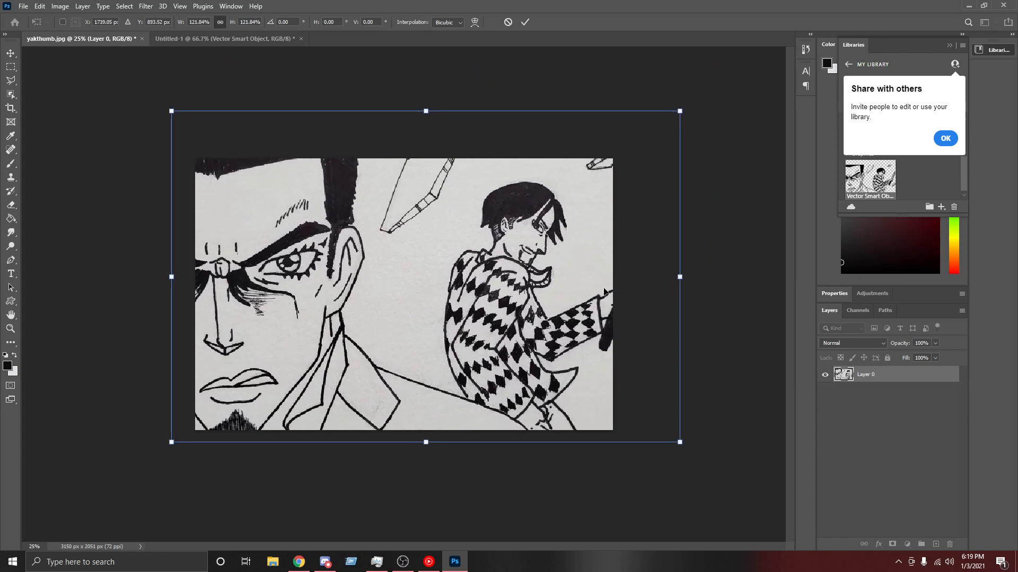
key("ctrl+z")
key("ctrl+z")
key("ctrl+z")
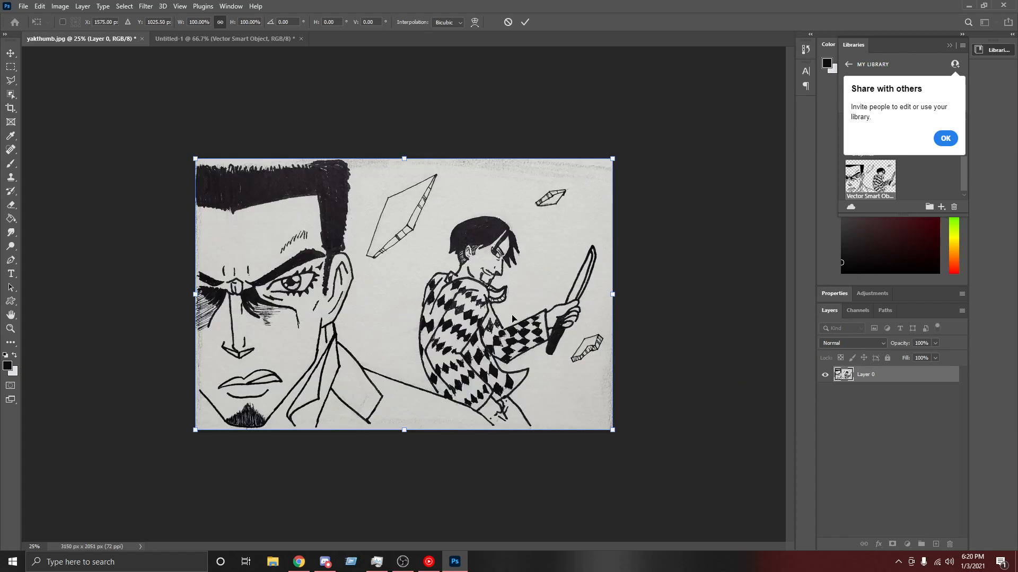
Step: Try enlarging the Vector Smart Object in Untitled-1 to 18.50% scale, and undo the enlargement
left_click(198, 43)
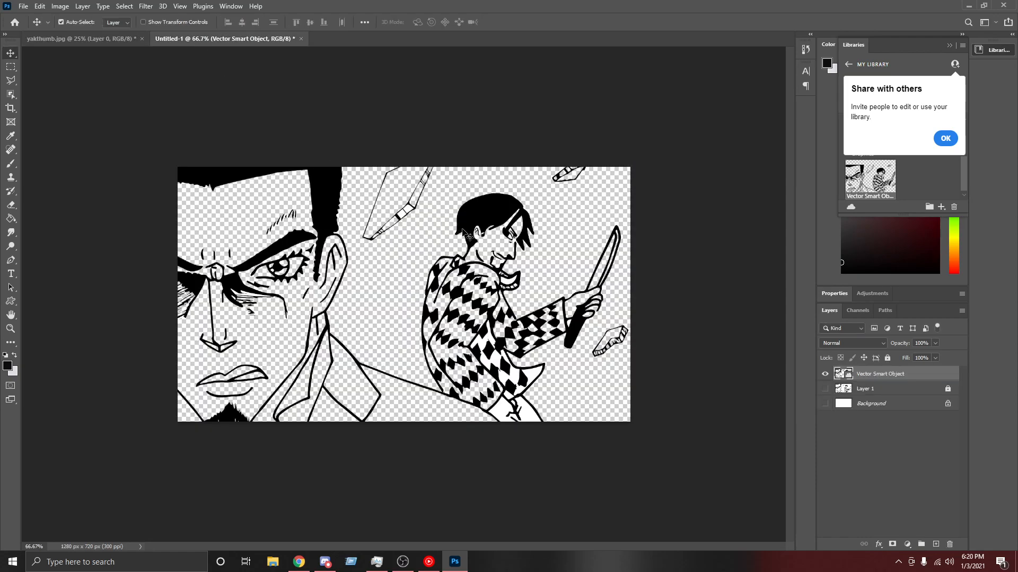
key("ctrl")
key("ctrl+t")
left_click_drag(629, 168, 685, 131)
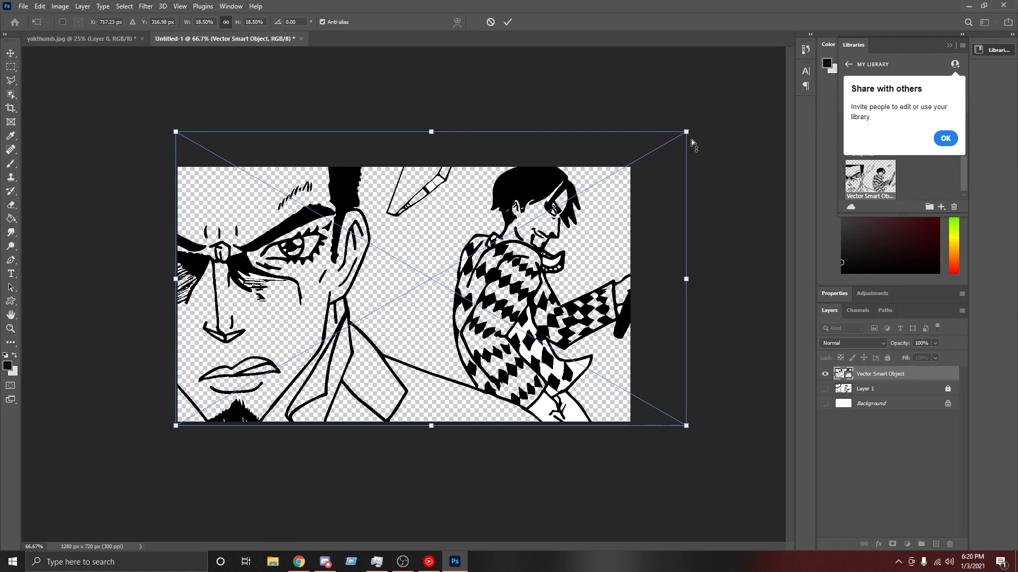
key("ctrl+z")
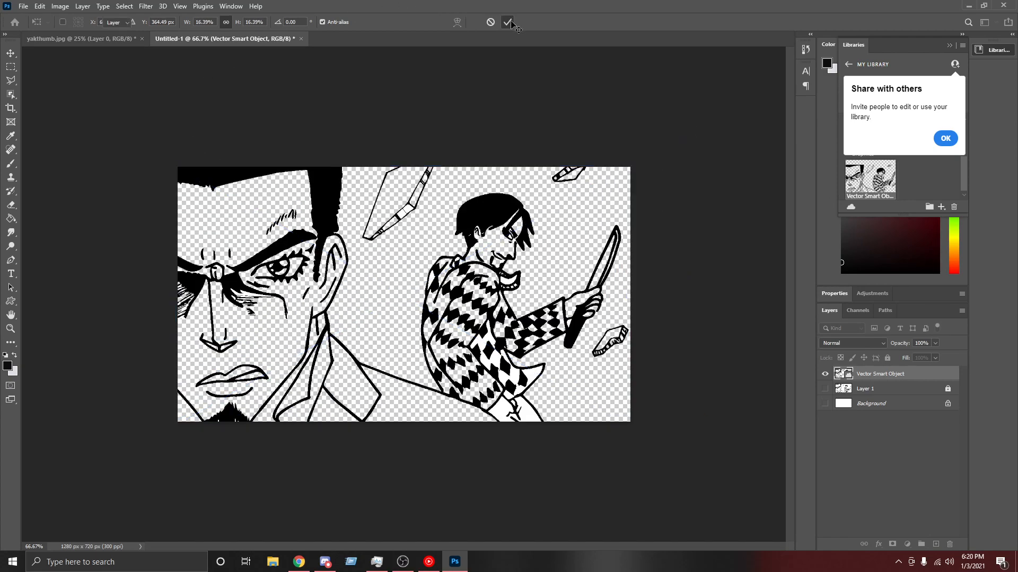
key("Return")
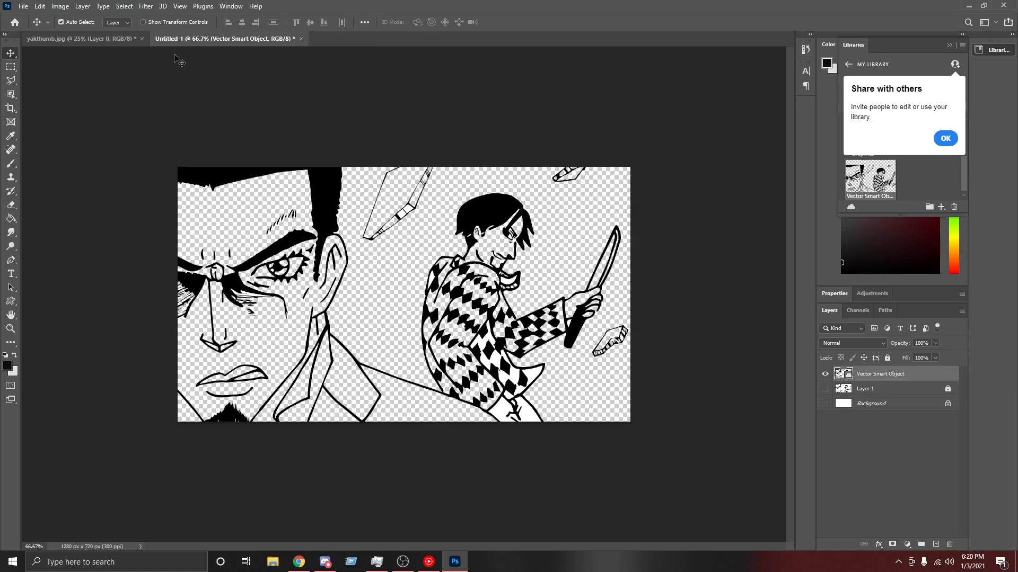
Step: Compare the yakthumb.jpg scan with Untitled-1 and inspect the vector lines of the checkered jacket up close
left_click(100, 37)
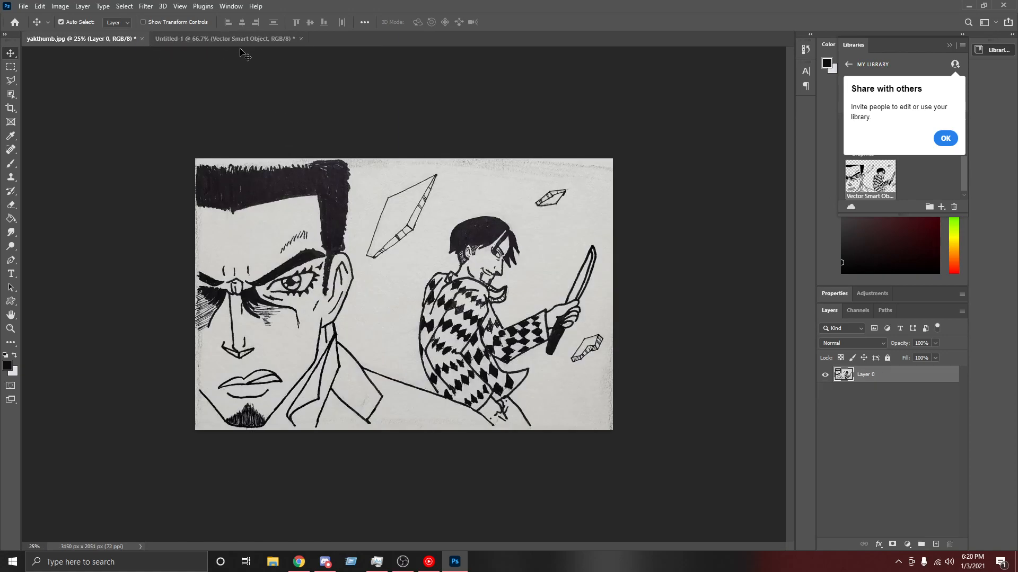
left_click(272, 37)
left_click(87, 38)
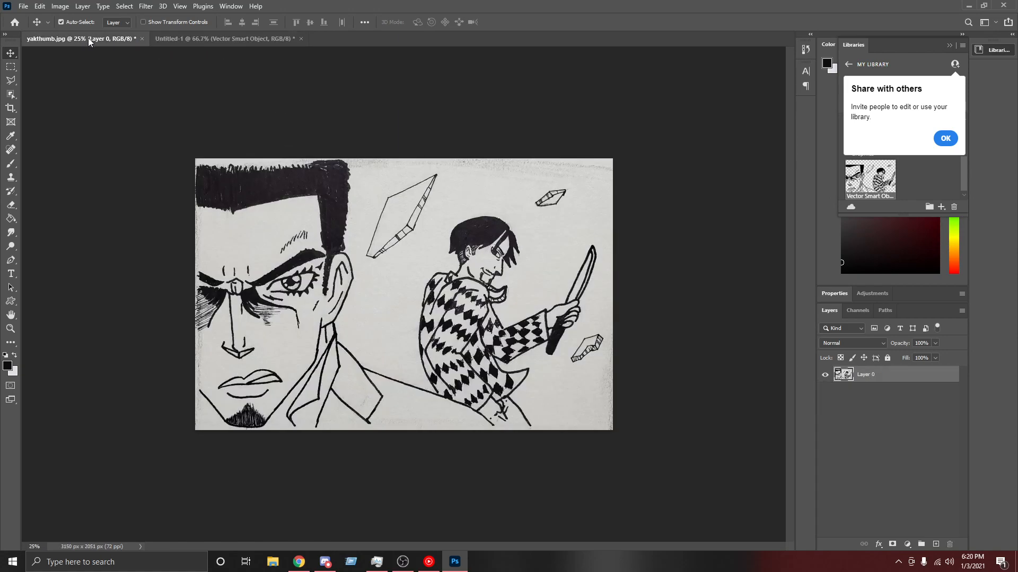
left_click(209, 39)
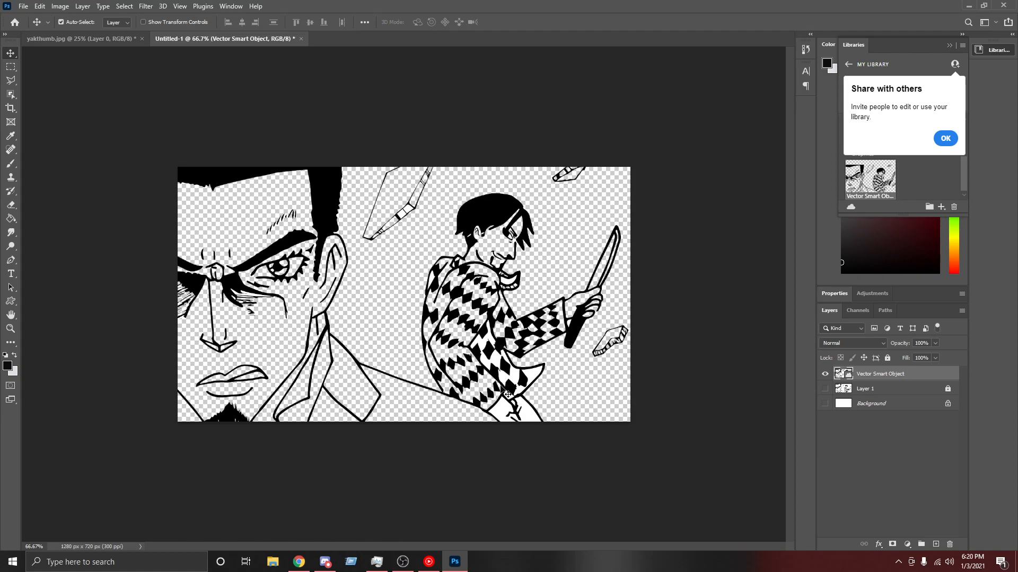
key("ctrl+plus")
key("ctrl+plus")
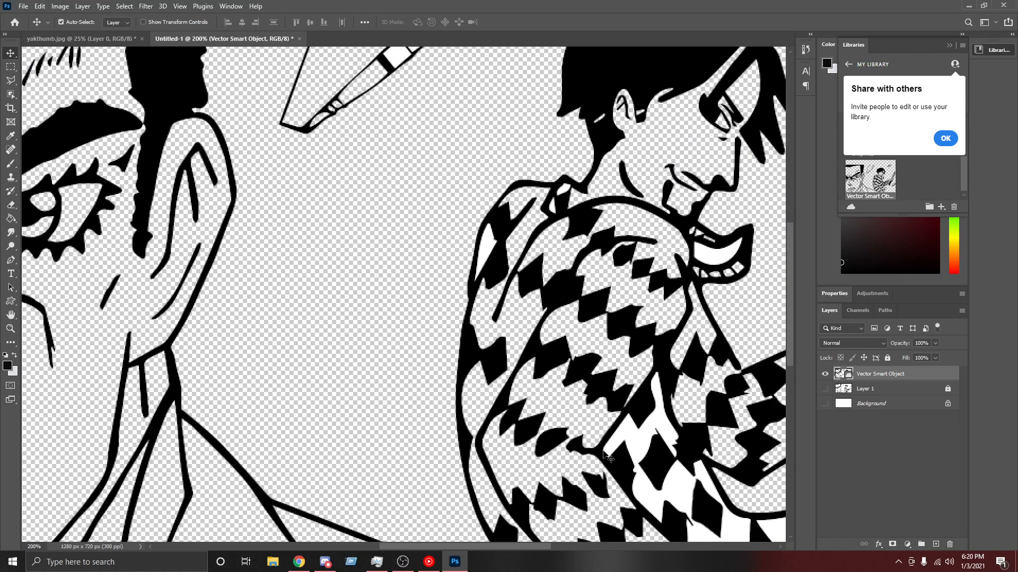
scroll(604, 456, "down", 3)
scroll(604, 456, "up", 4)
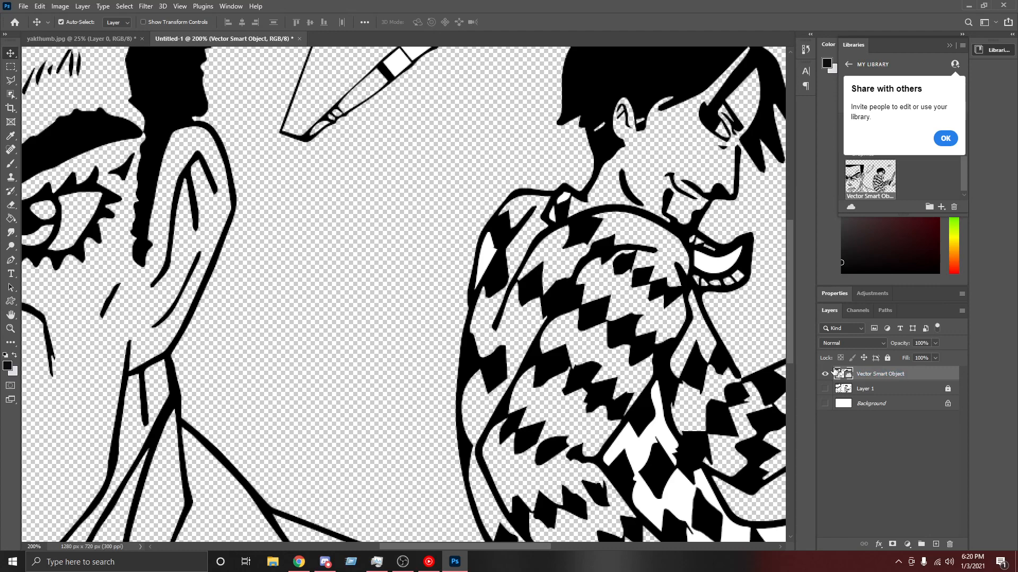
Step: Open the contents of the Vector Smart Object layer for editing in Illustrator
right_click(495, 253)
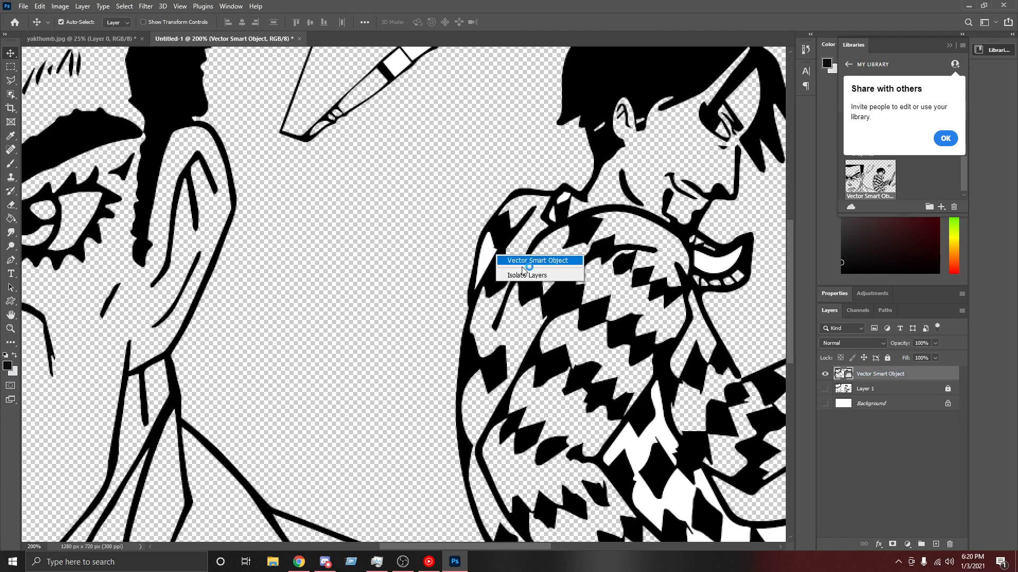
left_click(542, 262)
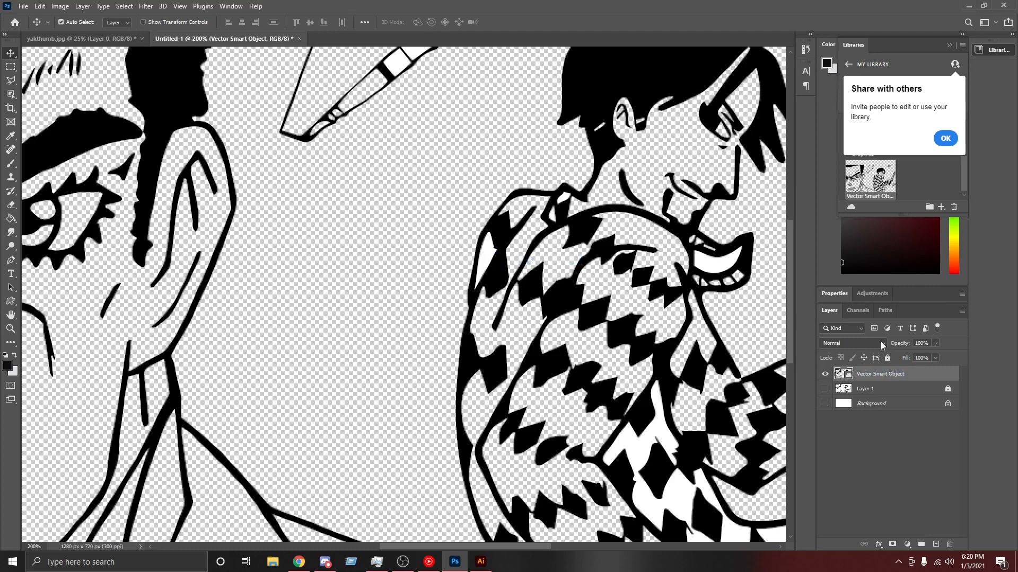
right_click(917, 374)
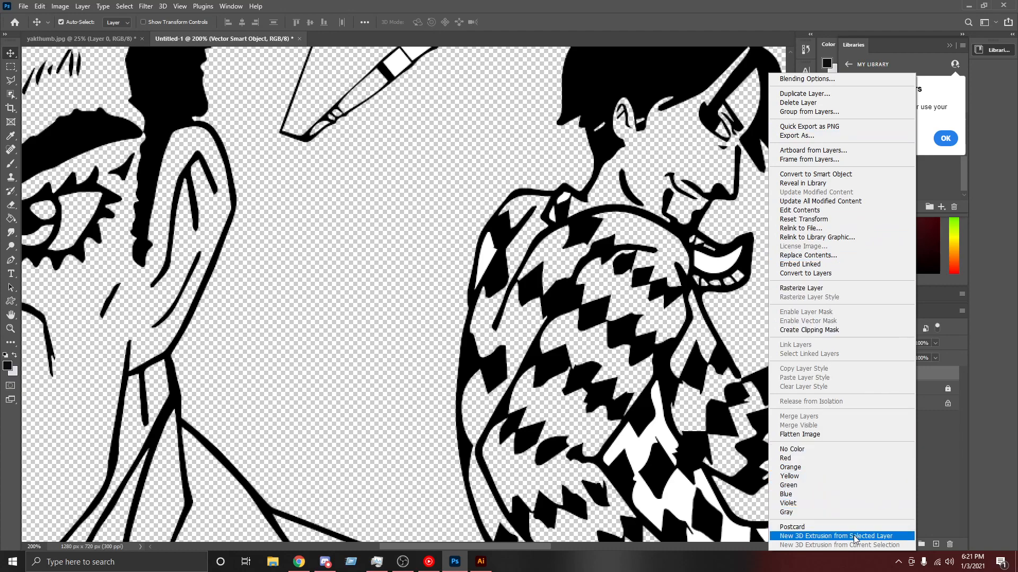
left_click(838, 209)
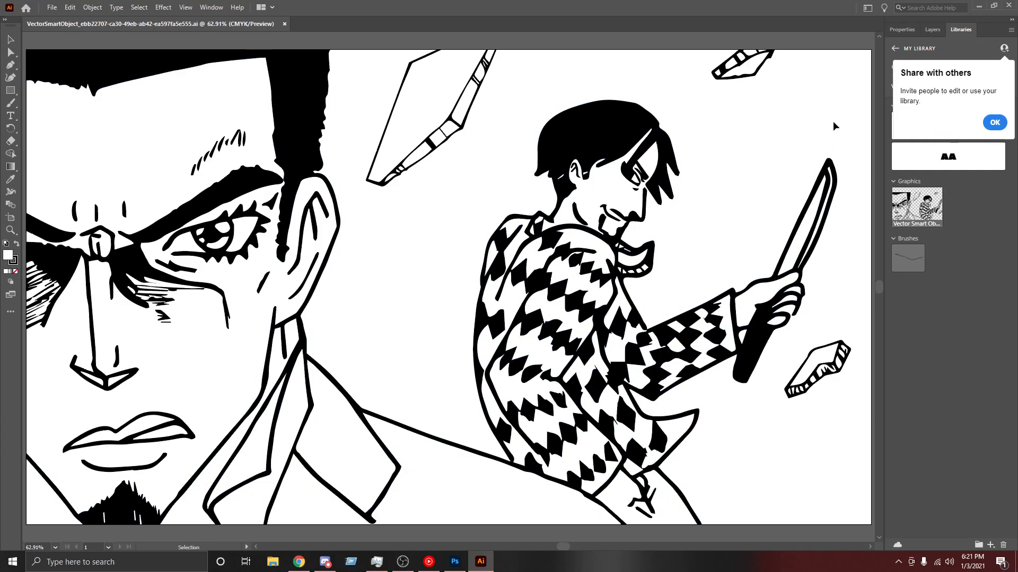
Step: Delete the leftover white fill on the checkered jacket's shoulder in the vector artwork
left_click(491, 259)
key("Delete")
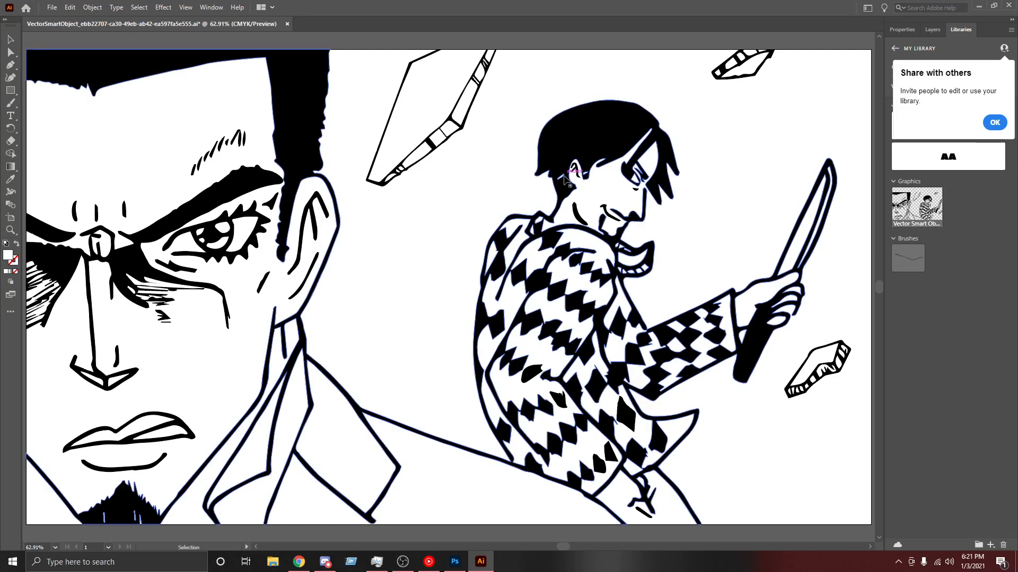
scroll(678, 163, "down", 2)
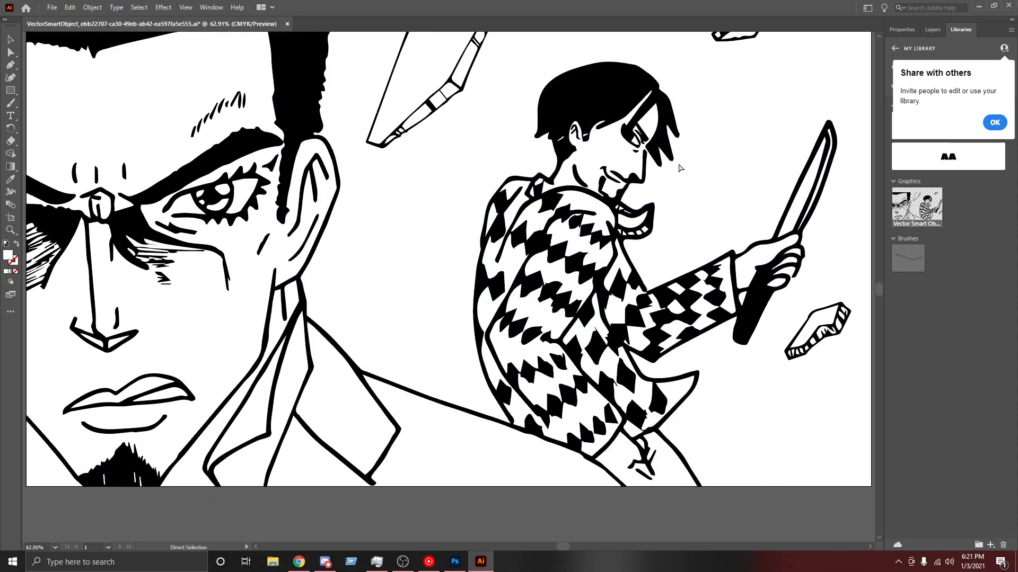
key("ctrl+minus")
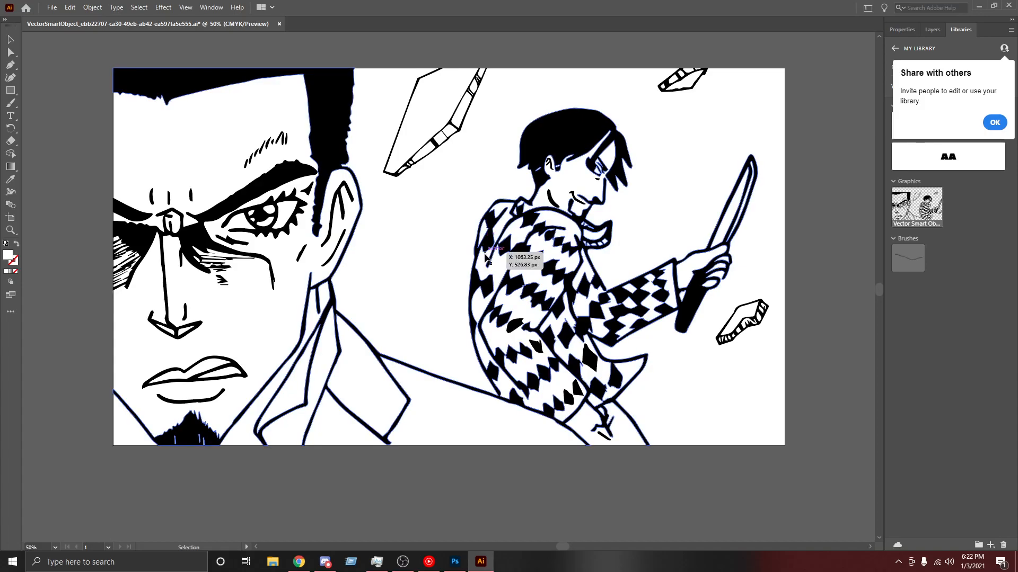
Step: Compare the jacket paths in Illustrator with the transparent and white areas of the smart object in Photoshop
left_click(455, 562)
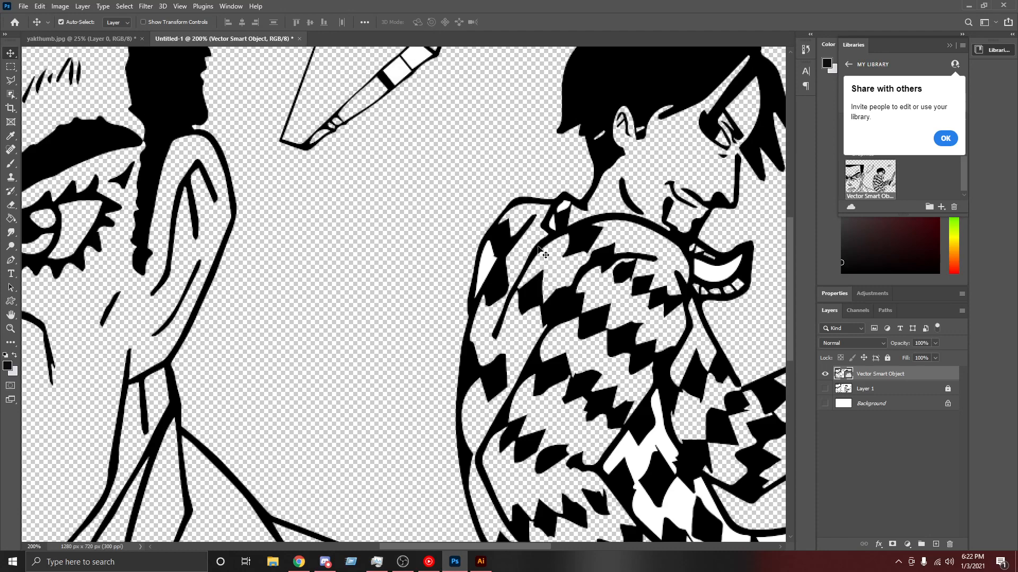
left_click(477, 567)
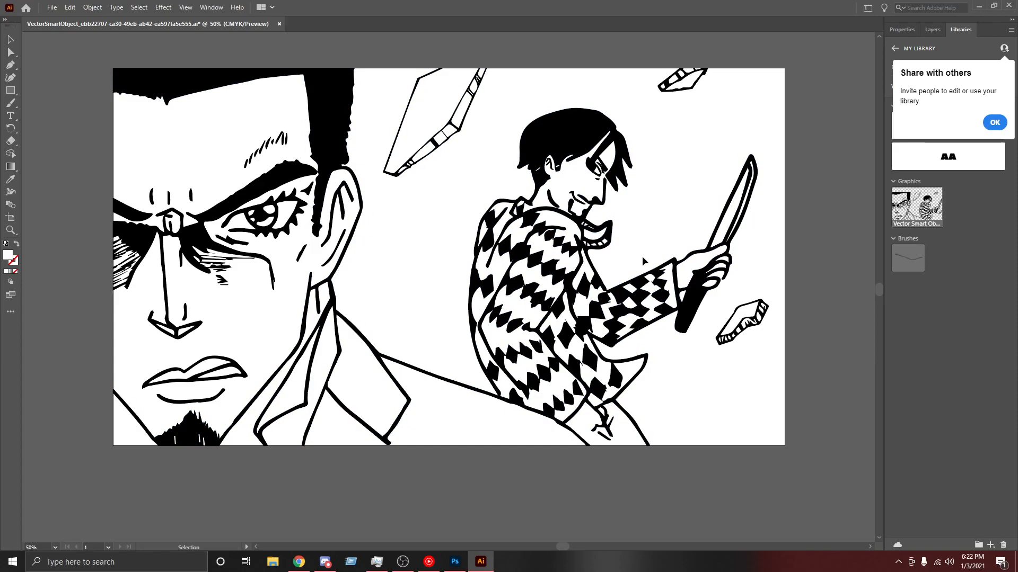
left_click_drag(592, 260, 582, 247)
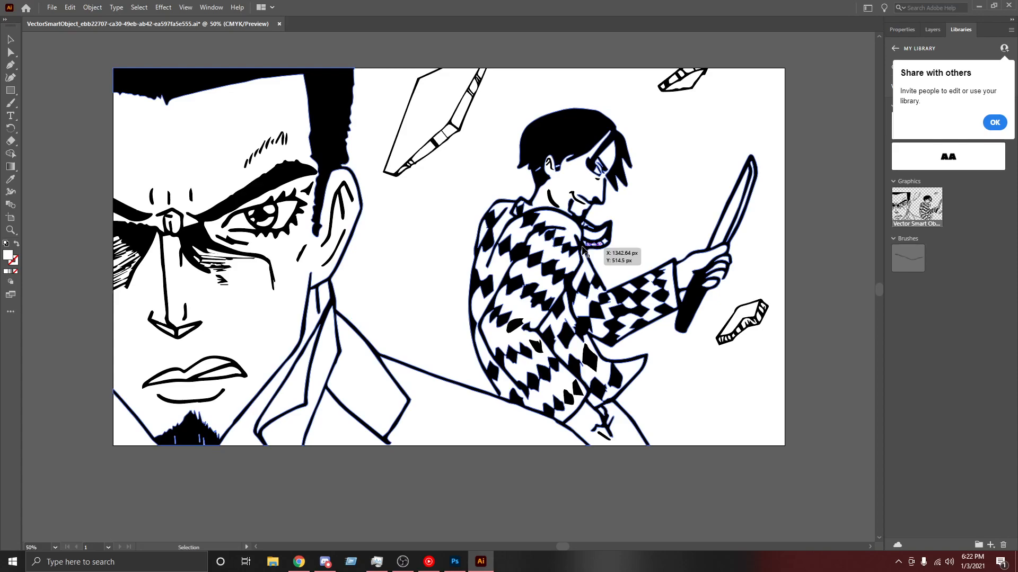
left_click_drag(582, 247, 582, 247)
key("ctrl+shift+a")
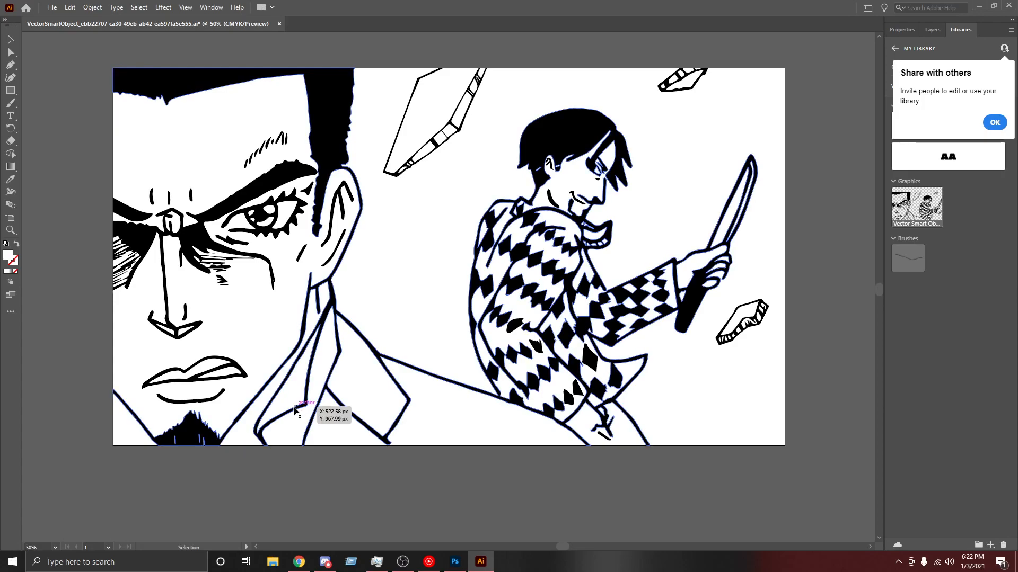
left_click(455, 562)
scroll(370, 470, "down", 2)
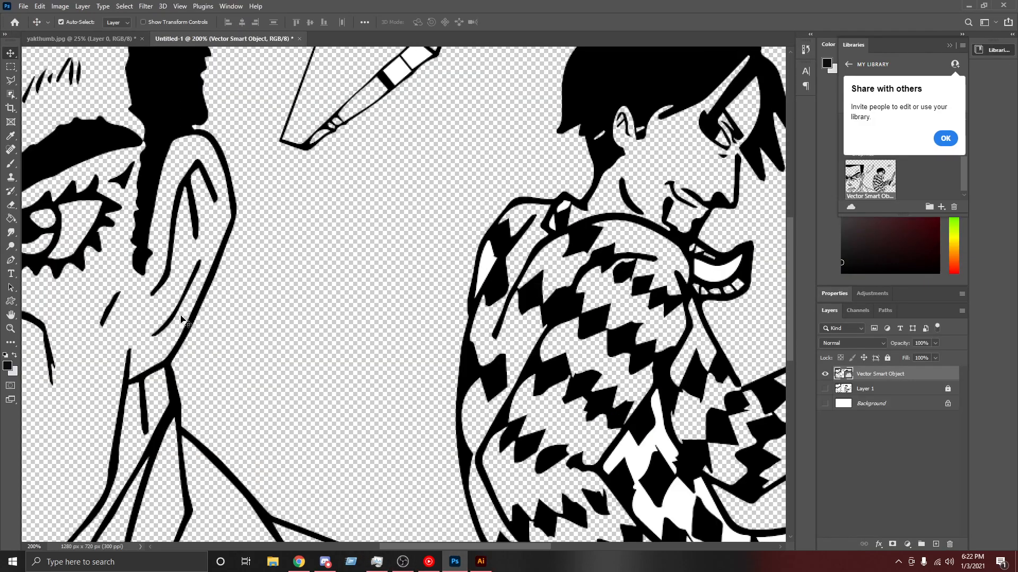
key("ctrl+minus")
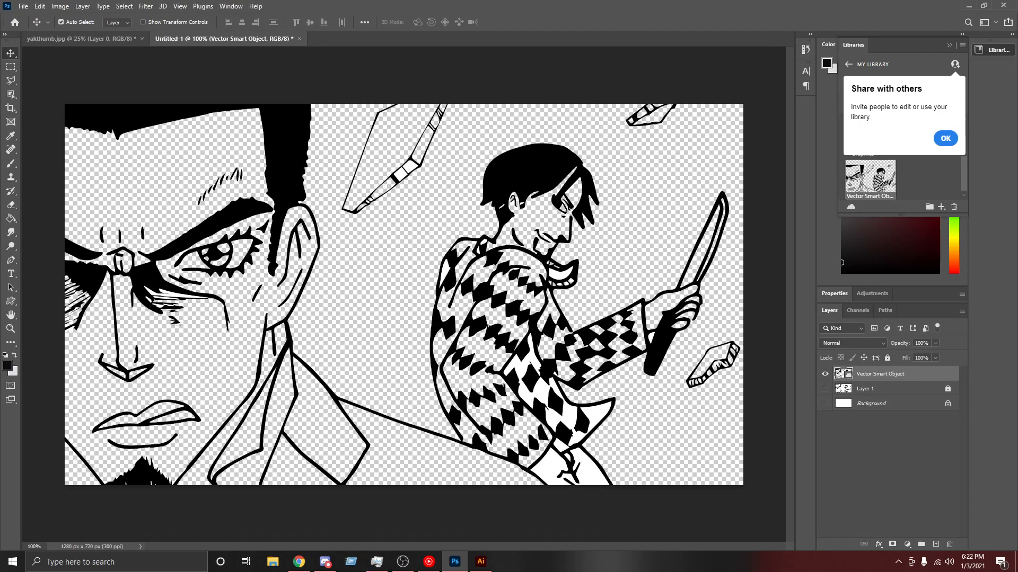
Step: Check the knife-holding figure's vector paths in Illustrator again and return to Untitled-1 in Photoshop
key("alt+Tab")
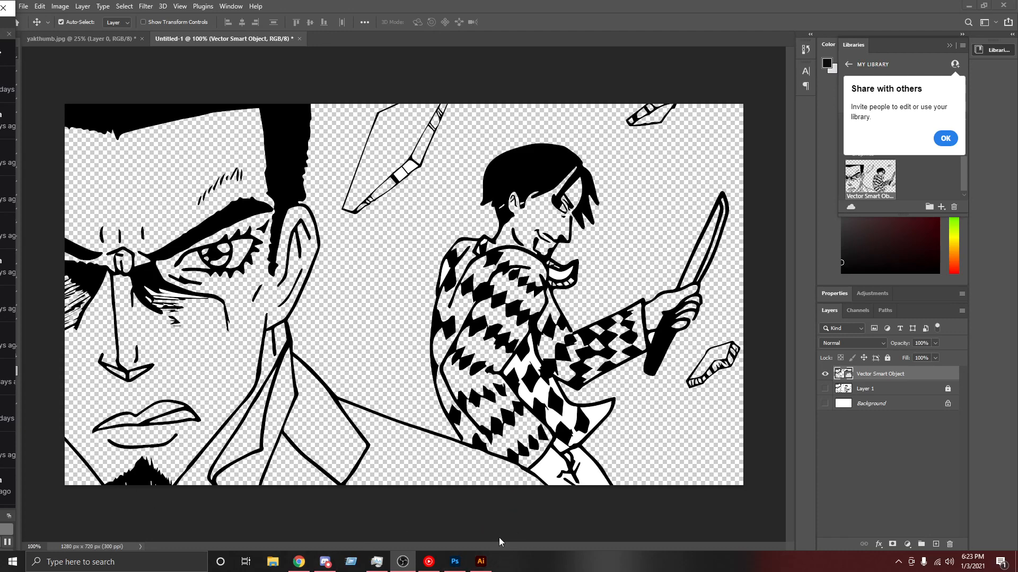
left_click(481, 562)
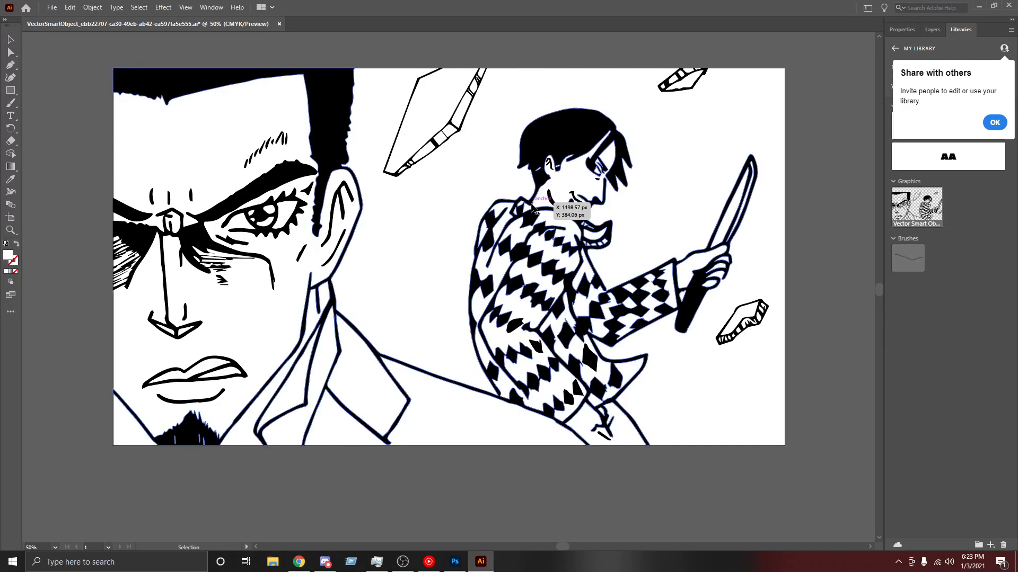
key("Delete")
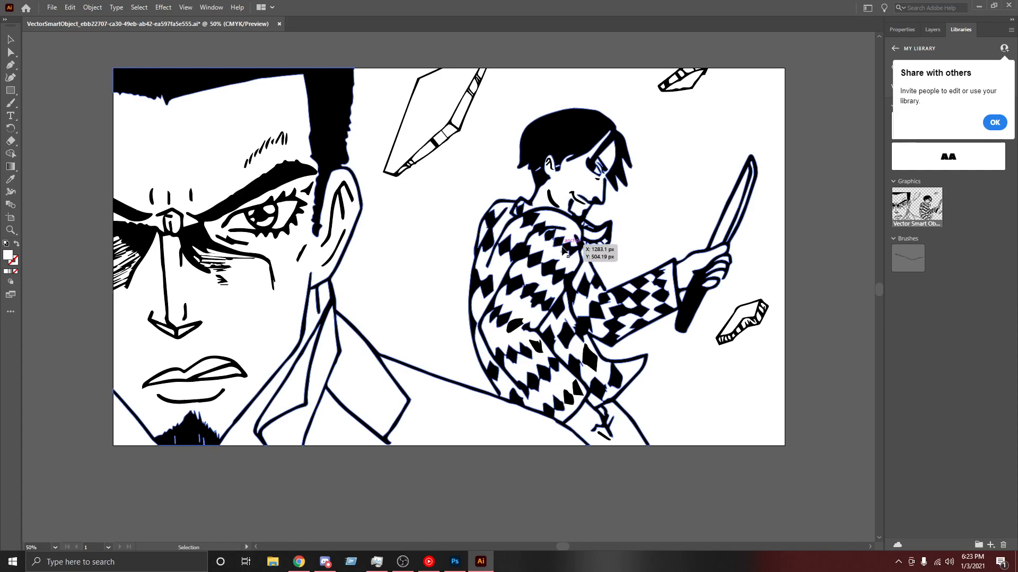
left_click(455, 562)
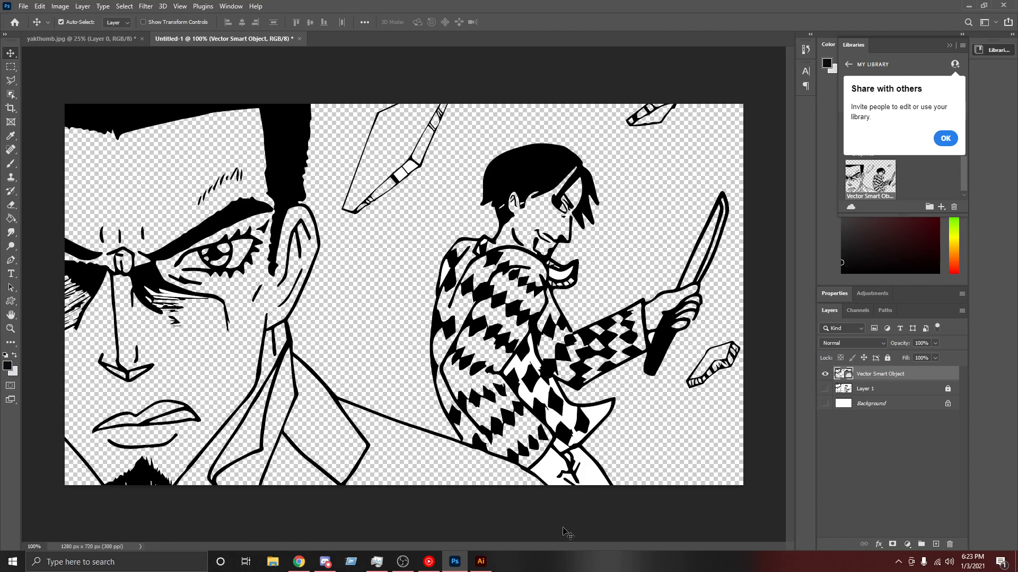
Step: Switch to Illustrator and select the checkered jacket's black outline path with the Direct Selection tool
left_click(482, 564)
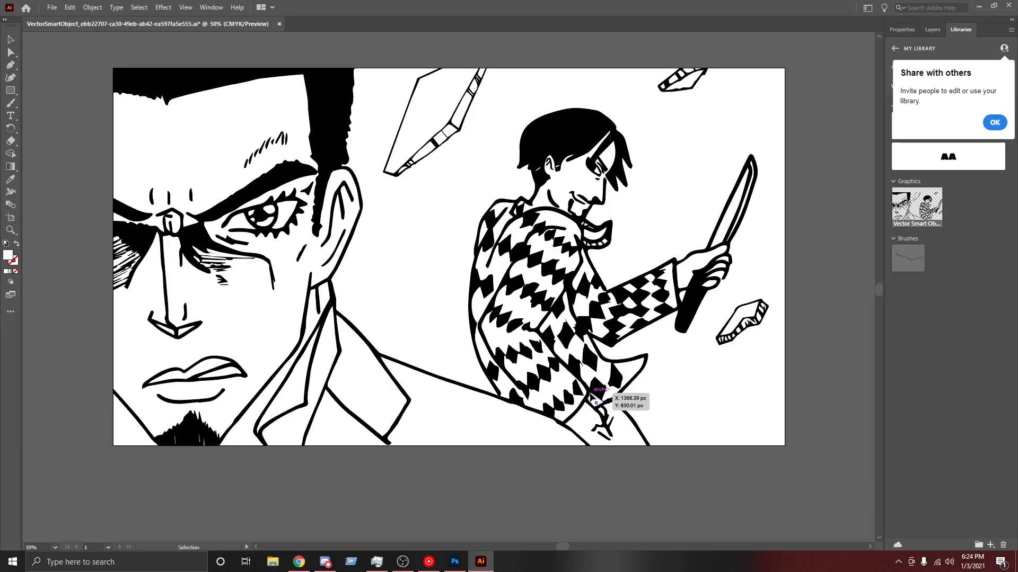
scroll(592, 397, "up", 1)
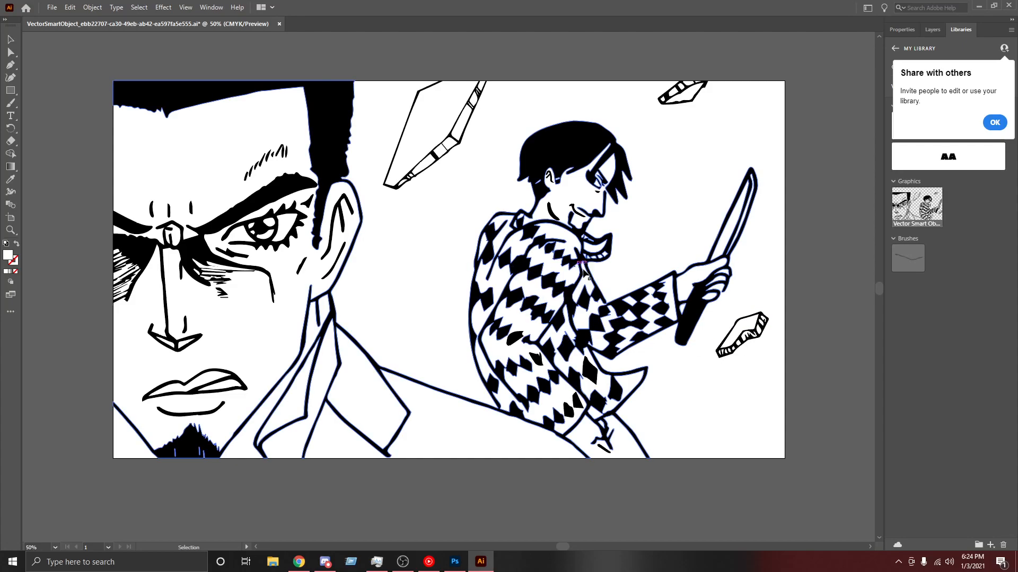
scroll(584, 273, "up", 3)
scroll(585, 273, "down", 2)
key("ctrl+1")
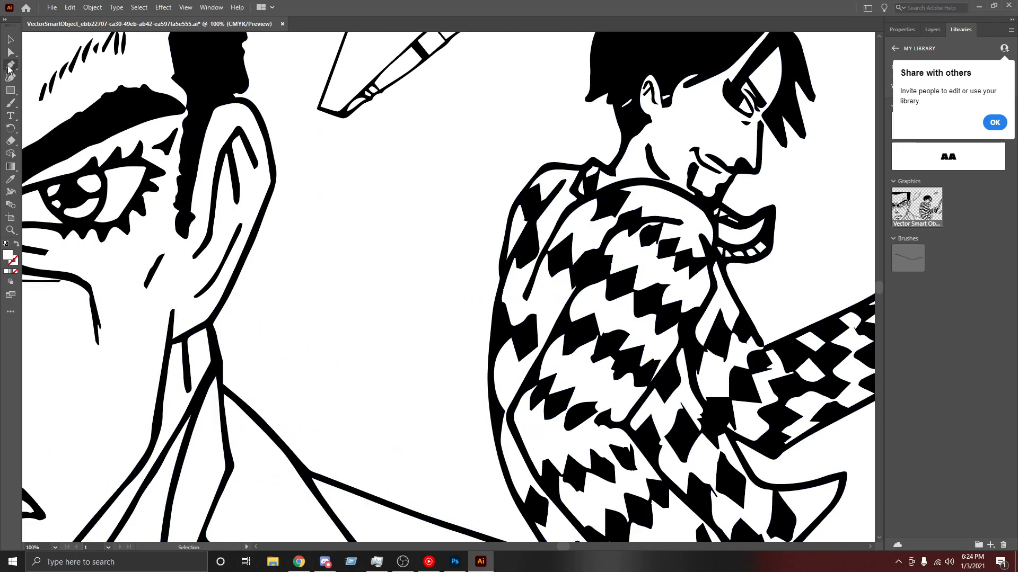
left_click(10, 65)
left_click(11, 52)
left_click(11, 51)
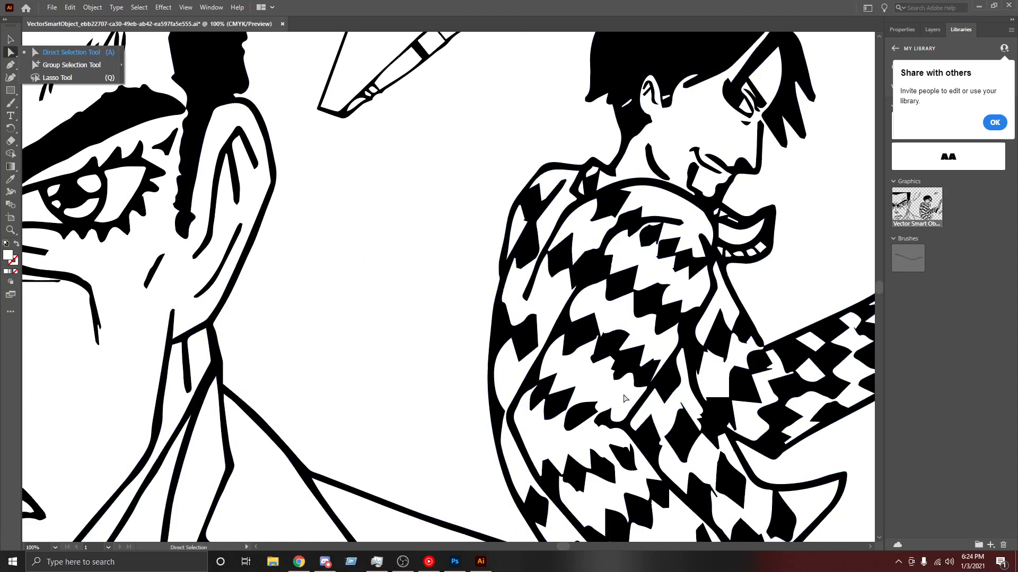
left_click(514, 332)
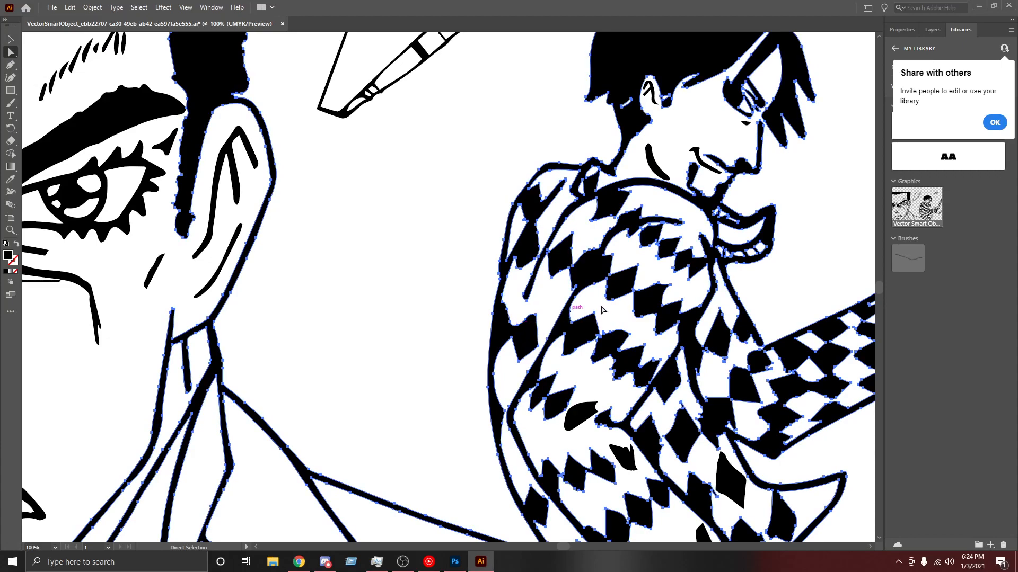
key("ctrl+equal")
key("ctrl+equal")
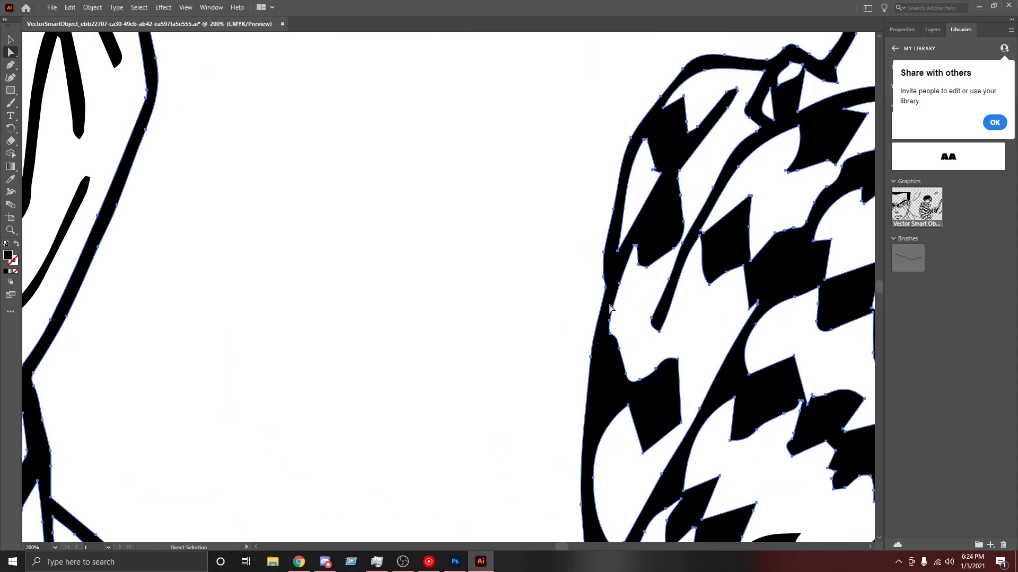
left_click_drag(561, 547, 569, 548)
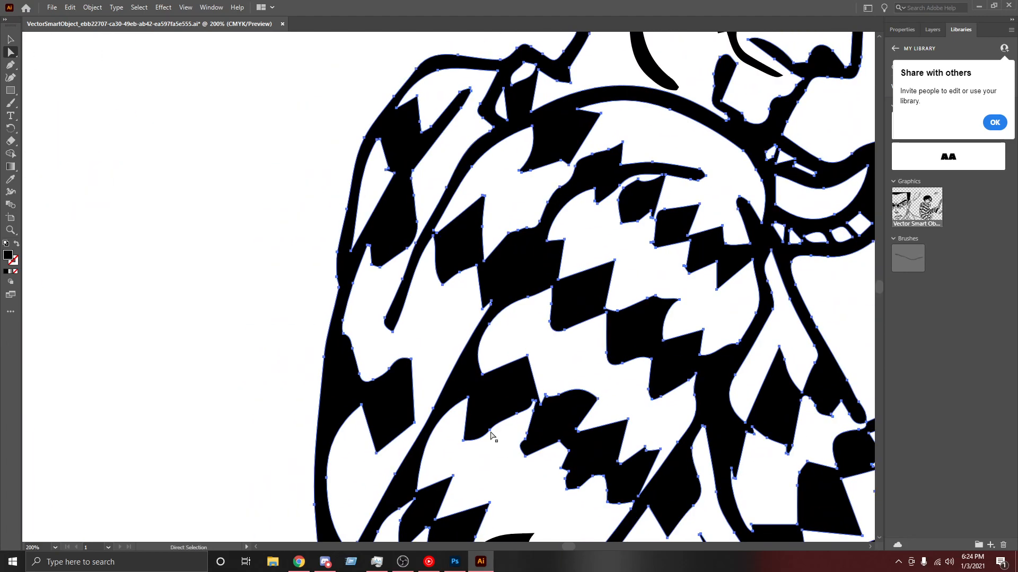
Step: Adjust anchor points and handles along the edge of the white area beneath the black diamonds on the jacket's sleeve
left_click(494, 426)
left_click_drag(496, 426, 478, 440)
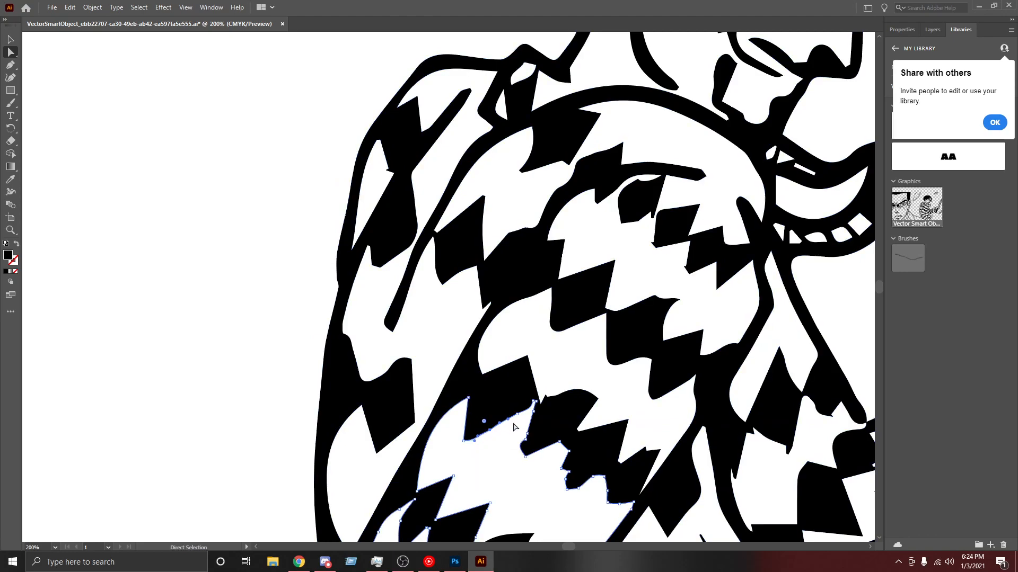
left_click(533, 402)
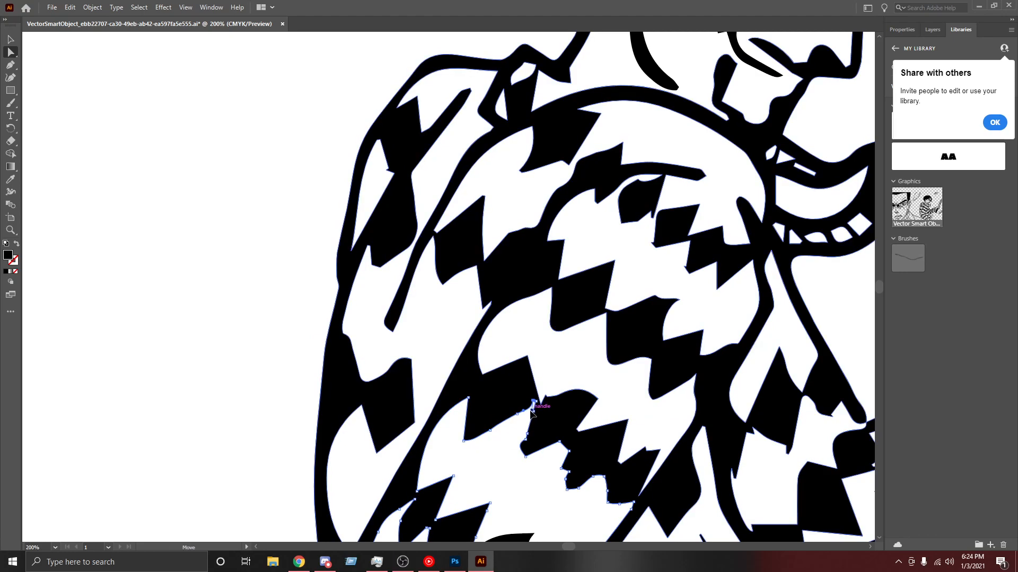
left_click(533, 403)
left_click(527, 441)
Step: Examine the anchor points across the lower part of the checkered jacket and look over the whole artboard
scroll(587, 459, "down", 3)
scroll(588, 459, "down", 10)
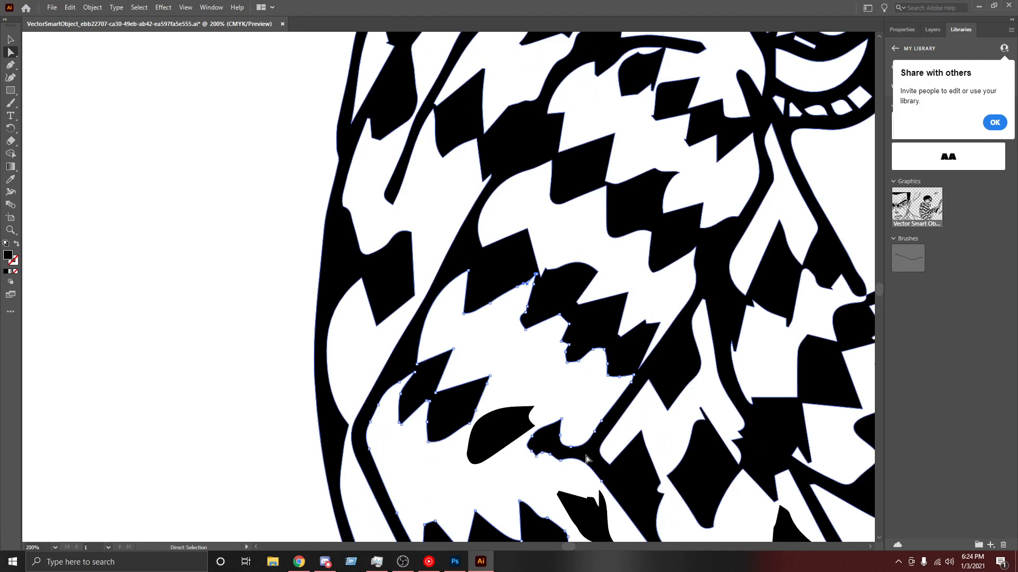
scroll(587, 459, "up", 8)
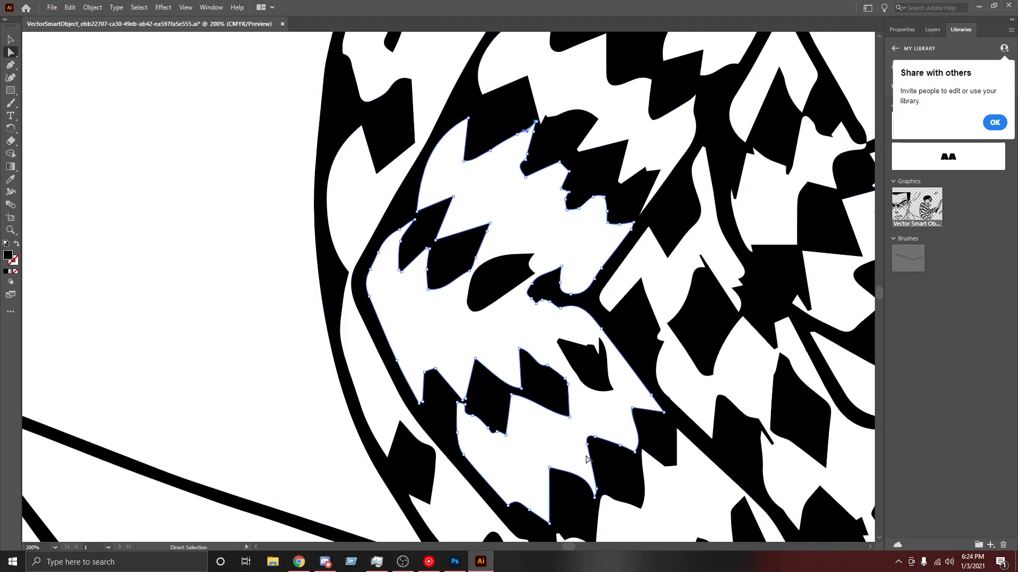
key("ctrl+minus")
key("ctrl+minus")
key("ctrl+minus")
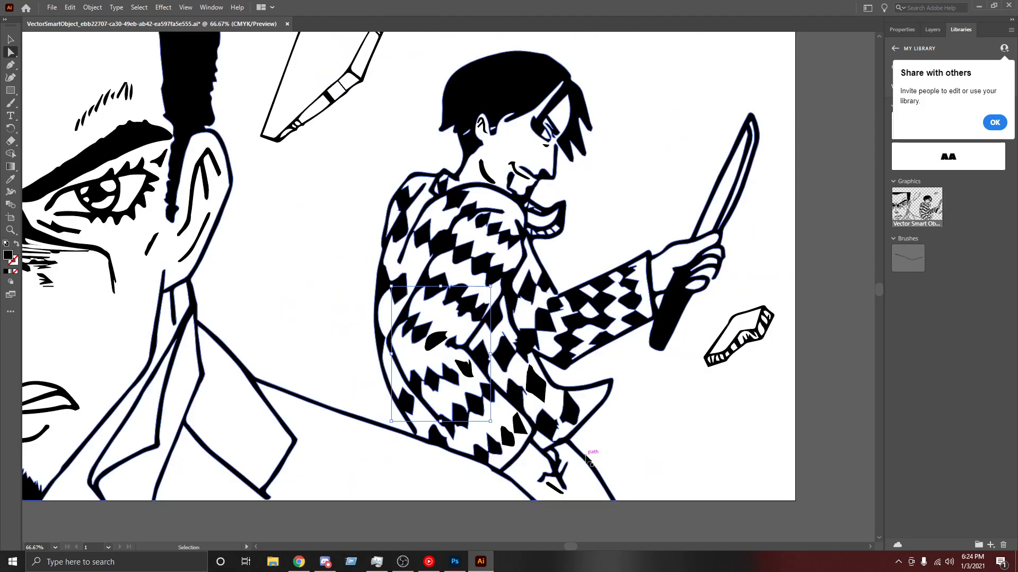
key("ctrl+minus")
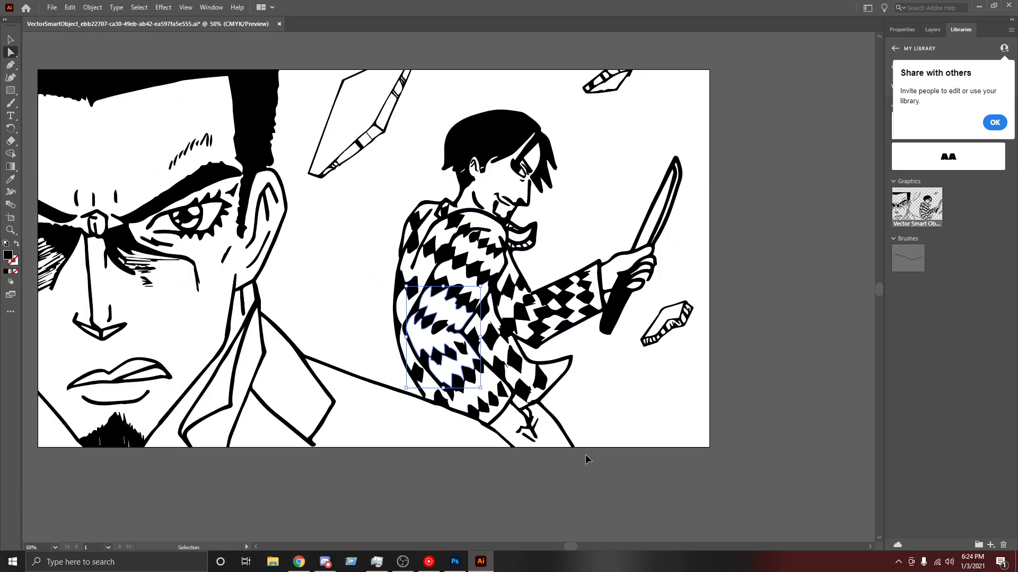
scroll(588, 459, "up", 2)
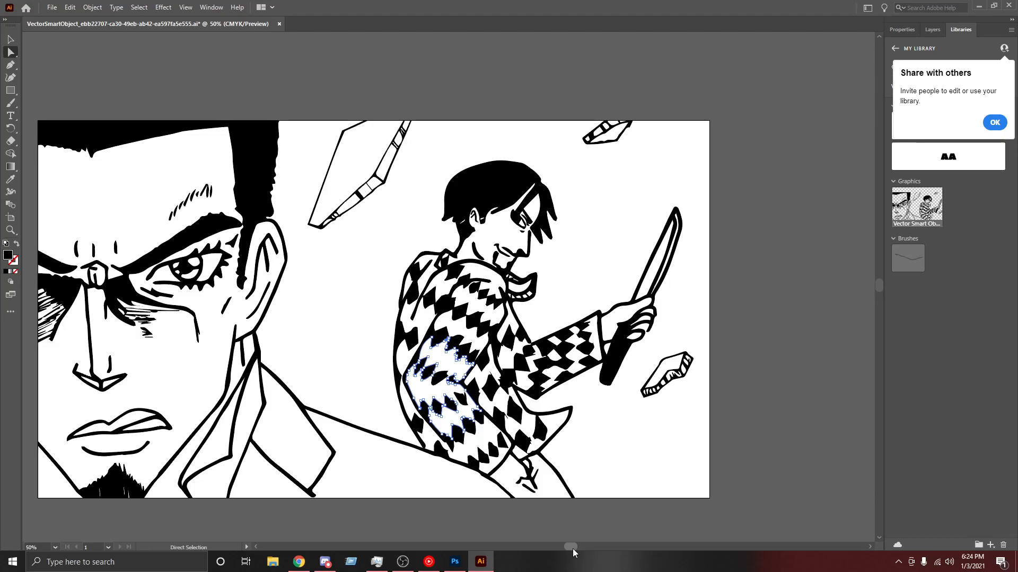
left_click_drag(573, 547, 562, 548)
Step: Copy all the vector artwork in Illustrator and delete the old Vector Smart Object layer in Photoshop
left_click(11, 39)
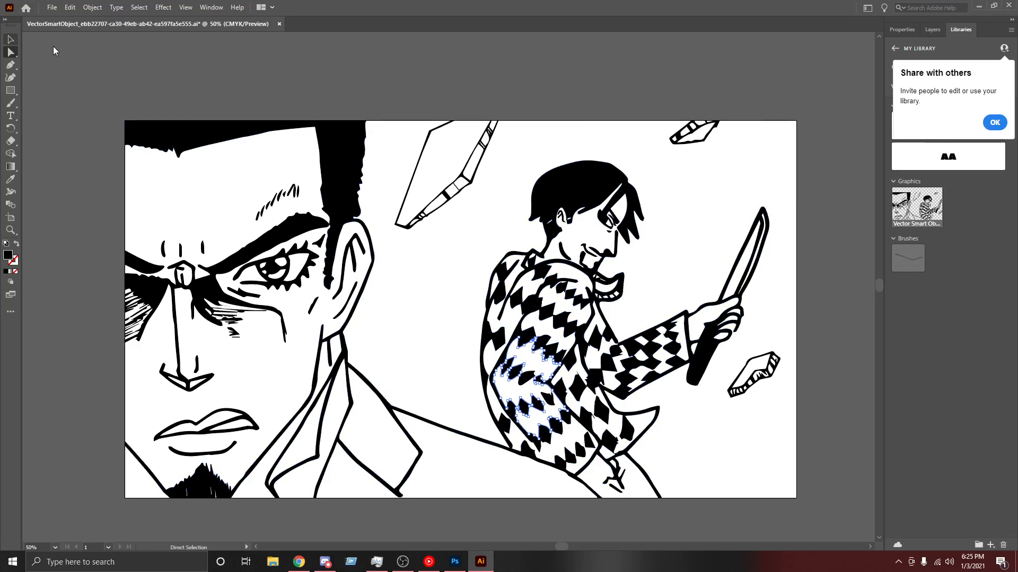
left_click(586, 134)
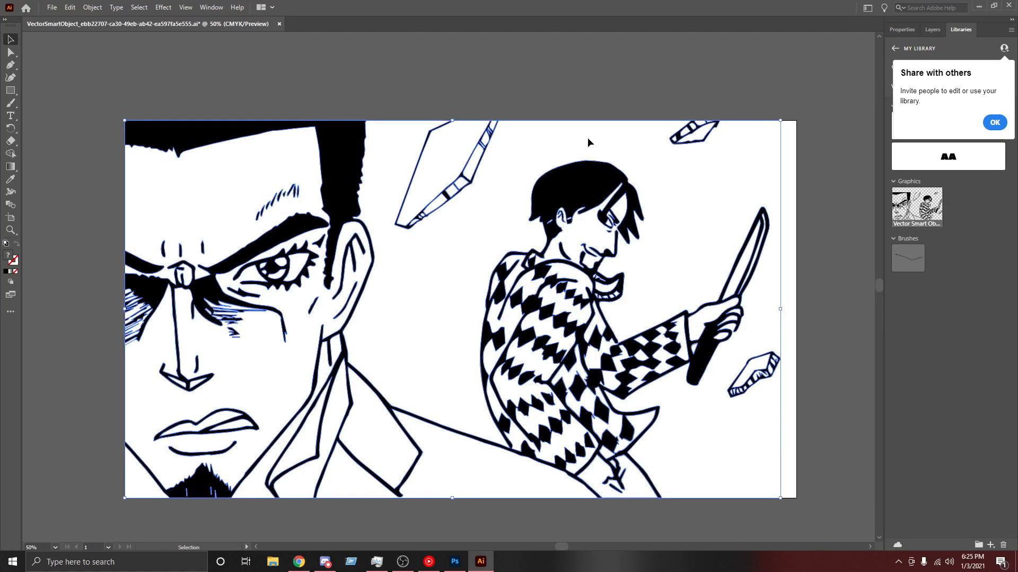
left_click(455, 561)
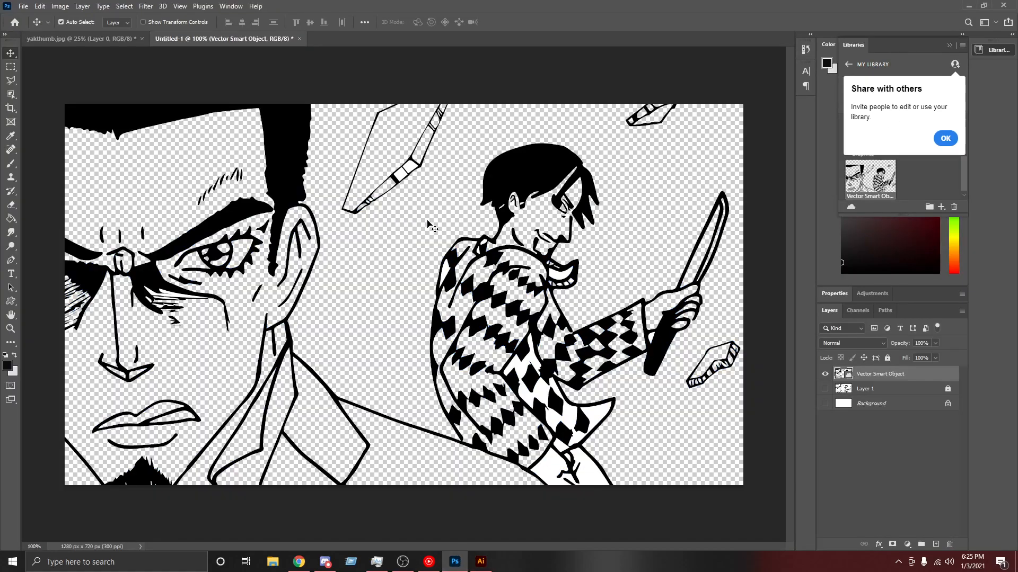
right_click(873, 375)
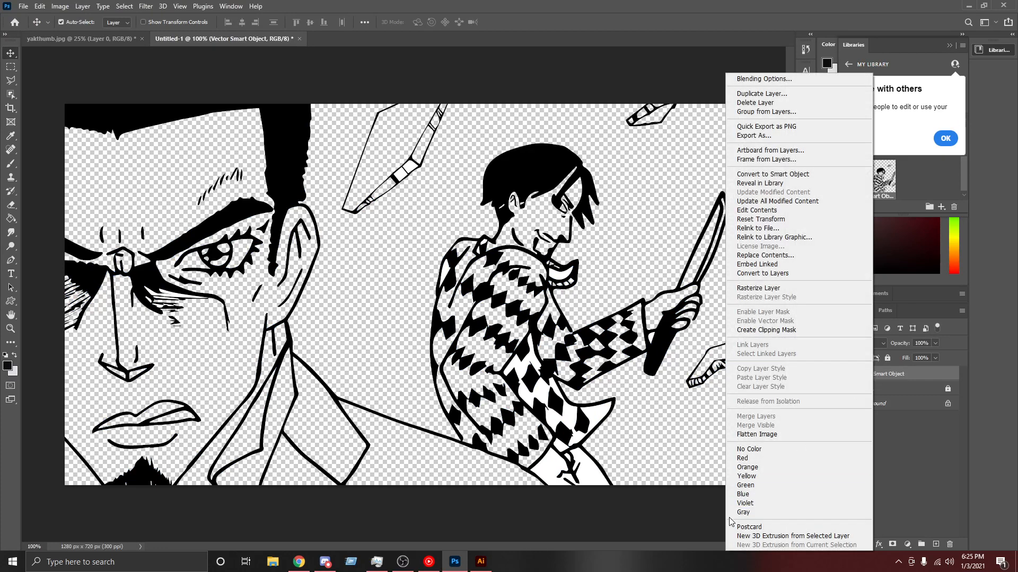
left_click(758, 103)
left_click(454, 211)
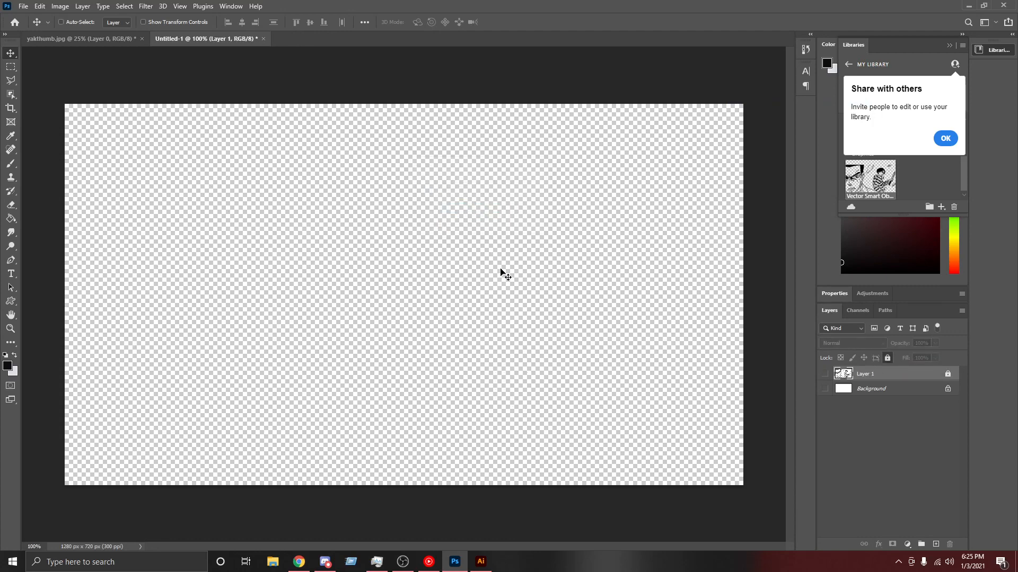
Step: Try pasting the copied artwork into Untitled-1 as a Smart Object, and cancel the placement
key("ctrl+v")
left_click(552, 159)
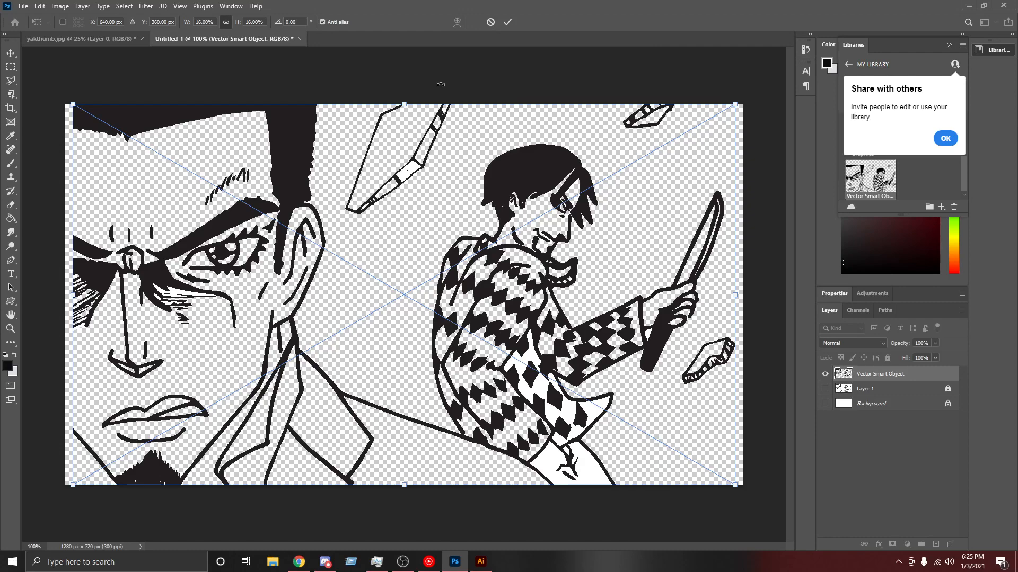
left_click(490, 21)
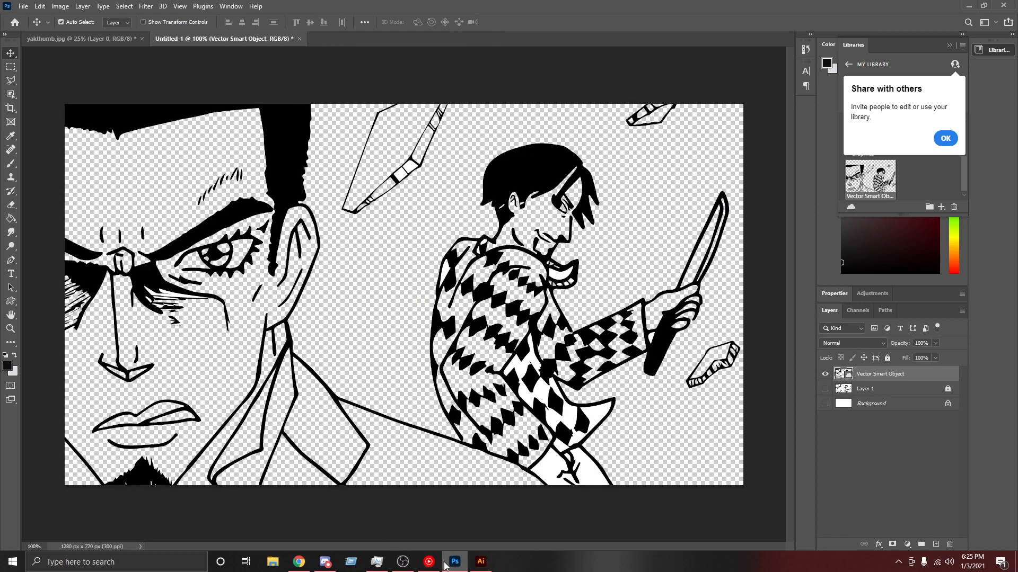
Step: Delete the leftover white fills of the knife-holding figure's trousers and the front and tail of the checkered jacket in Illustrator
left_click(481, 561)
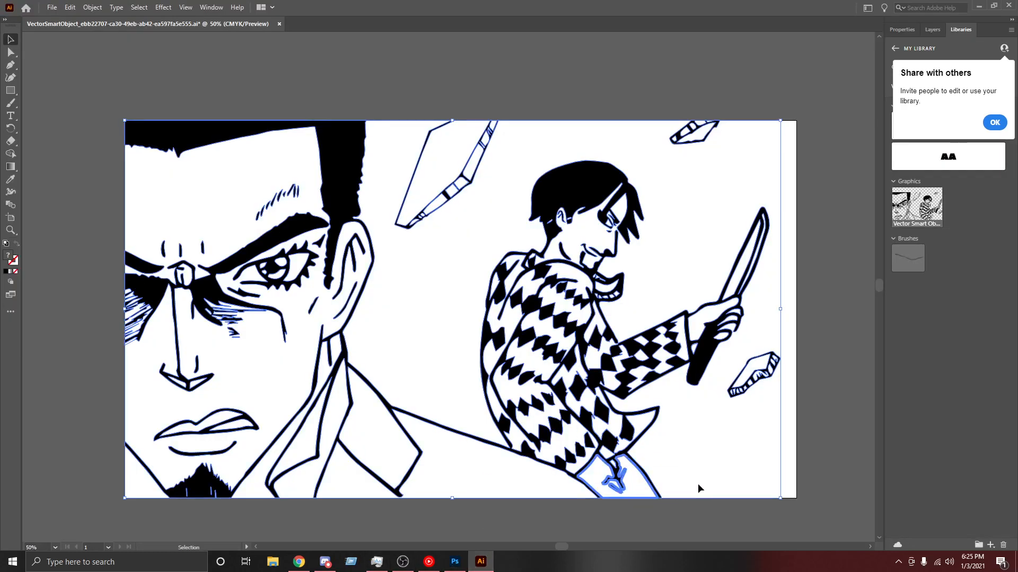
left_click(824, 439)
left_click(639, 490)
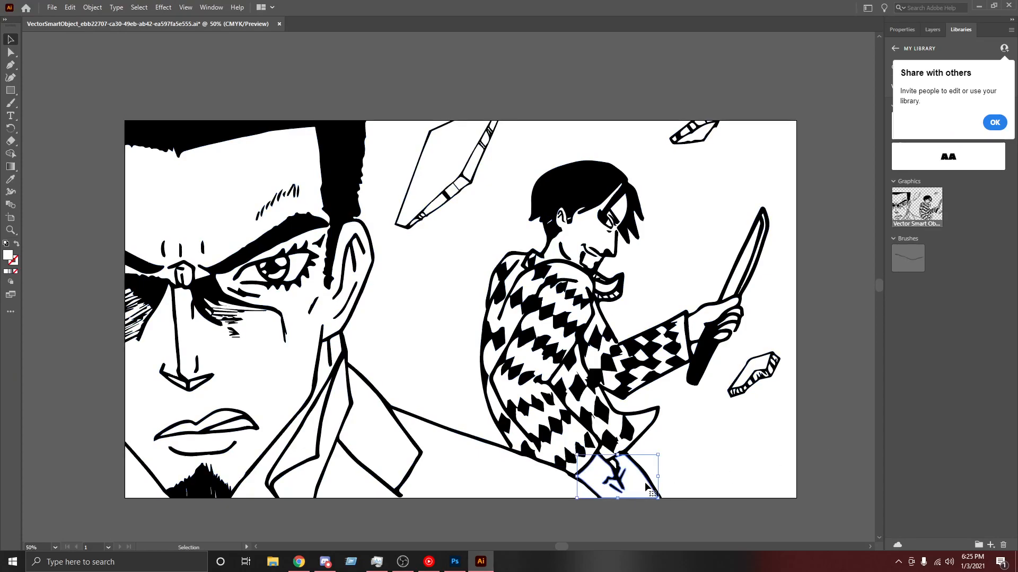
left_click(637, 422)
left_click_drag(636, 418, 608, 363)
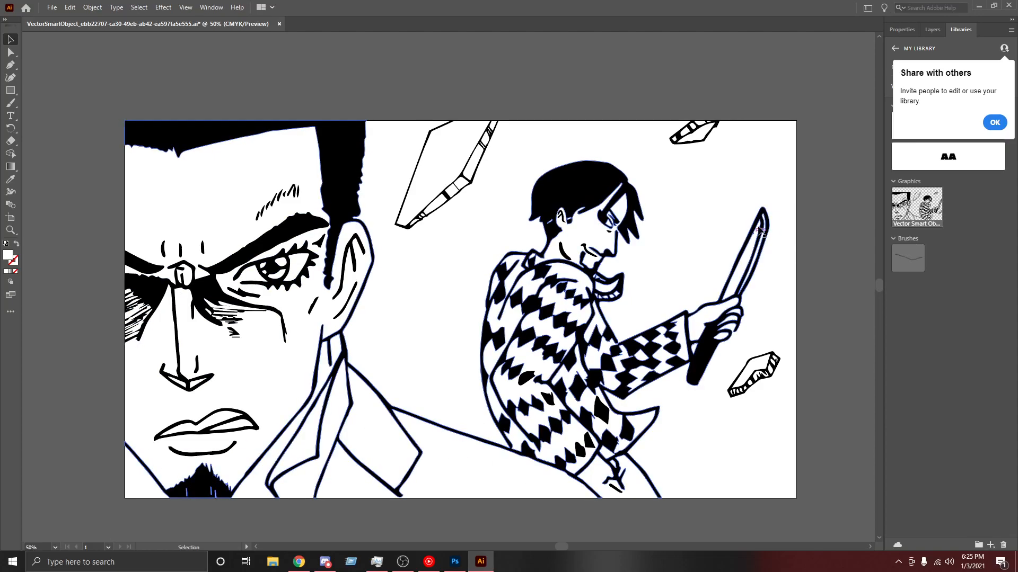
Step: Hide the Vector Smart Object layer in Photoshop and try pasting all of the Illustrator artwork as a Smart Object
key("ctrl+a")
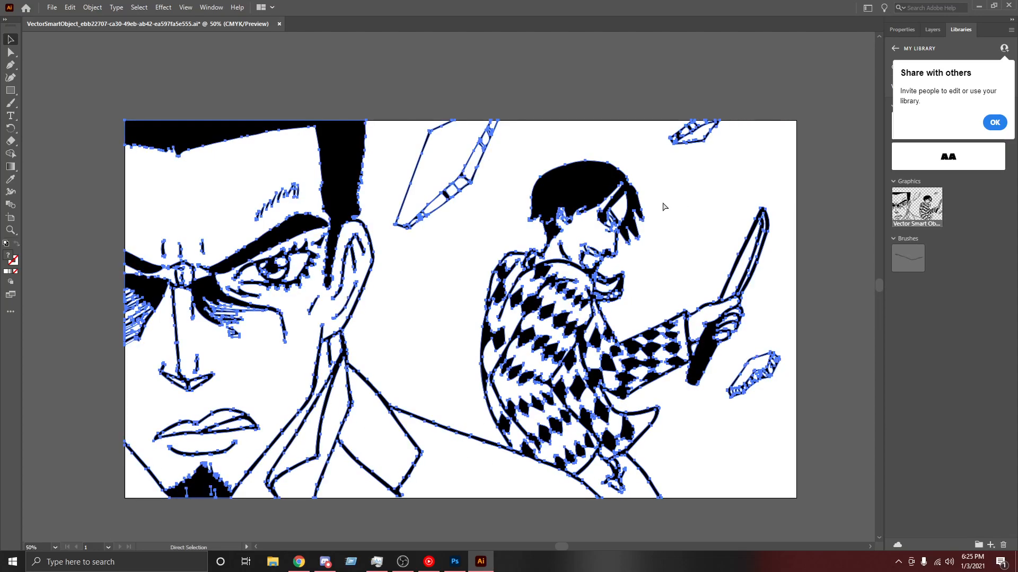
left_click(455, 562)
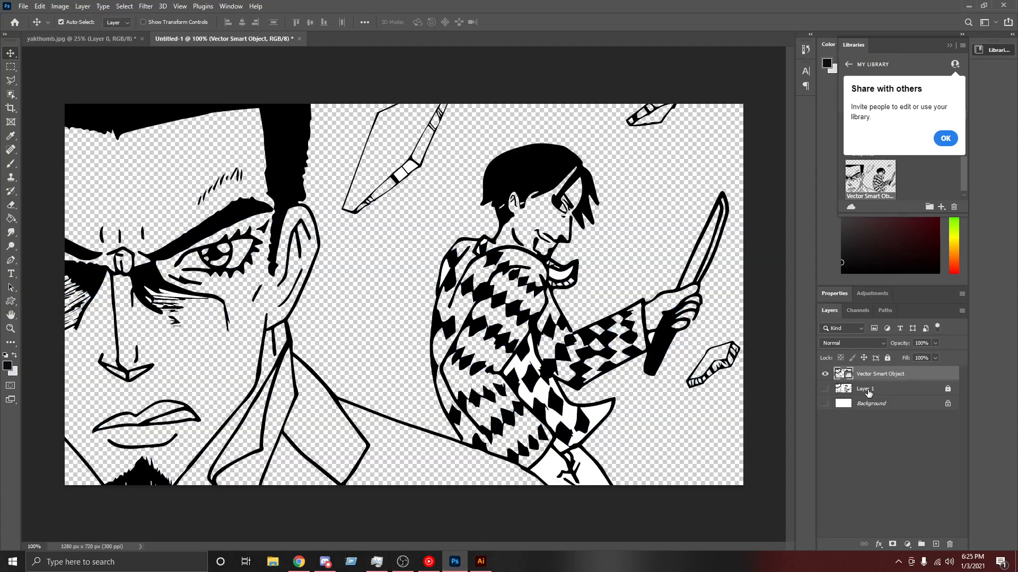
left_click(825, 376)
key("ctrl+v")
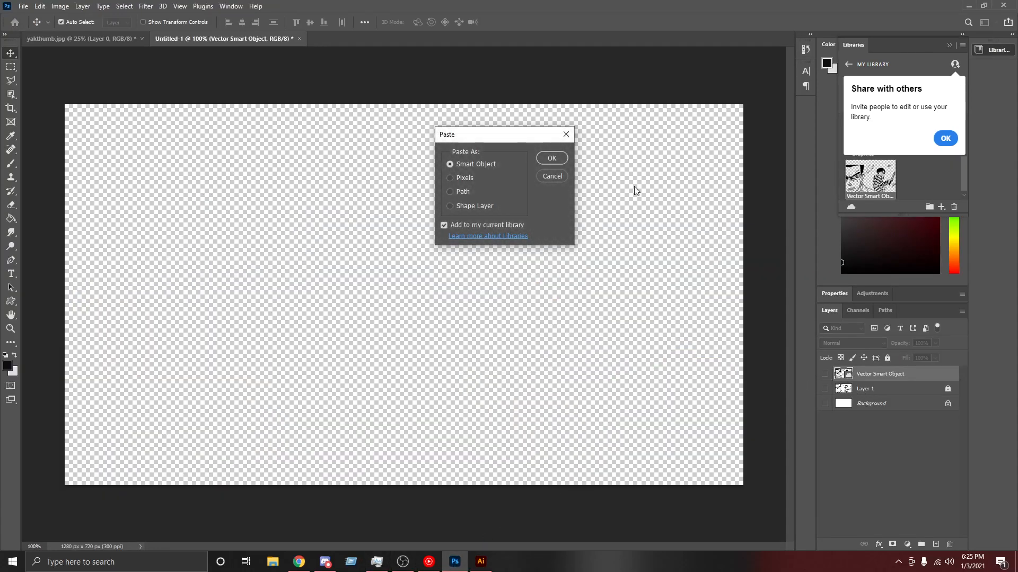
left_click(546, 159)
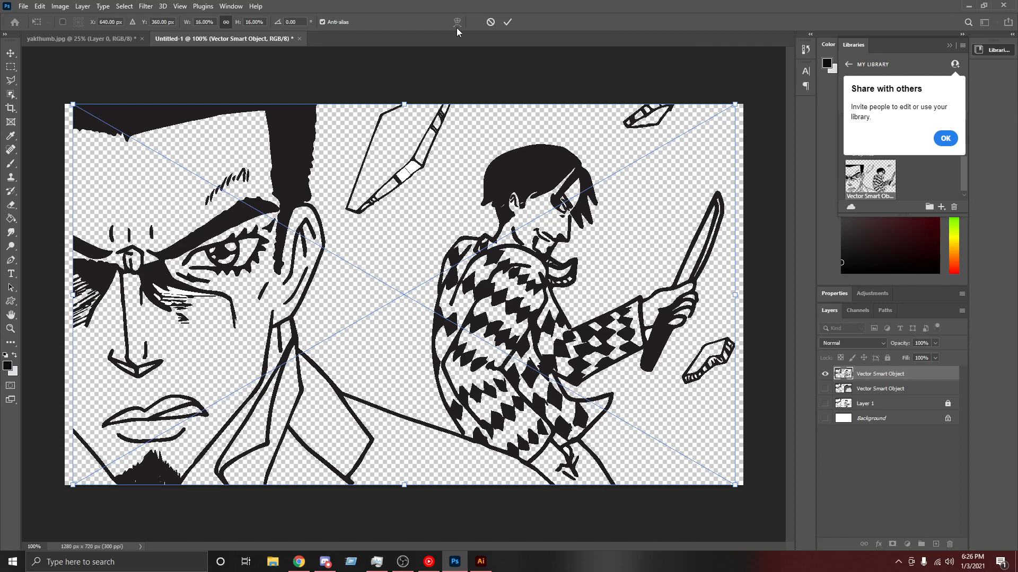
left_click(490, 22)
Step: Recopy all the artwork from Illustrator and try placing it in Untitled-1 as a Smart Object again
left_click(480, 562)
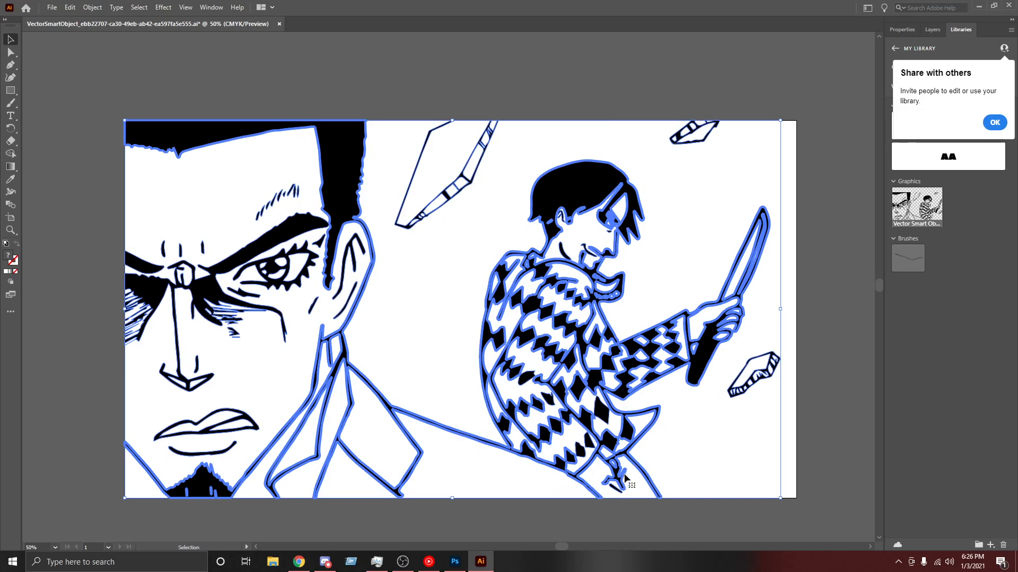
left_click(670, 455)
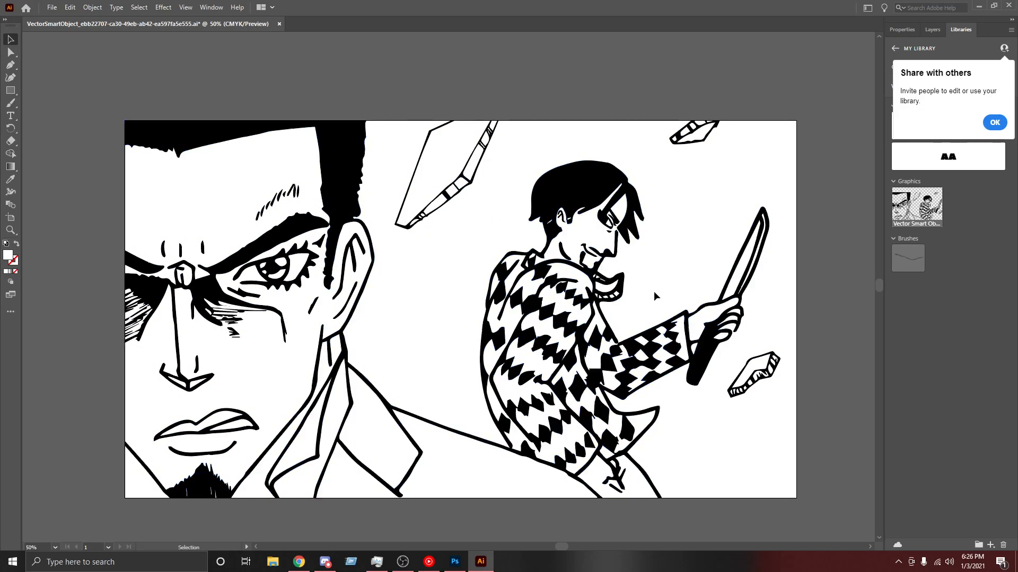
key("ctrl+a")
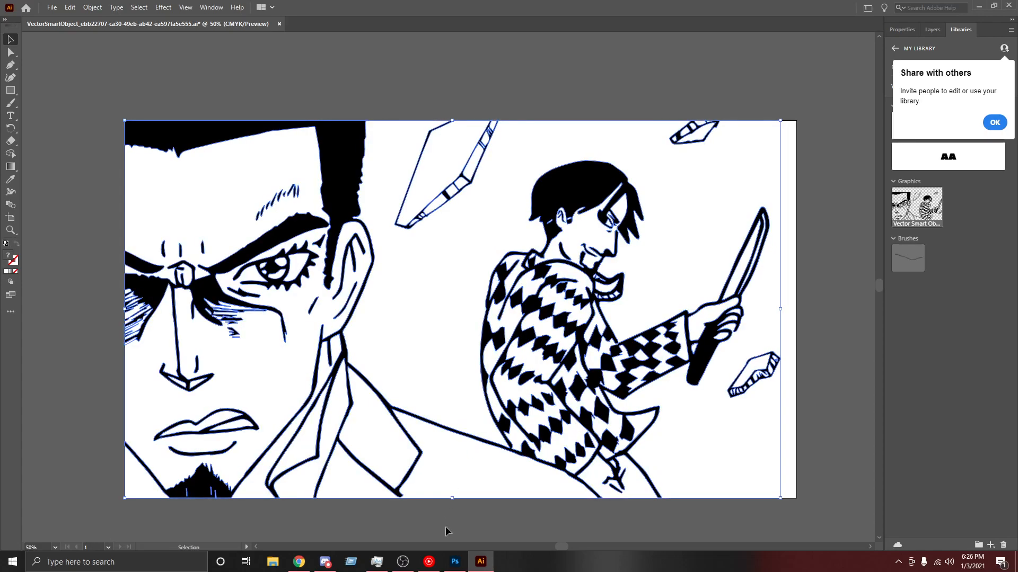
key("alt+Tab")
key("ctrl+v")
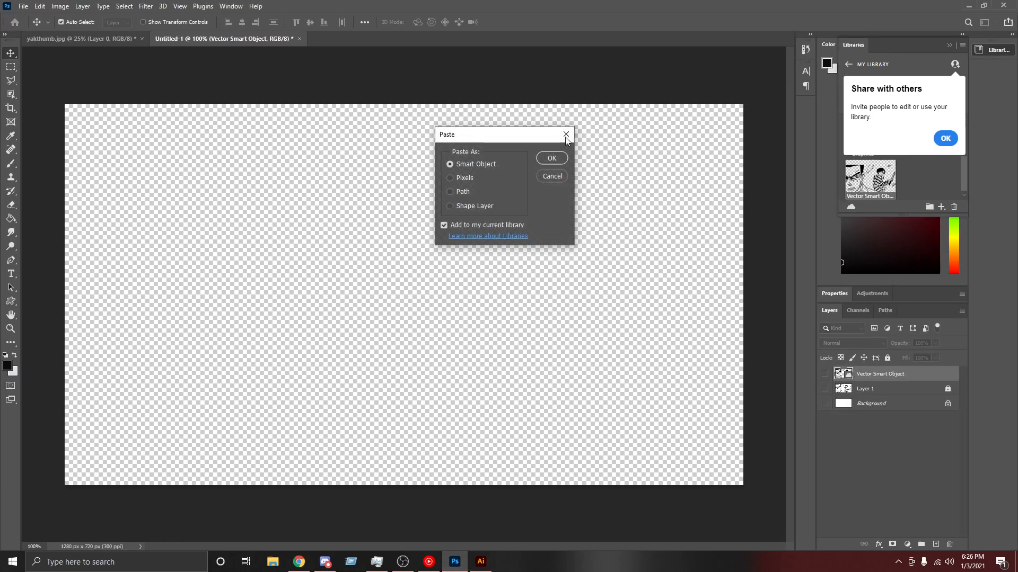
left_click(551, 158)
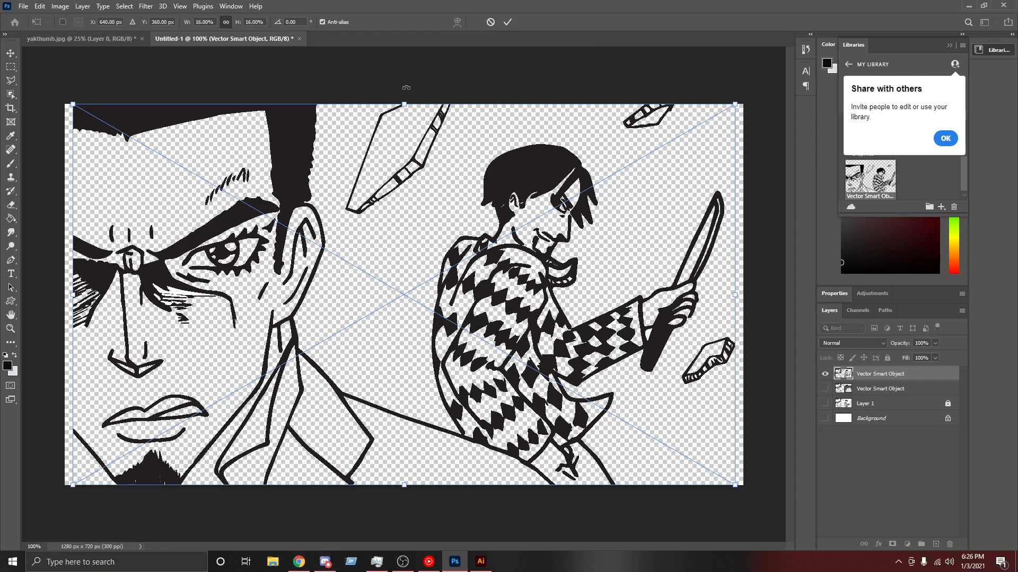
left_click(490, 23)
Step: Recopy all the artwork from Illustrator, try pasting it into Untitled-1 as a Smart Object, and cancel the placement
left_click(480, 561)
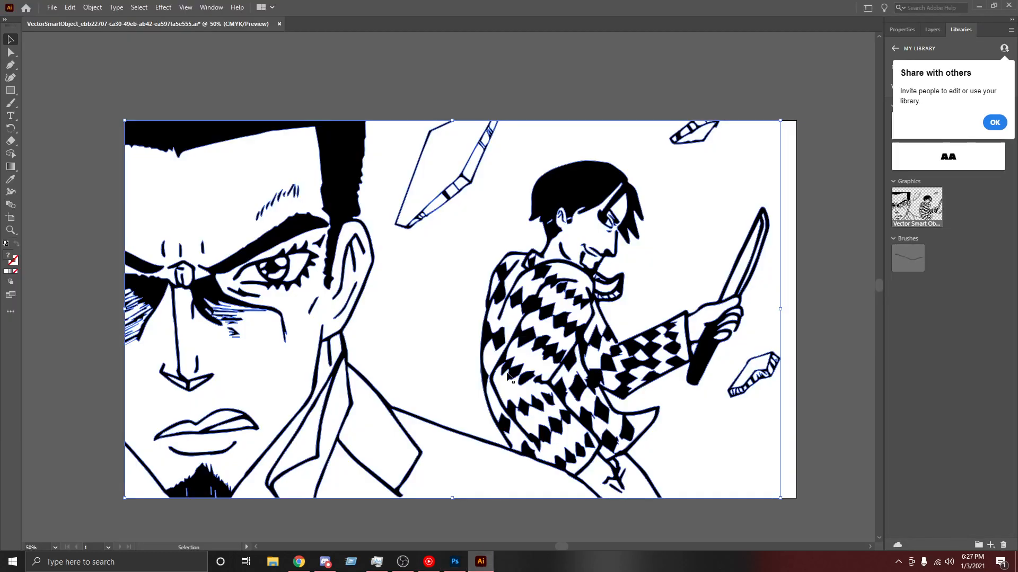
left_click(784, 342)
left_click(695, 348)
left_click(779, 350)
left_click_drag(759, 354, 757, 356)
key("ctrl+z")
key("ctrl+a")
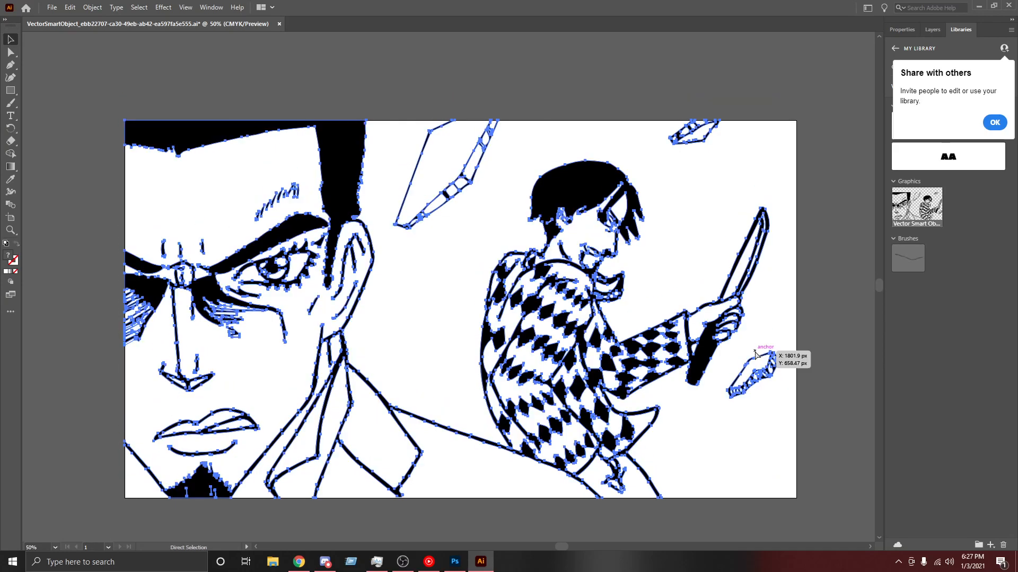
key("ctrl+c")
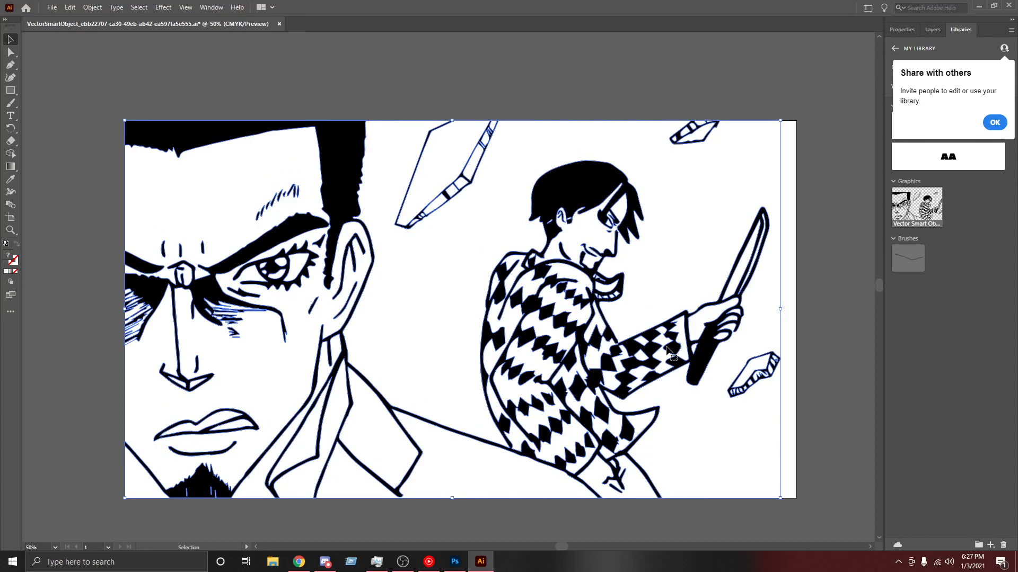
left_click(455, 563)
key("ctrl+v")
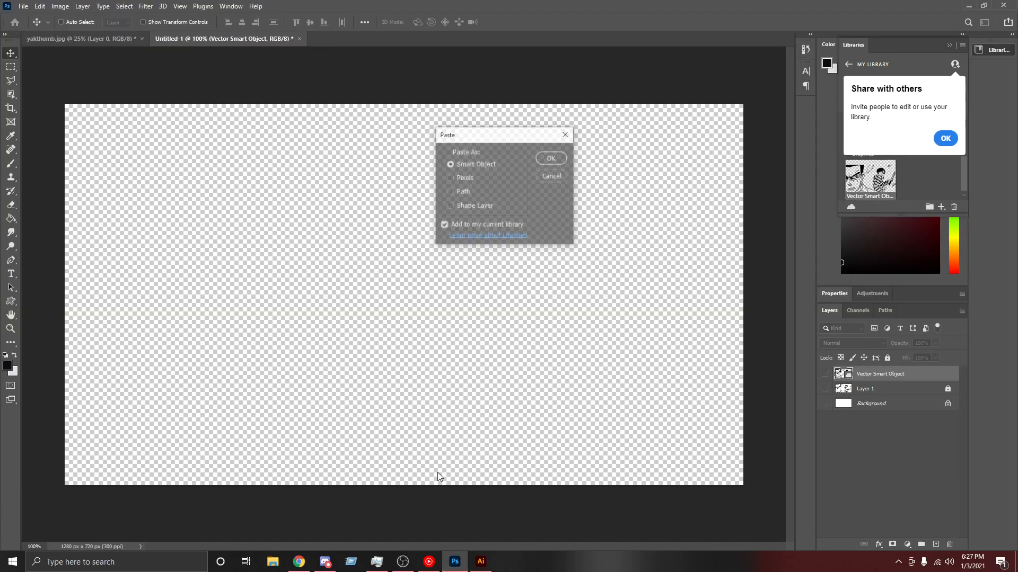
left_click(551, 158)
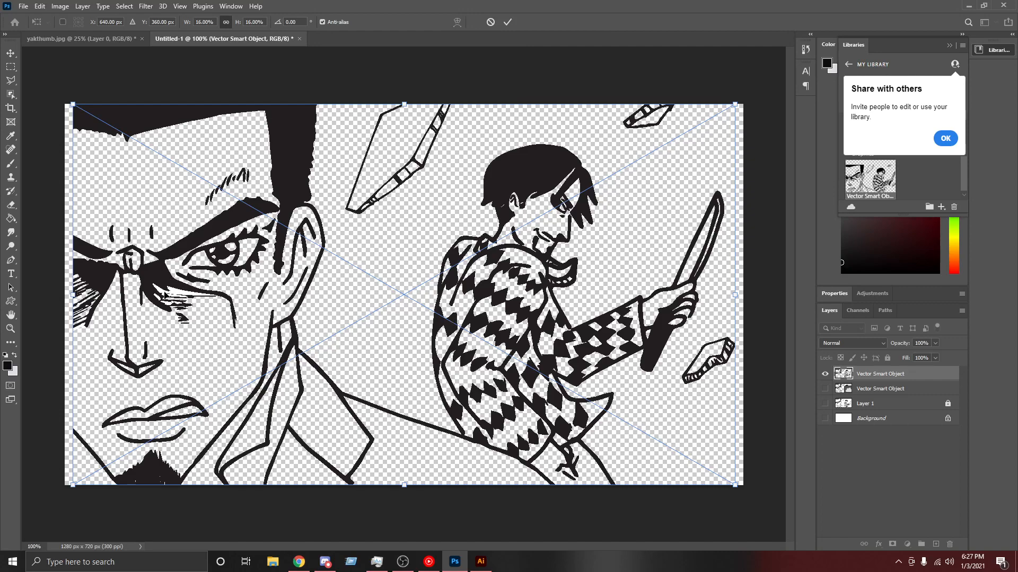
left_click(490, 21)
Step: Copy all the artwork from Illustrator again and paste it into Untitled-1 in Photoshop as a Smart Object
left_click(481, 561)
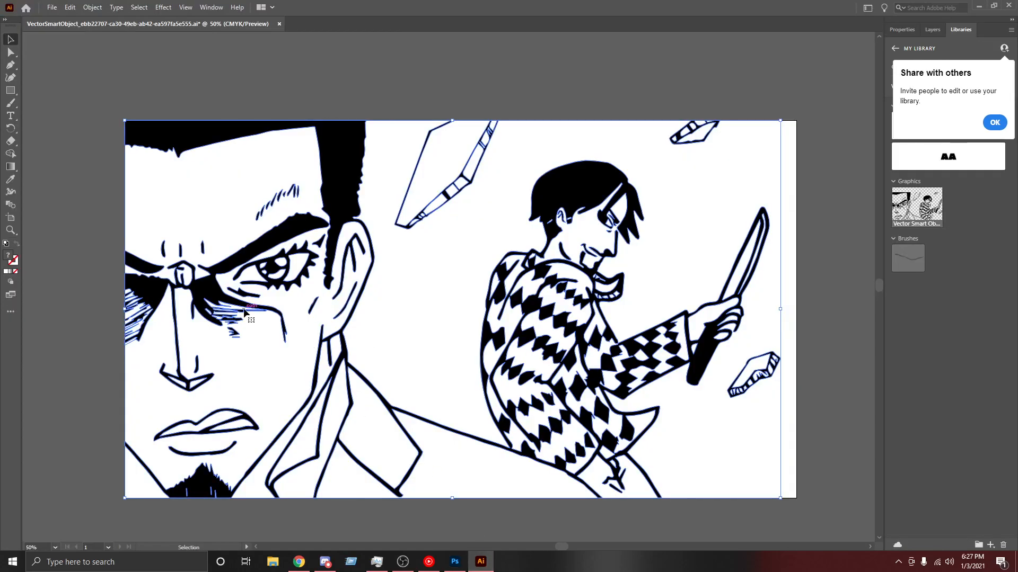
left_click(83, 321)
mouse_move(233, 310)
left_mouse_down()
mouse_move(246, 352)
mouse_move(248, 340)
mouse_move(202, 318)
mouse_move(138, 315)
mouse_move(128, 301)
left_mouse_up()
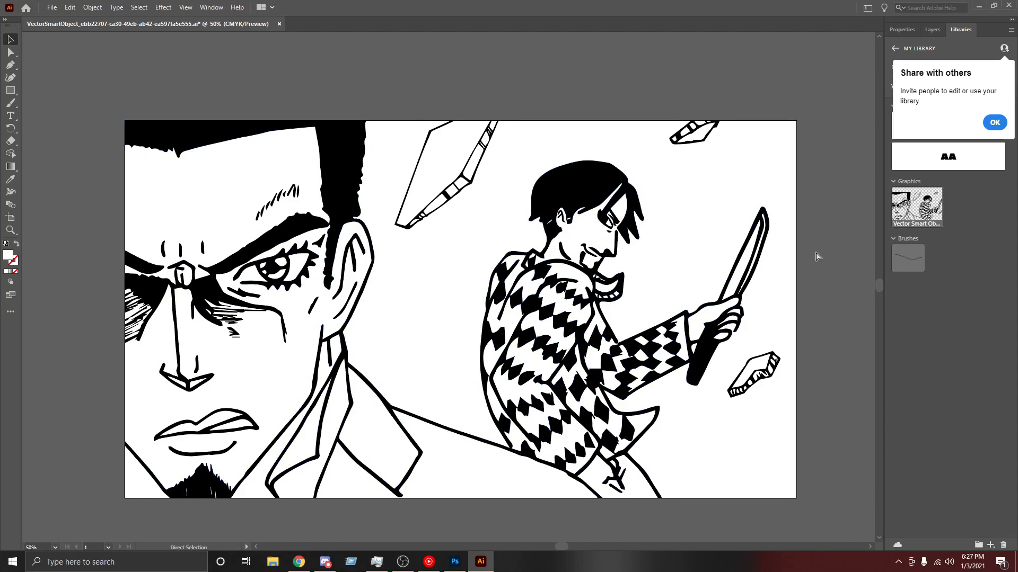
key("ctrl+a")
key("ctrl+c")
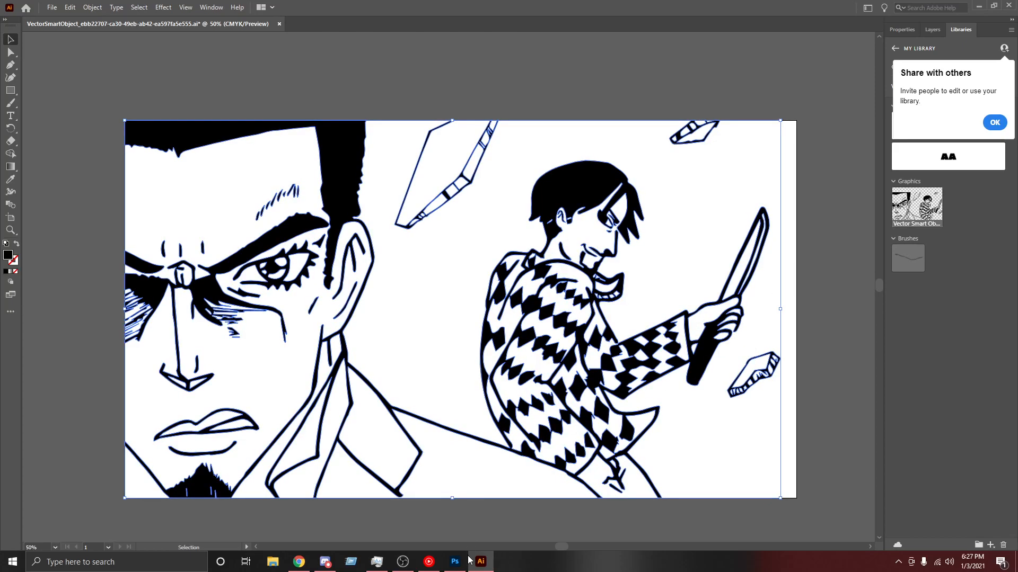
left_click(455, 561)
key("ctrl+v")
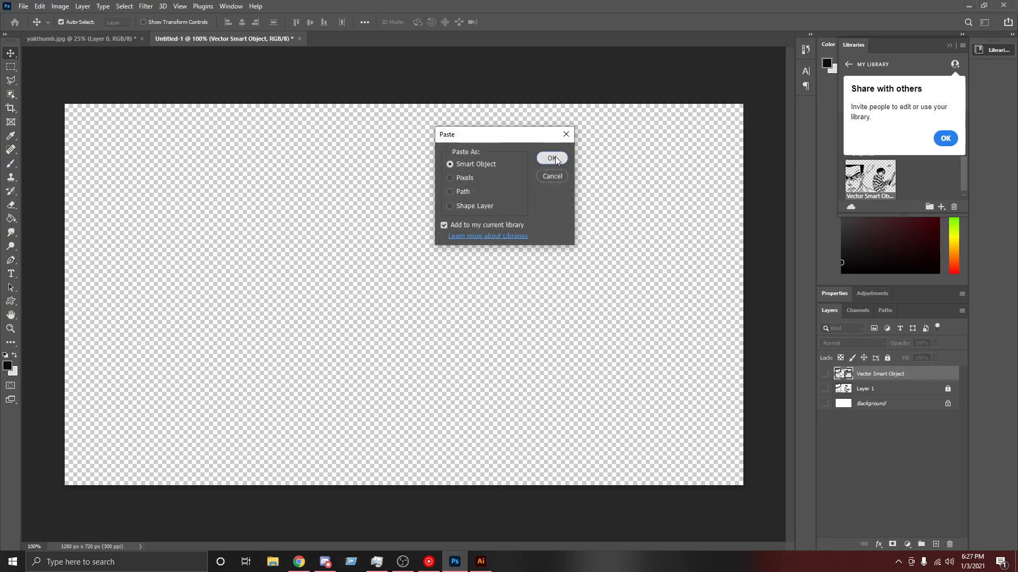
left_click(551, 158)
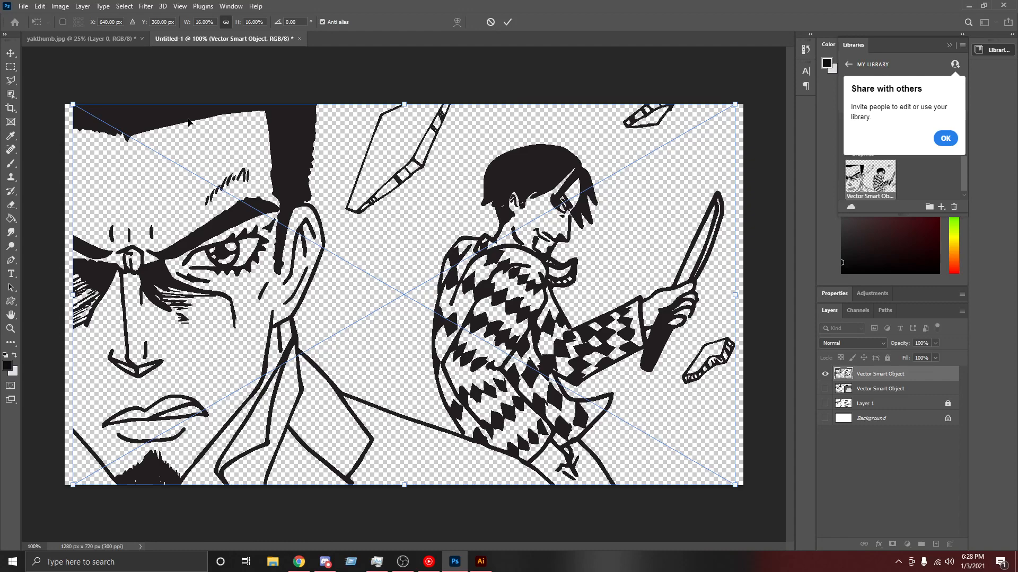
Step: Align the pasted artwork with the canvas's left edge, scale it to 16.43% to span the full width, and commit the placement
left_click_drag(188, 123, 179, 123)
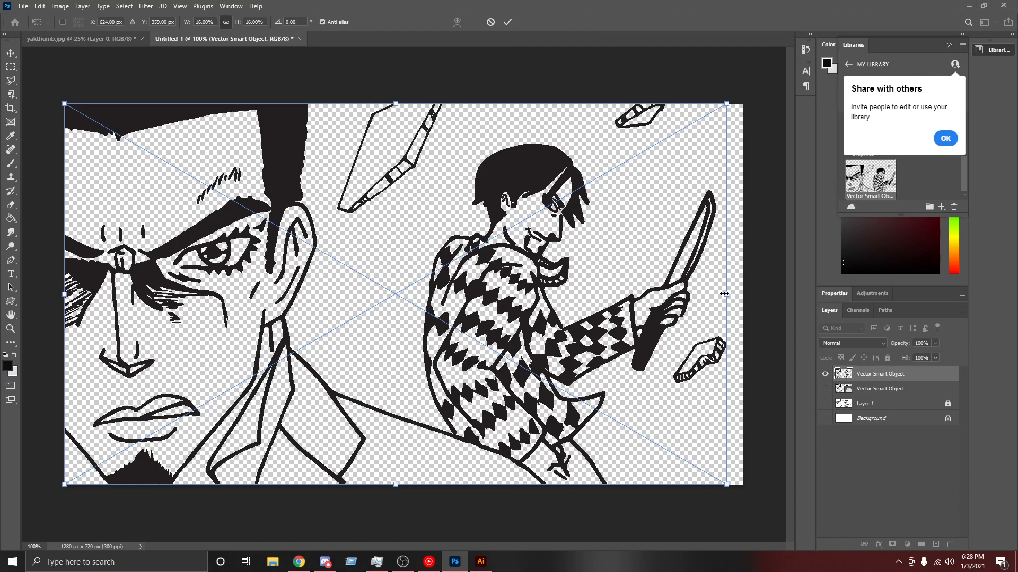
left_click_drag(725, 294, 742, 293)
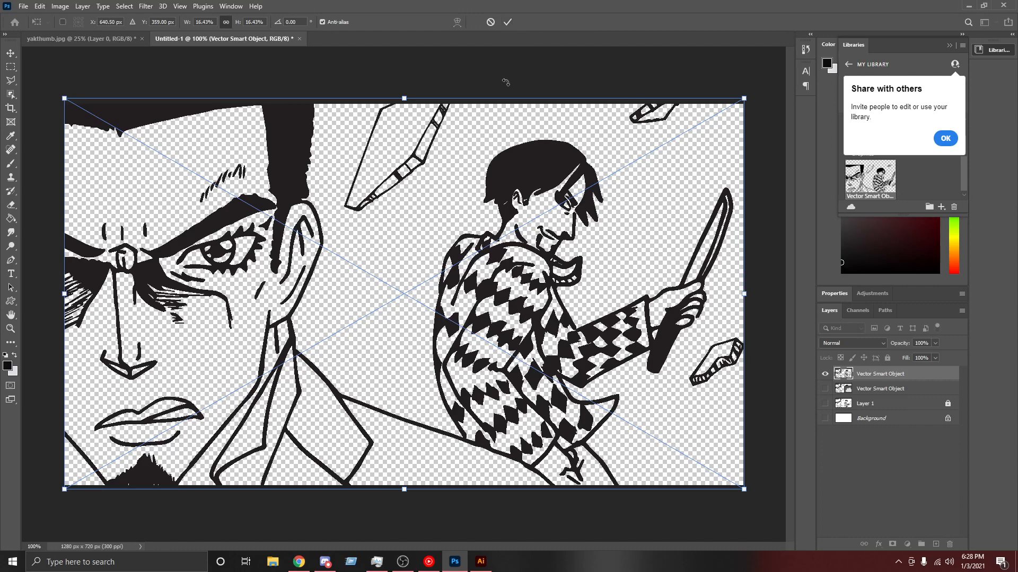
left_click(507, 22)
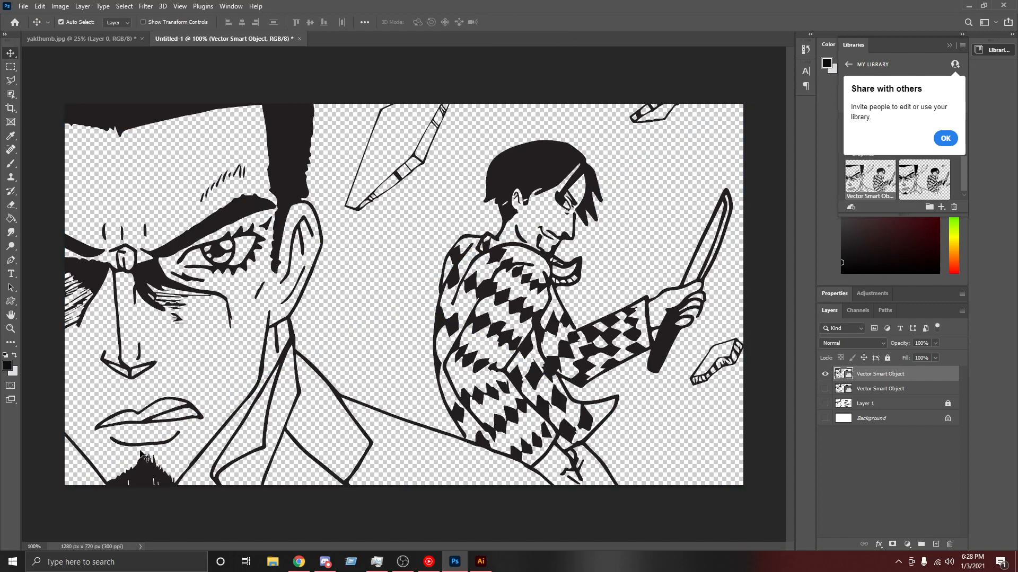
Step: Delete the older hidden Vector Smart Object layer and hide the newly placed one
left_click_drag(905, 397, 949, 544)
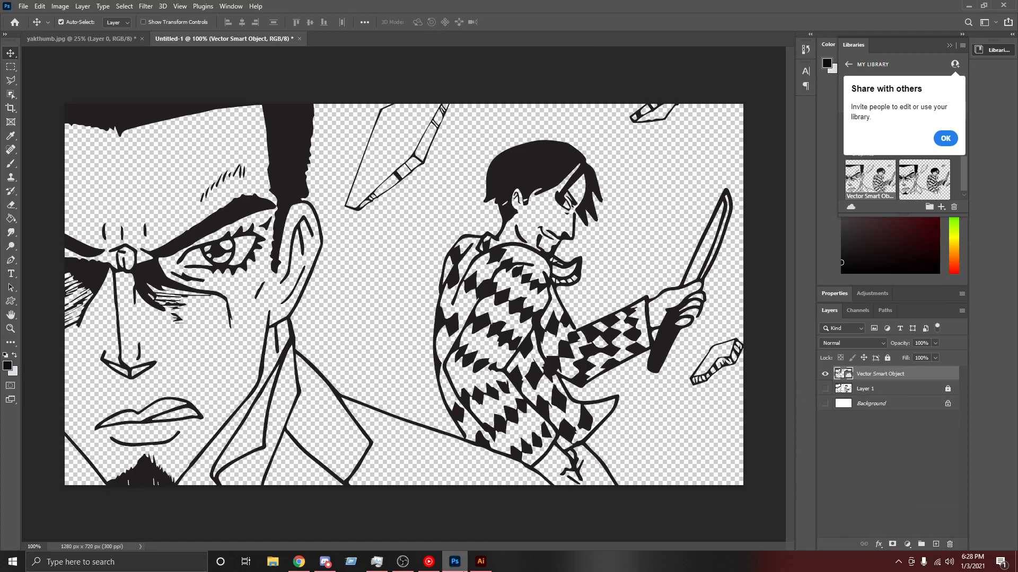
mouse_move(455, 562)
left_click(825, 374)
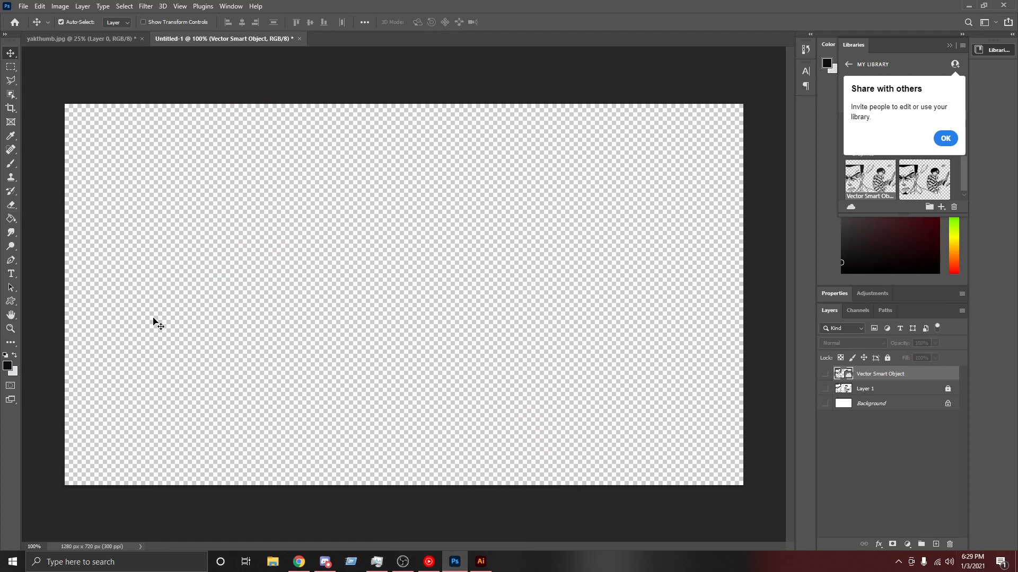
Step: Set the foreground color to light gray #cdcaca and rasterize the Vector Smart Object layer
left_click(10, 219)
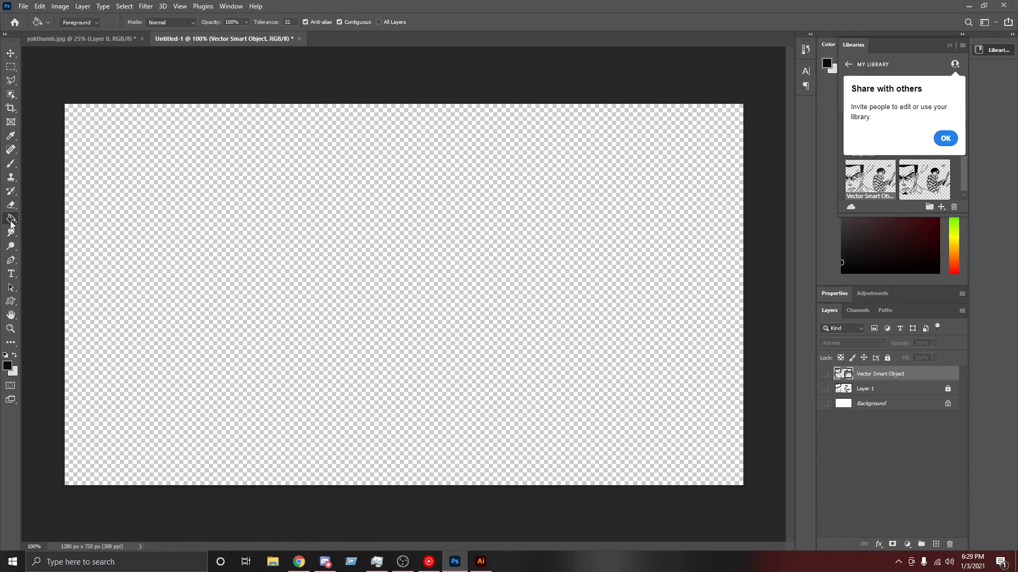
right_click(11, 225)
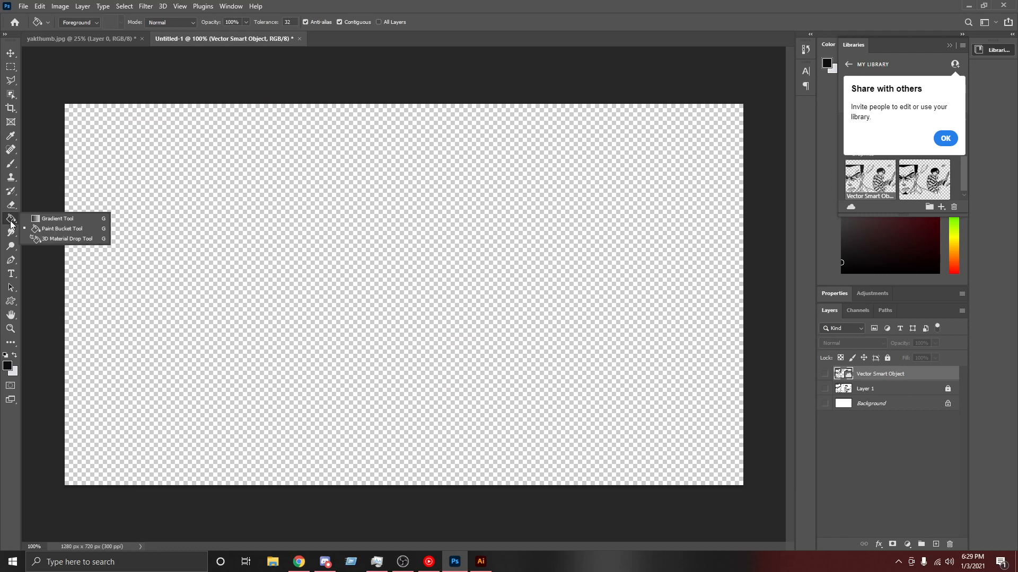
left_click(8, 366)
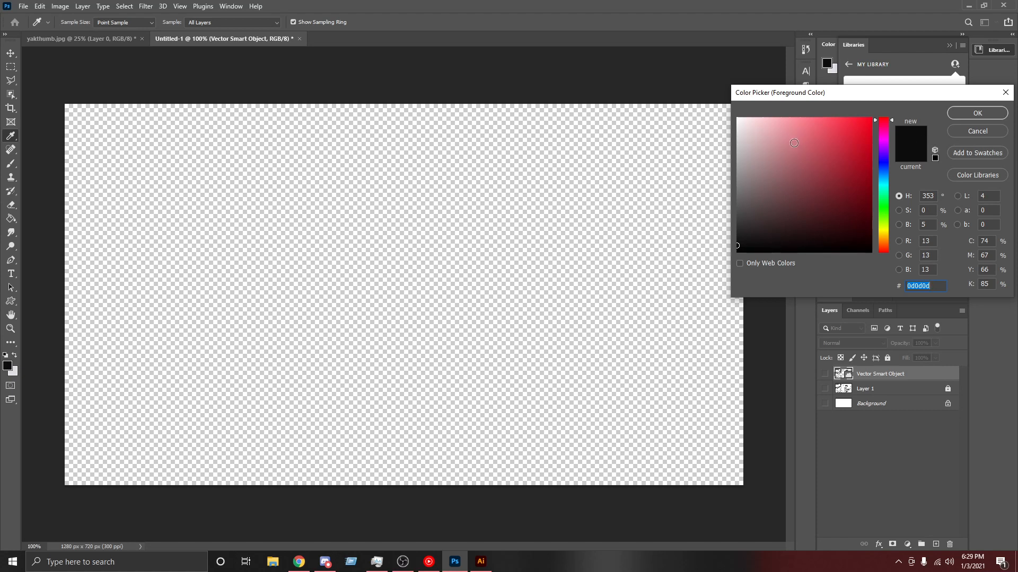
left_click(738, 143)
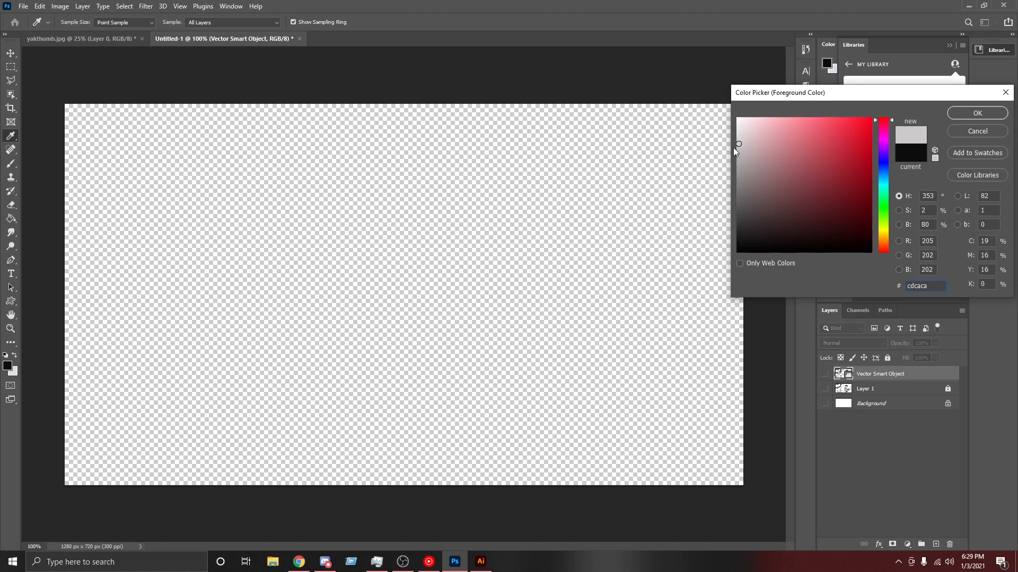
left_click(977, 113)
key("g")
left_click(460, 275)
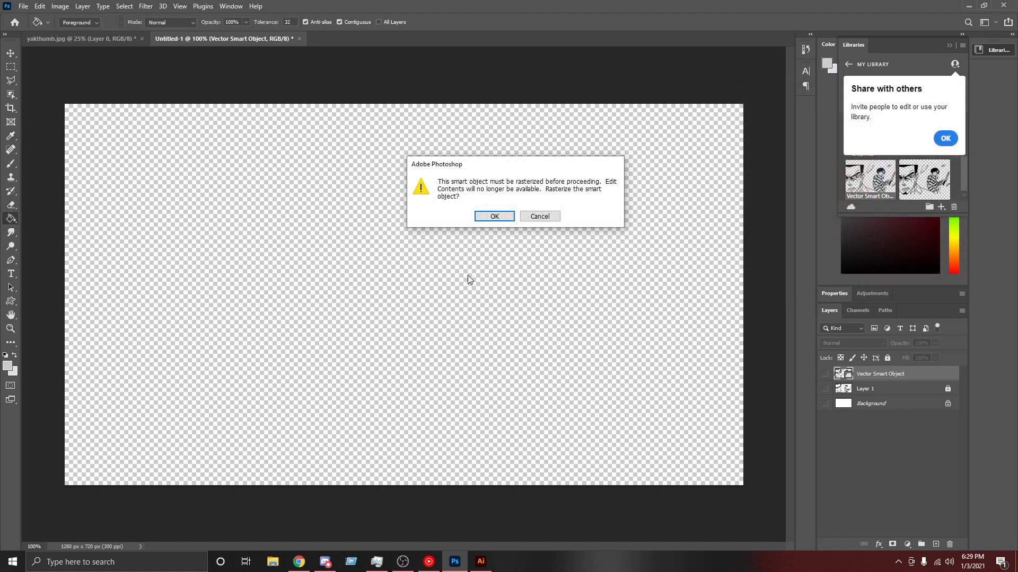
left_click(502, 220)
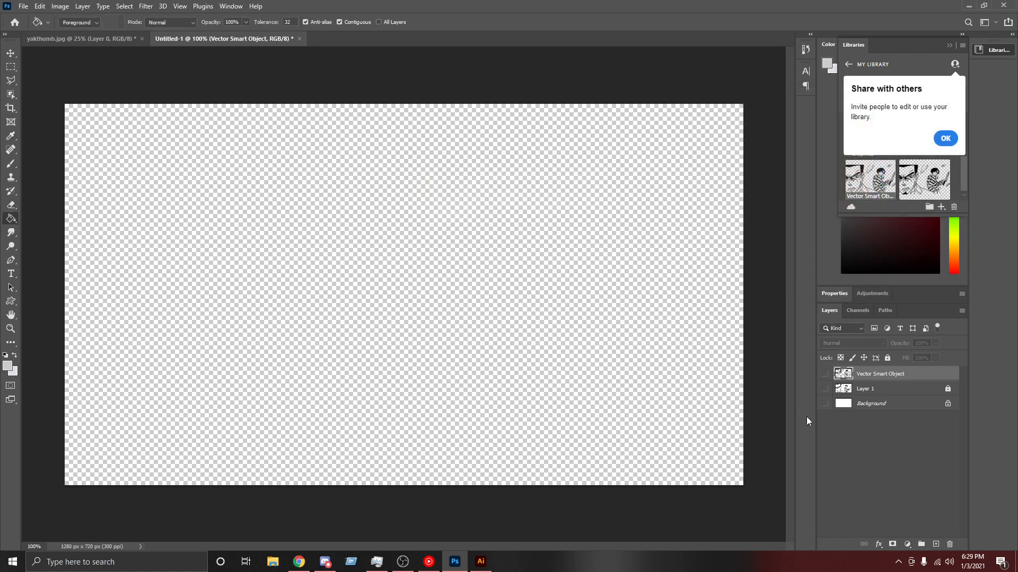
Step: Add a new layer beneath the Vector Smart Object layer and fill it with the light gray foreground color
left_click(936, 544)
left_click_drag(886, 374, 888, 397)
left_click(439, 314)
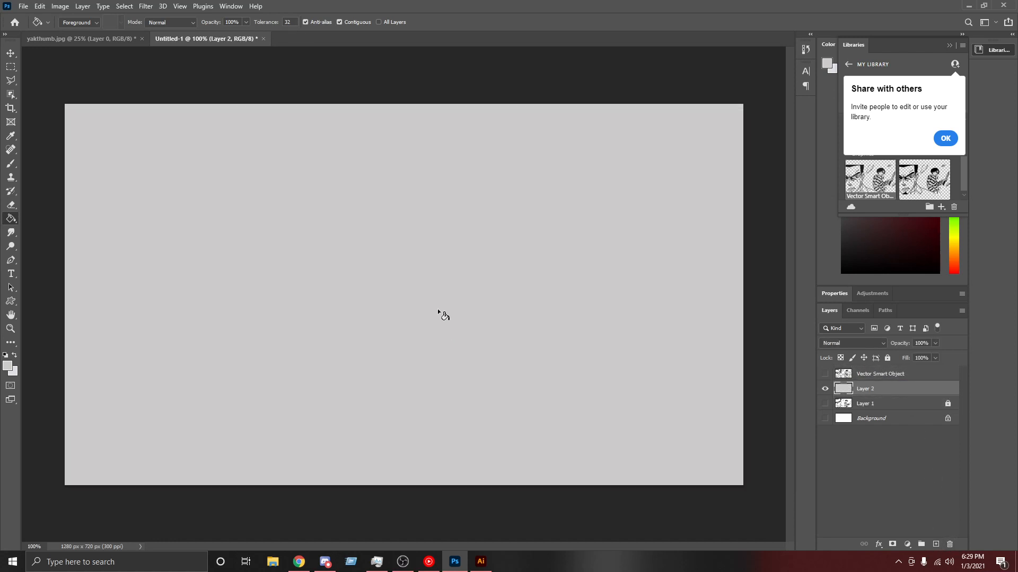
Step: Set the foreground color to the darker gray #a6a5a5 and refill Layer 2 with it
left_click(11, 365)
left_click(737, 165)
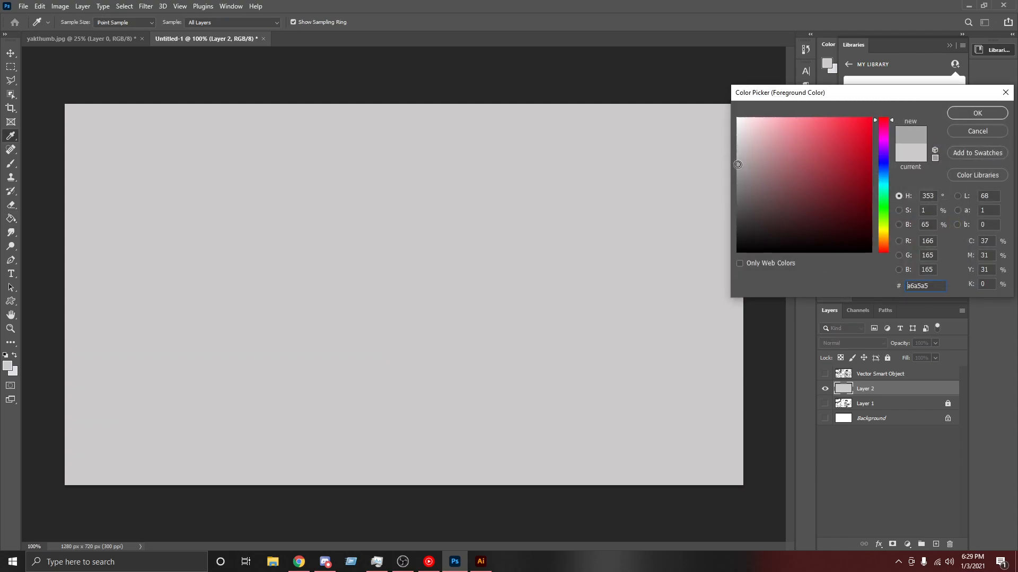
left_click(977, 113)
left_click(501, 222)
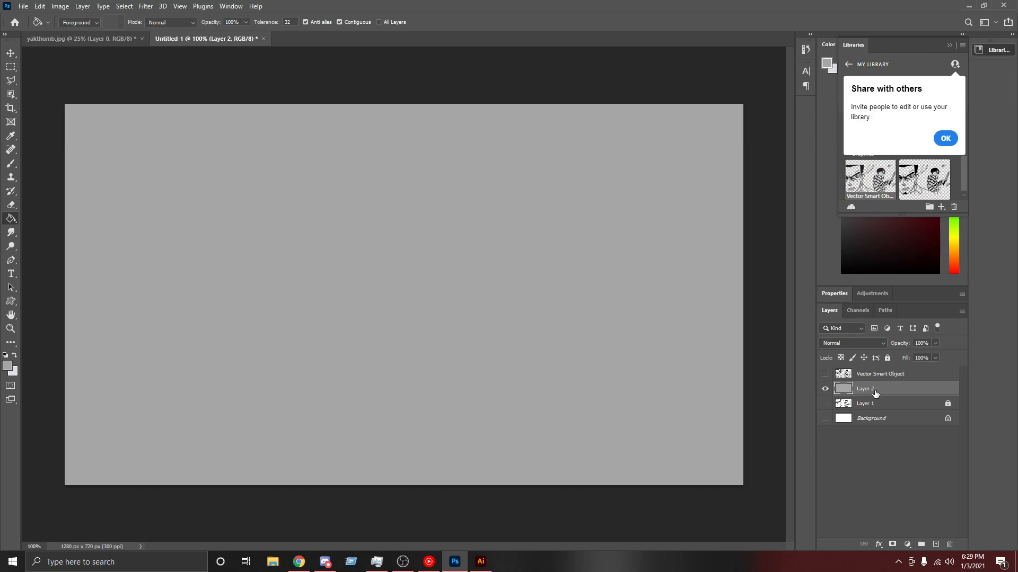
Step: Show the Vector Smart Object layer, and lock both it and Layer 2
left_click(825, 374)
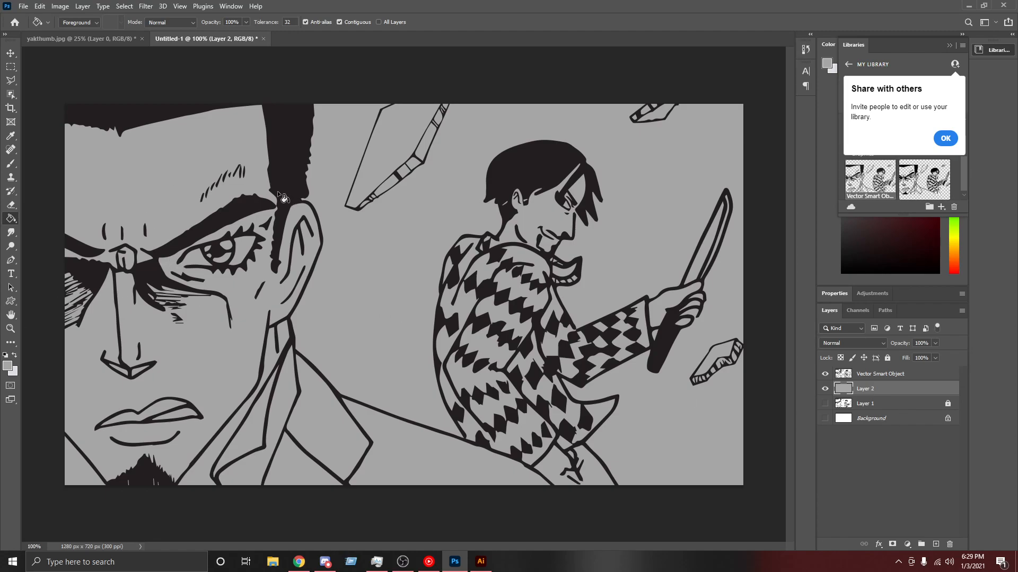
left_click(894, 374)
left_click(896, 392)
left_click(888, 358)
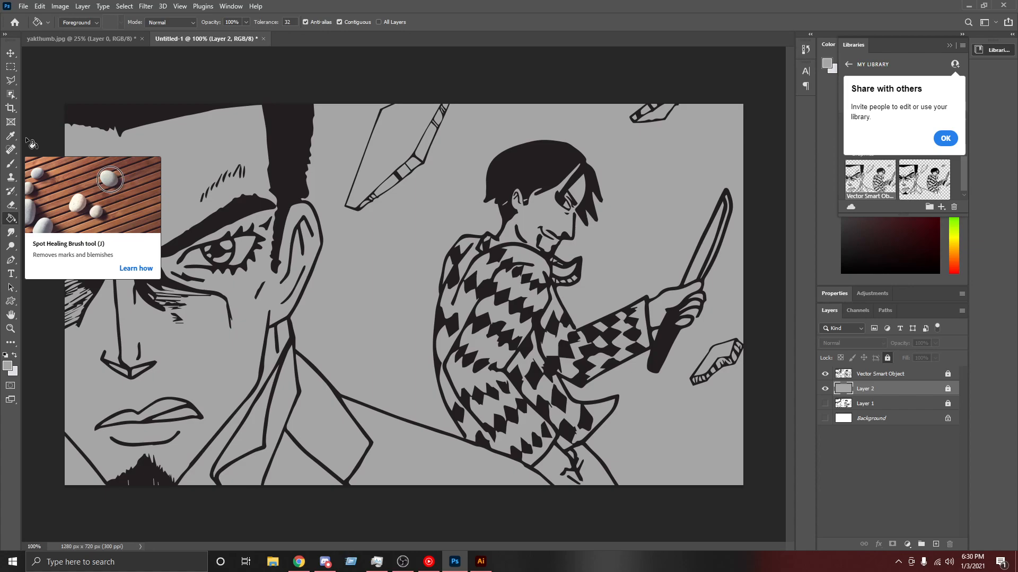
Step: Outline the large face, ear and neck with a Polygonal Lasso selection on Layer 2, and clear the selection
left_click(14, 82)
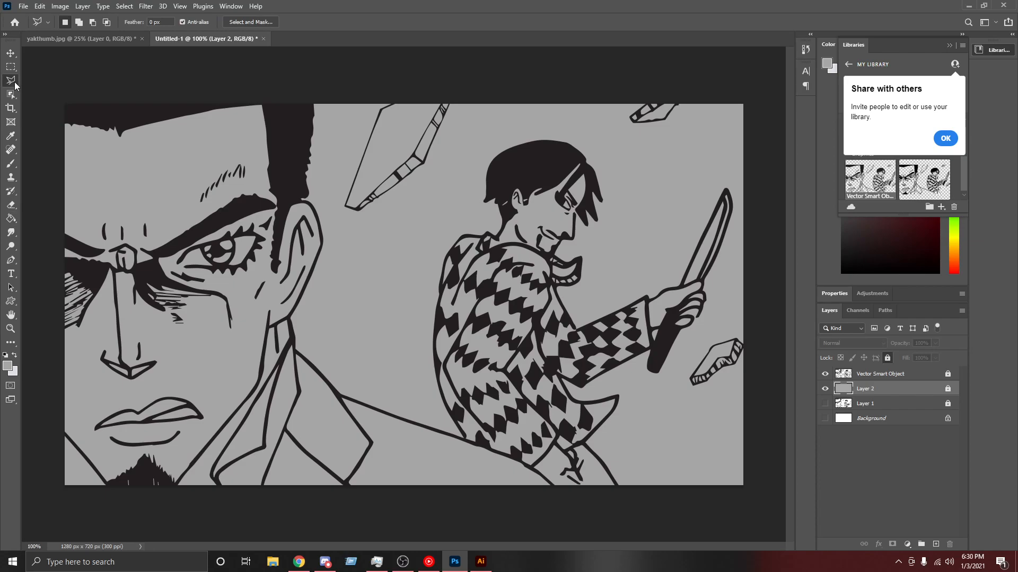
left_click(62, 118)
left_click(118, 128)
left_click(275, 96)
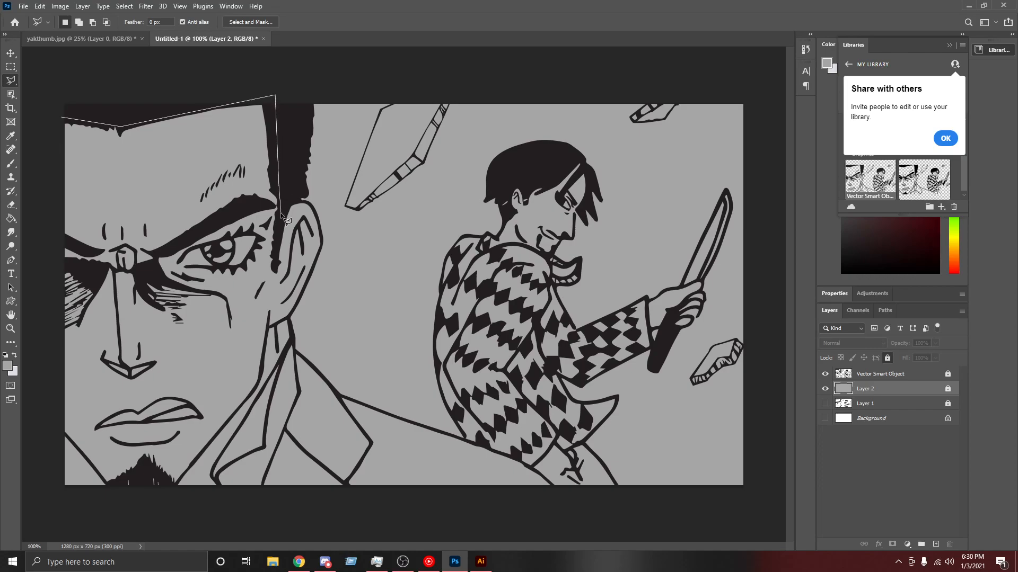
left_click(286, 199)
left_click(311, 202)
left_click(317, 217)
left_click(322, 245)
left_click(308, 283)
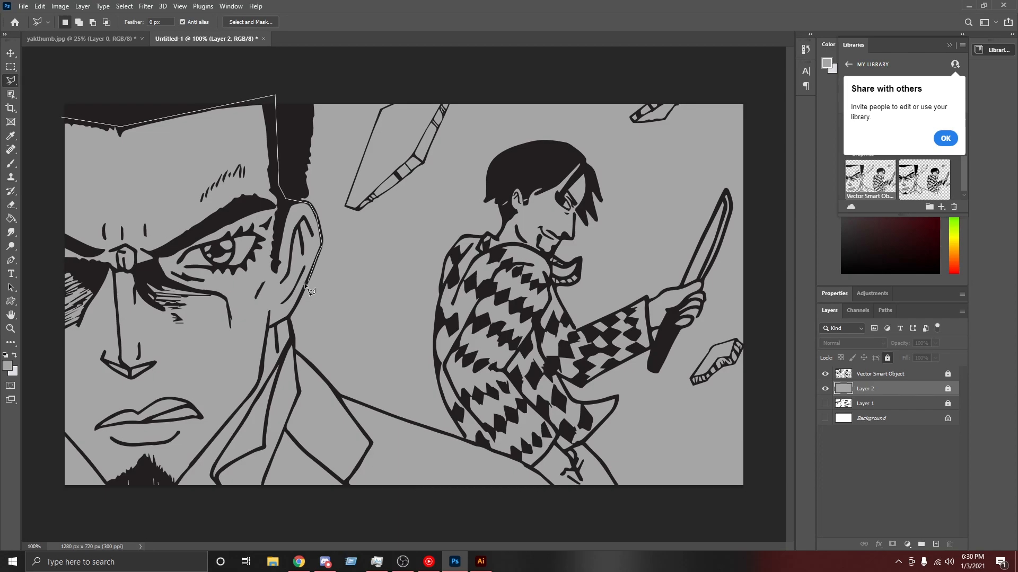
left_click(290, 316)
left_click(276, 324)
left_click(278, 358)
left_click(260, 392)
left_click(218, 462)
left_click(218, 493)
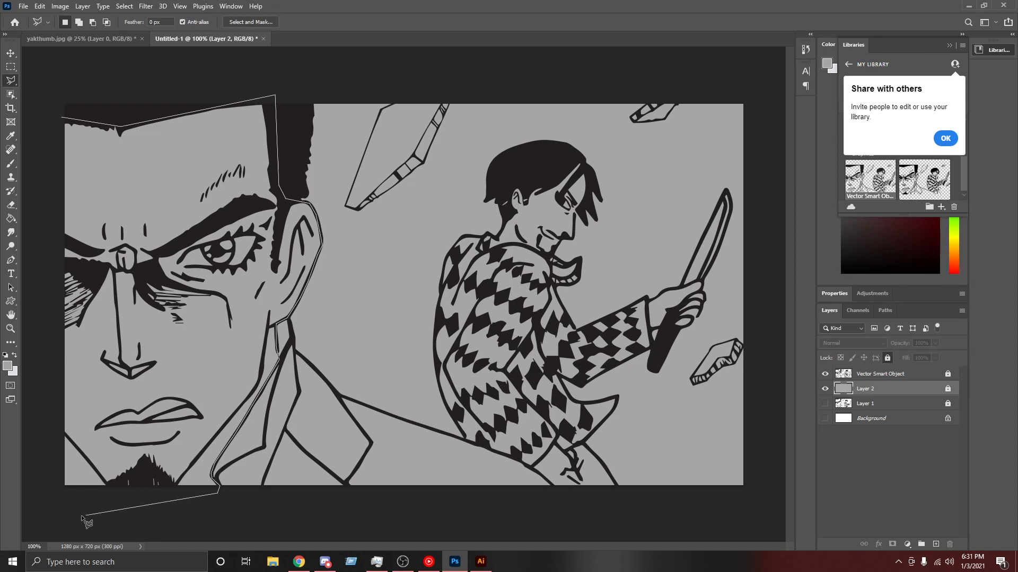
left_click(50, 507)
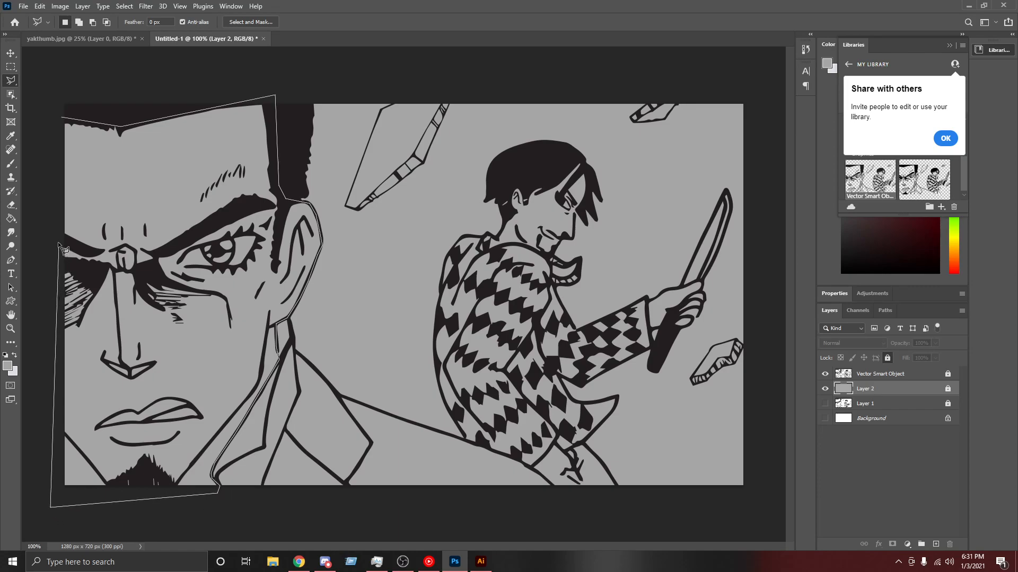
left_click(63, 120)
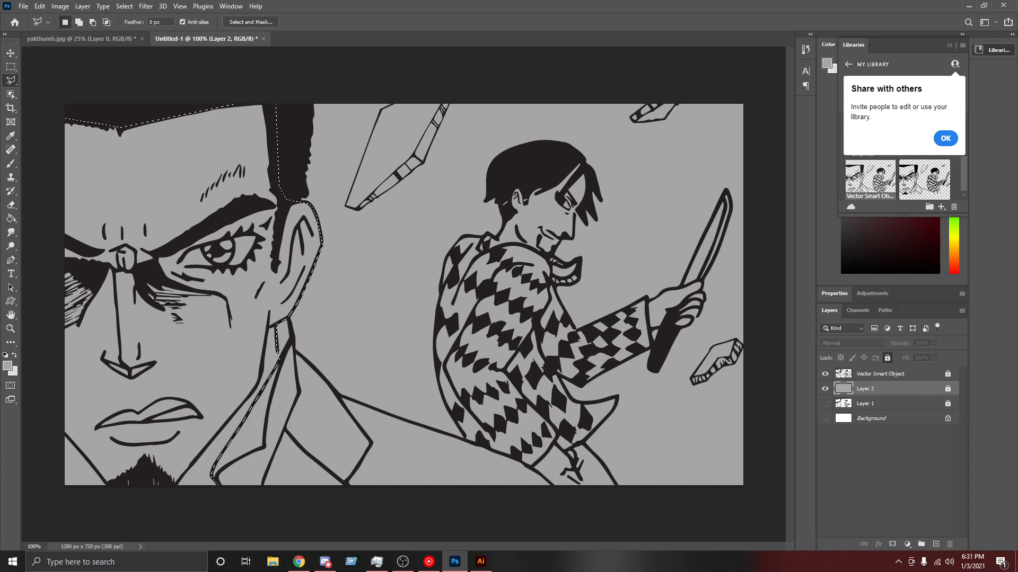
key("ctrl+d")
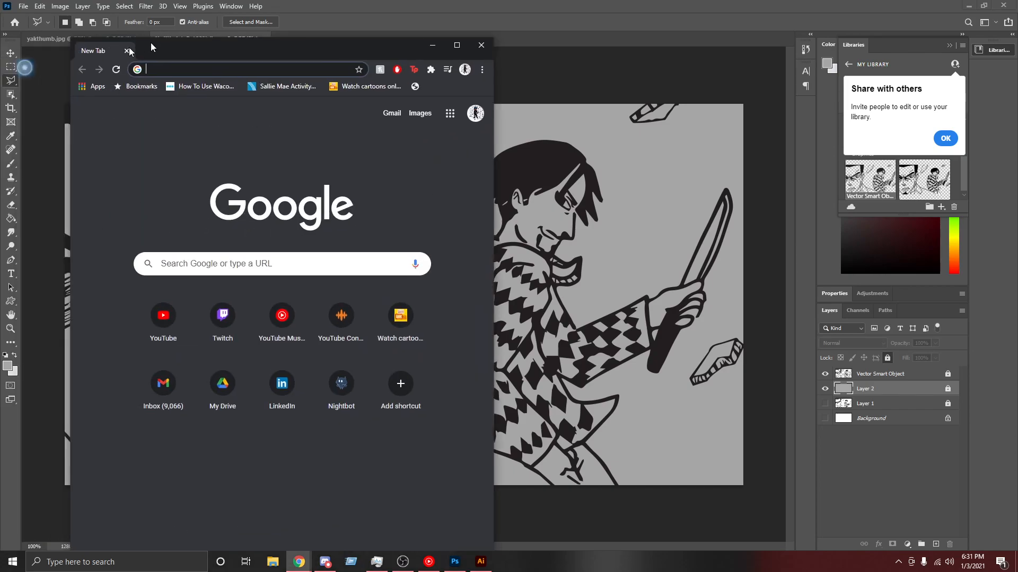
Step: Switch to Chrome, search Google Images for "kiryu kazuma", preview two portraits as skin-colour references, and return to Photoshop
double_click(153, 45)
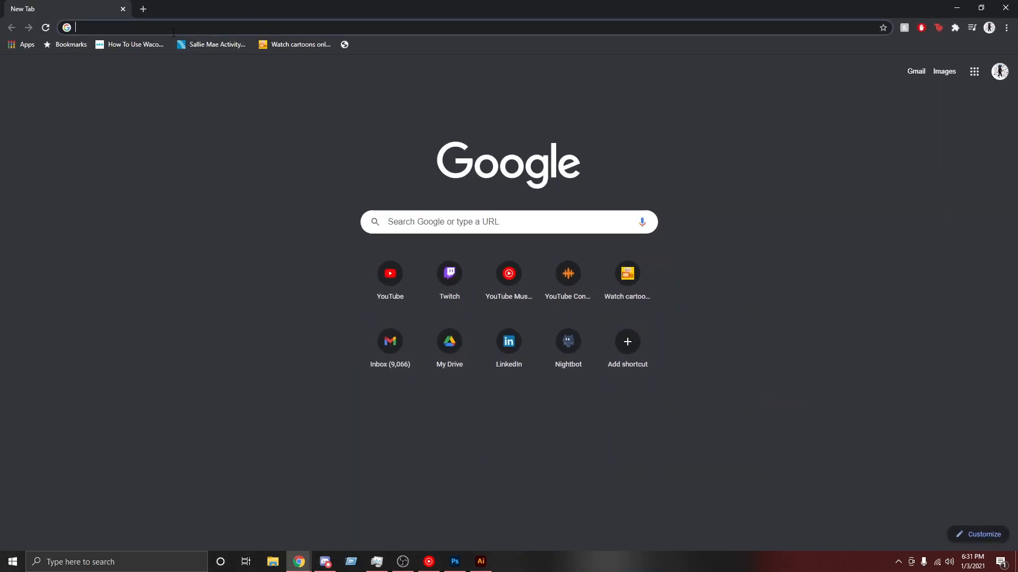
type("kiryu")
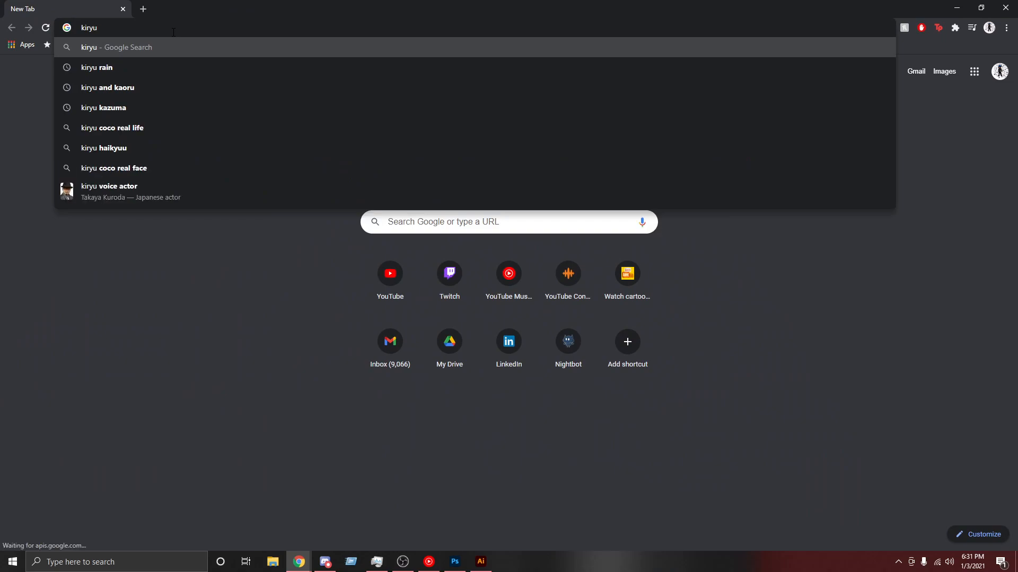
type(" kaza")
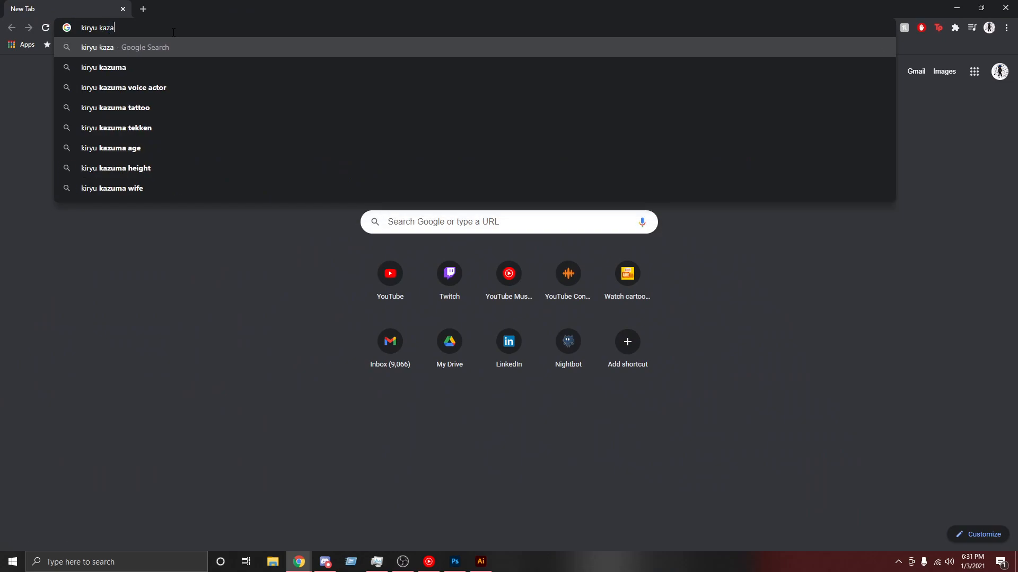
key("Down")
key("Return")
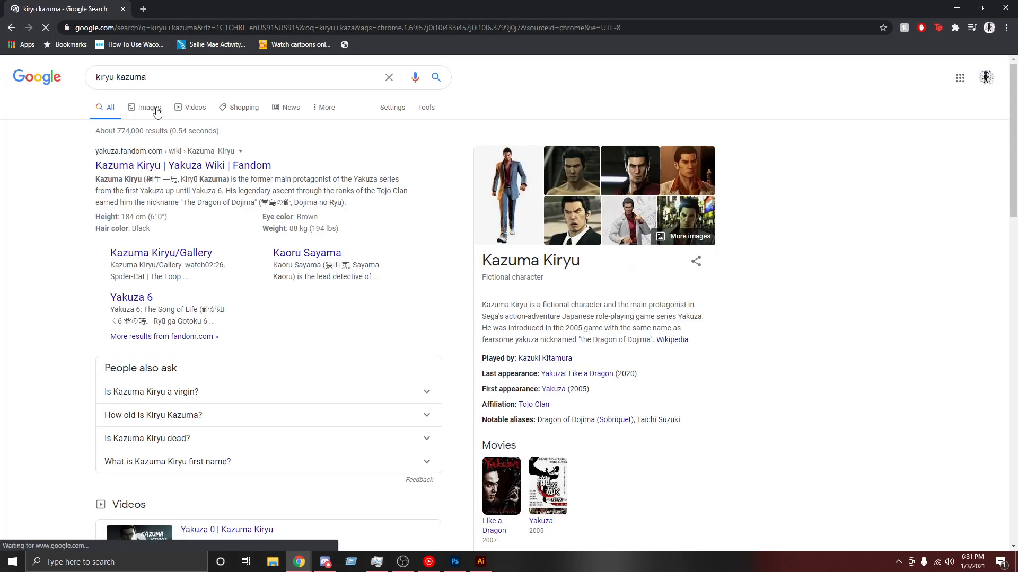
left_click(159, 113)
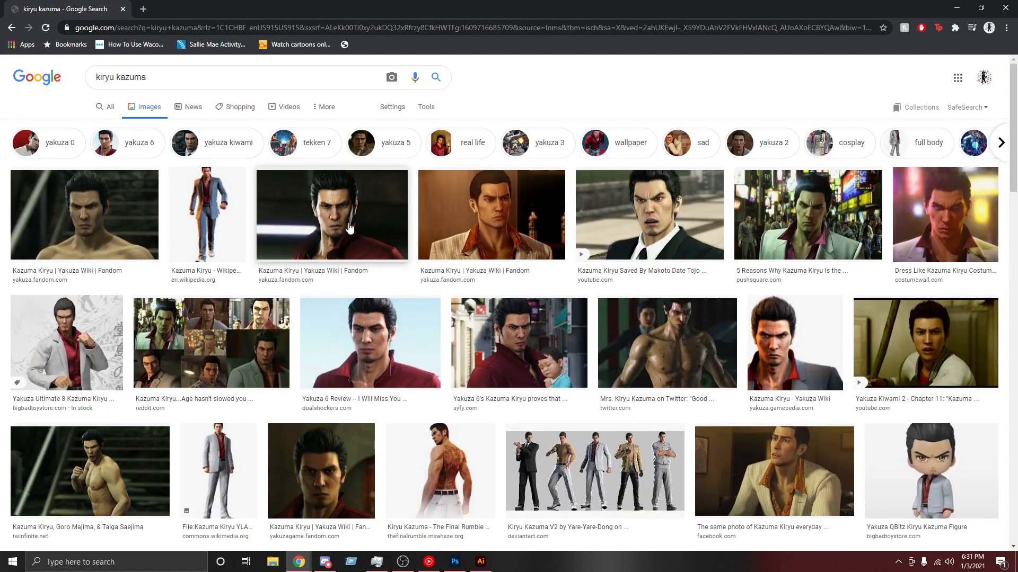
left_click(499, 215)
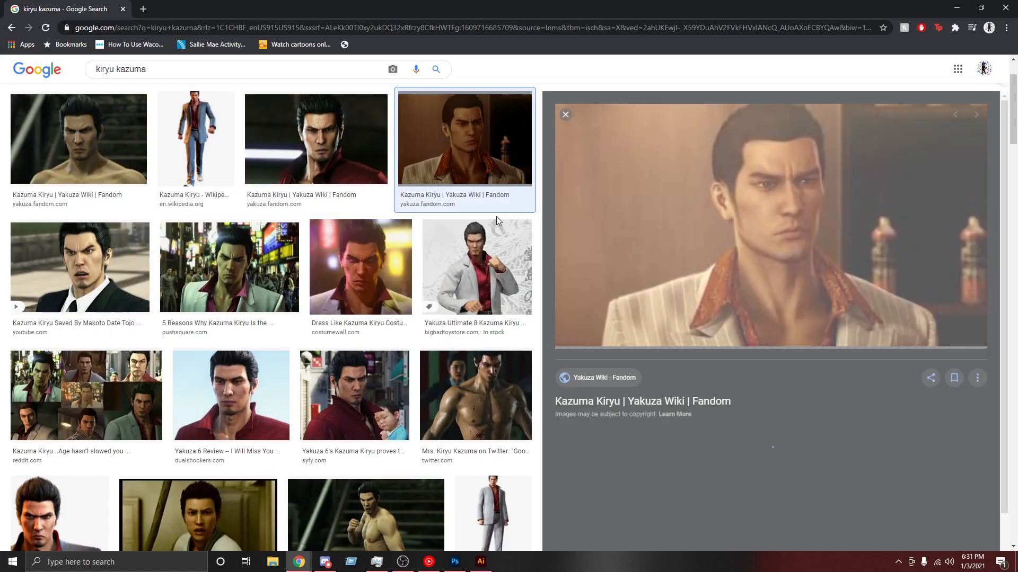
left_click(318, 142)
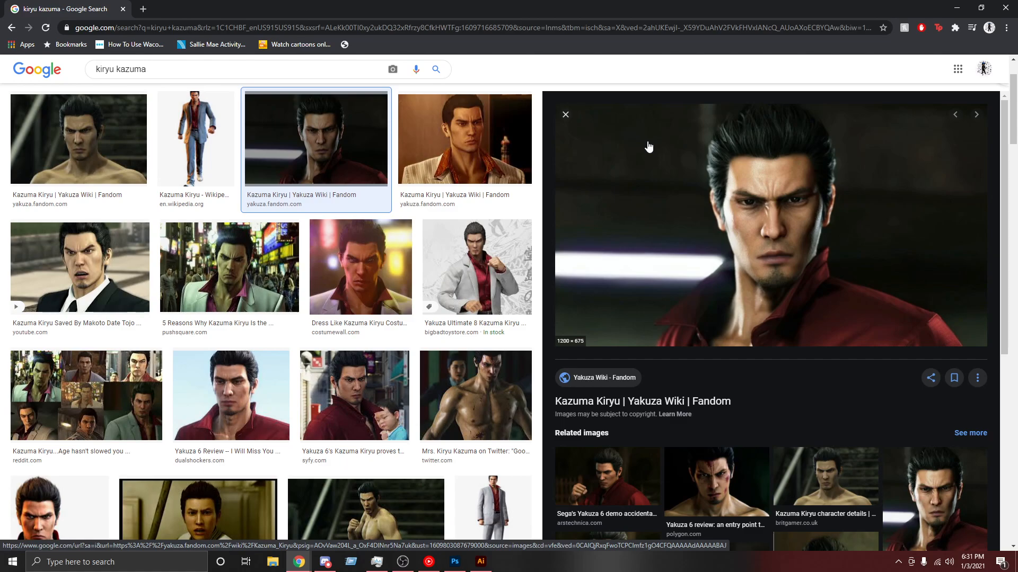
left_click(963, 10)
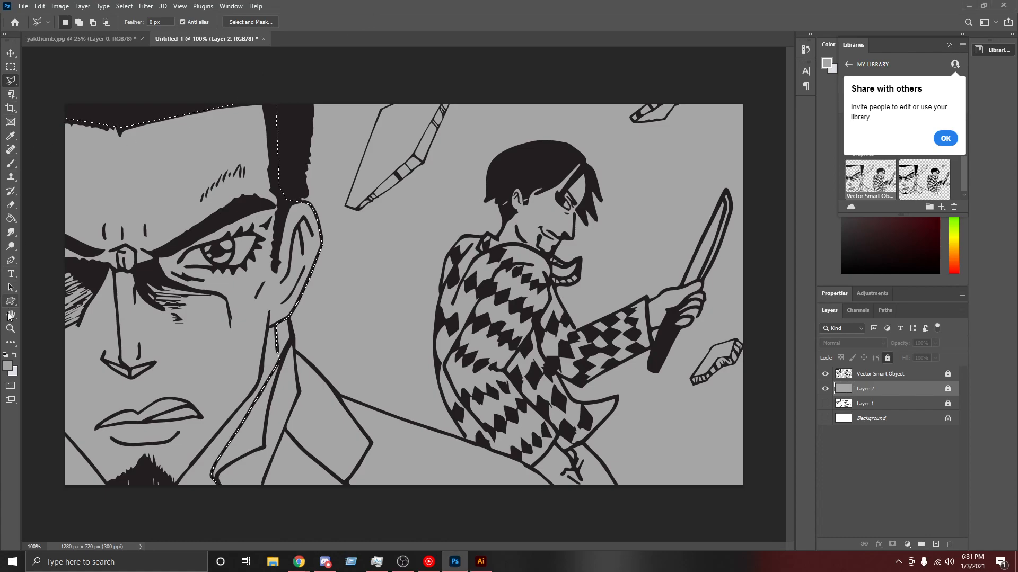
Step: Set the foreground color to the light yellow-orange skin tone #fbd283
left_click(7, 366)
left_click(884, 237)
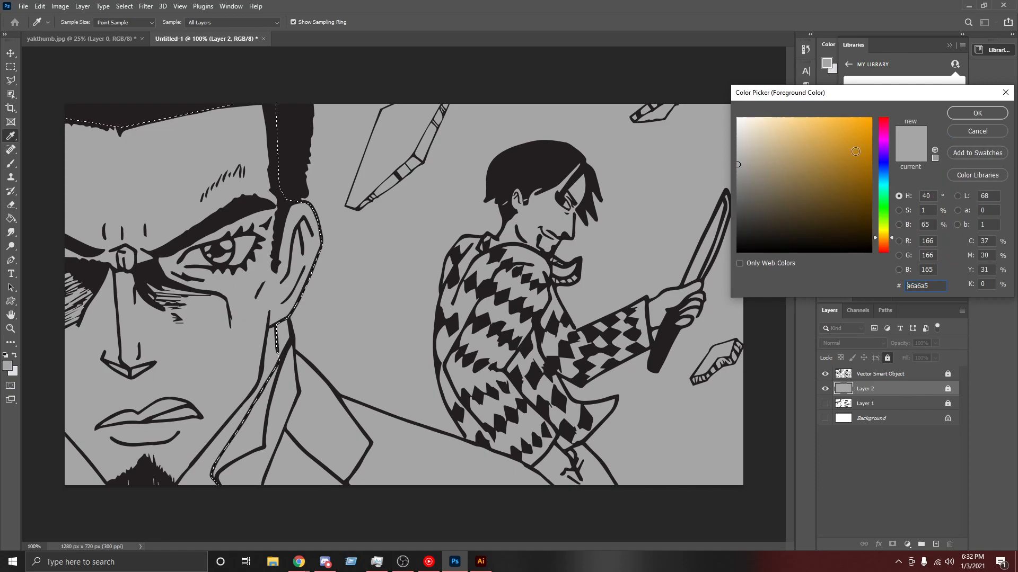
left_click(883, 234)
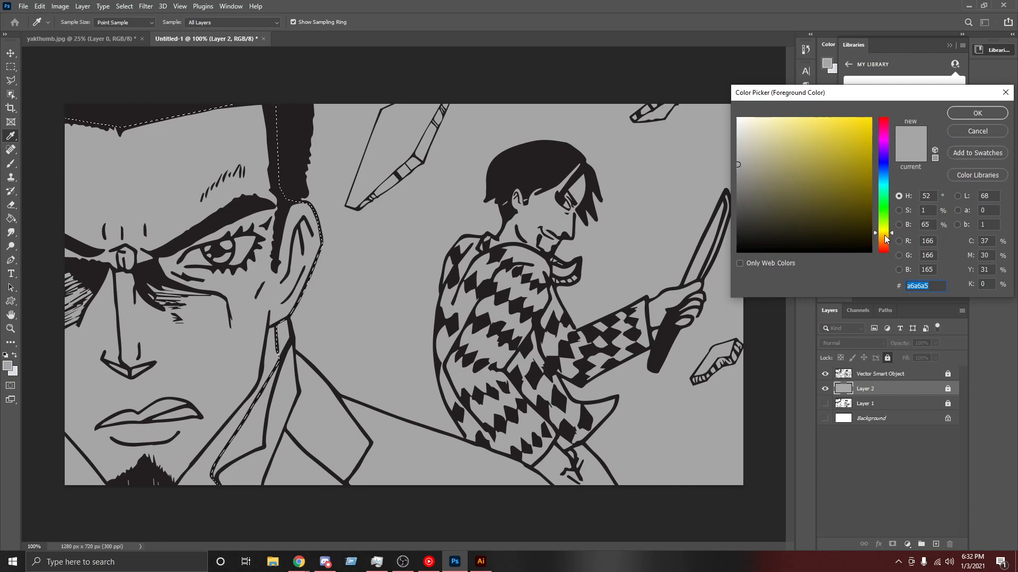
left_click_drag(889, 241, 887, 238)
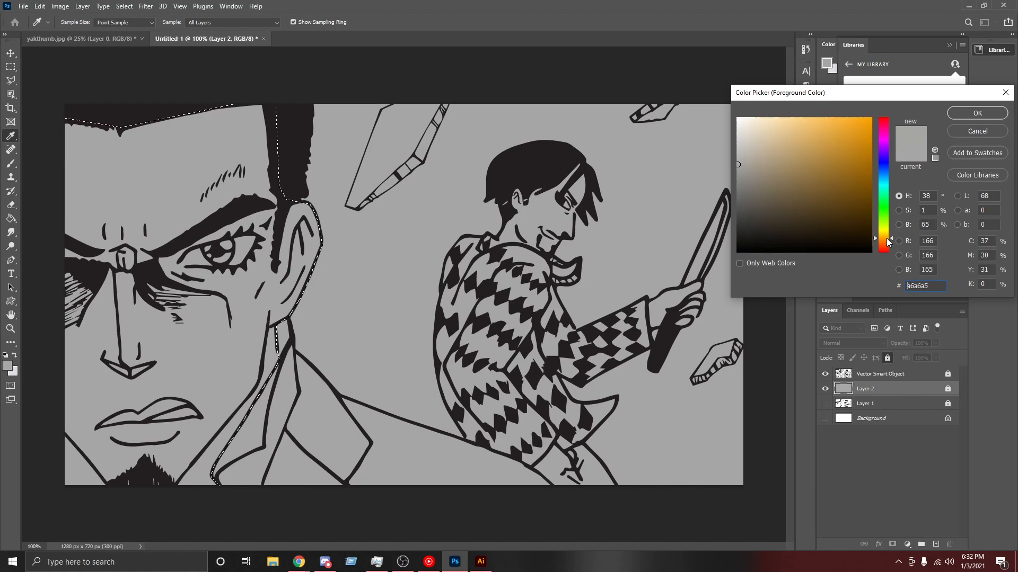
left_click(850, 126)
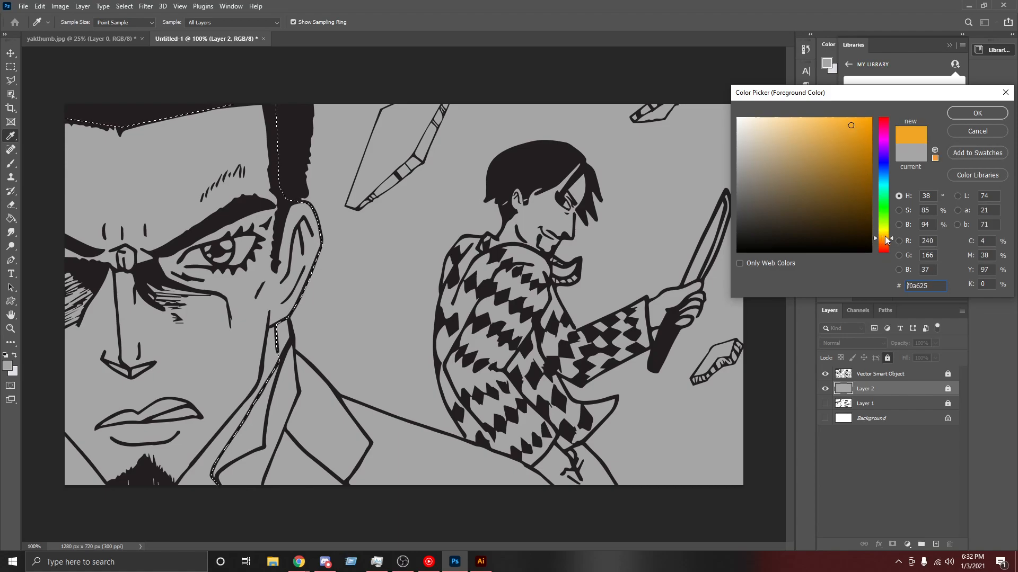
left_click_drag(893, 242, 893, 242)
left_click_drag(835, 127, 802, 121)
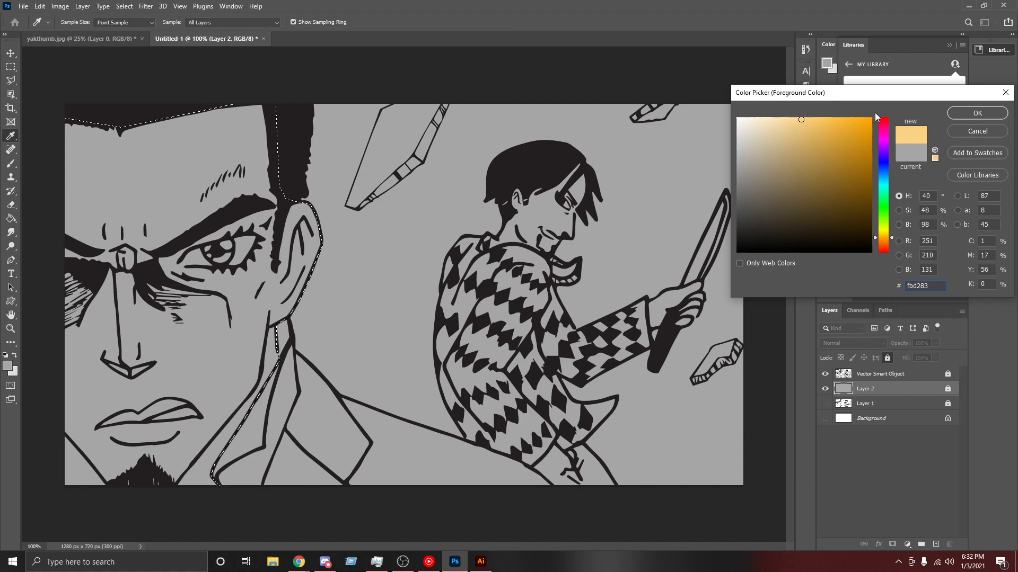
left_click(958, 115)
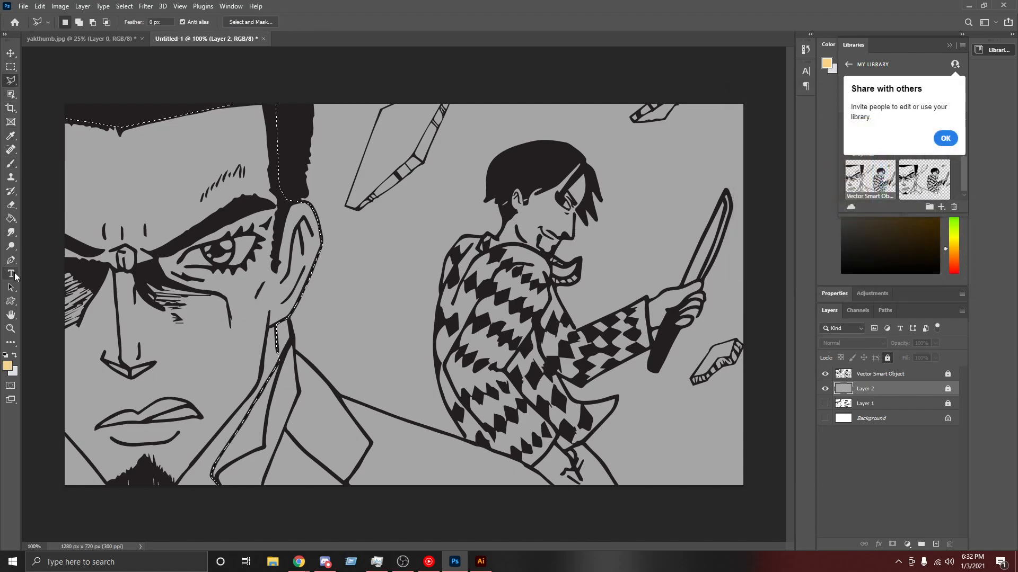
Step: Add a new layer above Layer 2 and fill the selected face, ear and neck with the #fbd283 skin tone using the Paint Bucket
key("g")
left_click(181, 187)
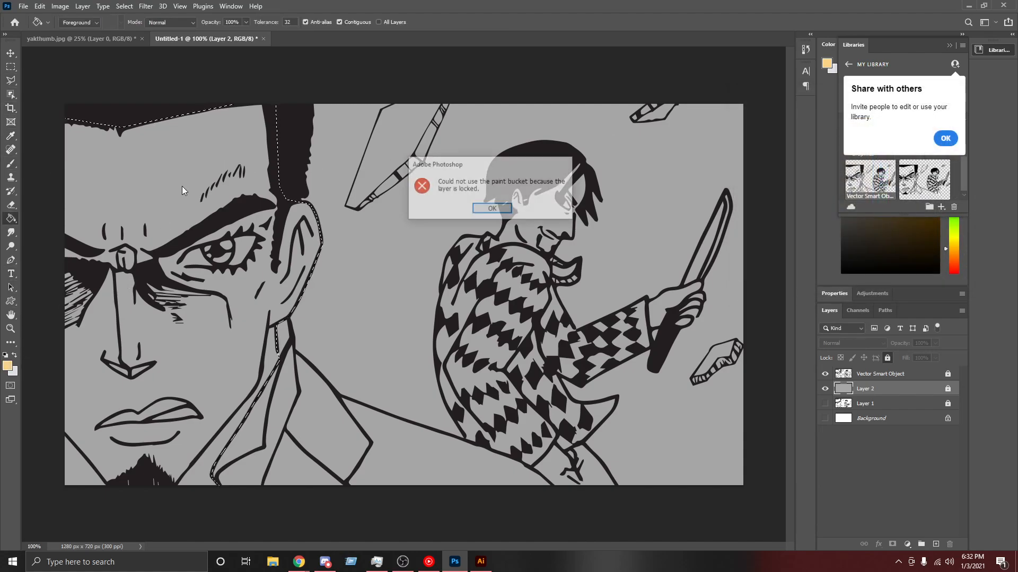
left_click(492, 209)
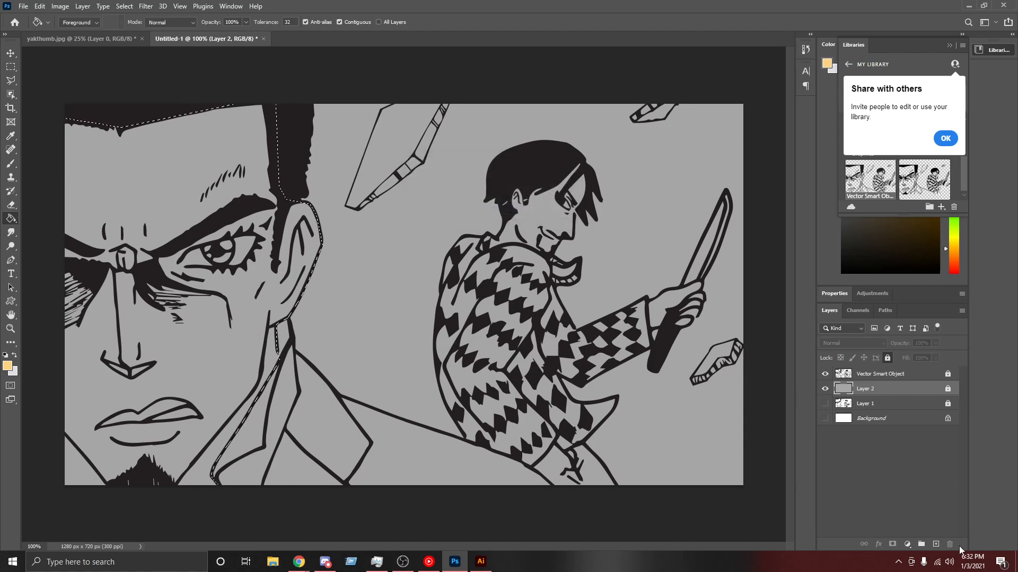
left_click(935, 545)
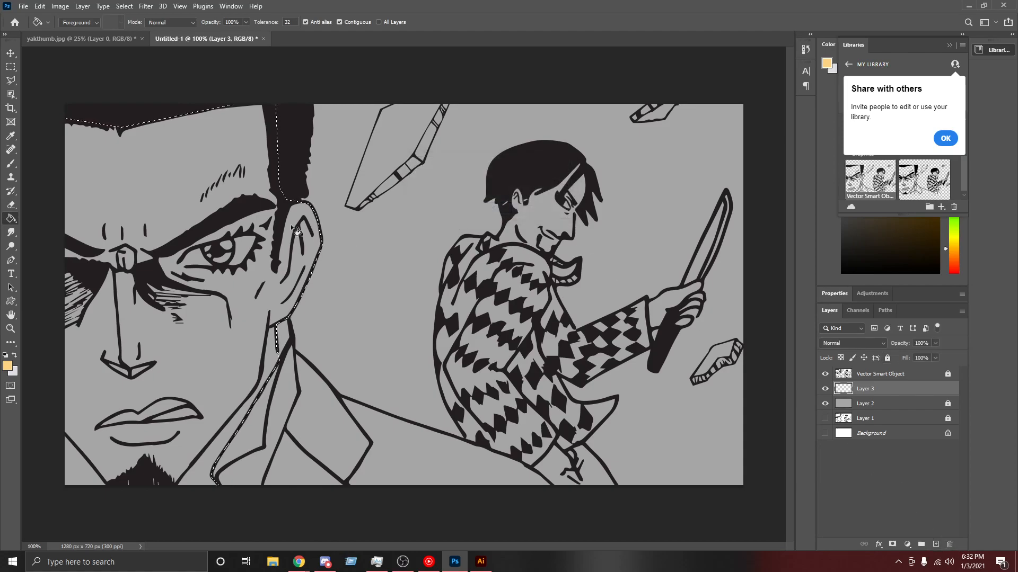
left_click(134, 167)
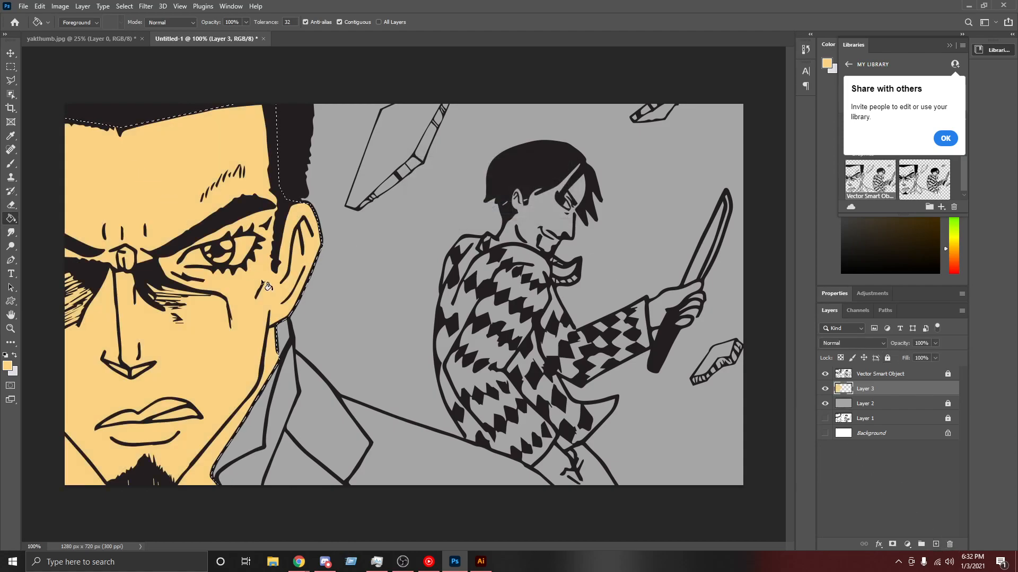
Step: Darken the foreground color to #d0af70 and refill the selected face area on Layer 3 with it
left_click(7, 365)
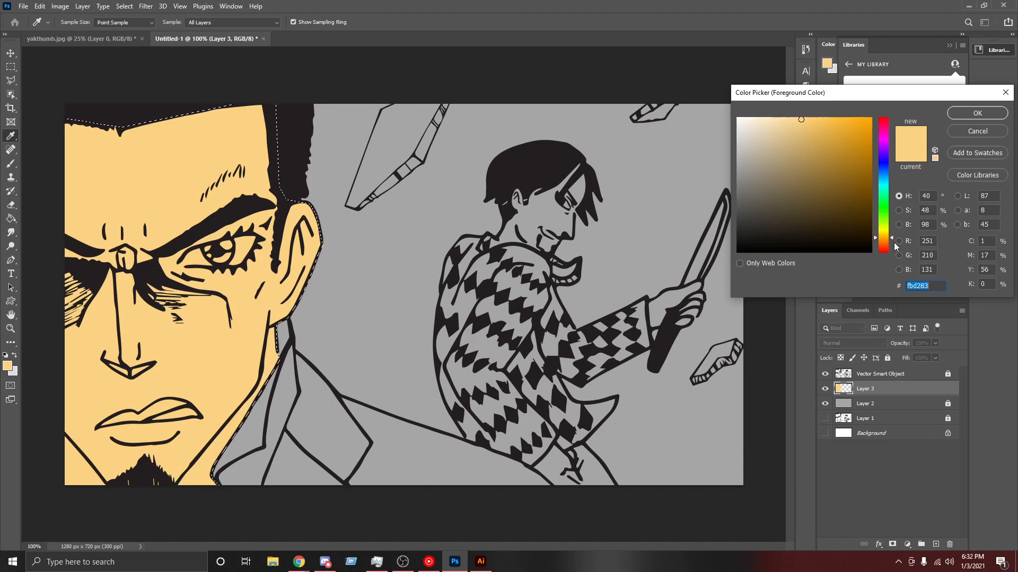
left_click(799, 143)
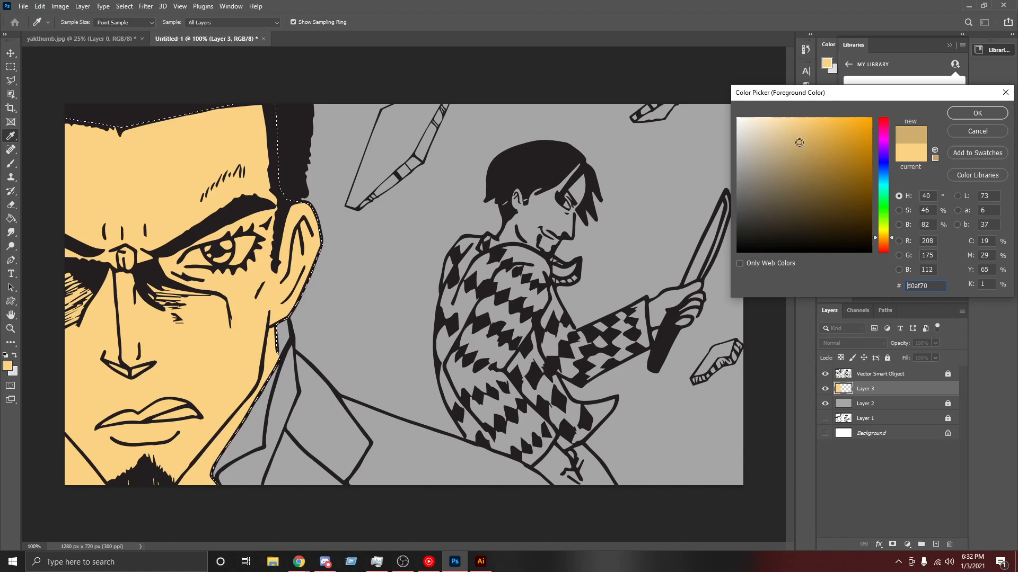
left_click(979, 113)
key("g")
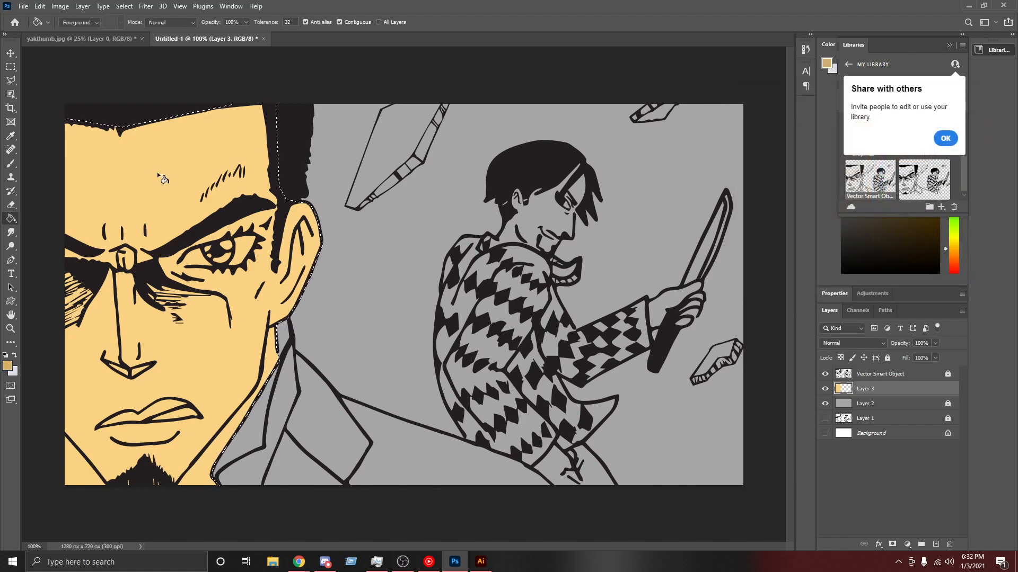
key("alt+BackSpace")
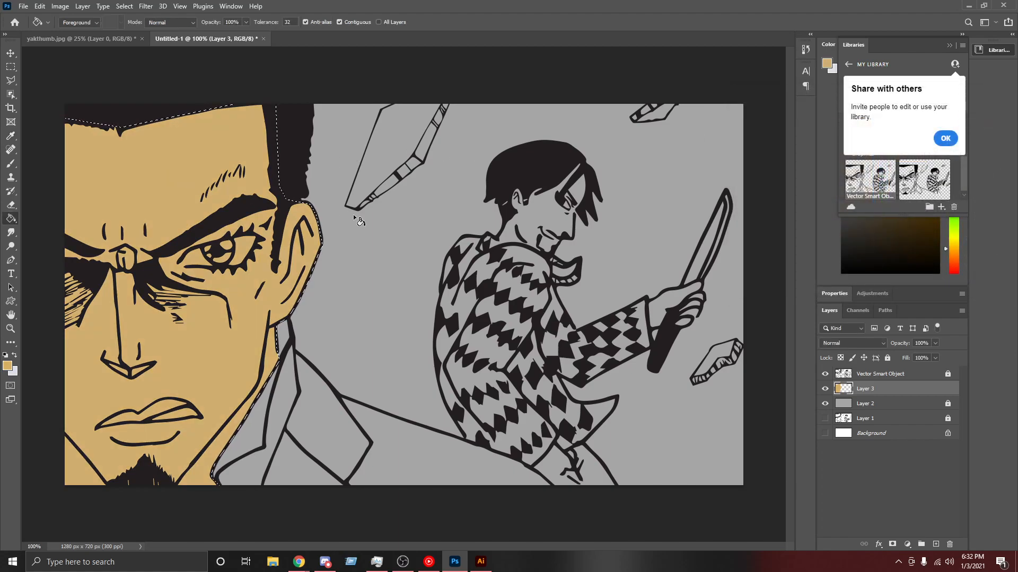
Step: Shift the foreground color to the softer, more orange beige #debc91 and refill the selected face, ear and neck
left_click(11, 364)
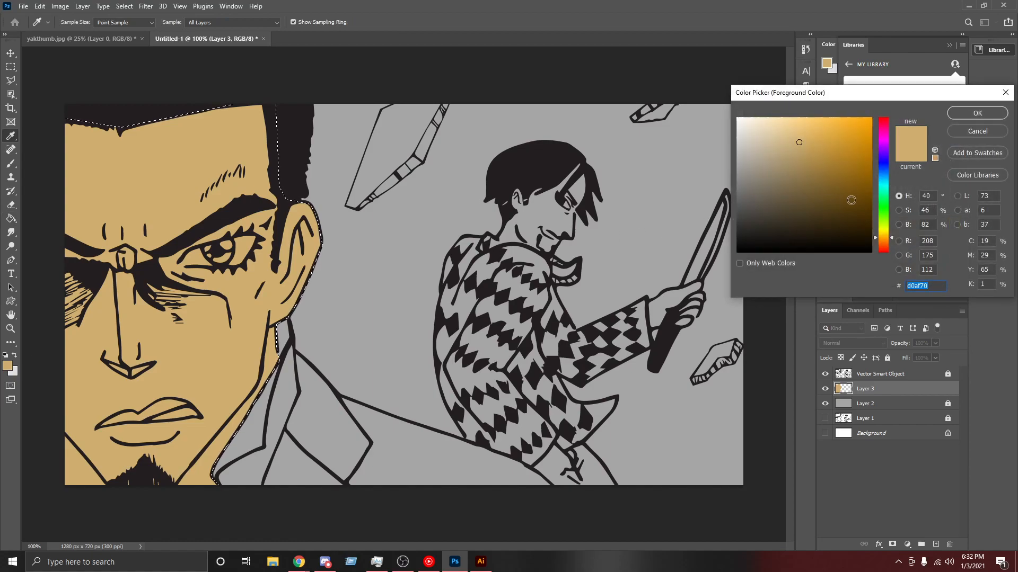
left_click_drag(892, 238, 891, 241)
left_click_drag(894, 241, 893, 243)
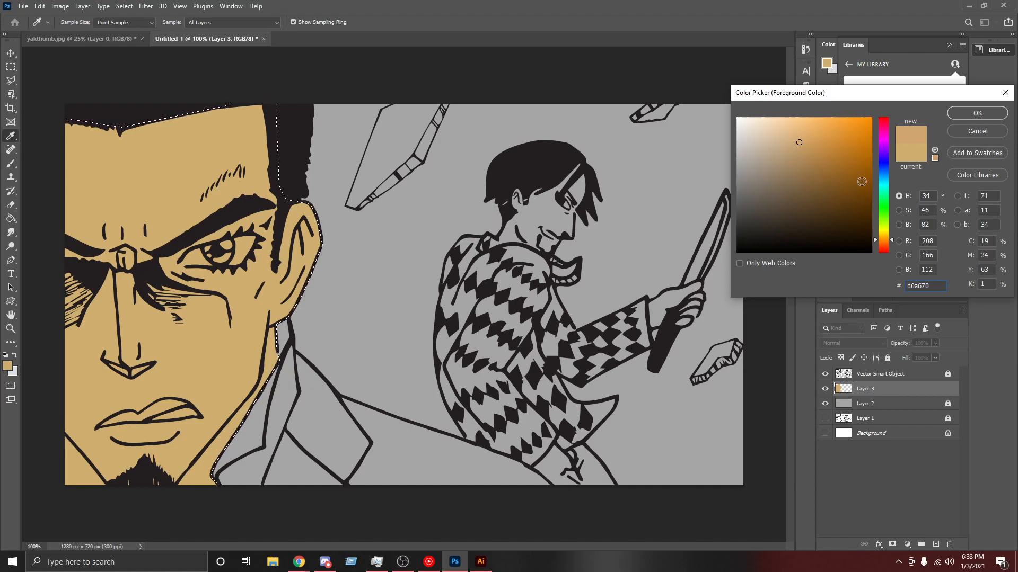
left_click(778, 140)
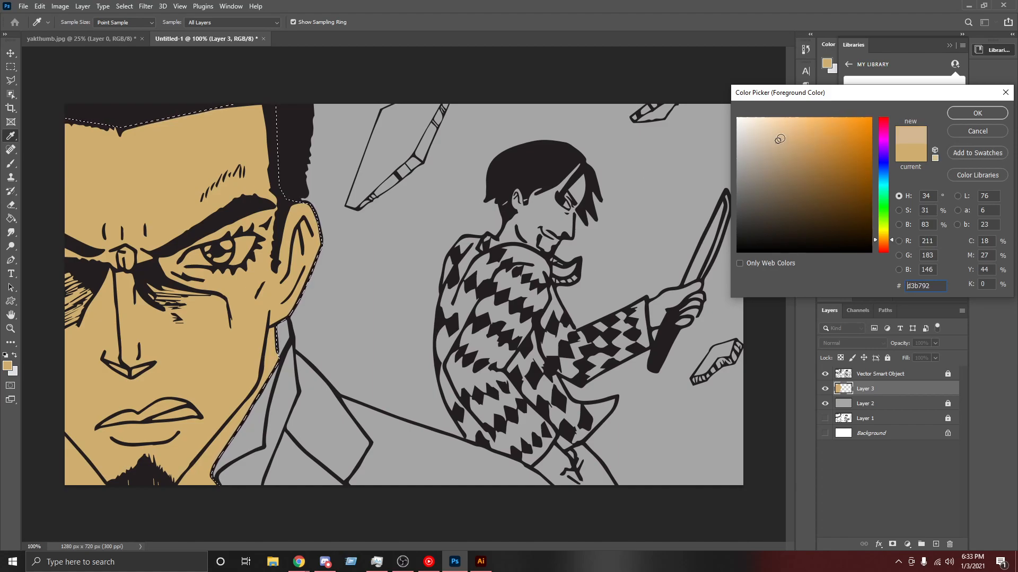
left_click(785, 134)
left_click(973, 113)
key("g")
left_click(151, 185)
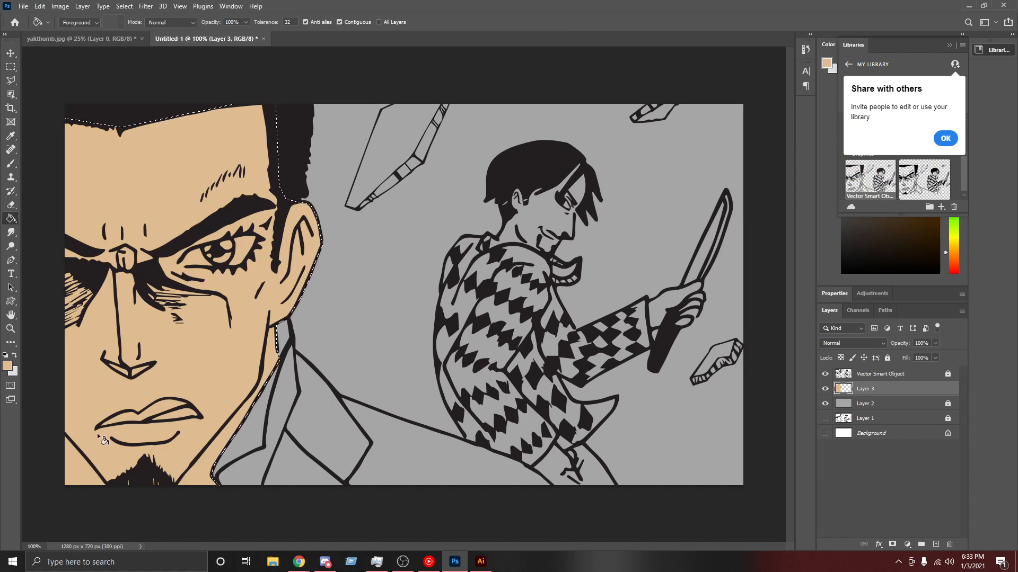
Step: Adjust the foreground color to a slightly deeper, more saturated tan and refill the face selection on Layer 3
left_click(8, 366)
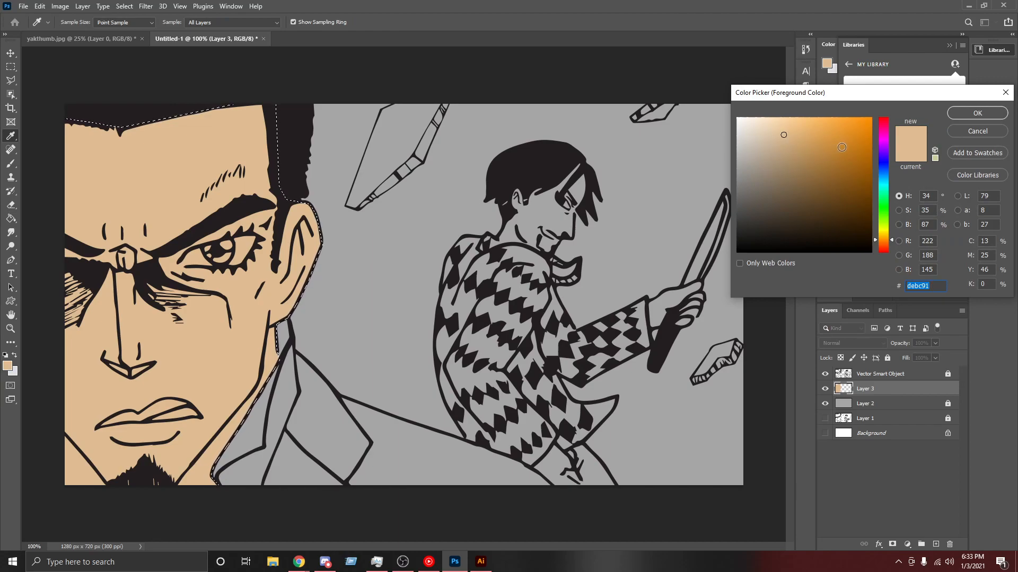
left_click(778, 132)
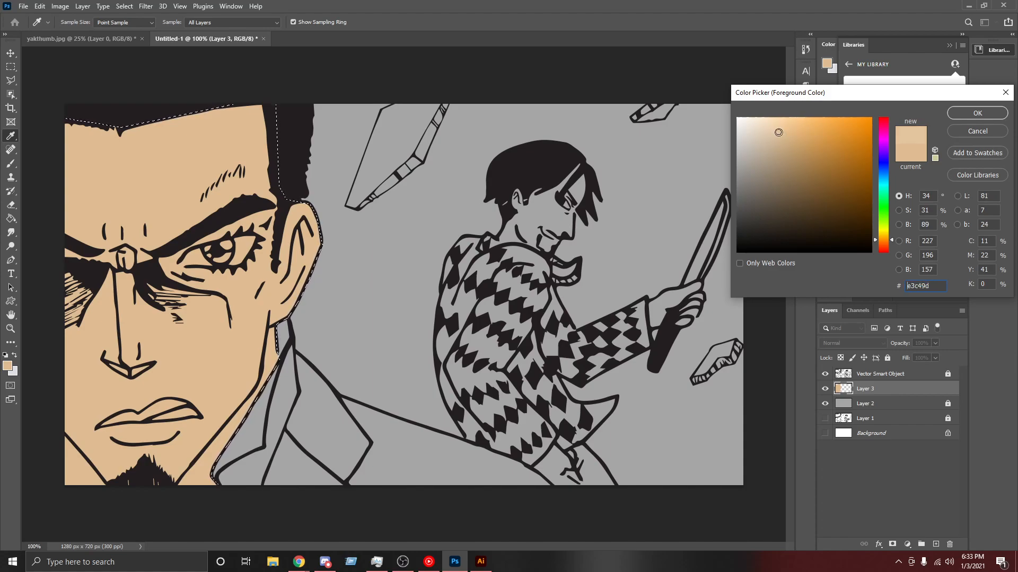
left_click(778, 136)
left_click(780, 131)
mouse_move(785, 139)
left_mouse_down()
mouse_move(810, 160)
mouse_move(814, 175)
mouse_move(800, 189)
mouse_move(771, 172)
mouse_move(778, 126)
mouse_move(768, 125)
mouse_move(797, 128)
mouse_move(785, 133)
mouse_move(795, 137)
left_mouse_up()
left_click(953, 119)
key("g")
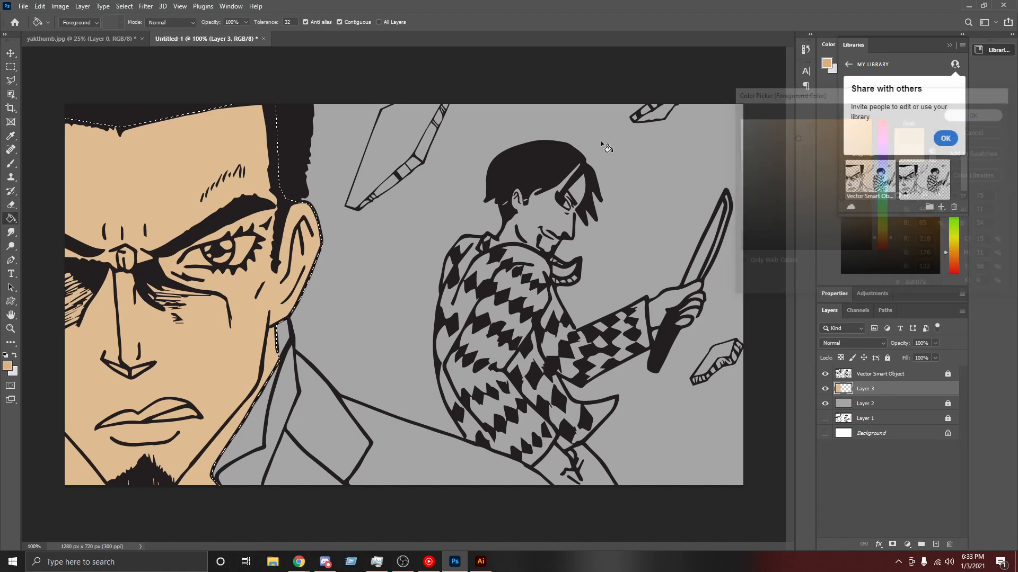
left_click(183, 180)
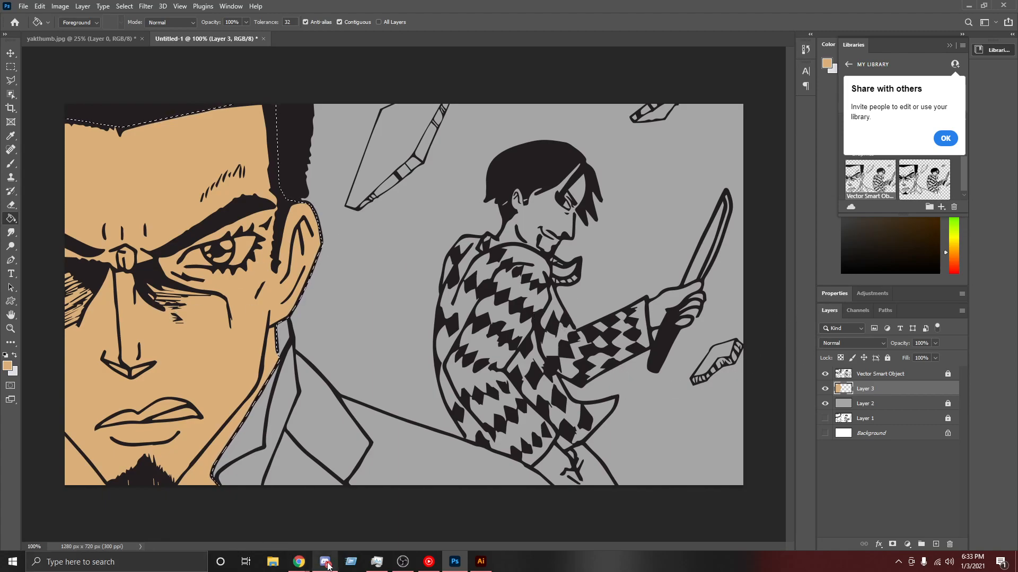
Step: Rename Layer 3 as Skin and keep it as the active layer
double_click(866, 389)
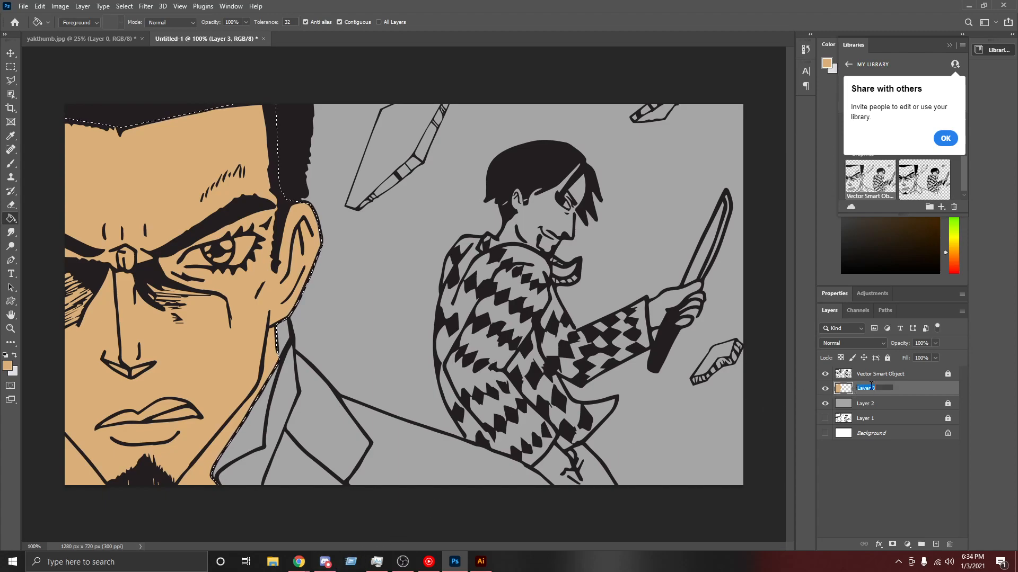
type("Skin")
left_click(901, 404)
left_click(908, 389)
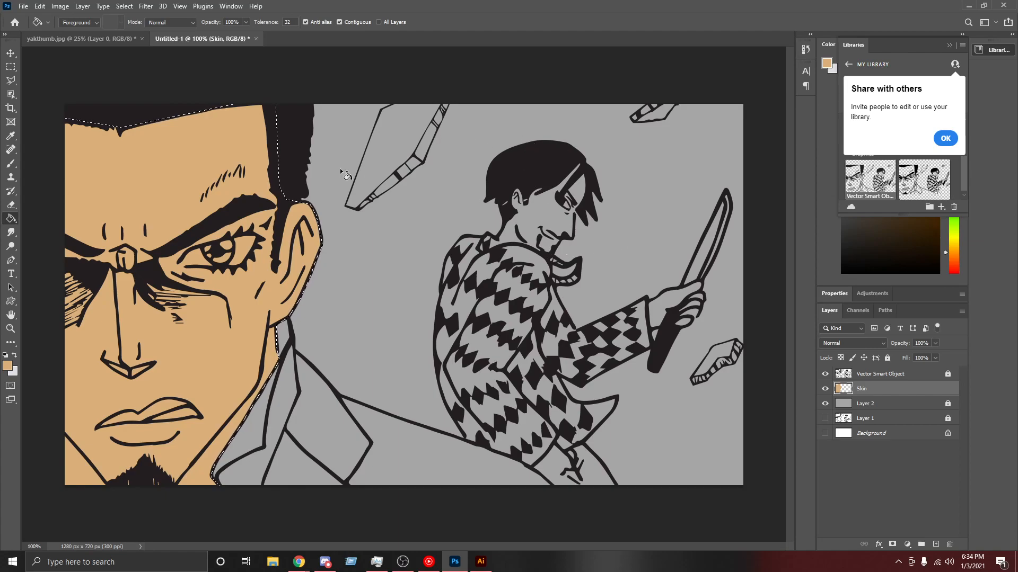
Step: Clear the current selection and outline the knife-holding figure's ear, face and neck with the Polygonal Lasso
left_click(11, 80)
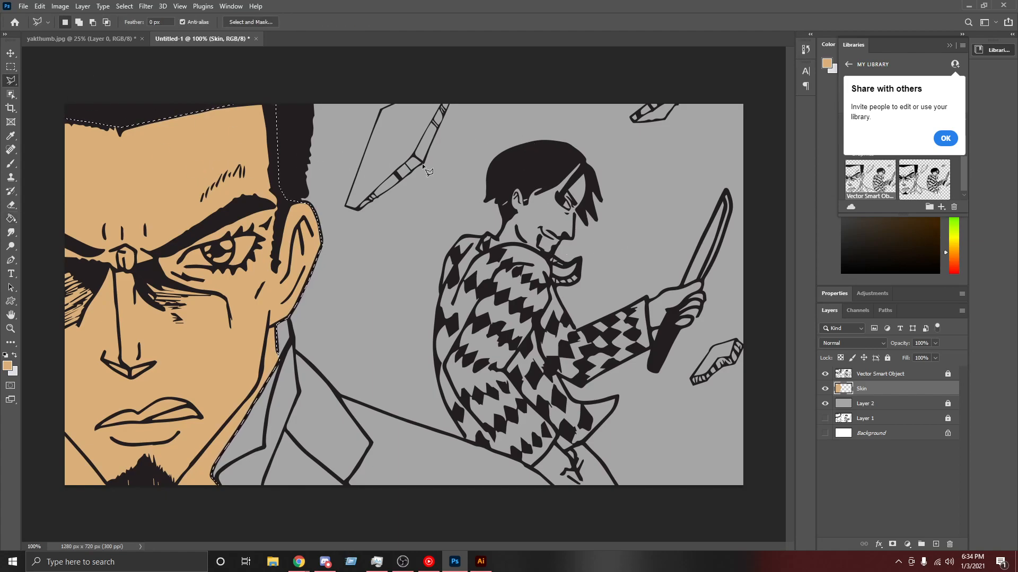
key("ctrl+d")
key("ctrl+plus")
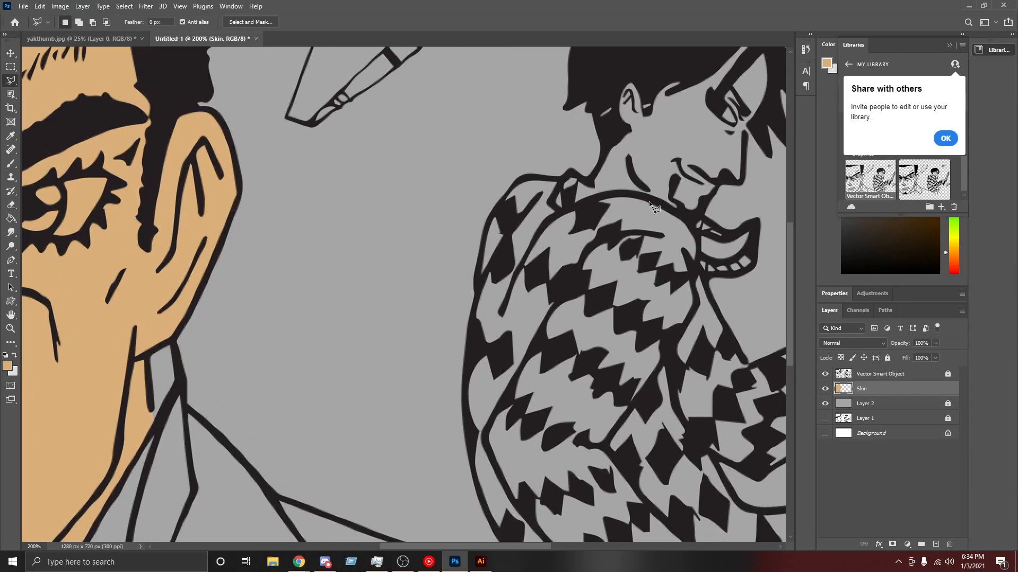
left_click_drag(465, 545, 536, 548)
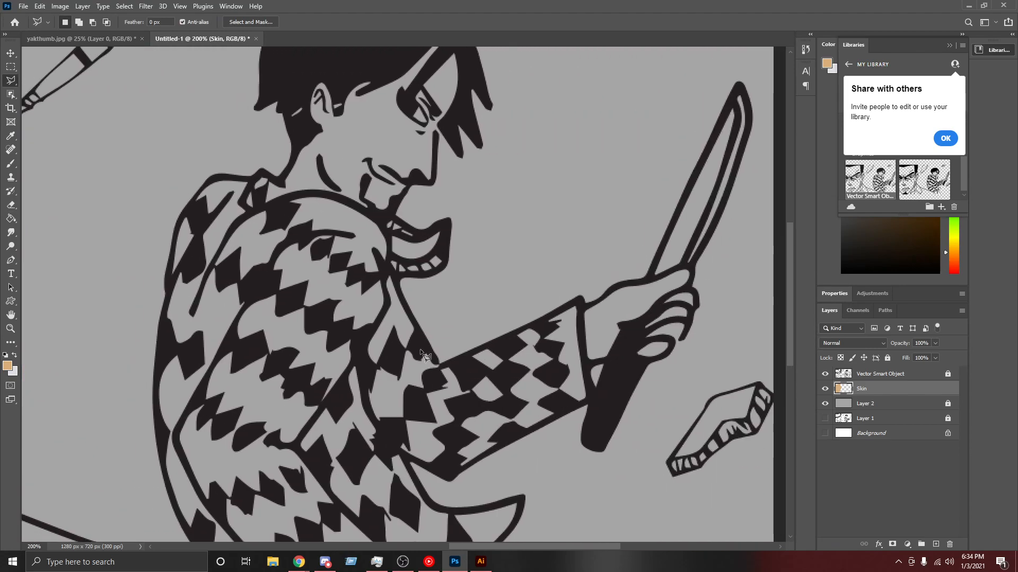
scroll(419, 340, "up", 2)
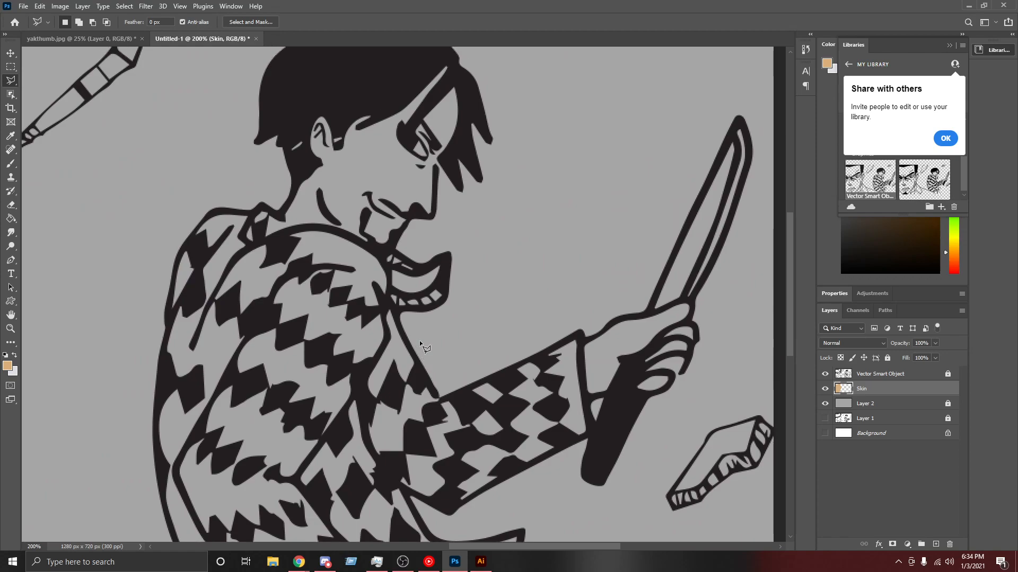
scroll(413, 340, "up", 1)
scroll(413, 342, "up", 1)
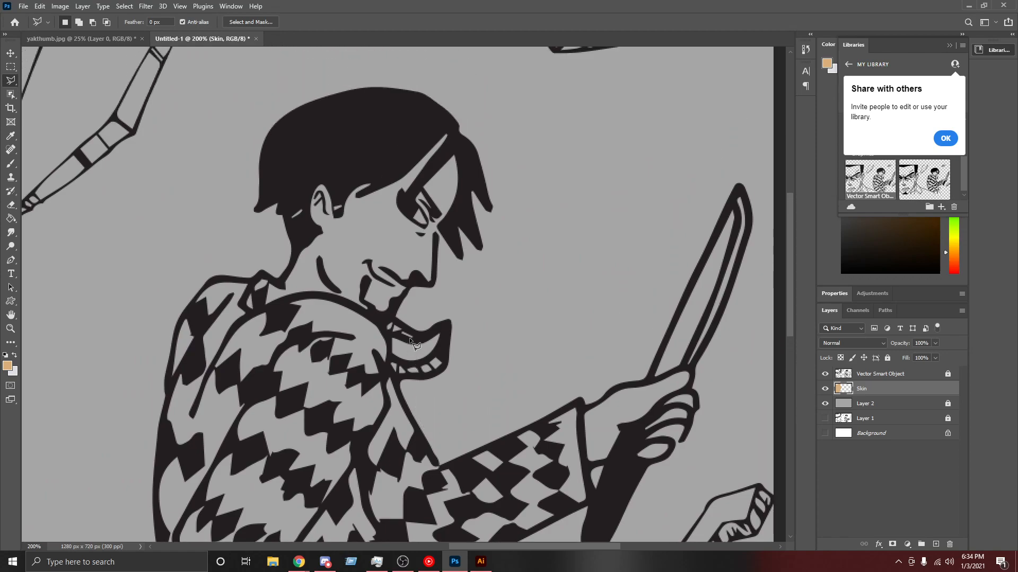
left_click(289, 295)
left_click(283, 286)
left_click(294, 259)
left_click(311, 236)
left_click(320, 232)
left_click(309, 217)
left_click(311, 183)
left_click(325, 179)
left_click(334, 215)
left_click(342, 216)
left_click(346, 191)
left_click(377, 173)
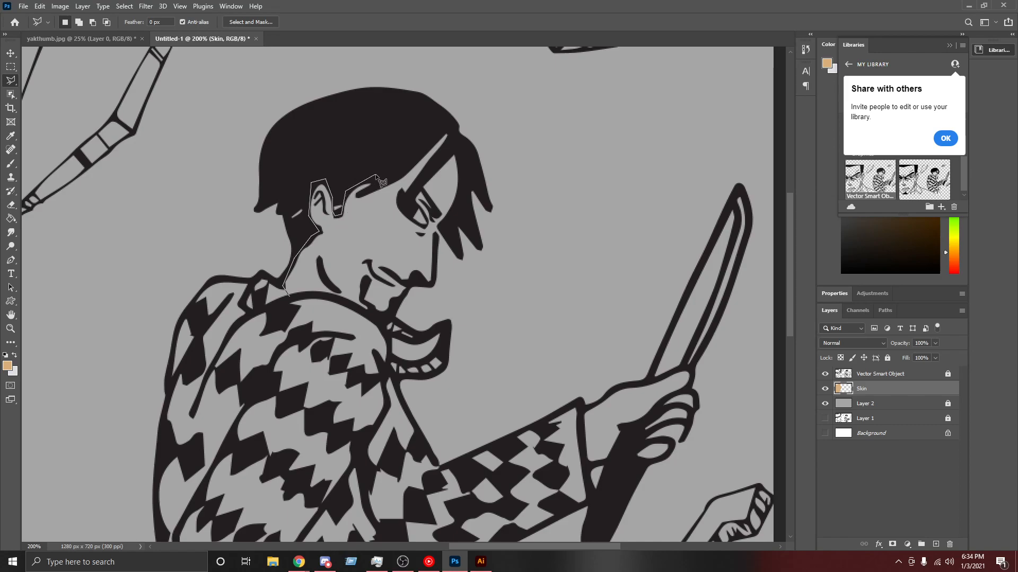
left_click(442, 125)
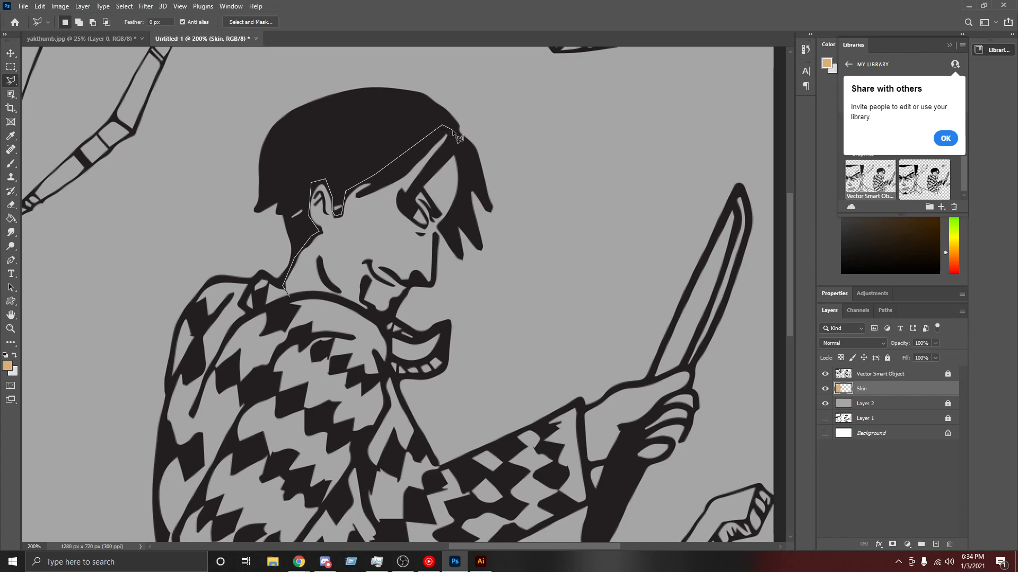
left_click(464, 164)
left_click(455, 218)
left_click(435, 230)
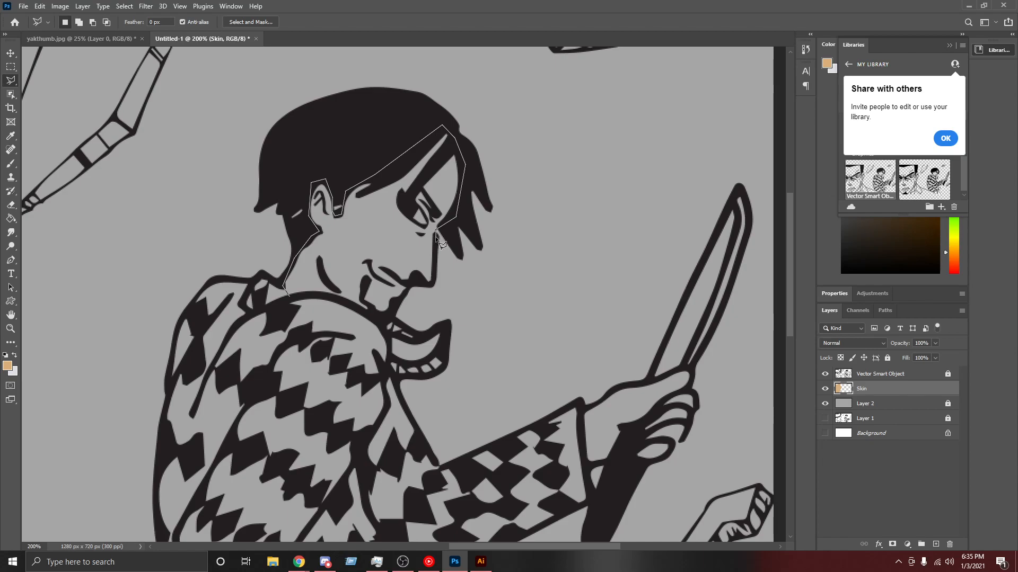
left_click(433, 285)
left_click(407, 287)
left_click(389, 320)
left_click(334, 297)
left_click(321, 294)
left_click(290, 297)
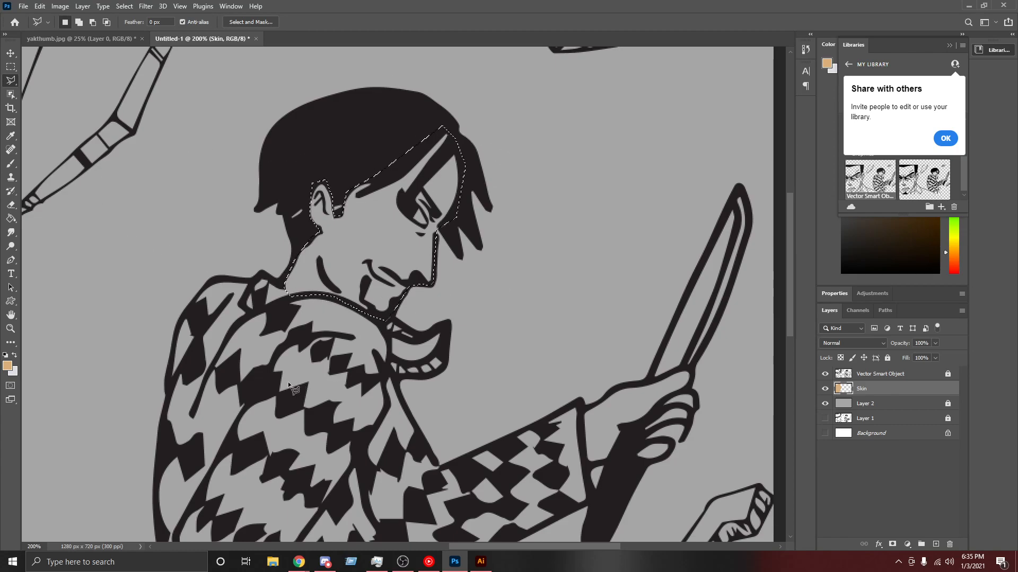
scroll(524, 417, "down", 1)
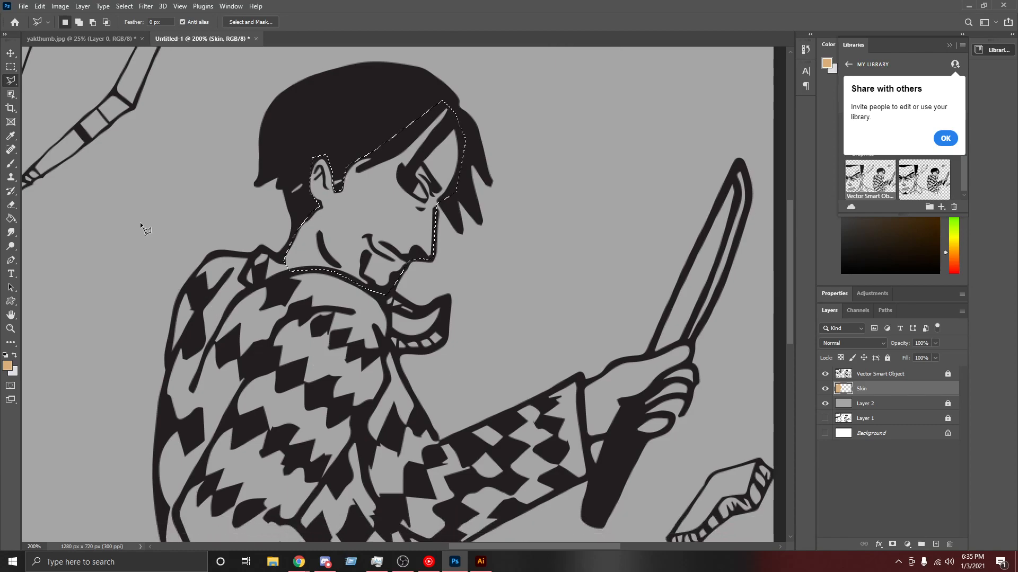
right_click(9, 83)
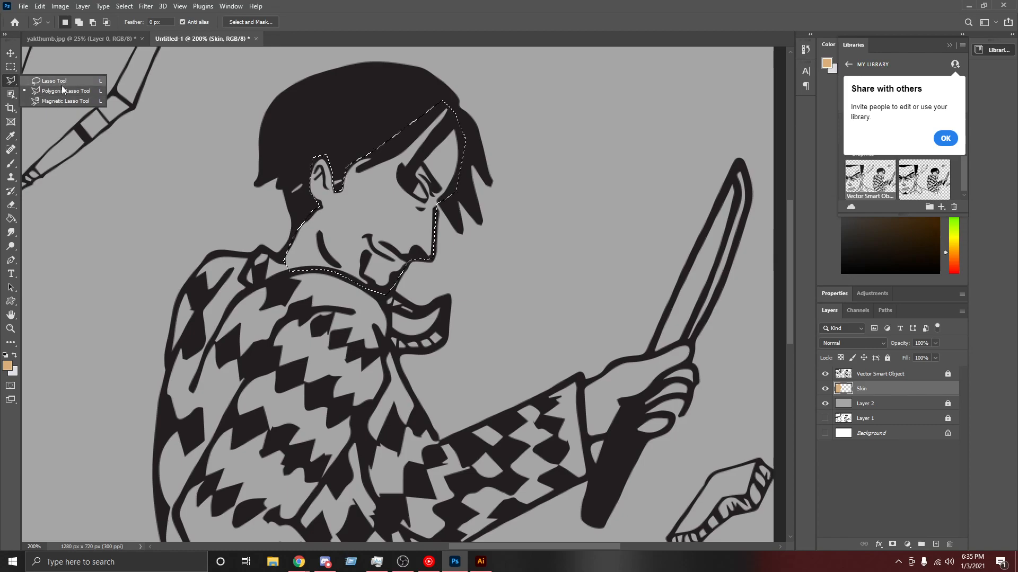
left_click(223, 98)
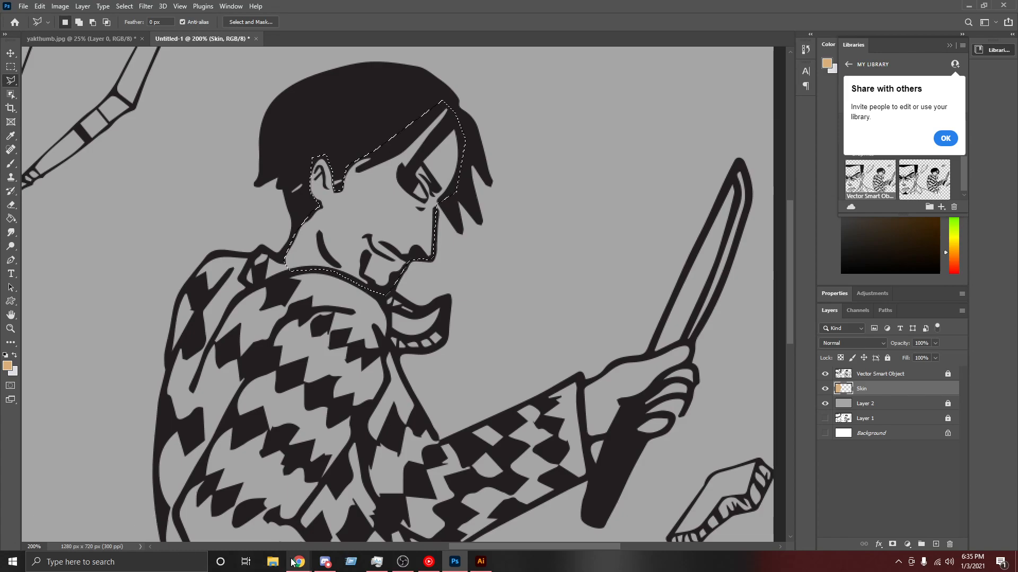
Step: Switch to Chrome and search Google Images for "majima" to find skin color references
mouse_move(299, 562)
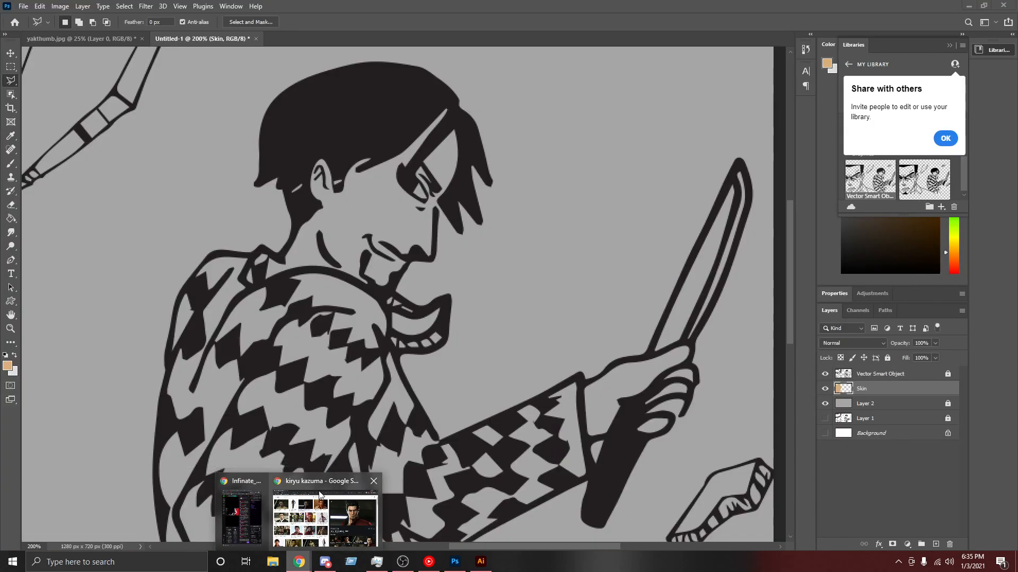
left_click(272, 509)
left_click_drag(247, 81, 69, 80)
key("BackSpace")
key("BackSpace")
key("BackSpace")
key("BackSpace")
key("BackSpace")
type("majima")
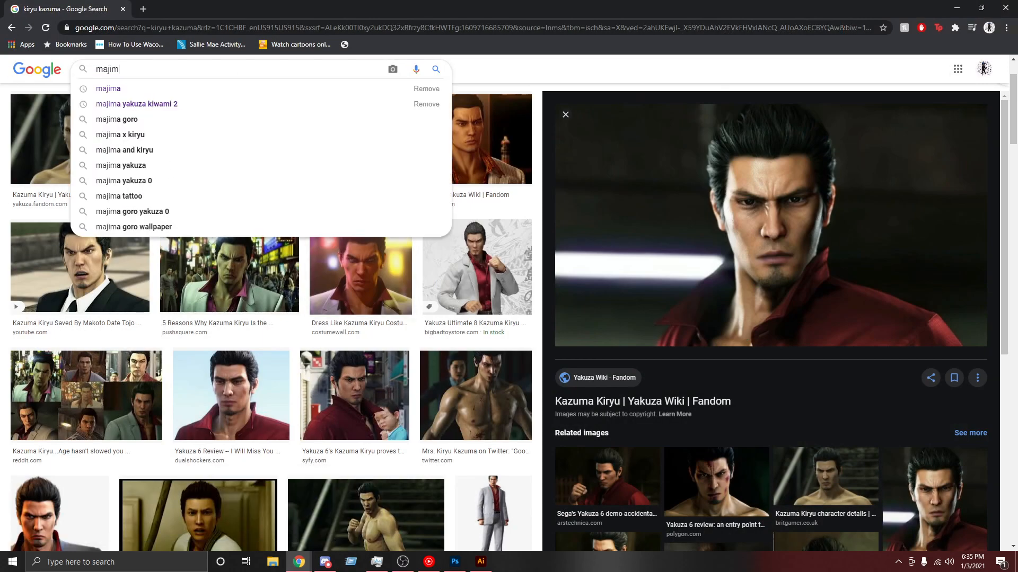
key("Return")
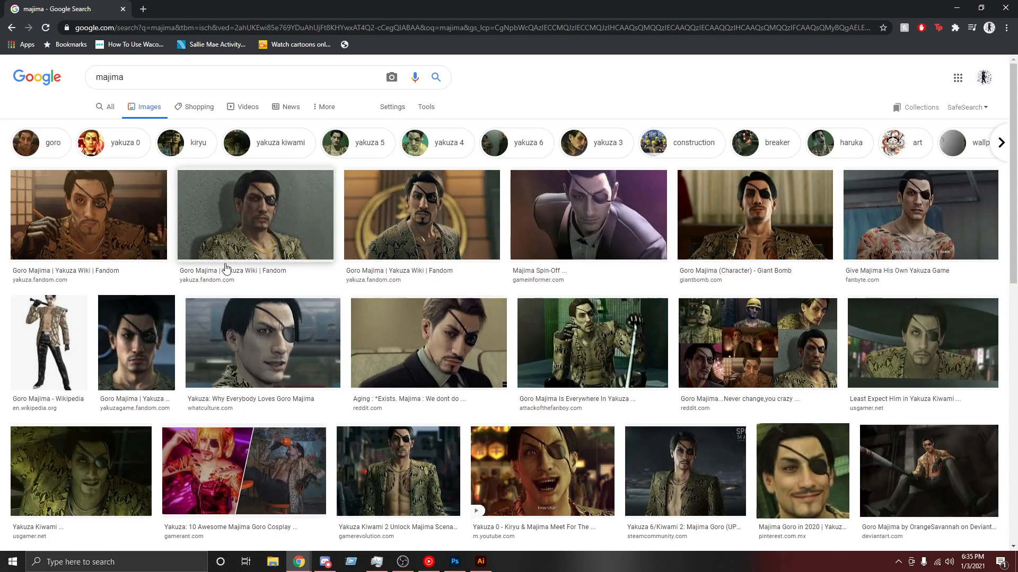
Step: Return to Photoshop, set the foreground color to light peach #fcdaae and fill the selected face, ear and neck on the Skin layer
left_click(481, 562)
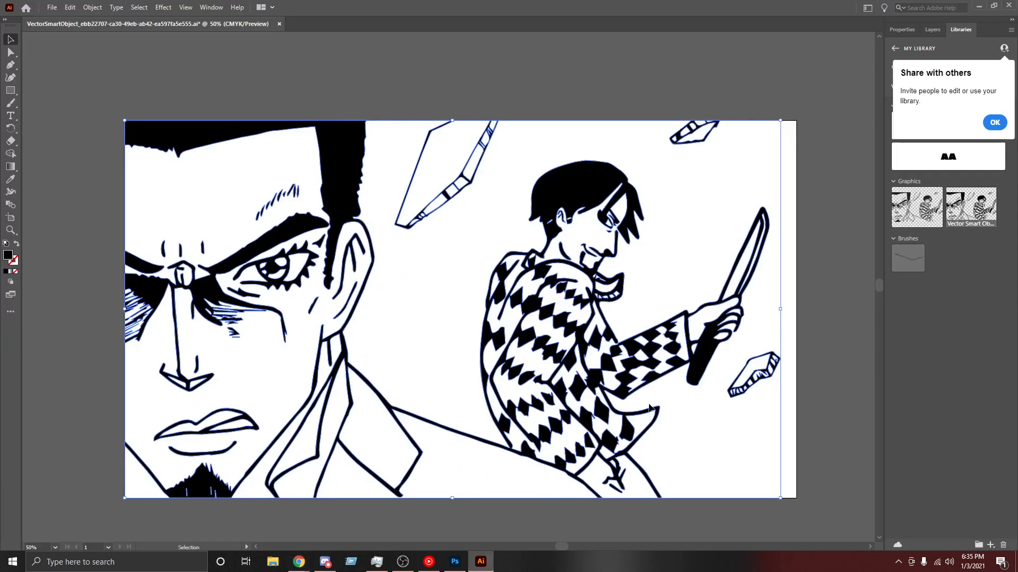
left_click(455, 561)
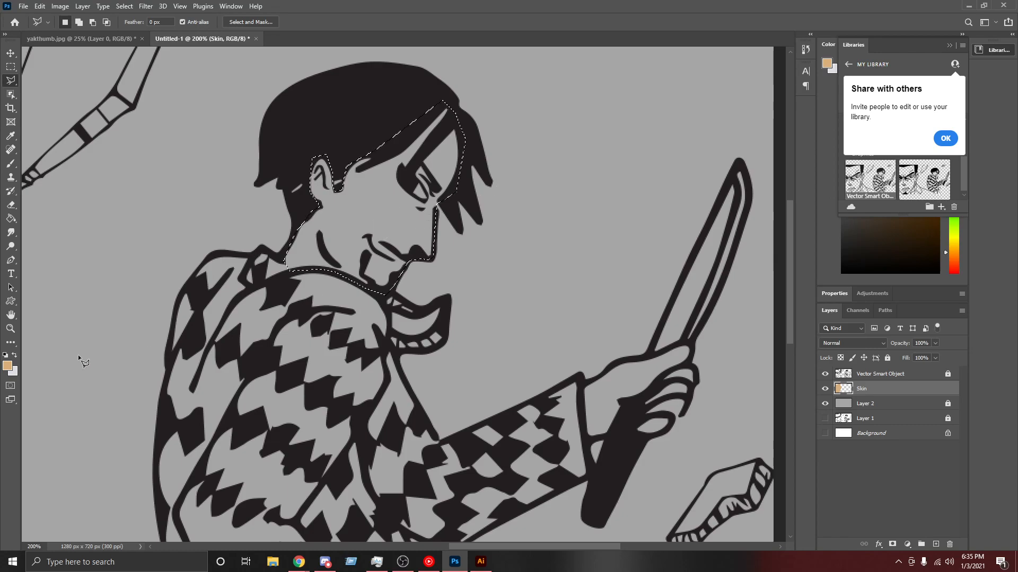
left_click(8, 365)
left_click_drag(785, 122, 778, 118)
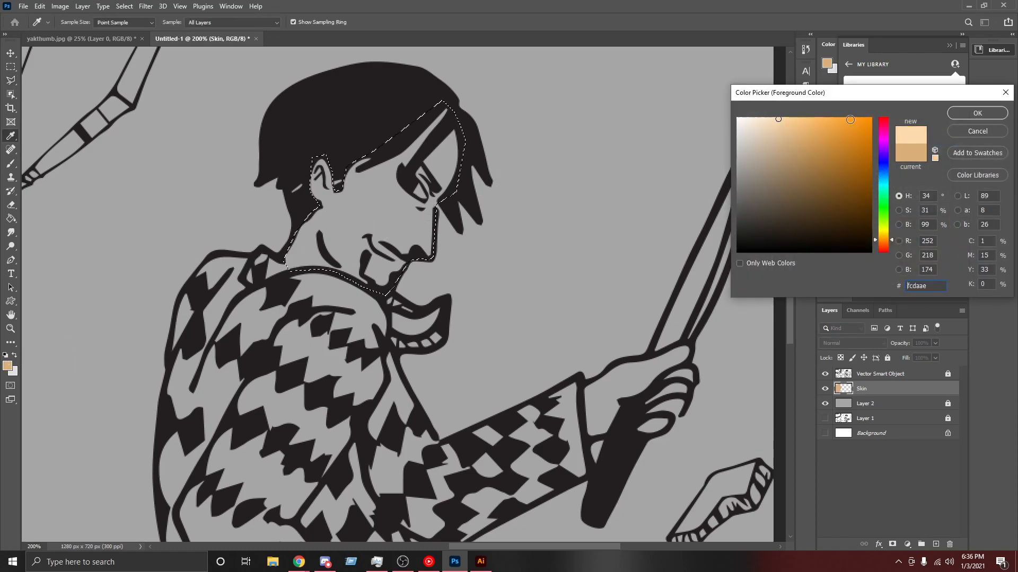
left_click(965, 112)
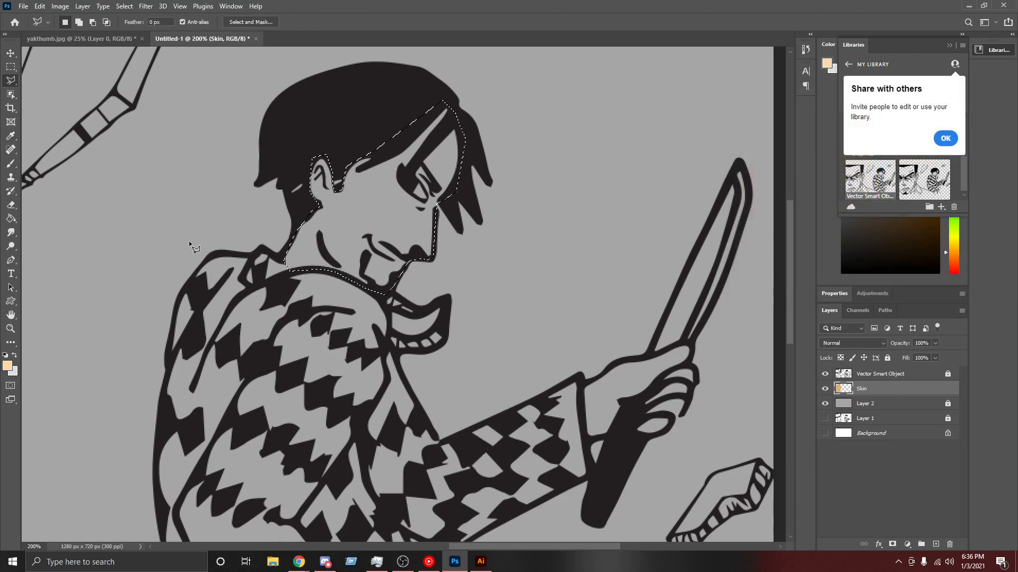
key("g")
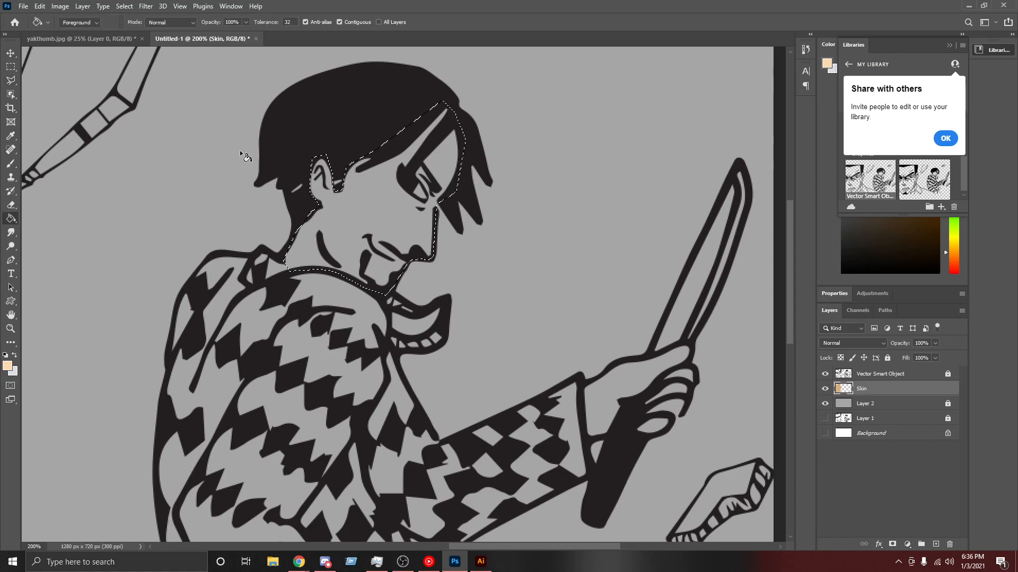
left_click(342, 212)
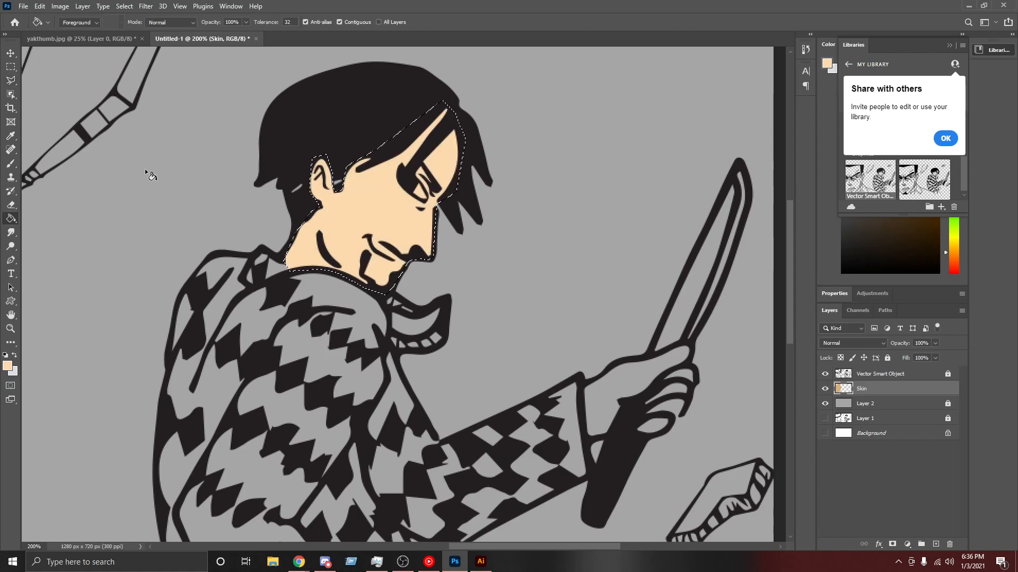
Step: Compare both figures' skin fills across the whole image and inspect the knife-holding figure's face, jacket and legs up close
key("ctrl+minus")
key("ctrl+minus")
key("ctrl+minus")
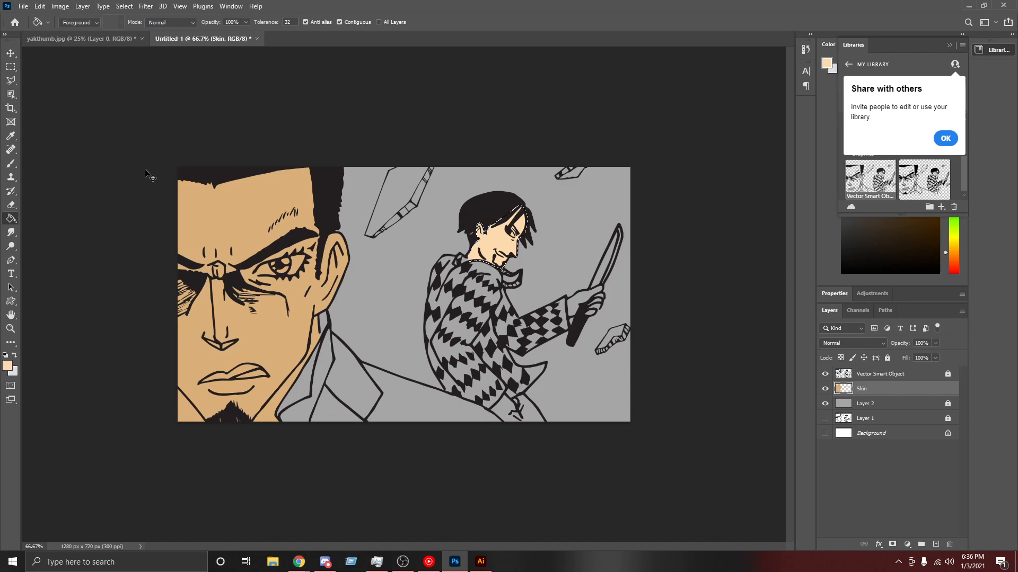
key("ctrl+plus")
key("ctrl+plus")
key("ctrl+plus")
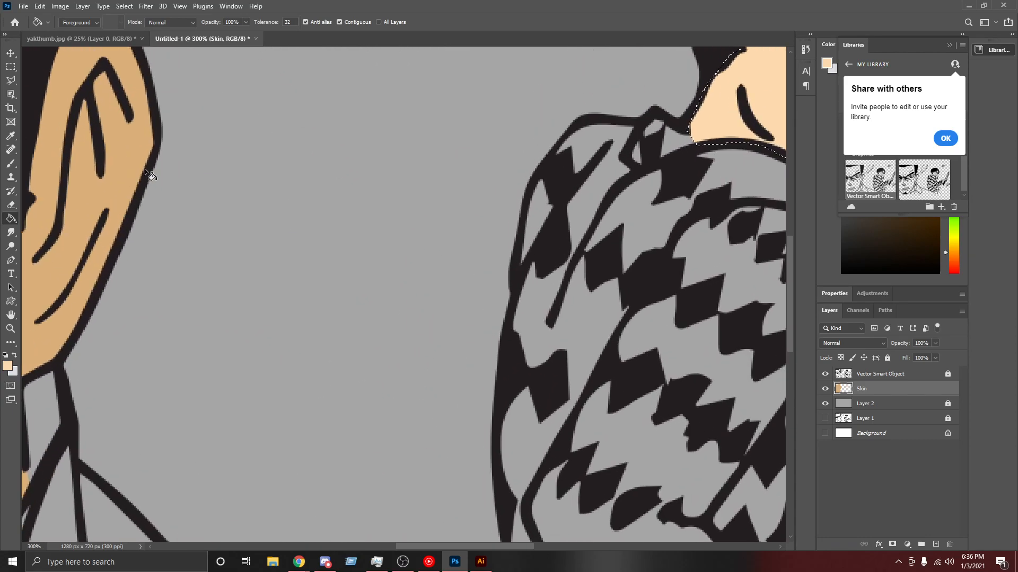
left_click_drag(504, 544, 563, 545)
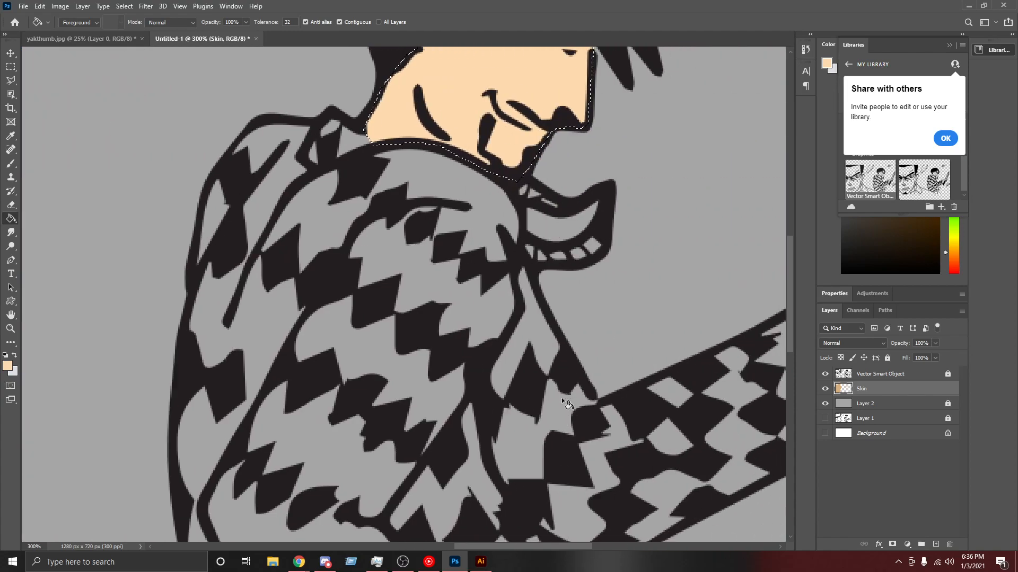
scroll(561, 404, "up", 3)
scroll(563, 397, "up", 3)
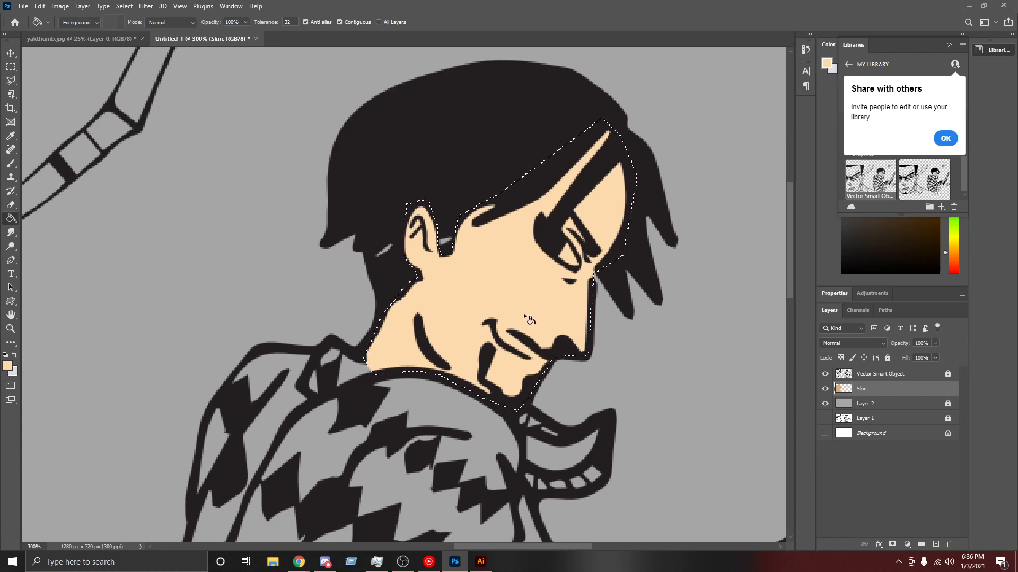
left_click(10, 80)
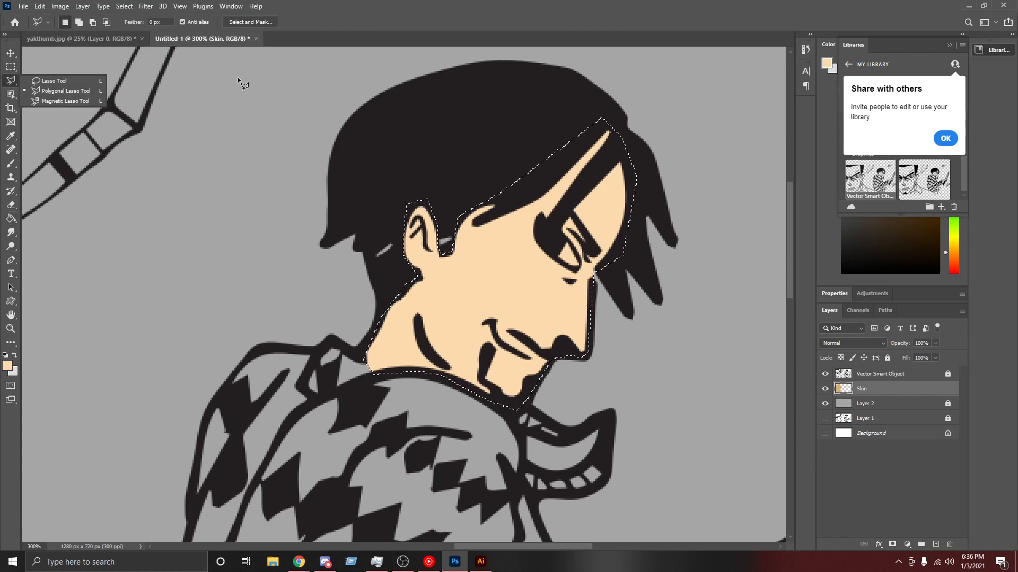
scroll(620, 420, "down", 8)
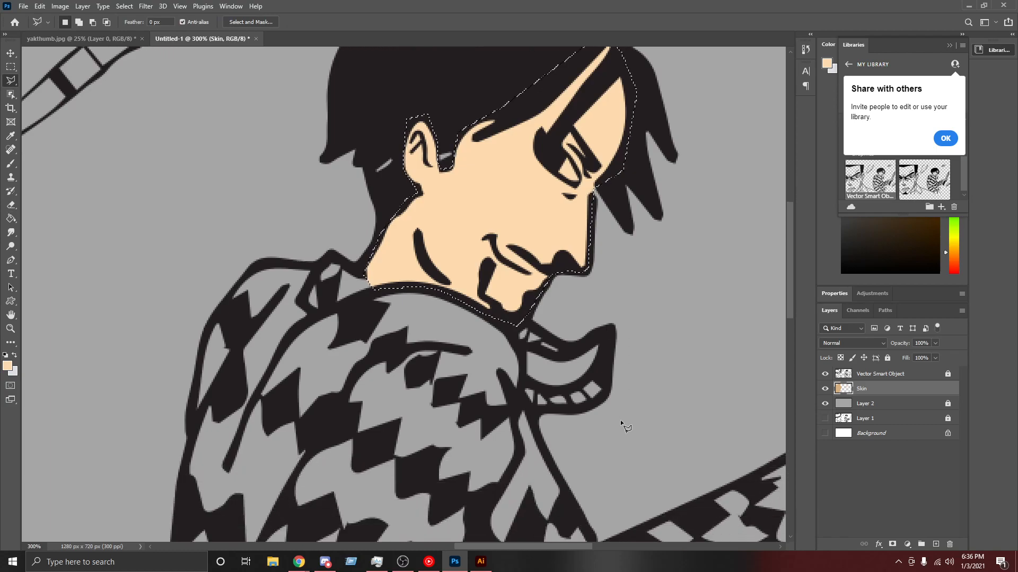
scroll(620, 422, "down", 13)
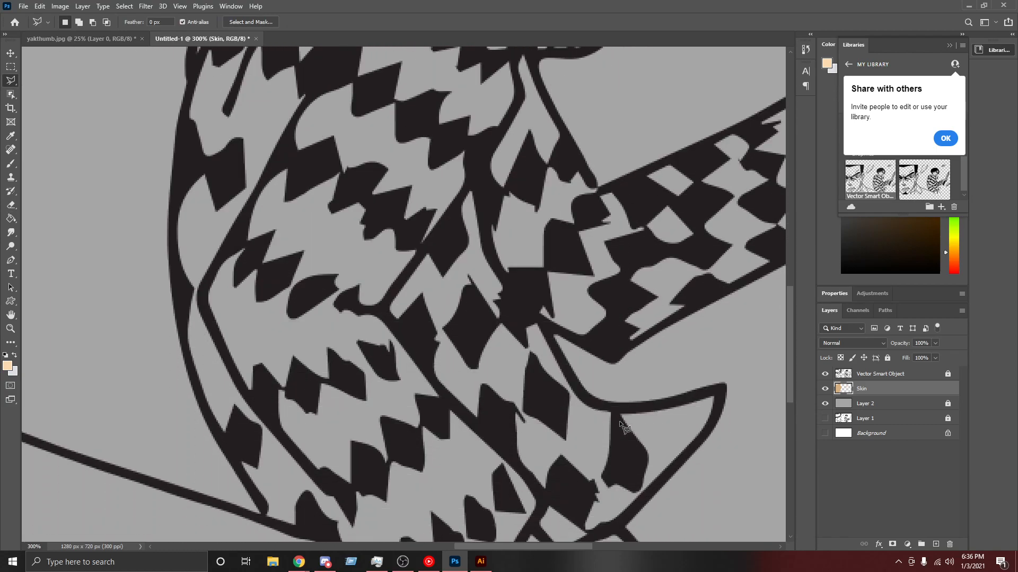
key("ctrl+minus")
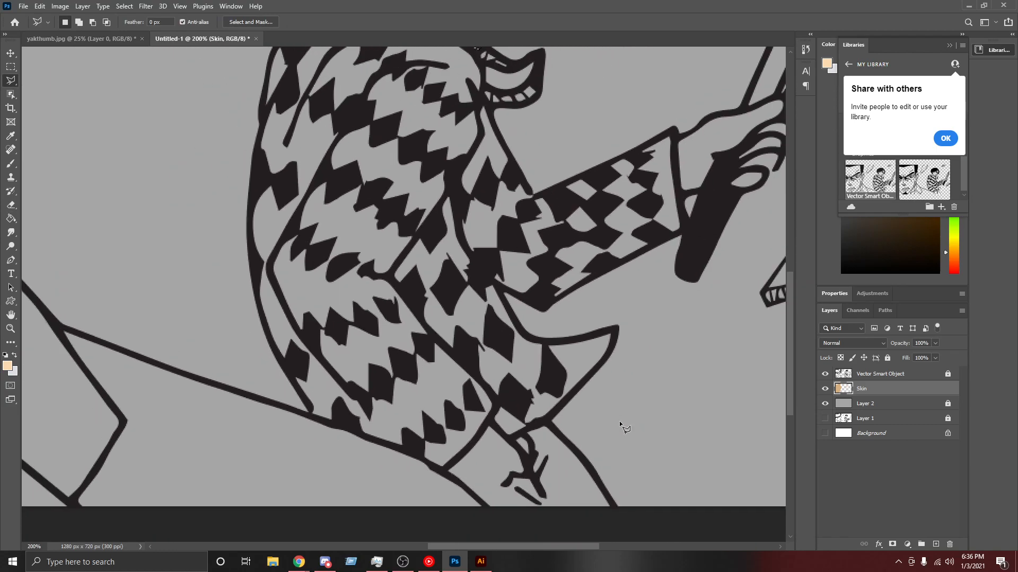
scroll(619, 421, "down", 2)
scroll(615, 424, "up", 4)
scroll(613, 423, "up", 6)
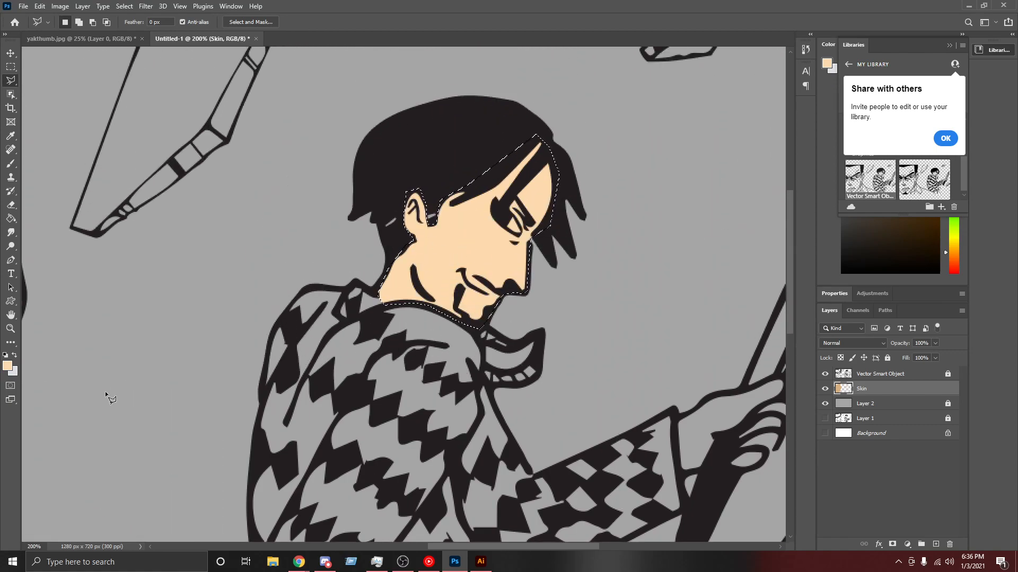
Step: Adjust the foreground color toward a paler, less saturated beige for the knife-holding figure's skin
left_click(8, 366)
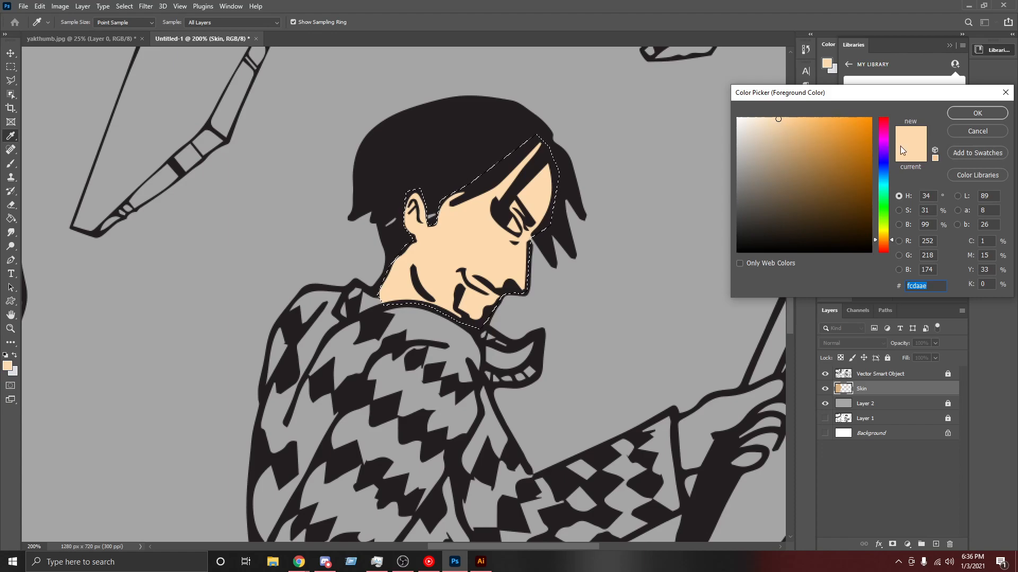
type("fcdeae")
left_click(769, 120)
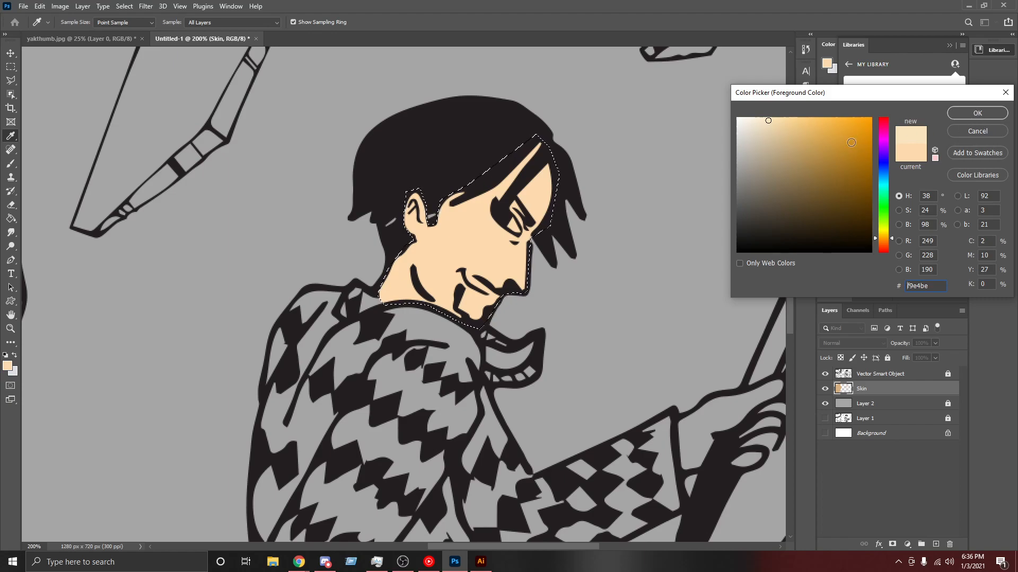
left_click_drag(893, 239, 893, 237)
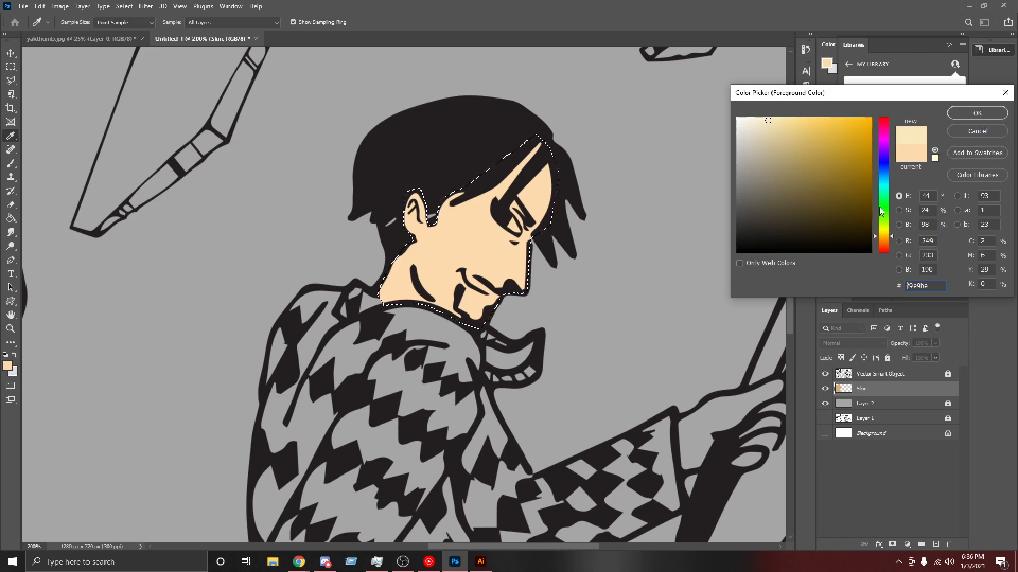
left_click(770, 120)
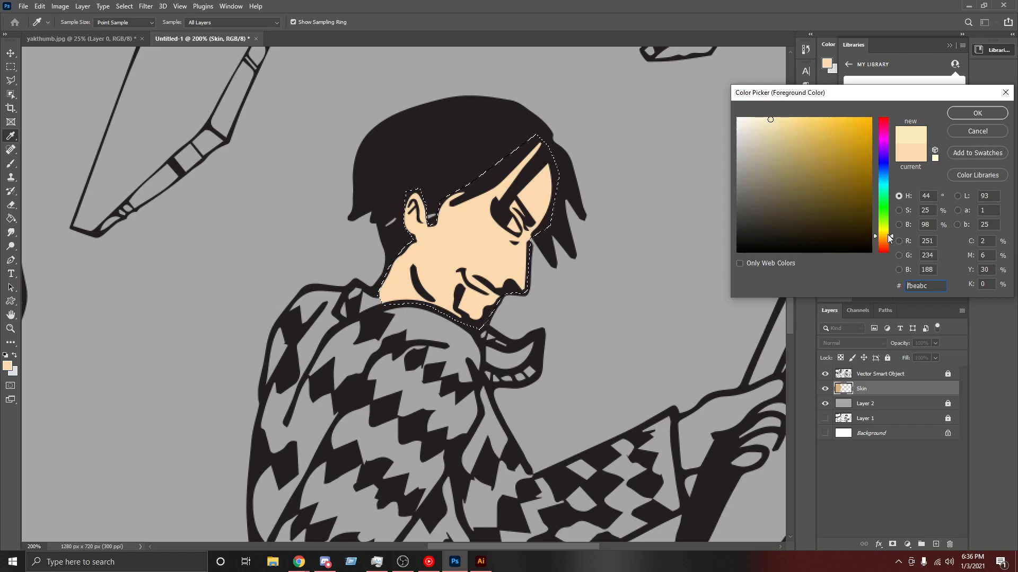
left_click(978, 113)
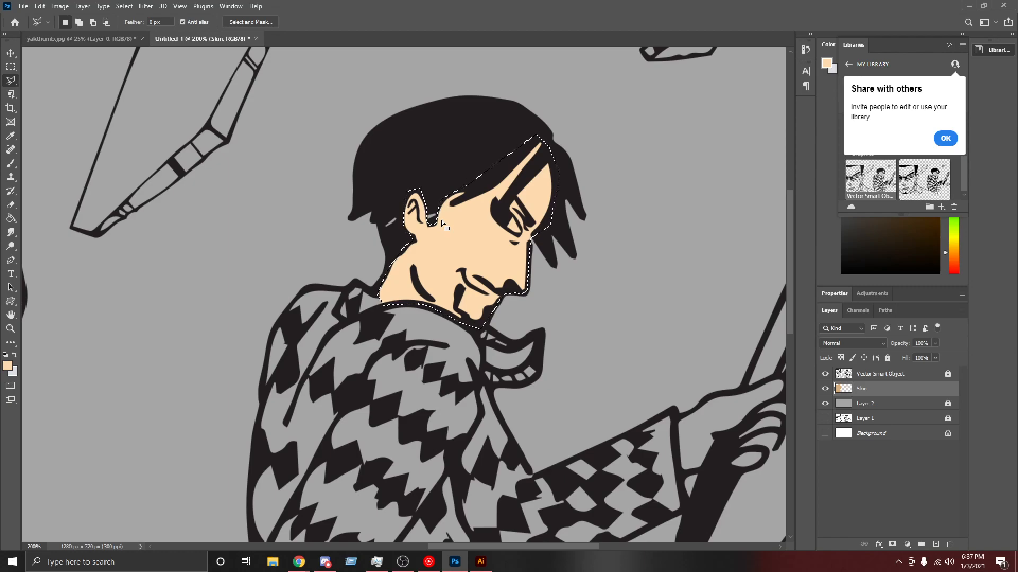
Step: Examine the knife-holding figure's face and jacket up close, and compare both figures' skin tones across the whole image
scroll(441, 220, "down", 3)
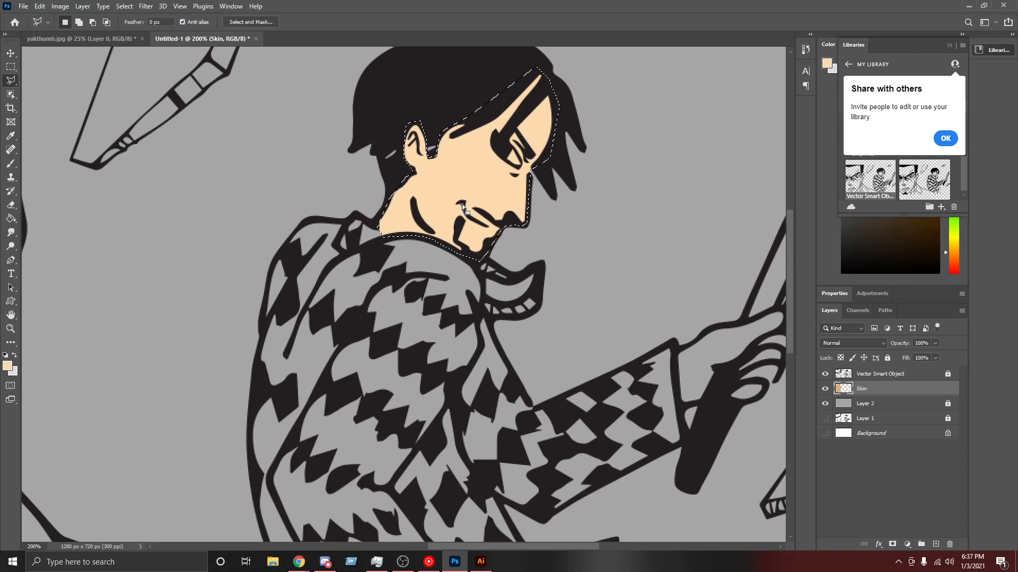
scroll(462, 205, "down", 3)
scroll(462, 205, "down", 3)
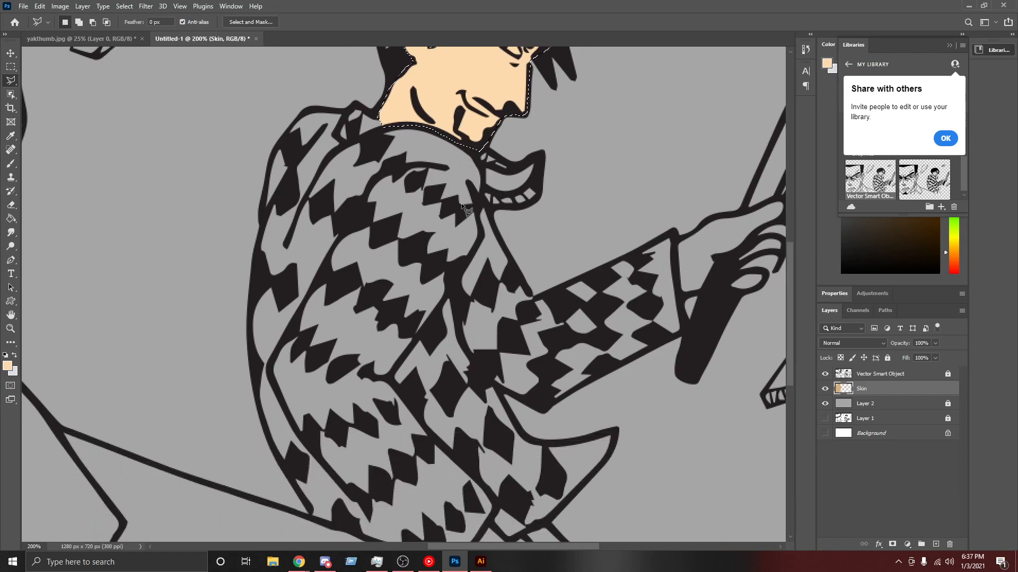
scroll(462, 206, "up", 6)
scroll(462, 204, "down", 3)
key("ctrl+0")
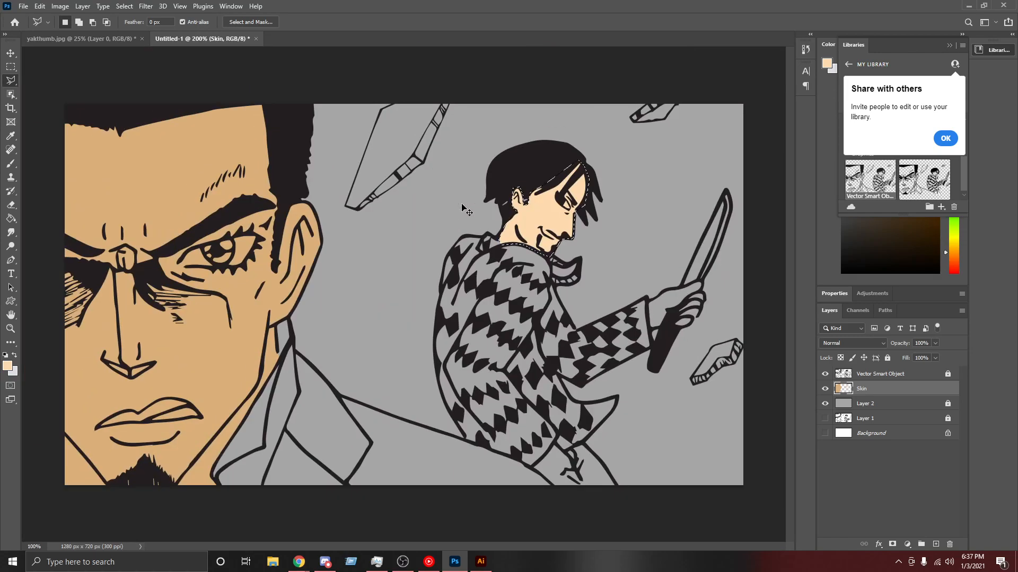
key("ctrl+minus")
key("ctrl+minus")
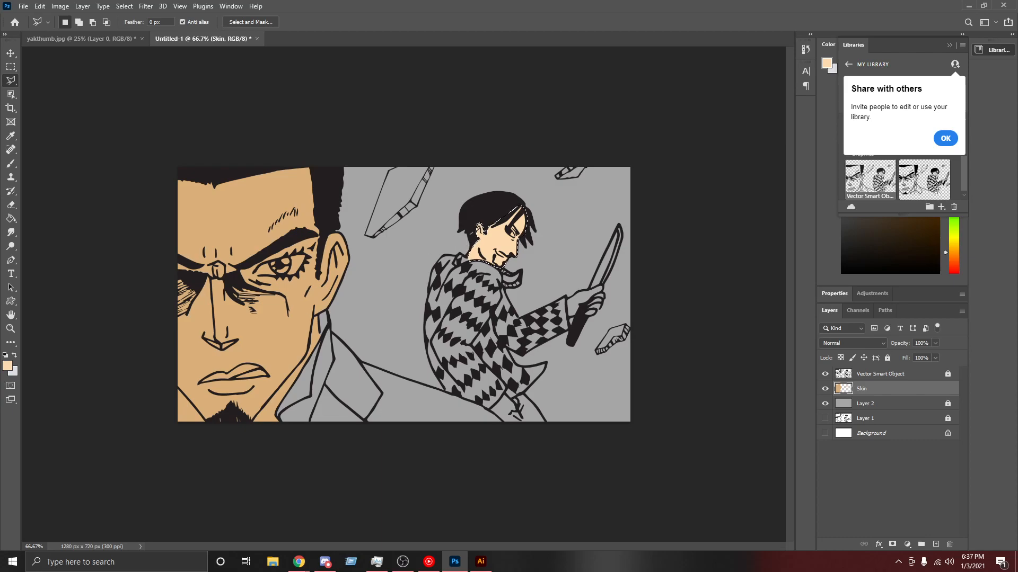
key("alt+Tab")
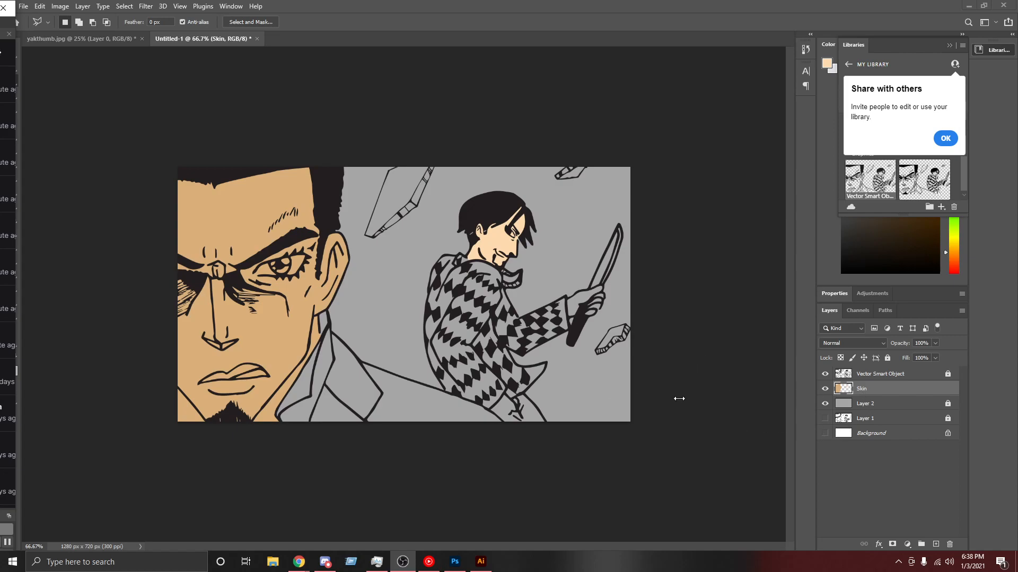
left_click(577, 22)
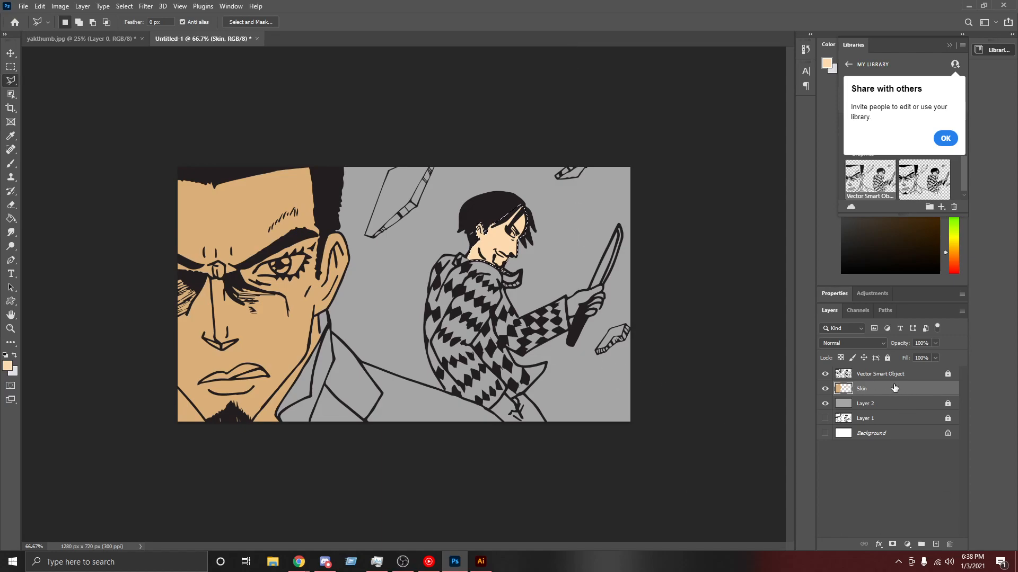
Step: Lock the Skin layer, add a new layer above it and clear the face selection
left_click(887, 358)
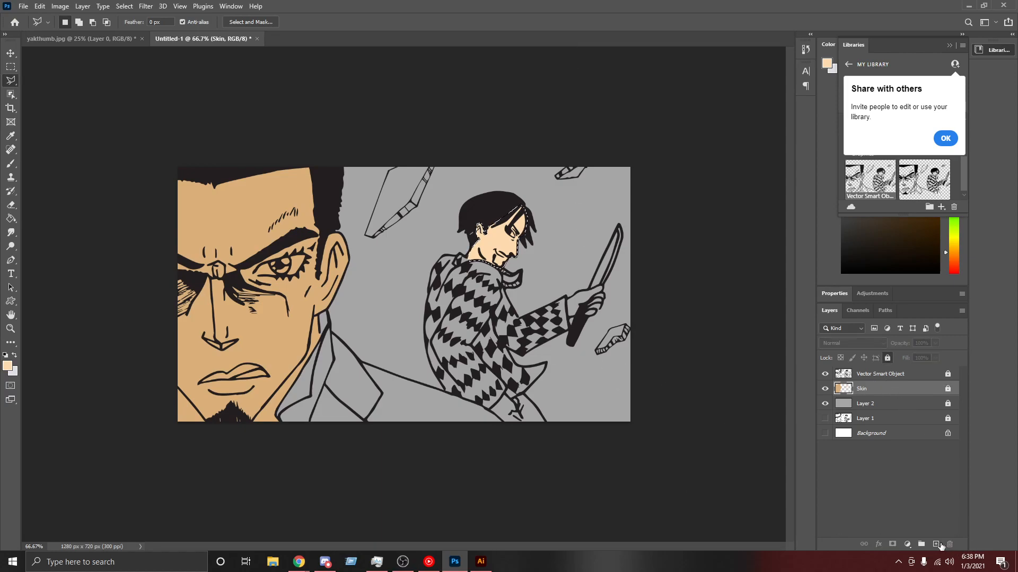
left_click(936, 544)
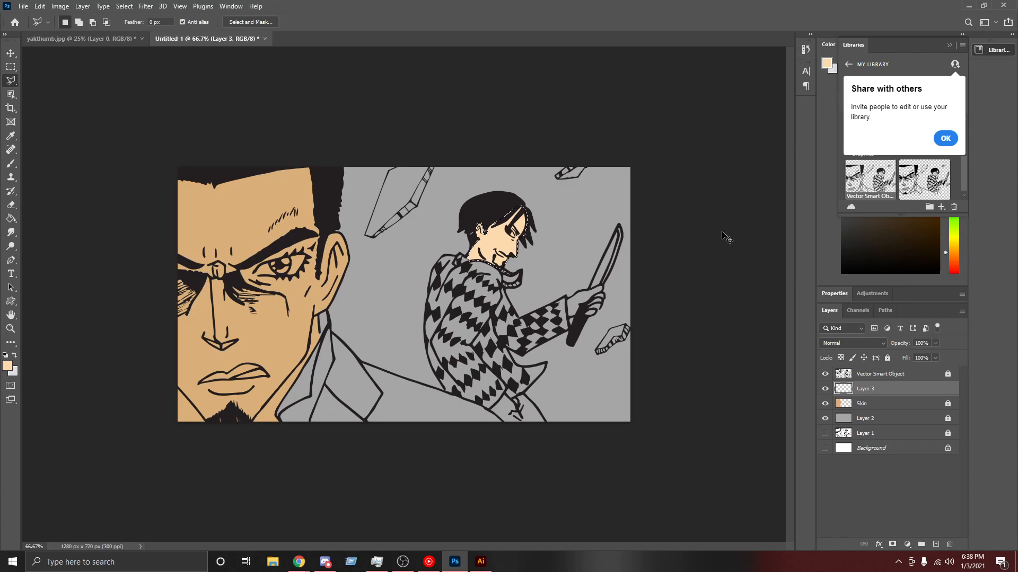
key("ctrl+plus")
key("ctrl+plus")
left_click_drag(497, 546, 580, 529)
scroll(567, 367, "down", 3)
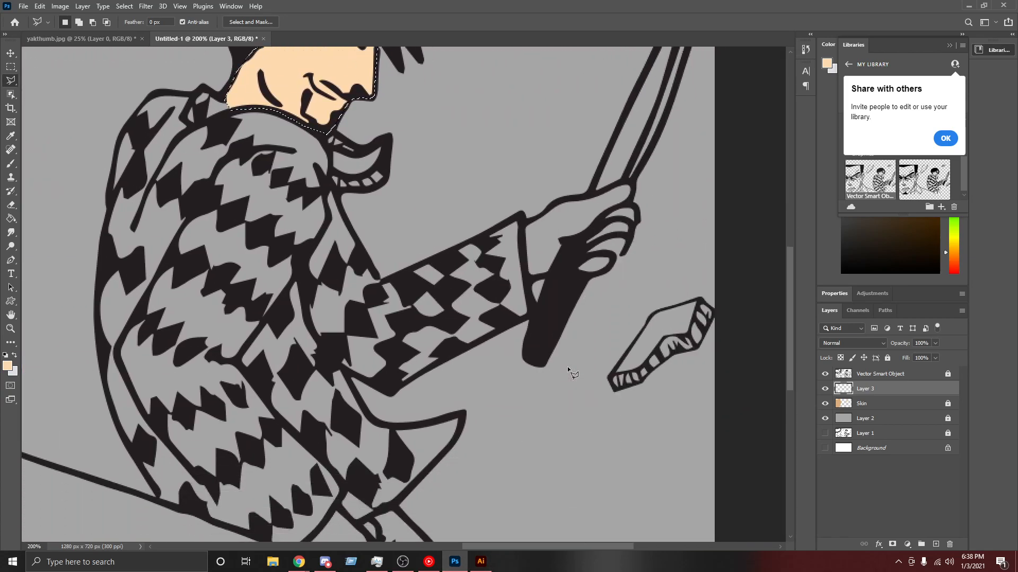
key("ctrl+minus")
key("ctrl+d")
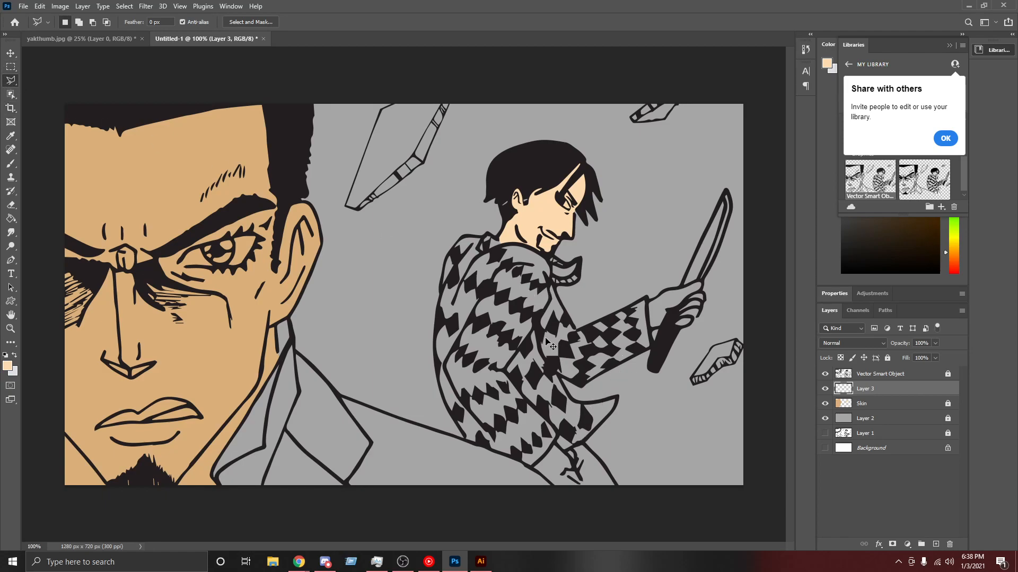
Step: Select the knife-holding figure's entire checkered jacket, including back, hem, sleeve and shoulder, by tracing its outline with the Polygonal Lasso
key("ctrl+plus")
scroll(559, 309, "down", 2)
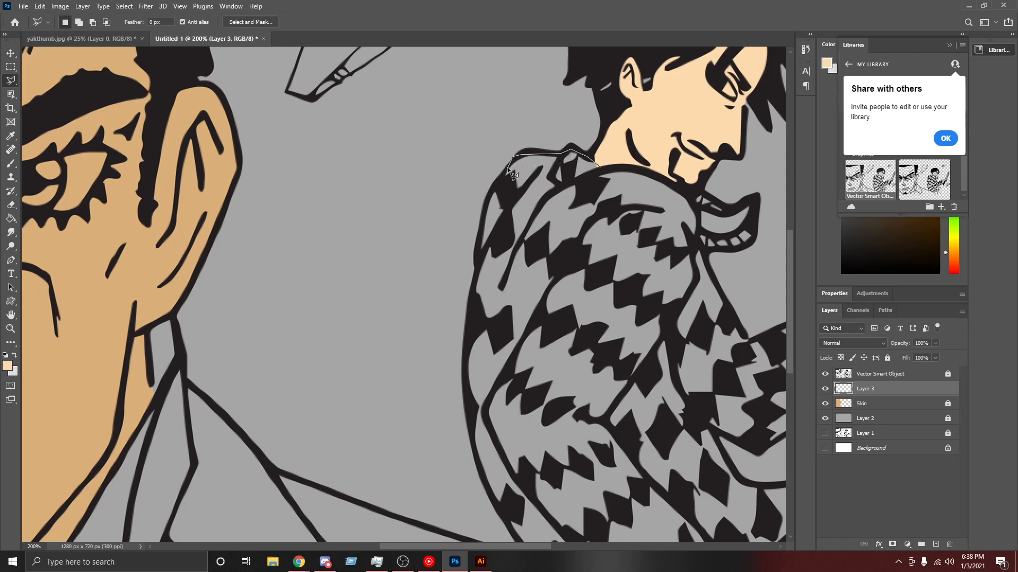
left_click(489, 189)
left_click(483, 202)
mouse_move(467, 344)
left_mouse_down()
mouse_move(469, 442)
mouse_move(488, 493)
mouse_move(536, 541)
left_mouse_up()
mouse_move(499, 333)
left_mouse_down()
mouse_move(654, 410)
mouse_move(709, 361)
mouse_move(464, 355)
mouse_move(488, 379)
mouse_move(555, 333)
mouse_move(595, 273)
mouse_move(508, 280)
mouse_move(476, 225)
mouse_move(522, 248)
mouse_move(548, 230)
left_mouse_up()
mouse_move(604, 203)
left_mouse_down()
mouse_move(663, 170)
mouse_move(653, 43)
mouse_move(663, 186)
mouse_move(658, 132)
mouse_move(638, 132)
mouse_move(513, 191)
left_mouse_up()
scroll(509, 223, "up", 5)
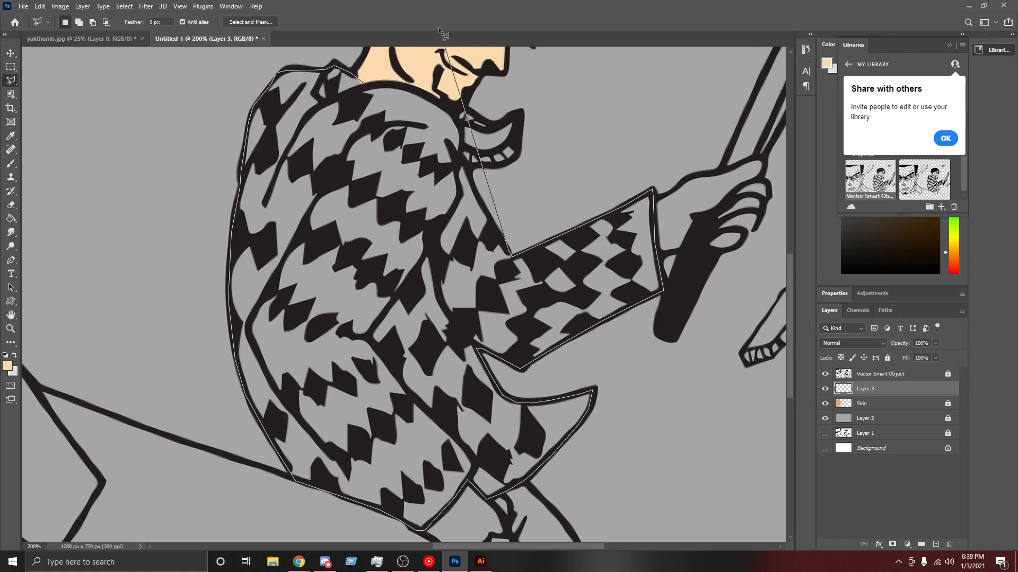
left_click_drag(489, 285, 465, 232)
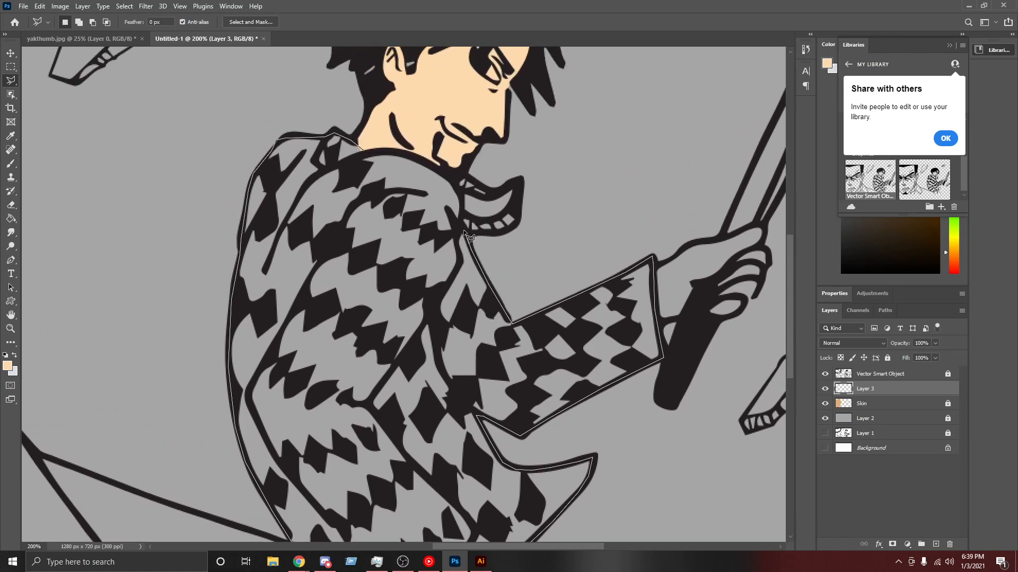
left_click_drag(464, 232, 461, 198)
mouse_move(467, 214)
left_mouse_down()
mouse_move(418, 158)
mouse_move(363, 153)
left_mouse_up()
left_click(365, 155)
scroll(466, 262, "down", 2)
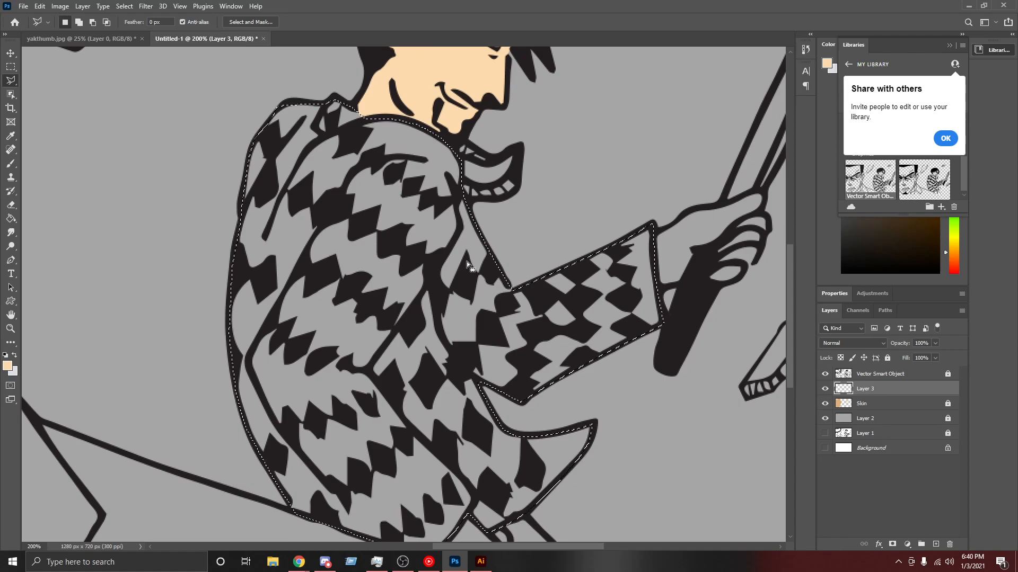
Step: Set the foreground color to golden yellow #e1ae13 and fill the selected jacket on Layer 3 with the Paint Bucket
key("ctrl+minus")
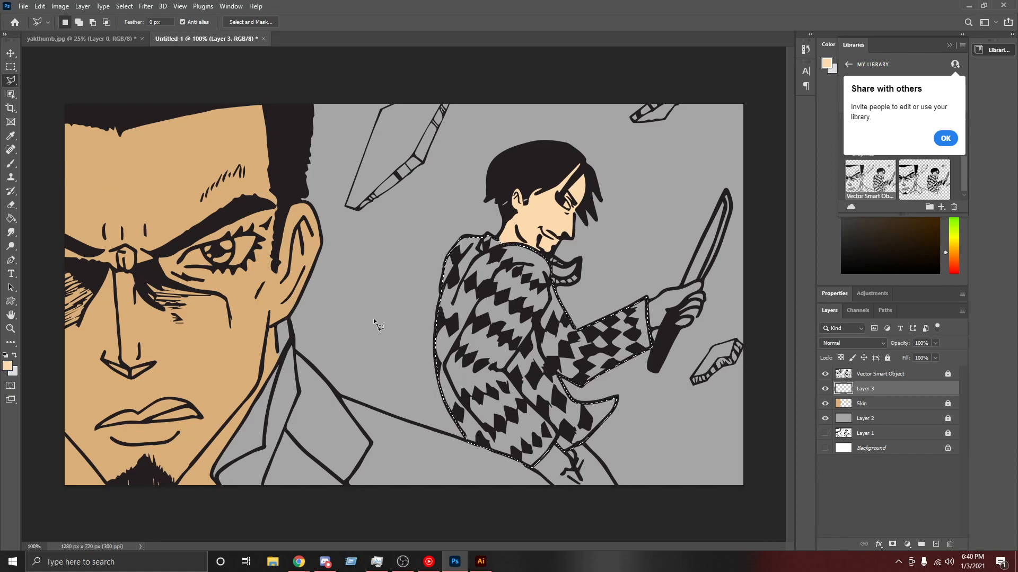
left_click(8, 368)
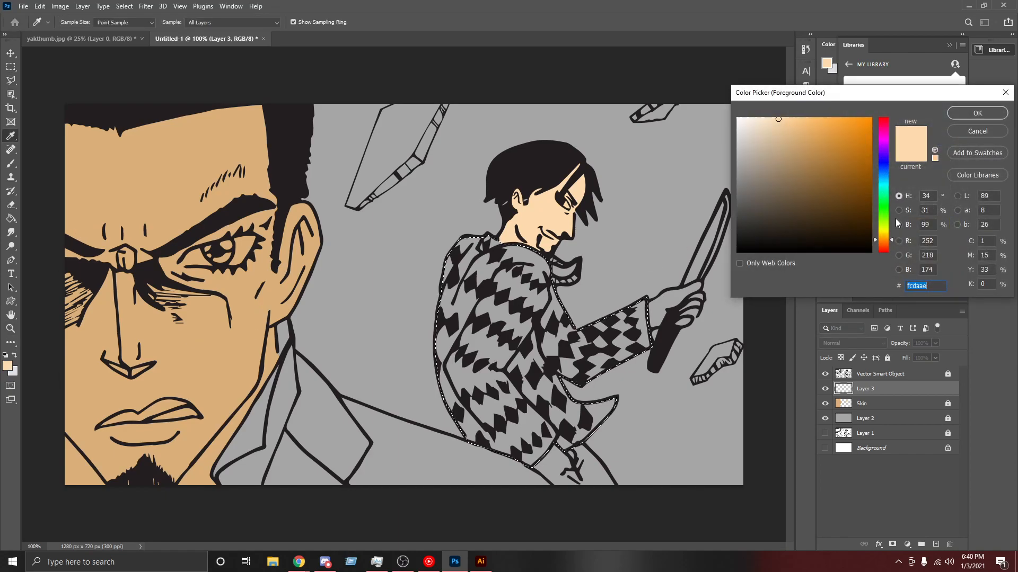
left_click(883, 236)
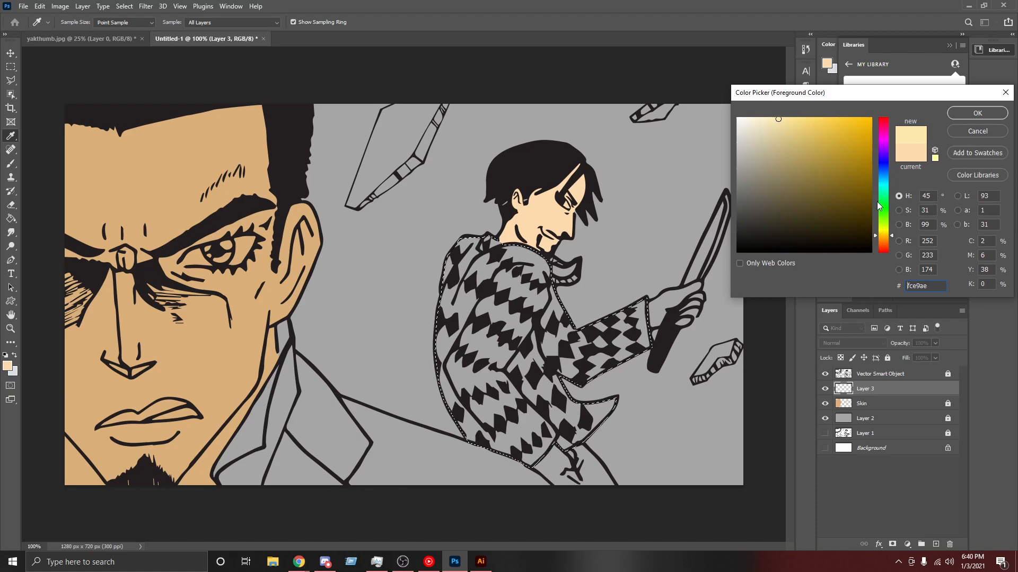
left_click(860, 133)
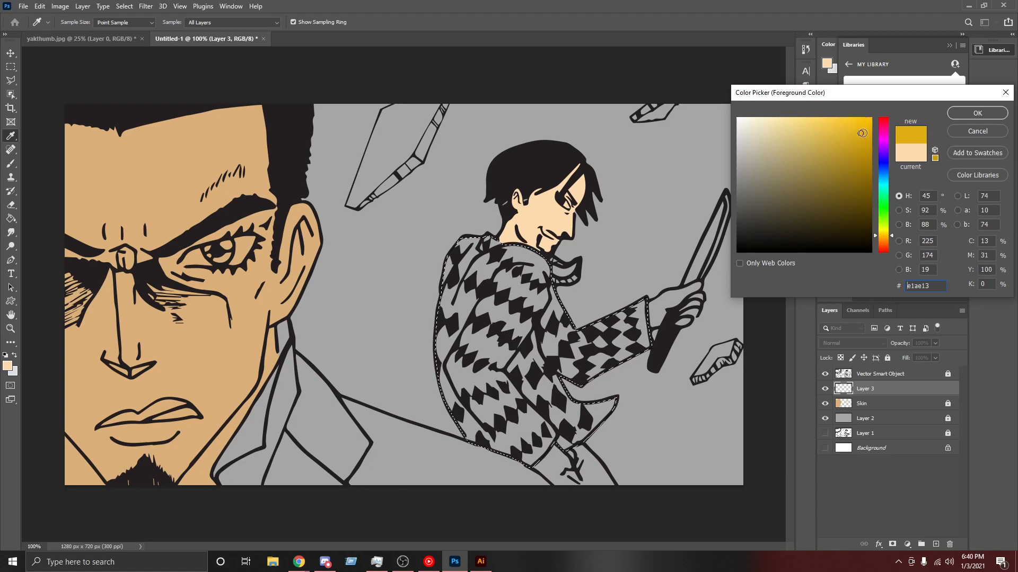
left_click(979, 113)
left_click(11, 222)
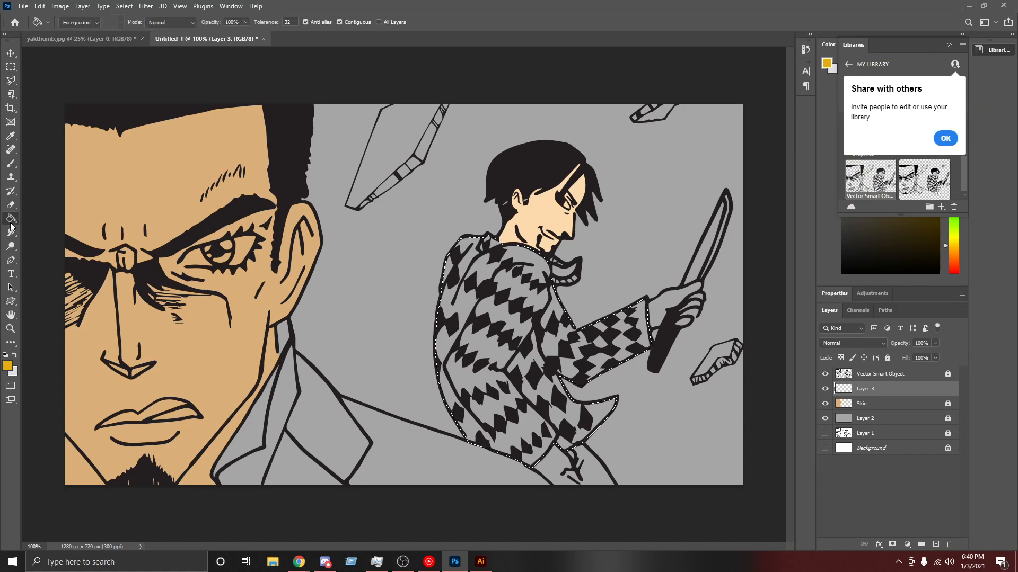
left_click(517, 324)
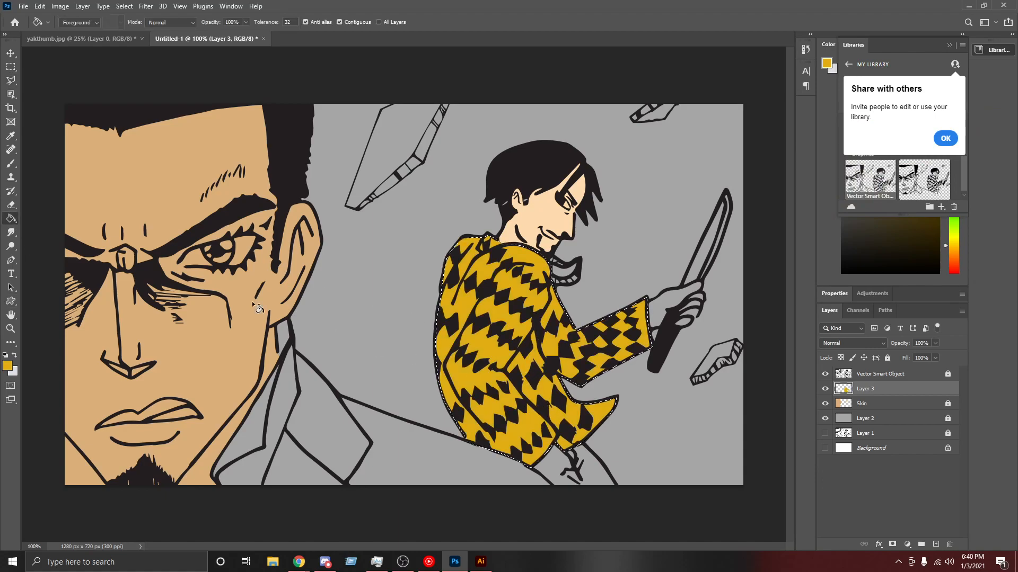
Step: Set the foreground color to a lighter yellow #f1c642 and refill the selected jacket with it
left_click(8, 365)
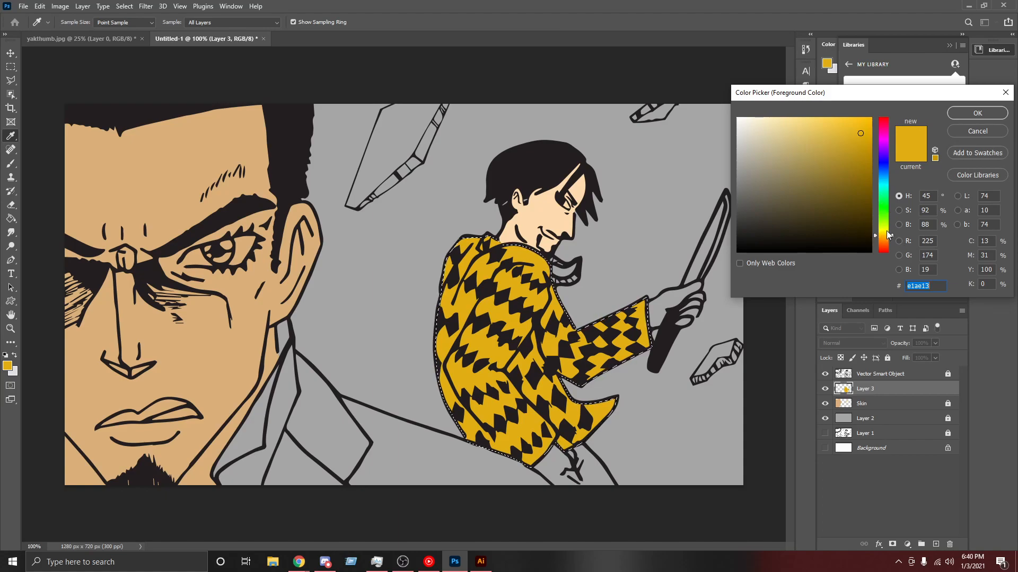
left_click_drag(885, 237, 887, 242)
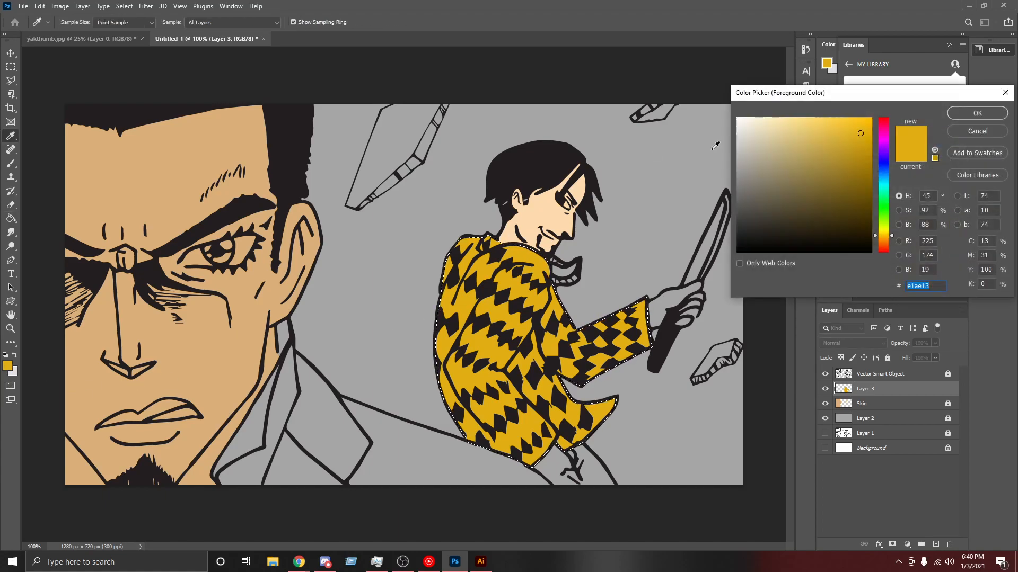
left_click_drag(857, 133, 835, 125)
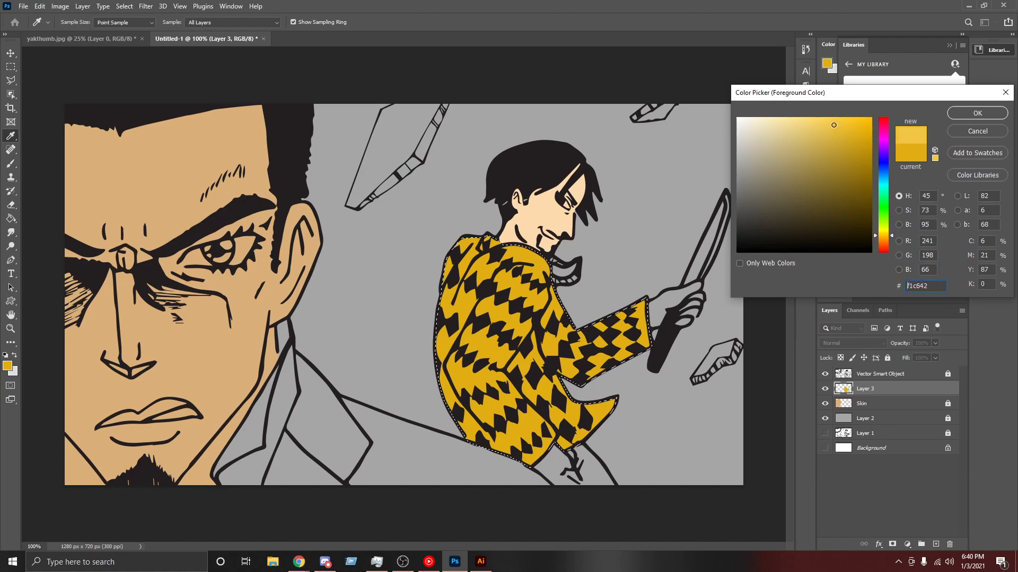
left_click(958, 111)
left_click(457, 406)
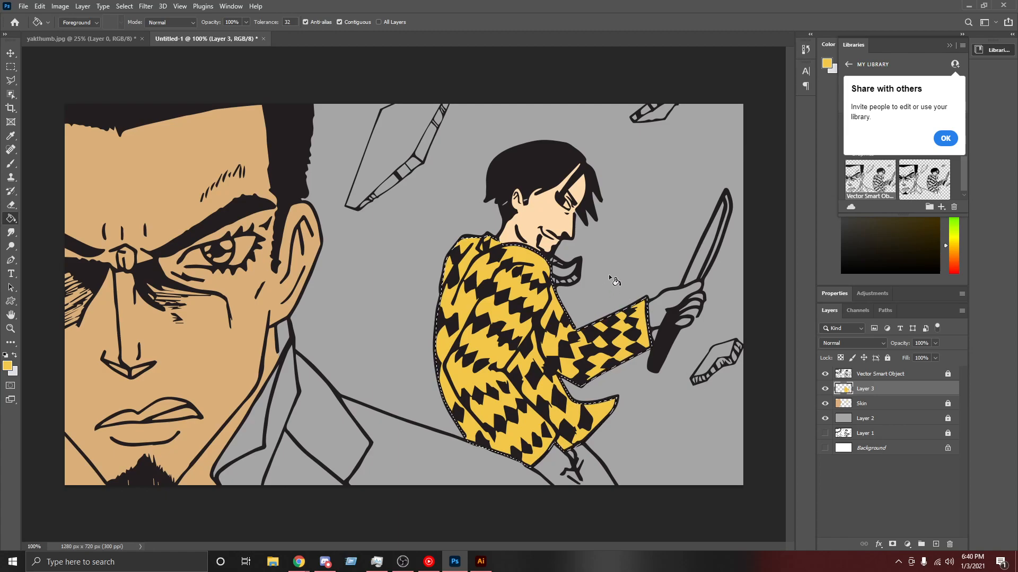
Step: Deselect the jacket and add a new layer clipped to the yellow jacket layer
key("ctrl+d")
left_click(936, 544)
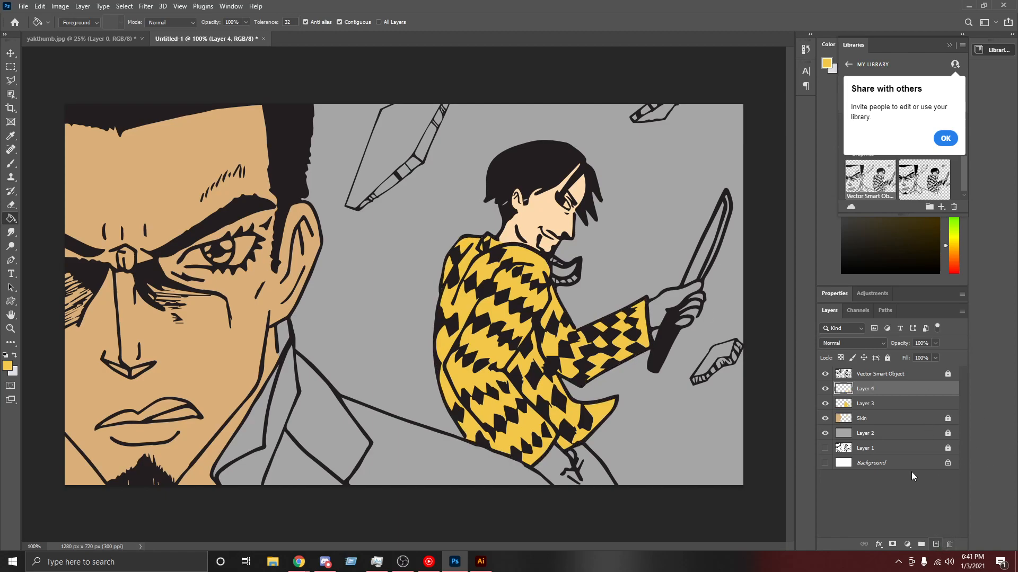
left_click(886, 396, "alt")
Step: Outline a small yellow patch between the black diamonds at the outer edge of the jacket's upper back with the Polygonal Lasso
key("ctrl+plus")
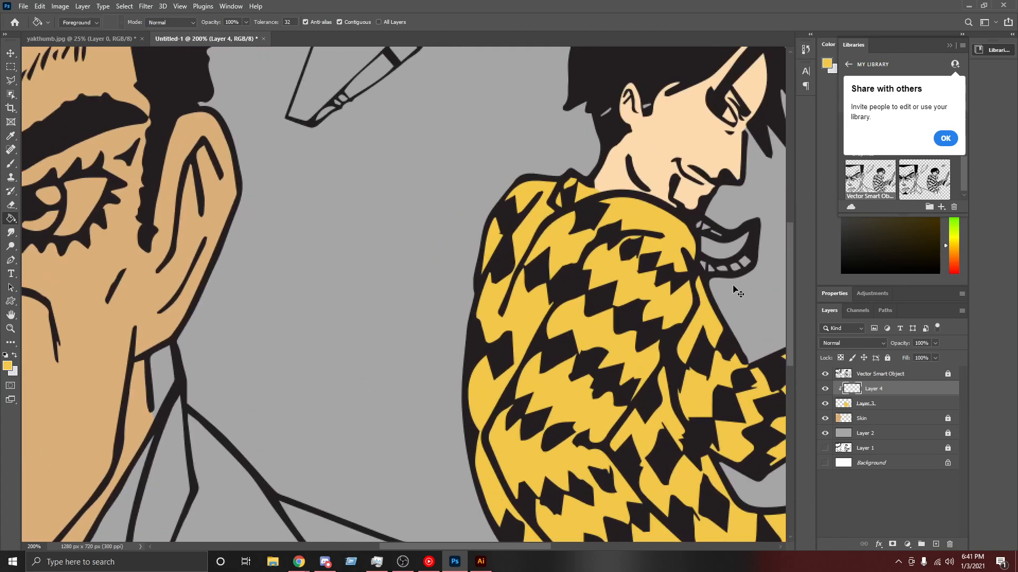
left_click_drag(511, 547, 583, 536)
scroll(608, 478, "down", 2)
scroll(605, 478, "up", 1)
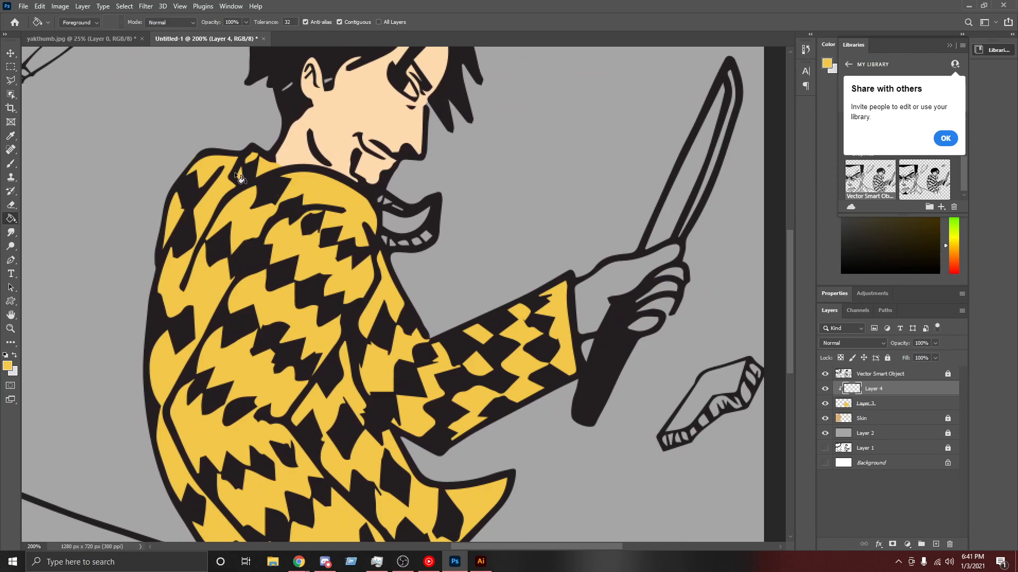
left_click(10, 80)
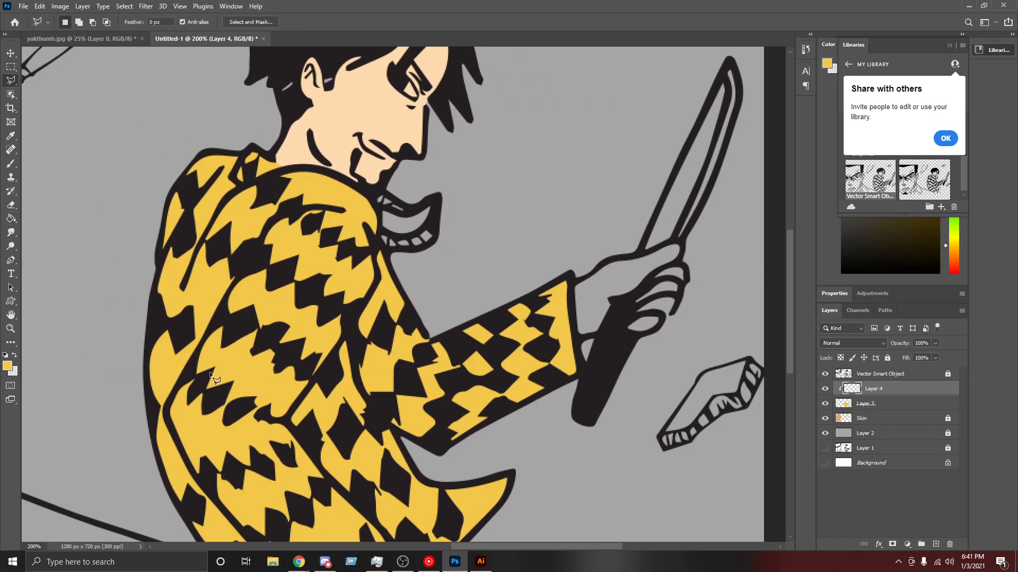
left_click(172, 256)
left_click(173, 281)
left_click(155, 292)
left_click(172, 255)
key("g")
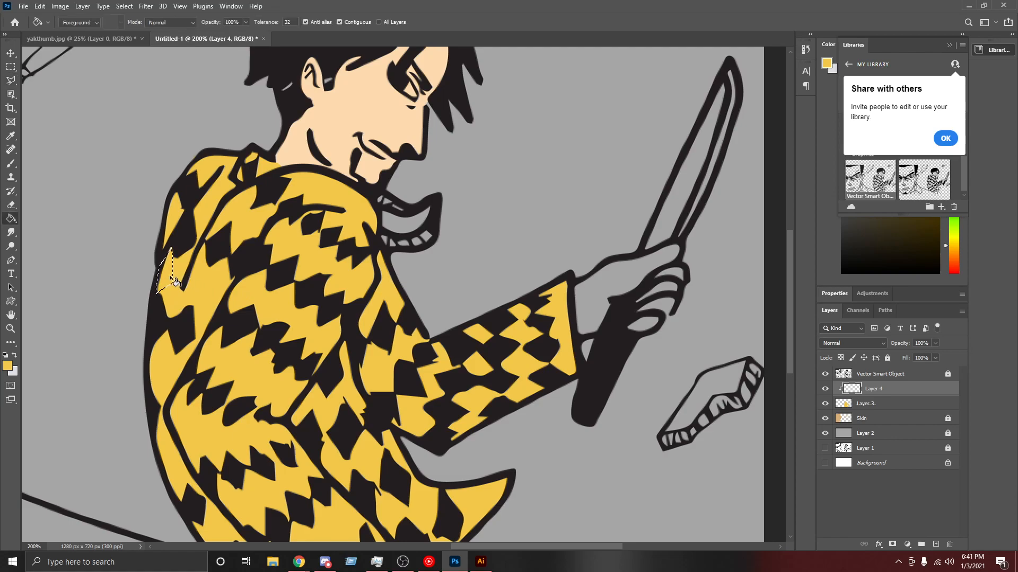
left_click(169, 279)
key("ctrl+d")
key("ctrl+z")
Step: Set the foreground color to darker gold #d3a311, fill the selected patch on the clipped layer and deselect it
left_click(9, 366)
left_click(860, 140)
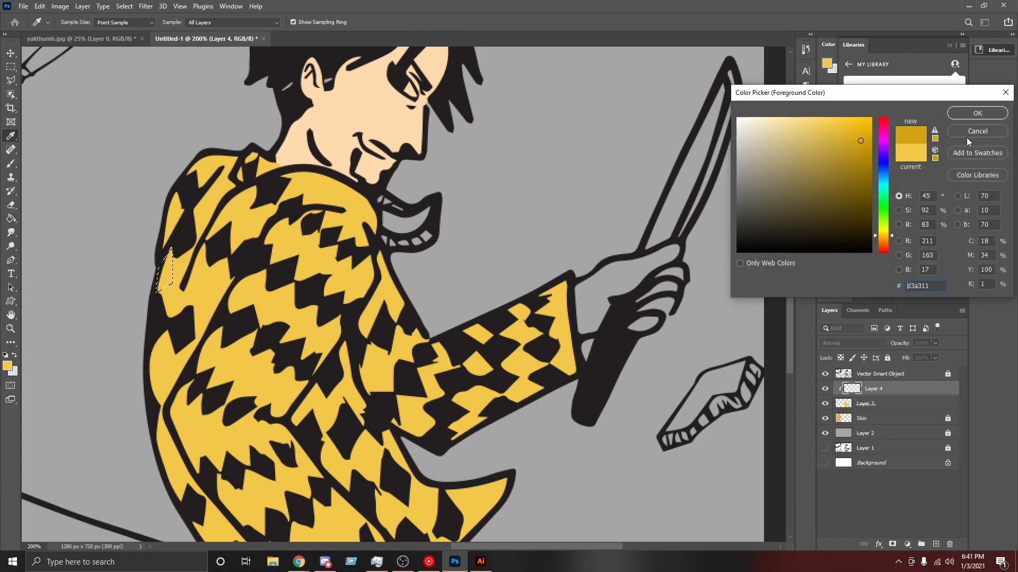
left_click(977, 113)
key("g")
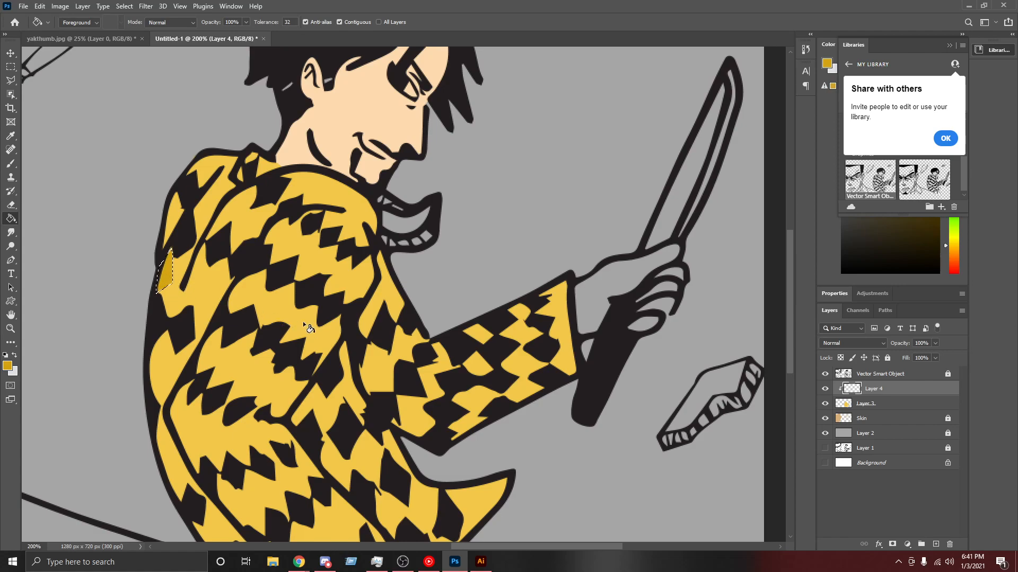
key("ctrl+d")
Step: Select the narrow patch beside the first gold patch, up to the jacket's back fold line, and fill it with the darker gold
key("v")
key("l")
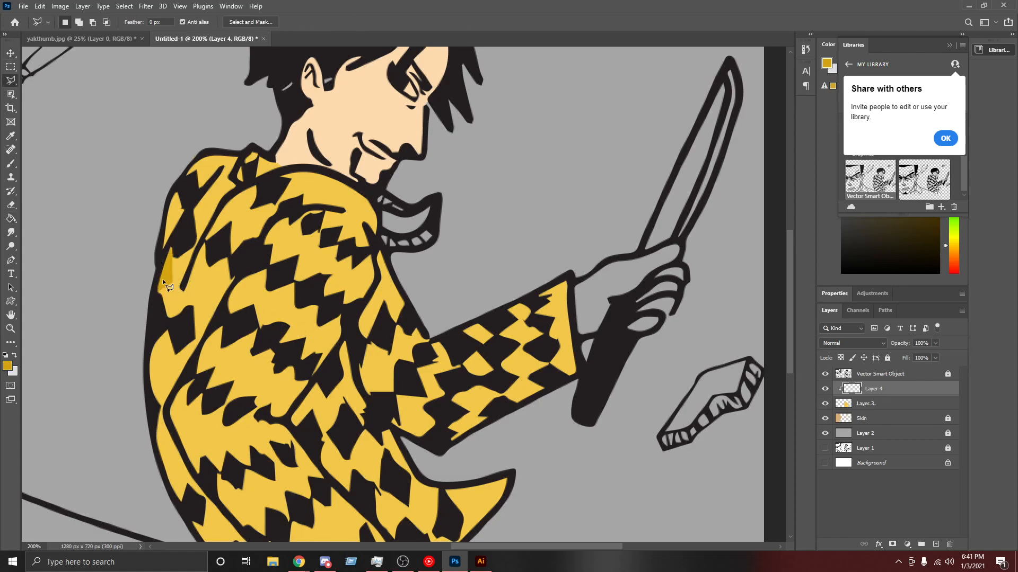
left_click(172, 284)
left_click(190, 262)
key("g")
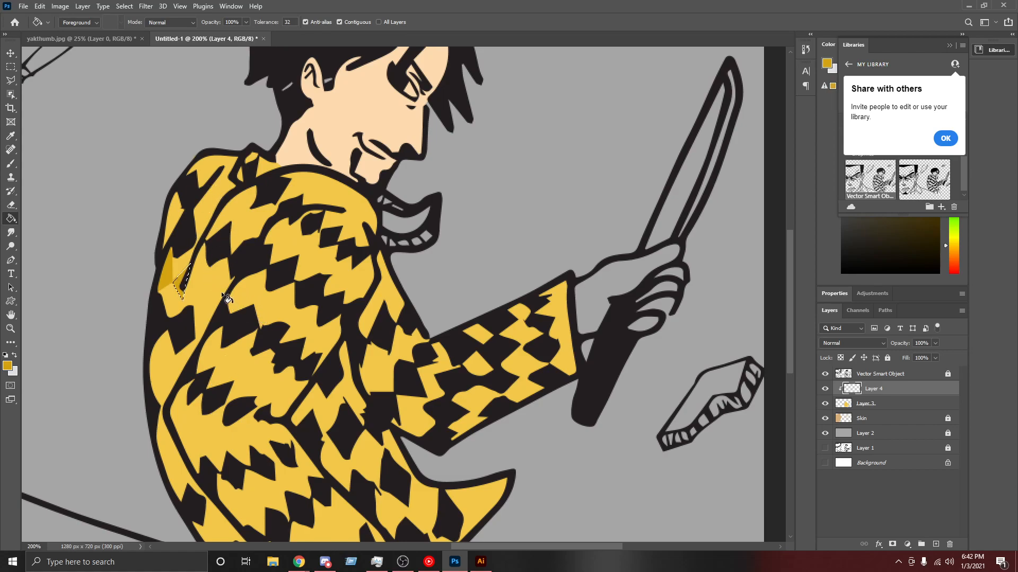
key("ctrl+d")
Step: Select a diamond-shaped patch just past the back fold line, fill it with the darker gold and deselect it
key("l")
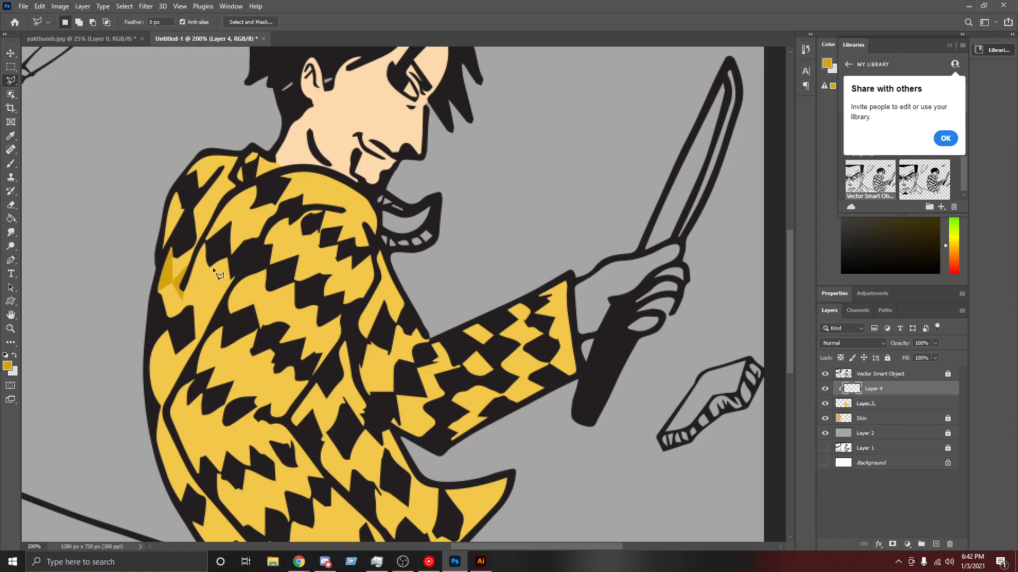
left_click(200, 312)
left_click(221, 297)
left_click(211, 272)
key("g")
left_click(215, 301)
key("ctrl+d")
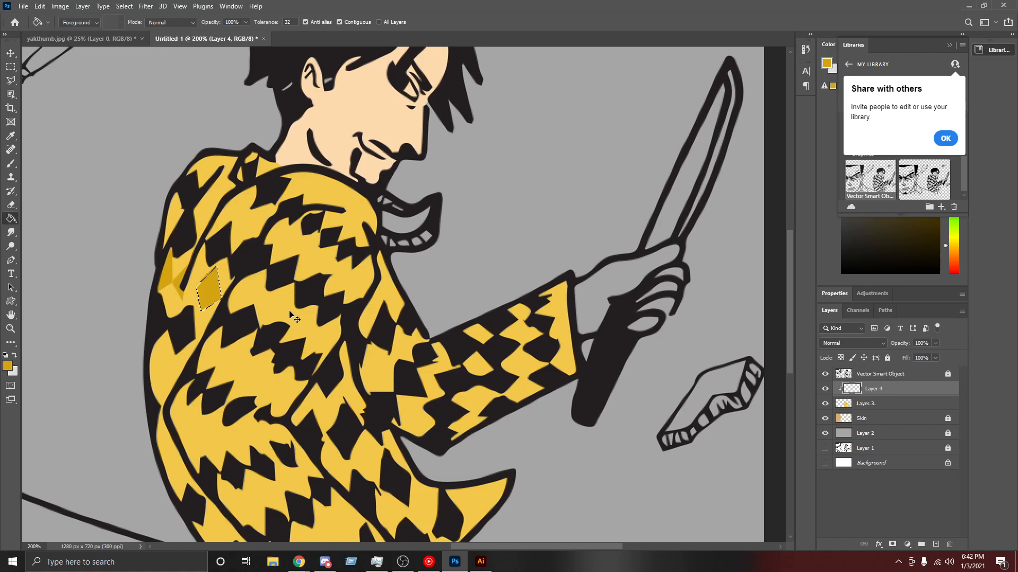
Step: Undo the darker gold patches on the jacket and delete their clipped layer
key("ctrl+minus")
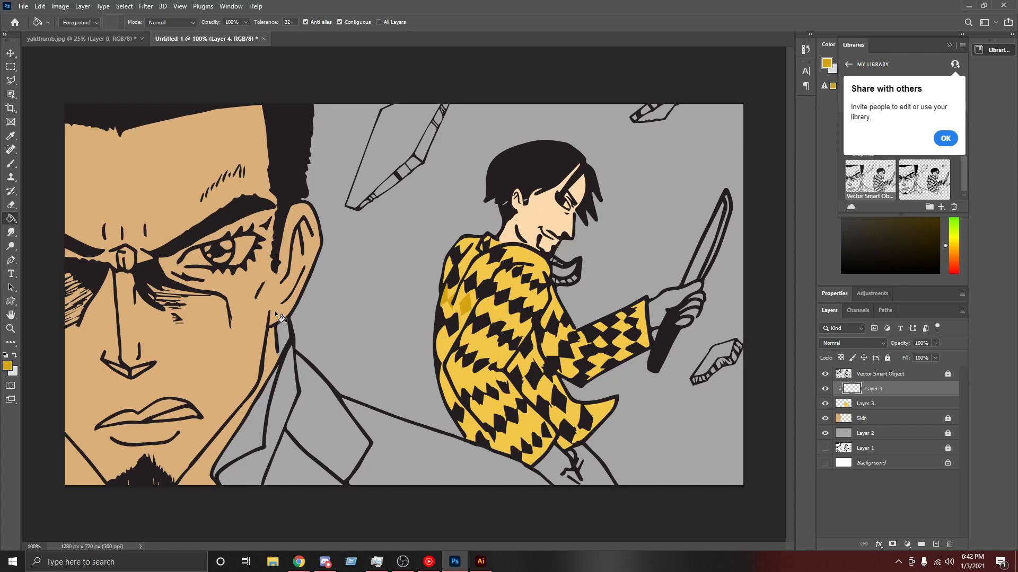
key("ctrl+z")
key("ctrl+z")
key("ctrl+z")
key("ctrl+z")
right_click(886, 386)
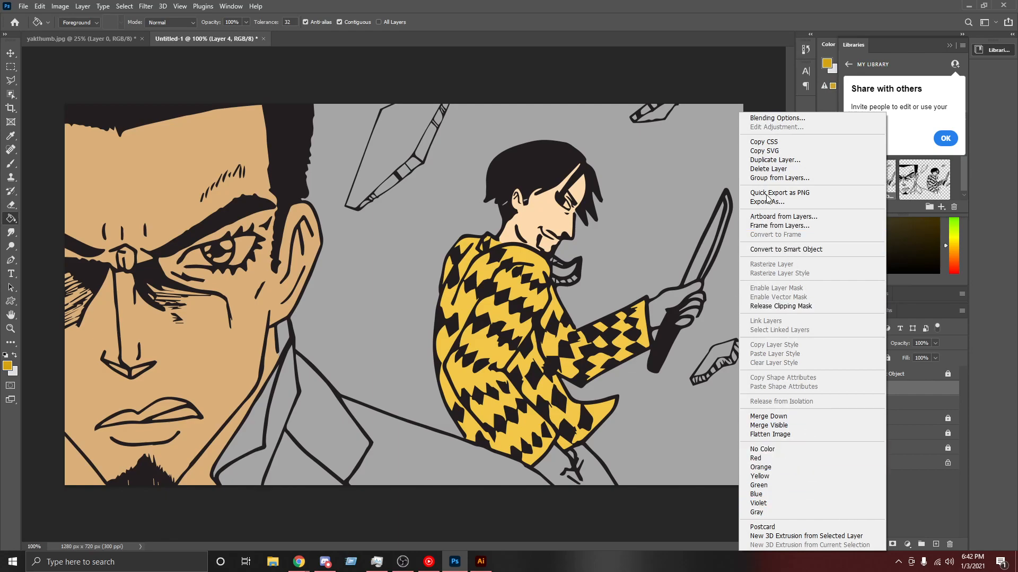
left_click(768, 169)
left_click(460, 208)
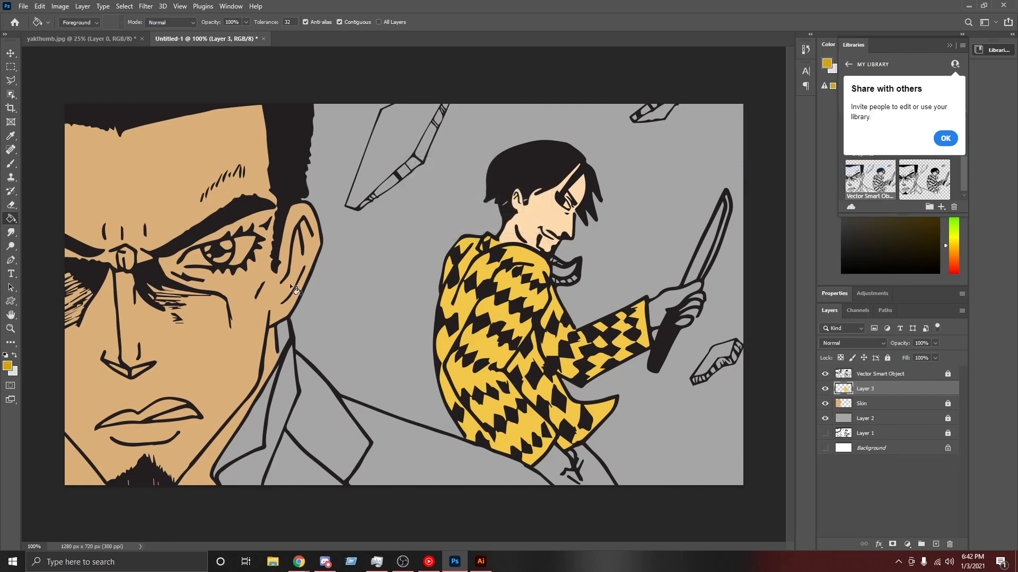
Step: Lock the yellow jacket layer and, on a new layer above it, outline the trousers below the jacket's hem with the Polygonal Lasso
left_click(887, 358)
left_click(936, 545)
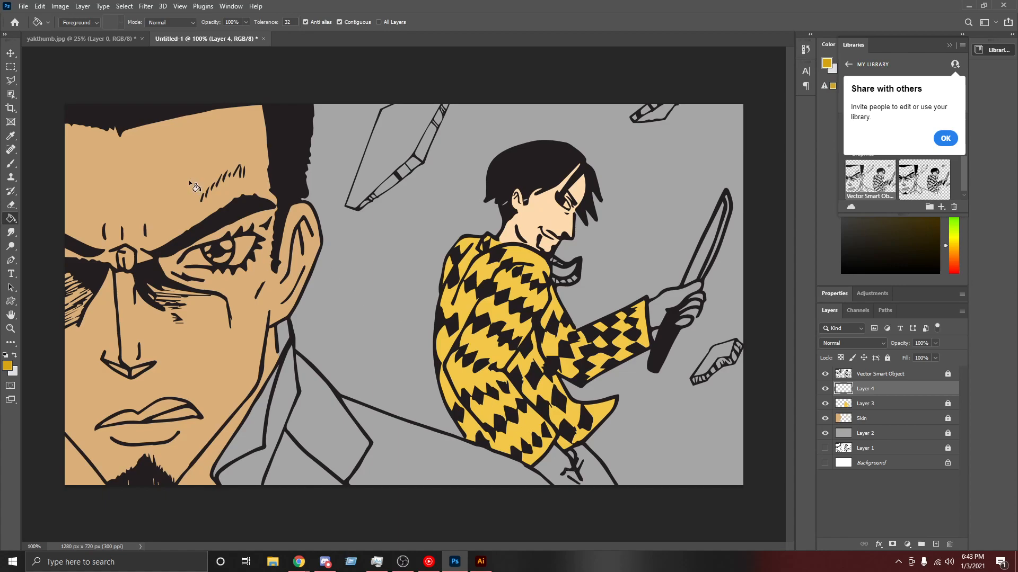
left_click(10, 80)
left_click(533, 468)
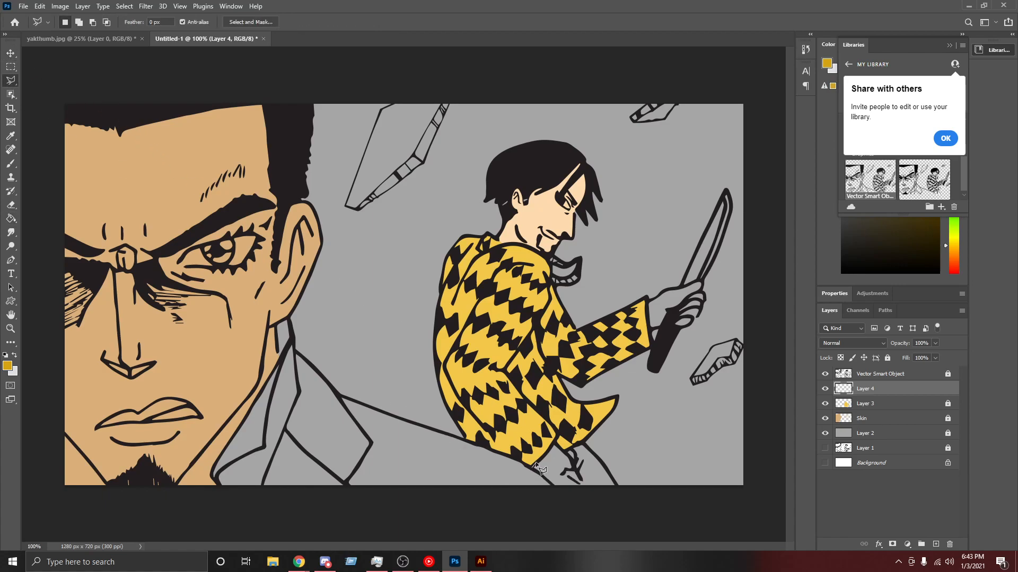
left_click(554, 443)
left_click(619, 490)
left_click(563, 499)
left_click(539, 473)
Step: Add the hand holding the knife, from the sleeve cuff to the fingers, to the trousers selection
key("ctrl+plus")
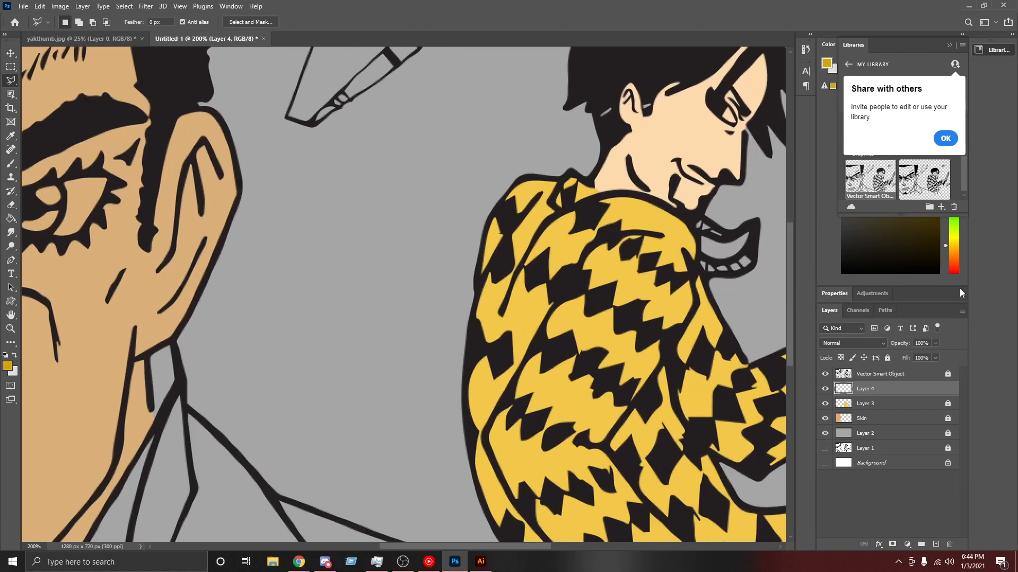
left_click_drag(527, 543, 647, 551)
left_click(360, 310)
left_click_drag(379, 298, 448, 287)
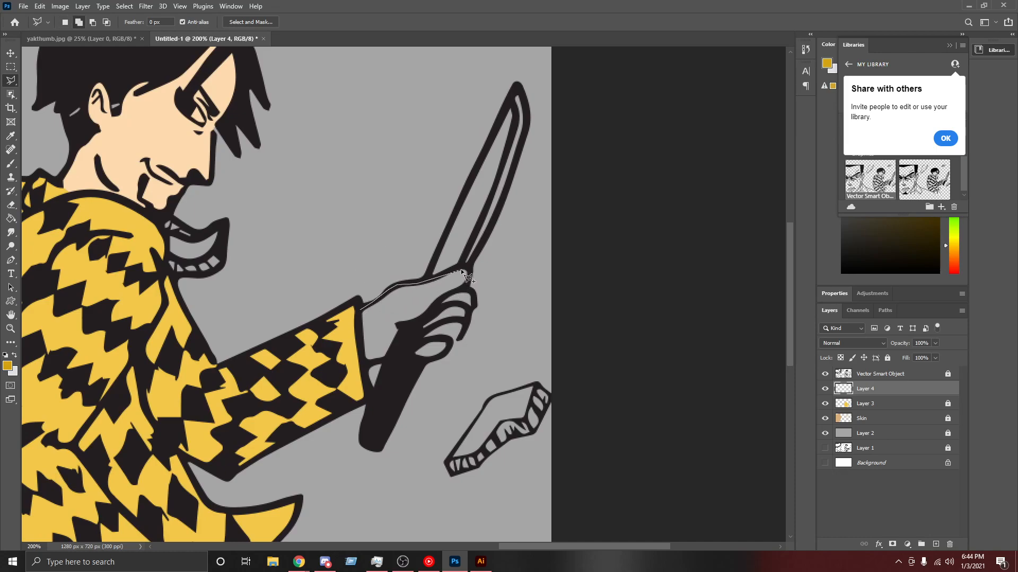
left_click(459, 266)
left_click(468, 268)
left_click(467, 285)
mouse_move(481, 301)
left_mouse_down()
mouse_move(468, 345)
mouse_move(429, 362)
mouse_move(367, 362)
mouse_move(362, 310)
left_mouse_up()
key("ctrl+minus")
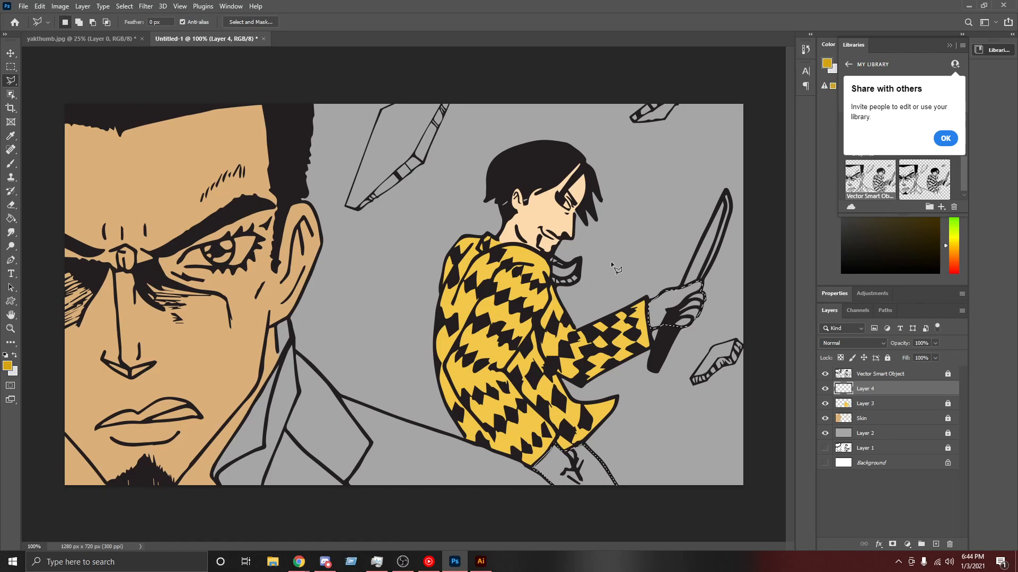
Step: Set the foreground color to near-black #1e1e1e and fill the selected trousers and hand with the Paint Bucket
left_click(10, 165)
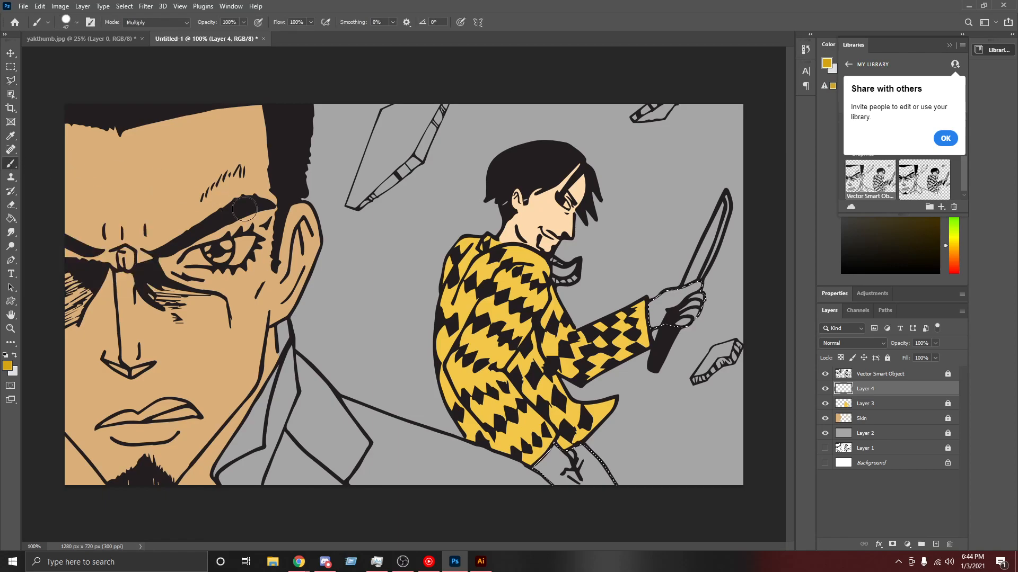
left_click(6, 366)
type("1d1d1d")
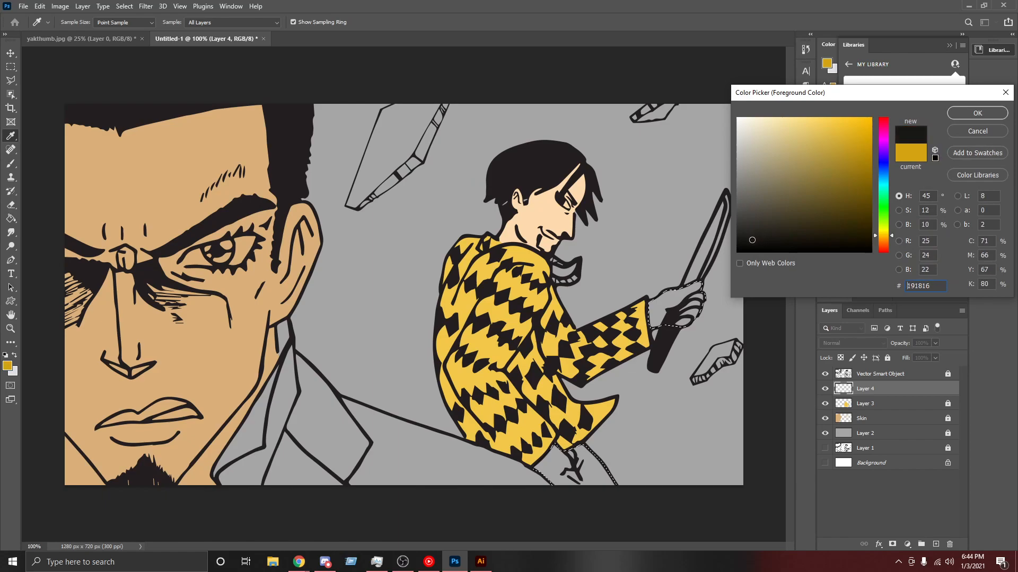
left_click(965, 109)
key("g")
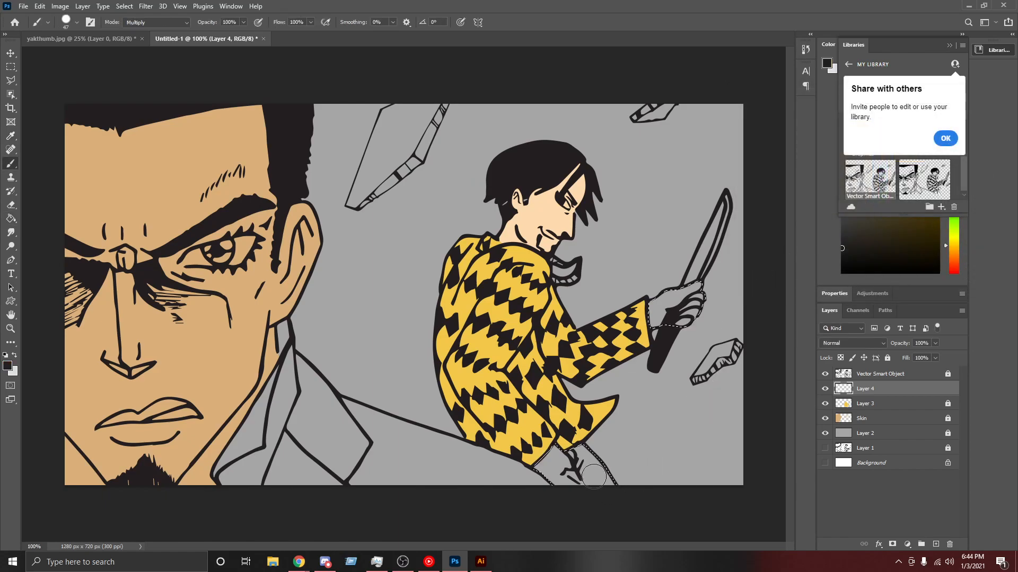
left_click(595, 474)
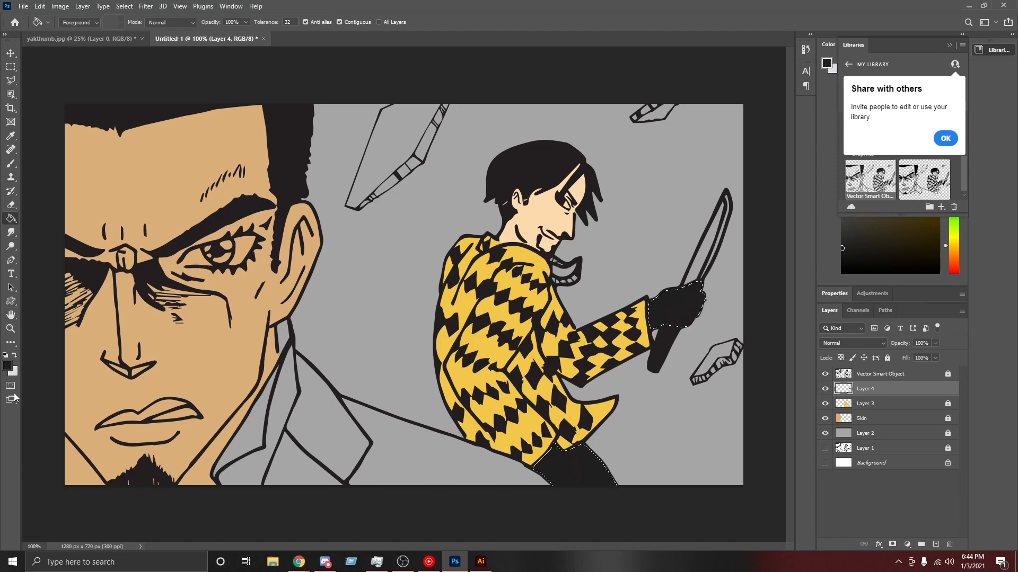
Step: Set the foreground color to dark grey #393939 and refill the selected hand and trousers
left_click(8, 366)
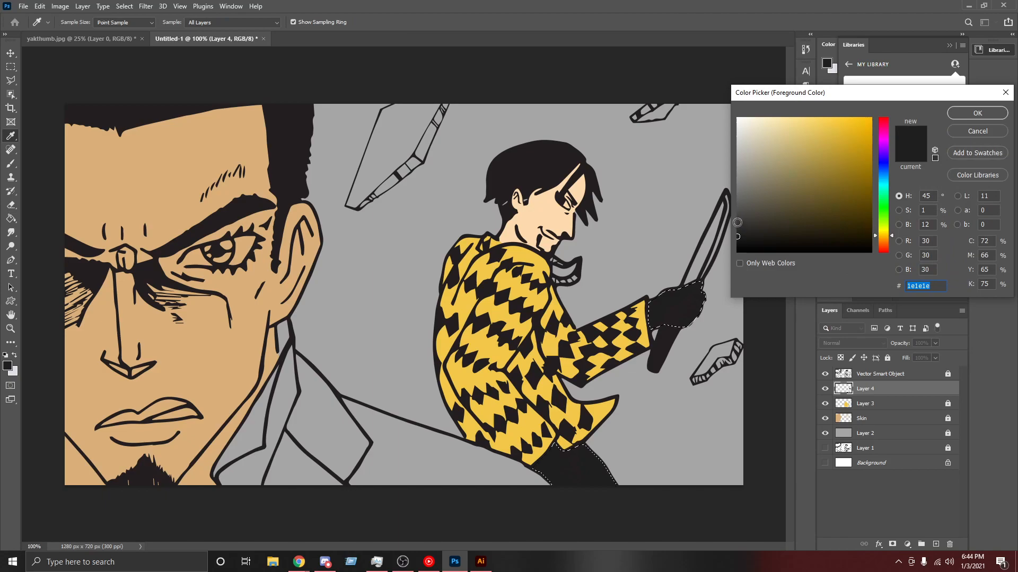
left_click(738, 222)
left_click(978, 116)
left_click(682, 309)
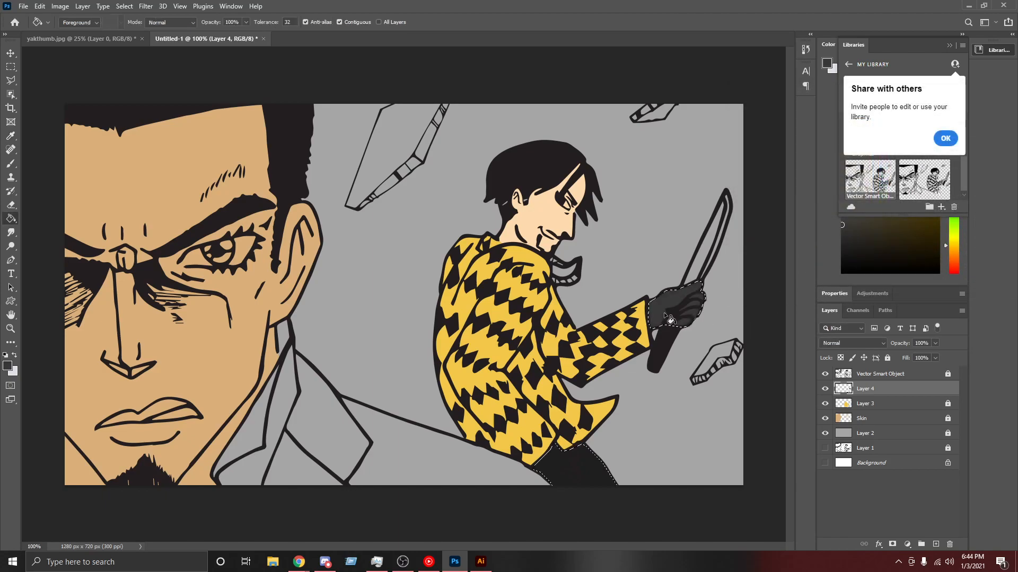
left_click(587, 468)
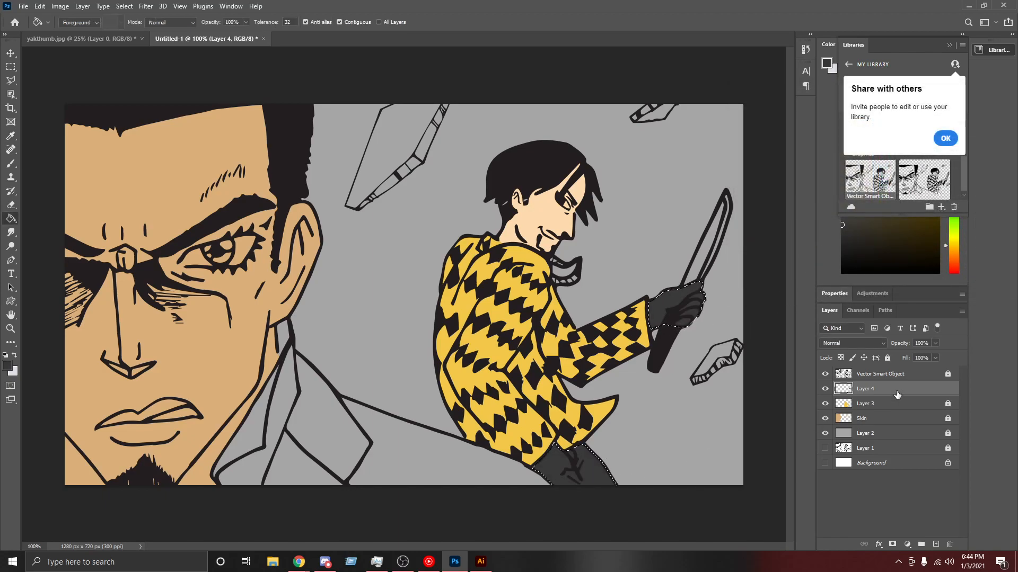
Step: Darken the foreground color to #2f2f2f and refill the selected trousers and hand
left_click(8, 366)
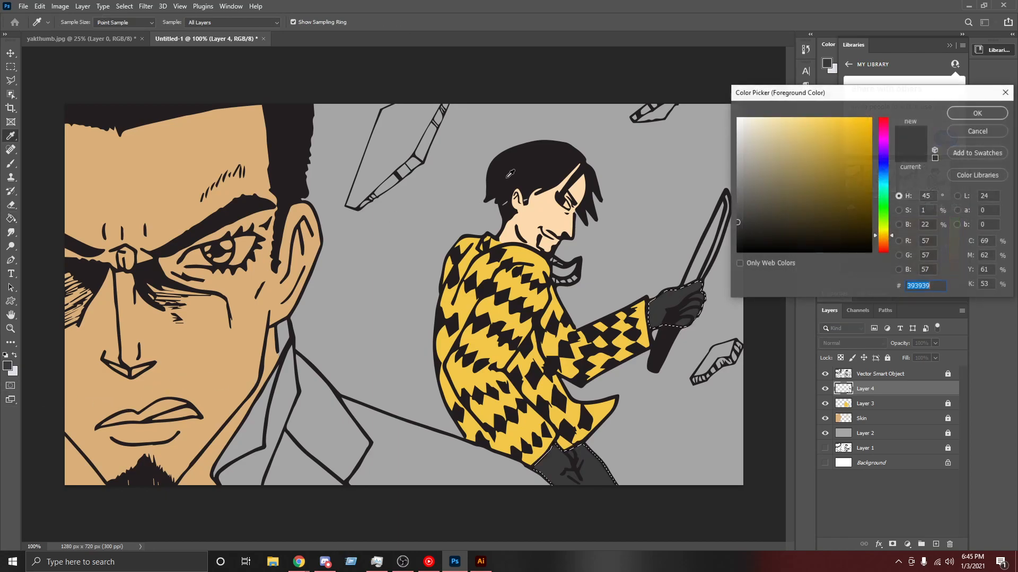
left_click(737, 228)
left_click(976, 113)
key("g")
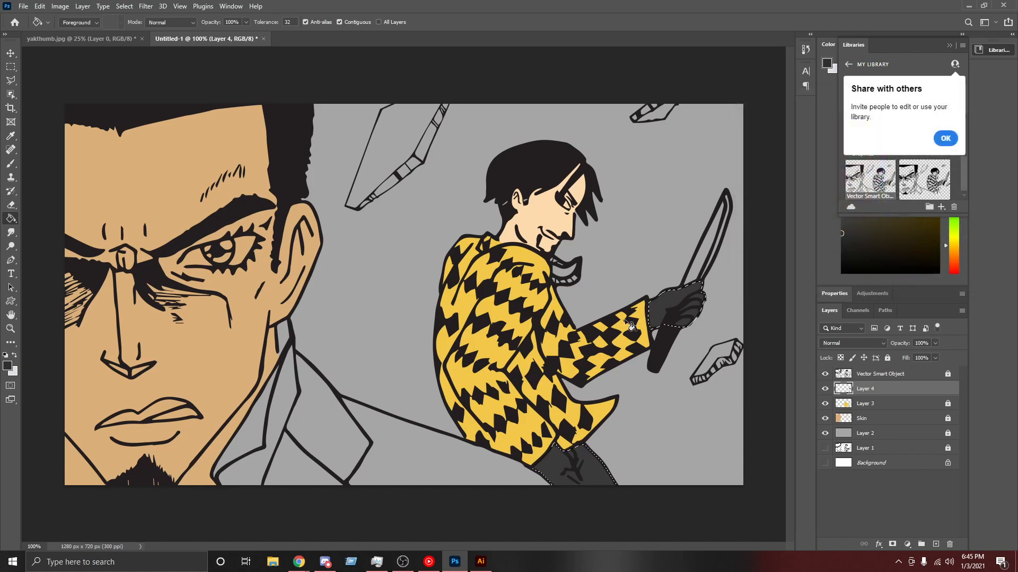
left_click(588, 465)
left_click(669, 302)
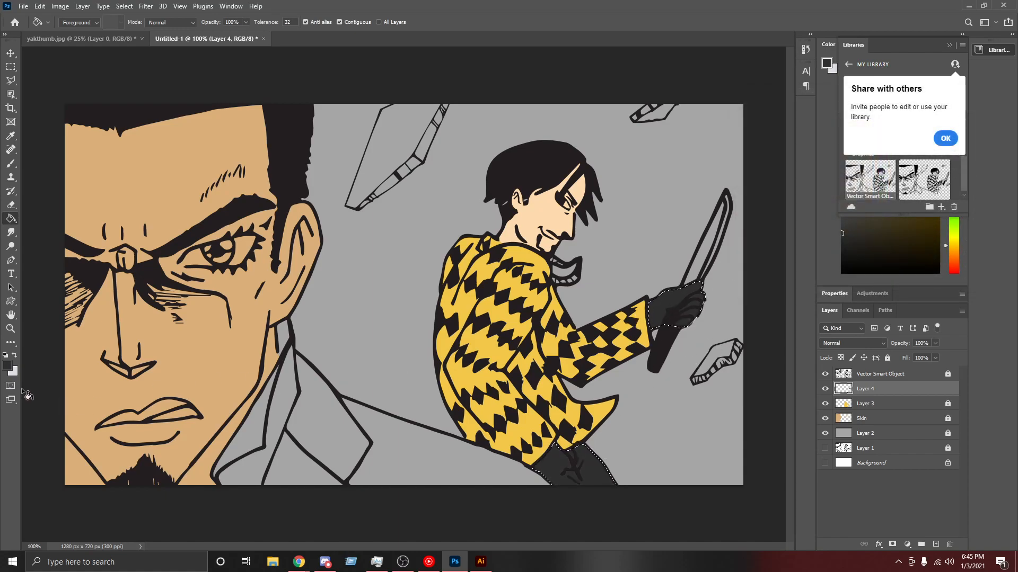
Step: Choose a slightly darker neutral grey, refill the hand and trousers with it and deselect them
left_click(9, 366)
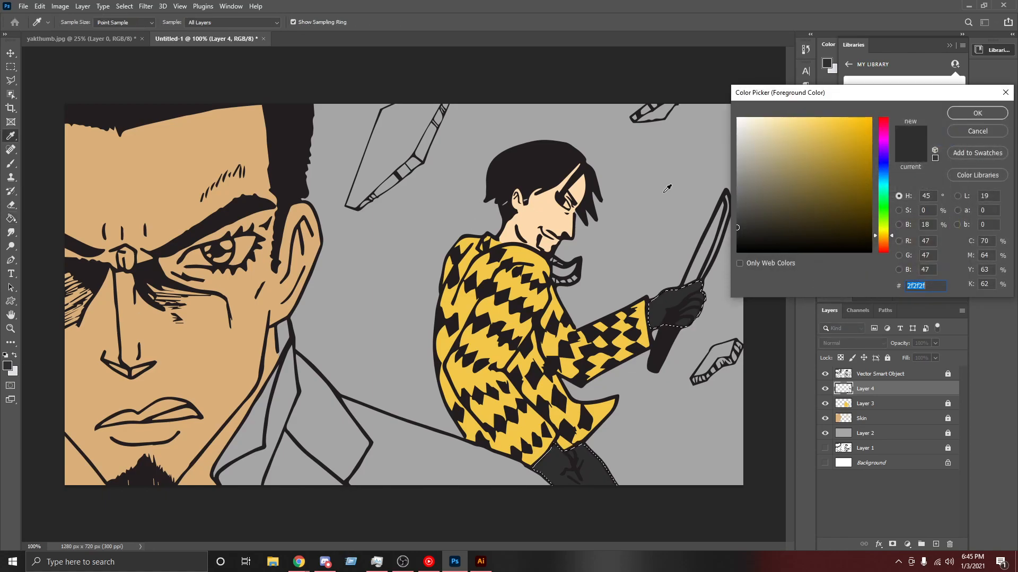
left_click(737, 233)
left_click(968, 116)
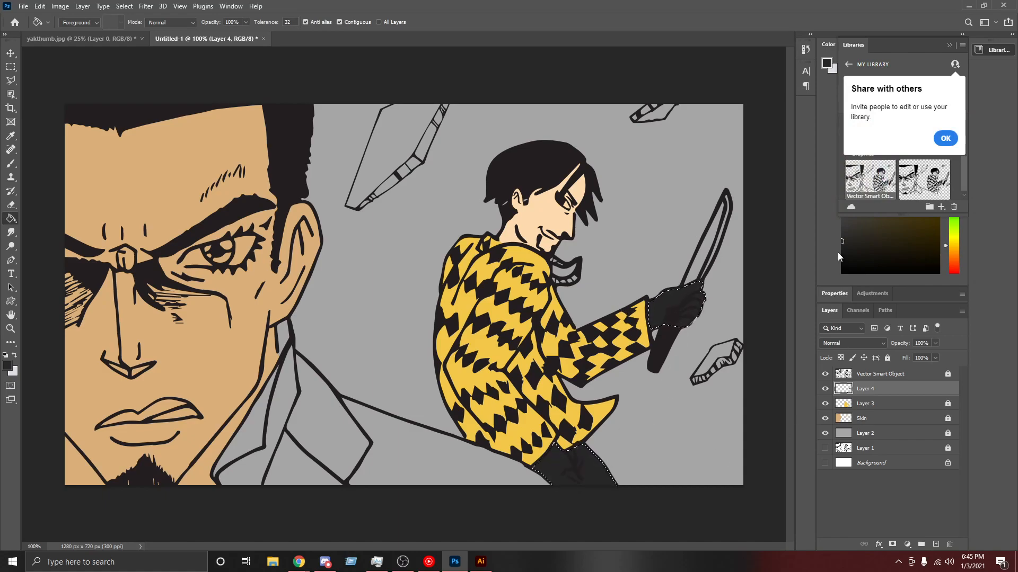
key("ctrl+d")
Step: Lock the glove and trousers layer, rename it leather, and rename the yellow jacket layer snake
left_click(887, 358)
double_click(863, 404)
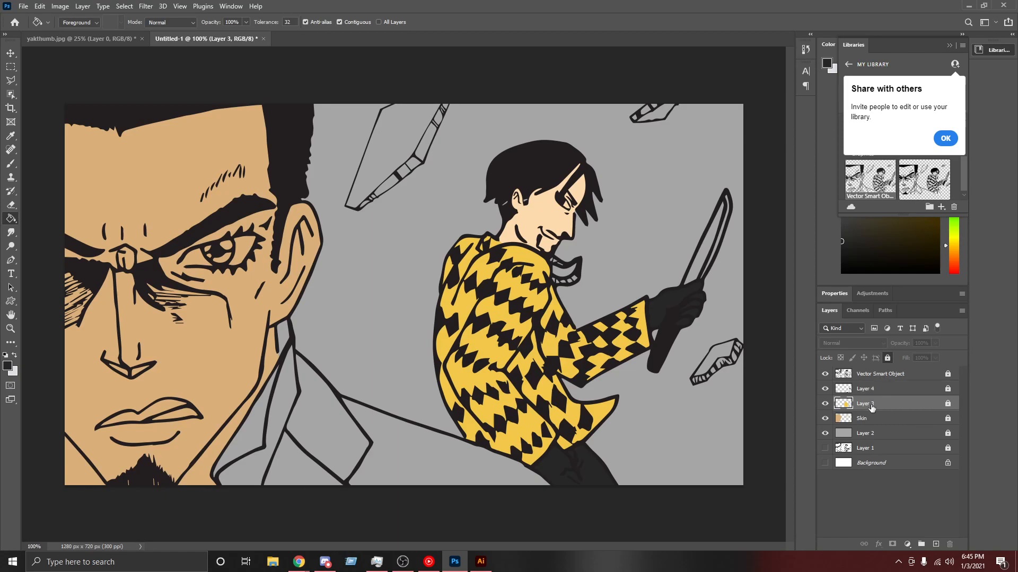
type("co")
left_click(867, 391)
double_click(874, 388)
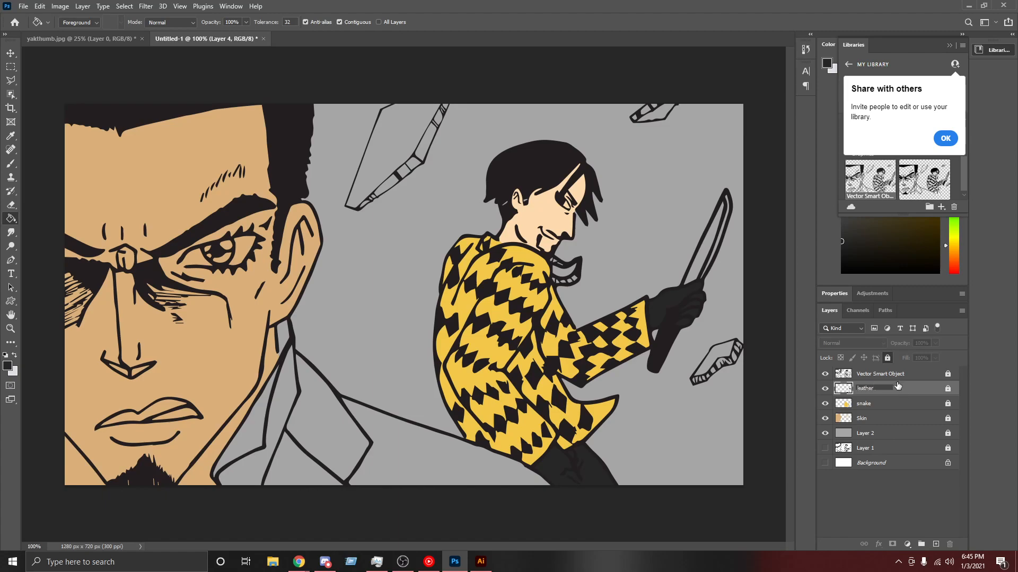
left_click(873, 516)
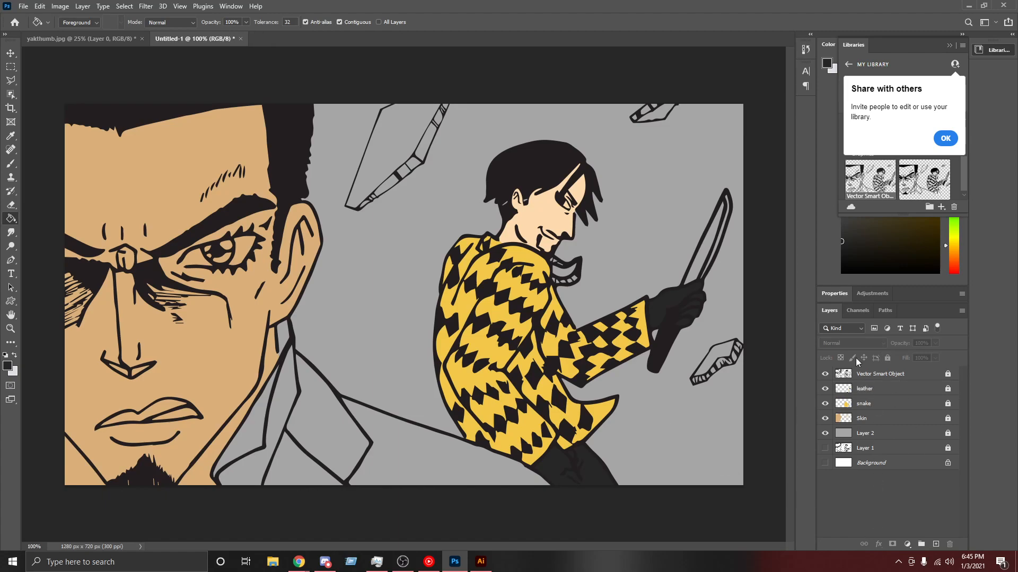
Step: On a new layer just below the line art, outline the large man's blazer, including collar and shoulder, with the Polygonal Lasso
left_click(935, 544)
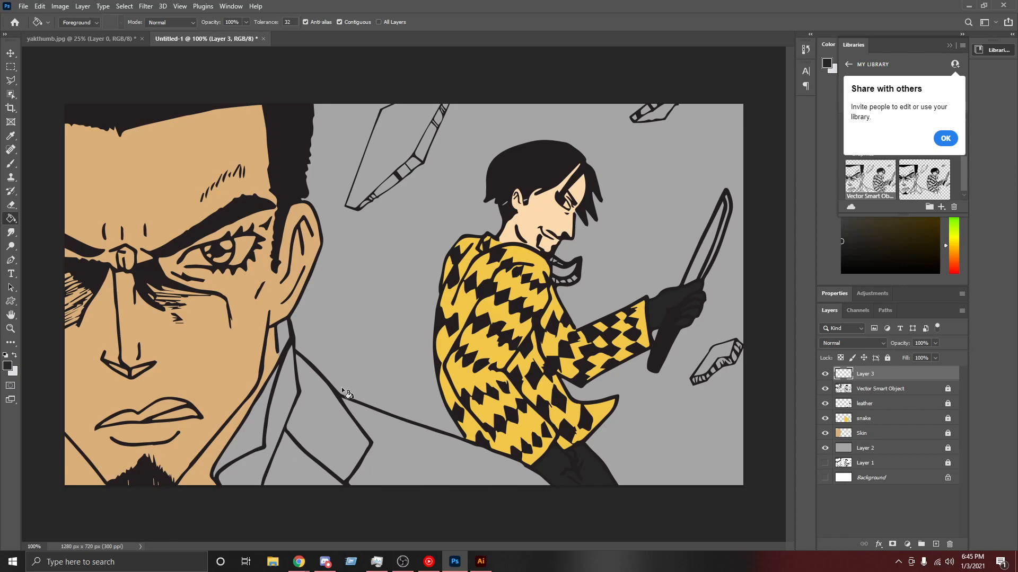
left_click_drag(887, 379, 879, 397)
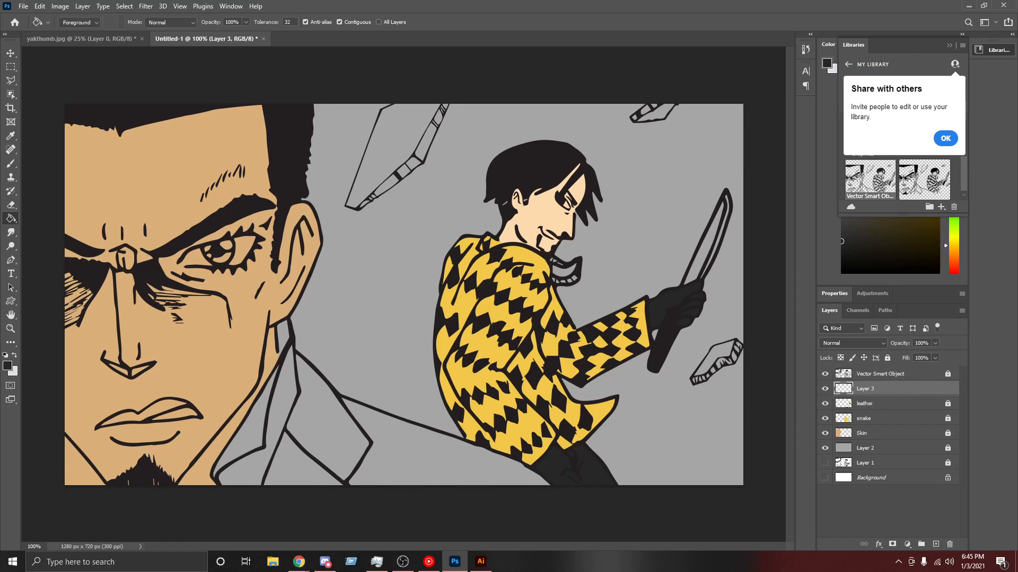
left_click(11, 80)
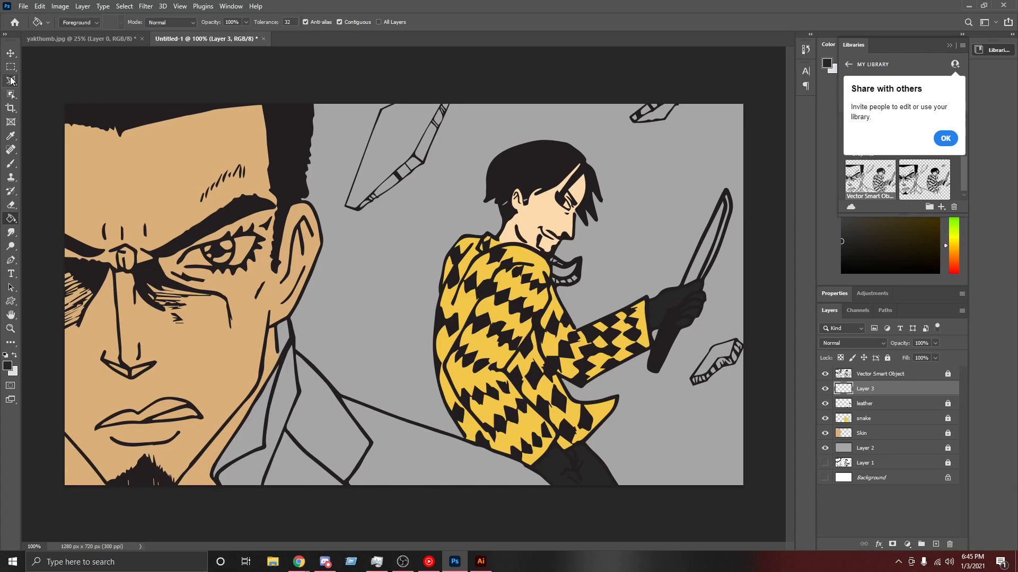
left_click(261, 492)
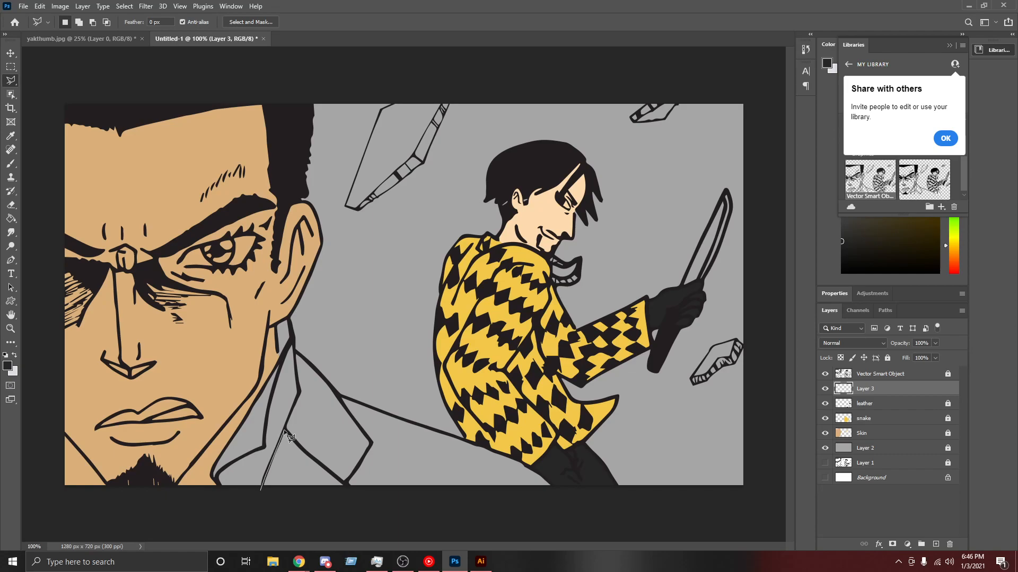
left_click(300, 389)
left_click(340, 395)
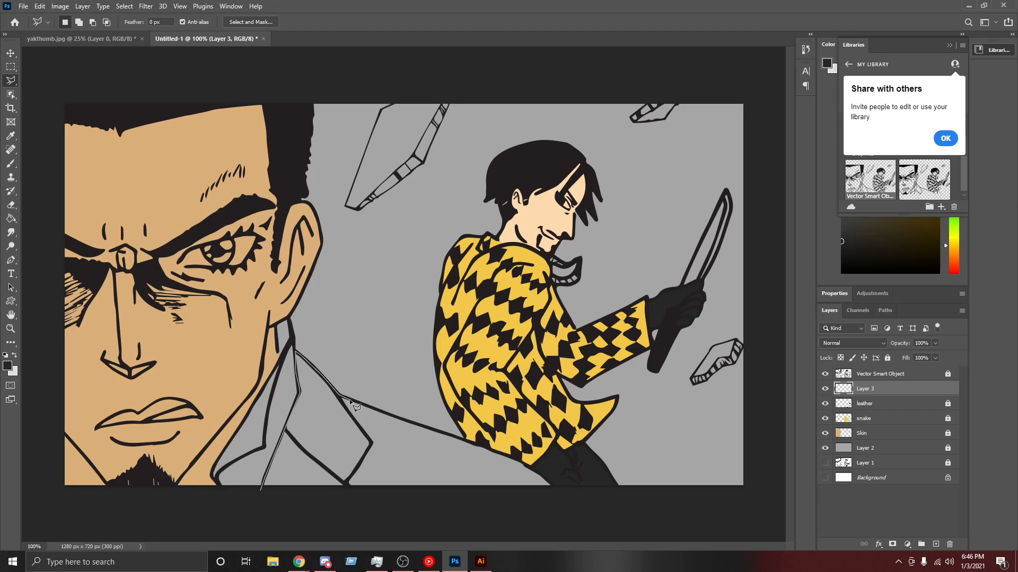
left_click(518, 460)
left_click(562, 496)
left_click(262, 493)
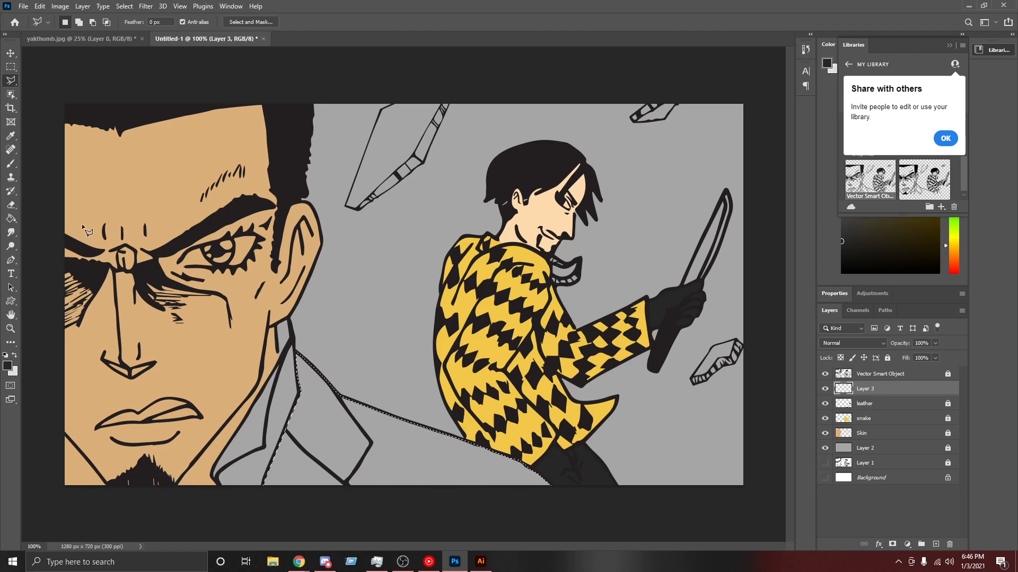
Step: Set the foreground color to light grey #bfbfbf, fill the selected blazer with it and deselect
left_click(11, 136)
left_click(386, 262)
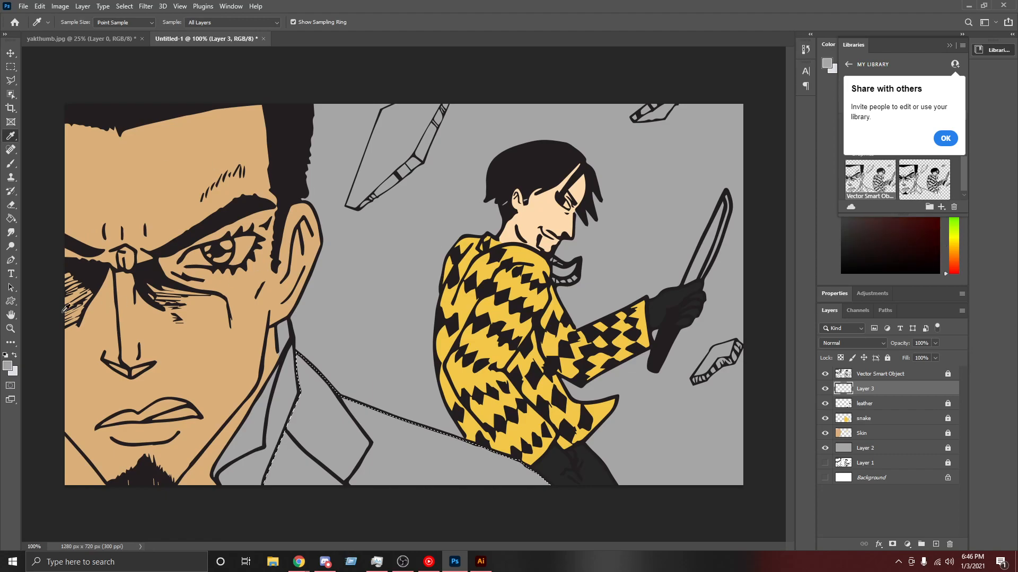
left_click(8, 367)
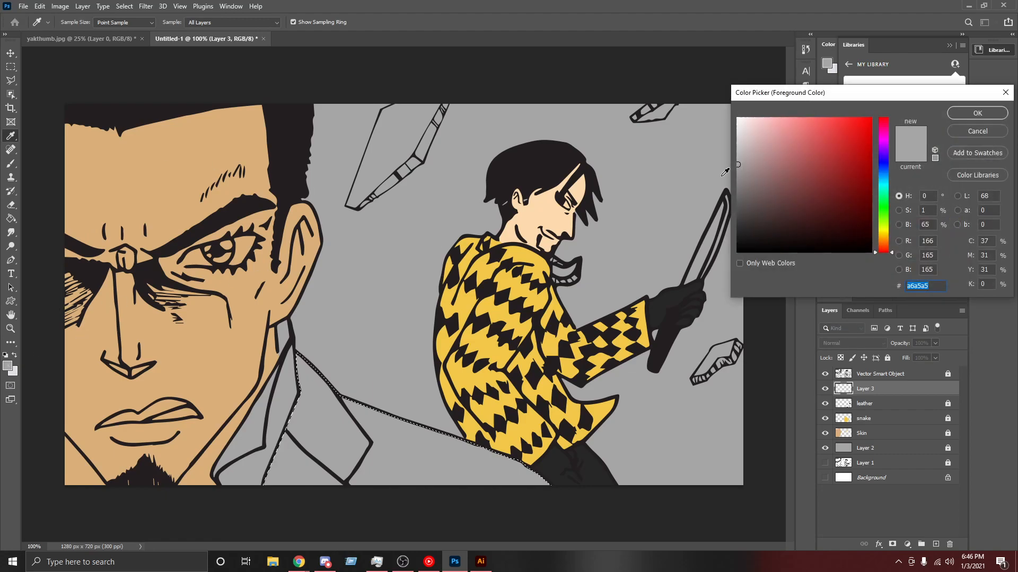
left_click(737, 156)
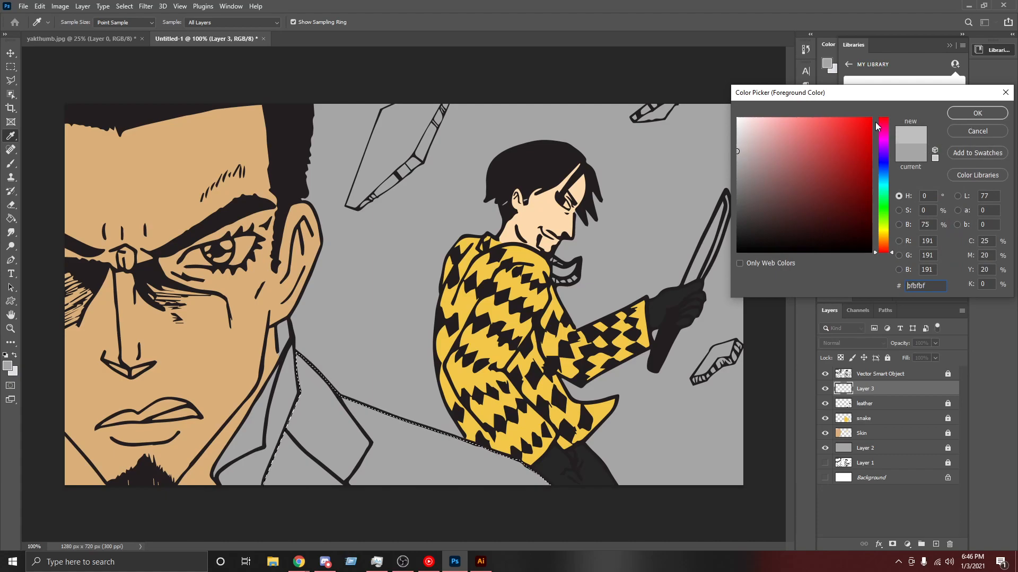
left_click(977, 113)
key("g")
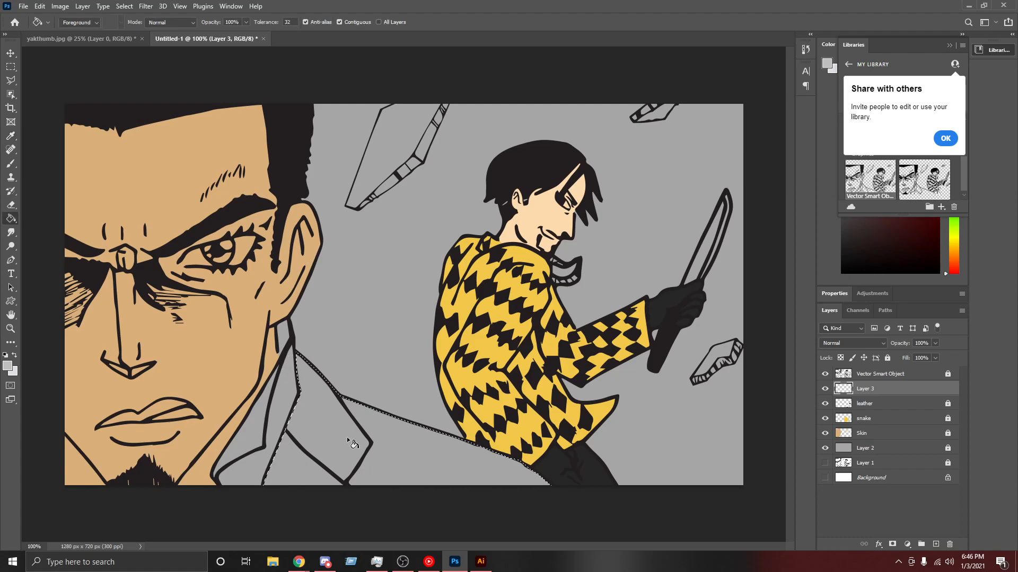
left_click(336, 431)
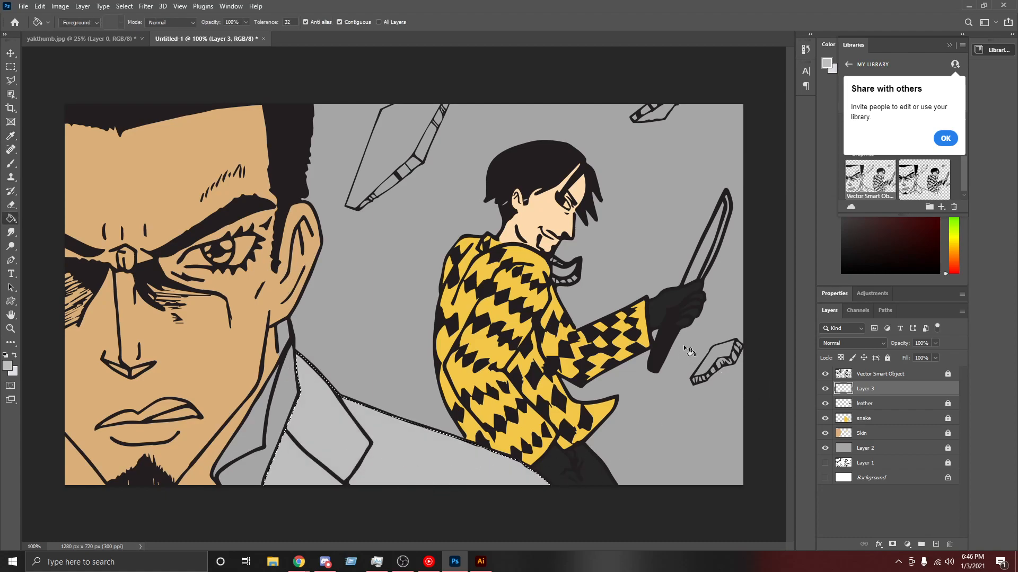
key("ctrl+d")
Step: Rename the light grey clothing layer blazer and lock it
double_click(867, 389)
type("blazer")
key("Return")
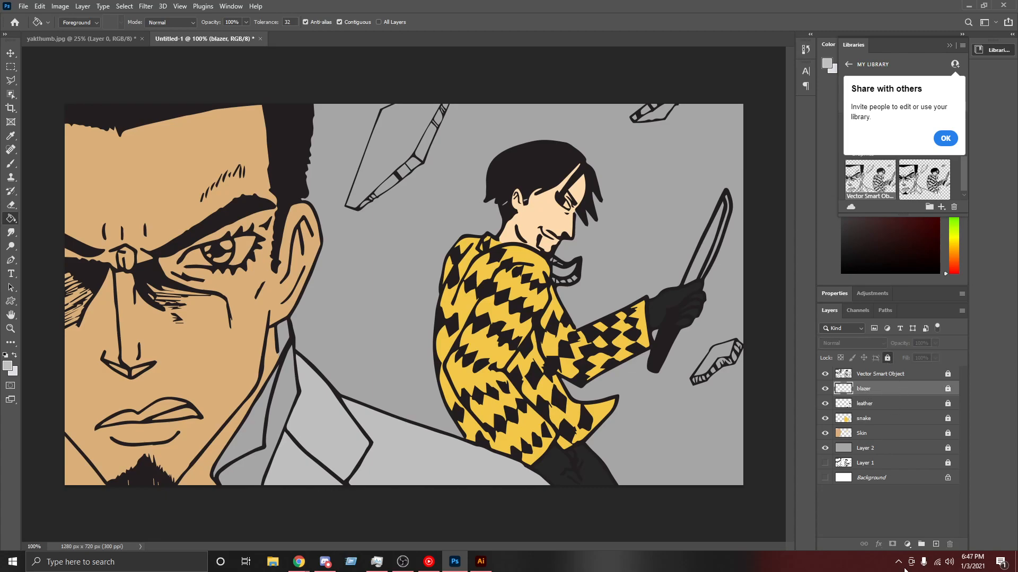
Step: On a new layer just below the line art, outline the large man's shirt collar with the Polygonal Lasso
left_click(936, 544)
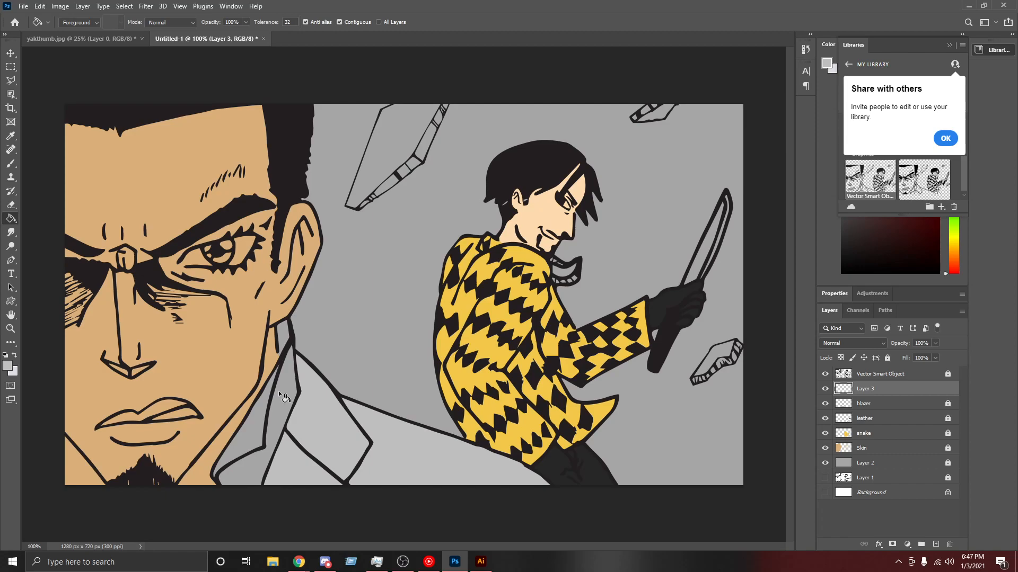
left_click(10, 79)
left_click(277, 360)
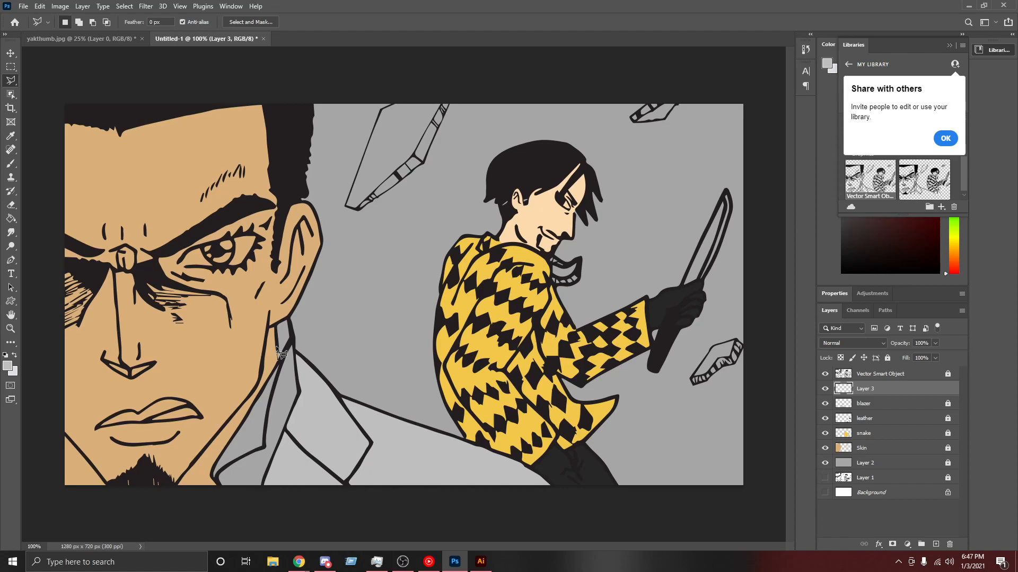
left_click(287, 318)
left_click(211, 476)
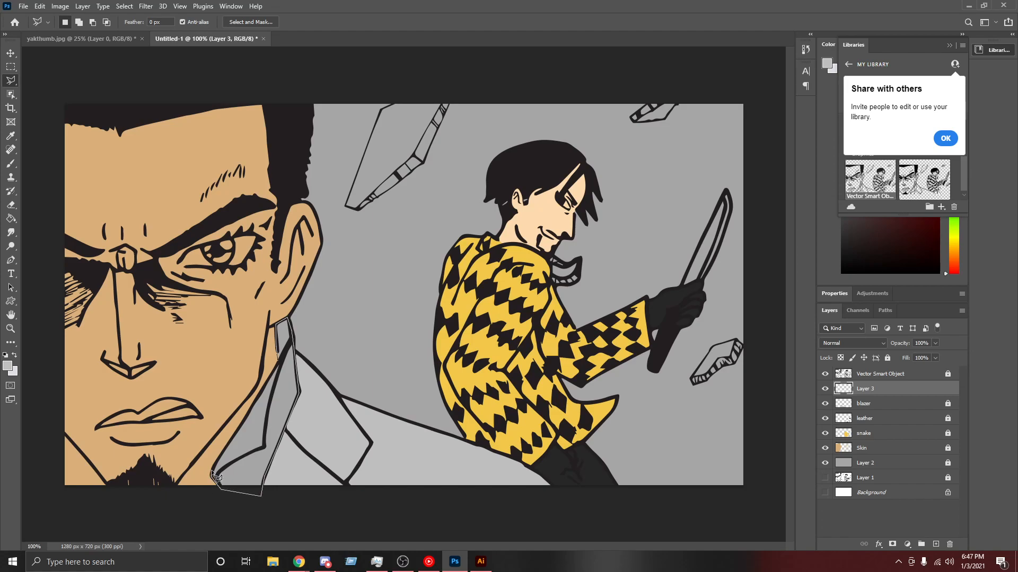
left_click(280, 364)
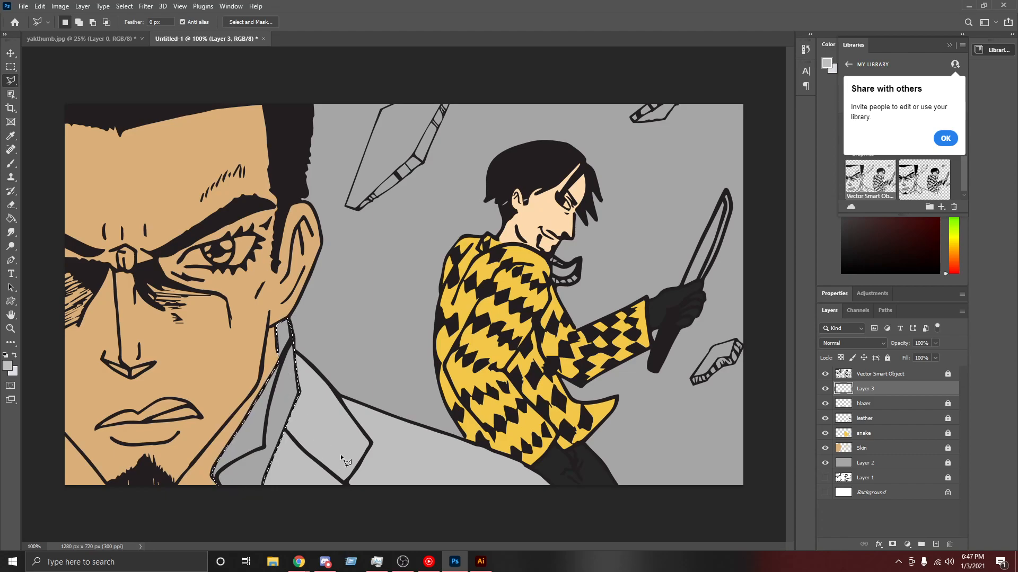
Step: Set the foreground color to bright red #c71414 and fill the selected shirt collar with it
left_click(8, 365)
left_click(858, 147)
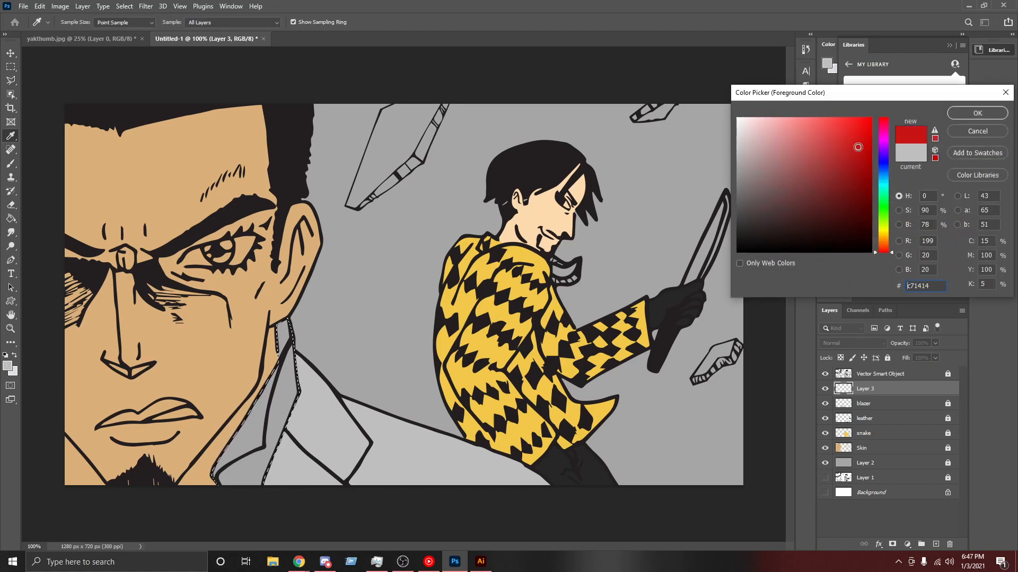
left_click(973, 113)
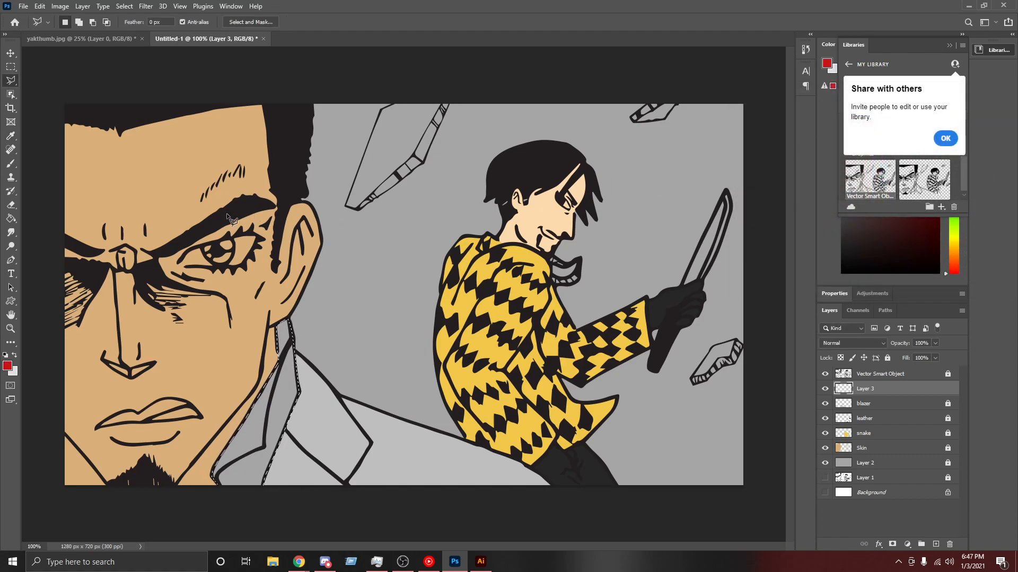
key("r")
key("g")
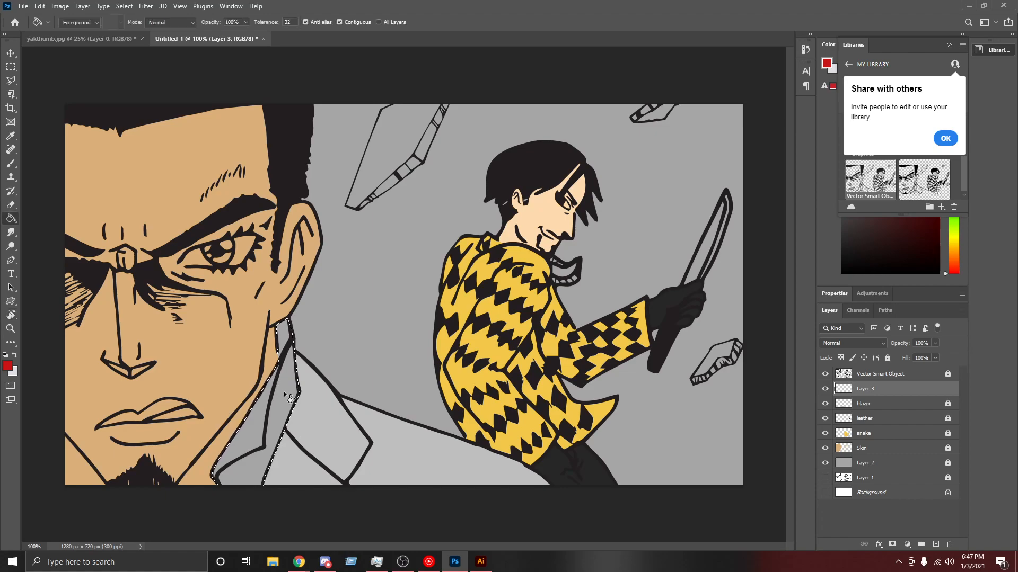
left_click(284, 392)
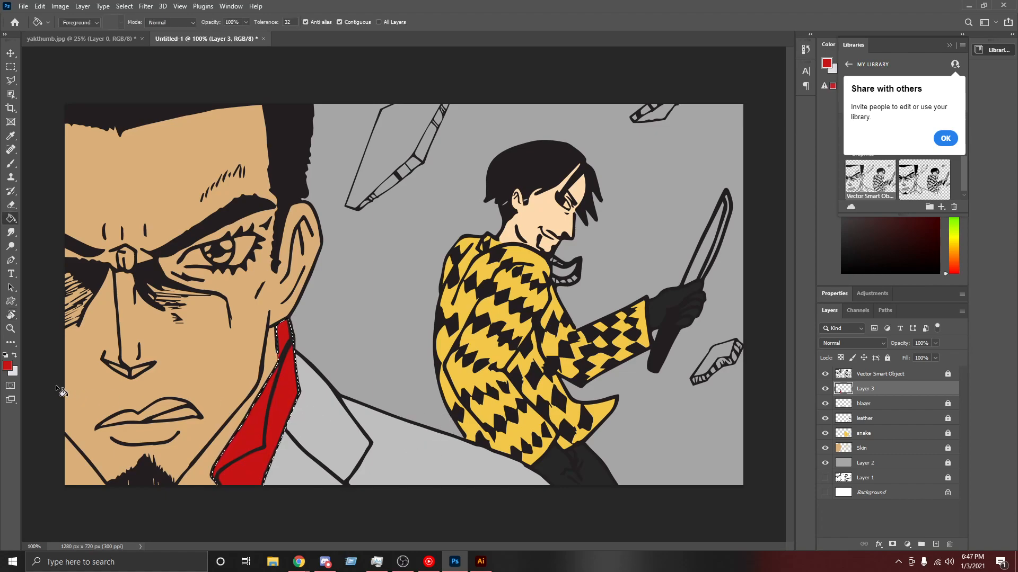
Step: Change the foreground color to dark red #740909 and refill the selected shirt collar
left_click(7, 366)
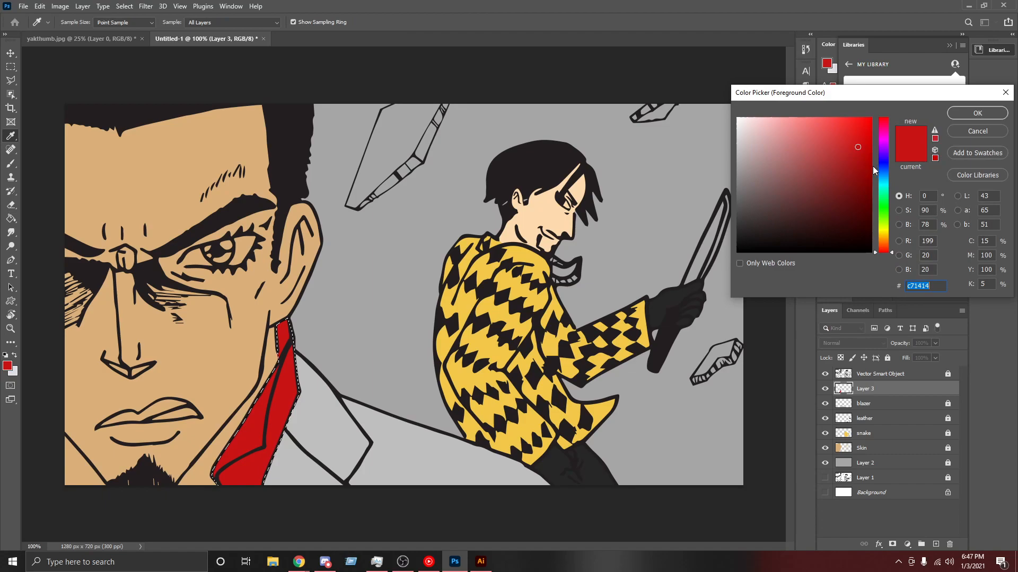
left_click_drag(850, 215, 858, 189)
left_click(977, 113)
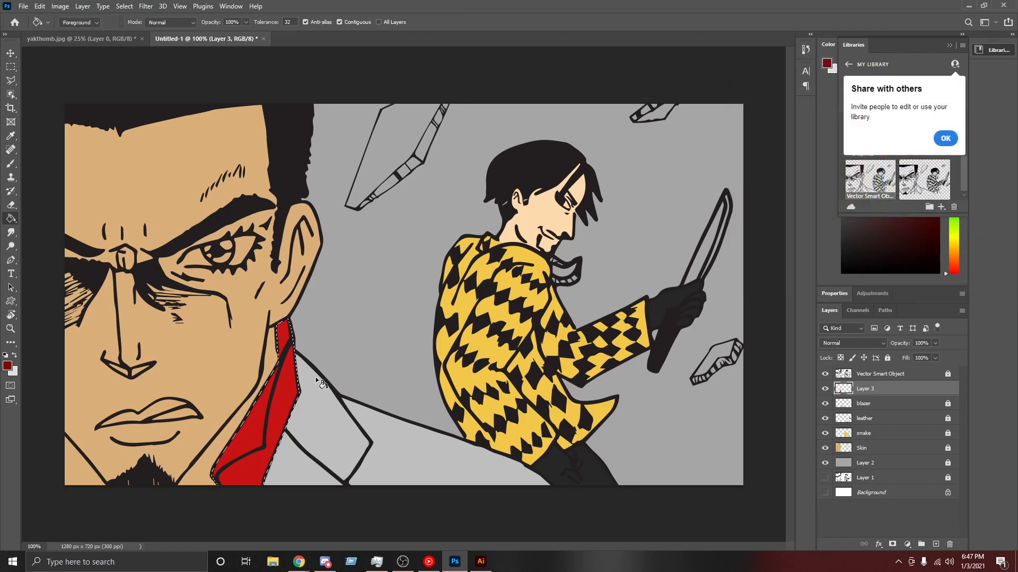
left_click(286, 398)
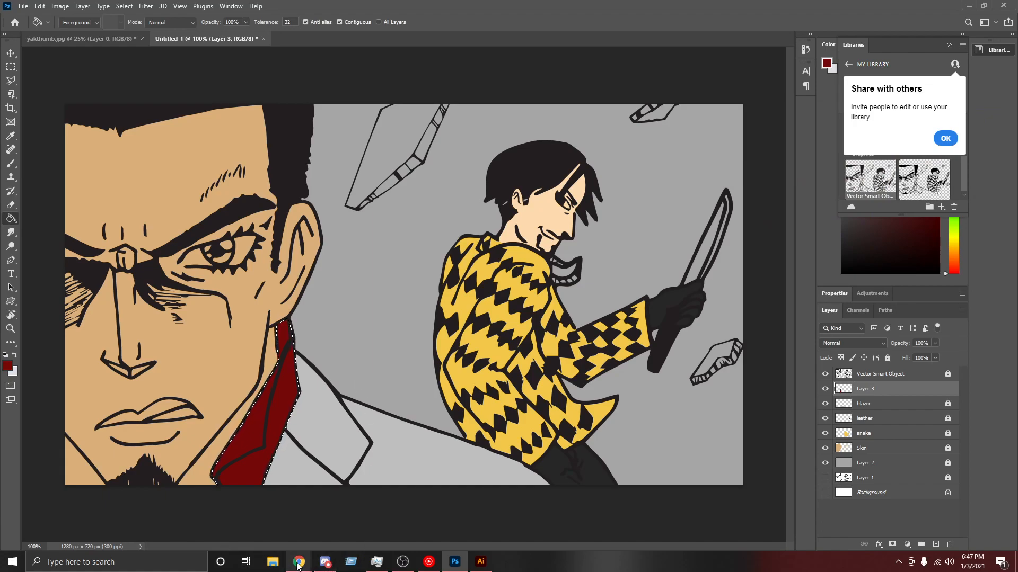
Step: Switch to Chrome to check the shirt color in the Kazuma Kiryu reference images, and return to Photoshop
left_click(295, 497)
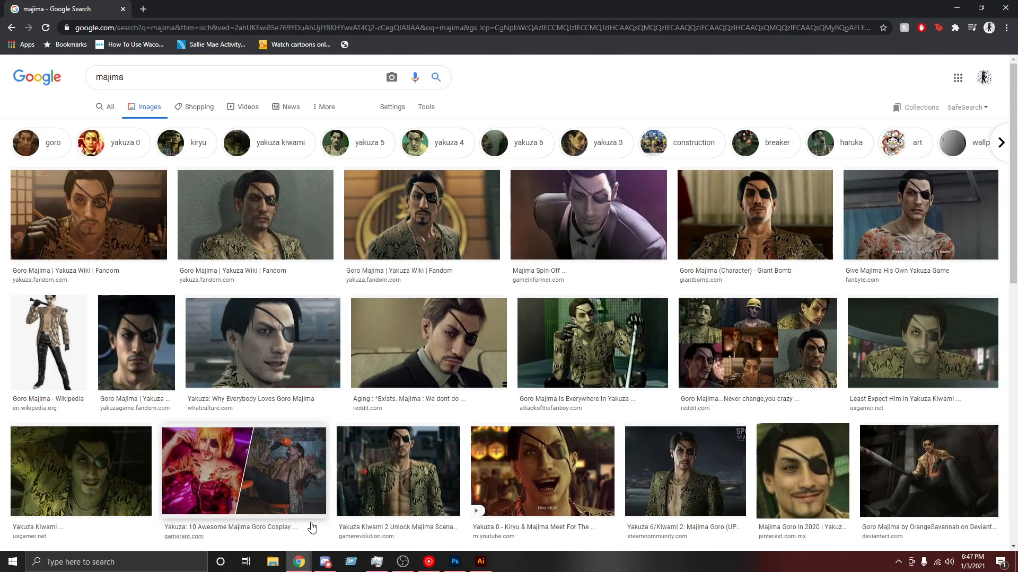
left_click(15, 31)
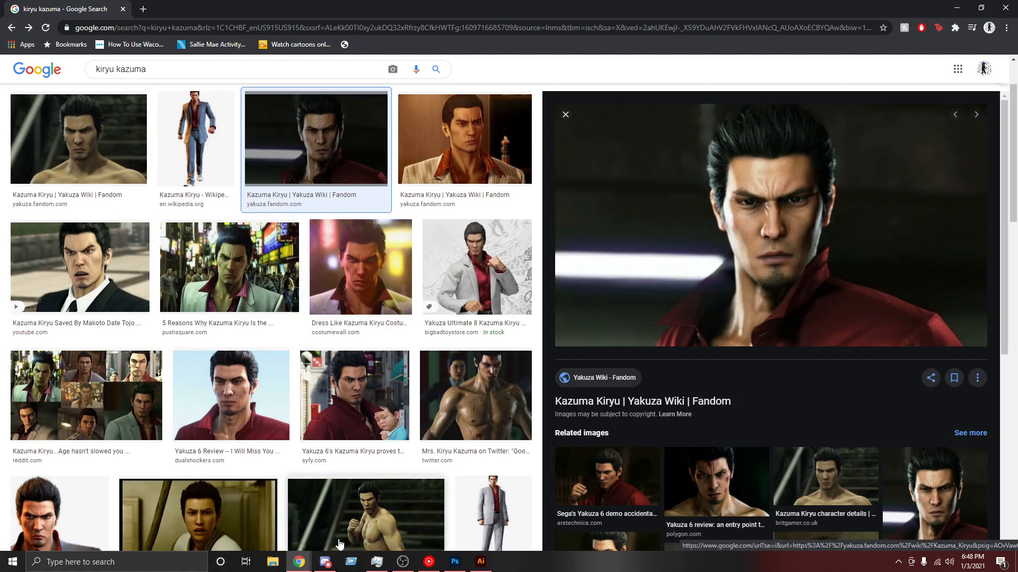
left_click(480, 563)
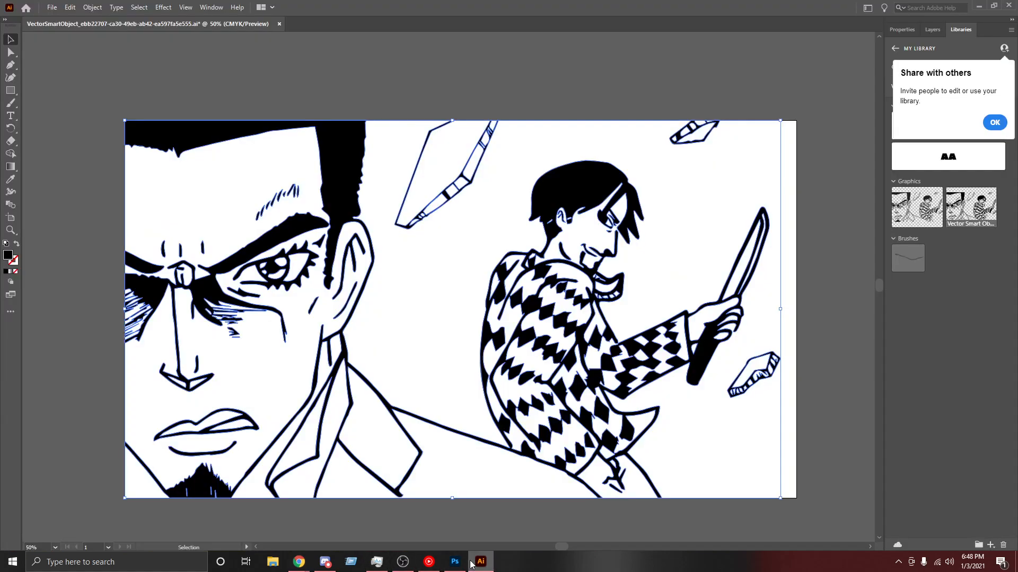
left_click(454, 563)
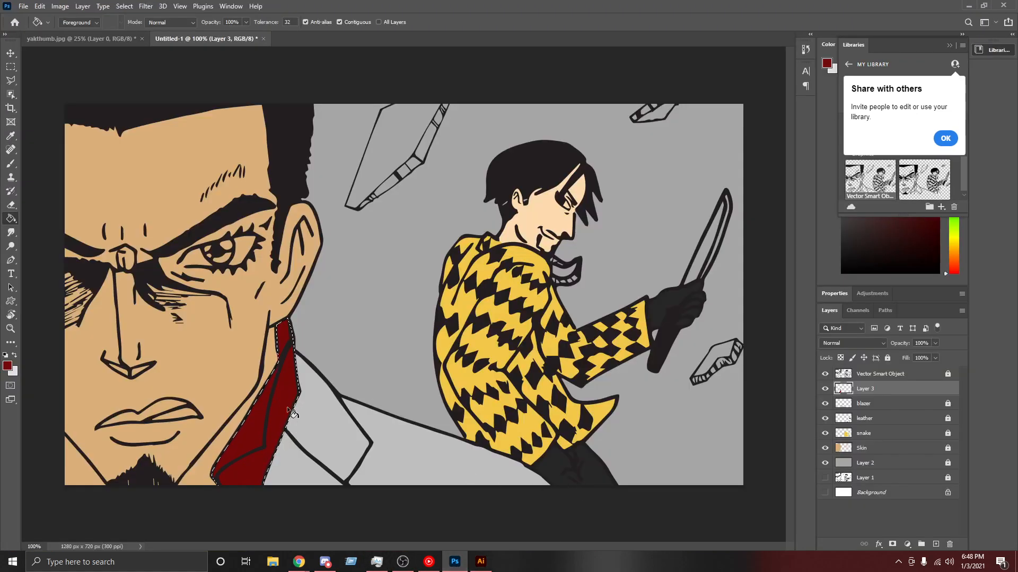
Step: Set the foreground color to a slightly more muted dark red, refill the selected shirt collar and deselect
left_click(7, 366)
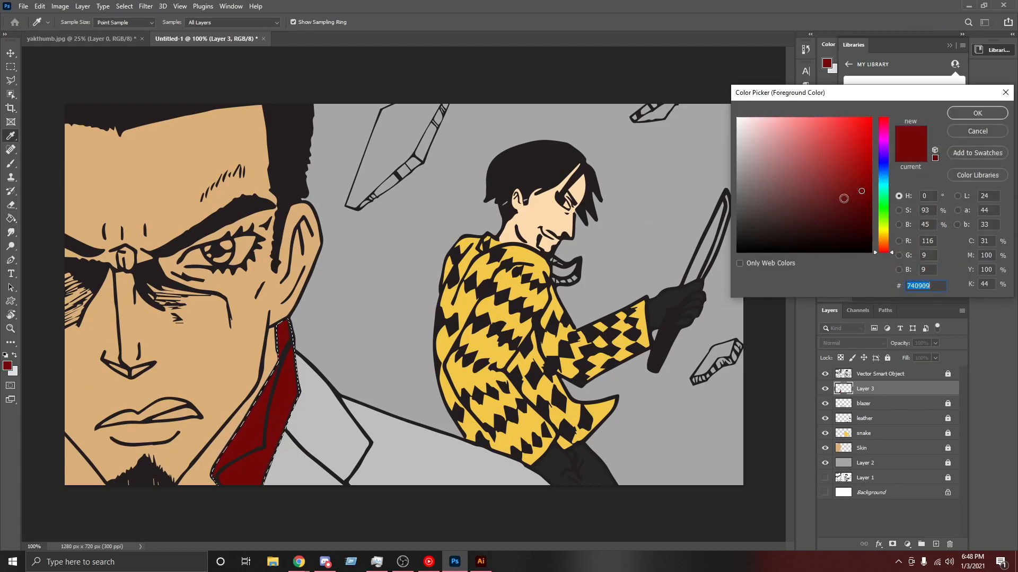
left_click(825, 185)
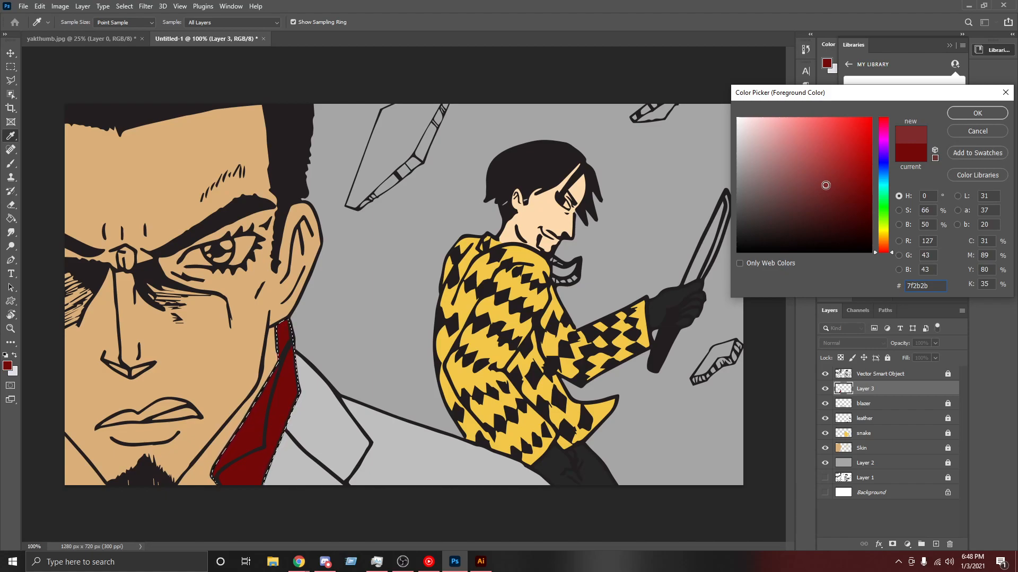
left_click_drag(841, 192, 843, 194)
left_click(974, 111)
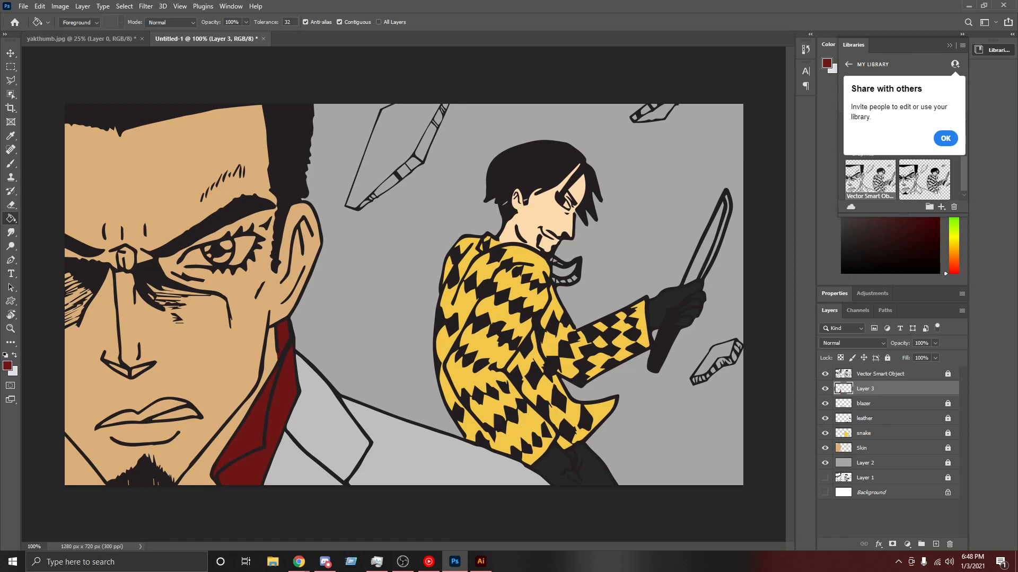
Step: Lock the dark red collar layer and rename it shirt
left_click(888, 358)
double_click(865, 389)
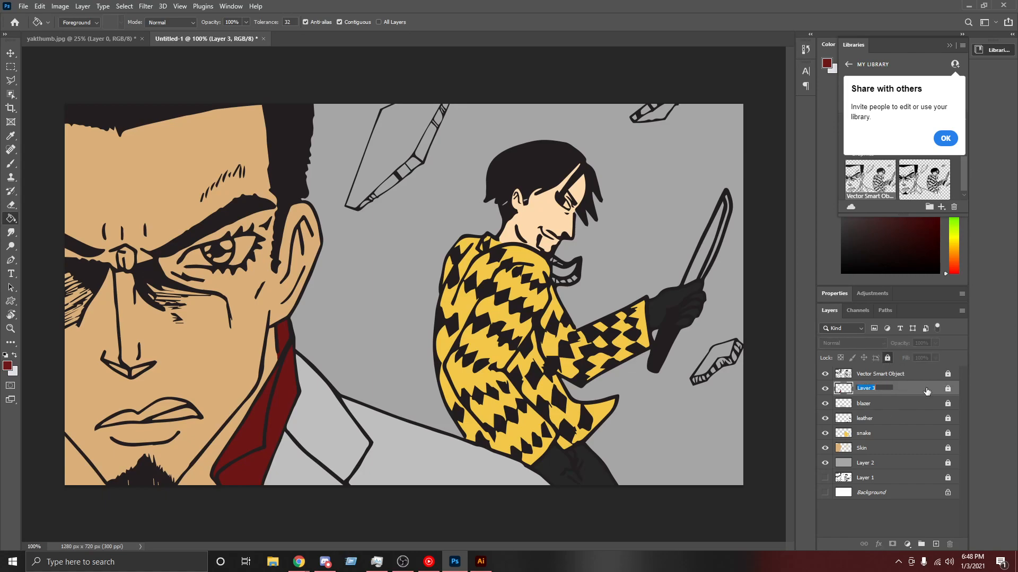
type("shirt")
Step: On a new layer just below the line art, outline the upper strip of the smaller man's necklace with the Polygonal Lasso
left_click(935, 544)
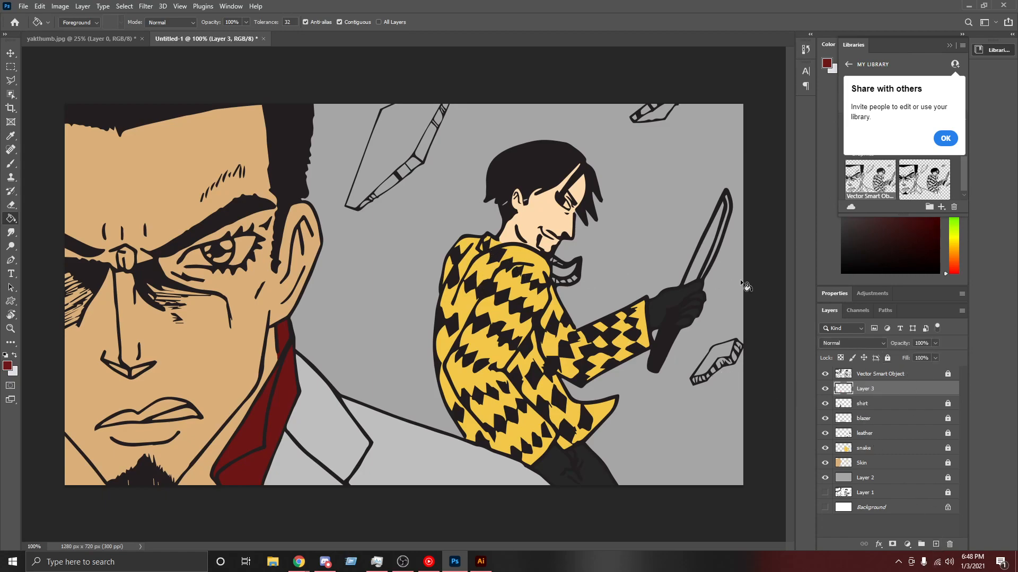
key("ctrl+plus")
key("ctrl+plus")
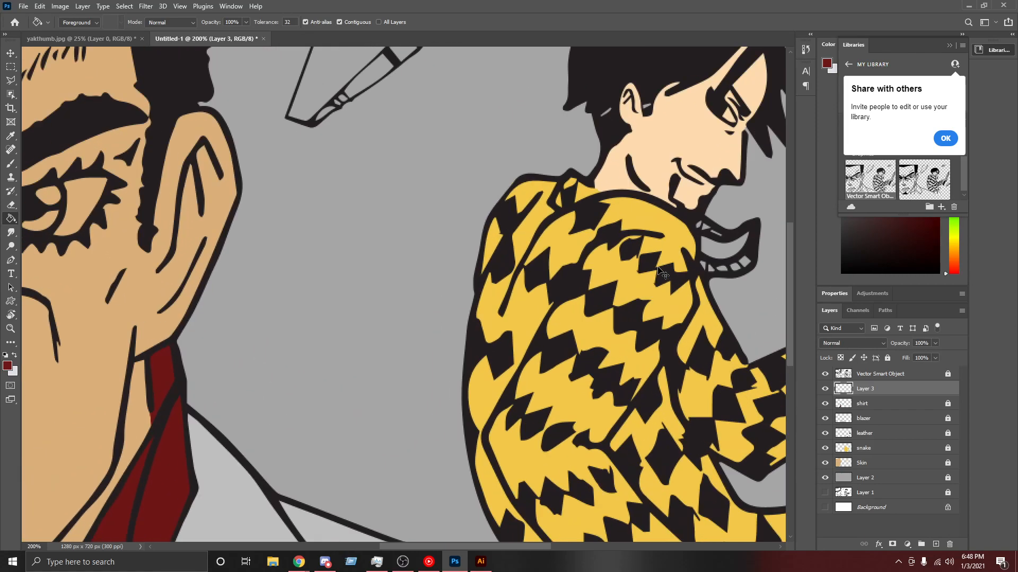
left_click_drag(446, 545, 555, 548)
scroll(408, 313, "up", 2)
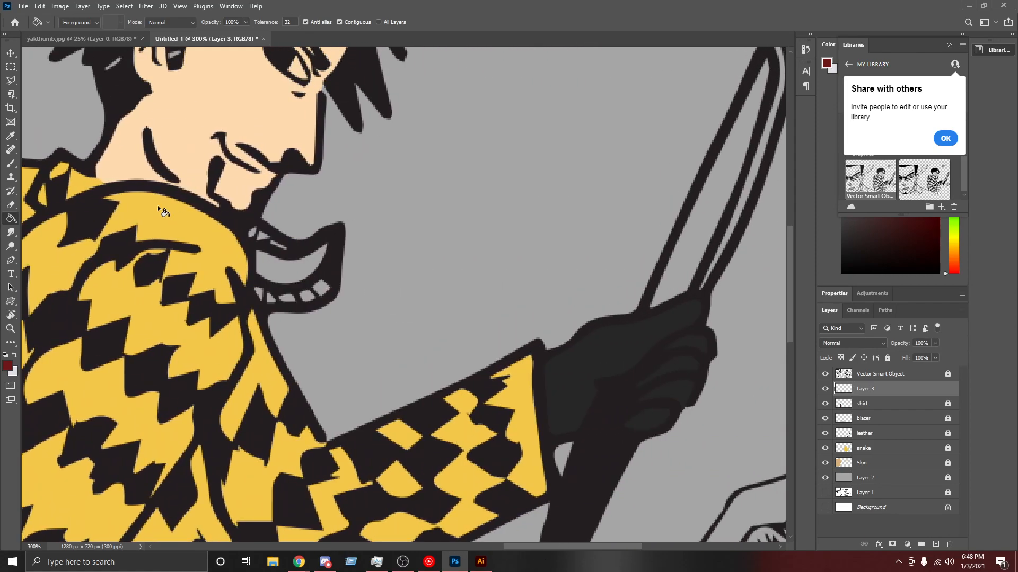
left_click(11, 81)
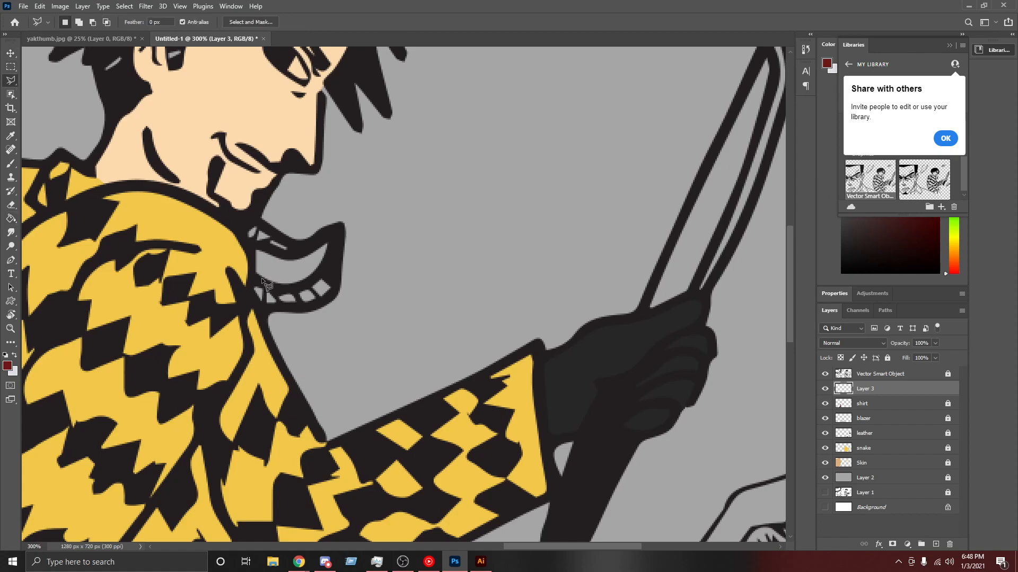
left_click(257, 222)
left_click(302, 246)
left_click(291, 255)
left_click(250, 245)
Step: Add the lower segmented strip of the necklace to the selection with the Polygonal Lasso
left_click(256, 277, "shift")
left_click(300, 288)
left_click(324, 269)
left_click(338, 281)
left_click(333, 298)
left_click(265, 310)
left_click(258, 287, "shift")
Step: Fill the selected necklace strips with golden yellow #ffcb3d and change the foreground color to lighter yellow #fbd161
left_click(826, 63)
mouse_move(891, 237)
left_mouse_down()
mouse_move(880, 228)
mouse_move(885, 236)
left_mouse_up()
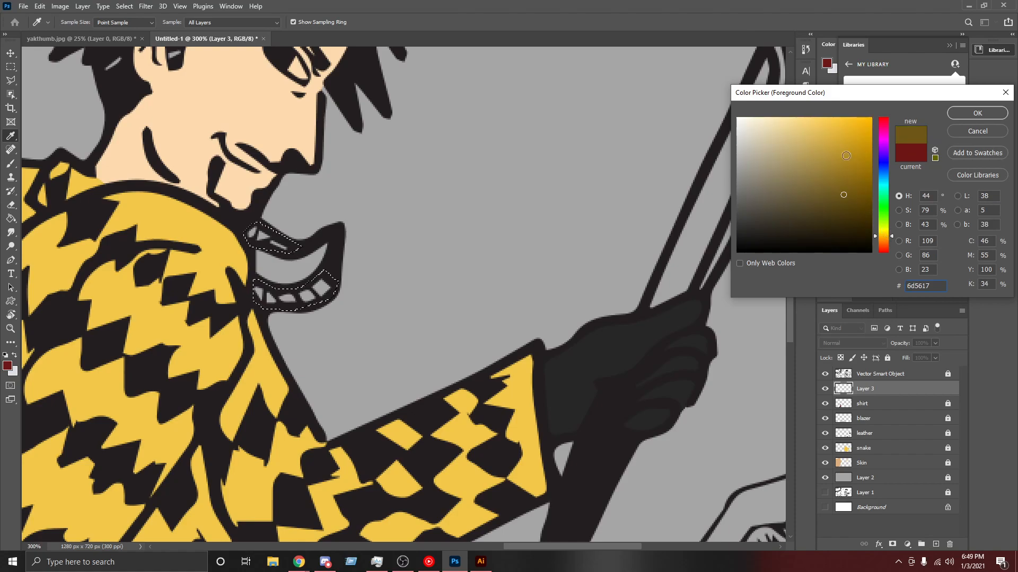
left_click_drag(846, 135, 856, 121)
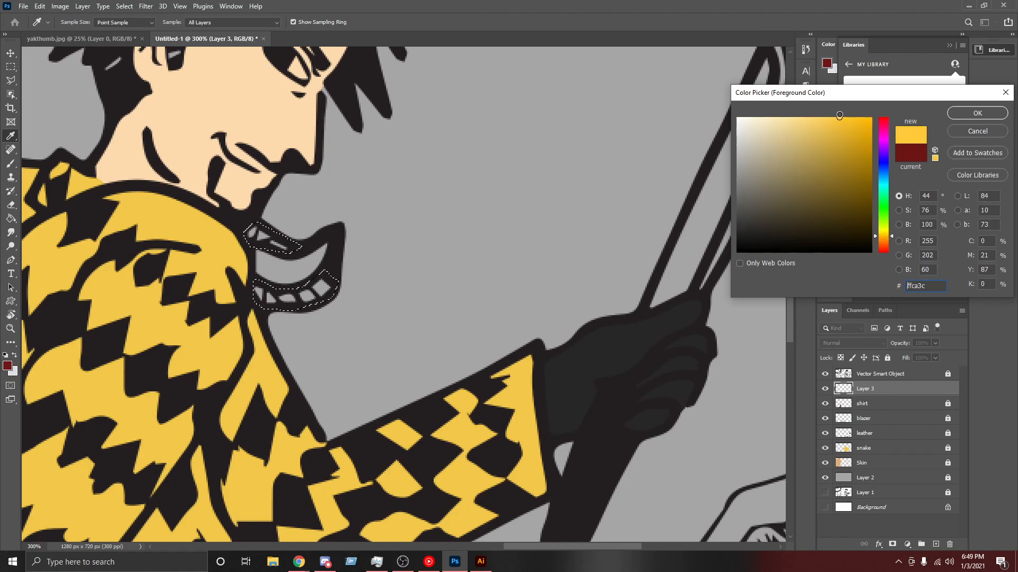
left_click(977, 113)
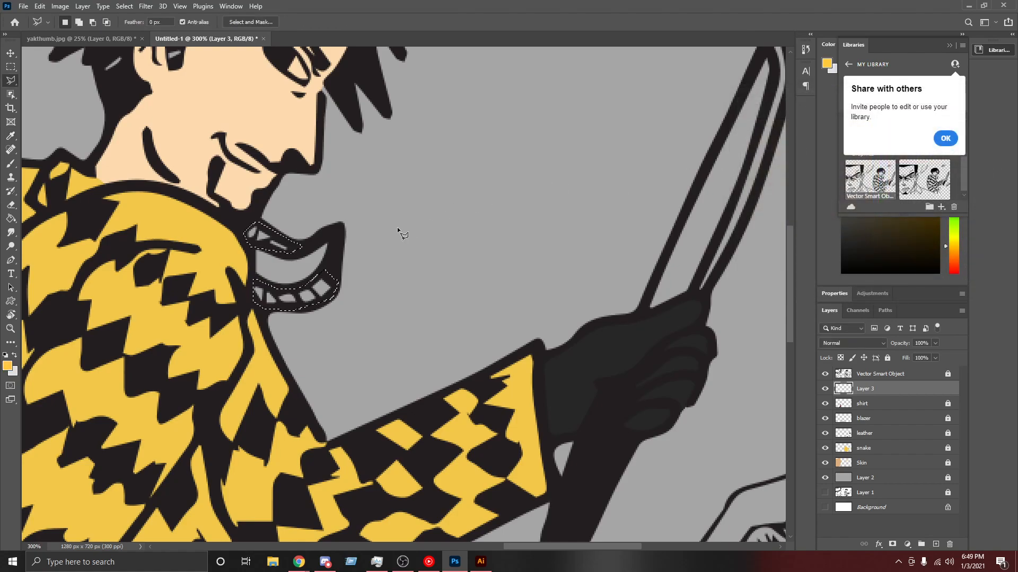
key("g")
left_click(261, 234)
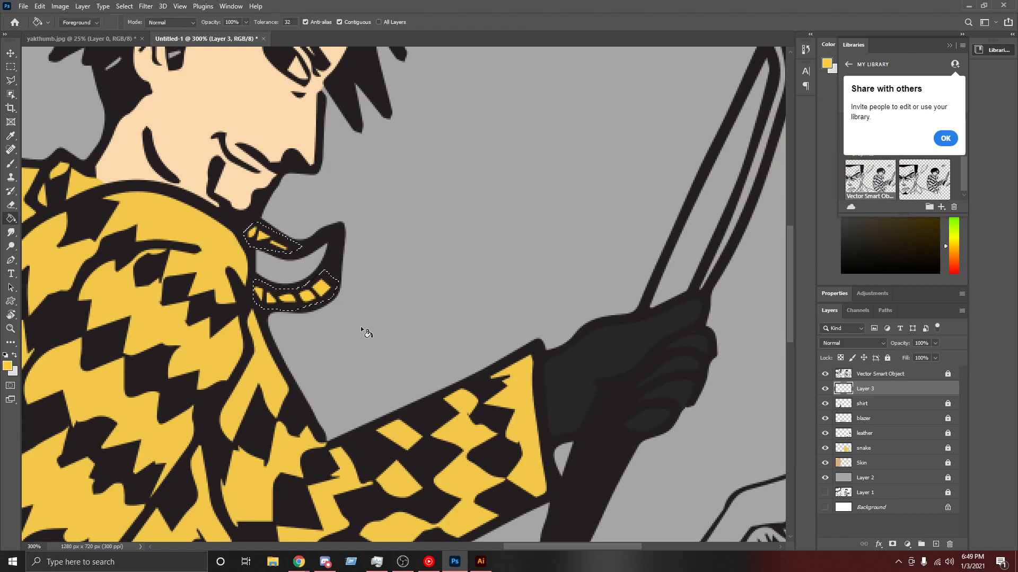
left_click(8, 366)
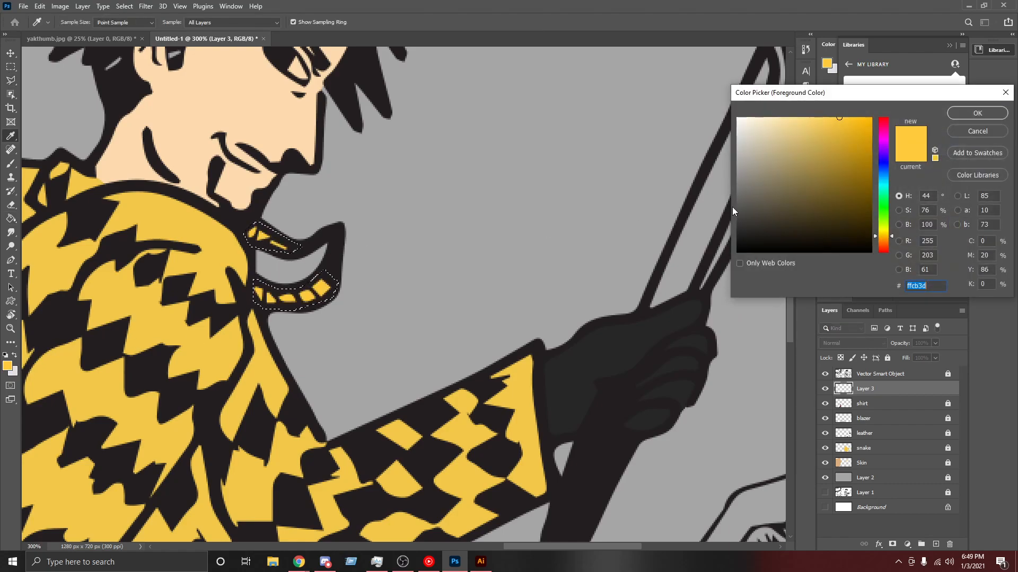
left_click(977, 113)
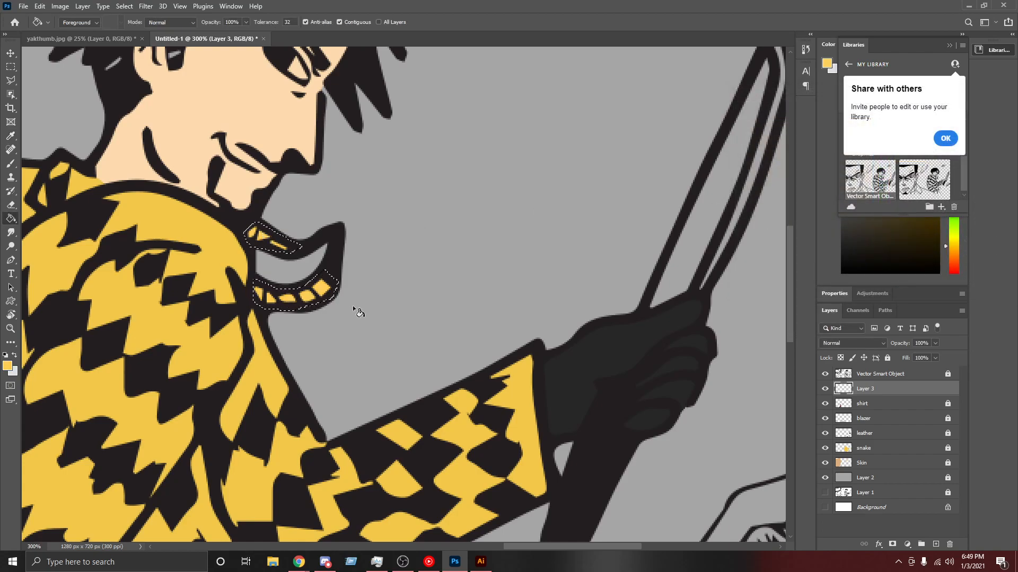
Step: Set the foreground color to saturated yellow #ffd014, fill the selected necklace strips with it and deselect
left_click(7, 366)
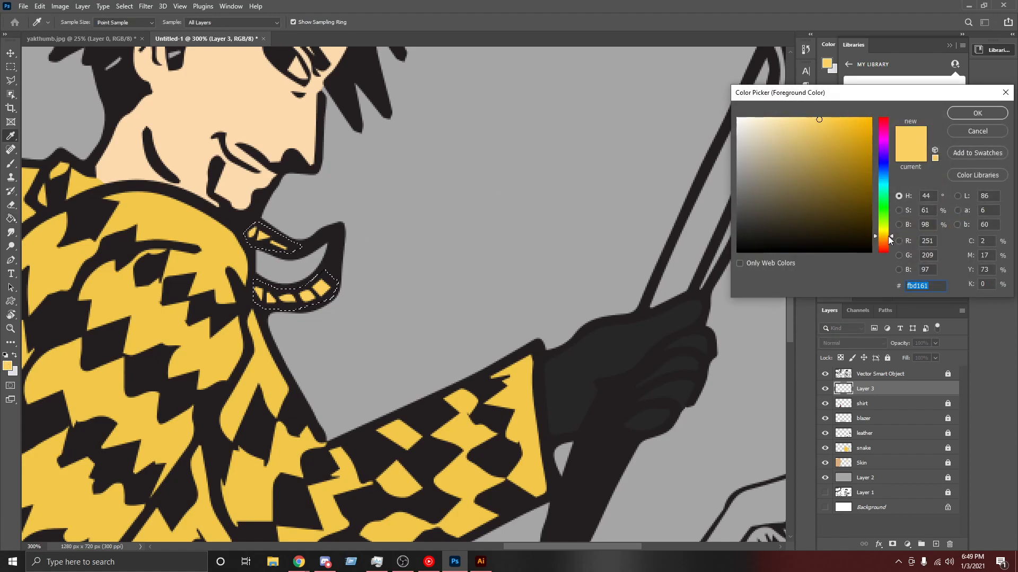
left_click(883, 237)
left_click(885, 234)
left_click(861, 117)
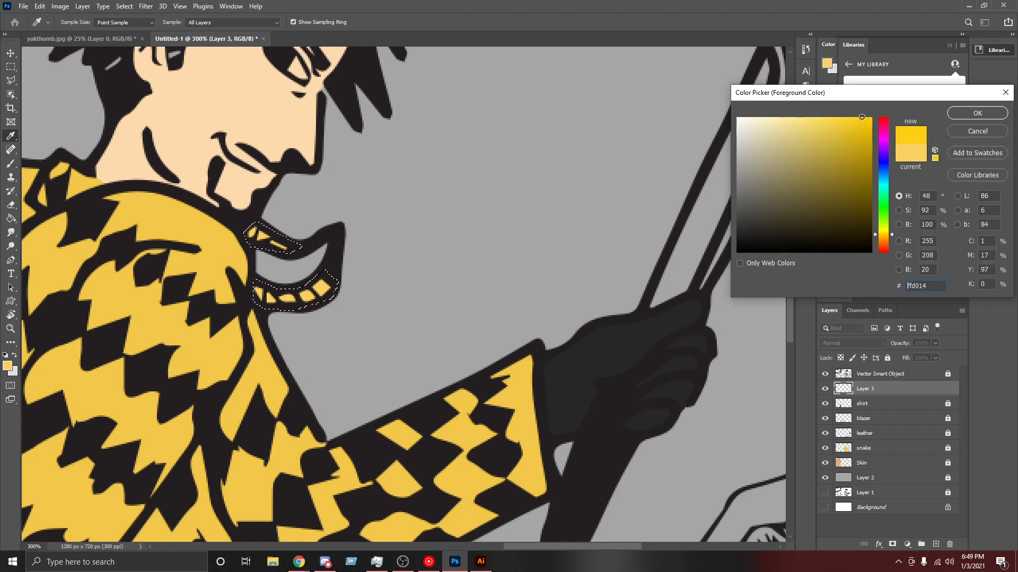
key("Return")
key("g")
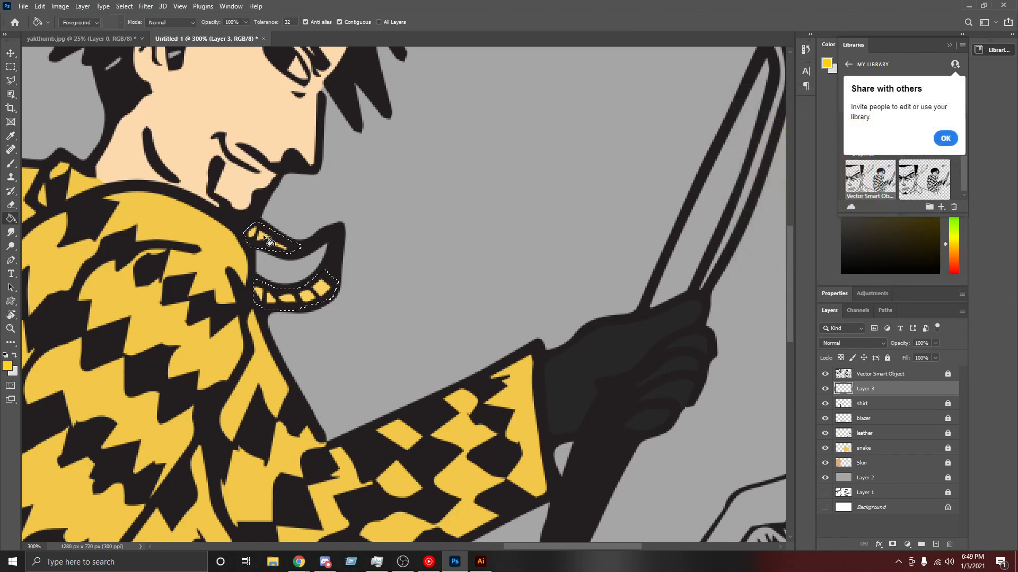
left_click(297, 302)
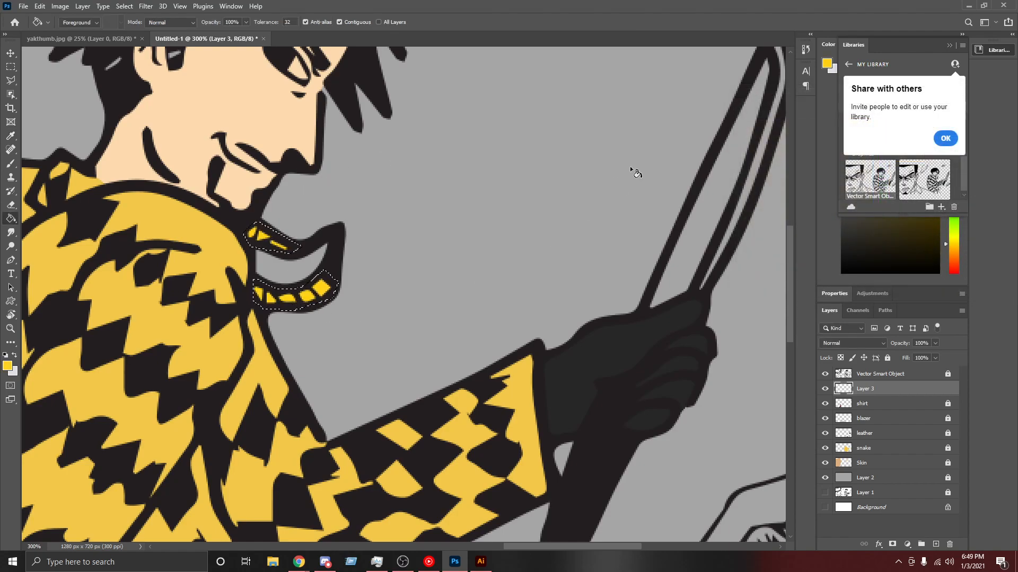
key("ctrl+d")
Step: Rename the yellow strip layer necklace and lock it
key("ctrl+minus")
key("ctrl+minus")
key("ctrl+minus")
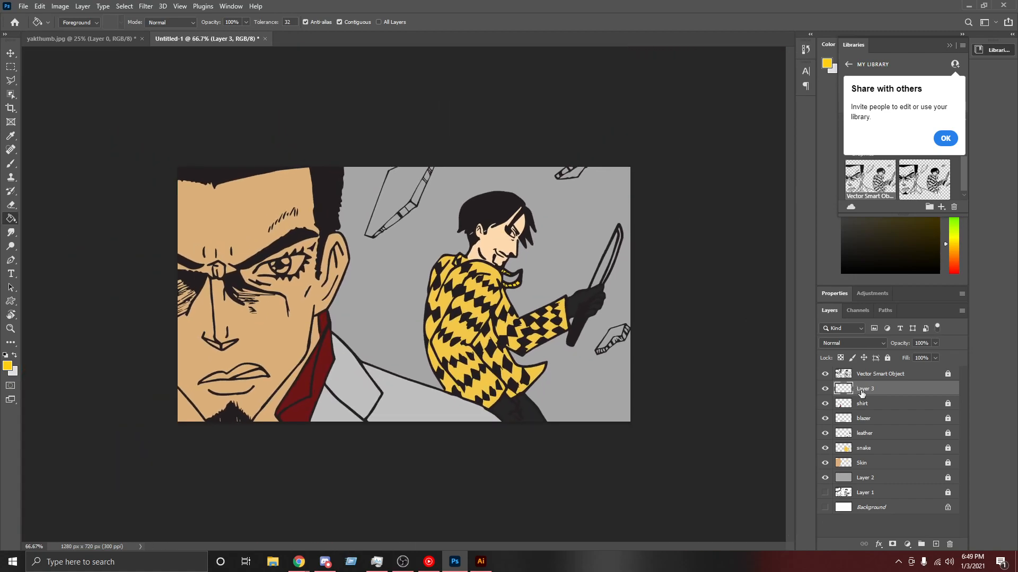
double_click(872, 389)
left_click(888, 360)
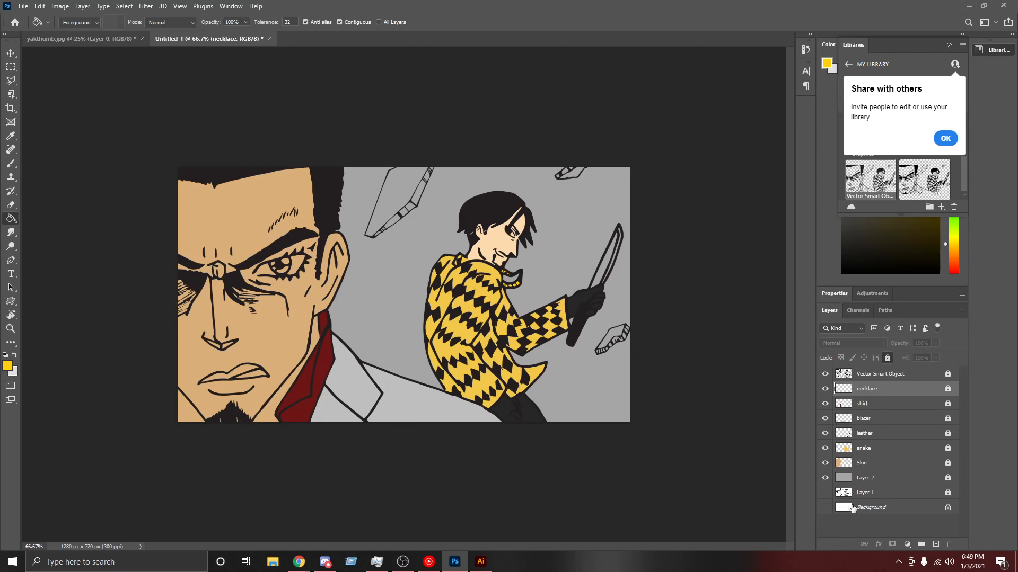
Step: Hide the solid gray Layer 2 and add a new layer above the necklace layer
left_click(824, 478)
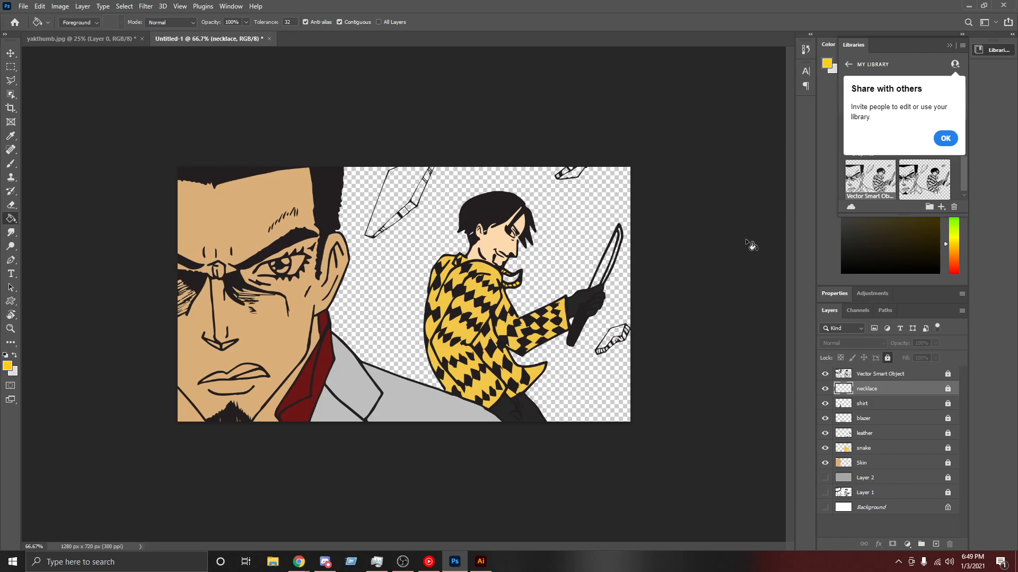
key("ctrl+plus")
key("ctrl+plus")
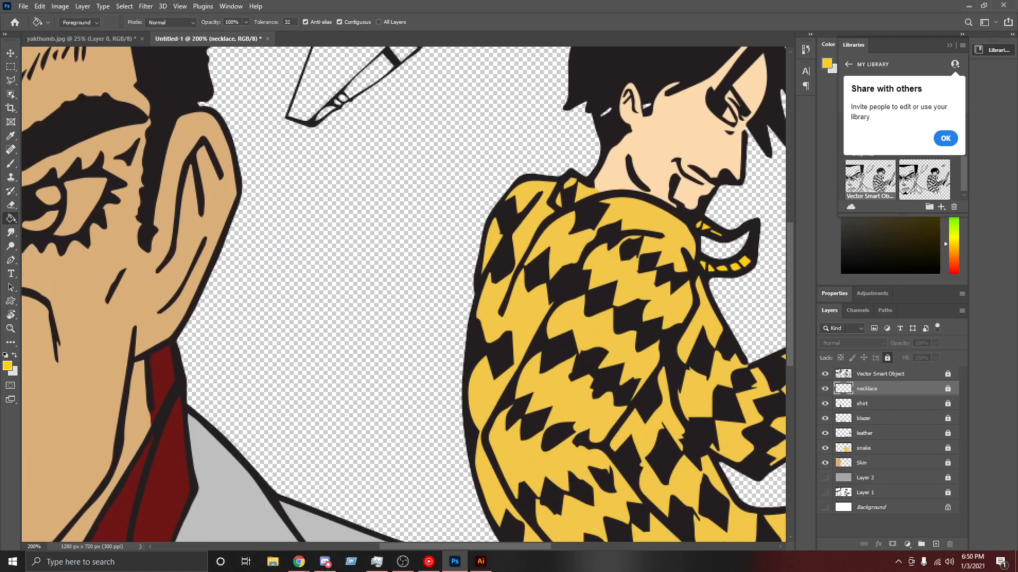
left_click_drag(403, 547, 522, 540)
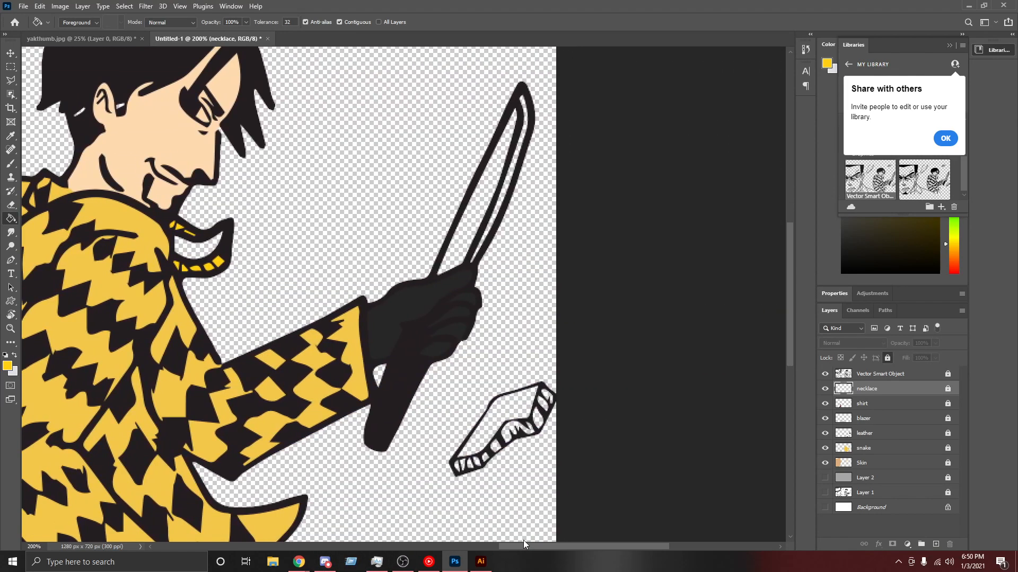
scroll(486, 295, "up", 5)
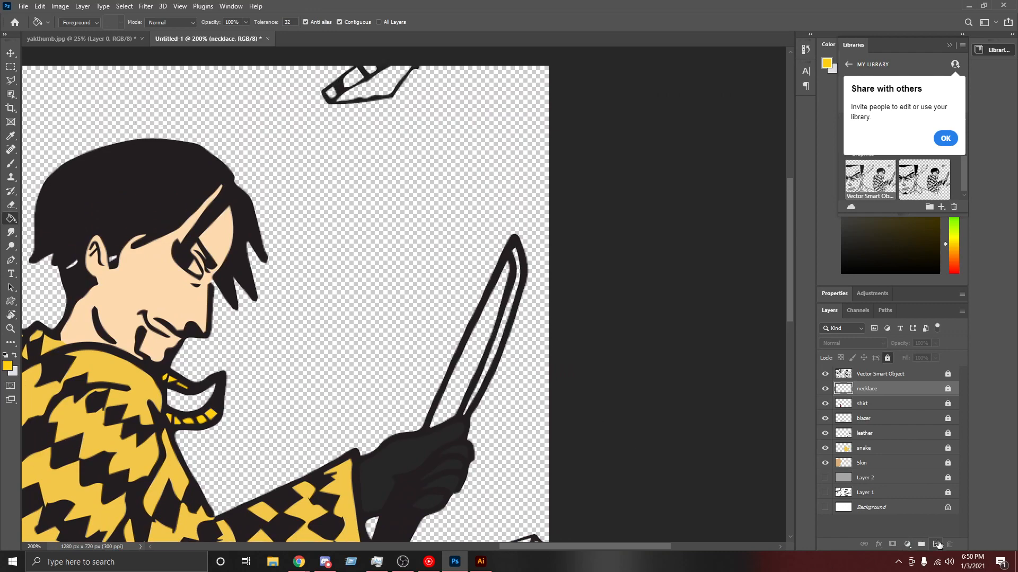
left_click(936, 544)
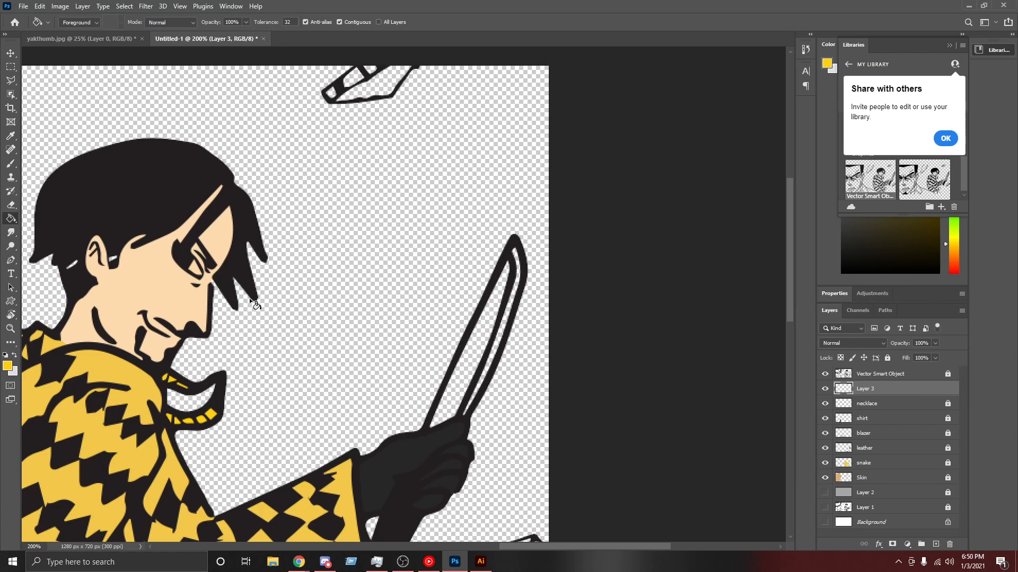
Step: Select the whole knife blade on the new layer with the Polygonal Lasso
key("l")
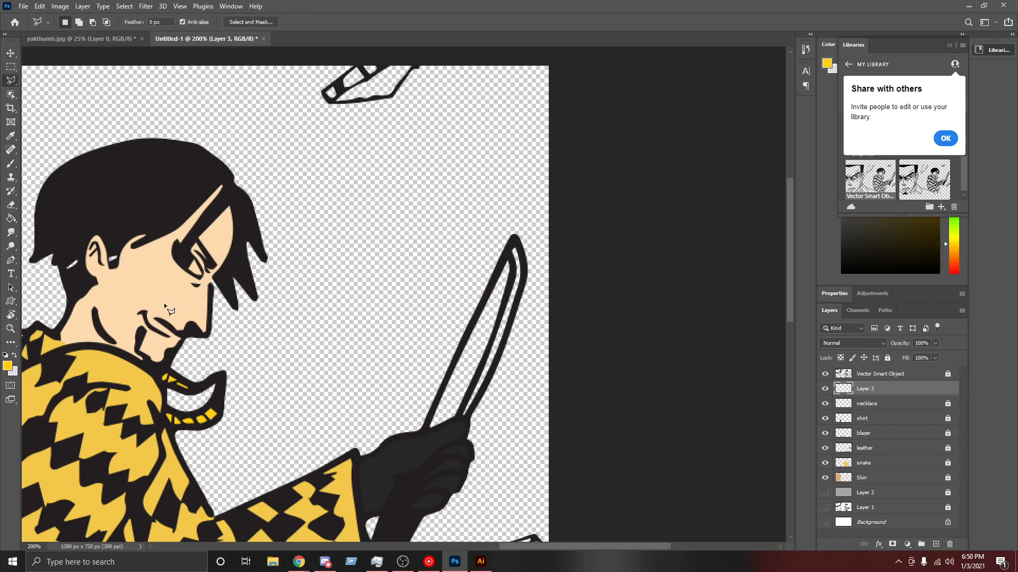
left_click(423, 430)
left_click(525, 275)
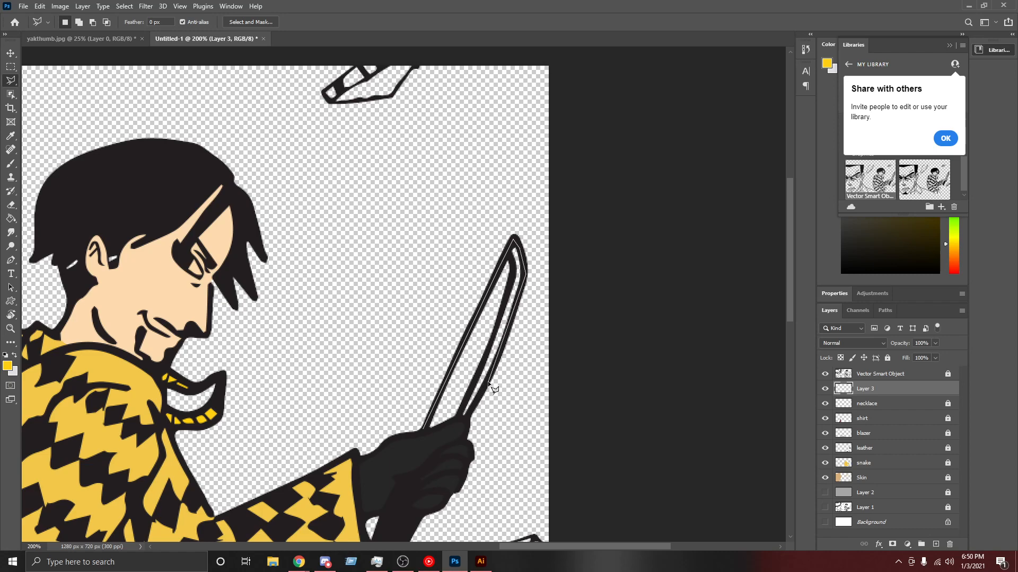
left_click(501, 358)
left_click(465, 416)
left_click(424, 430)
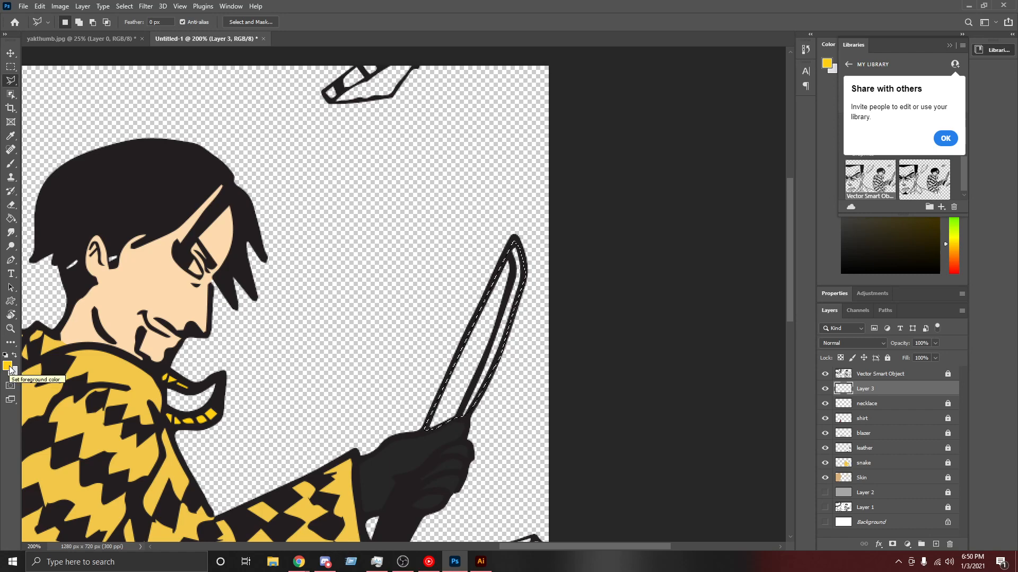
Step: Add the two small unfilled slits on either side of the smaller figure's ear to the blade selection
key("shift")
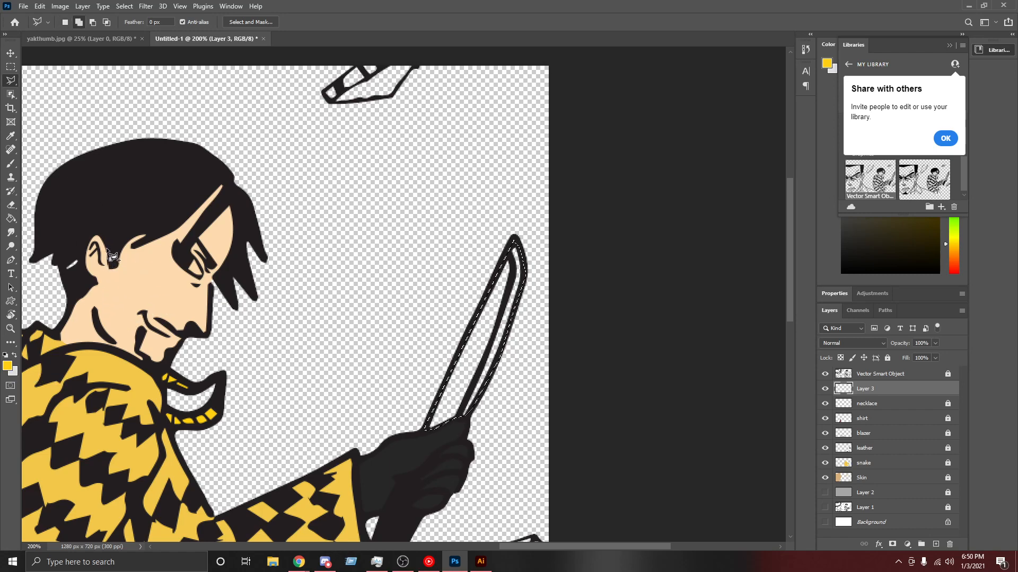
left_click(107, 248, "shift")
left_click(119, 245)
double_click(112, 268)
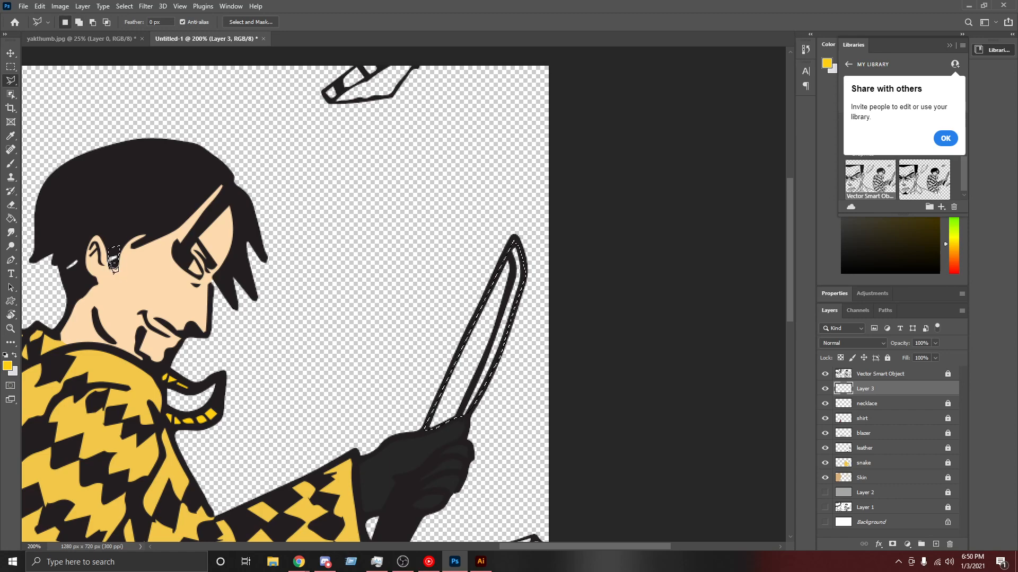
left_click(78, 267, "shift")
left_click(81, 245)
left_click(64, 257)
left_click(60, 271)
left_click(81, 271)
scroll(267, 322, "down", 1)
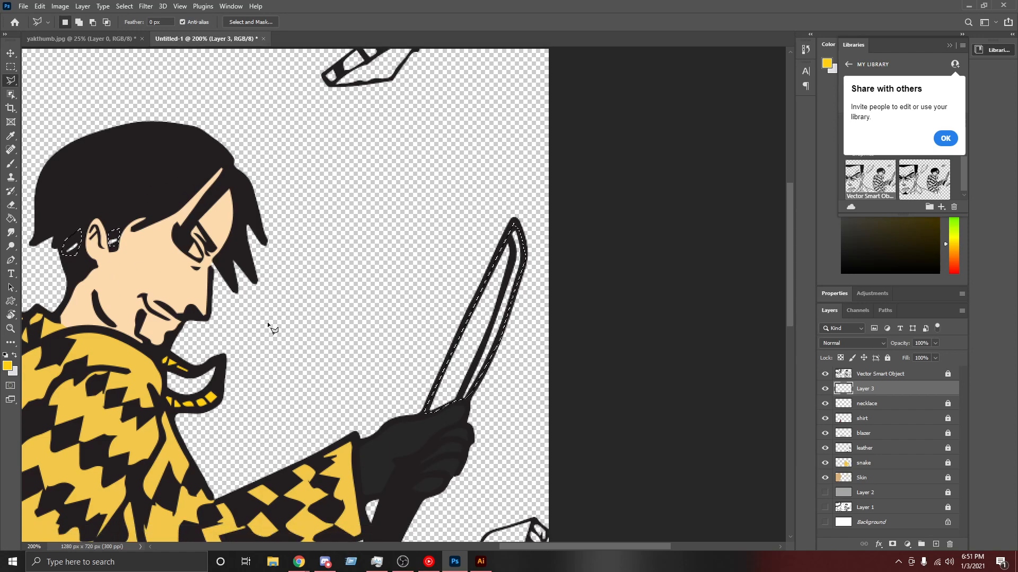
Step: Set the foreground color to gray #b8b7b5, fill the selected blade and ear slits with it and deselect
left_click_drag(537, 546, 479, 546)
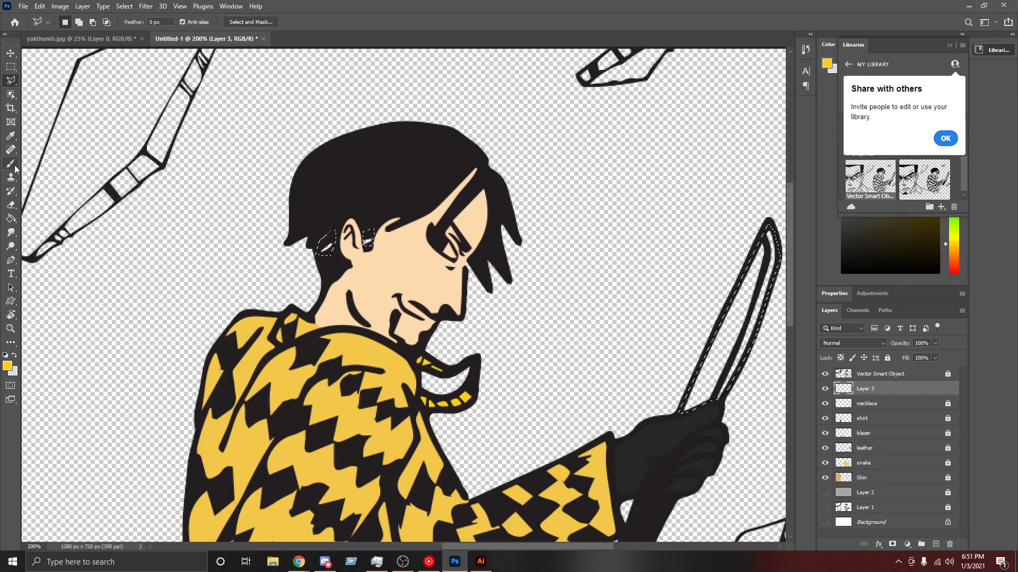
left_click(7, 366)
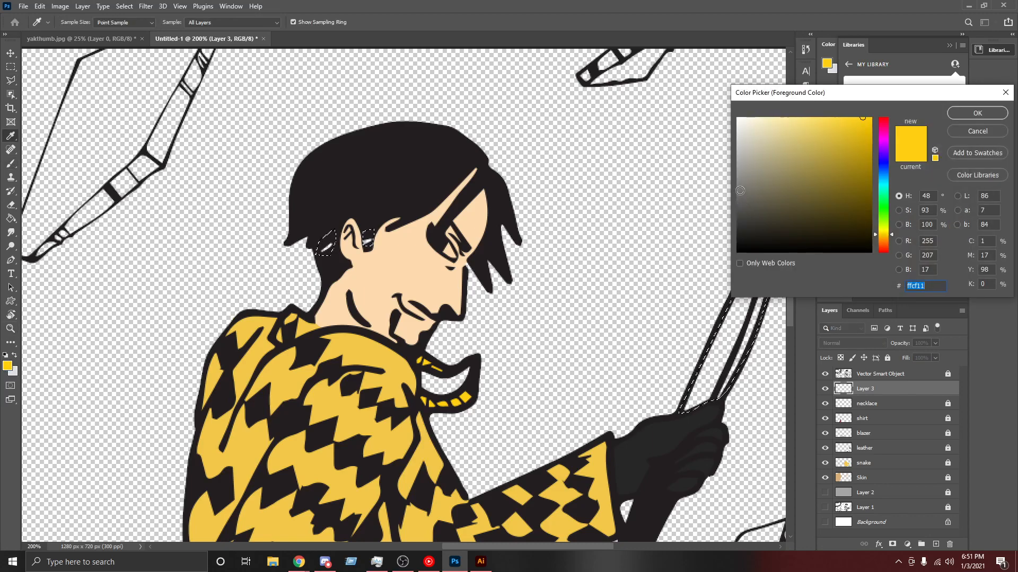
left_click_drag(738, 168, 739, 154)
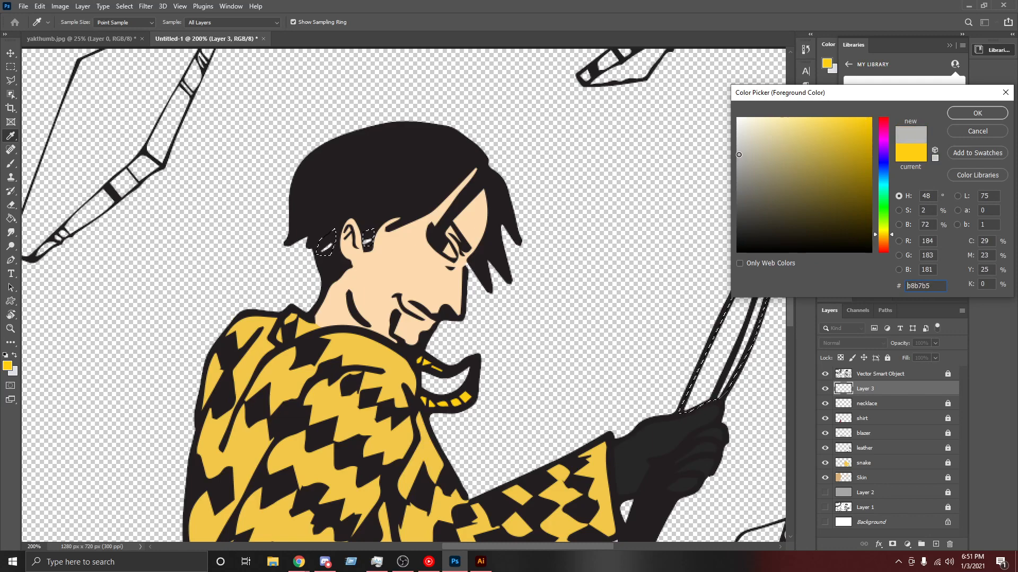
left_click(977, 113)
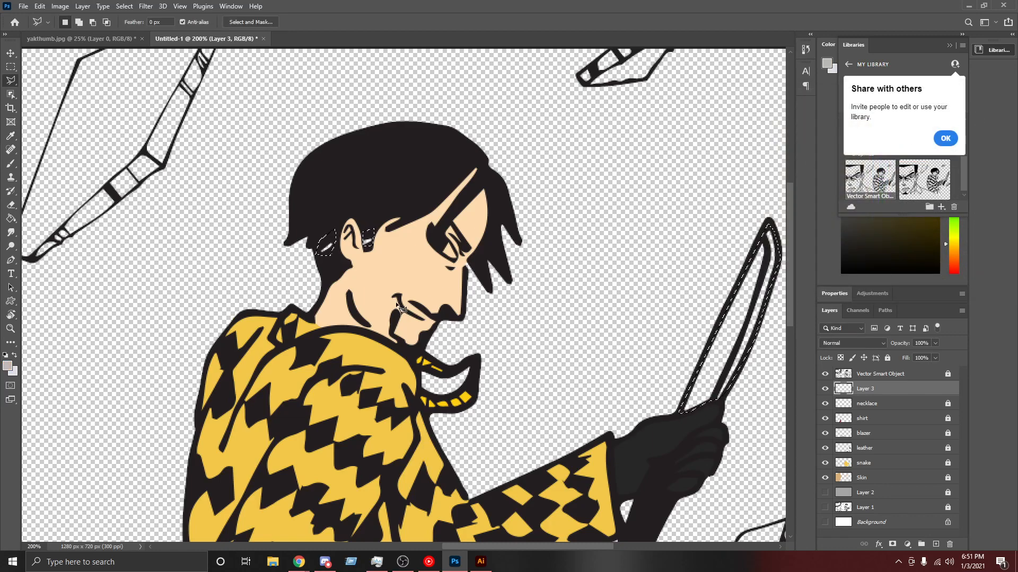
key("g")
key("alt+BackSpace")
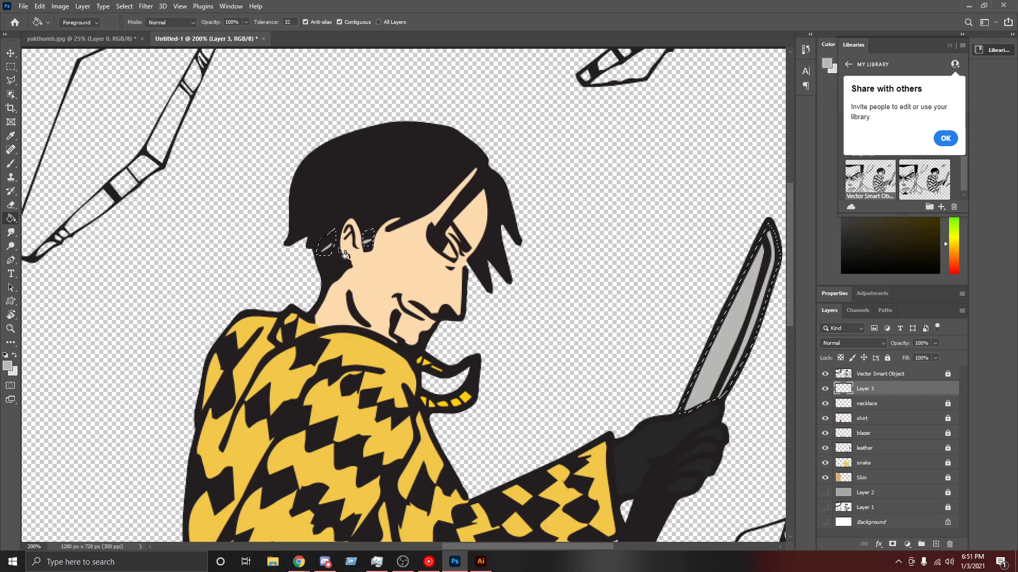
key("ctrl+d")
Step: Add a new layer clipped to the gray blade layer and set the foreground color to near-white #ededed
left_click_drag(492, 549, 542, 546)
left_click(936, 545)
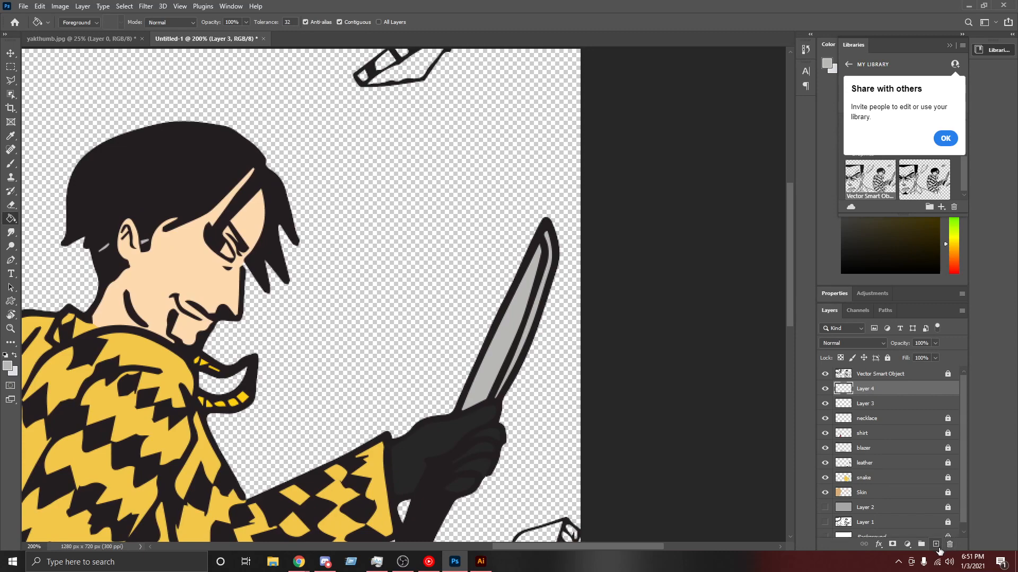
left_click(891, 393, "alt")
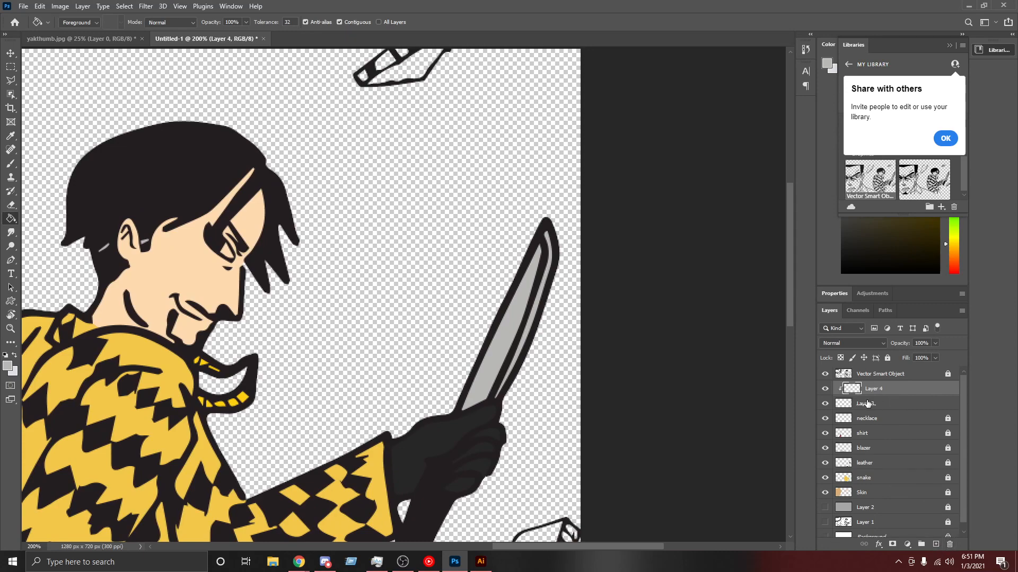
left_click(9, 367)
left_click_drag(745, 148, 737, 127)
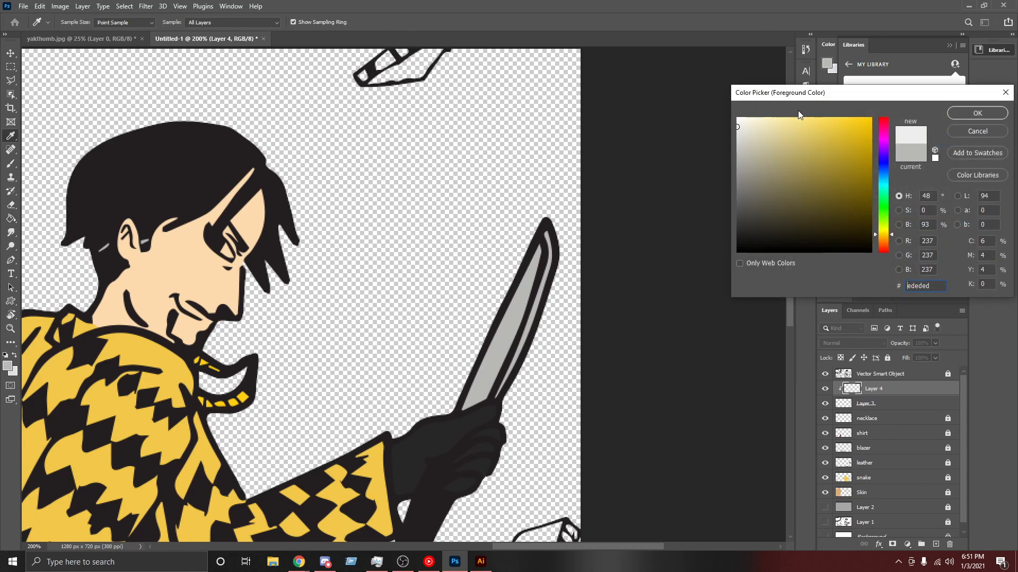
left_click(977, 113)
key("b")
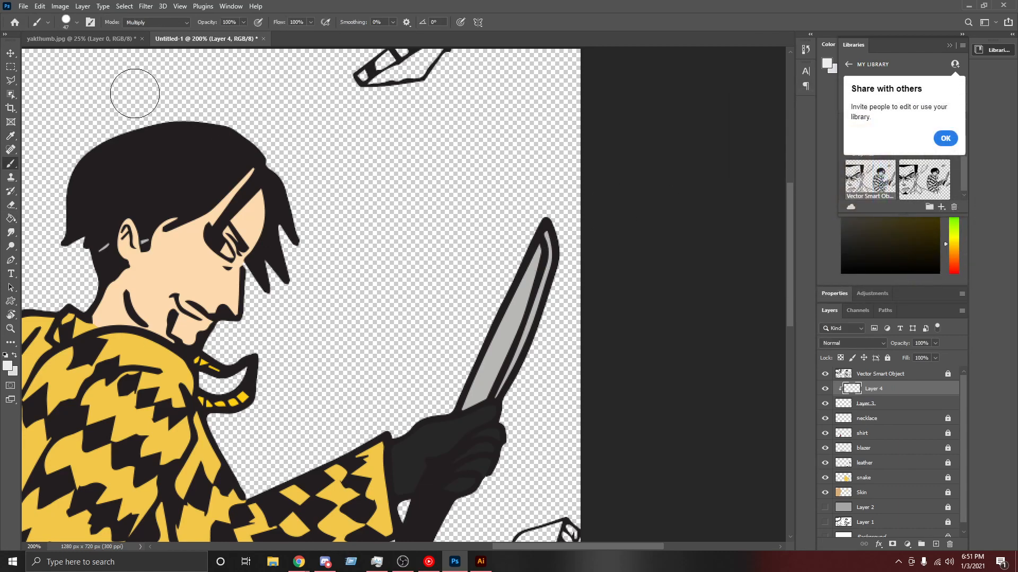
Step: Select the narrow strip along the knife's outer cutting edge with the Polygonal Lasso
left_click(12, 80)
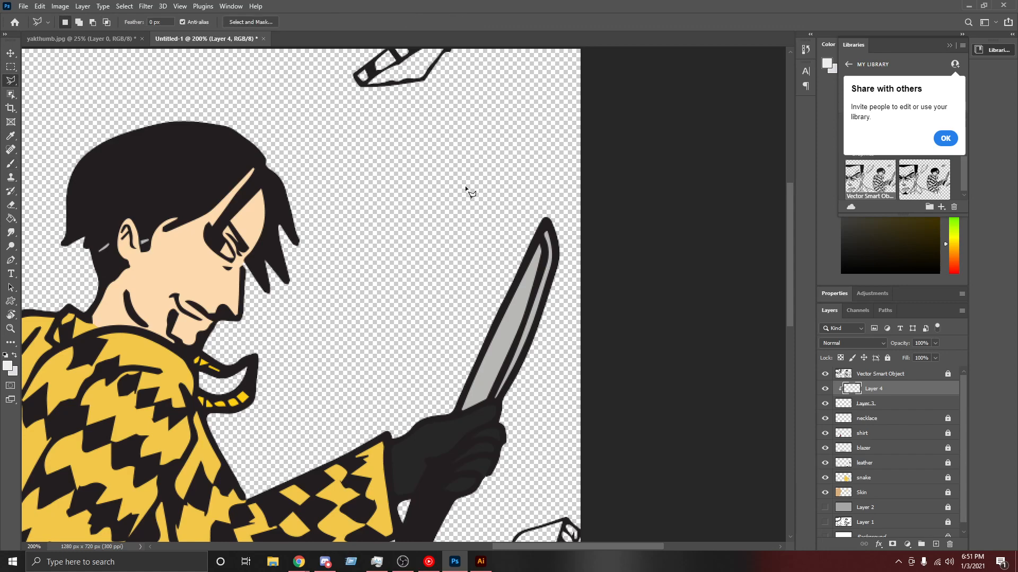
left_click(542, 234)
left_click(546, 248)
left_click(538, 279)
left_click(501, 395)
left_click(545, 305)
left_click(556, 263)
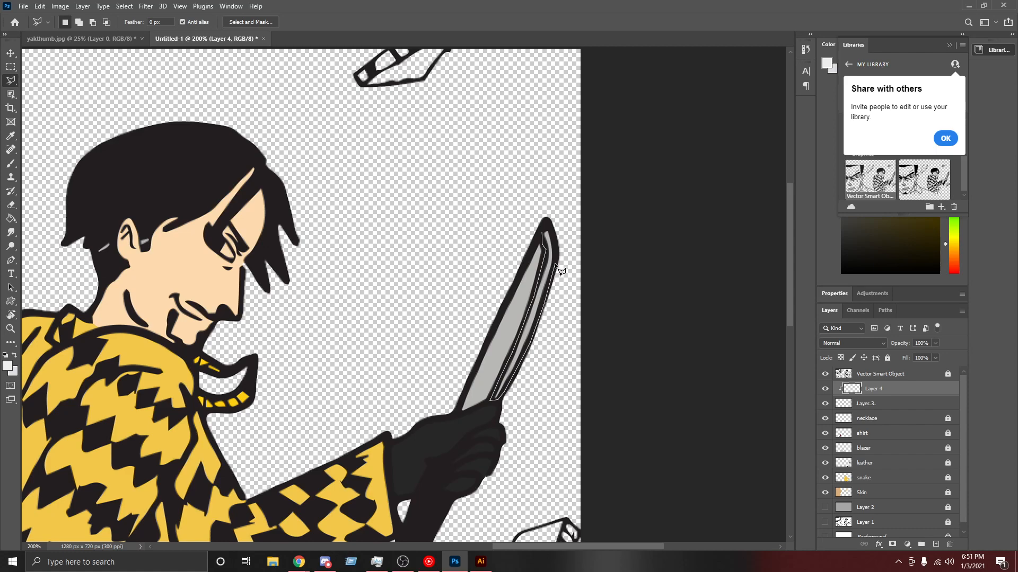
left_click(546, 232)
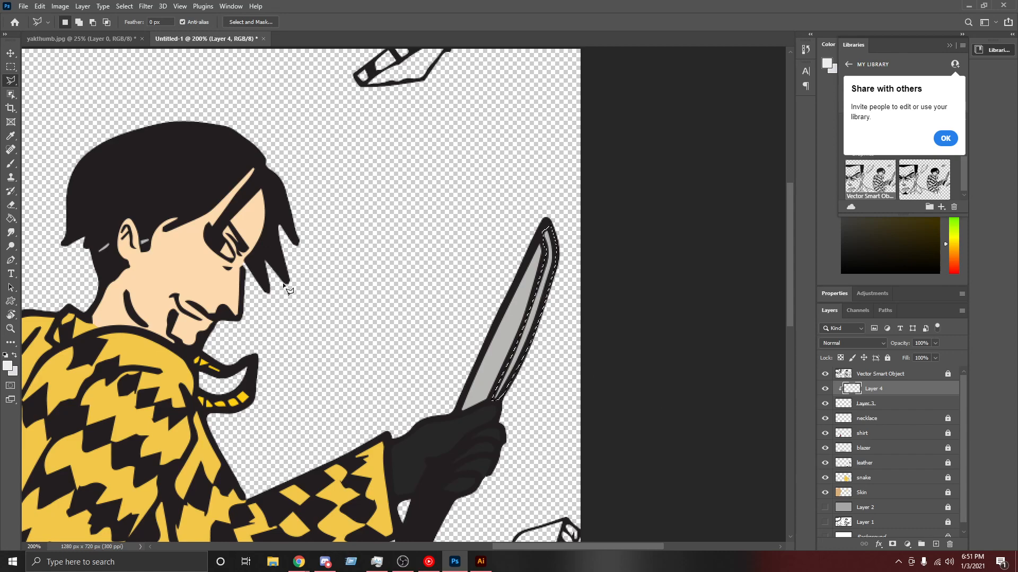
Step: Paint the selected cutting edge near-white, deselect, and merge the clipped layer down into the gray blade layer
key("b")
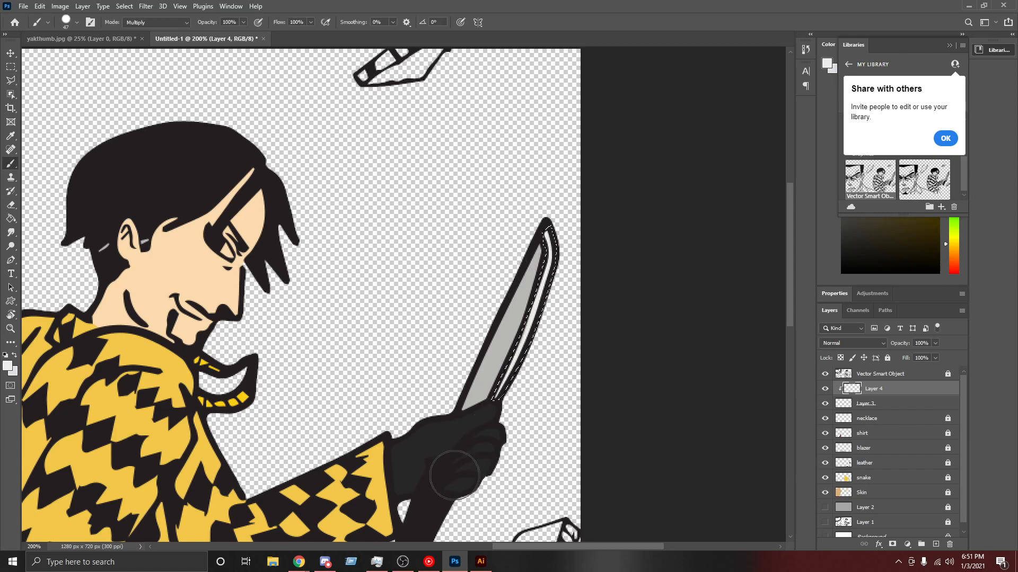
key("ctrl+d")
right_click(891, 391)
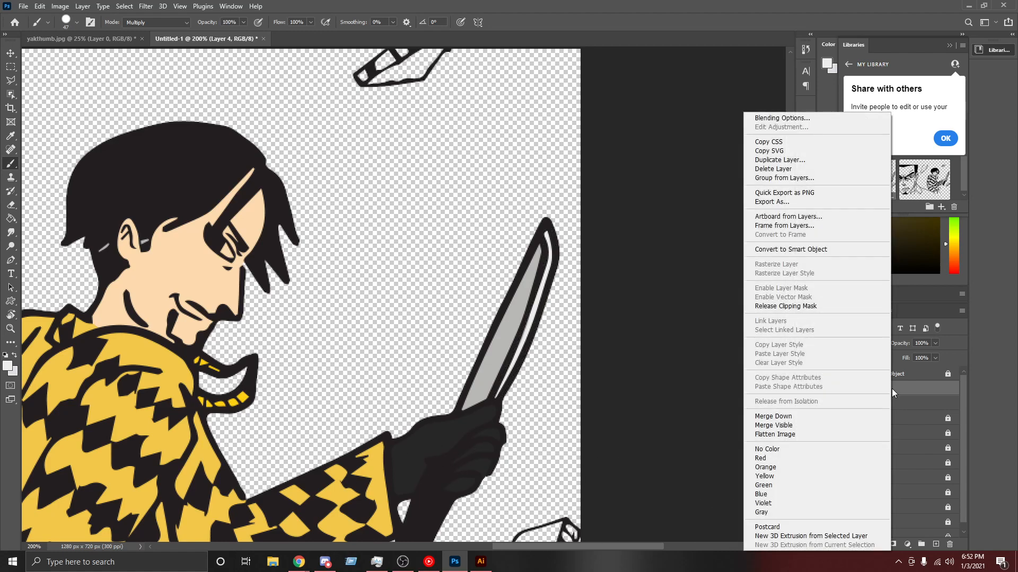
left_click(795, 419)
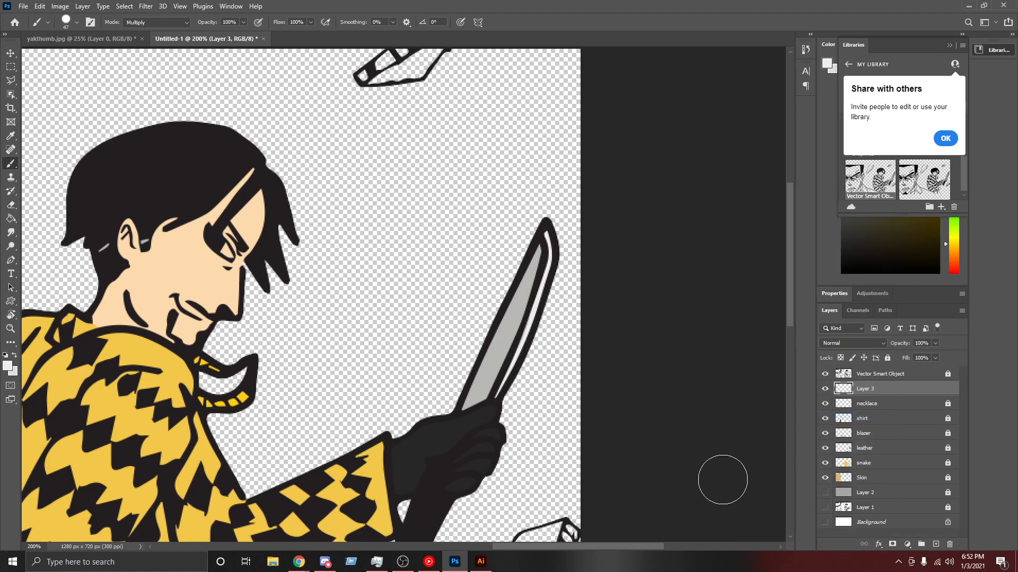
Step: Rename the merged blade layer knife and lock it
left_click_drag(514, 546, 299, 530)
scroll(337, 408, "down", 1)
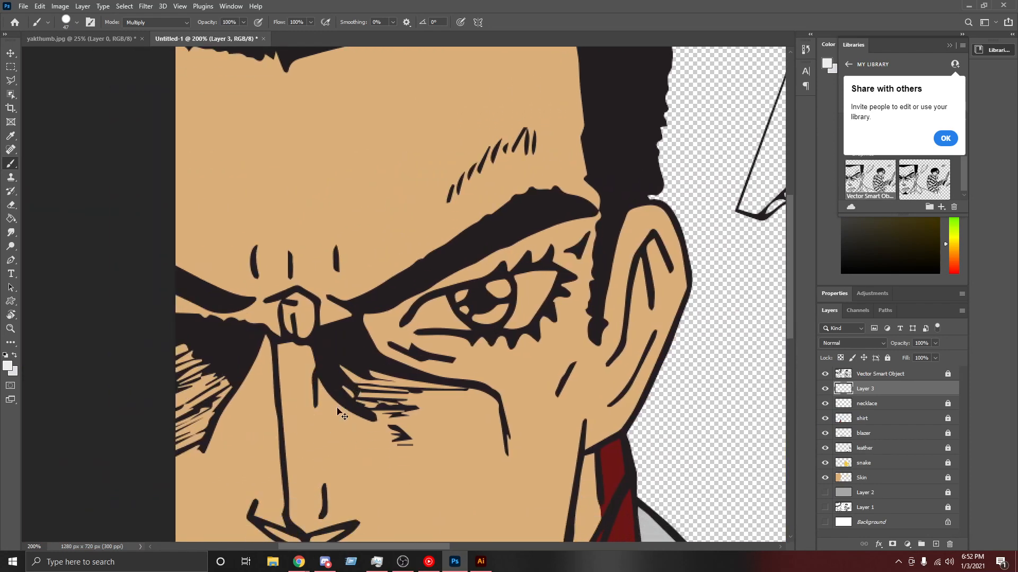
key("ctrl+minus")
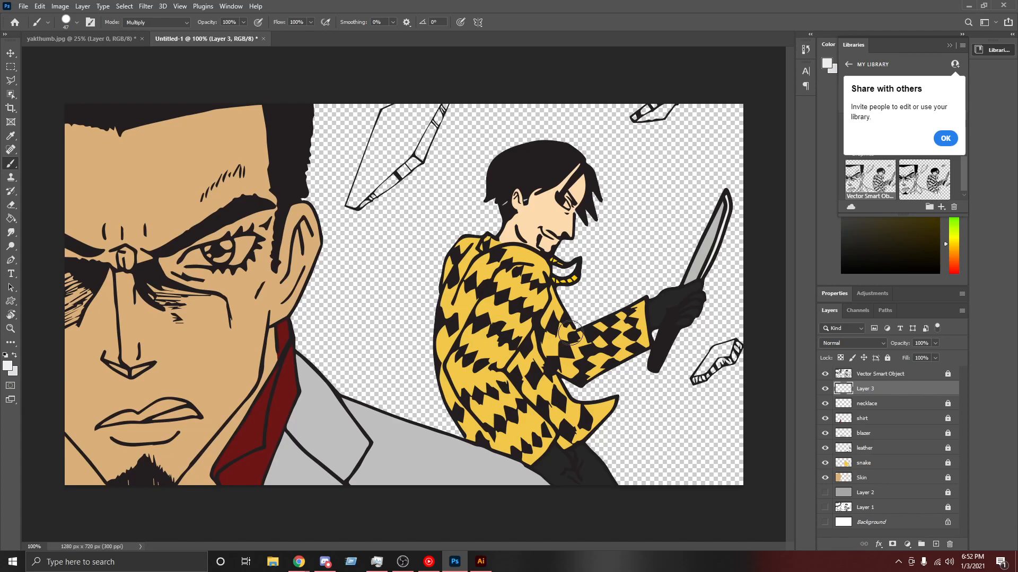
double_click(865, 389)
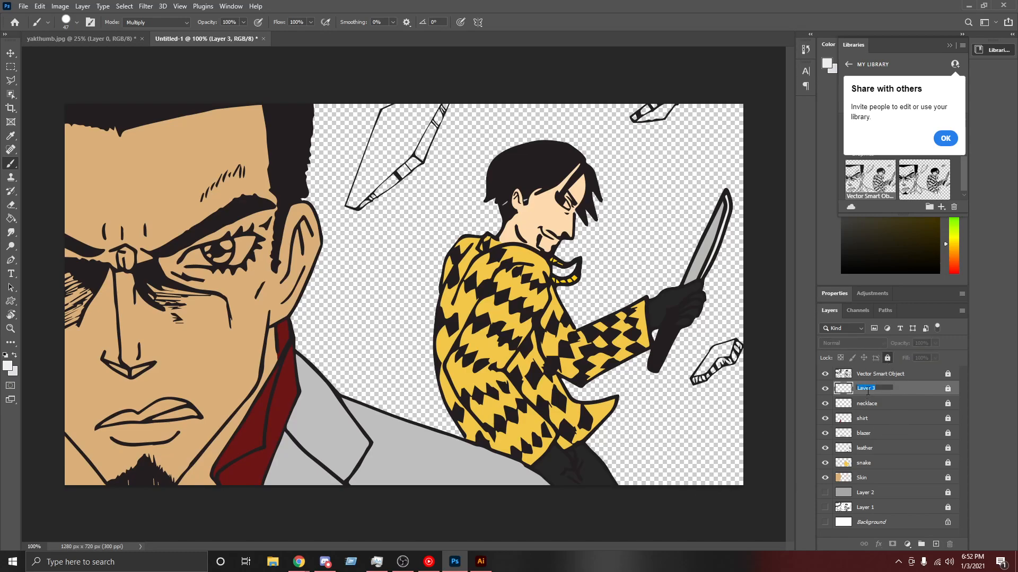
type("knife")
key("Return")
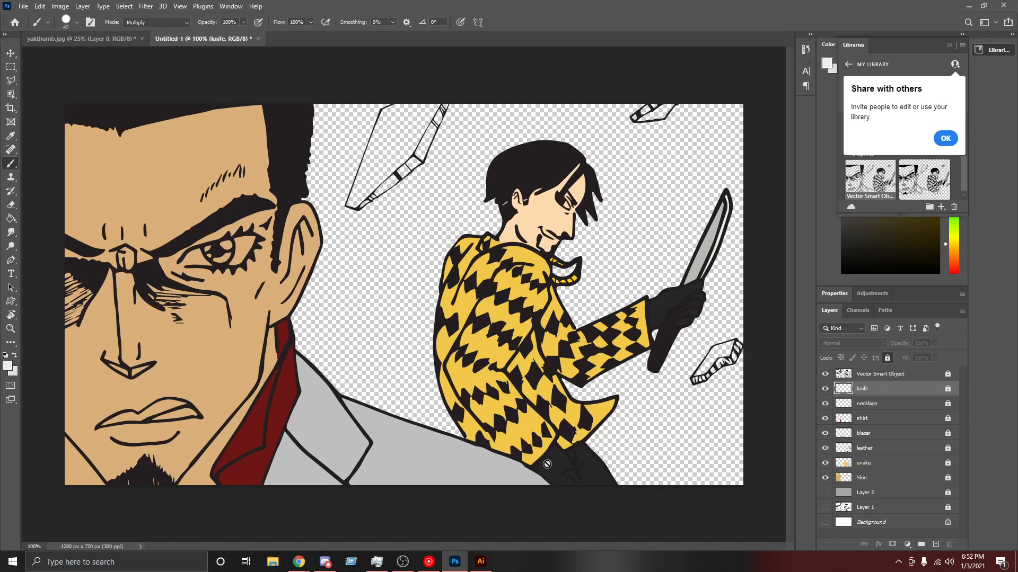
Step: Add a new layer above knife and select the gap between the large face's lips with the Polygonal Lasso
left_click(935, 545)
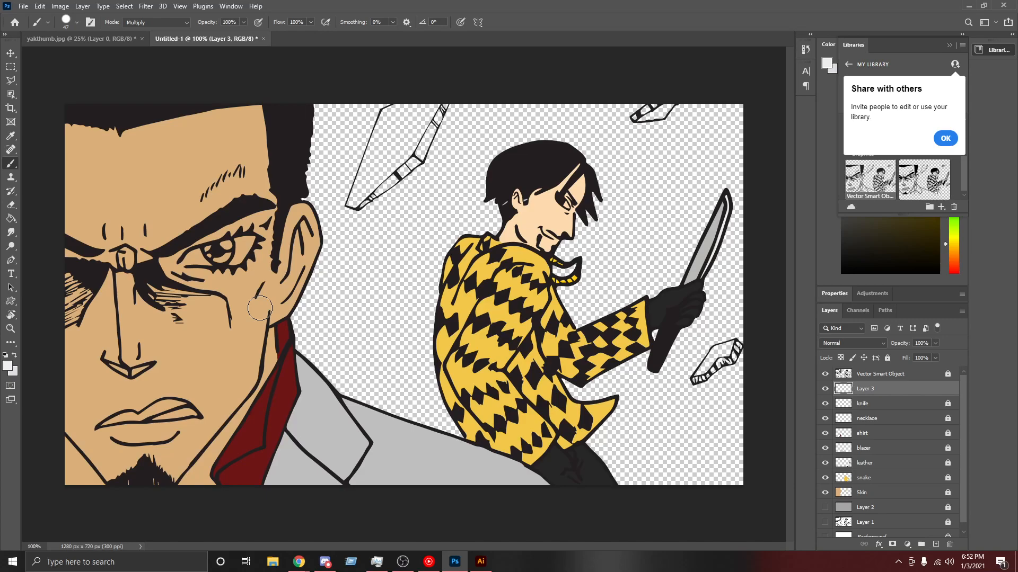
key("l")
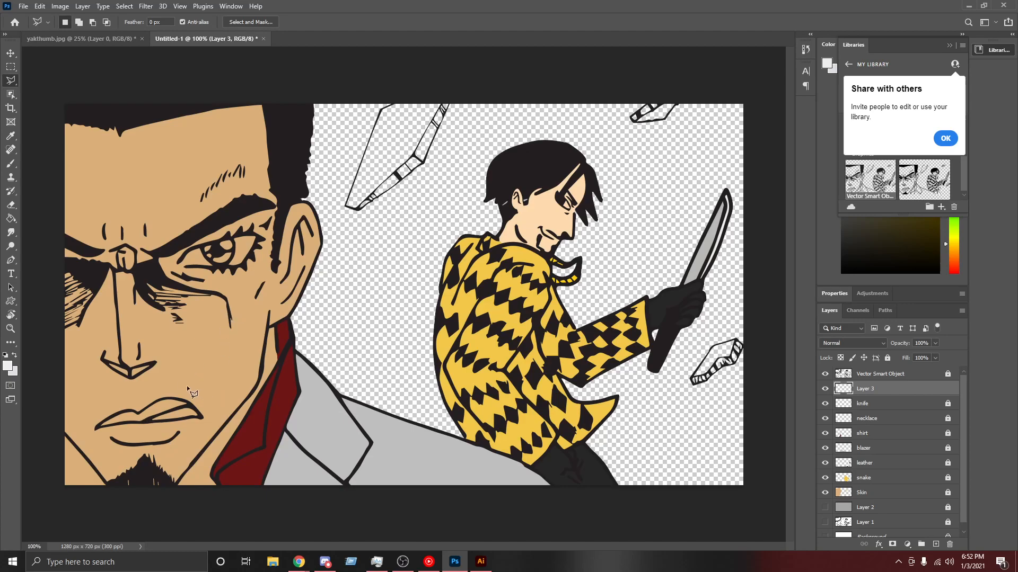
key("ctrl+plus")
left_click_drag(474, 545, 371, 400)
scroll(371, 397, "down", 5)
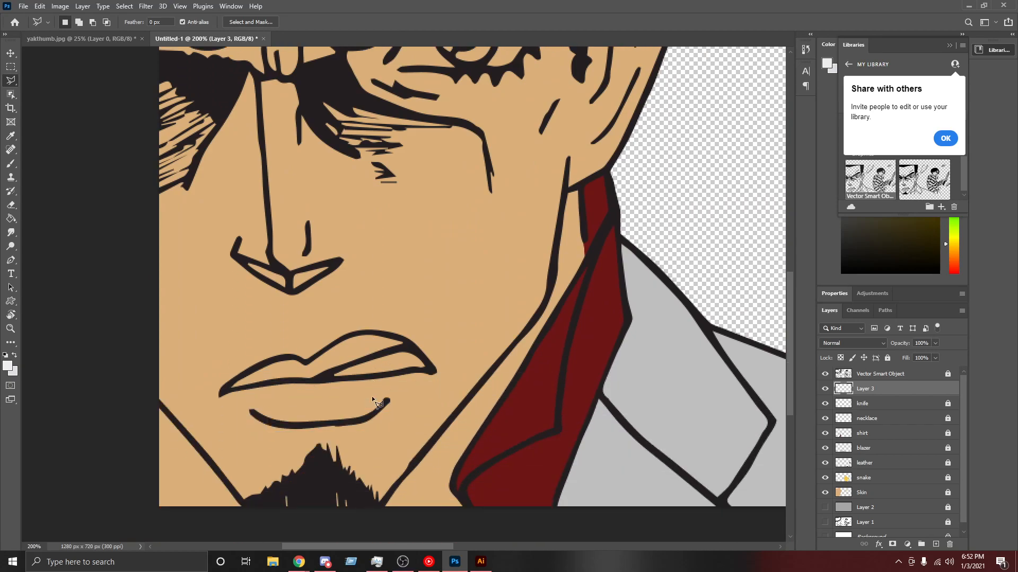
left_click(316, 377)
left_click(400, 350)
left_click(434, 373)
left_click(409, 373)
left_click(320, 382)
Step: Add the large face's open eye to the current selection with the Polygonal Lasso, following the inside of the lash line
scroll(525, 313, "up", 3)
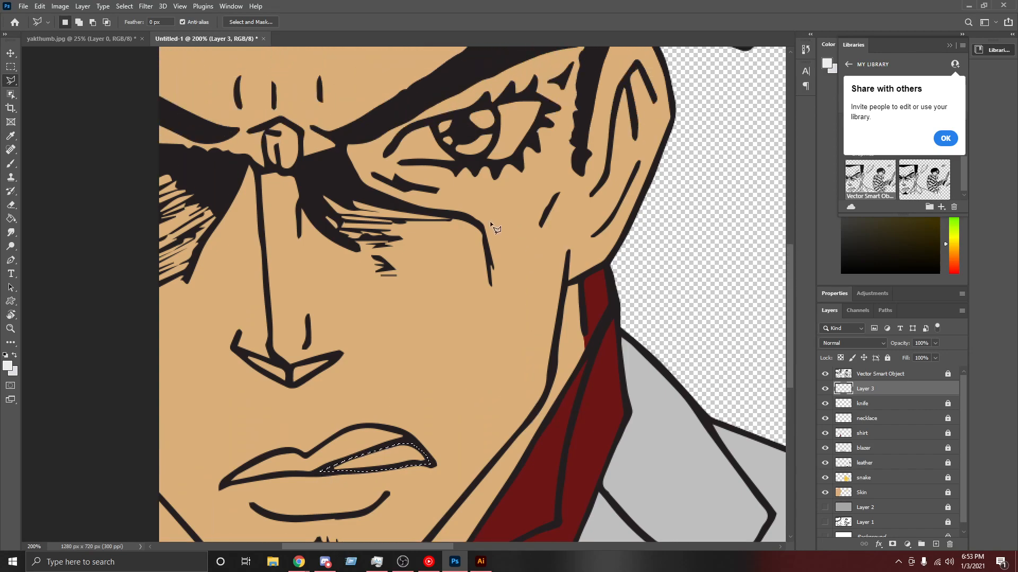
key("shift")
left_click(385, 157)
left_click(403, 129)
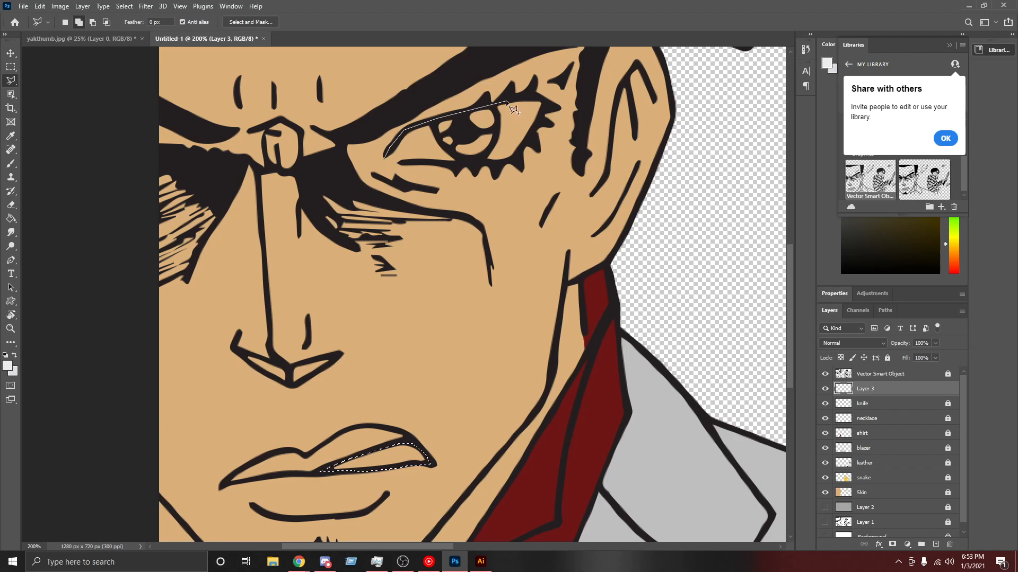
left_click(542, 98)
left_click(516, 158)
left_click(498, 162)
left_click(383, 159)
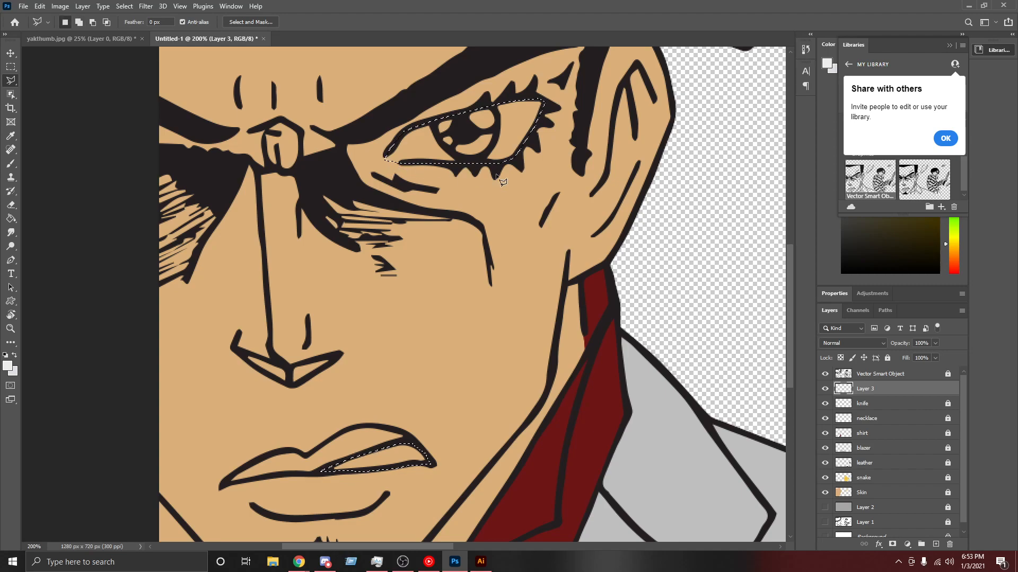
Step: Add the white of the smaller man's eye to the current selection with the Polygonal Lasso
key("ctrl+minus")
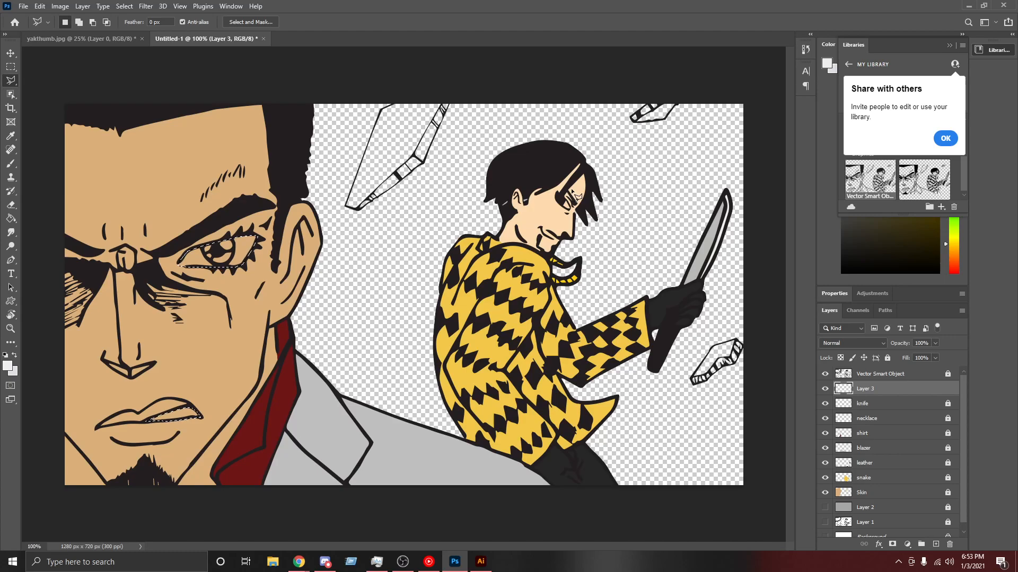
key("ctrl+plus")
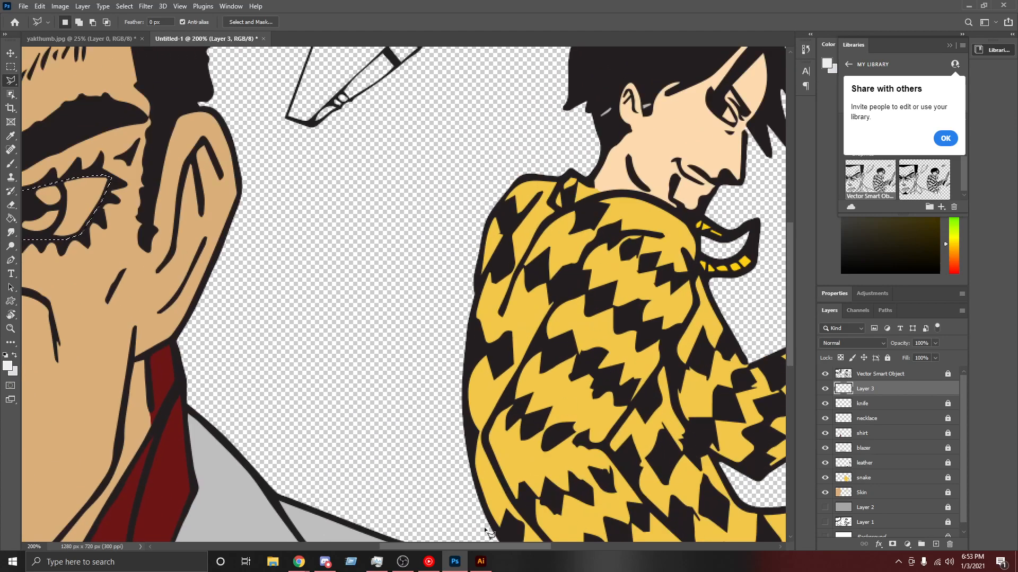
left_click_drag(487, 546, 537, 540)
scroll(558, 310, "up", 2)
scroll(557, 310, "up", 3)
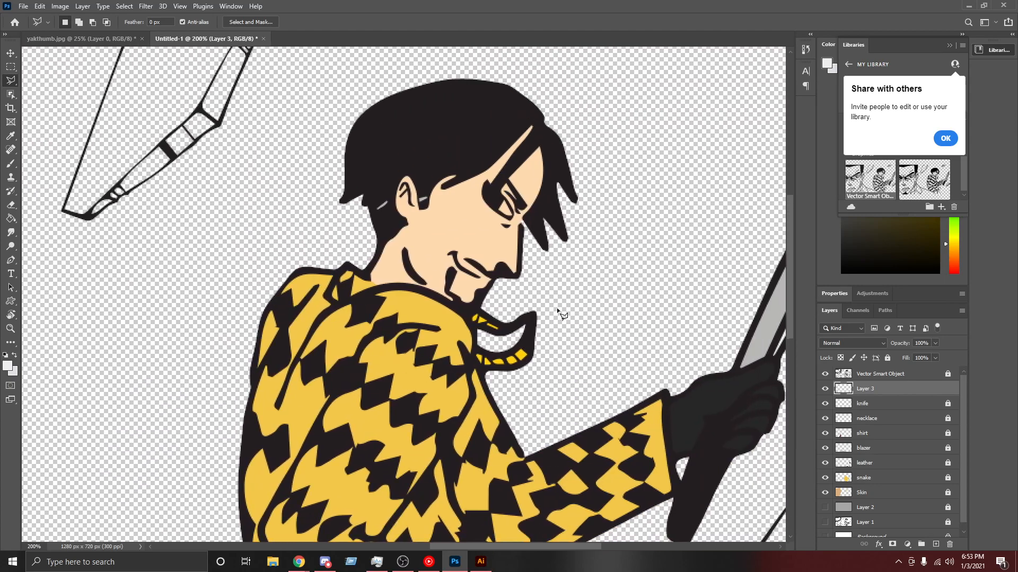
key("shift+plus")
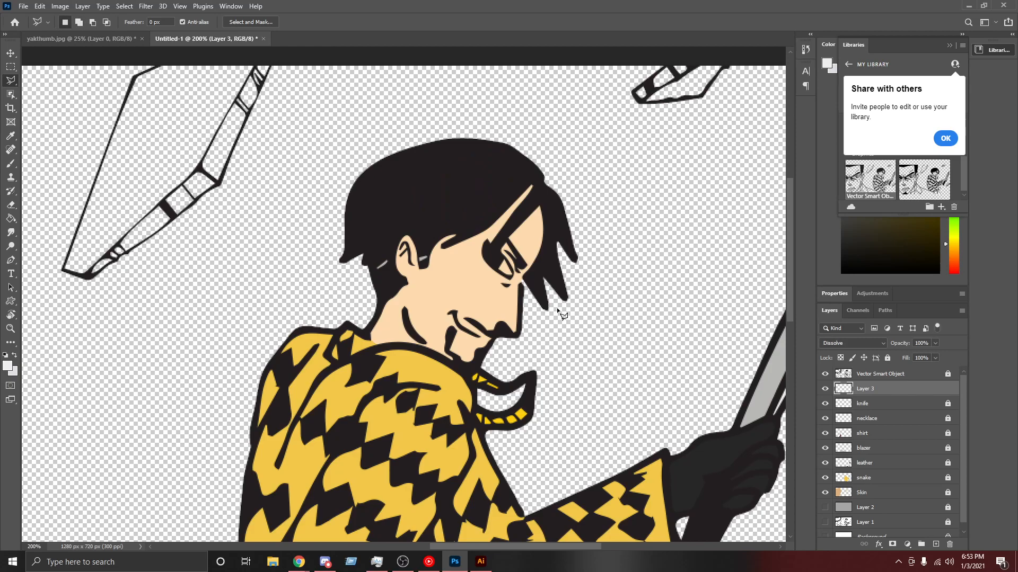
key("ctrl+plus")
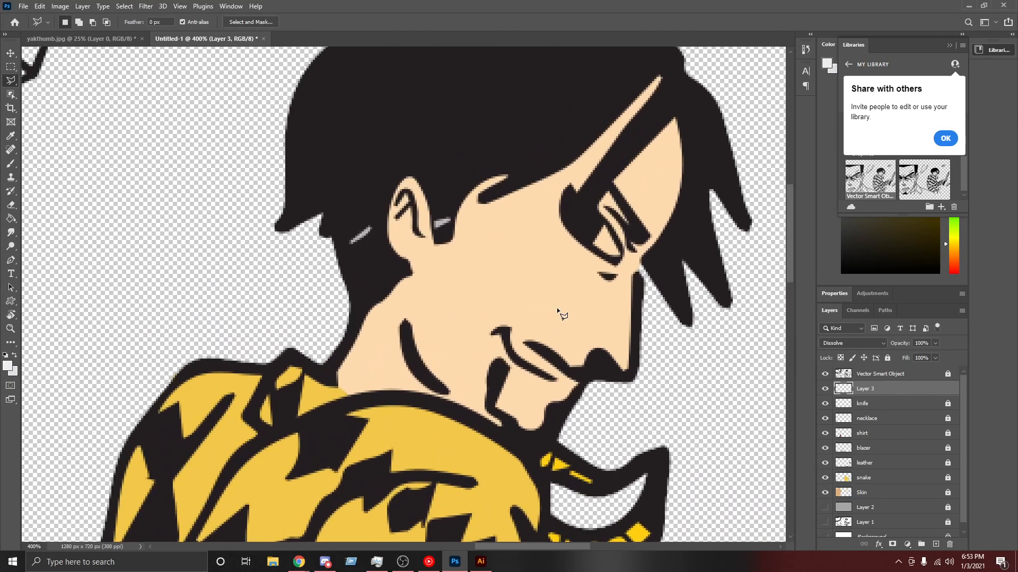
left_click(586, 240)
left_click(601, 222)
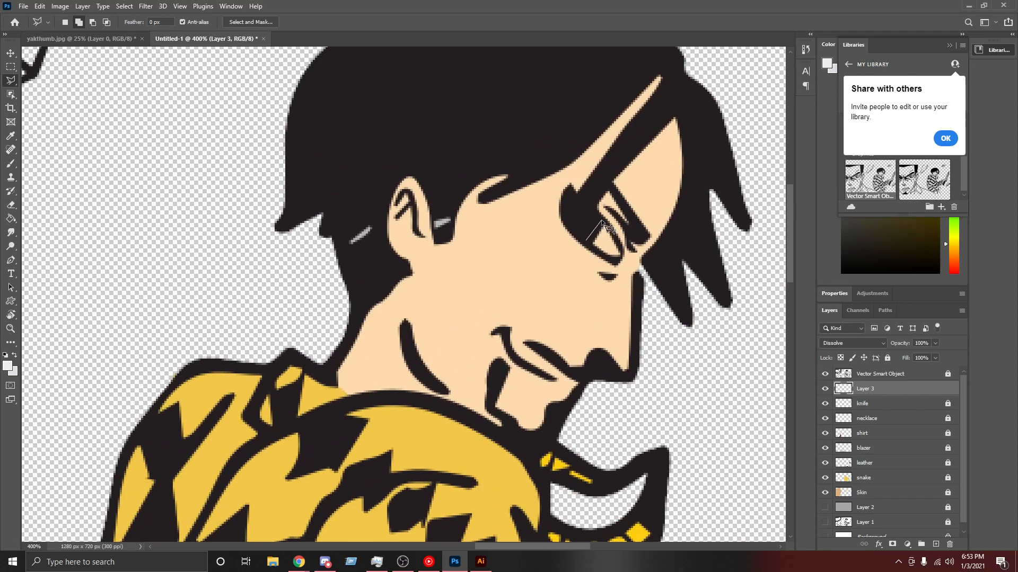
left_click(622, 259)
left_click(586, 241)
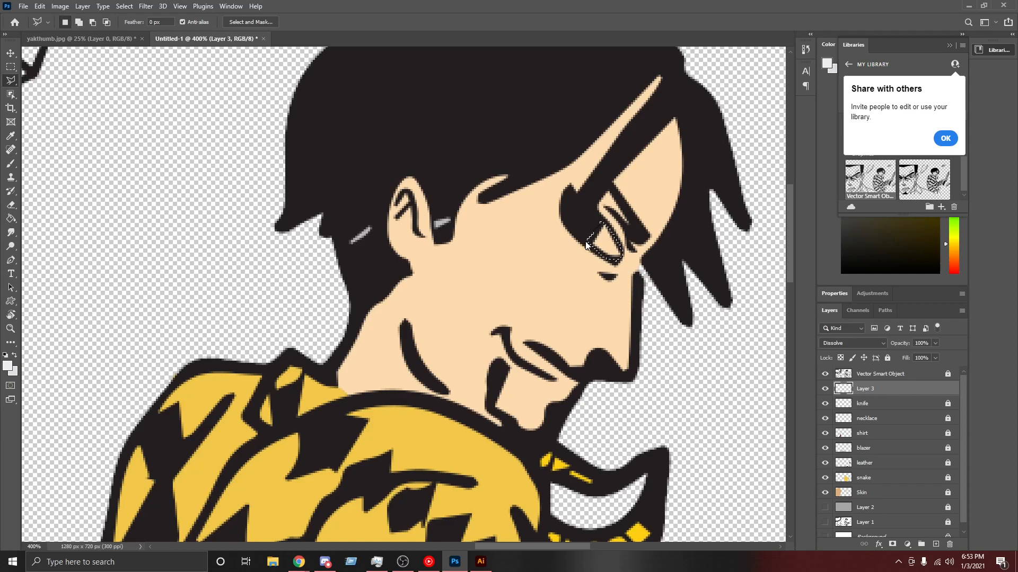
Step: Set the foreground color to a slightly lighter off-white in the Color Picker
scroll(710, 248, "down", 4)
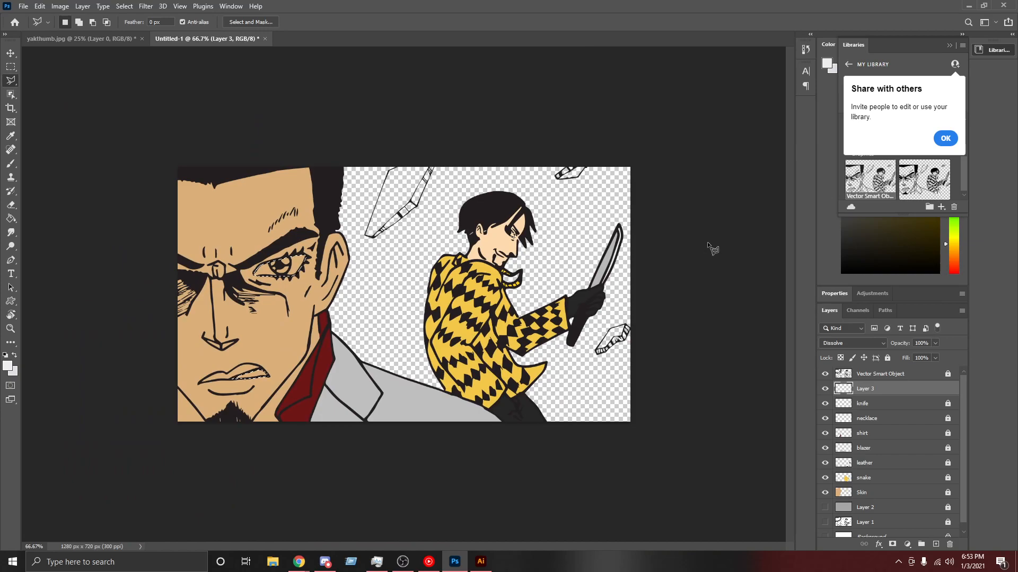
left_click(8, 366)
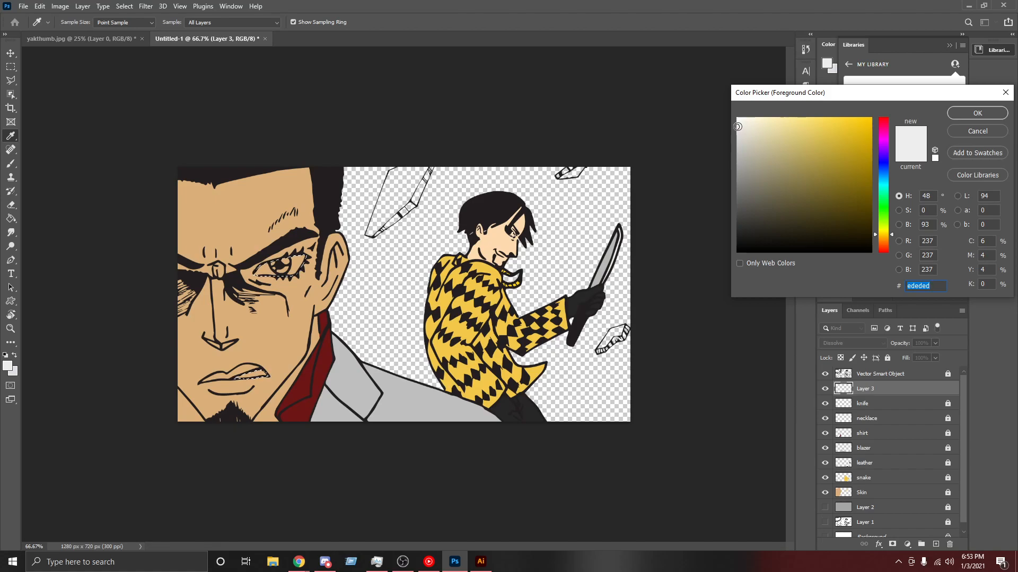
left_click(737, 125)
left_click(738, 124)
left_click(974, 113)
Step: Paint the selected mouth gap and eye areas off-white with the Brush, and deselect
key("l")
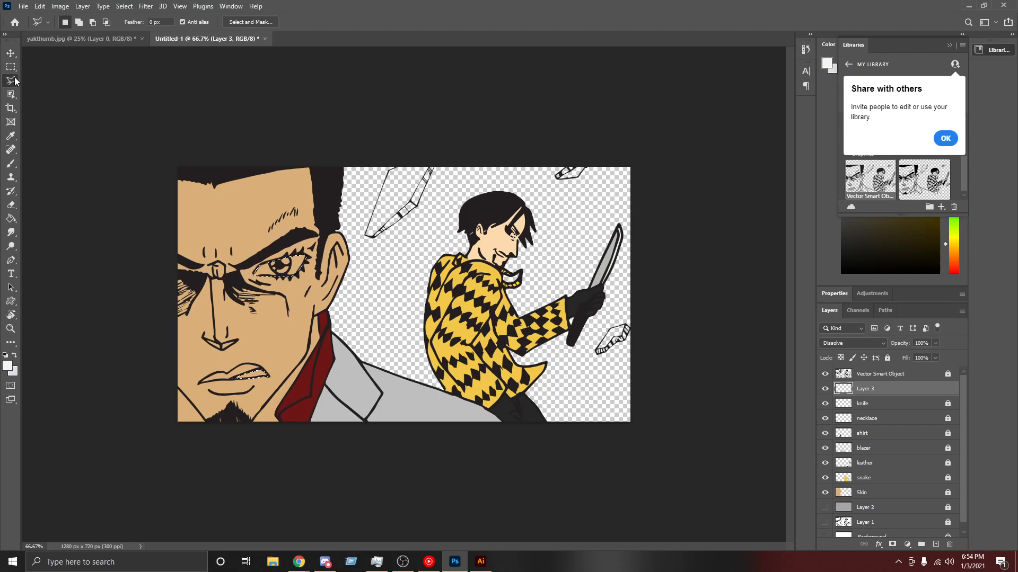
key("b")
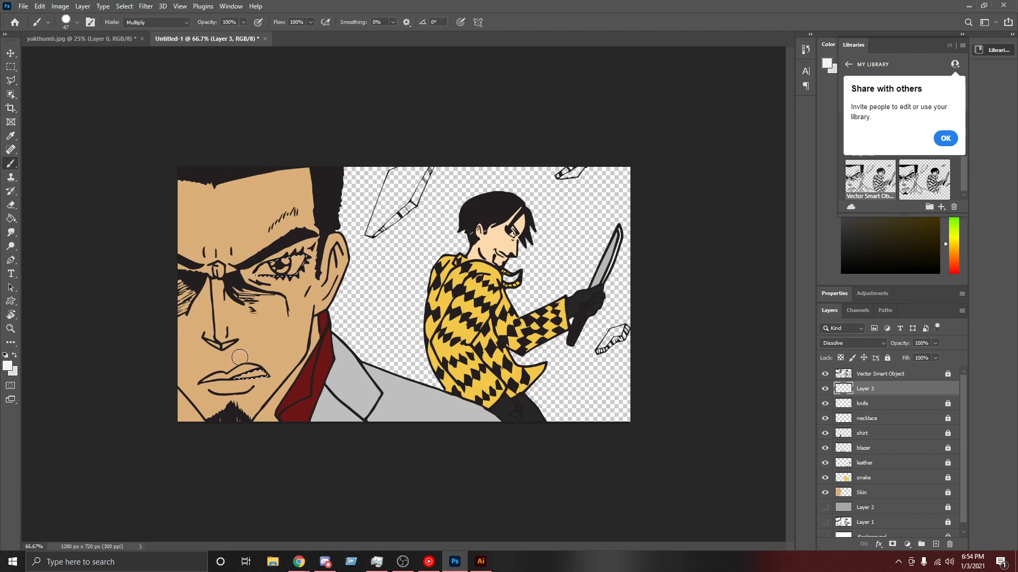
left_click_drag(226, 381, 294, 382)
mouse_move(255, 285)
left_mouse_down()
mouse_move(275, 266)
mouse_move(295, 271)
left_mouse_up()
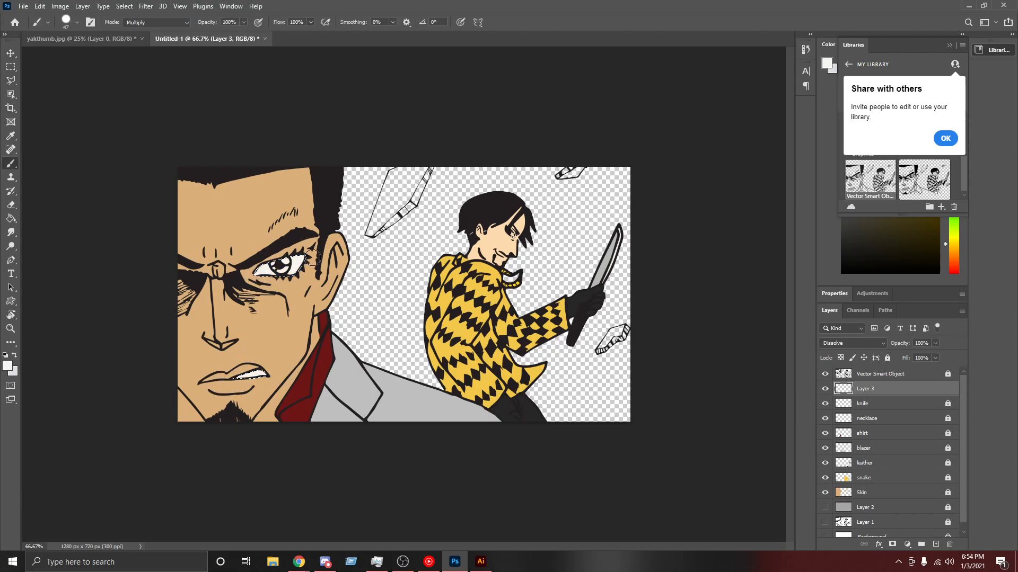
key("ctrl+d")
key("ctrl+d")
Step: Rename the layer holding the painted eyes and teeth off whites and lock it
key("ctrl+minus")
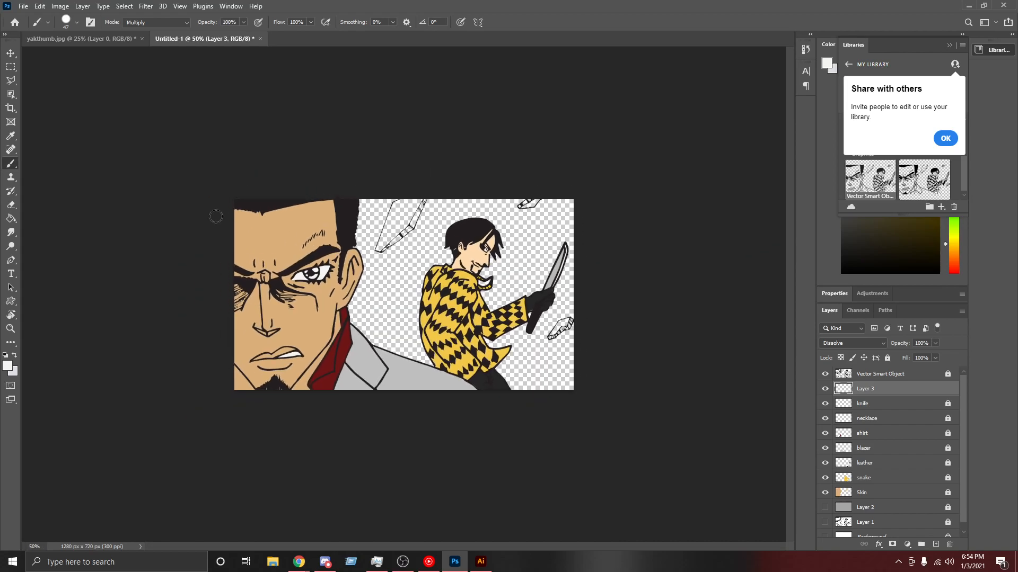
double_click(864, 389)
type("off whites")
left_click(886, 358)
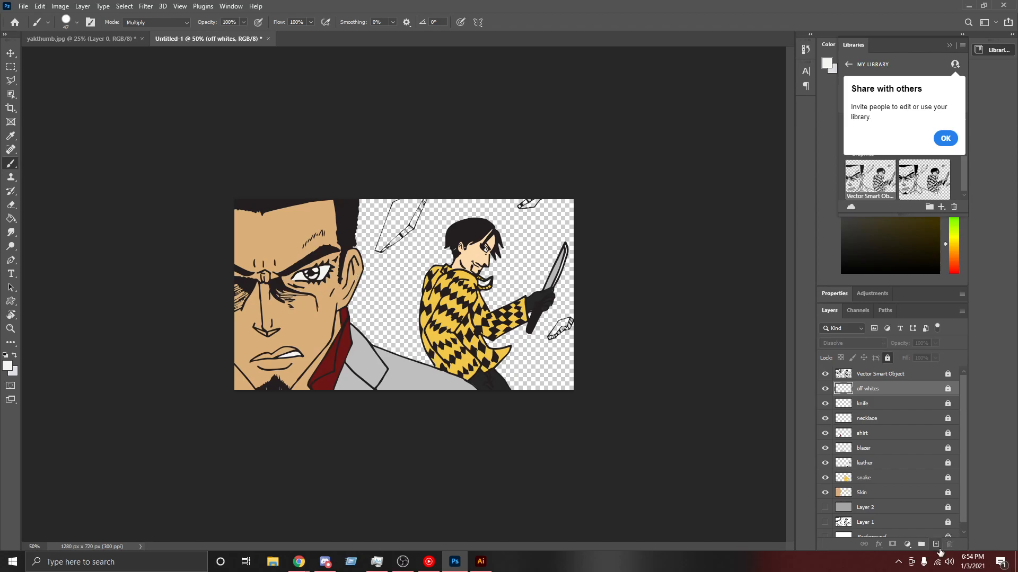
Step: Add a new layer above off whites and look over the large face's eye, nose and mouth
left_click(936, 545)
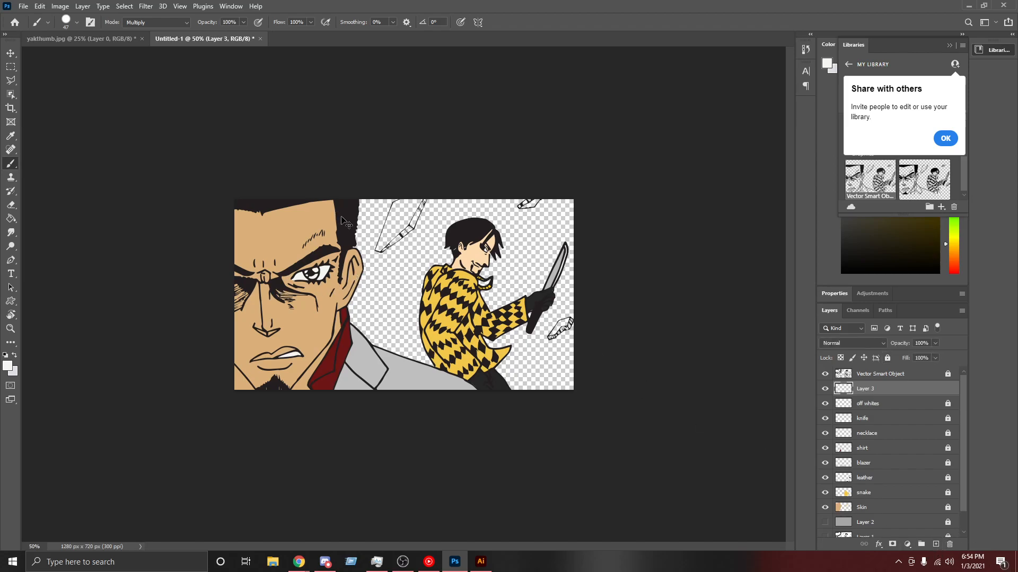
key("ctrl+plus")
key("ctrl+plus")
key("ctrl+plus")
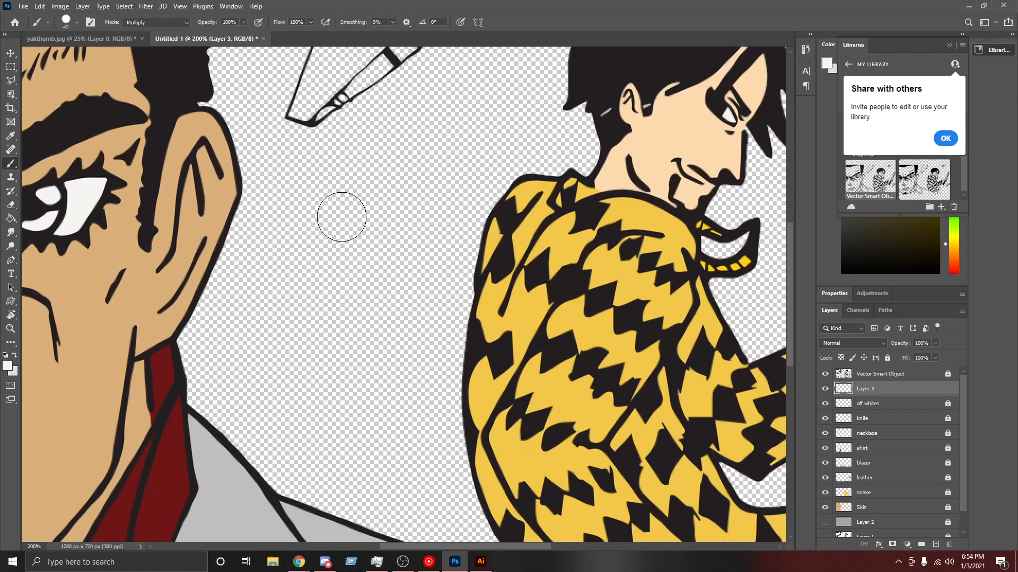
left_click_drag(458, 547, 357, 546)
scroll(406, 390, "up", 2)
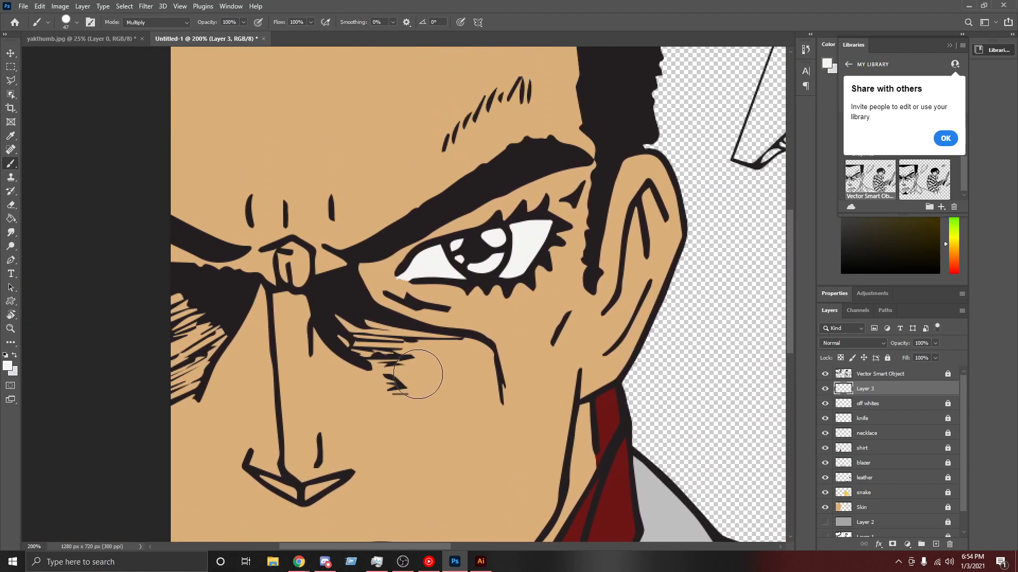
scroll(413, 374, "up", 2)
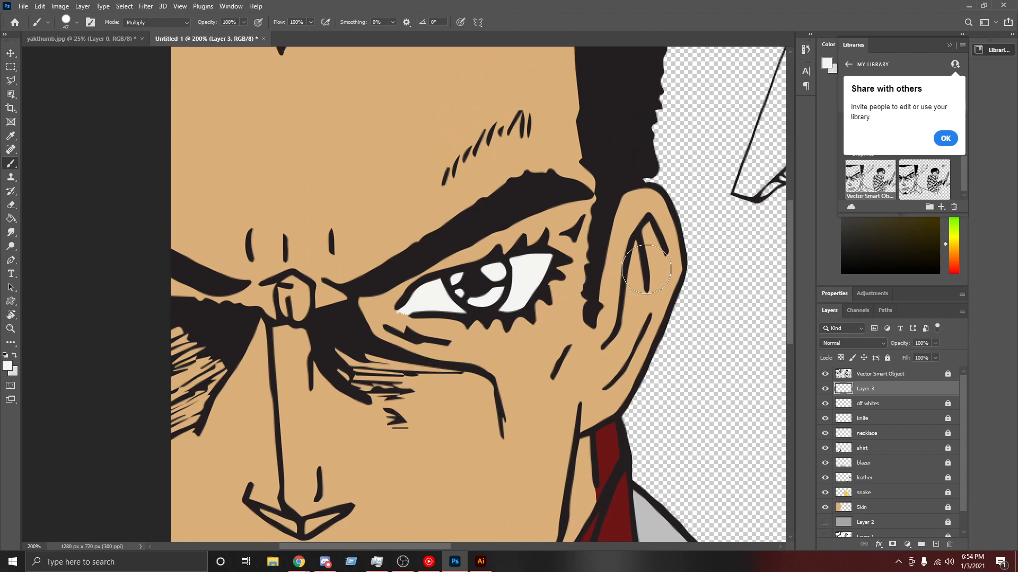
scroll(646, 270, "down", 3)
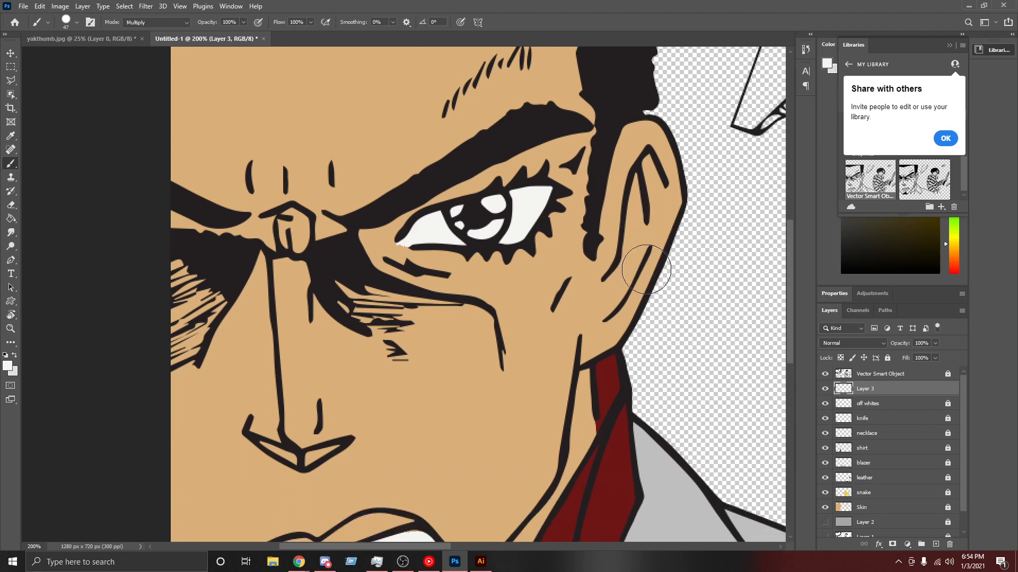
scroll(502, 242, "down", 1)
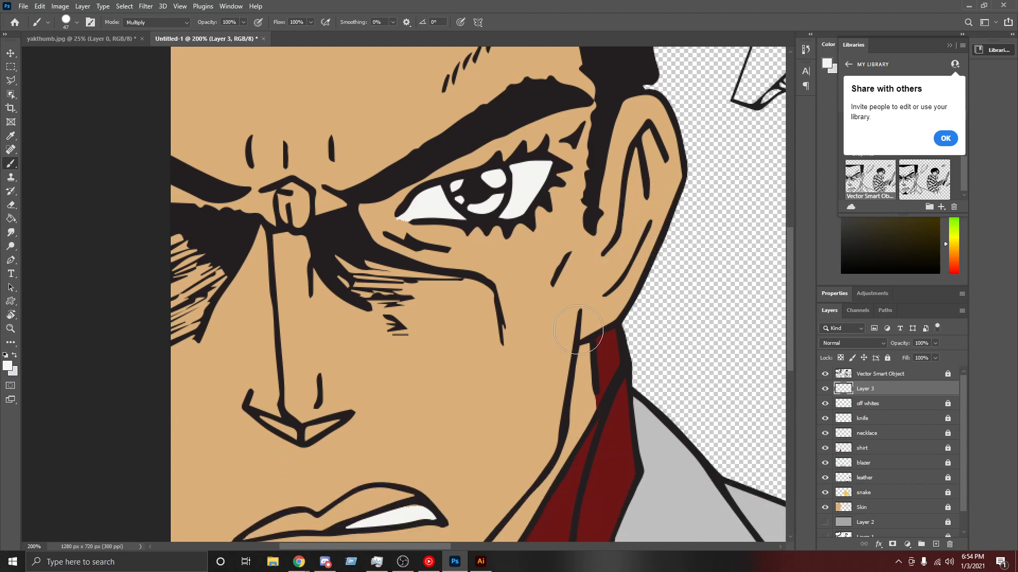
scroll(578, 330, "down", 9)
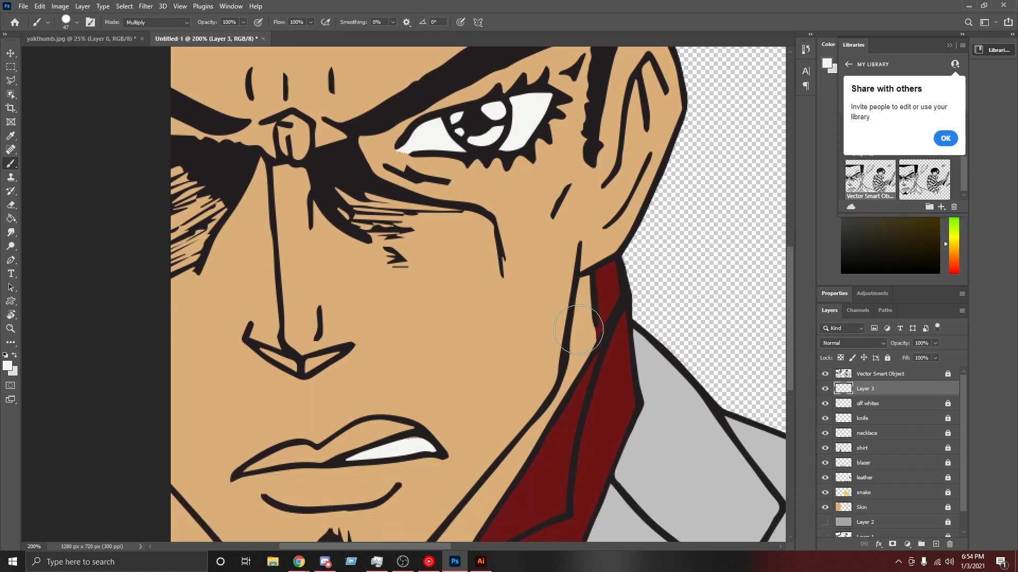
scroll(580, 332, "up", 5)
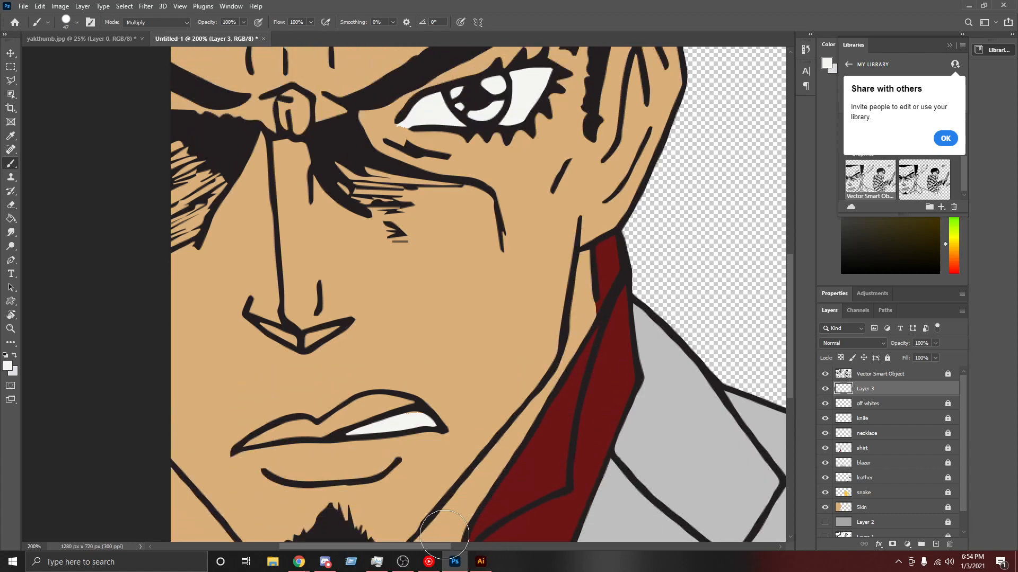
left_click_drag(417, 546, 578, 546)
scroll(353, 345, "up", 5)
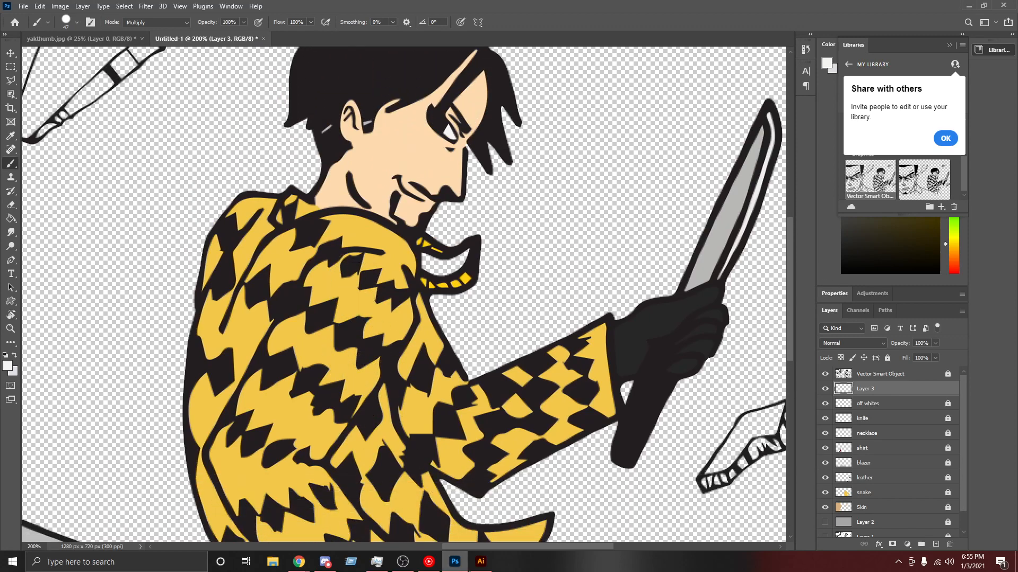
left_click_drag(478, 546, 348, 528)
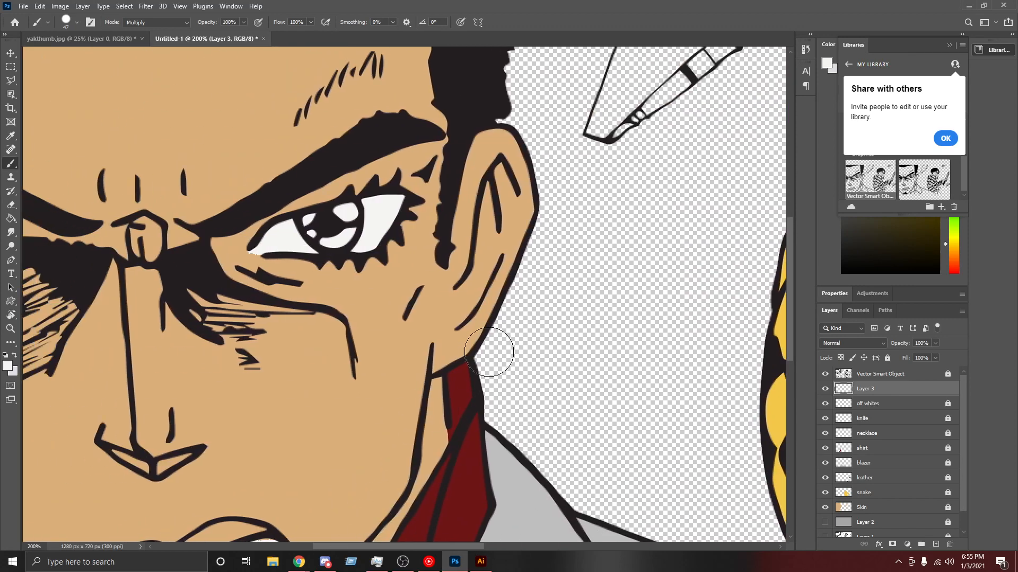
key("ctrl+minus")
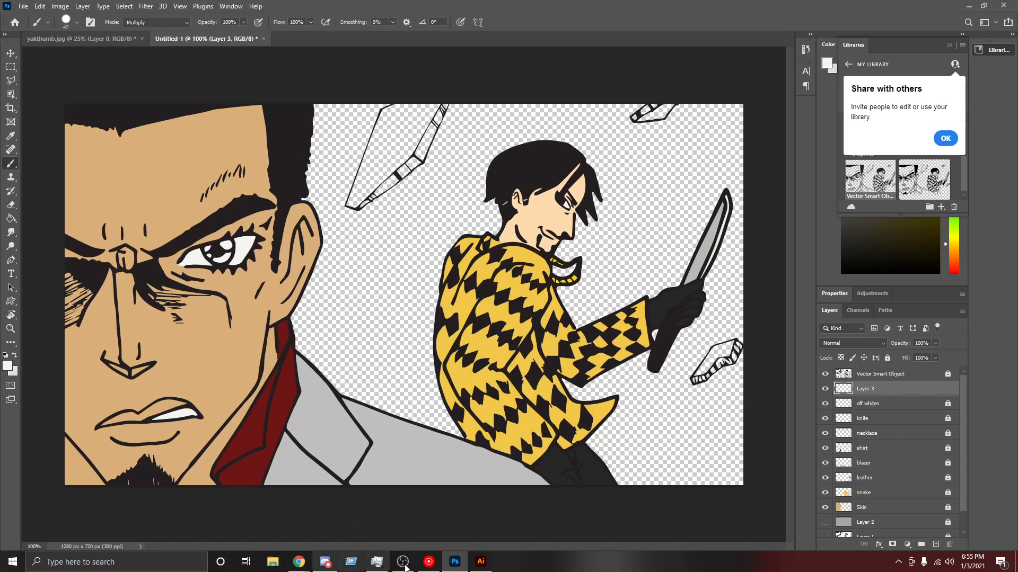
Step: Switch to the Chrome image results for kiryu kazuma and examine several reference pictures of the character's face and eyes
left_click(481, 561)
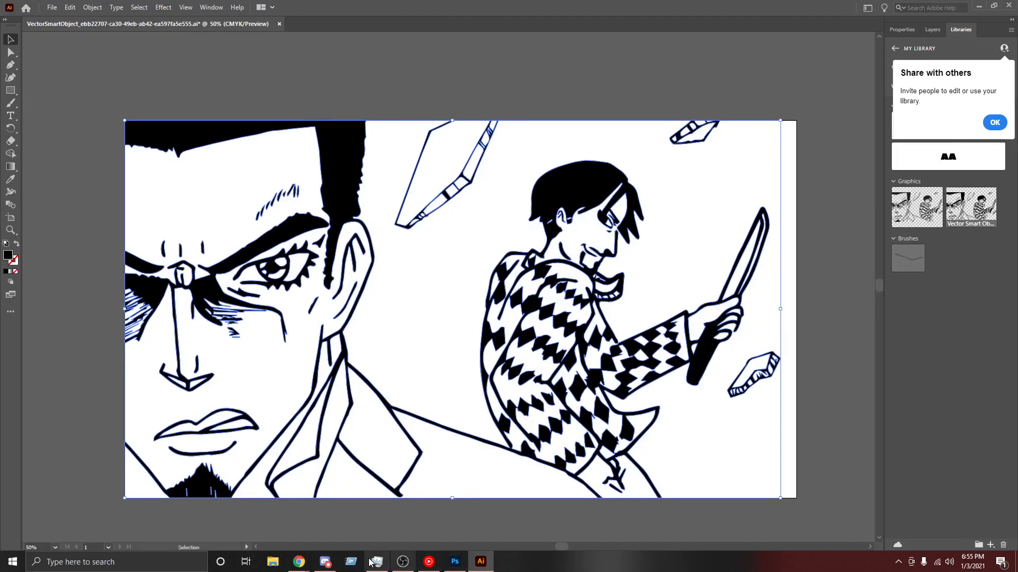
mouse_move(298, 559)
left_click(318, 516)
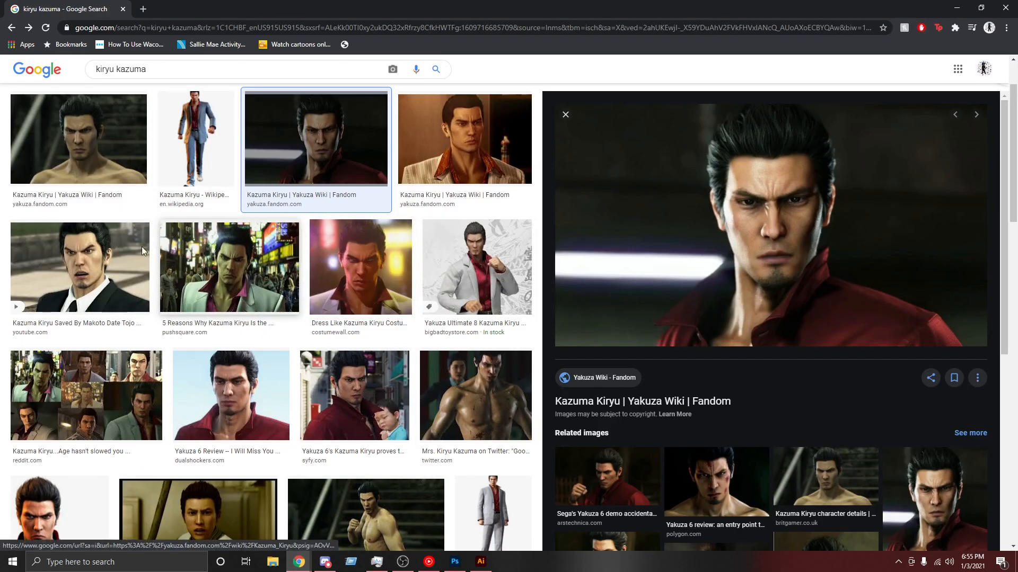
left_click(112, 268)
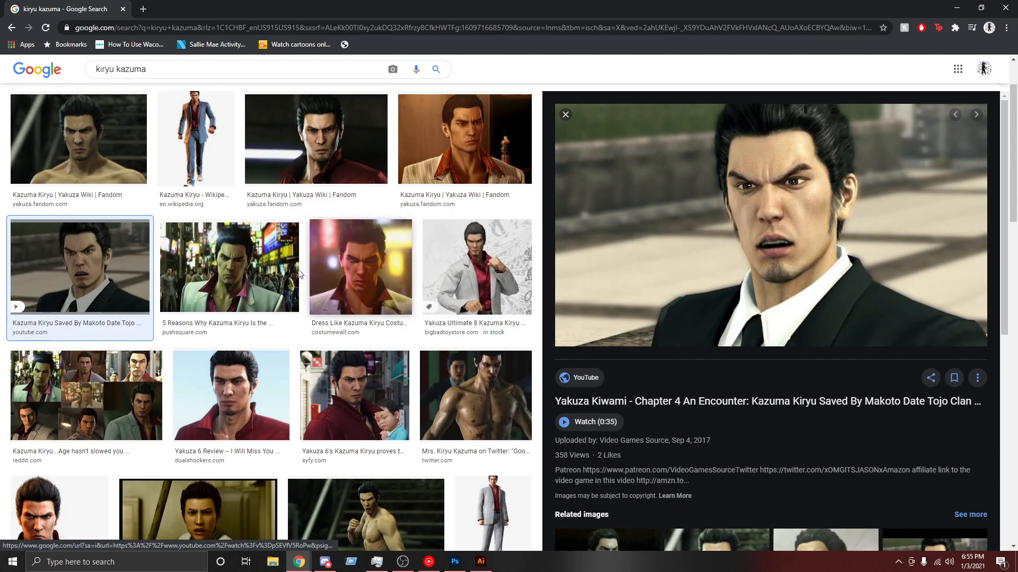
left_click(255, 277)
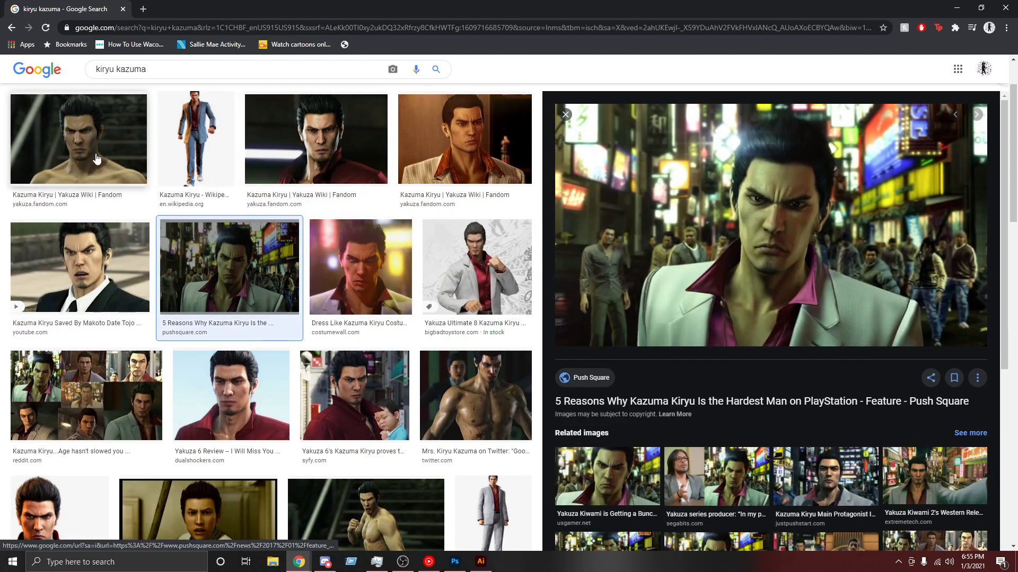
left_click(346, 262)
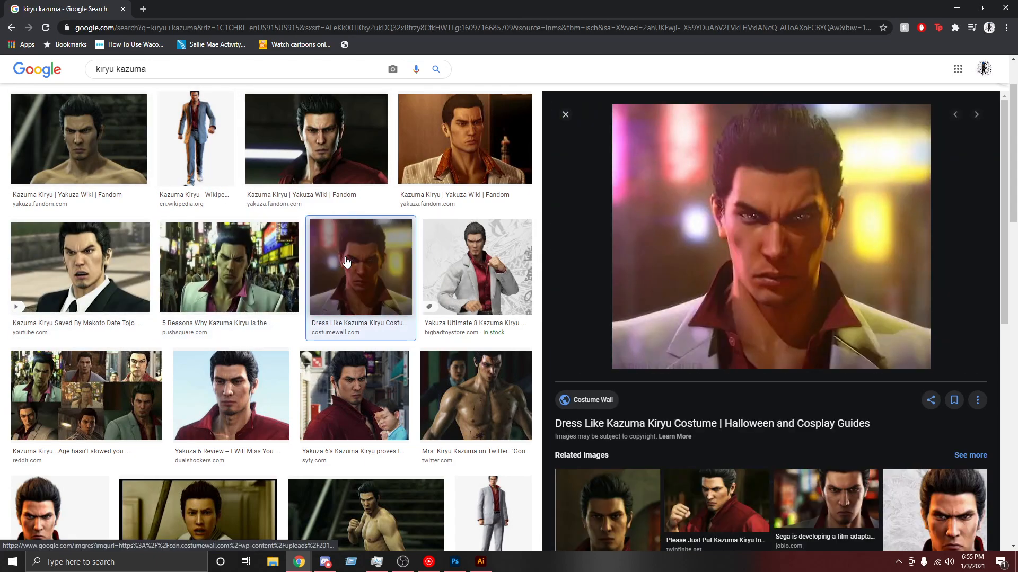
left_click(473, 267)
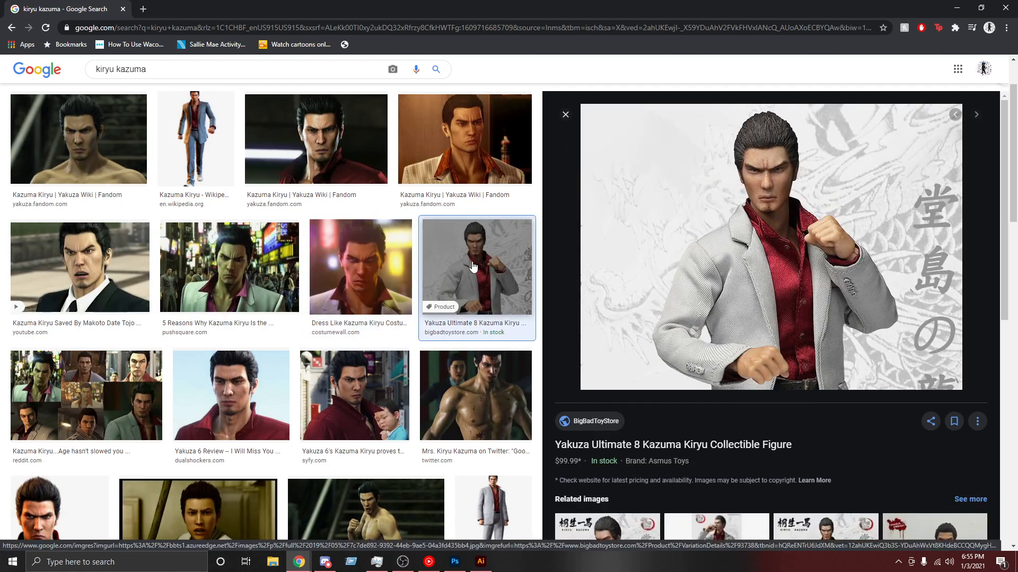
scroll(474, 267, "down", 6)
left_click(215, 433)
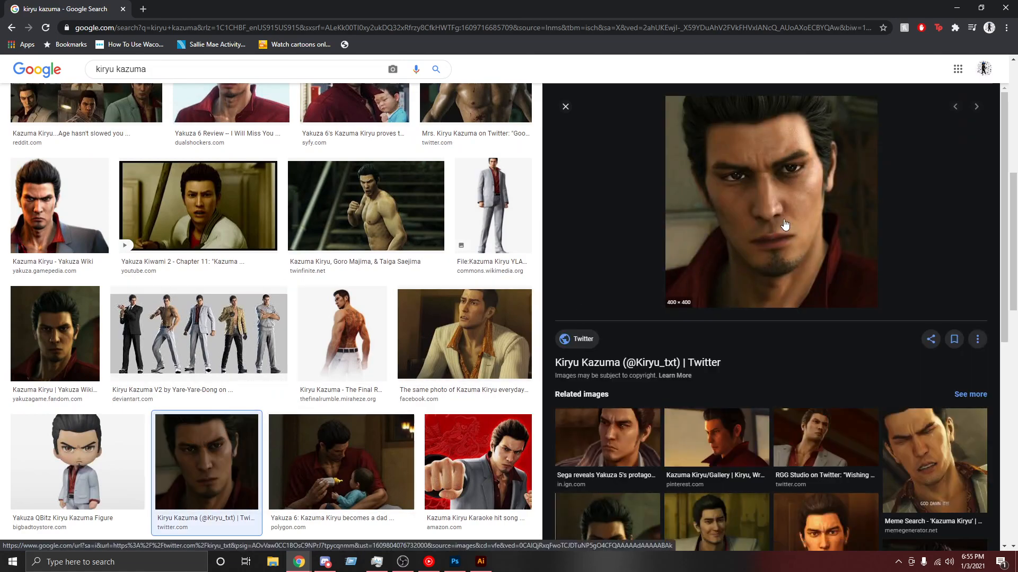
scroll(442, 166, "up", 7)
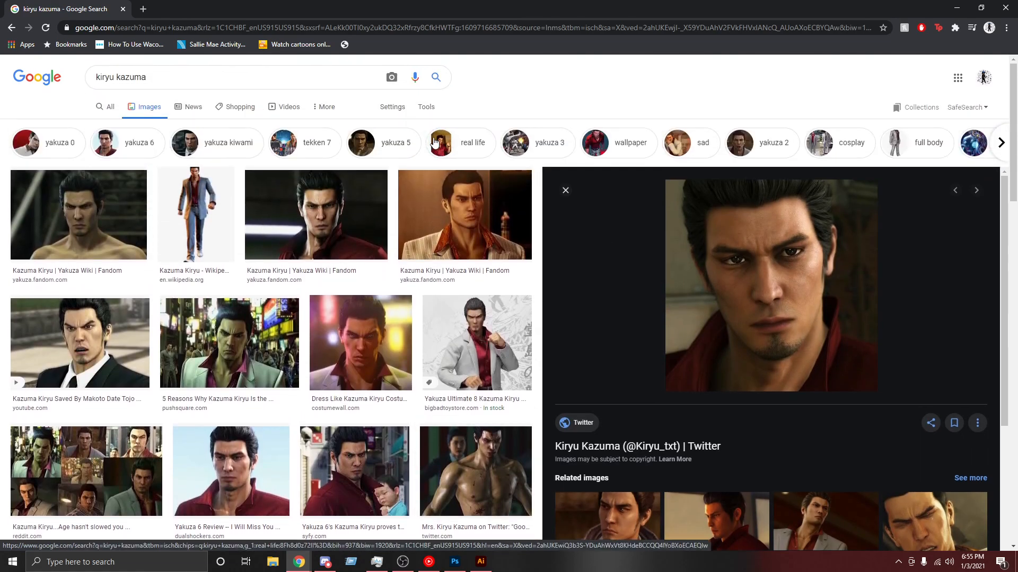
scroll(451, 188, "down", 5)
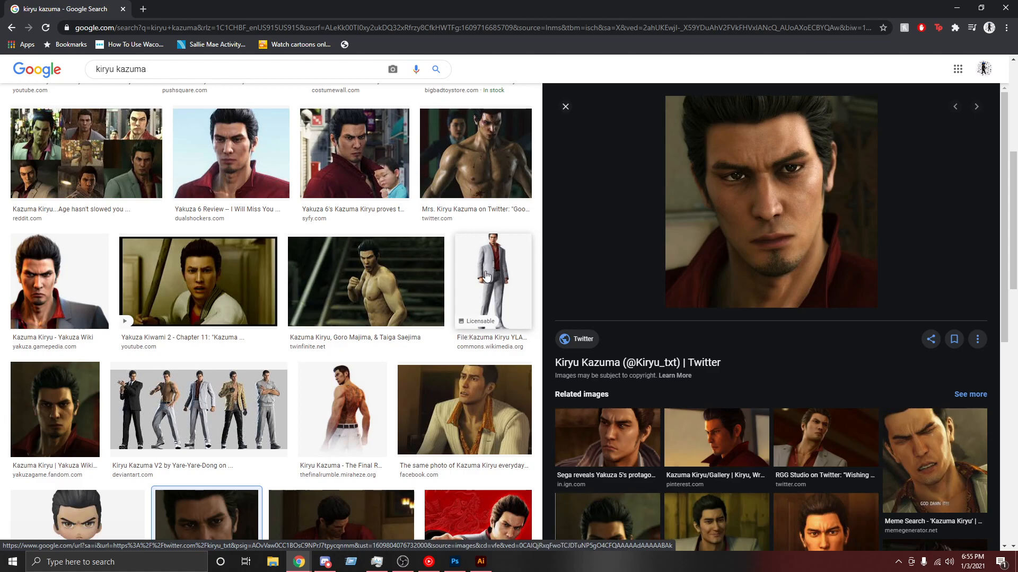
left_click(89, 527)
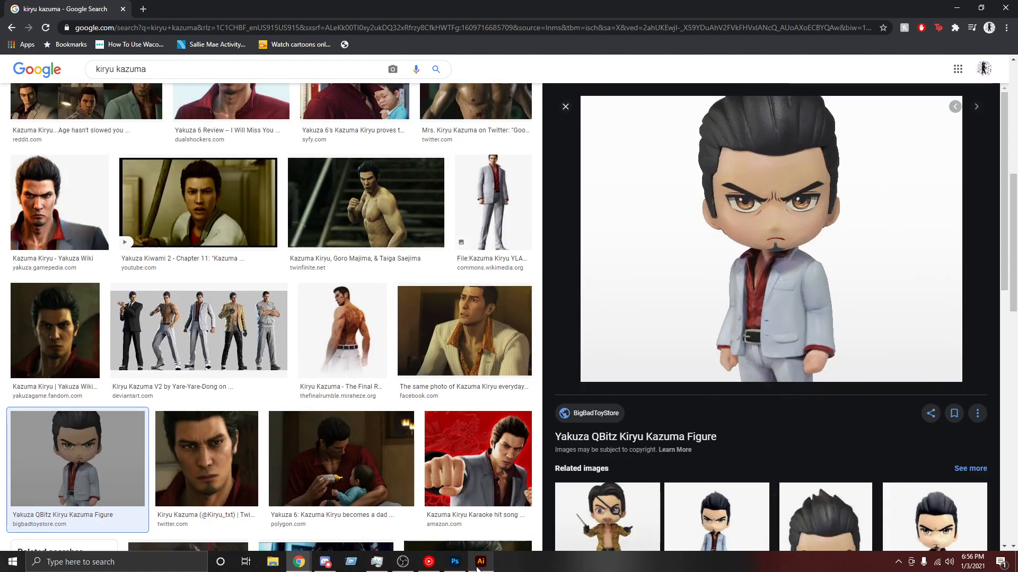
Step: Return to Photoshop and lasso-select the small upper and large lower white iris shapes in the big face's eye
mouse_move(477, 567)
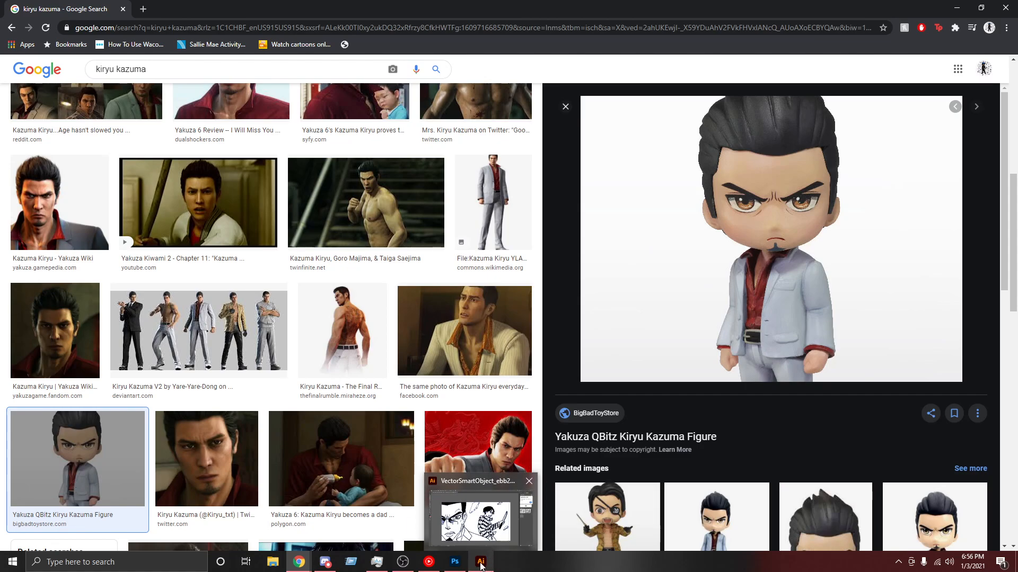
left_click(479, 563)
left_click(455, 562)
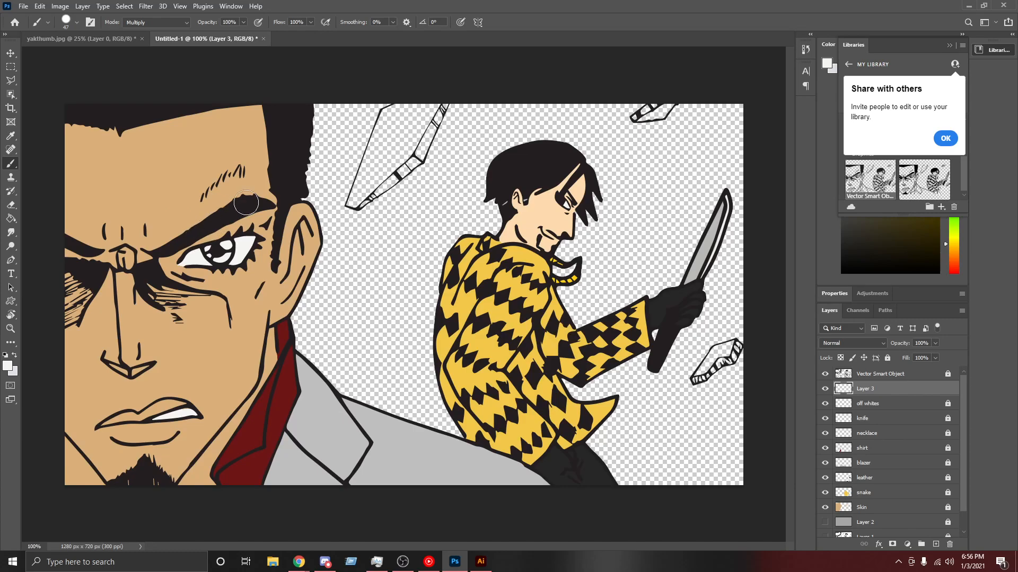
key("ctrl+plus")
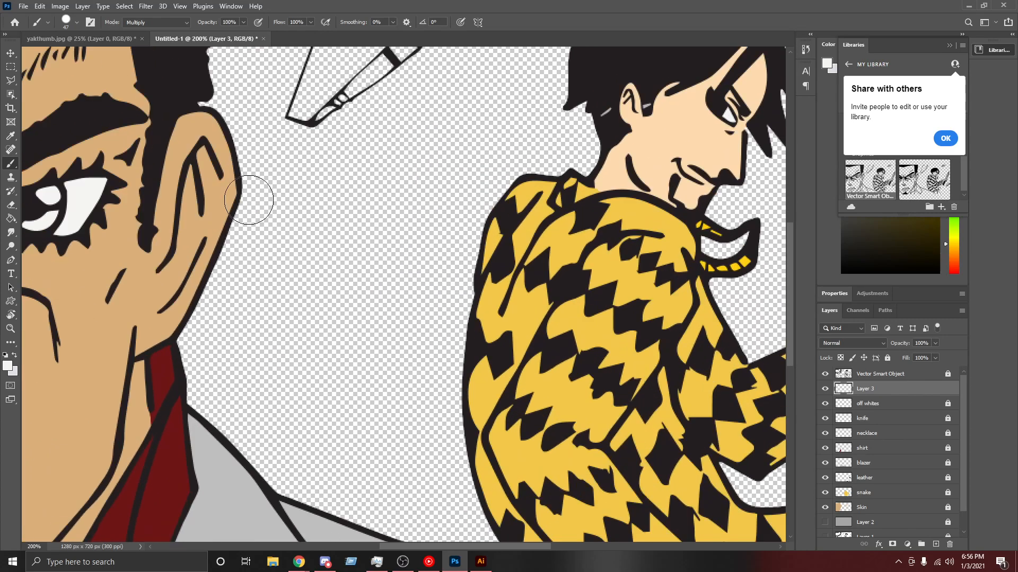
left_click_drag(419, 546, 325, 546)
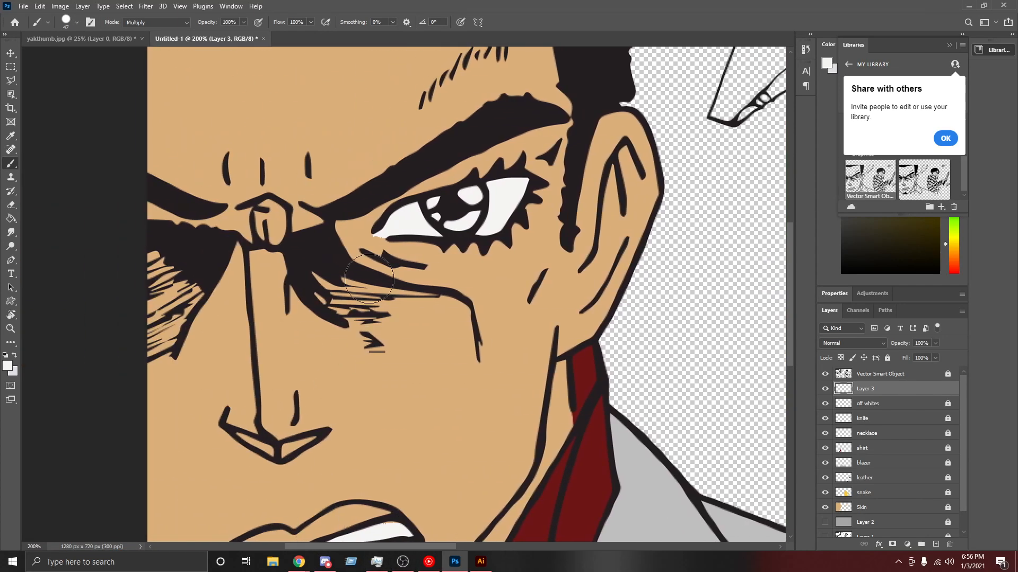
scroll(444, 245, "up", 3)
scroll(444, 245, "up", 3)
key("ctrl+plus")
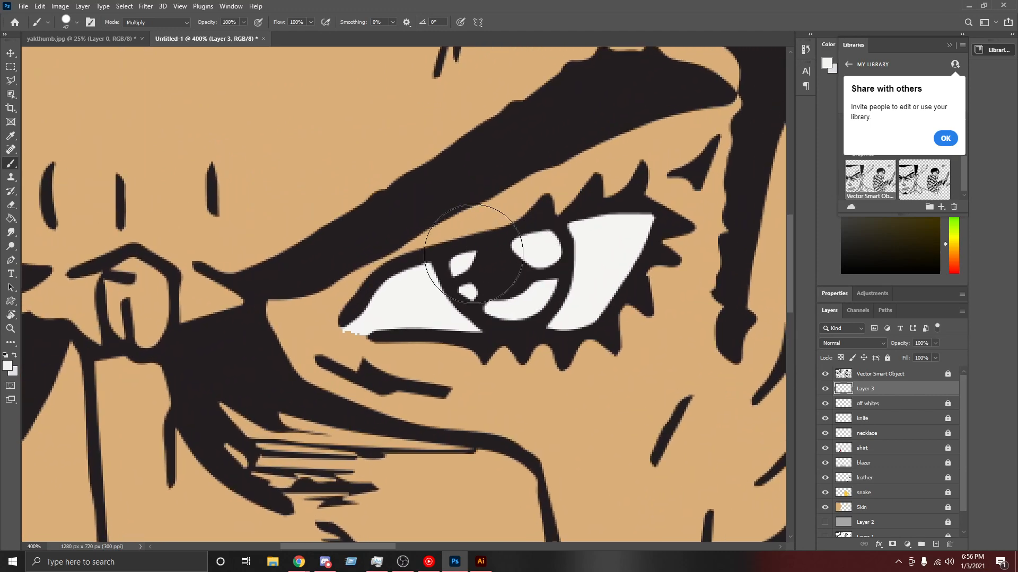
key("l")
left_click(477, 276)
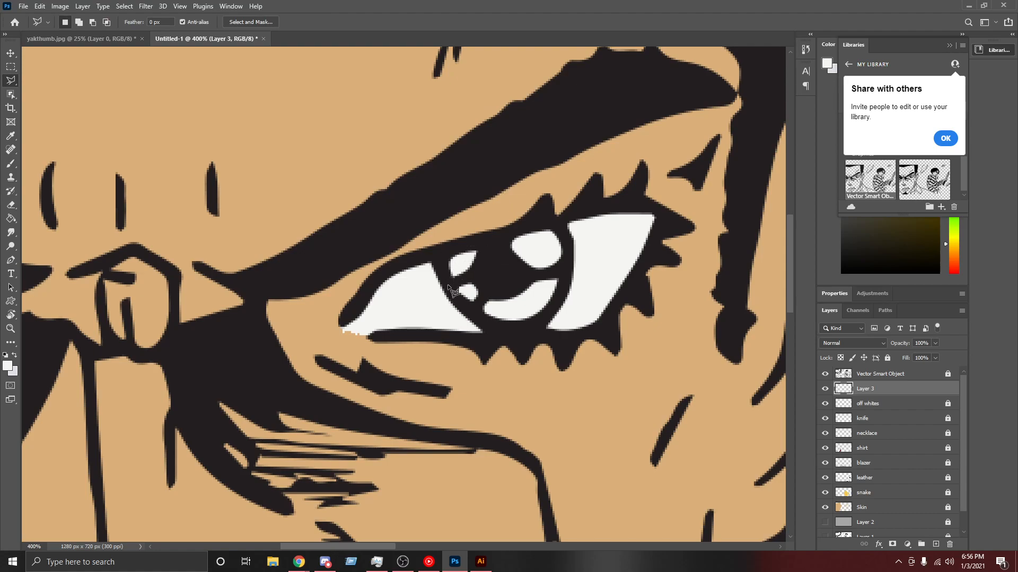
key("shift")
left_click(485, 292)
left_click(566, 274)
left_click(559, 309)
left_click(530, 327)
left_click(476, 316)
Step: Fill the two selected iris shapes with brown #904809 on Layer 3 and deselect
left_click(948, 45)
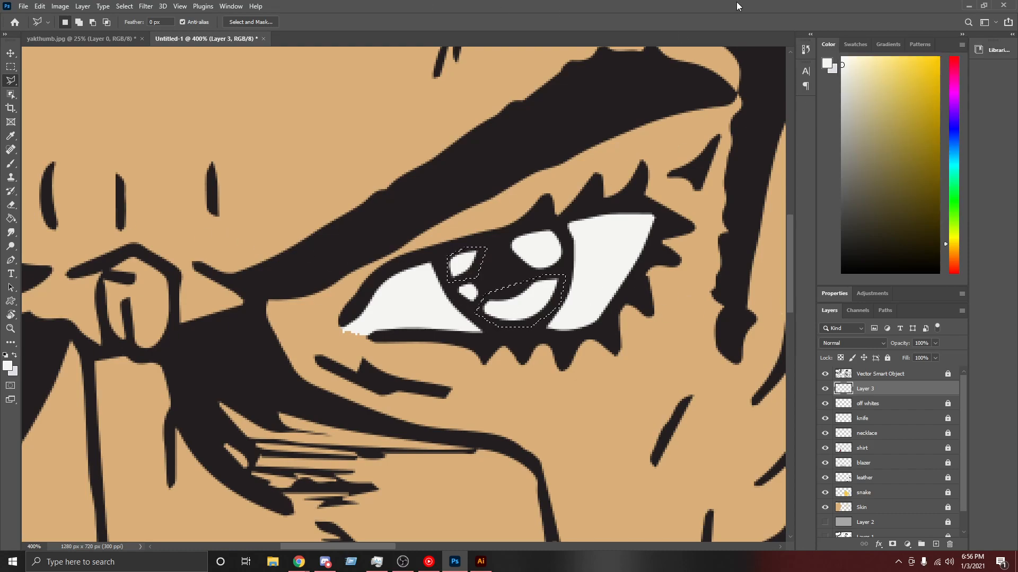
left_click(952, 256)
mouse_move(897, 175)
left_mouse_down()
mouse_move(930, 198)
mouse_move(933, 151)
left_mouse_up()
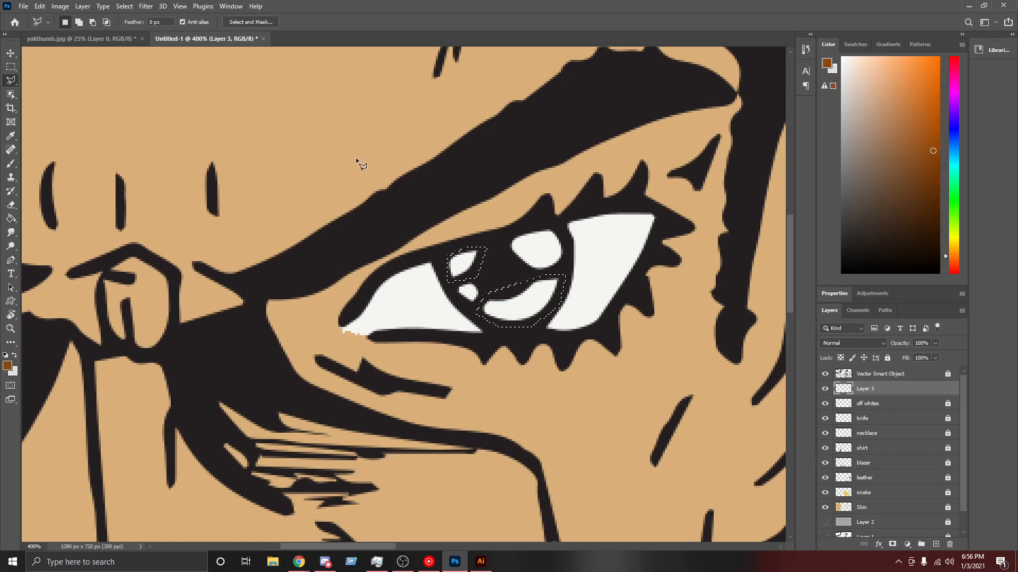
key("b")
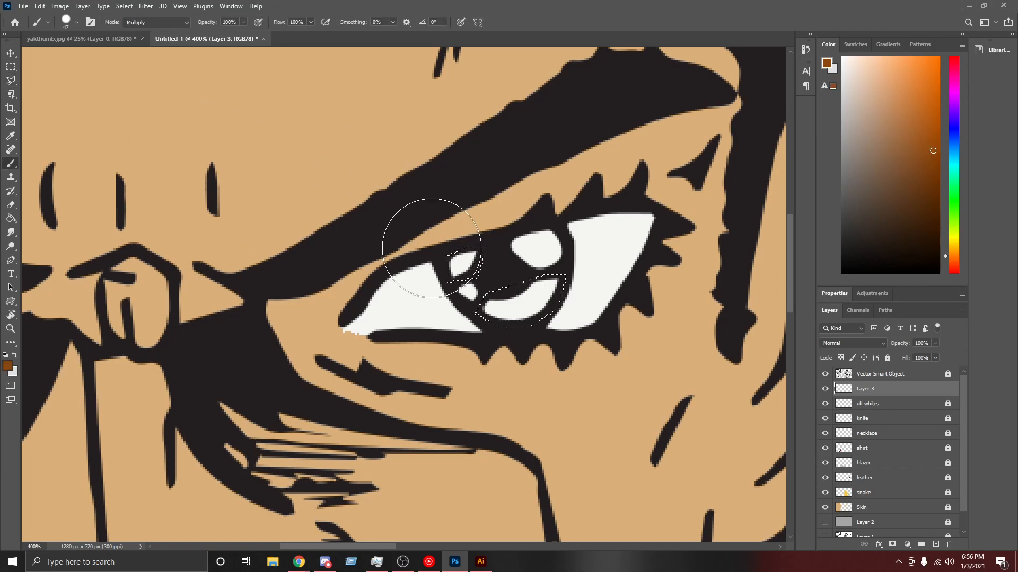
key("g")
left_click(462, 267)
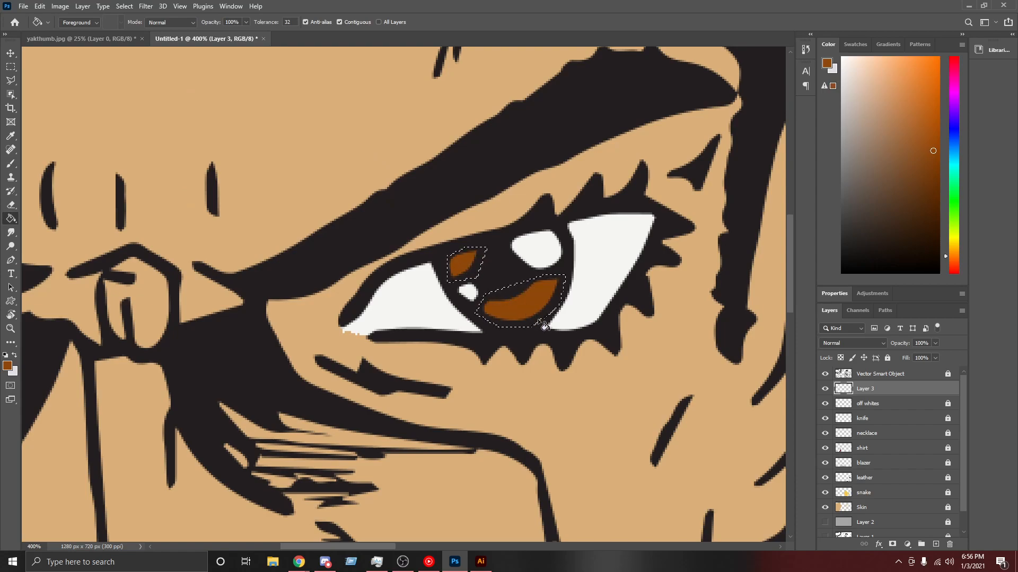
key("ctrl+d")
Step: Add a new layer above Layer 3 and clip it to Layer 3
left_click(936, 544)
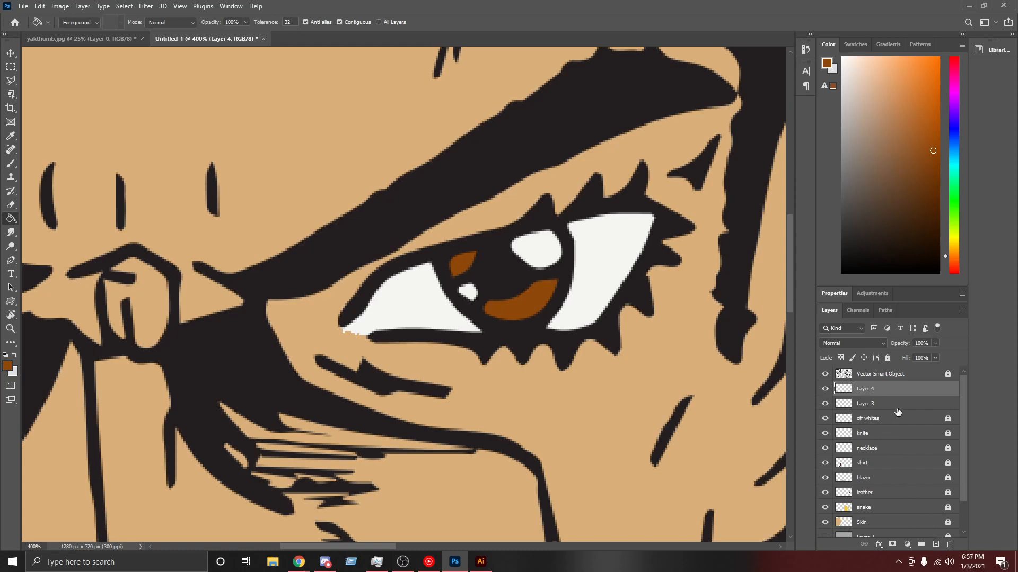
left_click_drag(904, 406, 887, 395)
left_click(887, 393, "alt")
Step: Lasso a jagged, zigzag-edged selection over the outer part of the small upper brown iris shape
left_click(13, 80)
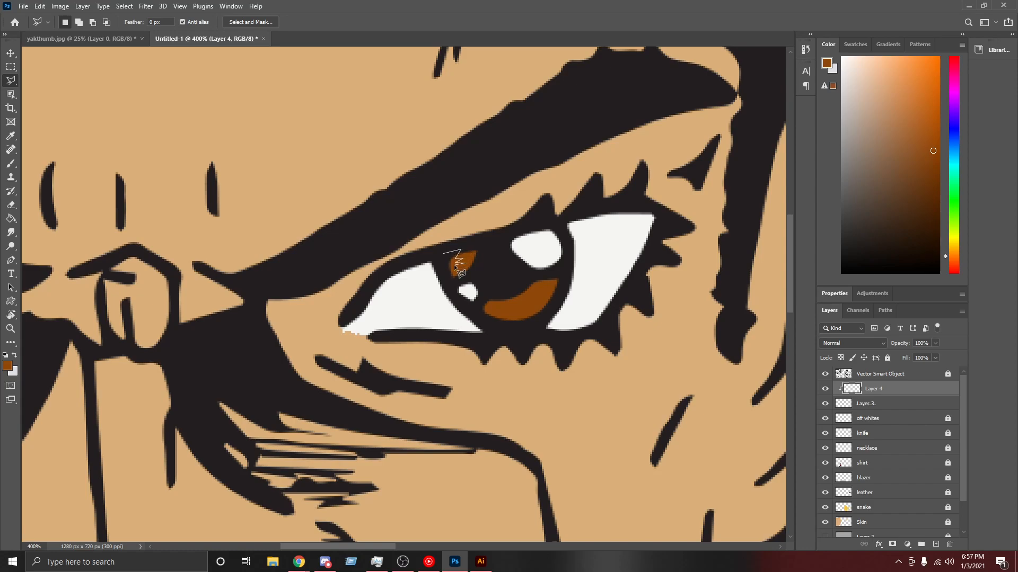
left_click(464, 264)
left_click(454, 266)
left_click(463, 267)
left_click(475, 267)
left_click(437, 274)
left_click(475, 277)
left_click(441, 280)
left_click(444, 254)
left_click(446, 255)
Step: Add a zigzag lasso selection of thin spikes across the large lower brown iris shape, closing it around the lower edge
key("shift")
left_click(478, 311)
left_click(485, 306)
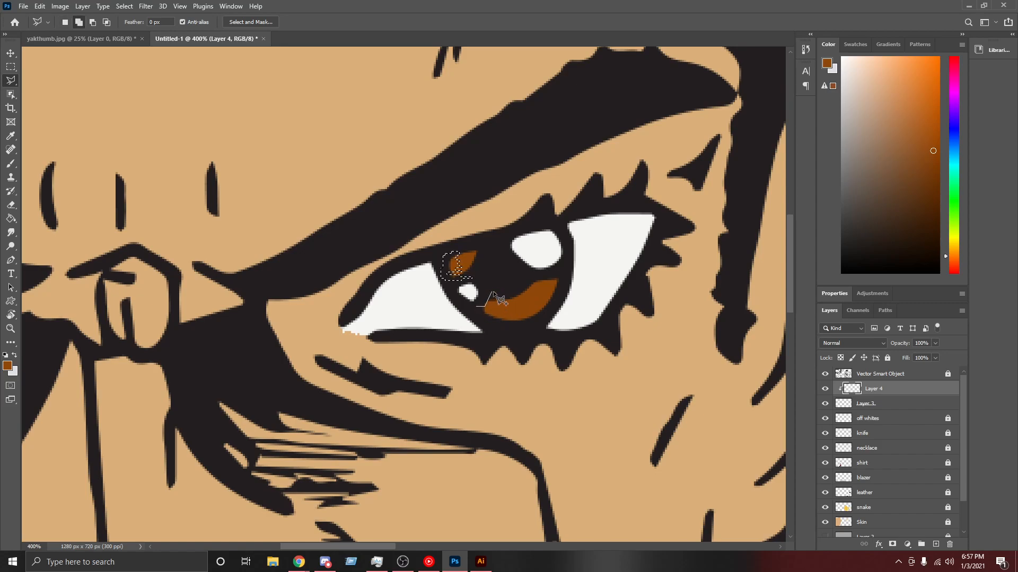
left_click(485, 318)
left_click(506, 288)
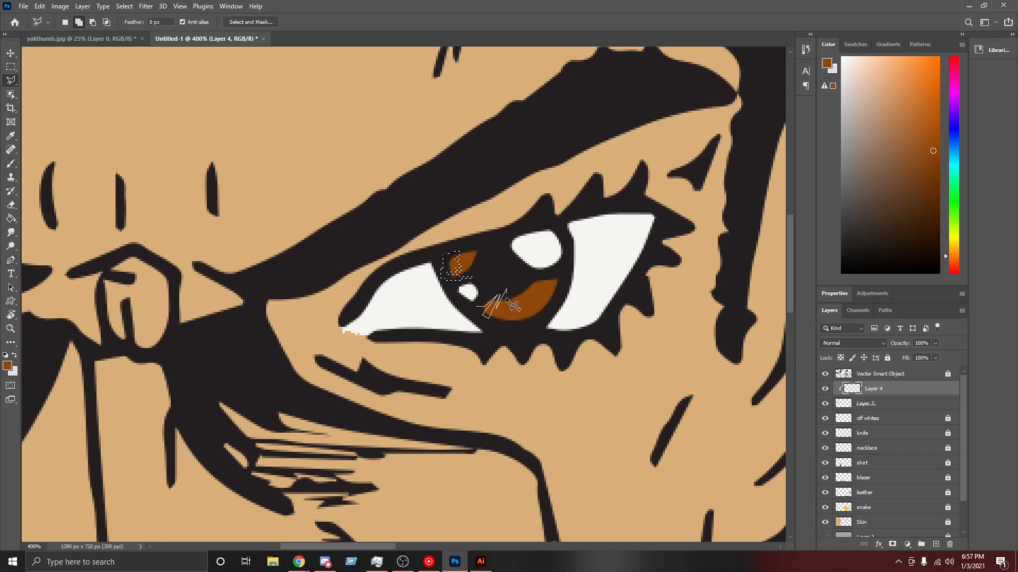
left_click(495, 323)
left_click(504, 325)
left_click(512, 329)
left_click(518, 287)
left_click(517, 328)
left_click(522, 330)
left_click(520, 287)
left_click(537, 319)
left_click(522, 288)
left_click(542, 317)
left_click(531, 285)
left_click(546, 317)
left_click(532, 284)
left_click(555, 299)
left_click(534, 278)
left_click(566, 277)
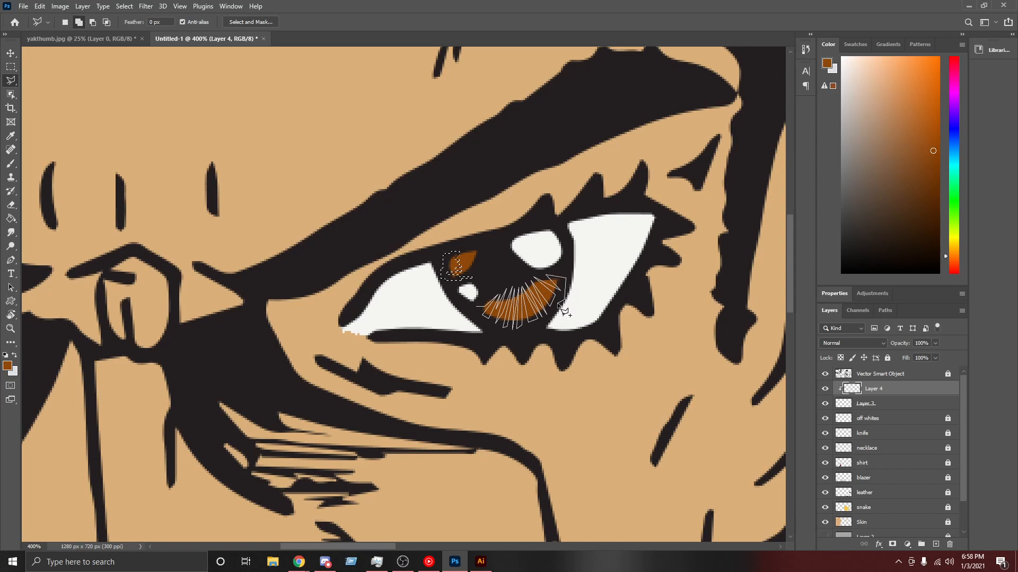
left_click(562, 298)
left_click(553, 318)
left_click(530, 331)
left_click(509, 335)
left_click(486, 327)
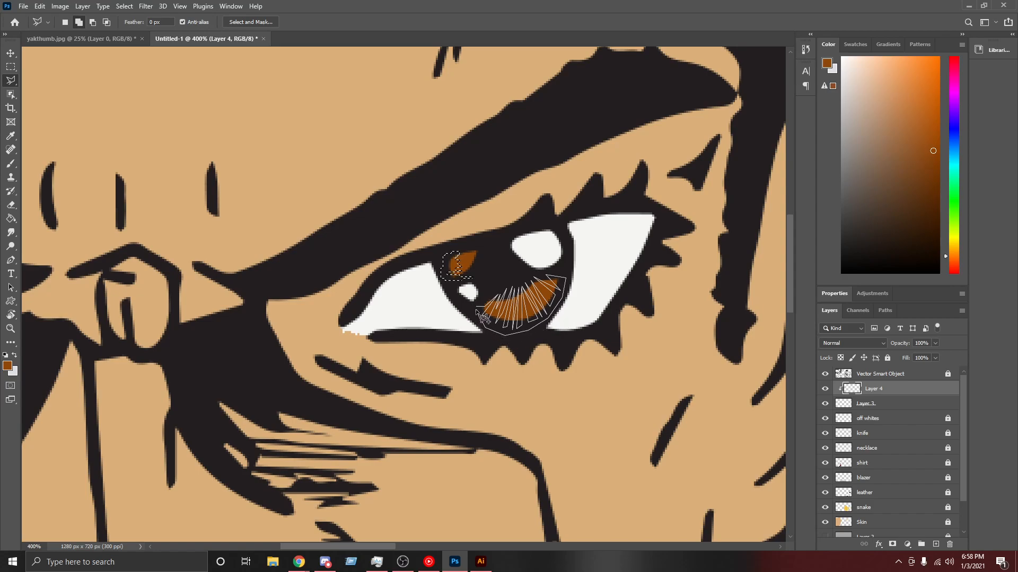
left_click(482, 314)
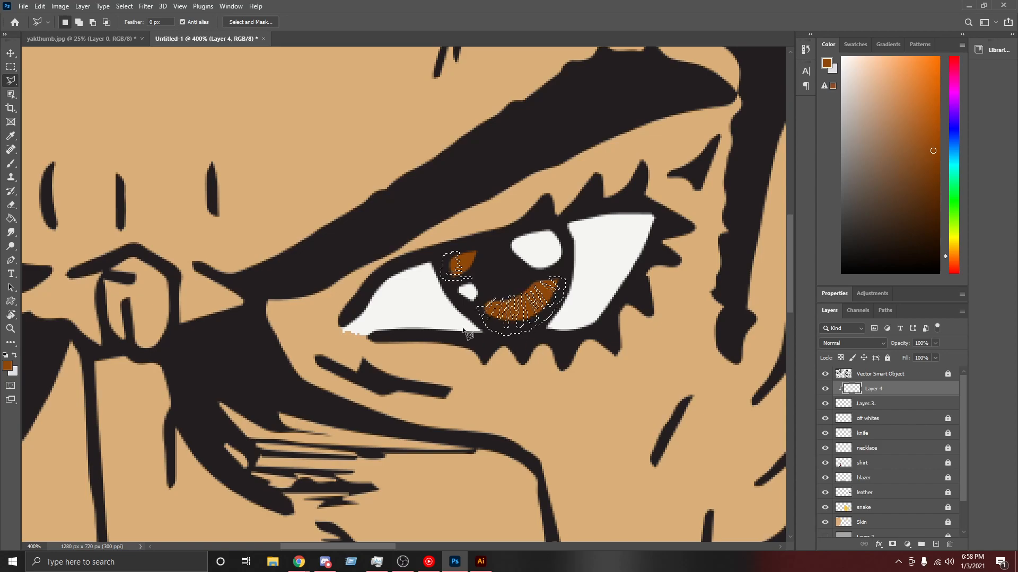
Step: Fill the spiky iris selections with bright orange #ff9d02 on the clipped layer
left_click(8, 365)
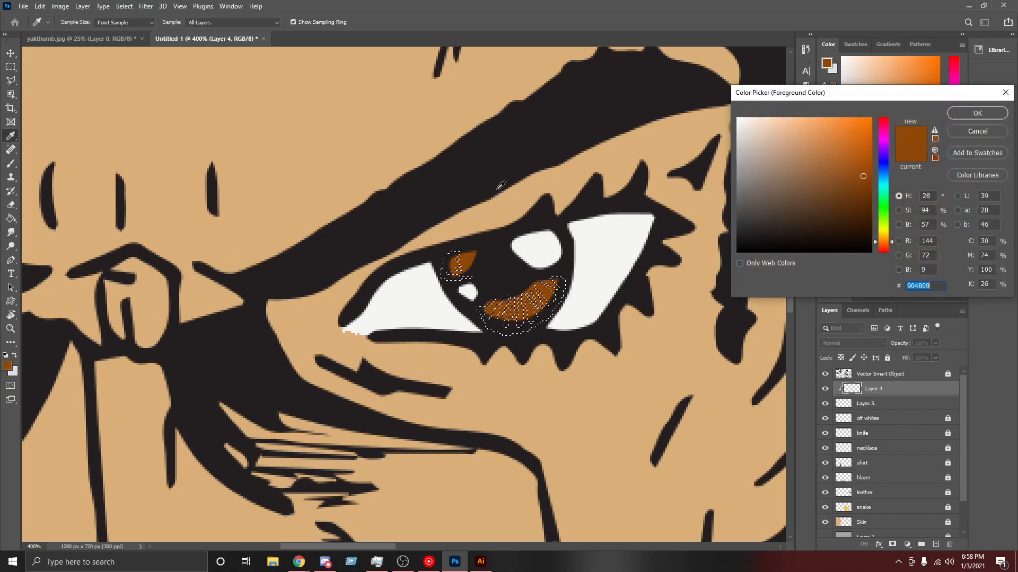
left_click_drag(888, 244, 887, 239)
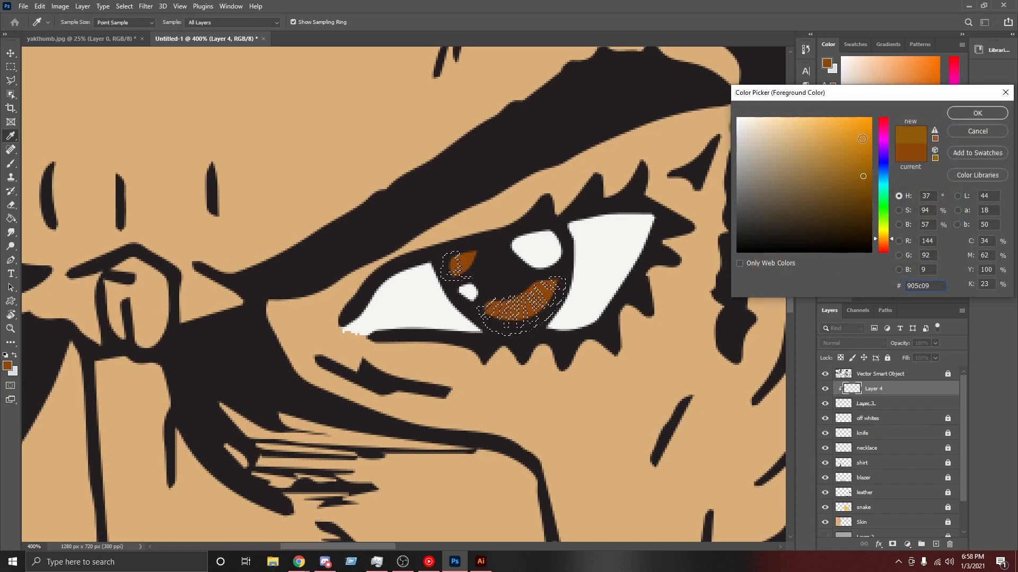
left_click(870, 117)
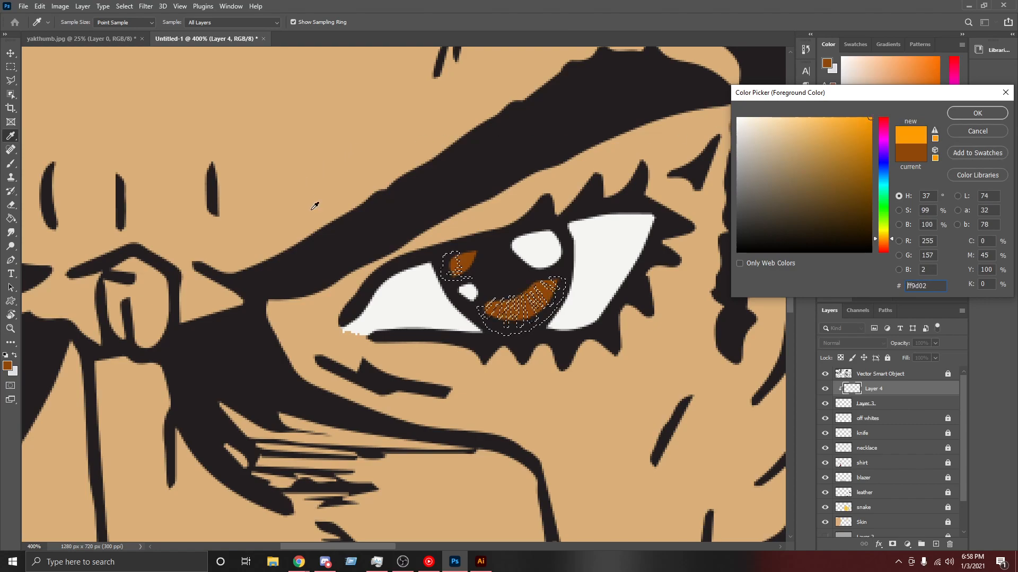
left_click(977, 113)
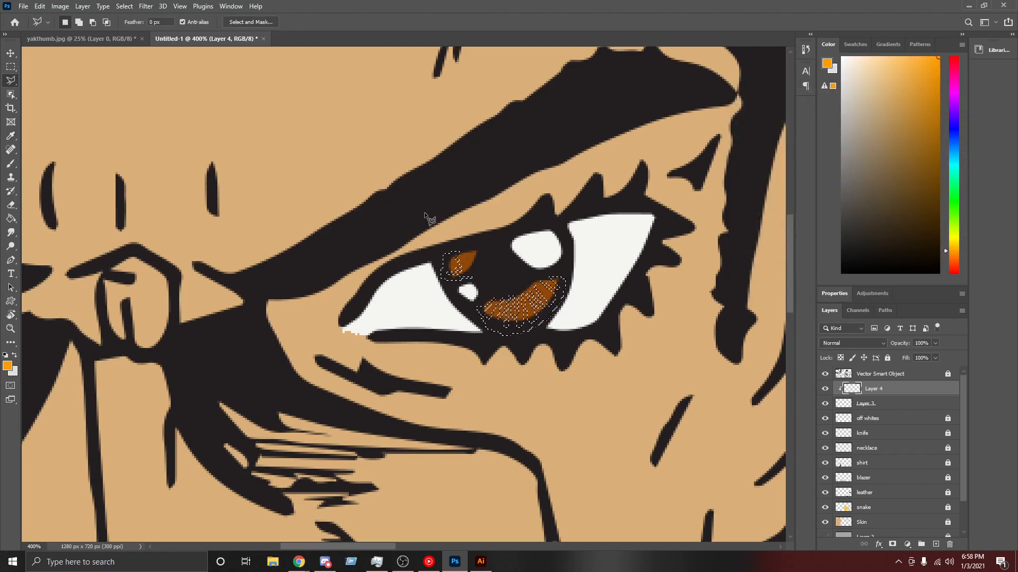
key("g")
left_click(457, 271)
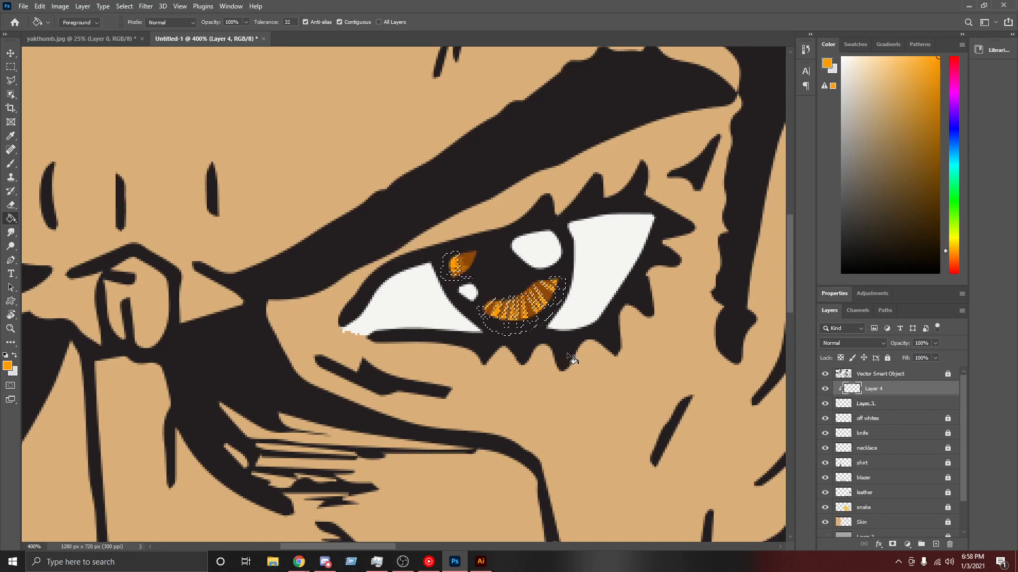
Step: Deselect the iris spikes and merge the clipped orange Layer 4 down into Layer 3
key("ctrl+d")
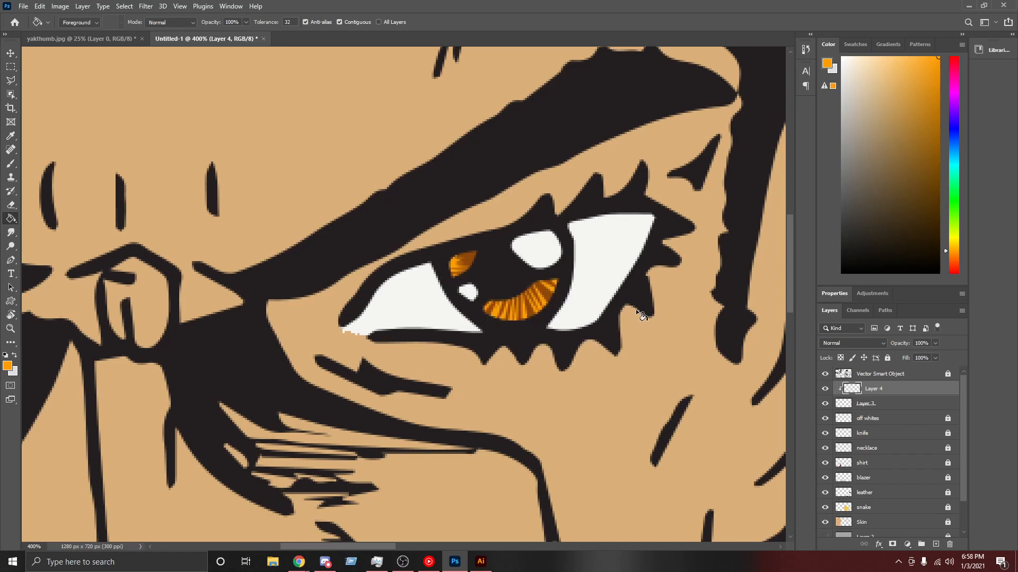
key("ctrl+minus")
key("ctrl+minus")
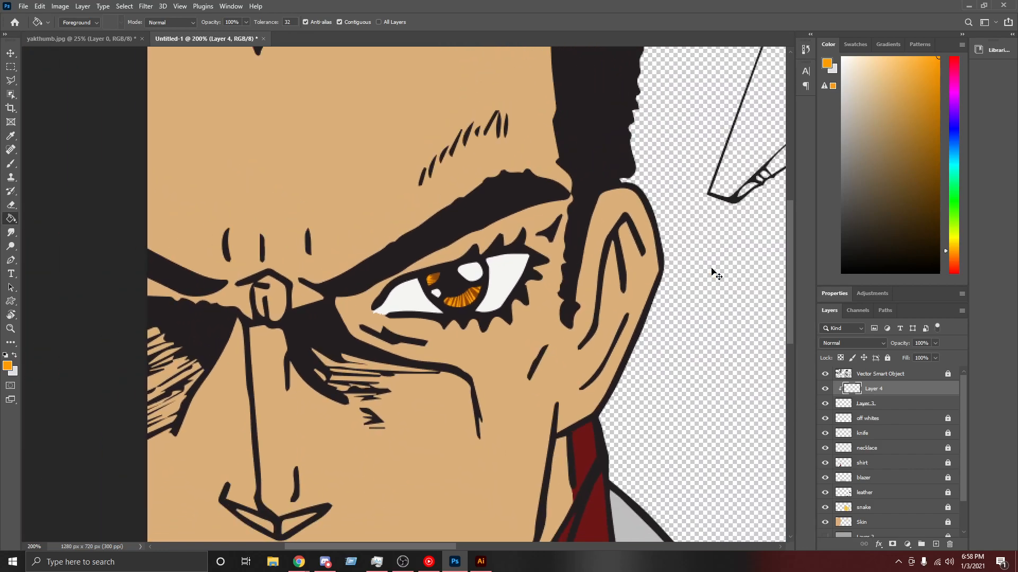
key("ctrl+0")
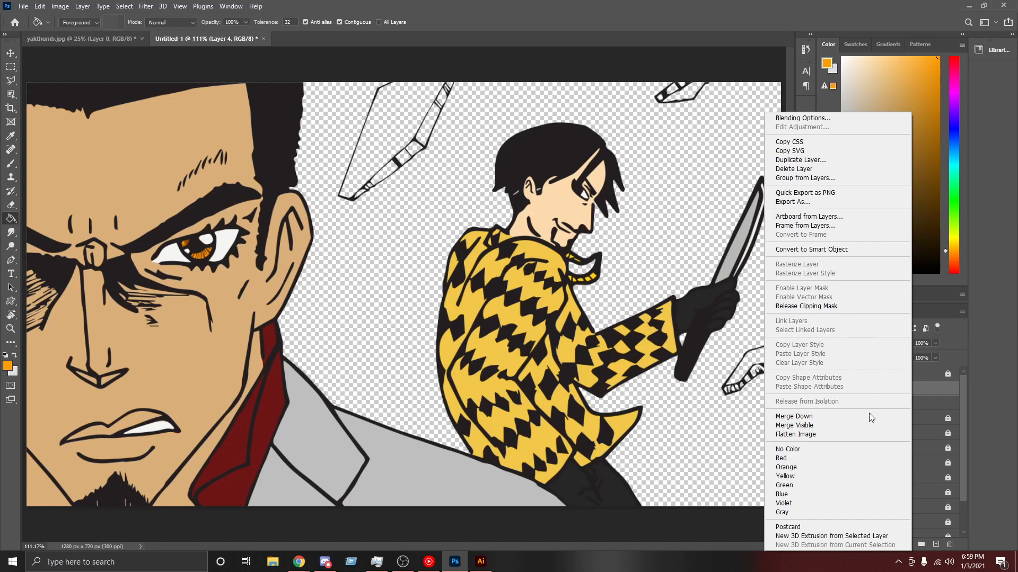
left_click(828, 416)
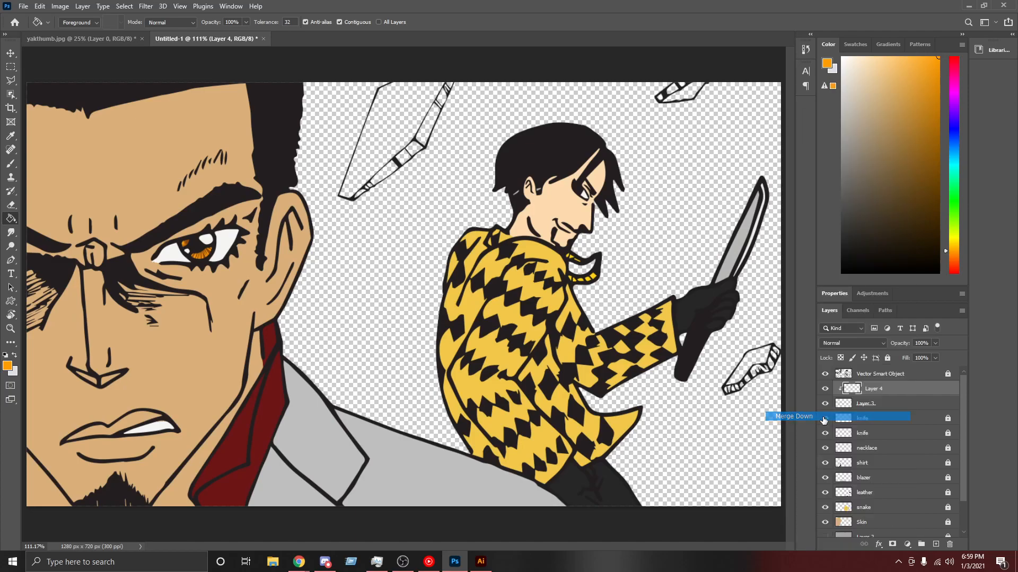
Step: Rename the merged eye-color layer "eye" and lock it
double_click(863, 390)
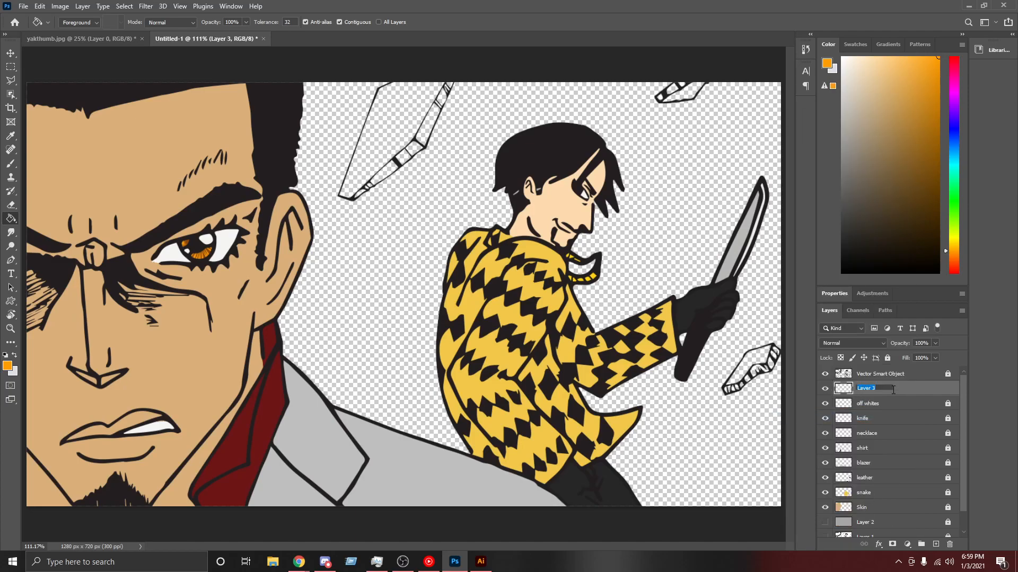
type("eye")
left_click(888, 358)
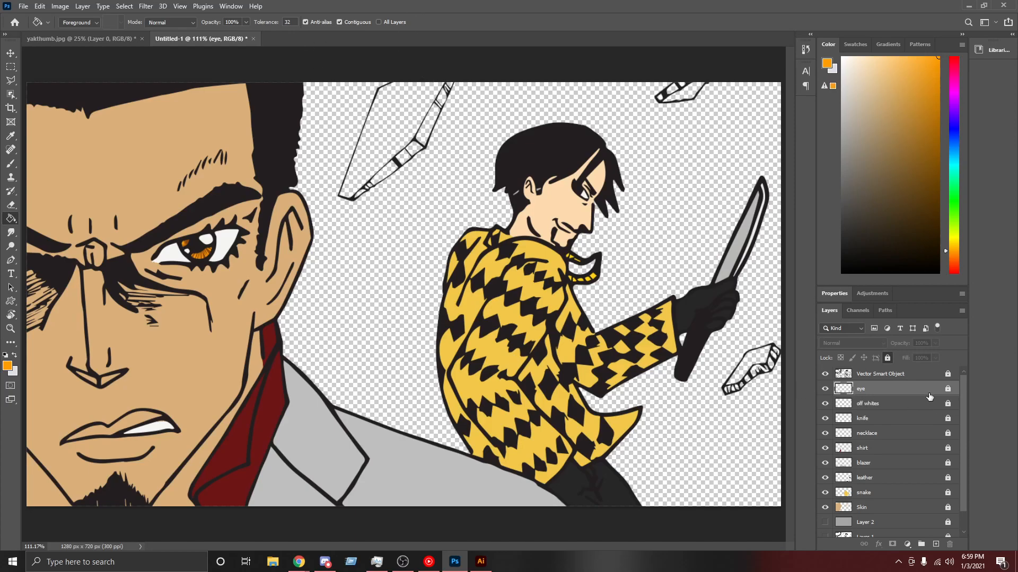
Step: Group all color layers from eye down to Skin and name the group "flats"
left_click_drag(961, 405, 965, 440)
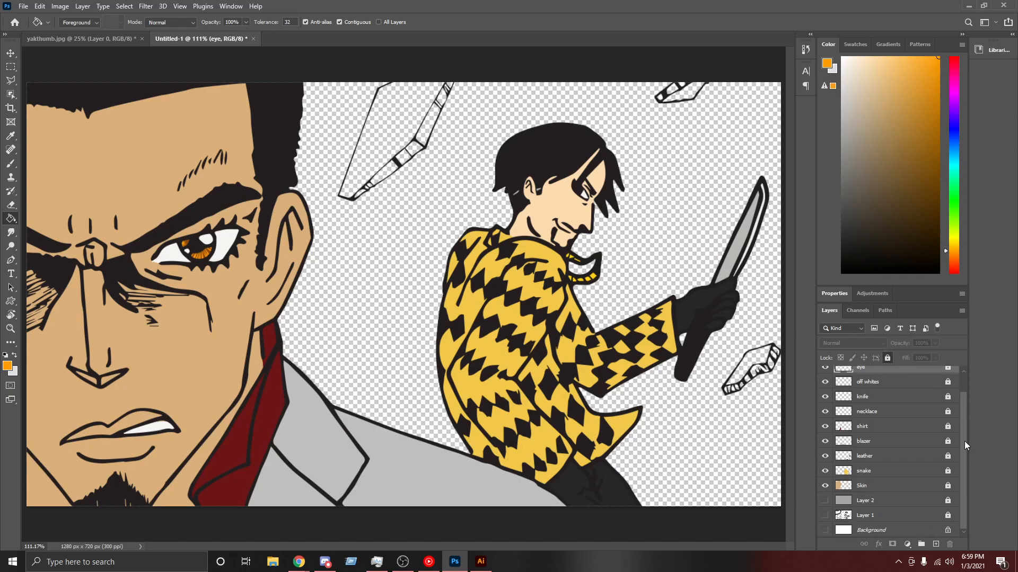
left_click(903, 493, "shift")
key("ctrl+g")
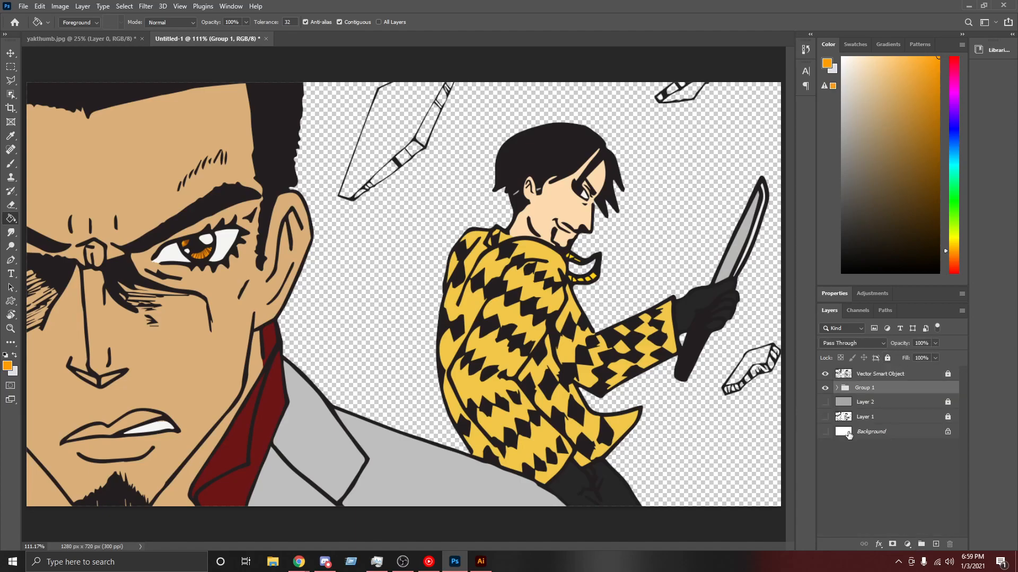
double_click(869, 389)
type("fa")
left_click(894, 475)
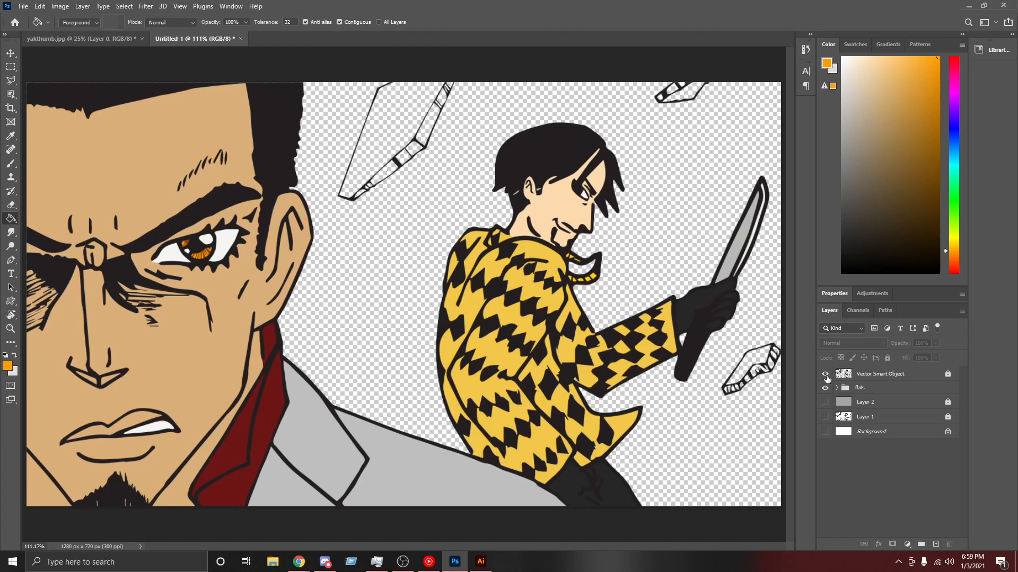
Step: Hide the Vector Smart Object line art and the flats group, and select Layer 2
left_click(824, 375)
left_click(825, 388)
left_click(885, 404)
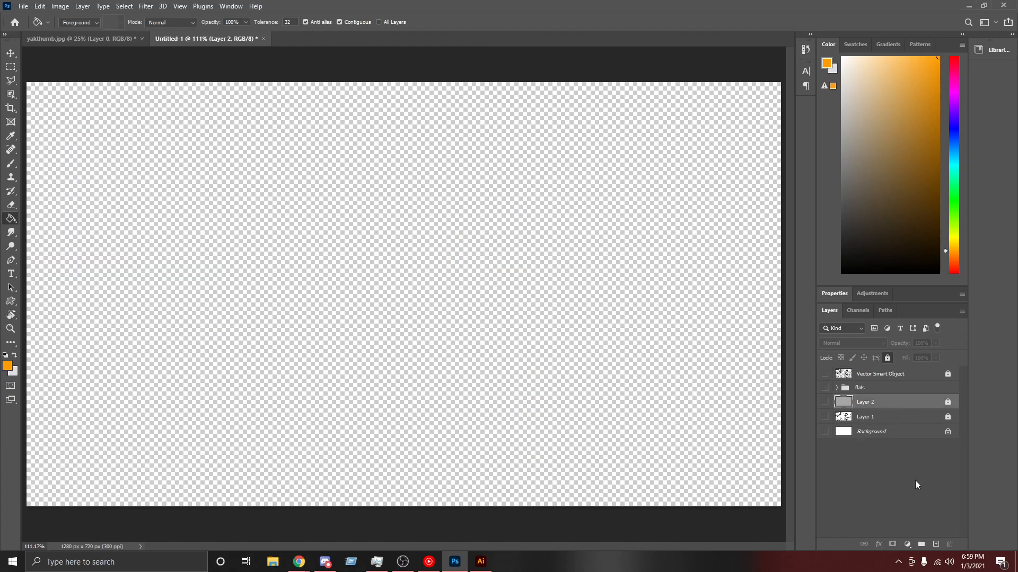
Step: Add a new layer above Layer 2 and switch to the Gradient tool
left_click(936, 544)
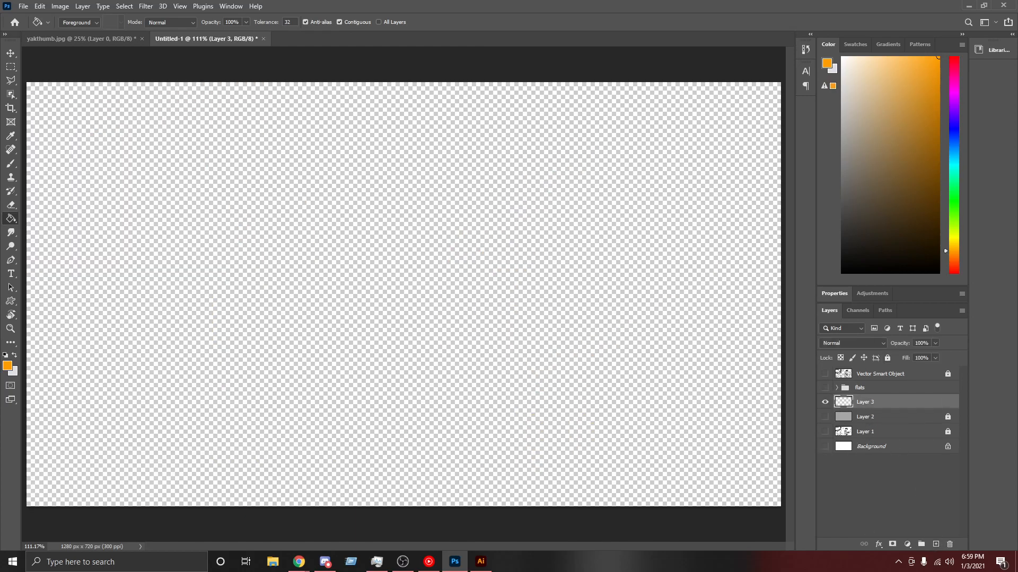
right_click(10, 218)
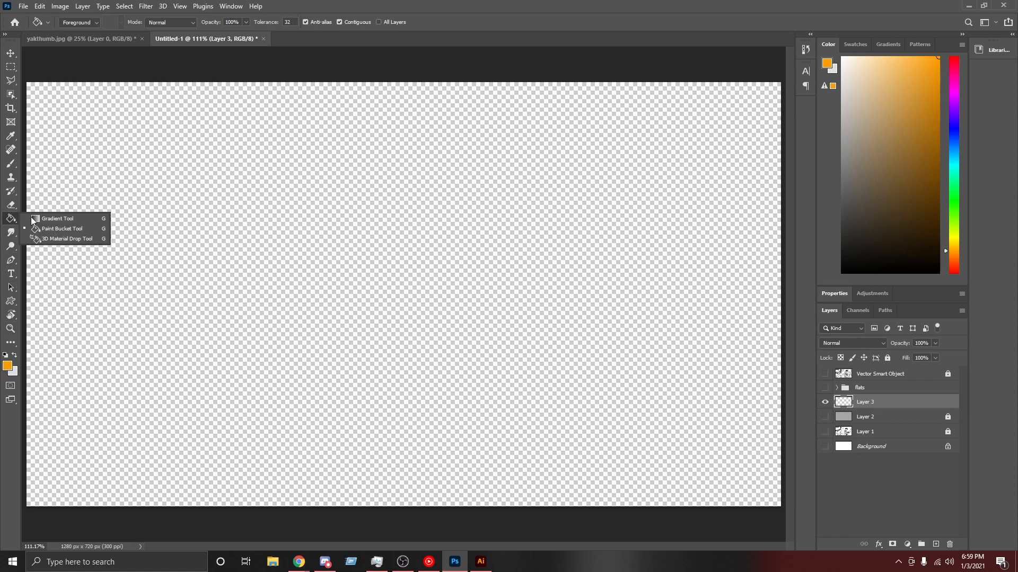
left_click(53, 218)
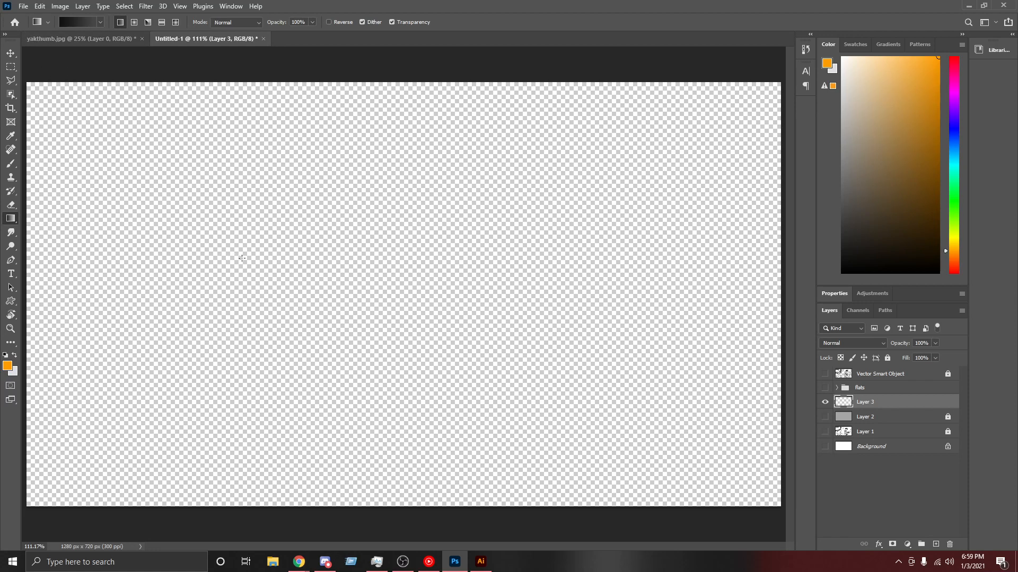
Step: Try a short upward black-to-gray linear gradient on the new layer and undo it
key("ctrl+minus")
key("ctrl+minus")
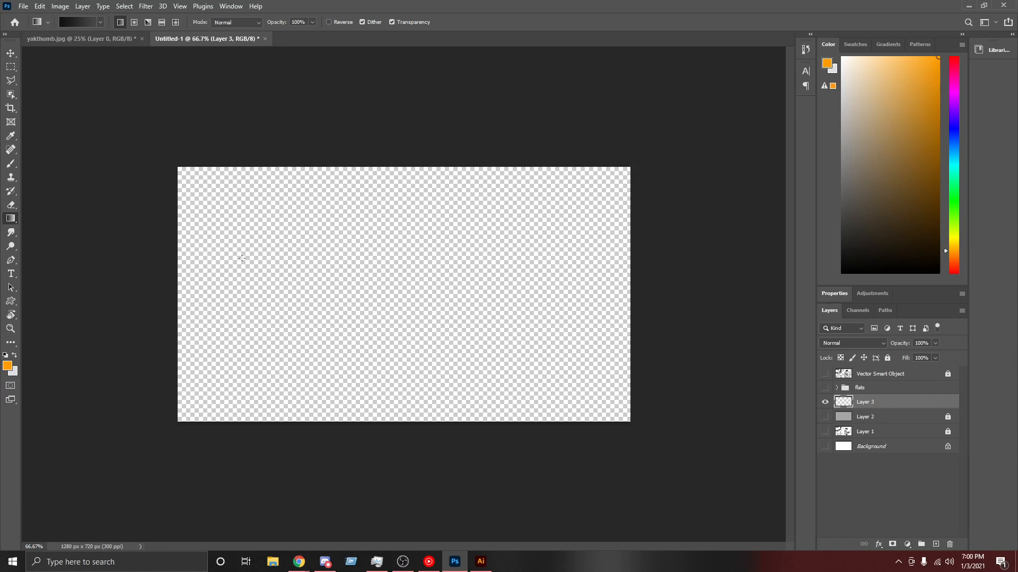
left_click_drag(267, 351, 265, 310)
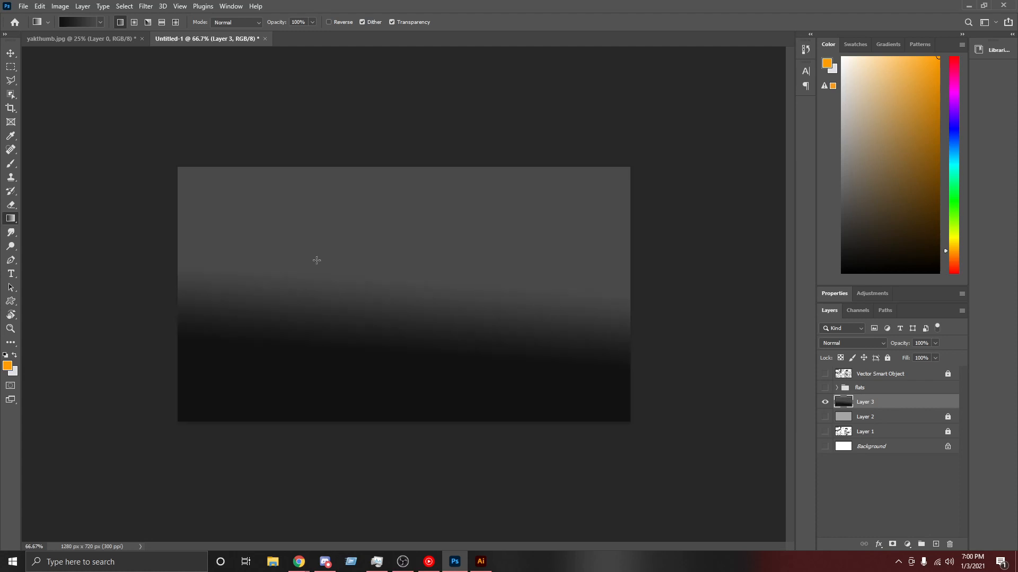
key("ctrl+z")
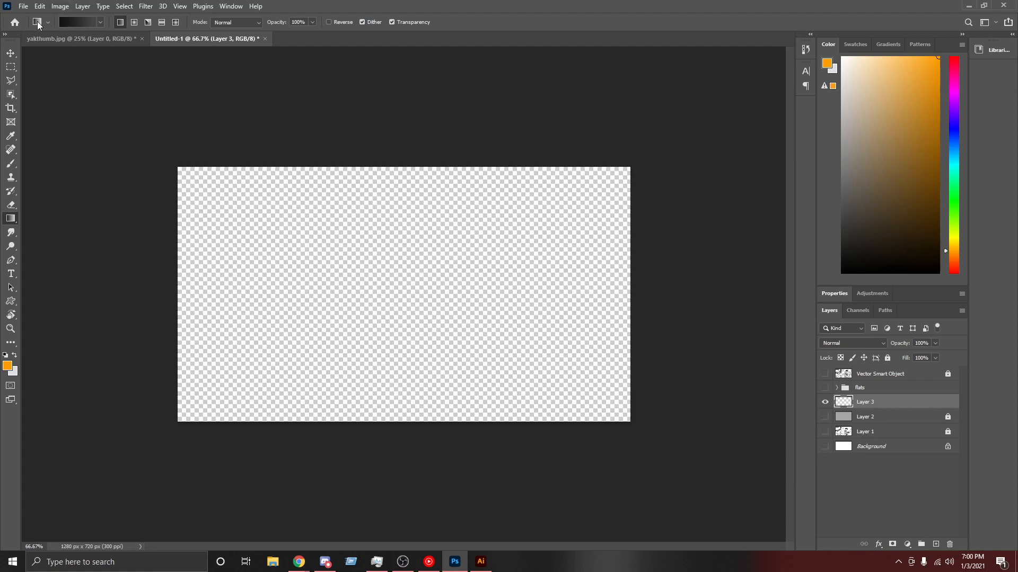
Step: Open the gradient for editing and set its starting color stop to bright pink #ee13c7
left_click(74, 22)
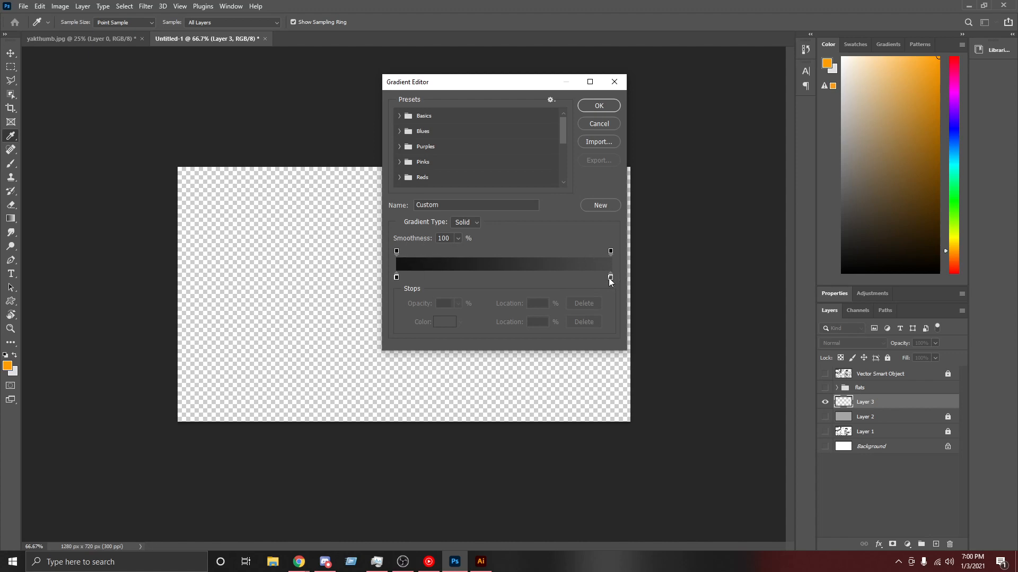
left_click(397, 277)
left_click(397, 251)
left_click(396, 276)
left_click(444, 322)
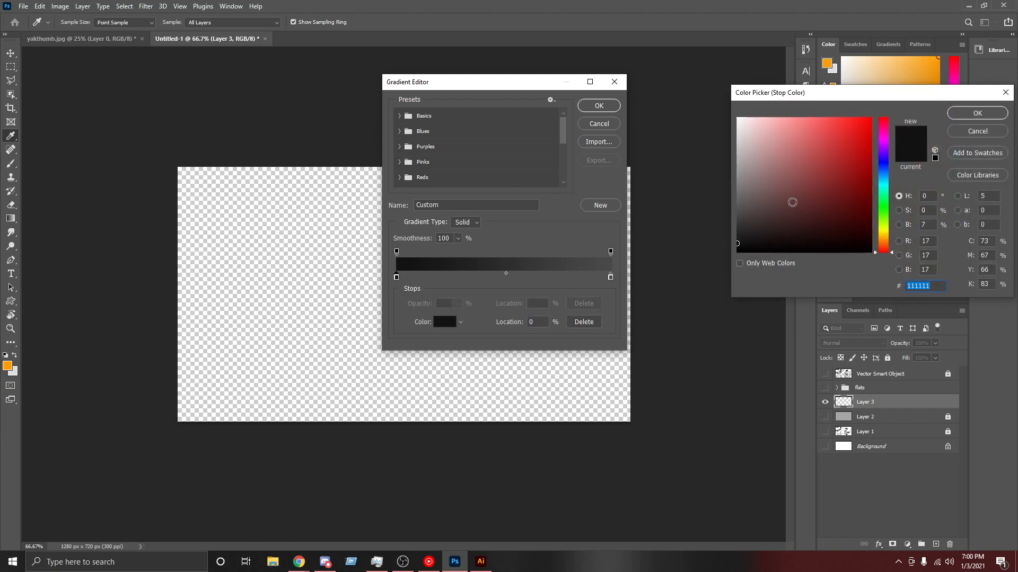
left_click(884, 141)
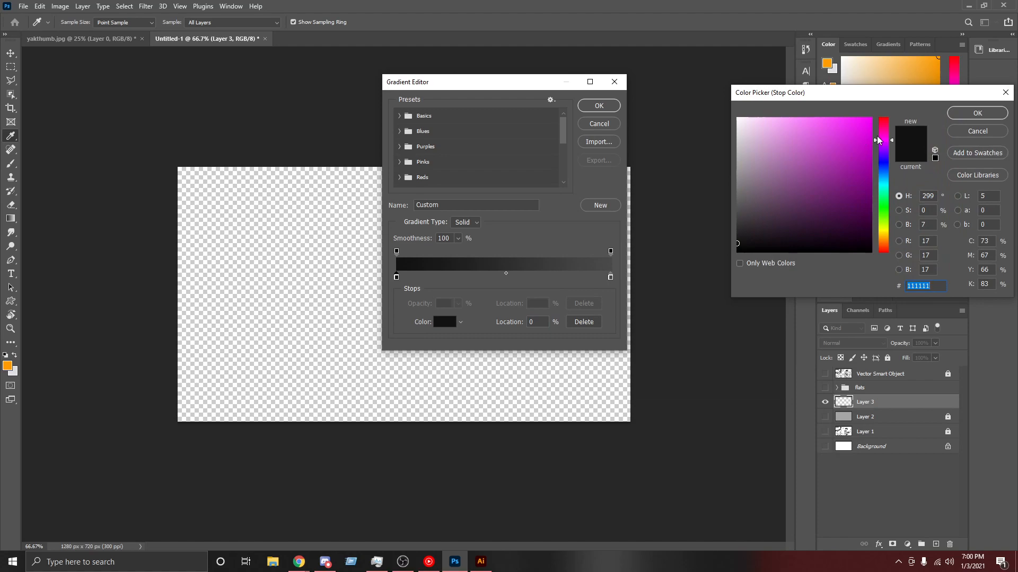
left_click(881, 135)
left_click(860, 126)
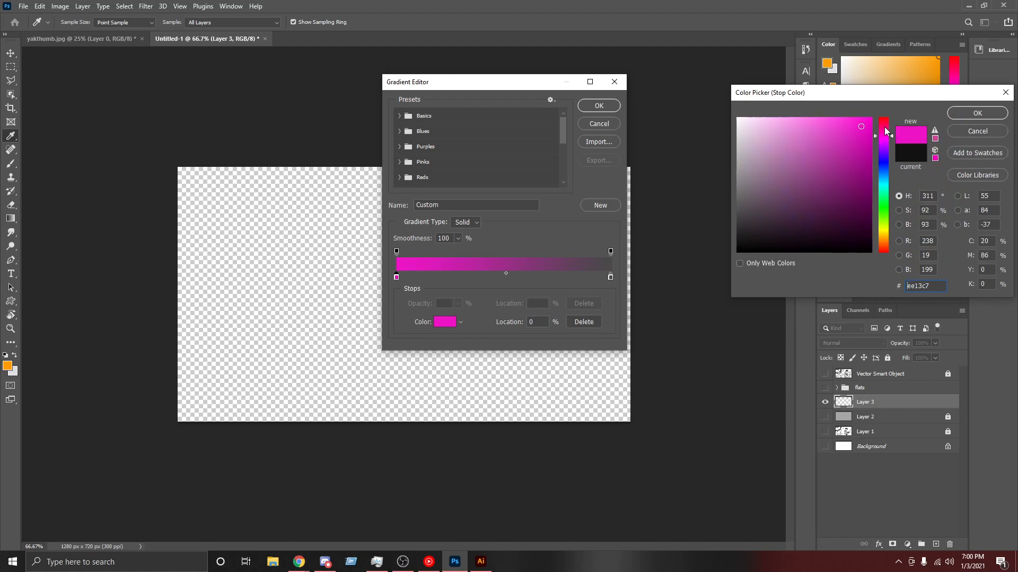
left_click(979, 114)
Step: Set the gradient's ending color stop to dark navy blue #061468
left_click(611, 278)
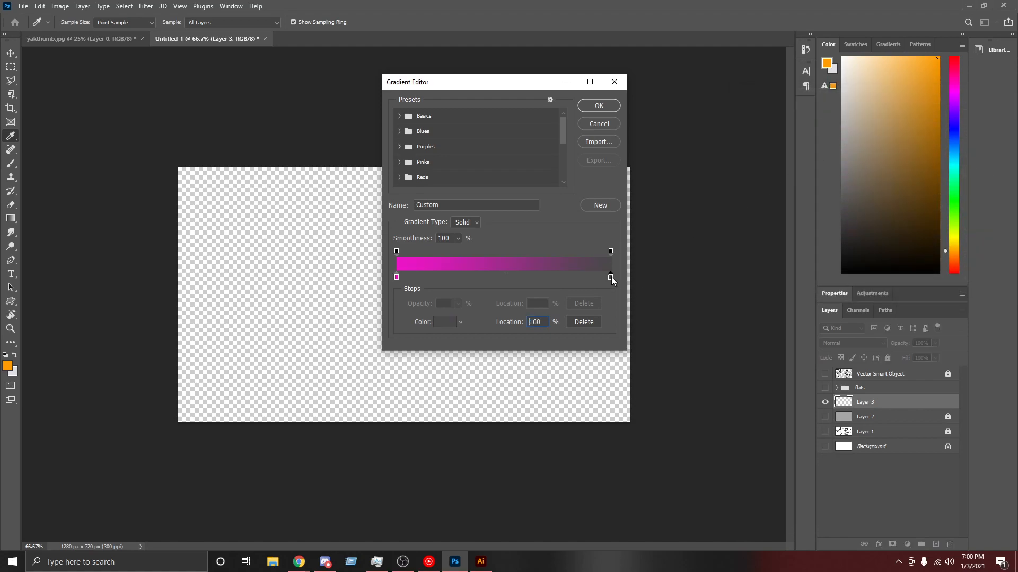
double_click(611, 276)
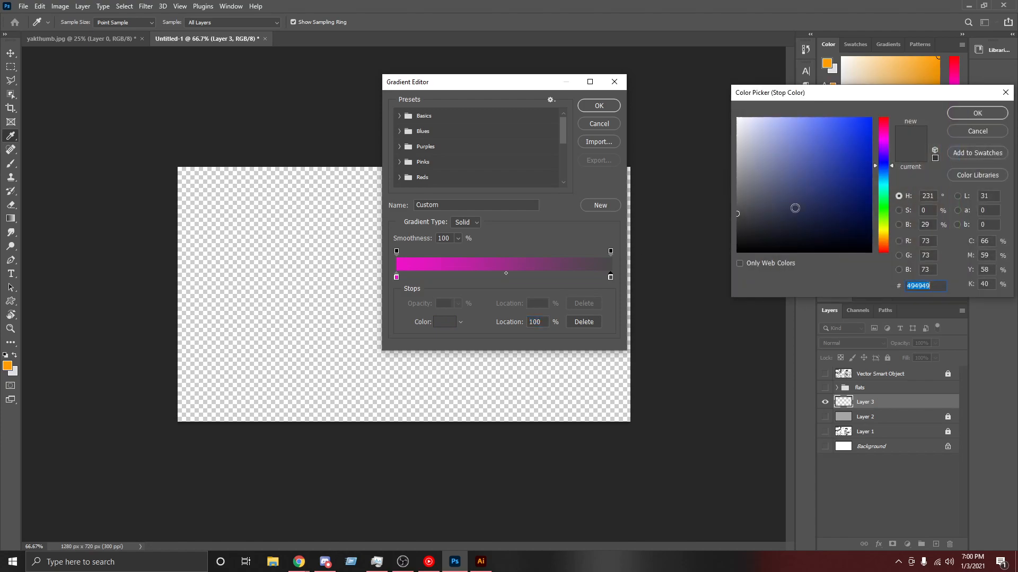
left_click_drag(859, 180, 864, 200)
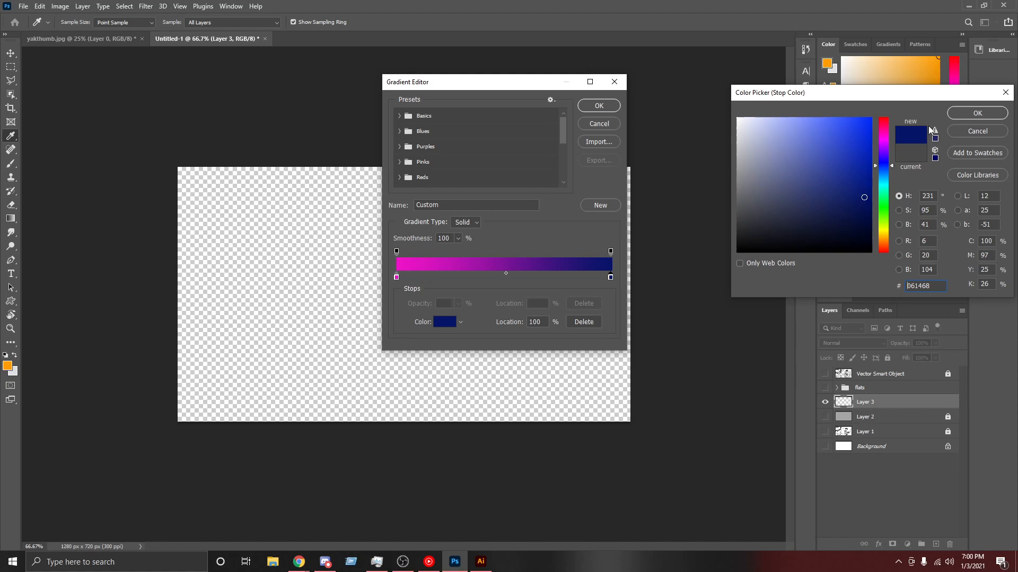
left_click(954, 116)
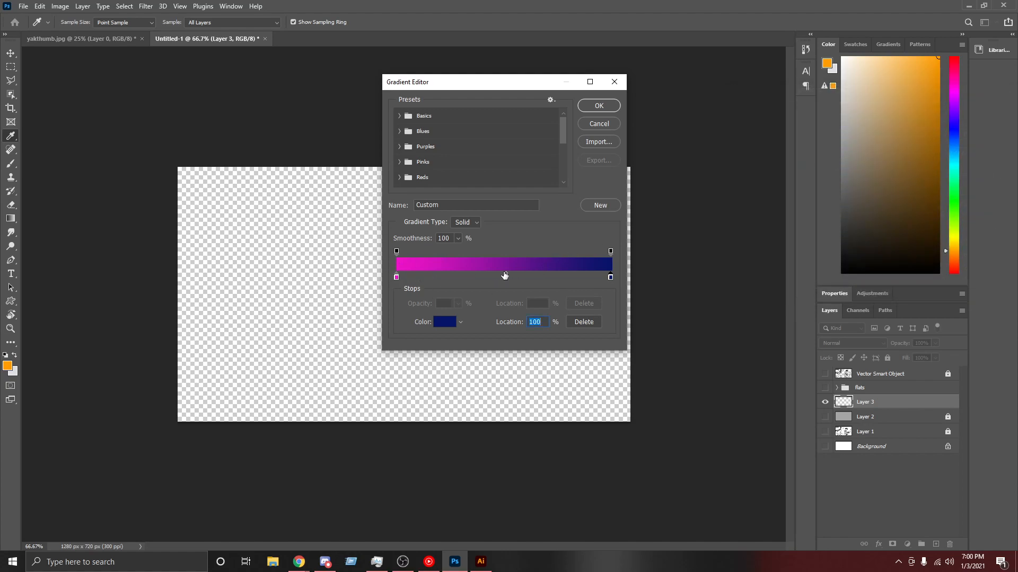
Step: Shift the gradient's midpoint toward pink and move the navy stop slightly inward, keeping the pink stop at 0%
left_click_drag(507, 273, 494, 274)
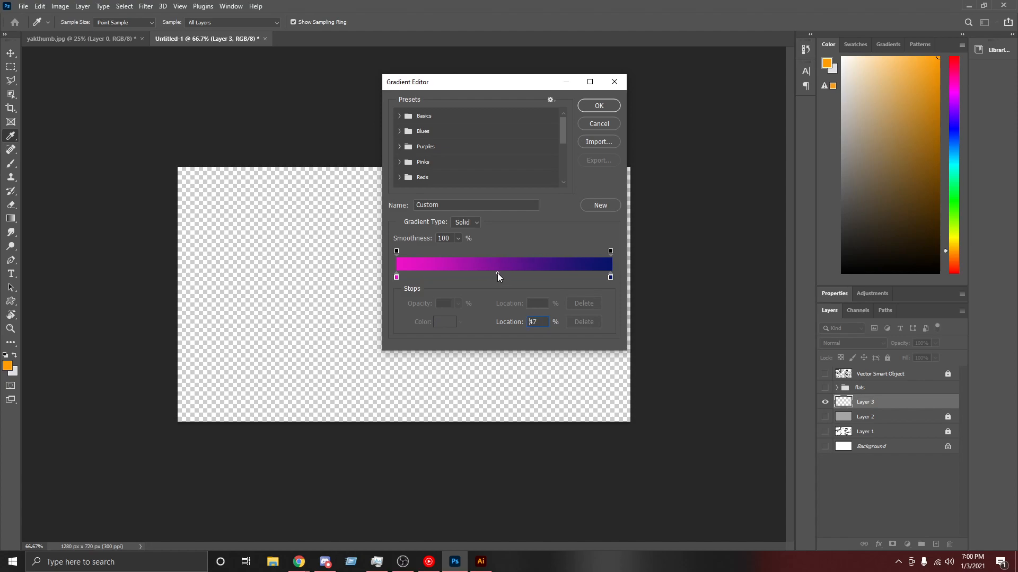
mouse_move(611, 277)
left_mouse_down()
mouse_move(556, 280)
mouse_move(595, 279)
left_mouse_up()
left_click_drag(397, 278, 409, 276)
left_click(493, 273)
mouse_move(410, 276)
left_mouse_down()
mouse_move(421, 279)
mouse_move(395, 277)
left_mouse_up()
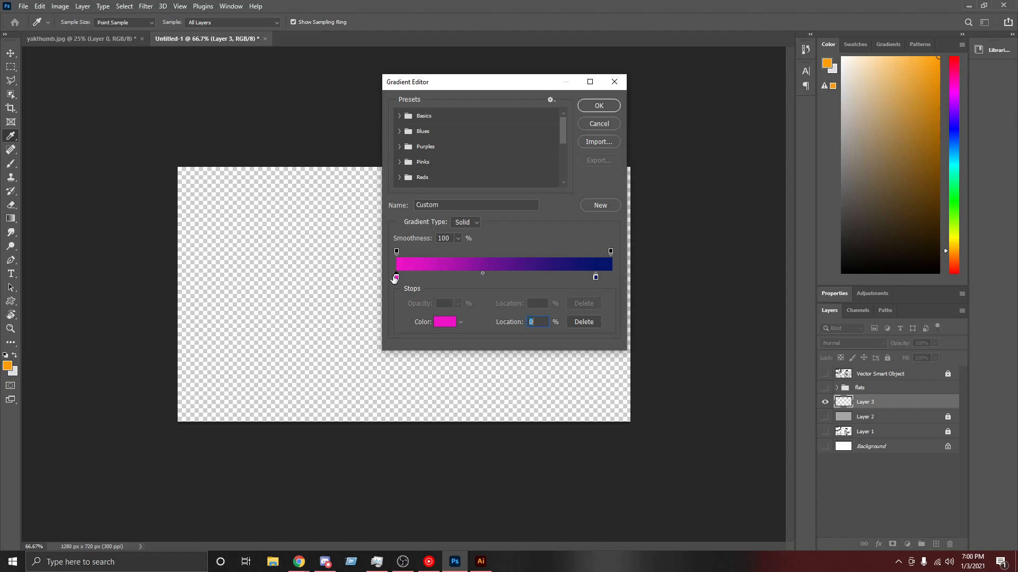
left_click(479, 276)
left_click_drag(479, 277, 475, 276)
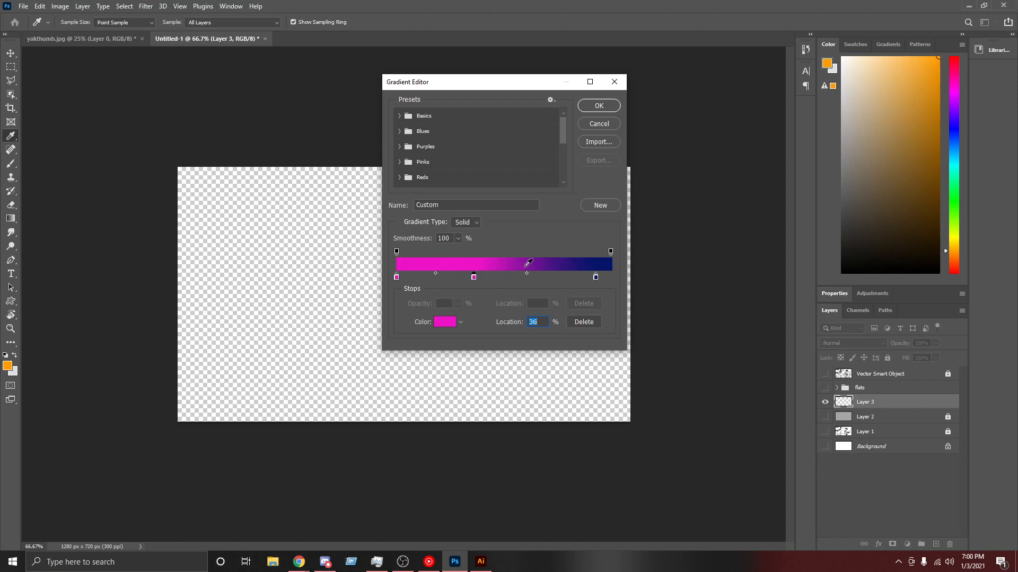
key("Delete")
Step: Move the navy stop to 98% and accept the pink-to-navy gradient
left_click_drag(597, 280, 610, 283)
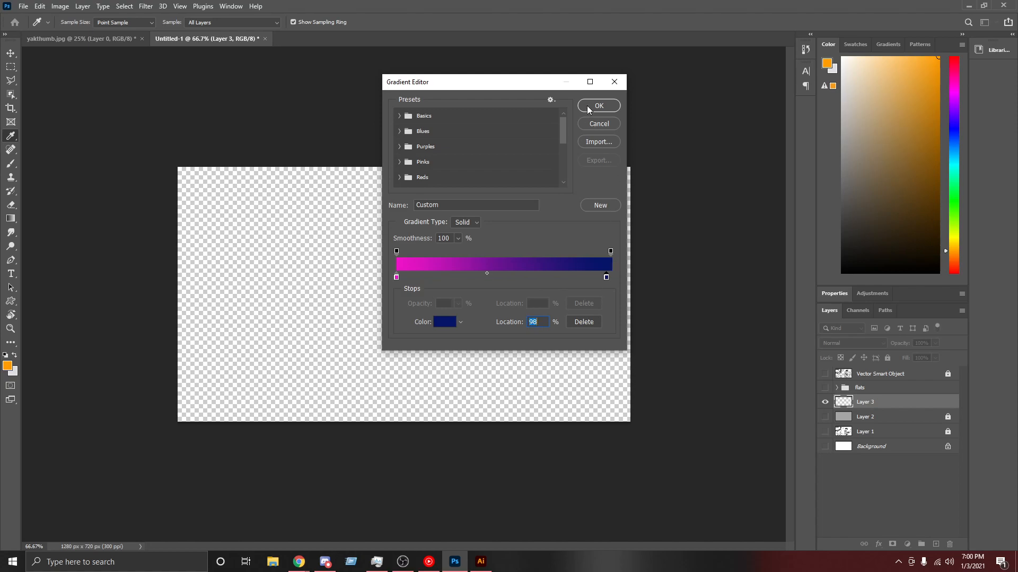
left_click(597, 106)
Step: Try three upward pink-to-navy gradients of different lengths and slants within the canvas, undoing each one
left_click_drag(256, 385, 278, 268)
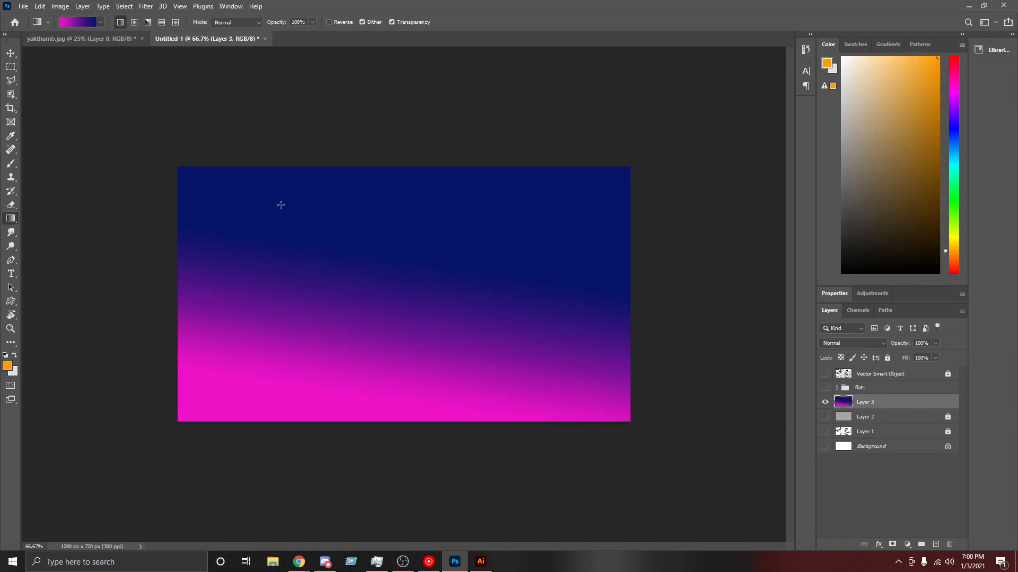
key("ctrl+z")
left_click_drag(357, 371, 365, 166)
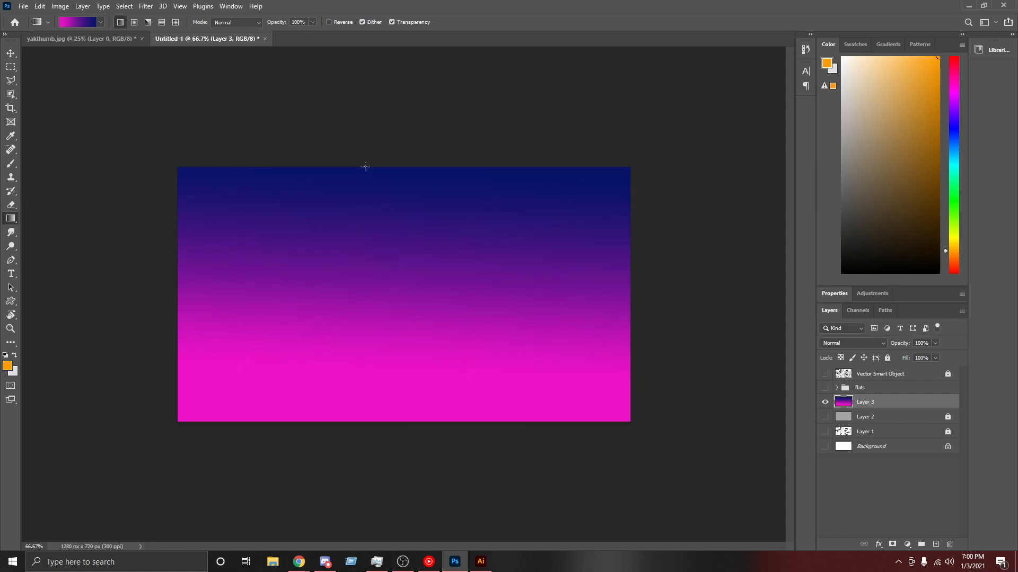
key("ctrl+z")
left_click_drag(388, 291, 370, 218)
key("ctrl+z")
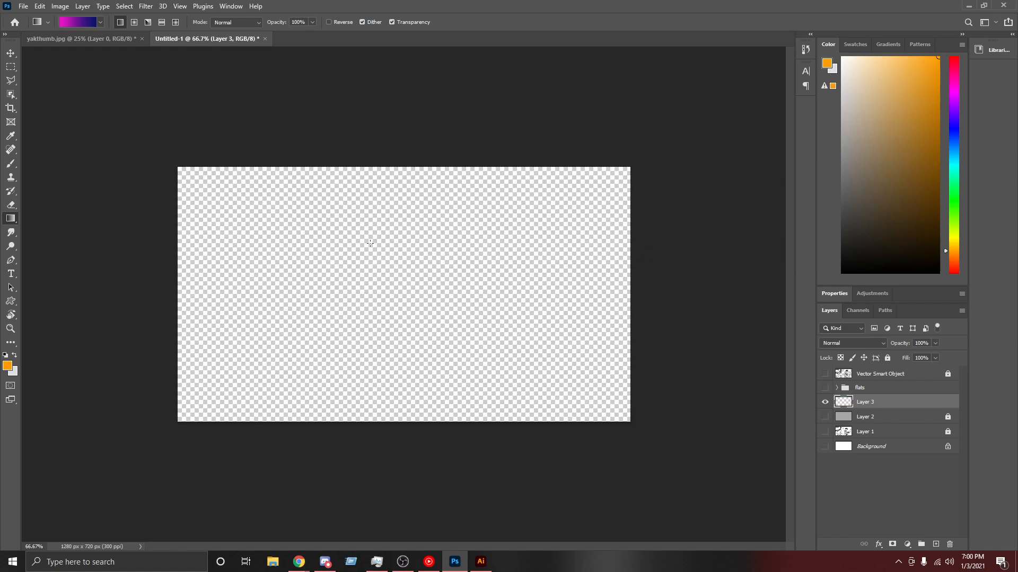
Step: Try a very long vertical pink-to-navy gradient reaching far below and above the canvas, and undo it
key("ctrl+minus")
key("ctrl+minus")
key("ctrl+minus")
key("ctrl+minus")
key("ctrl+minus")
key("ctrl+minus")
left_click_drag(320, 470, 321, 155)
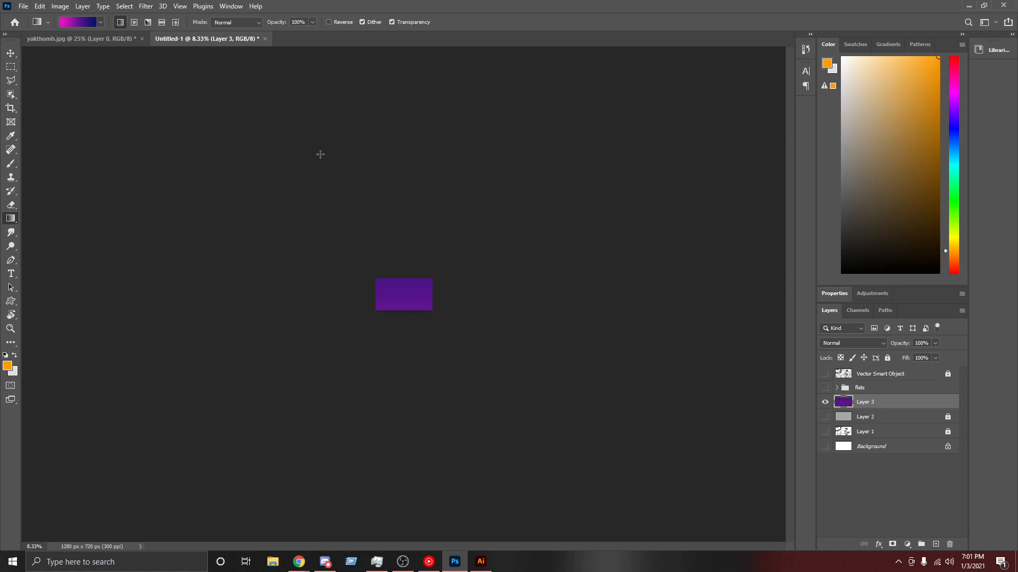
key("ctrl+z")
Step: Try a shorter upward pink-to-navy gradient that starts just below the canvas and ends just above it, and undo it
left_click_drag(327, 359, 322, 240)
key("ctrl+plus")
key("ctrl+plus")
key("ctrl+plus")
key("ctrl+plus")
key("ctrl+plus")
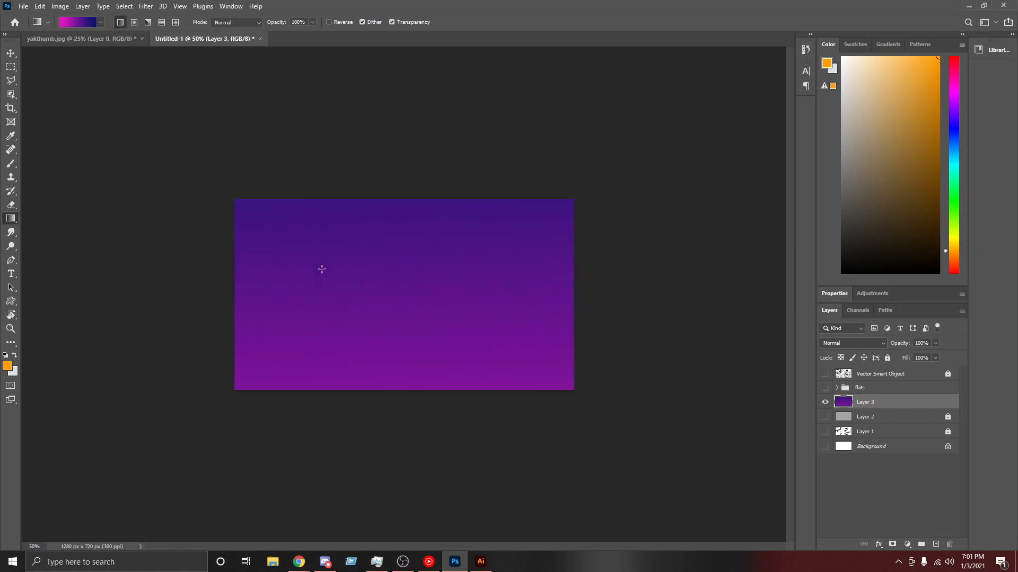
key("ctrl+z")
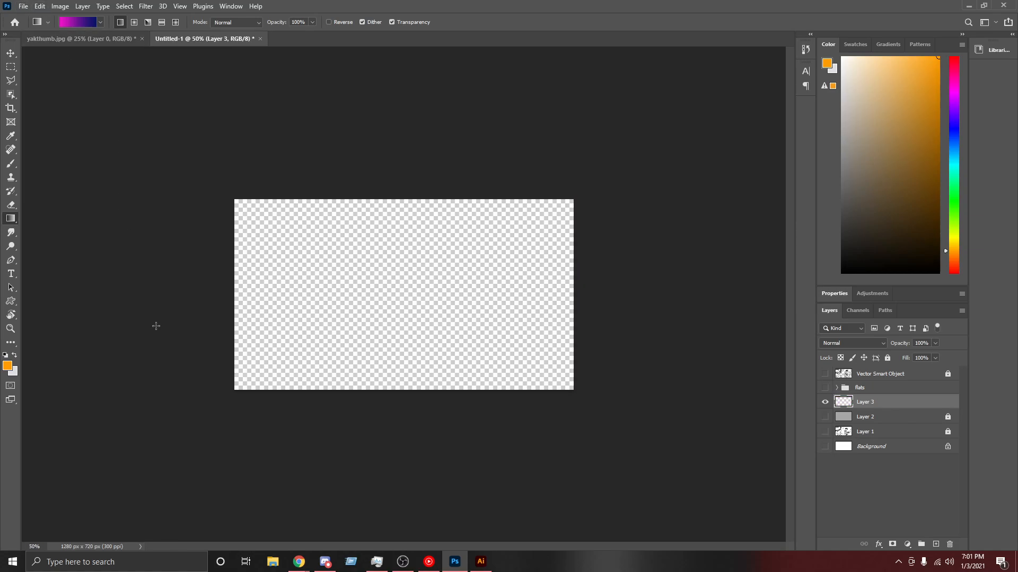
Step: Try three upward pink-to-navy gradients beside the zoomed-out canvas, starting each one lower than the last, and undo each
key("ctrl+minus")
key("ctrl+minus")
key("ctrl+minus")
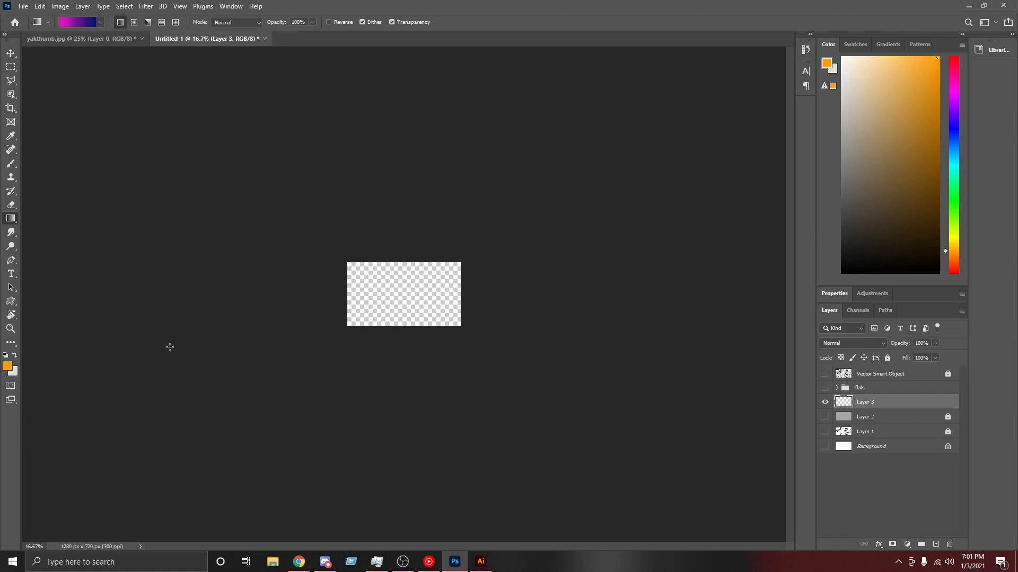
left_click_drag(264, 318, 263, 173)
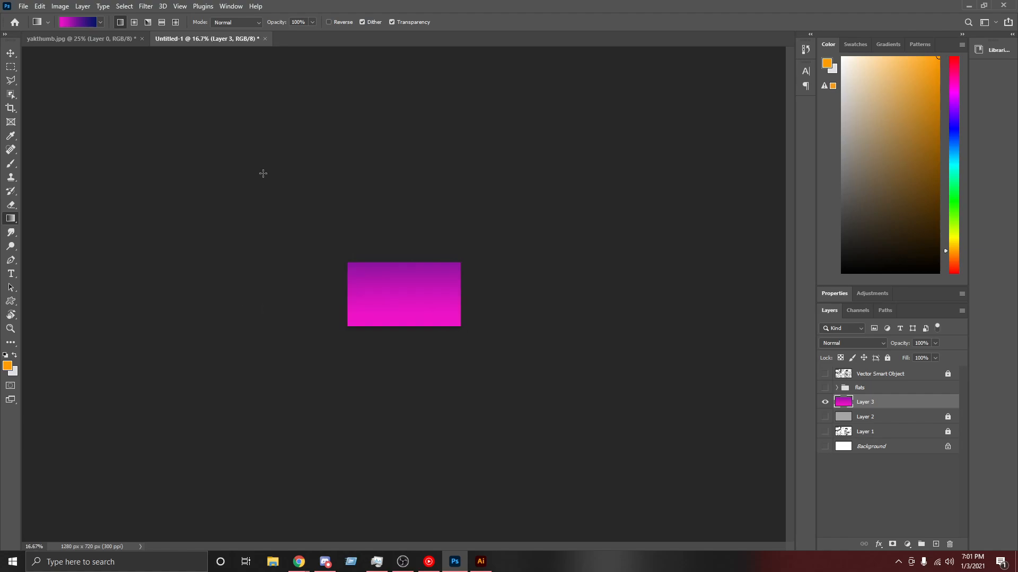
key("ctrl+z")
left_click_drag(259, 356, 261, 207)
key("ctrl+z")
left_click_drag(263, 384, 265, 218)
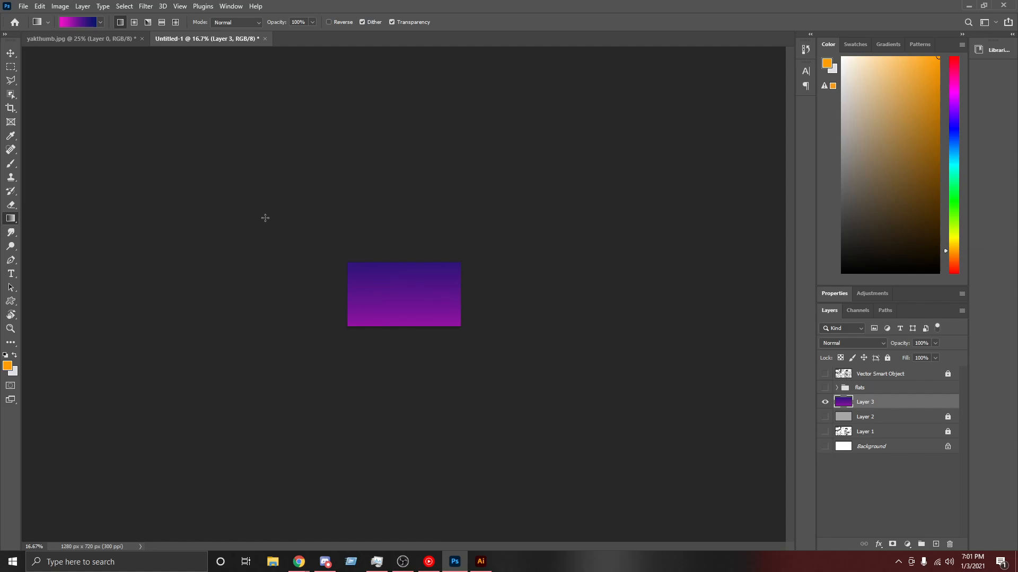
key("ctrl+z")
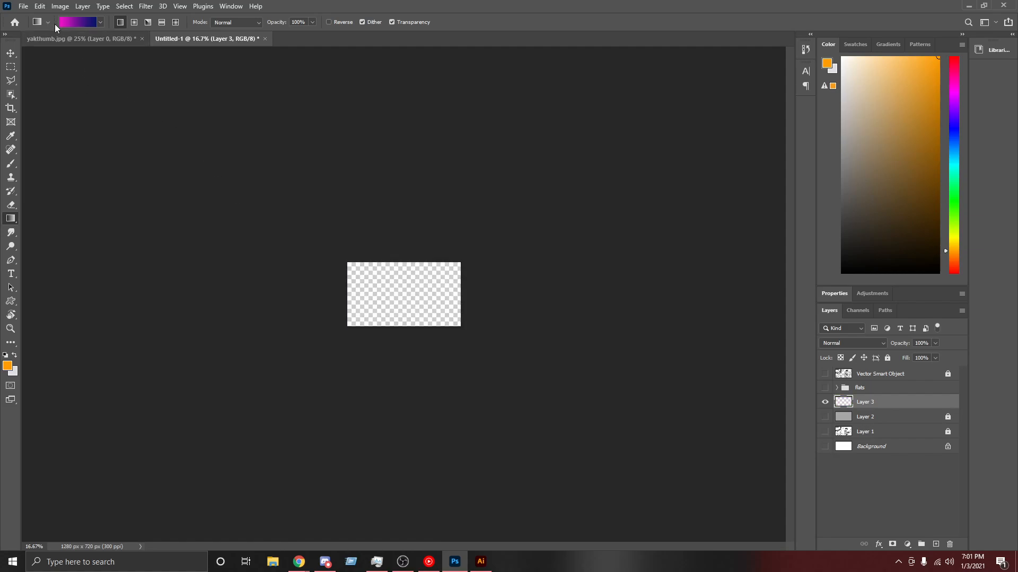
Step: Edit the gradient: move the pink stop to 20%, shift the navy stop inward, and recolor the pink stop to ff2fda
left_click(61, 23)
left_click_drag(395, 278, 429, 286)
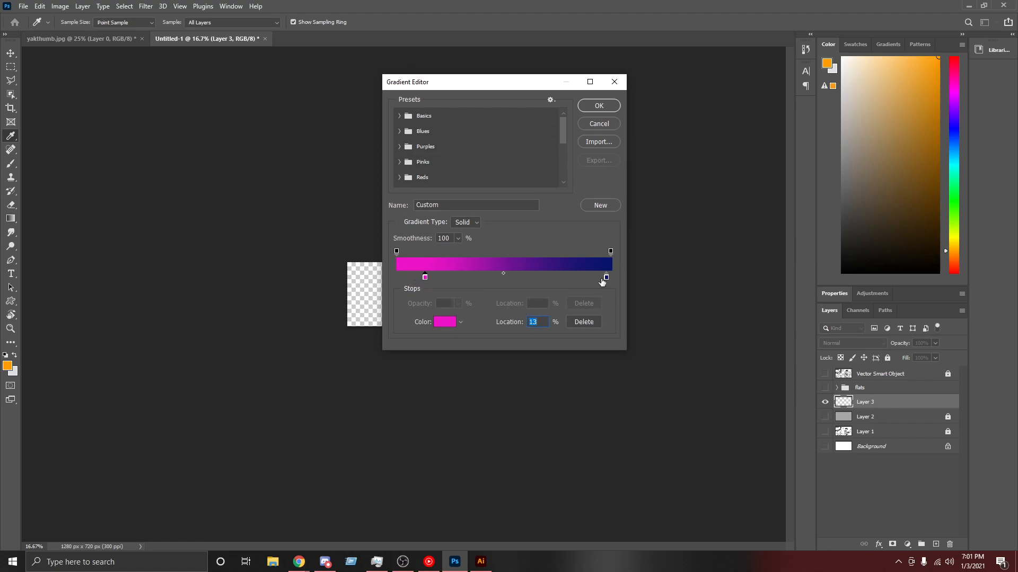
left_click_drag(606, 277, 579, 278)
left_click_drag(427, 281, 439, 281)
left_click(444, 322)
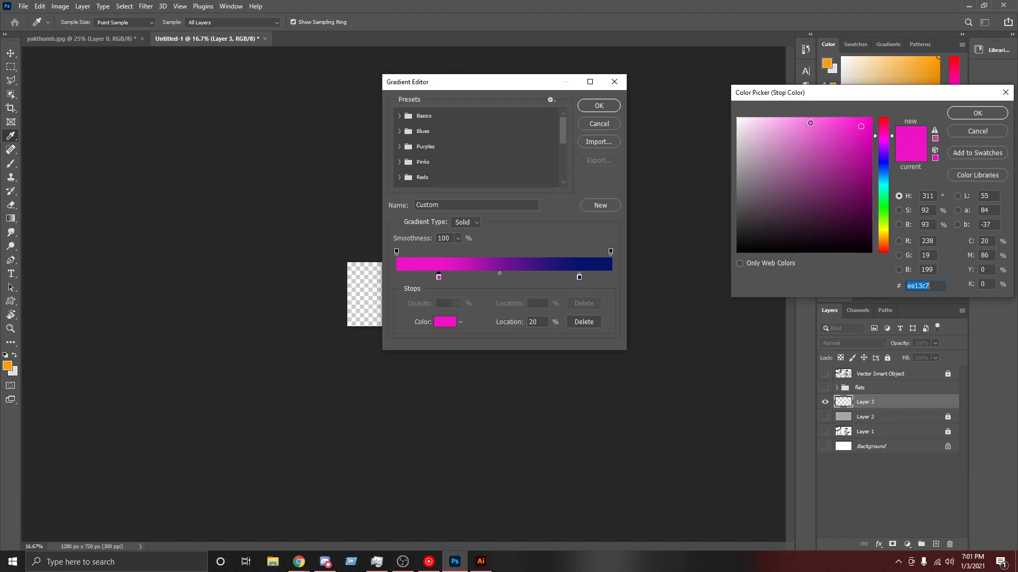
left_click(811, 122)
left_click_drag(811, 122, 847, 117)
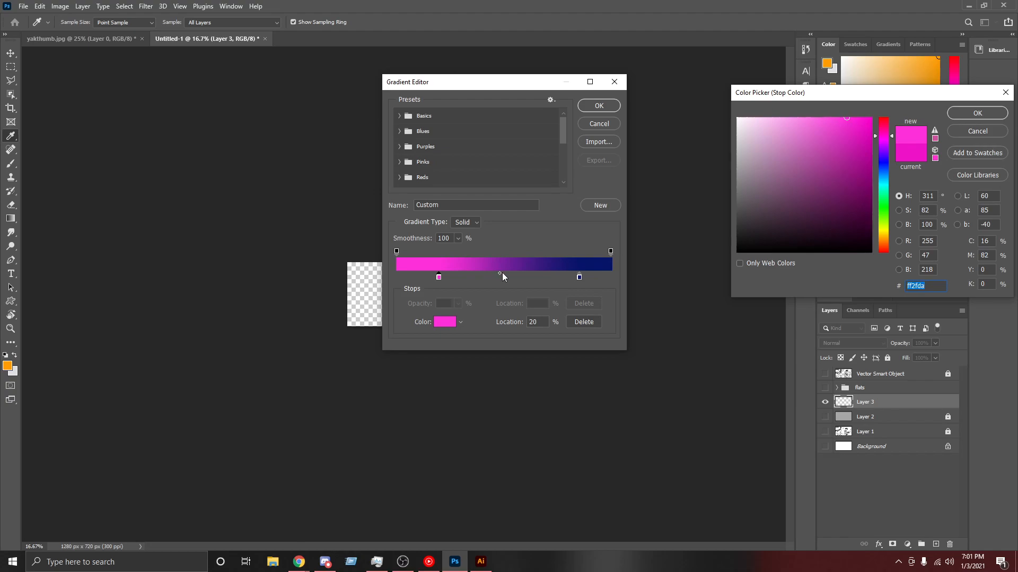
key("Return")
Step: Add a second pink color stop at 2% of the gradient and color it f705cc
left_click_drag(495, 278, 401, 278)
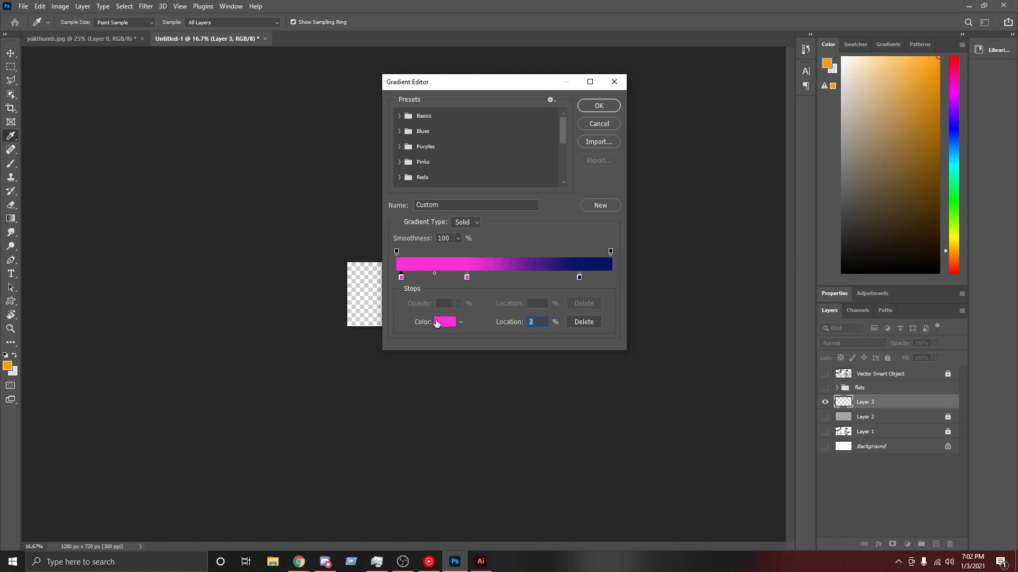
left_click(437, 323)
left_click(870, 118)
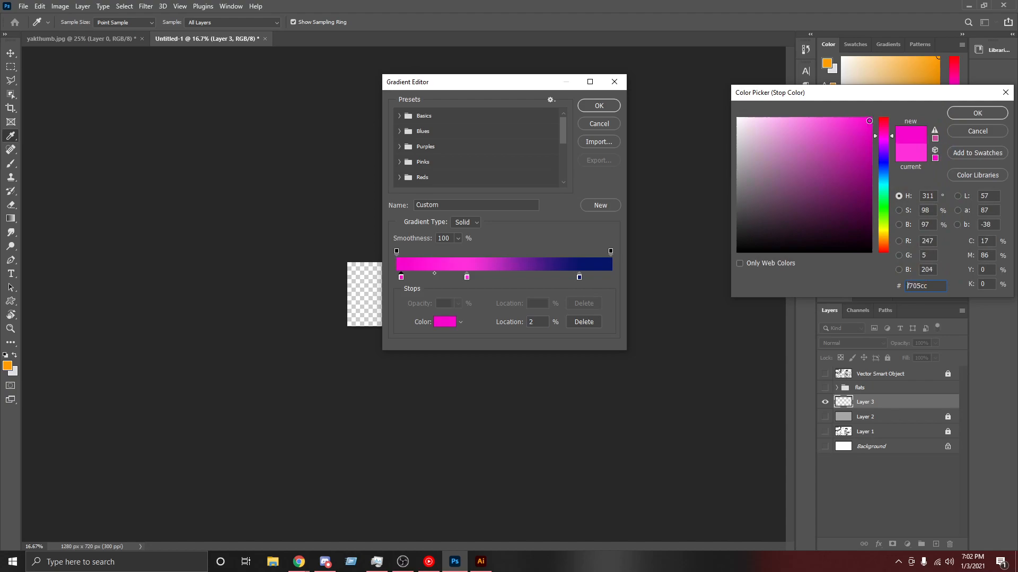
left_click(957, 115)
Step: Move the lighter pink stop to 23% and the navy stop to 79%, keeping the navy color
left_click_drag(465, 278, 445, 278)
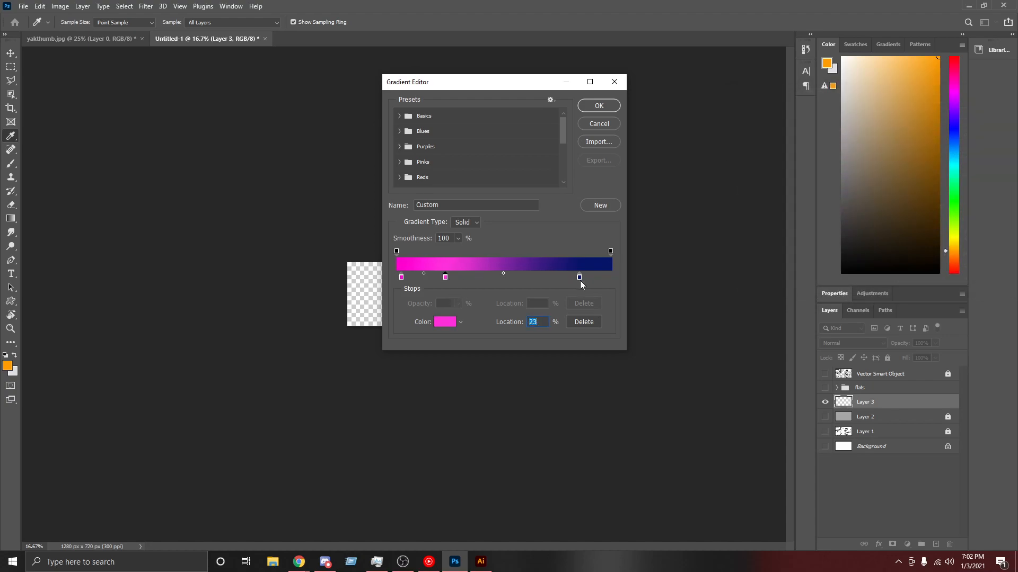
left_click_drag(581, 280, 553, 281)
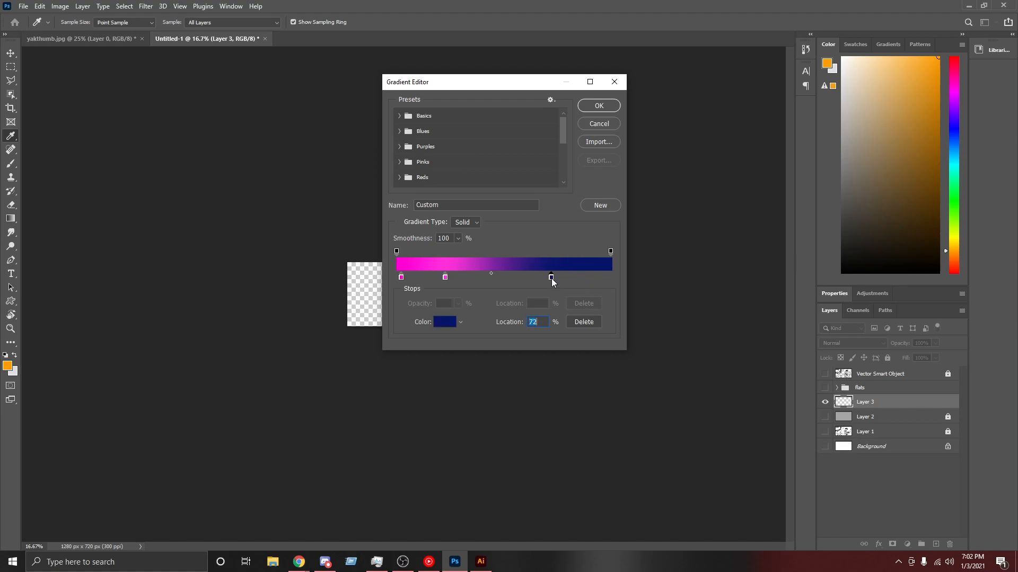
double_click(551, 278)
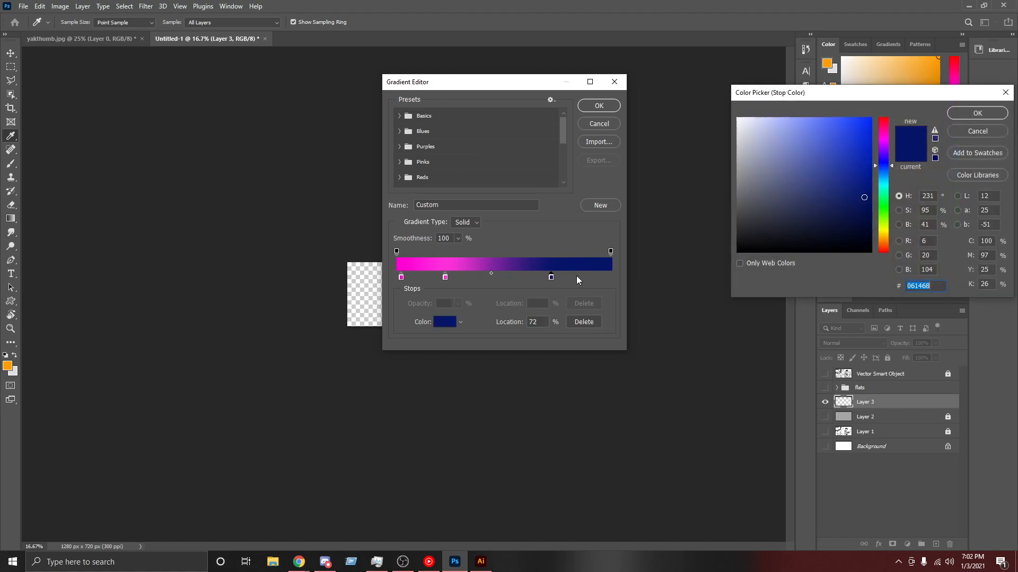
left_click(977, 113)
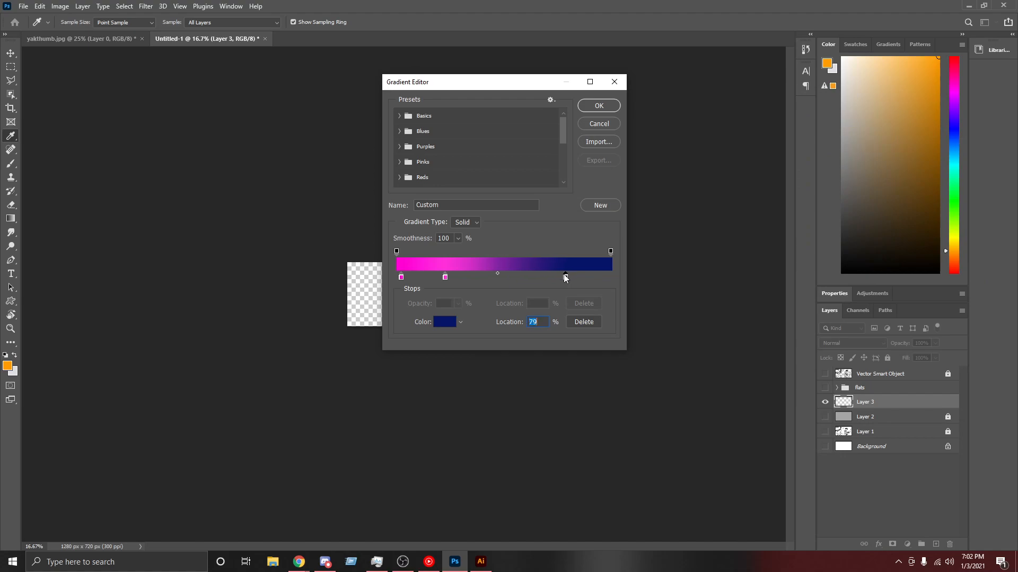
Step: Move the navy stop to 58%, the lighter pink stop closer to the first, set their midpoint to 27%, and accept the gradient
mouse_move(496, 274)
left_mouse_down()
mouse_move(487, 274)
mouse_move(501, 270)
left_mouse_up()
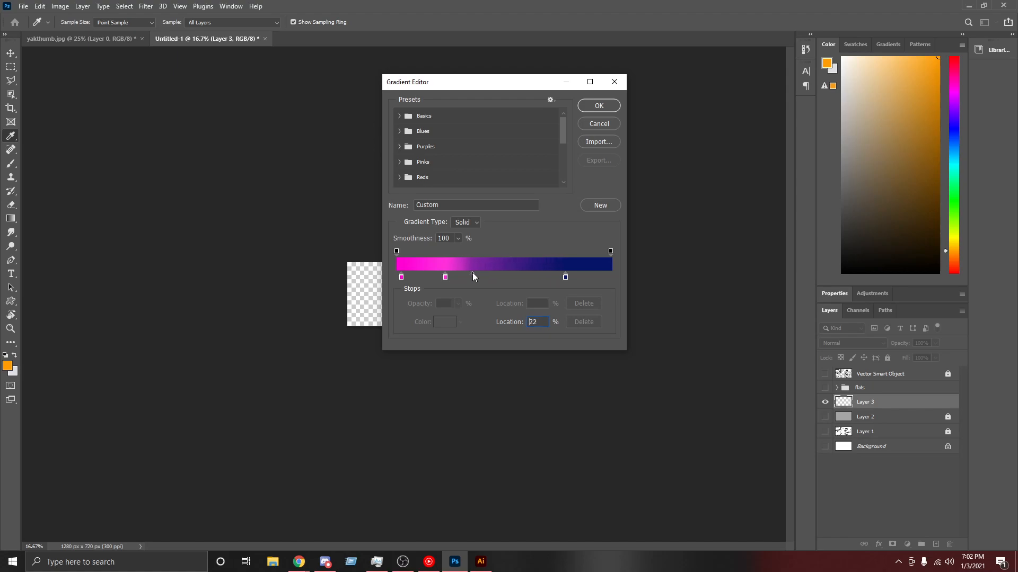
left_click_drag(462, 273, 503, 272)
left_click_drag(566, 279, 522, 273)
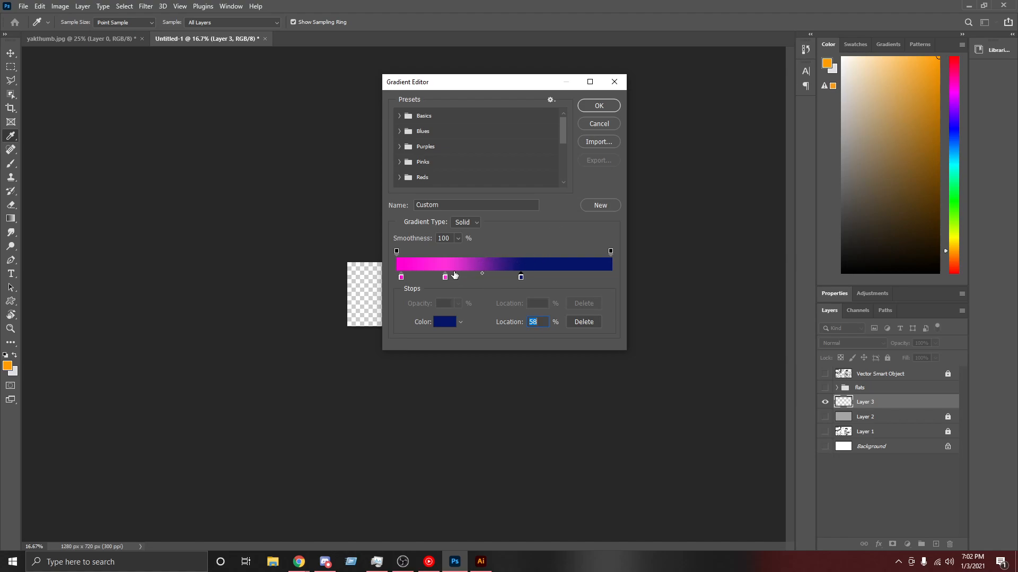
mouse_move(445, 277)
left_mouse_down()
mouse_move(508, 280)
mouse_move(424, 280)
mouse_move(457, 274)
left_mouse_up()
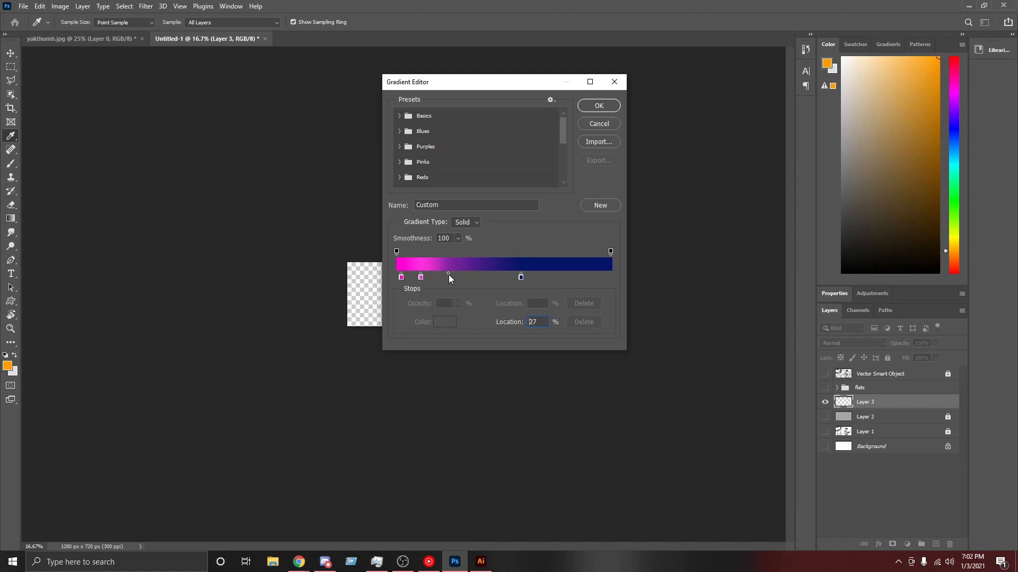
left_click(598, 105)
Step: Try five upward gradients with the edited stops, varying the start, length and slant, and undo each one
left_click_drag(276, 342, 284, 220)
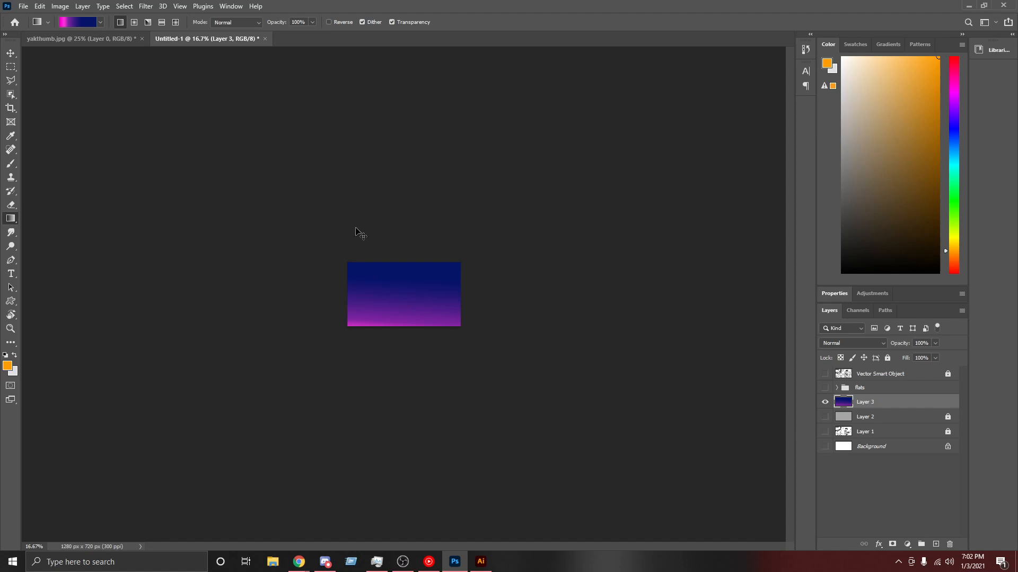
key("ctrl+z")
left_click_drag(298, 340, 294, 210)
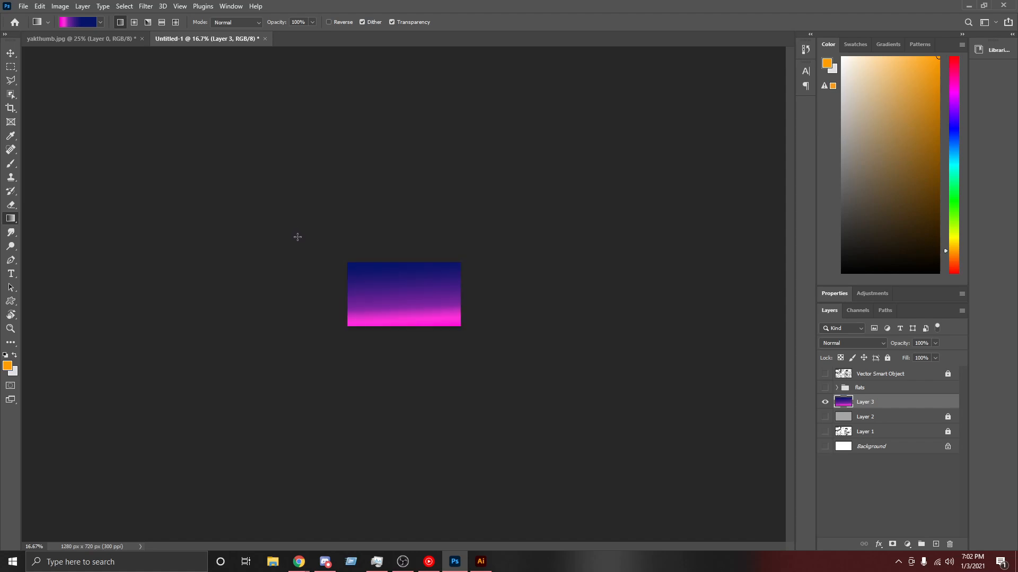
key("ctrl+z")
left_click_drag(289, 432, 282, 179)
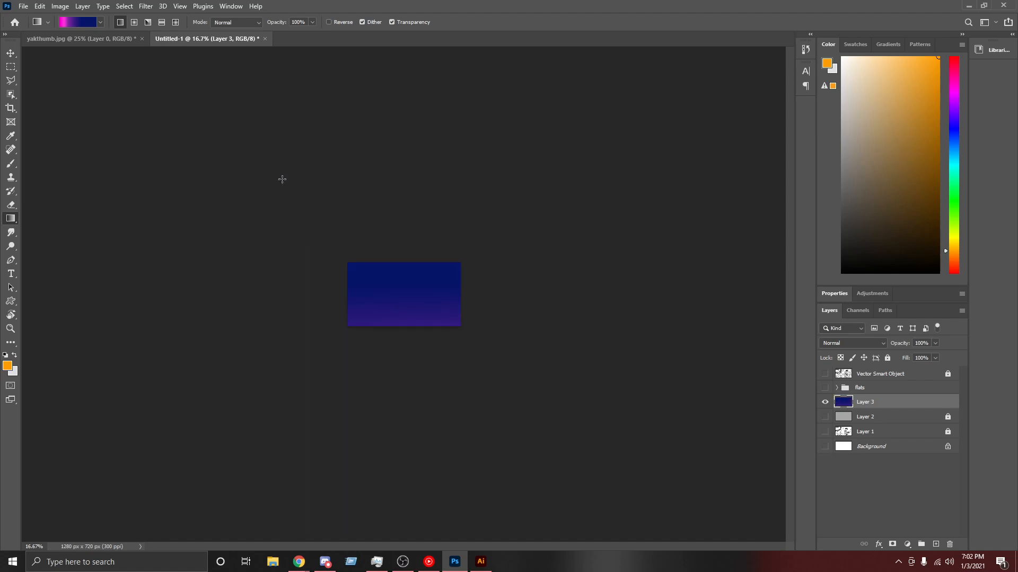
key("ctrl+z")
left_click_drag(277, 346, 271, 212)
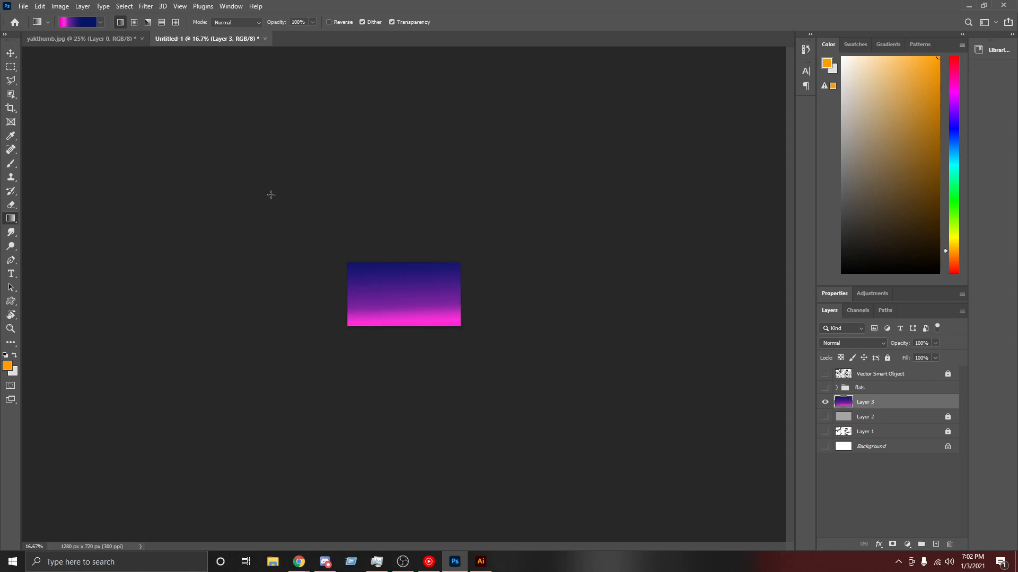
key("ctrl+z")
left_click_drag(280, 349, 272, 218)
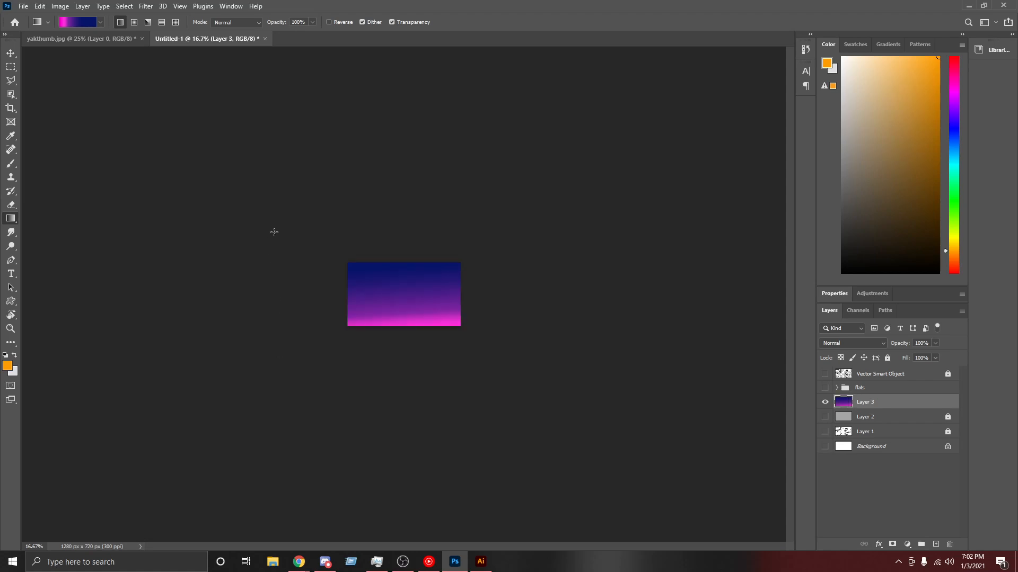
key("ctrl+z")
Step: Draw a vertical gradient from well below the canvas to just above it, and show the flats group and line art over it
left_click_drag(289, 383, 288, 207)
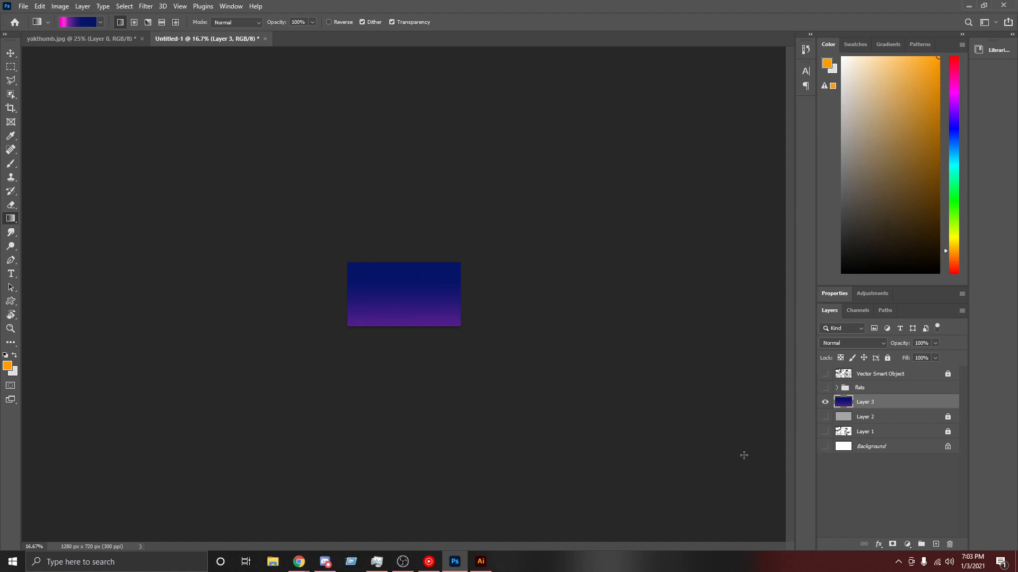
left_click(826, 388)
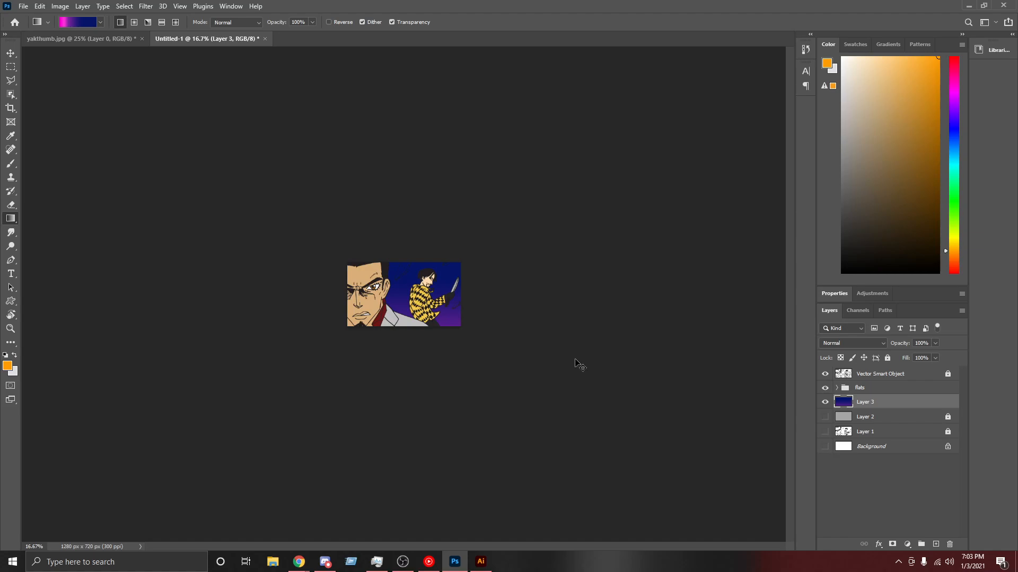
key("ctrl+0")
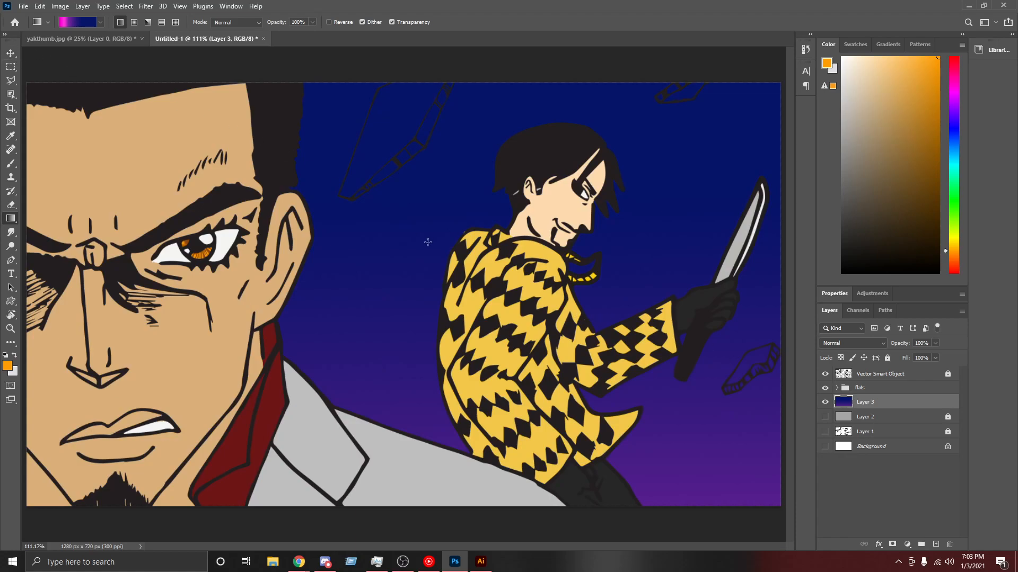
key("ctrl+1")
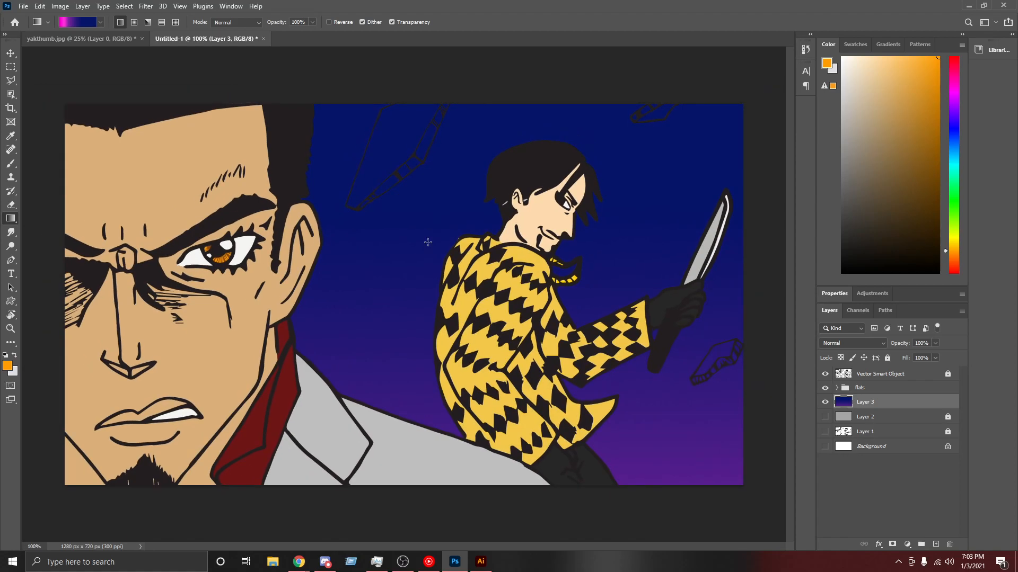
Step: Lock the gradient layer completely and rename it background
left_click(888, 357)
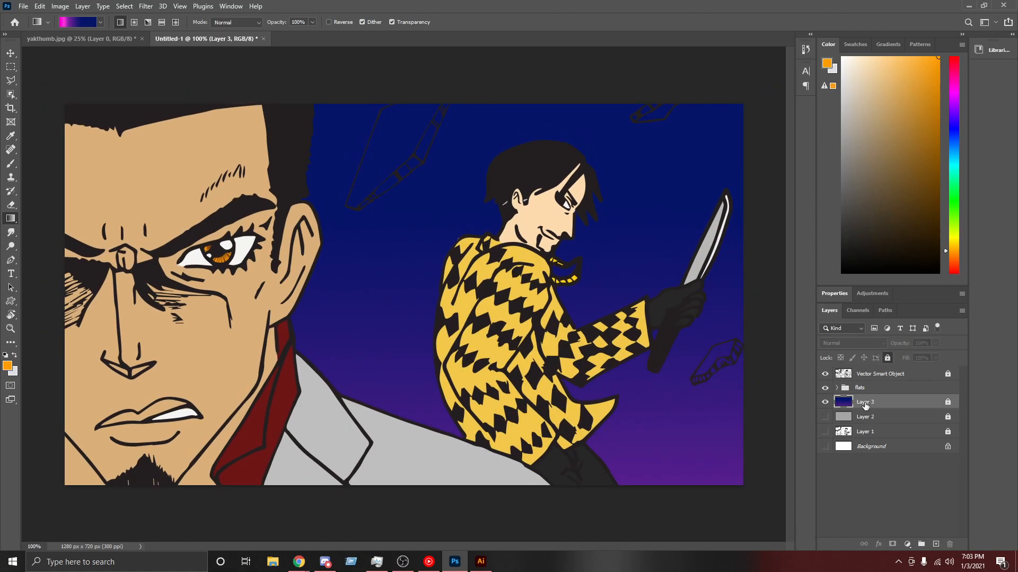
double_click(870, 403)
type("background")
left_click(883, 473)
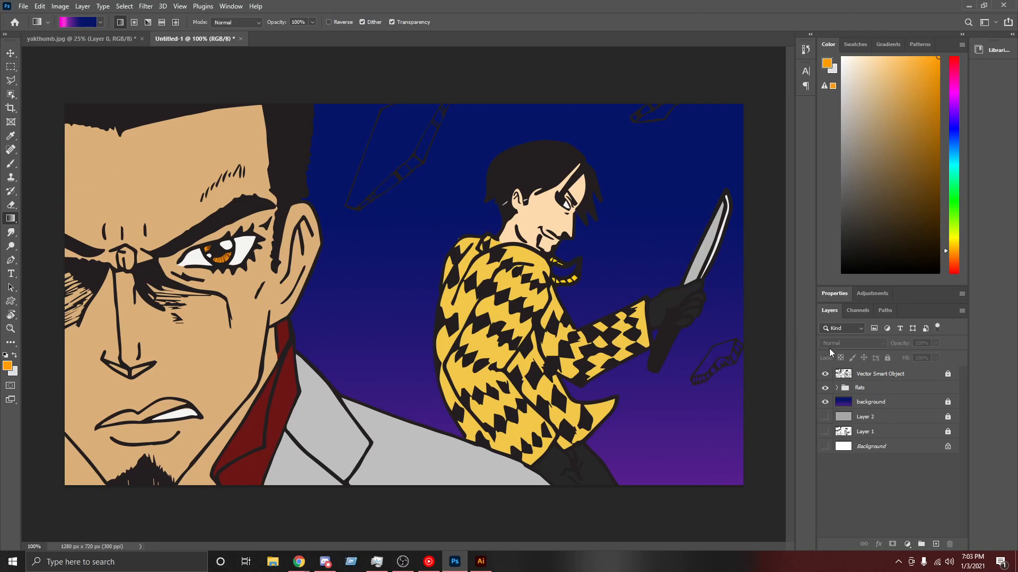
Step: Add a new empty layer directly above the flats group, below the Vector Smart Object line art
left_click(902, 377)
left_click(901, 389)
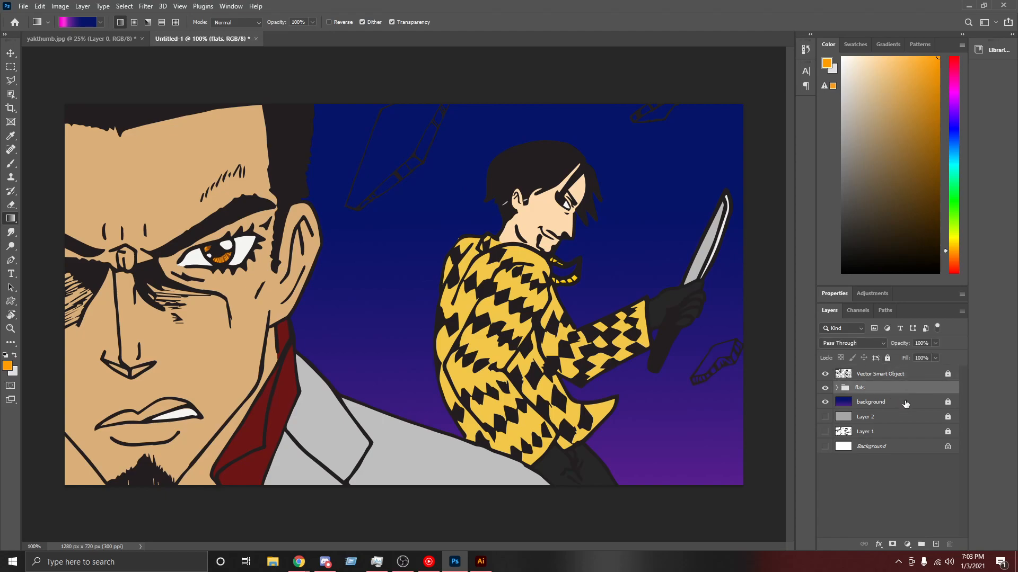
left_click(936, 545)
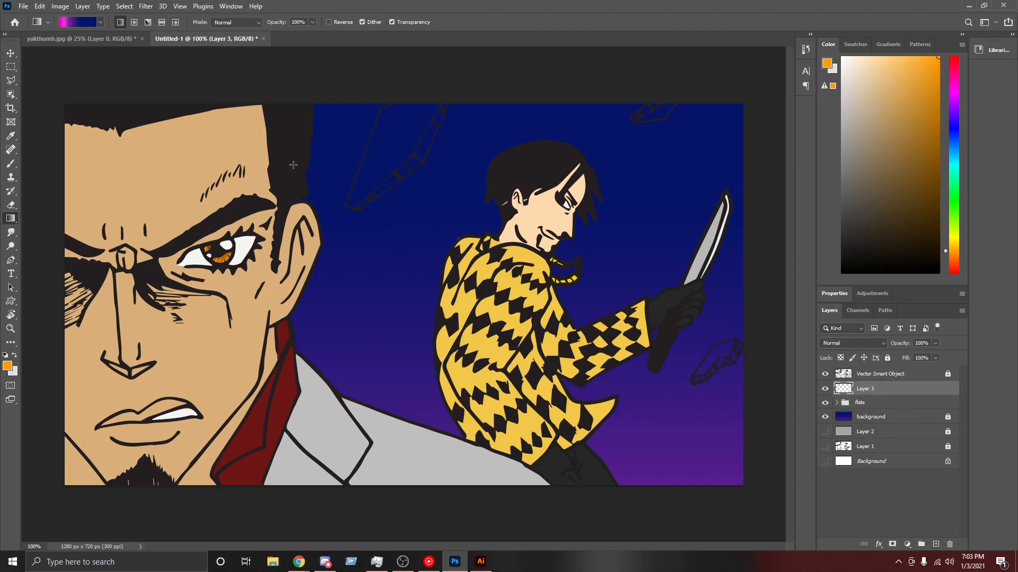
Step: Select the large glass shard between the two characters by tracing its outer edge with the Polygonal Lasso tool
left_click(10, 80)
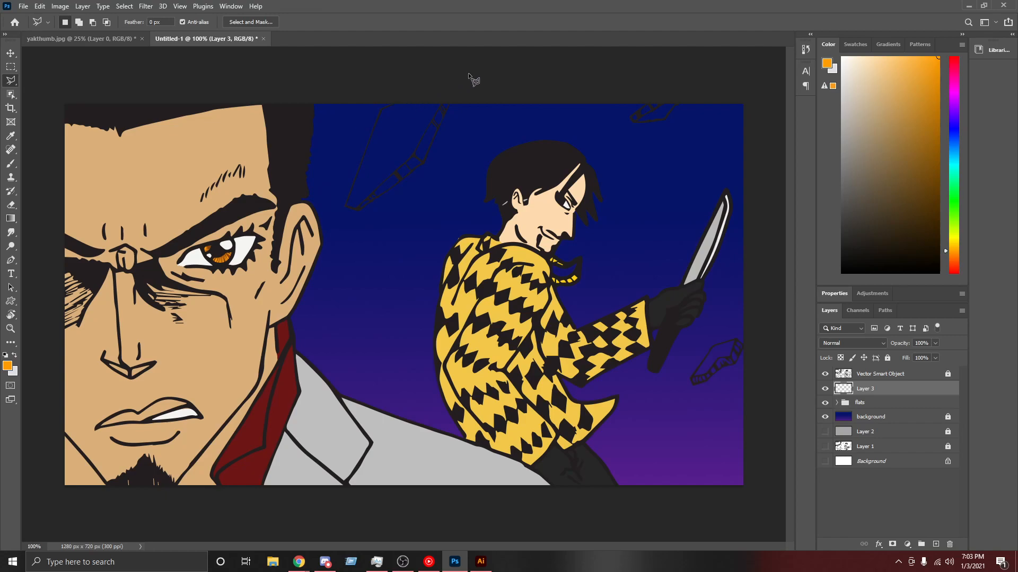
key("ctrl+equal")
key("ctrl+equal")
scroll(533, 291, "up", 10)
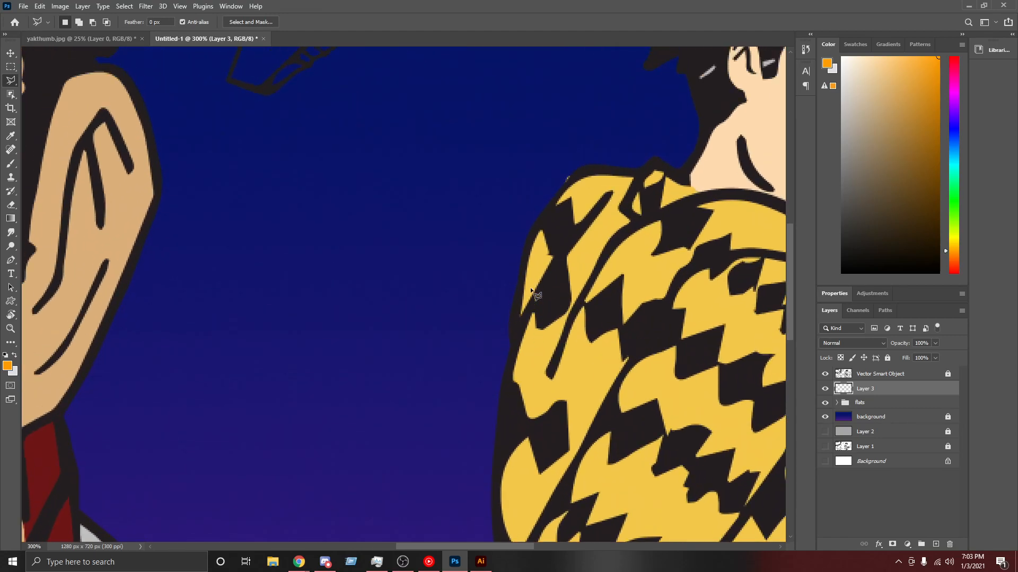
scroll(534, 292, "up", 3)
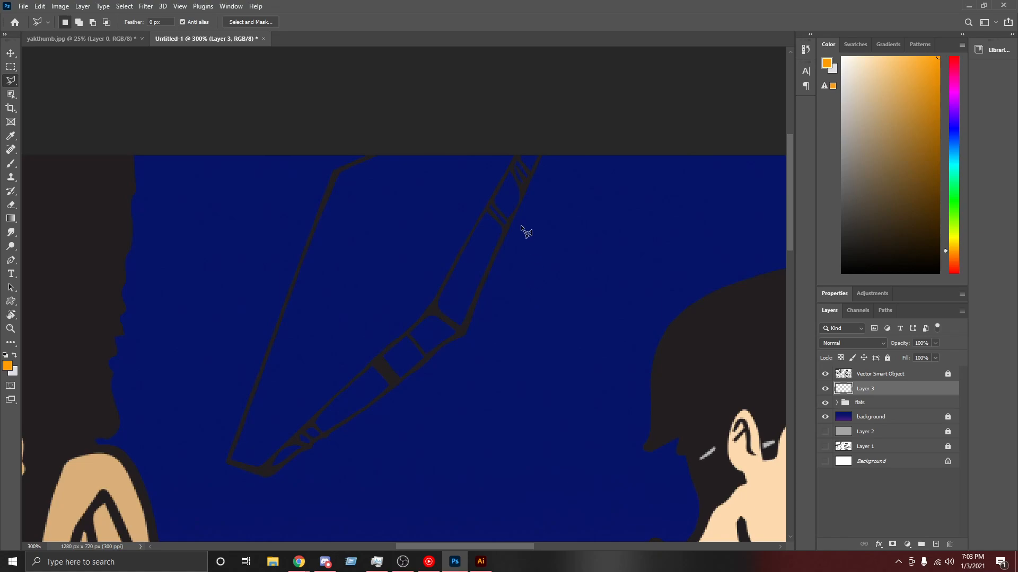
left_click(384, 152)
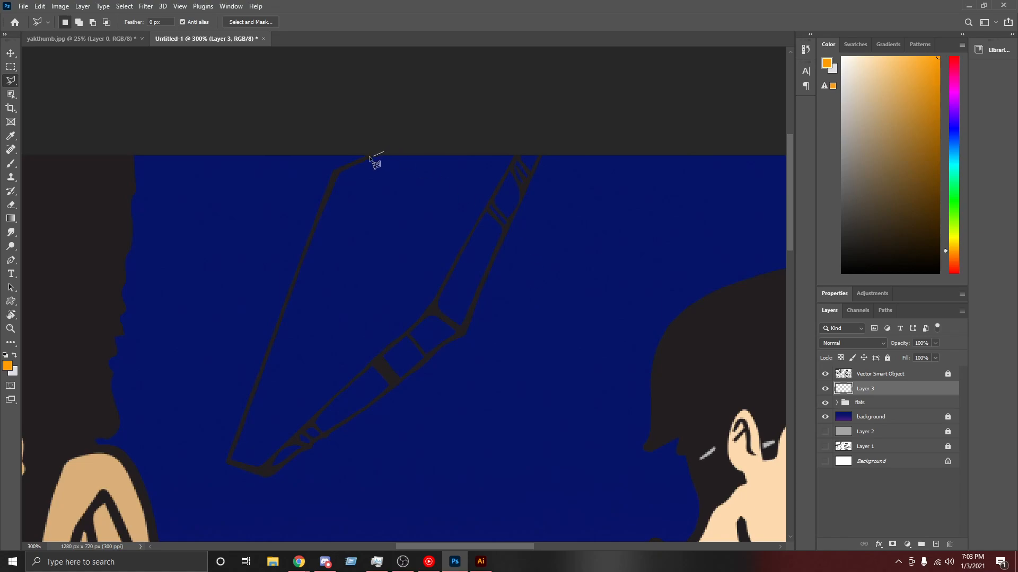
left_click(334, 172)
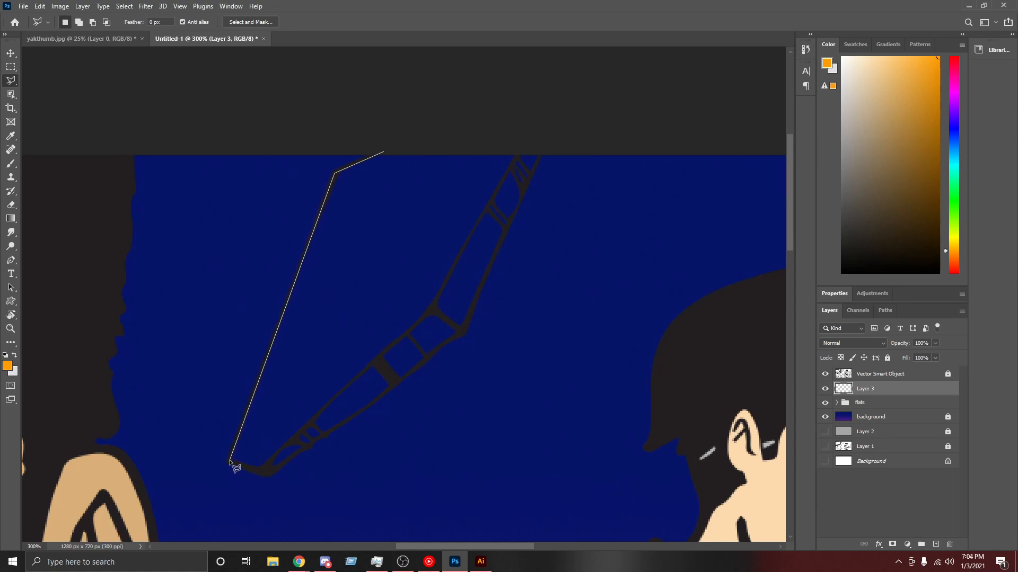
left_click(227, 461)
left_click(277, 471)
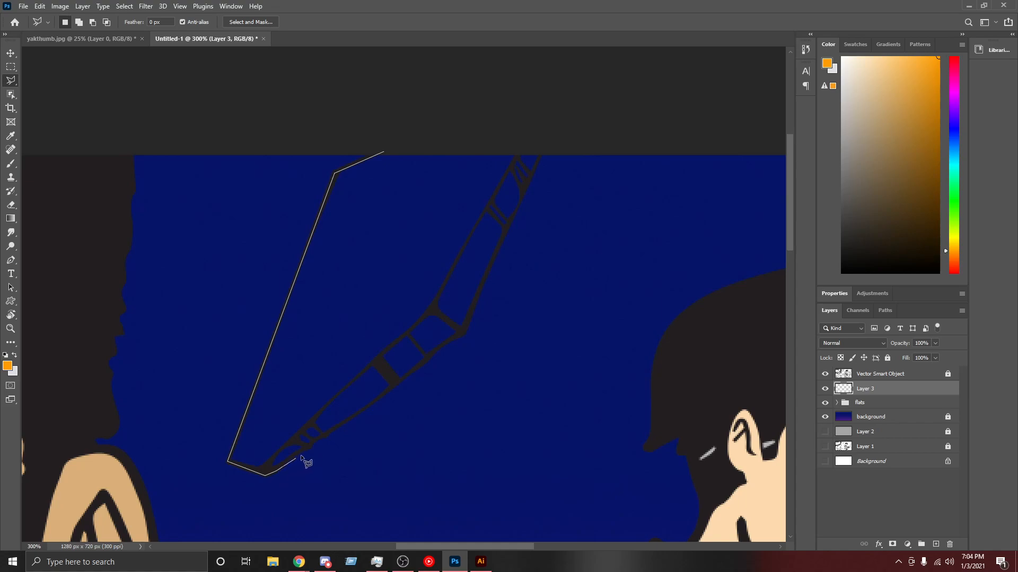
left_click(325, 435)
left_click(355, 418)
left_click(398, 382)
left_click(462, 332)
left_click(546, 147)
left_click(386, 153)
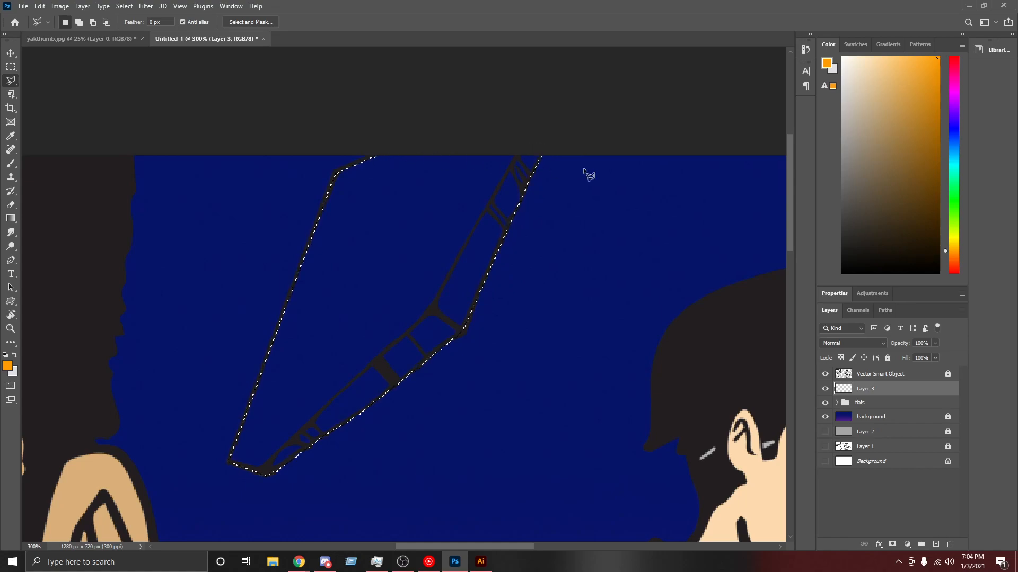
Step: Add the glass shard below the knife hand to the selection by tracing its outline with the Polygonal Lasso
key("ctrl+minus")
key("ctrl+minus")
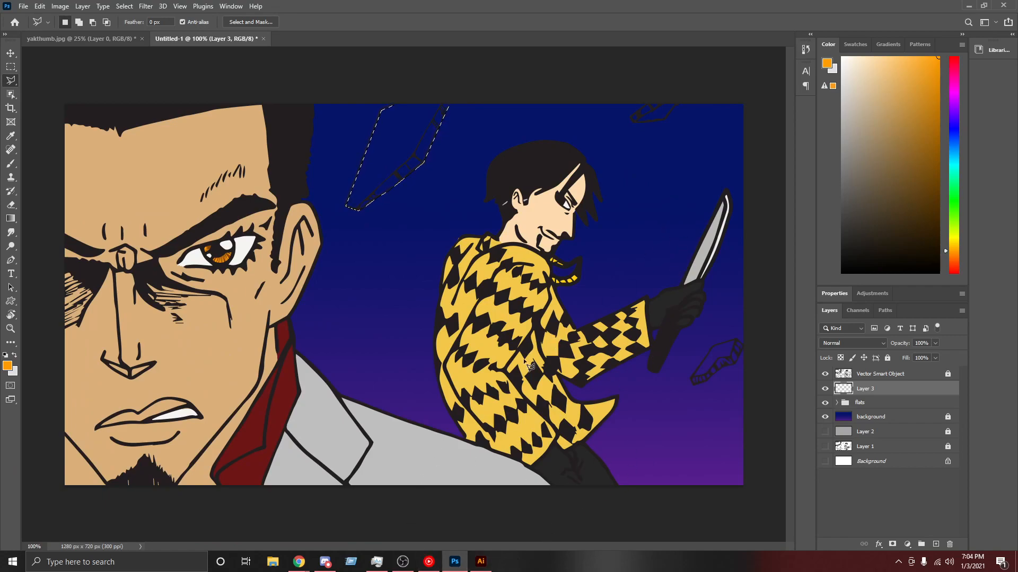
key("shift+alt+i")
key("ctrl+d")
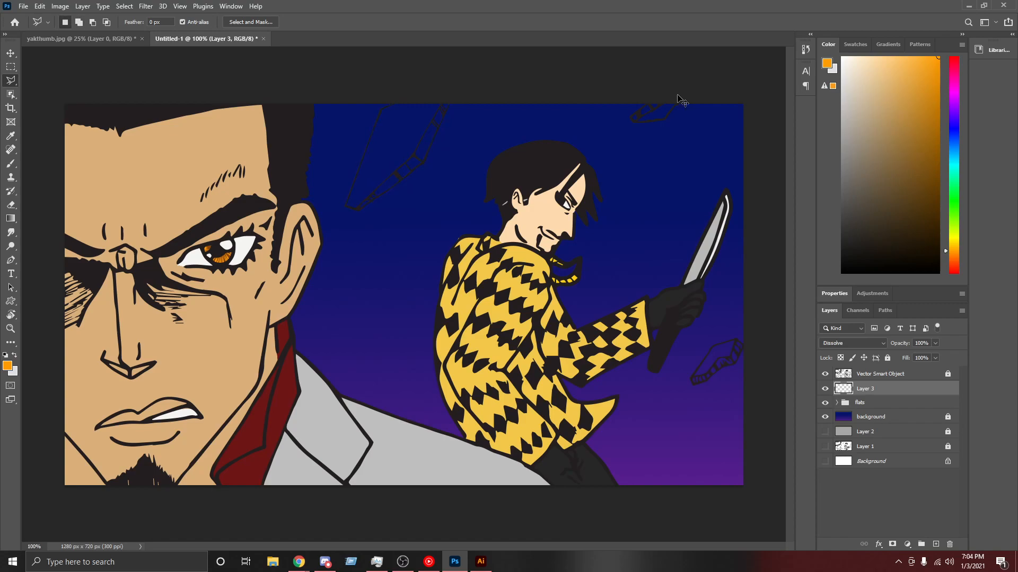
key("ctrl+plus")
left_click_drag(517, 547, 654, 547)
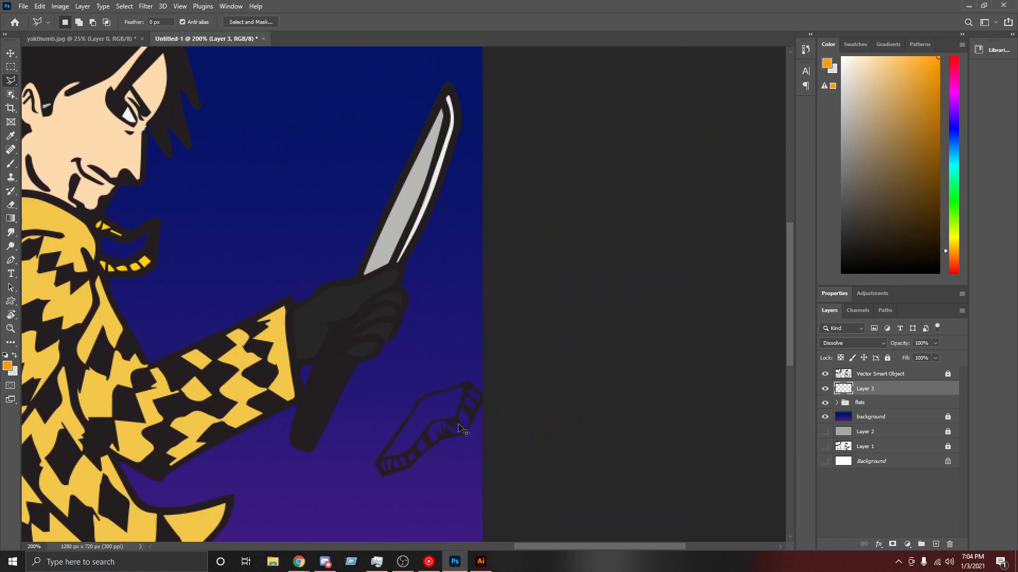
scroll(459, 426, "up", 2)
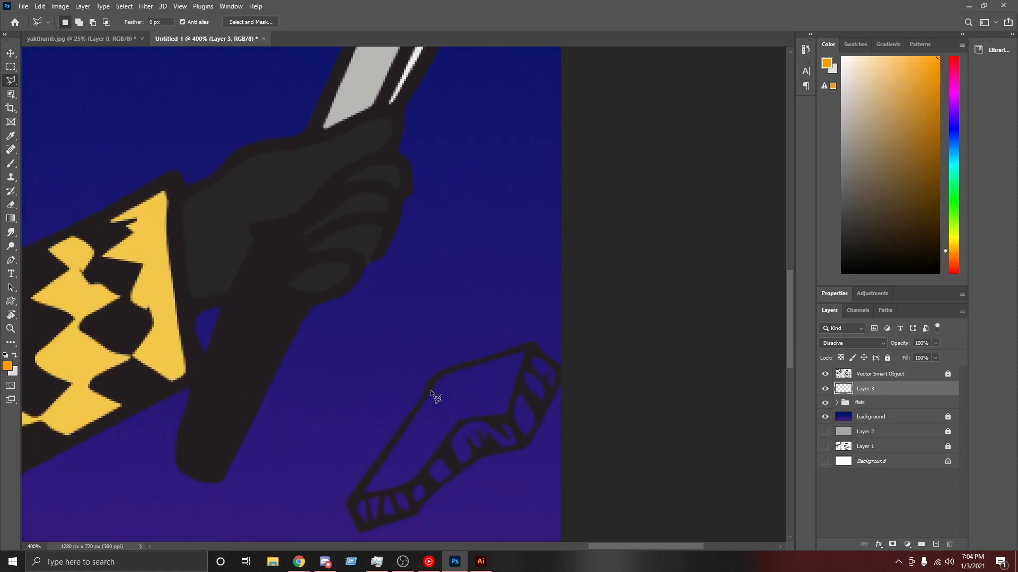
scroll(432, 394, "down", 2)
left_click(351, 447, "shift")
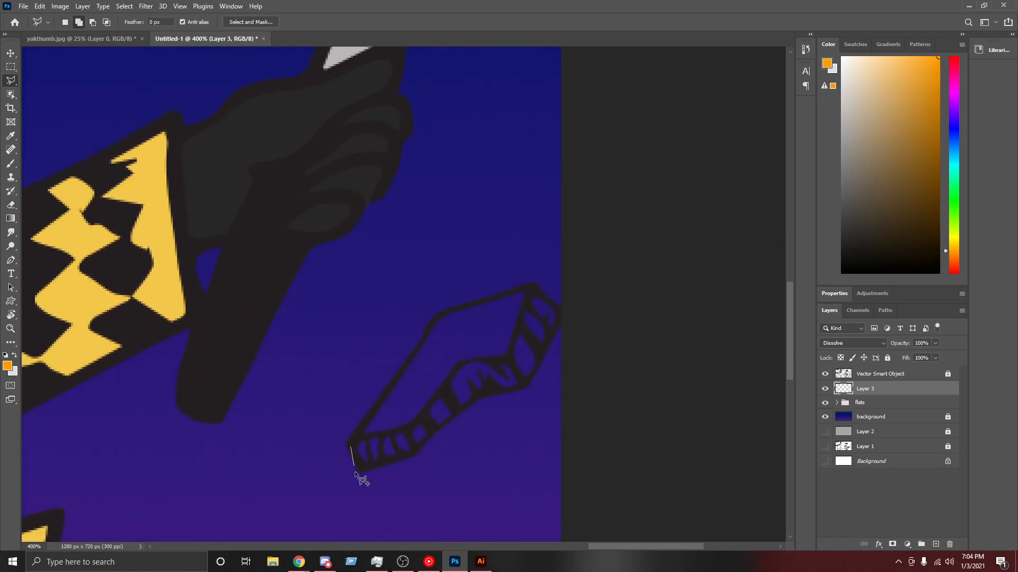
left_click(360, 469)
left_click(410, 456)
left_click(436, 427)
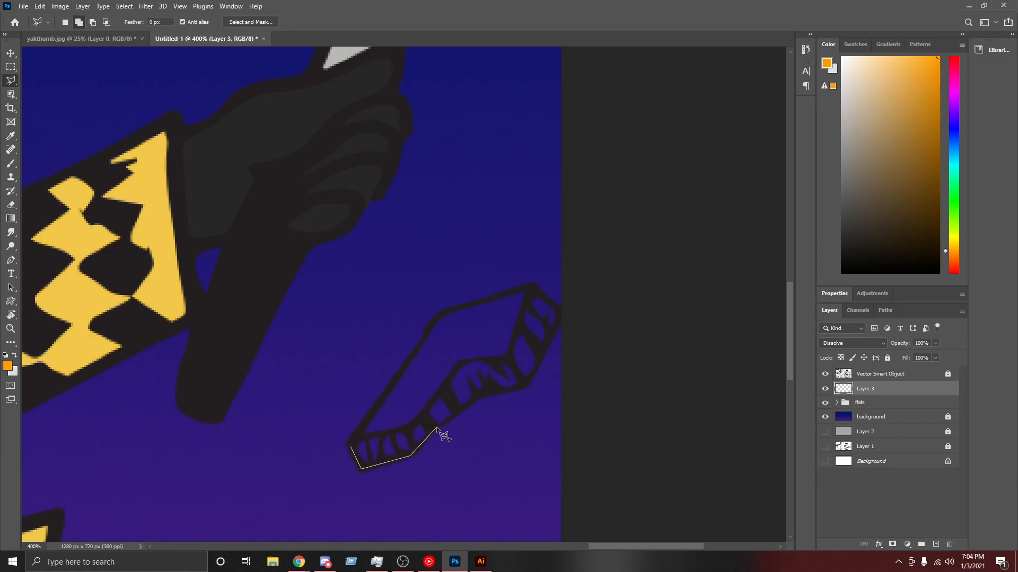
left_click(471, 399)
left_click(524, 386)
left_click(560, 317)
left_click(531, 288)
left_click(477, 301)
left_click(442, 312)
left_click(431, 322)
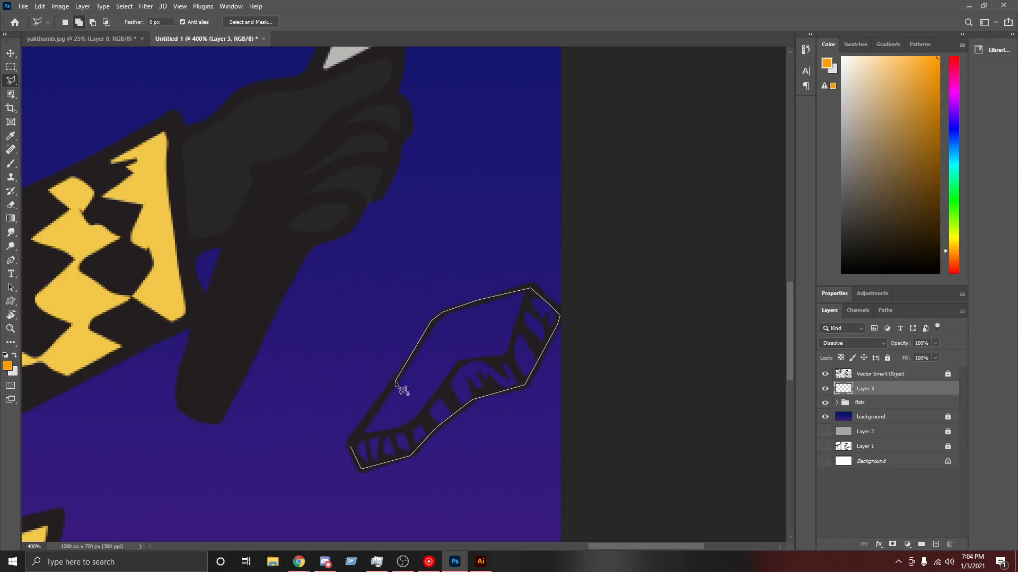
left_click(350, 444)
left_click(350, 446)
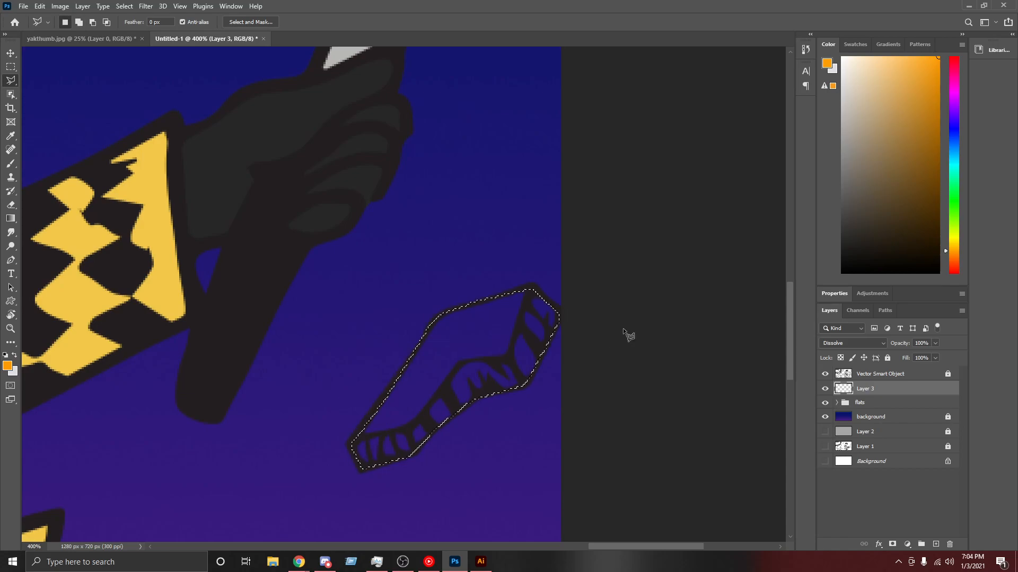
Step: Add the small shard cut off by the canvas's upper edge, above the knife, to the polygonal selection
key("ctrl+0")
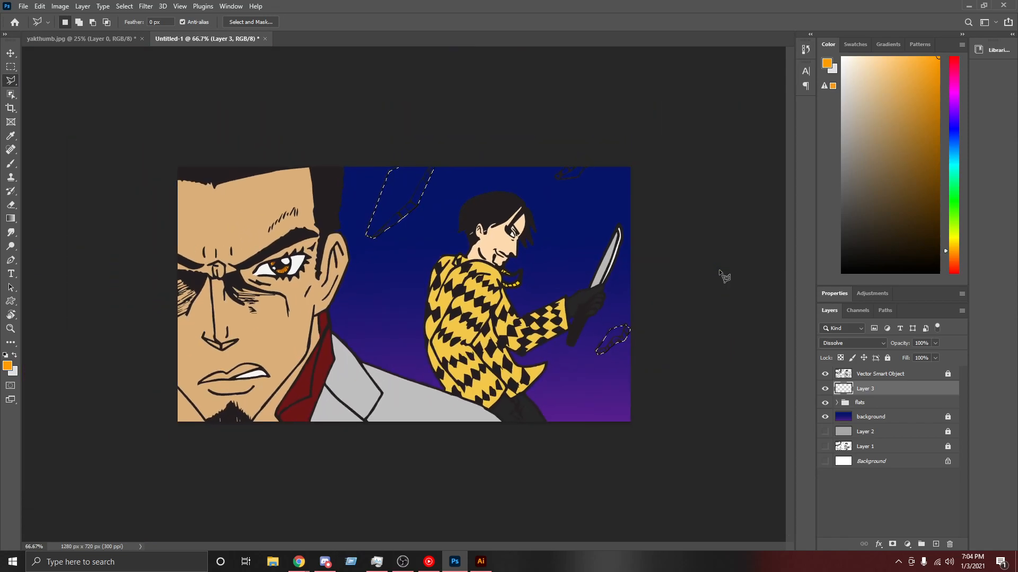
key("ctrl+d")
key("ctrl+plus")
key("ctrl+plus")
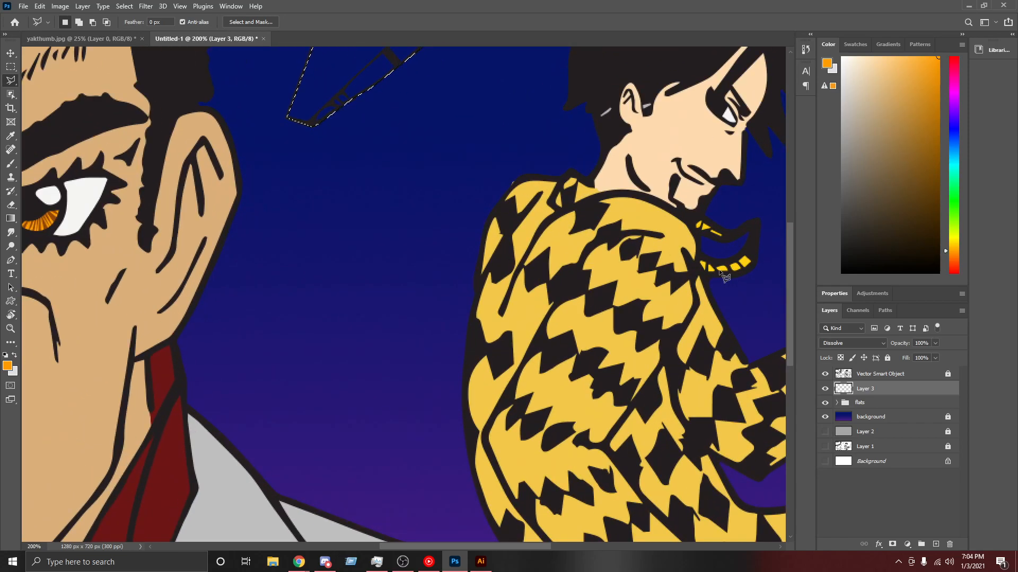
left_click_drag(482, 546, 520, 546)
scroll(581, 268, "up", 3)
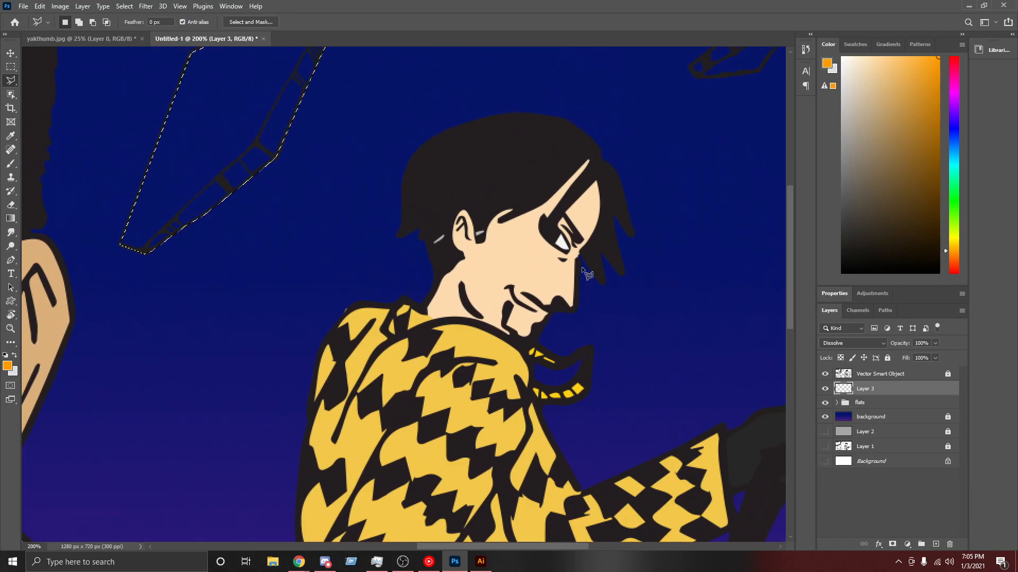
scroll(587, 273, "up", 5)
left_click_drag(458, 548, 534, 546)
scroll(454, 291, "up", 5)
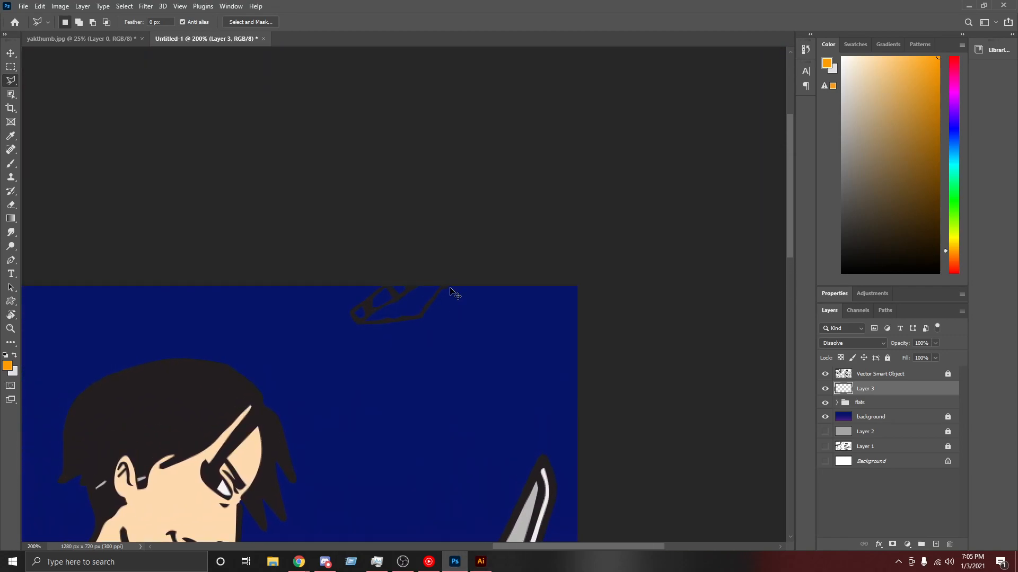
scroll(454, 291, "up", 4)
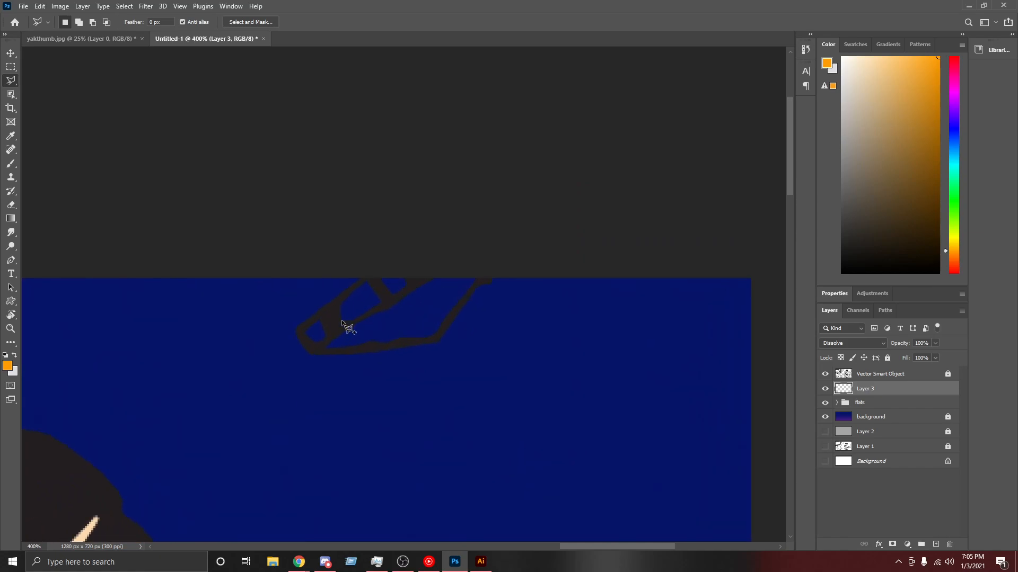
left_click(296, 332, "shift")
left_click(395, 255)
left_click(485, 267)
left_click(483, 277)
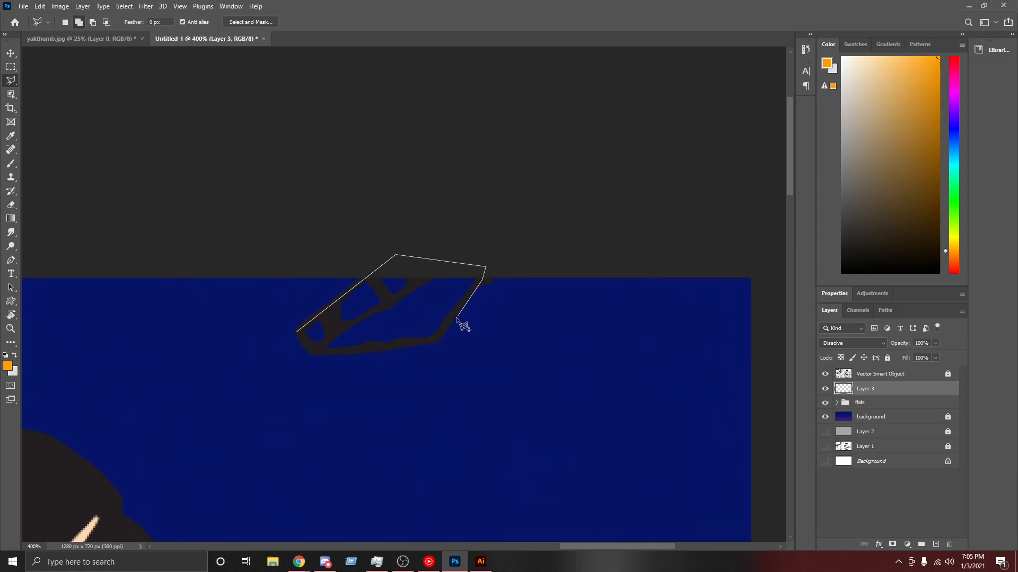
left_click(432, 339)
left_click(387, 346)
left_click(316, 350)
left_click(297, 333)
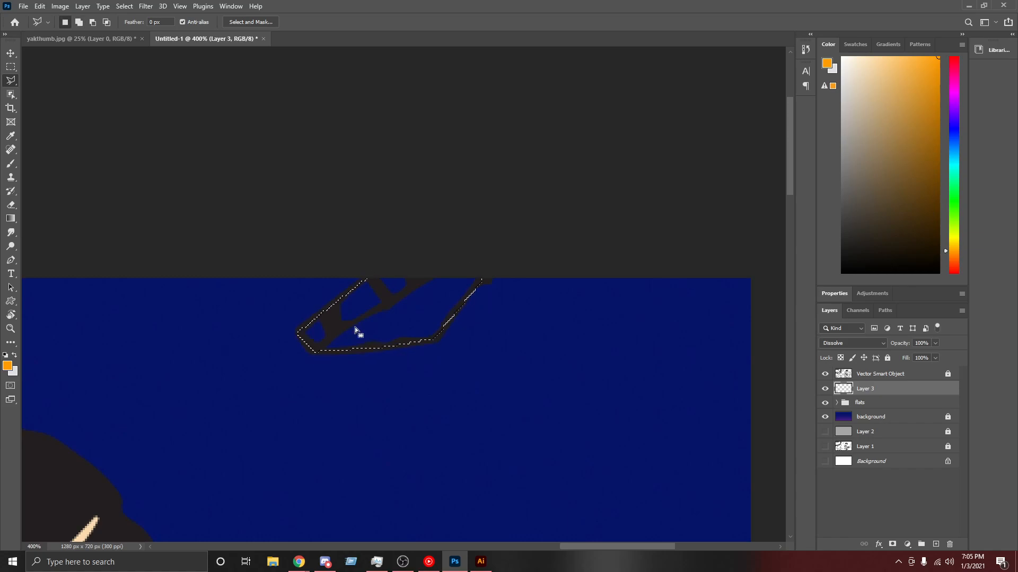
Step: Set the foreground color to a very light, almost white grey
key("ctrl+minus")
key("ctrl+minus")
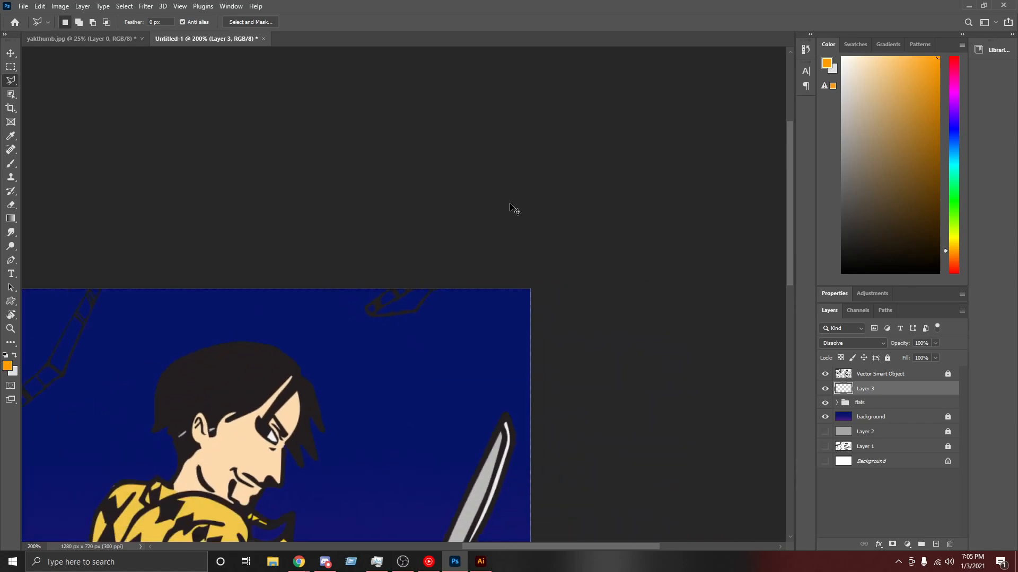
key("ctrl+minus")
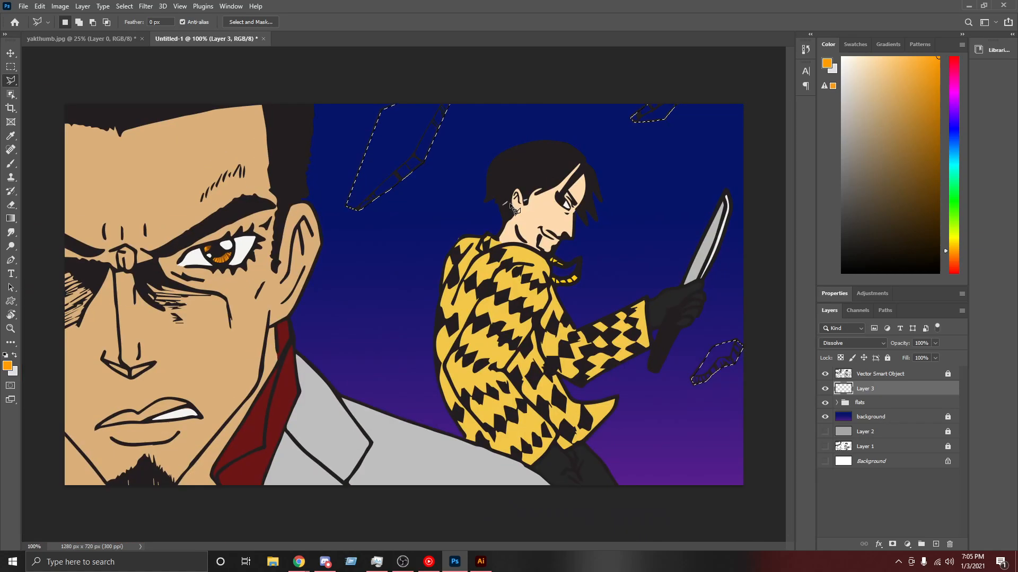
left_click(13, 366)
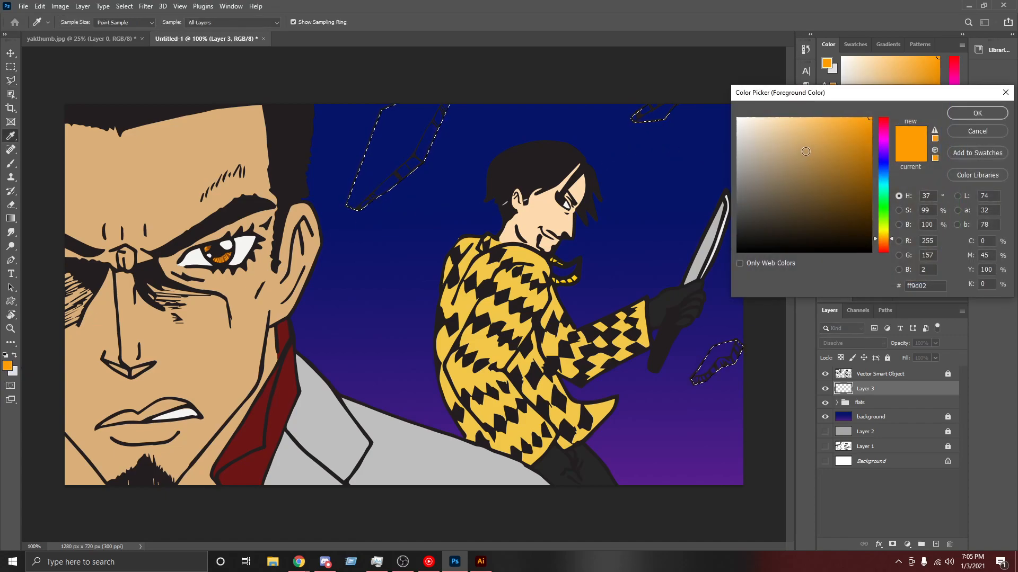
left_click(746, 135)
left_click(742, 132)
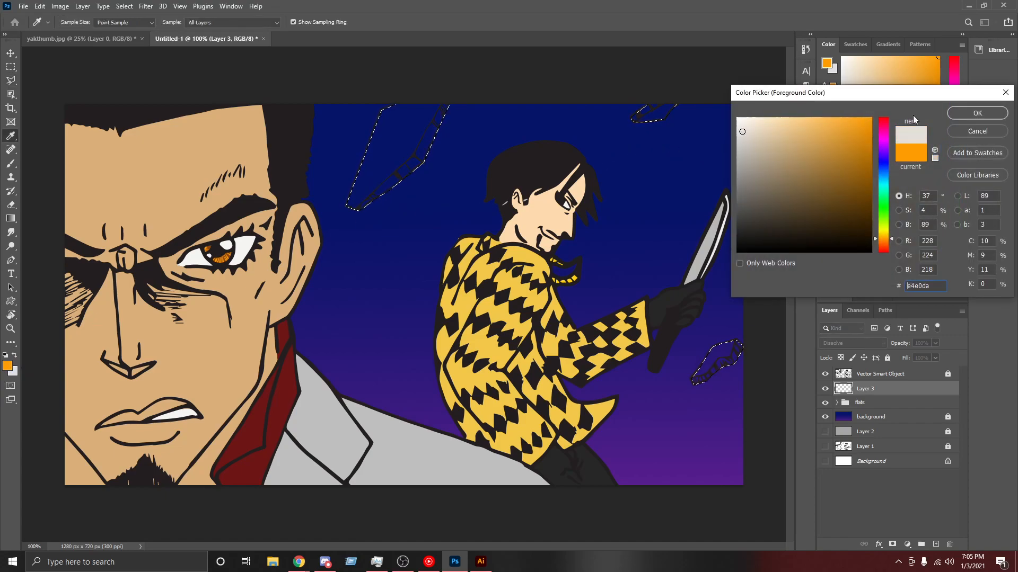
left_click(740, 128)
left_click(978, 113)
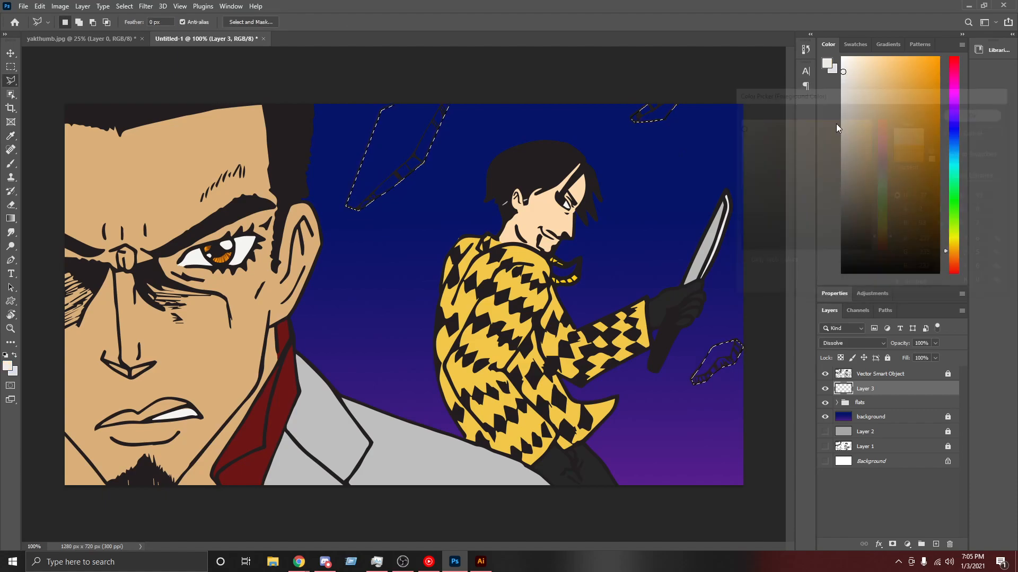
Step: Fill the three selected glass shards on Layer 3 with the foreground color using the Paint Bucket tool
key("g")
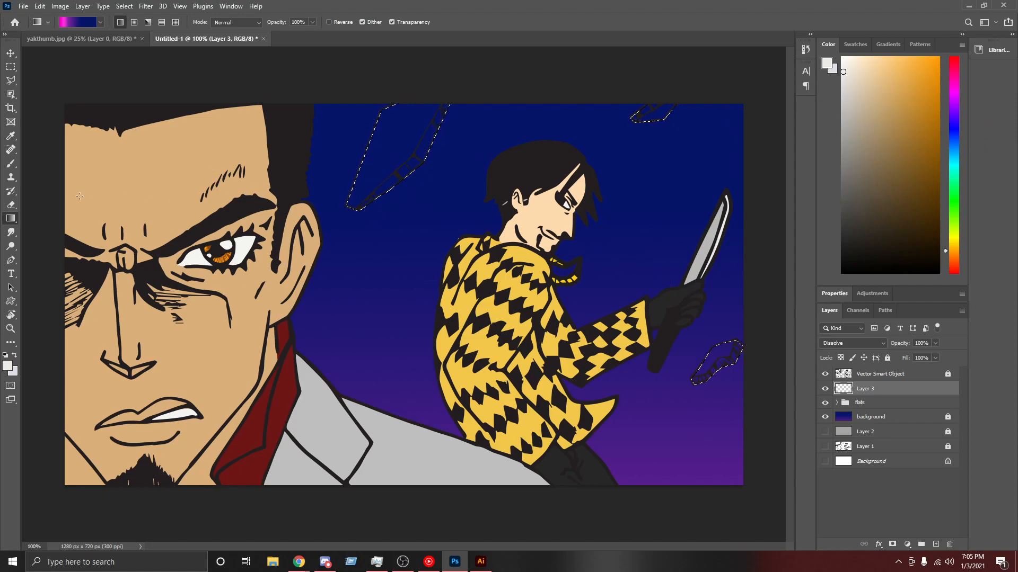
right_click(13, 222)
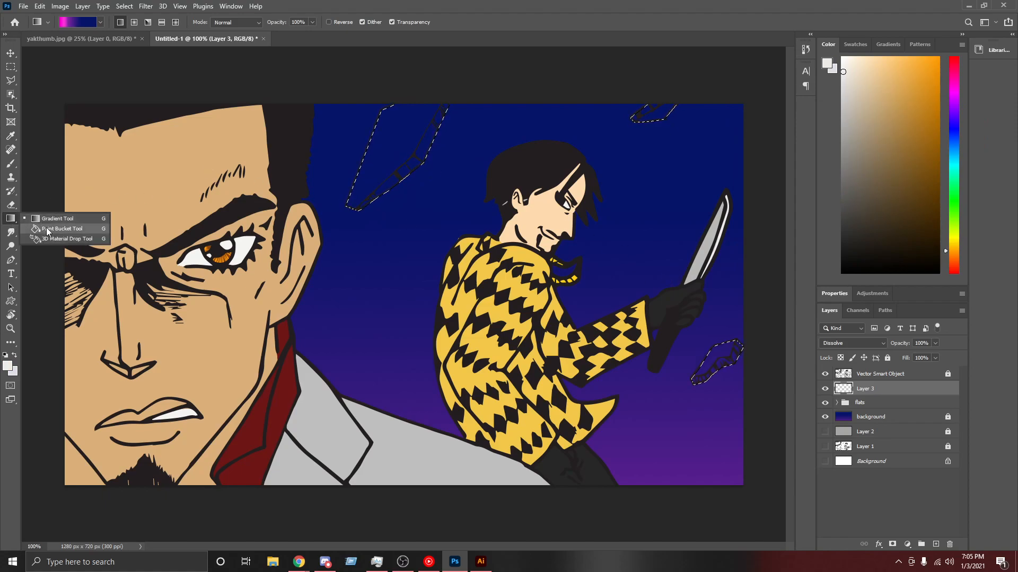
left_click(42, 229)
left_click(497, 155)
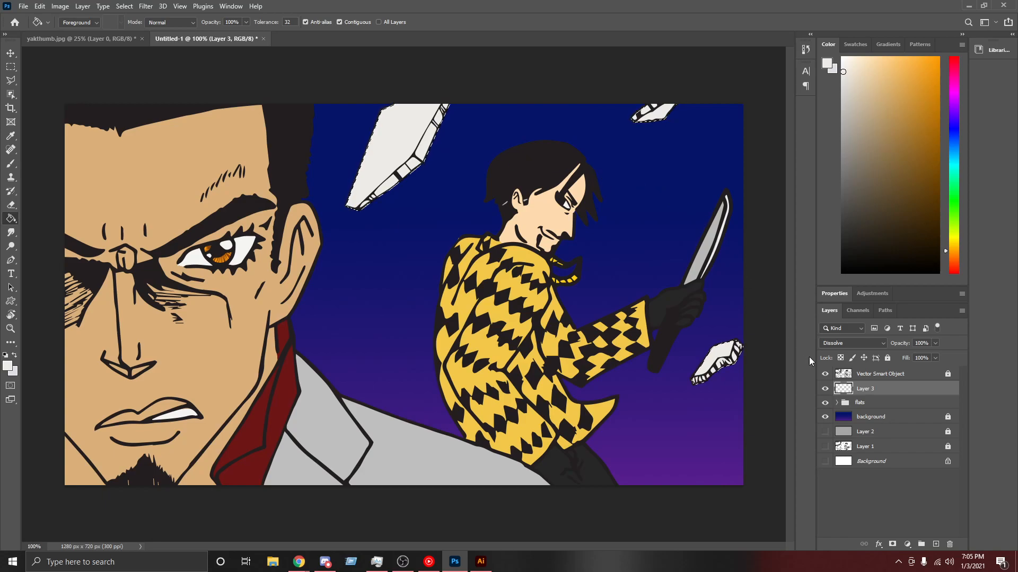
Step: Set the shard layer's blend mode to Soft Light and its opacity to 75%, and switch to the Move tool
left_click(872, 342)
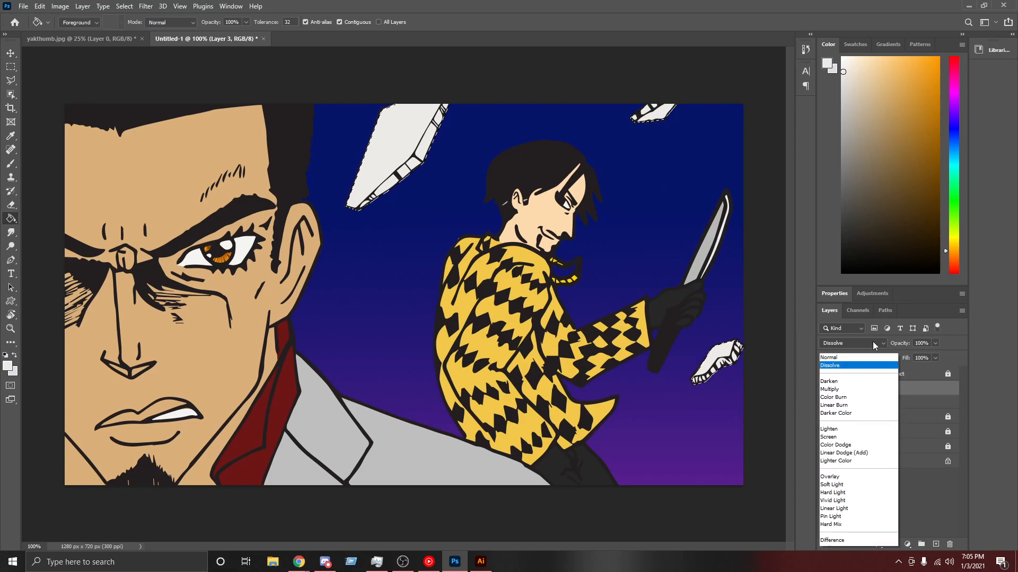
left_click(943, 477)
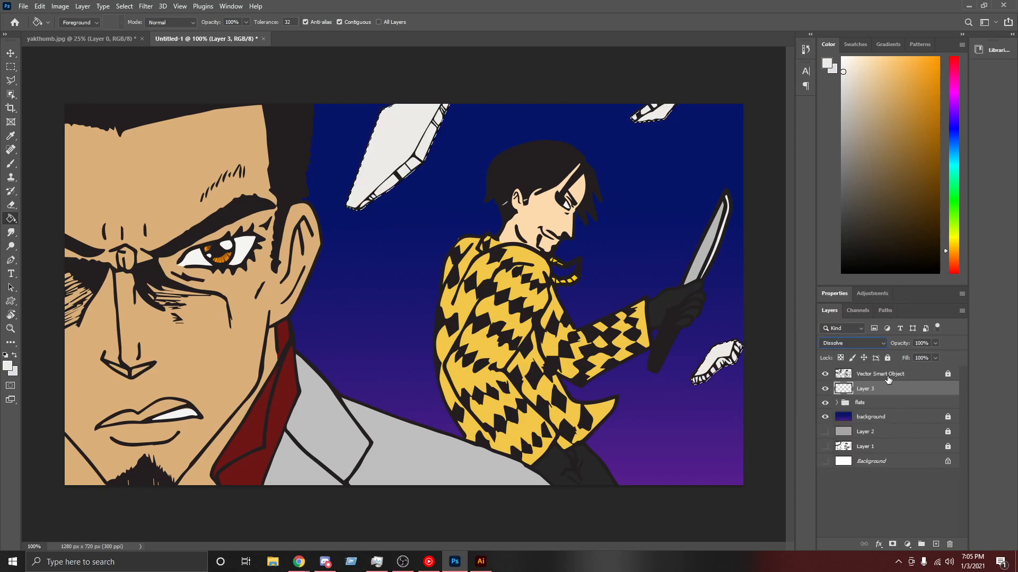
left_click(858, 340)
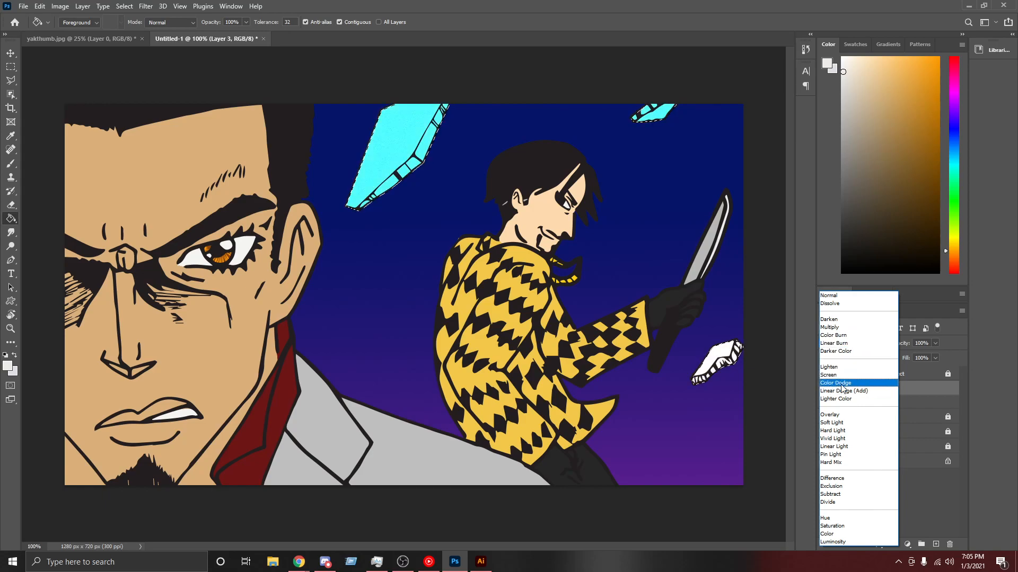
left_click(840, 425)
left_click(936, 343)
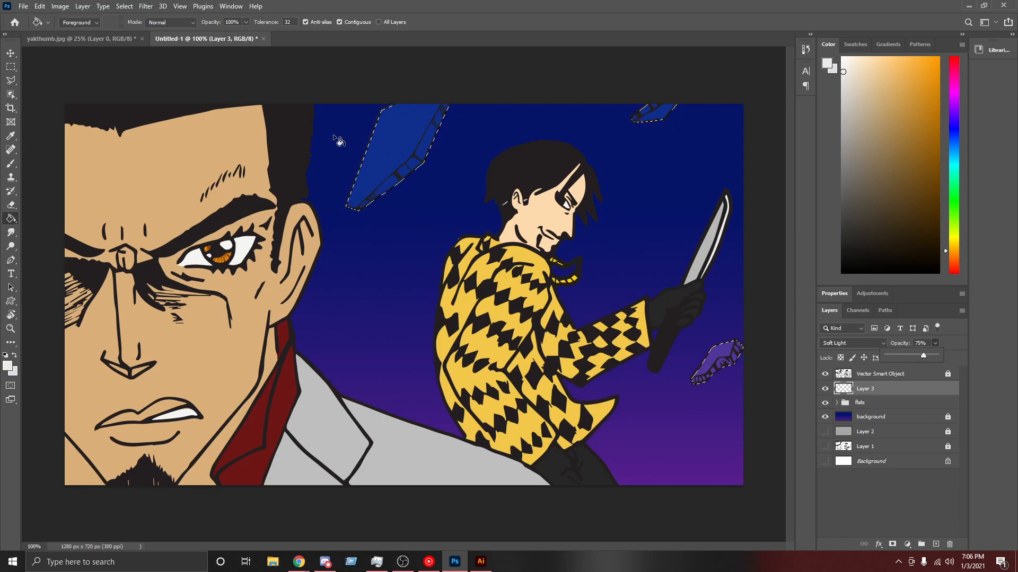
left_click(11, 54)
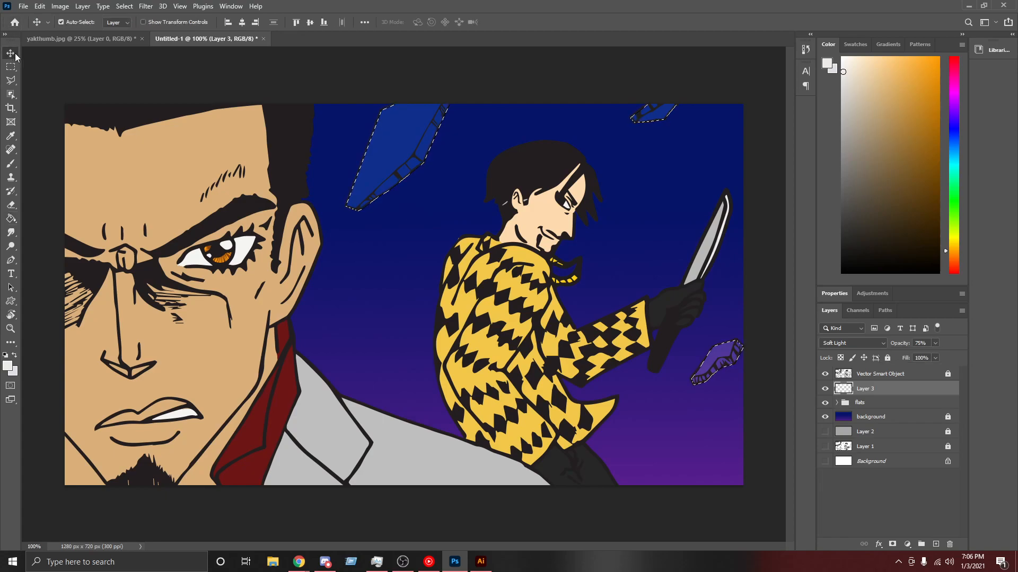
Step: Clear the selection, lock the glass shard layer, and add a new layer above it as a clipping mask
key("ctrl+d")
left_click(887, 357)
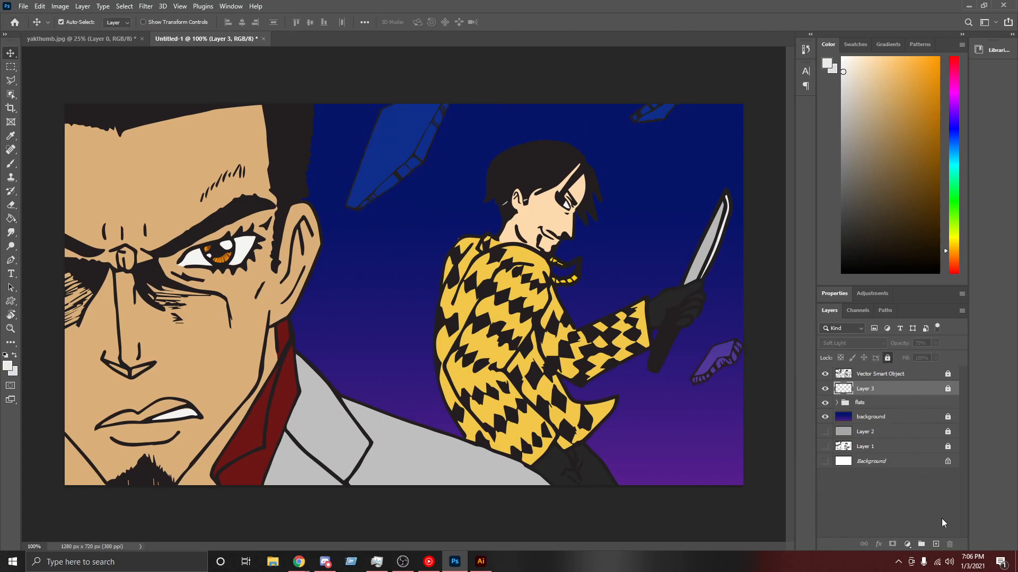
left_click(936, 545)
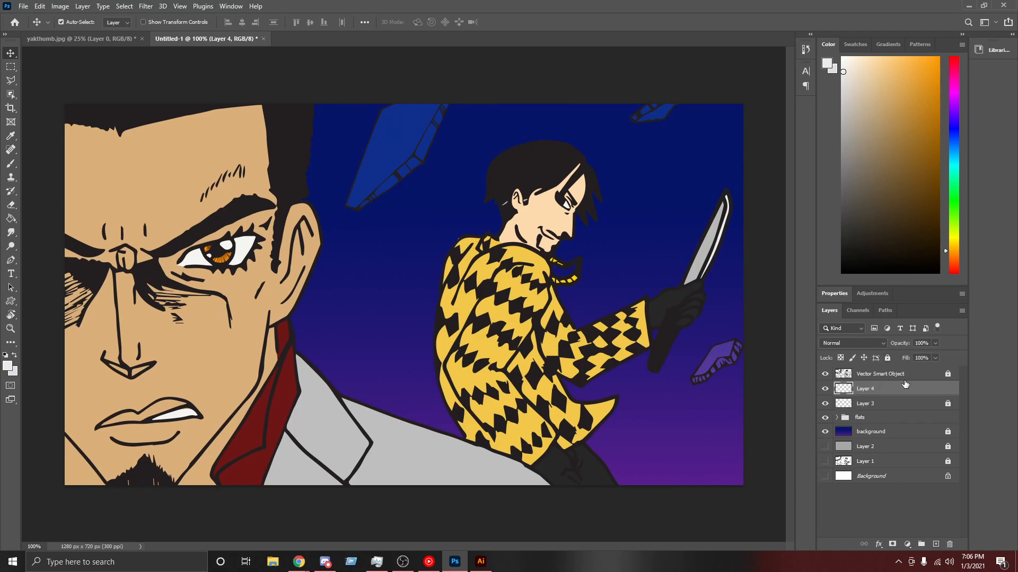
left_click(894, 396, "alt")
Step: Start a zigzag Polygonal Lasso outline of thin glint streaks along the large shard's beveled edge, from its lower tip to the thick dark crossbar
key("ctrl+plus")
key("ctrl+plus")
scroll(505, 201, "up", 3)
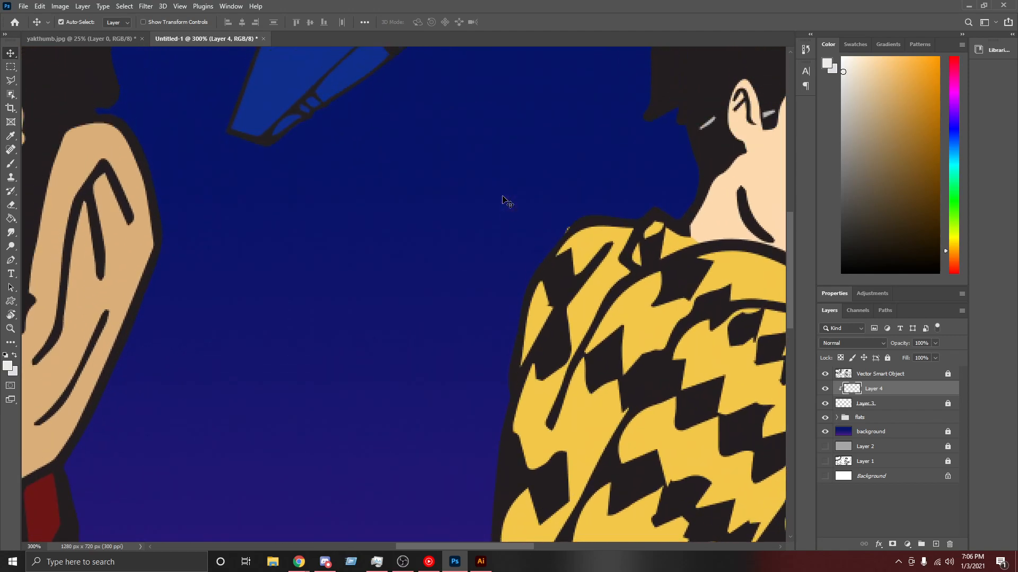
scroll(505, 201, "up", 3)
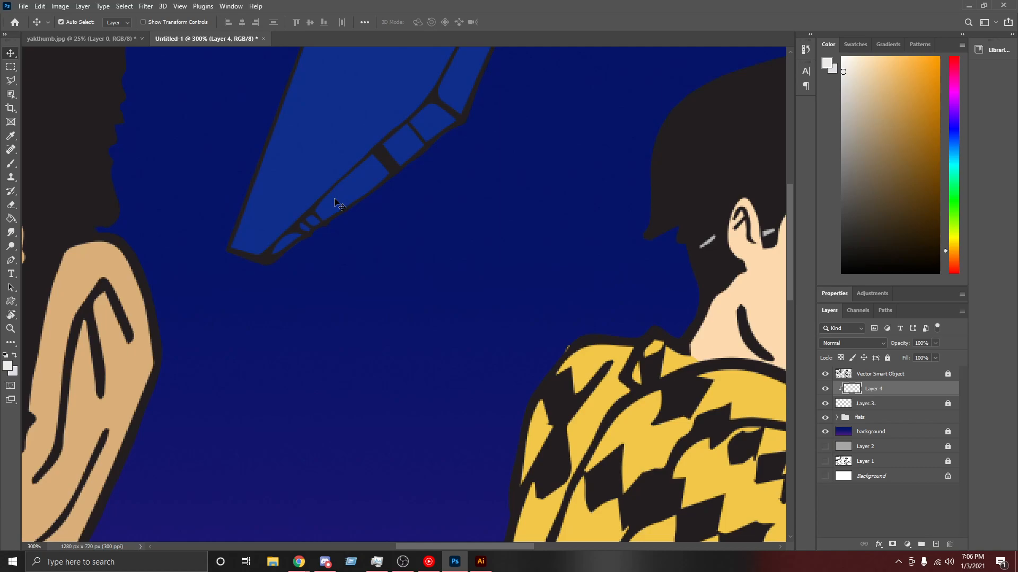
scroll(391, 176, "up", 2)
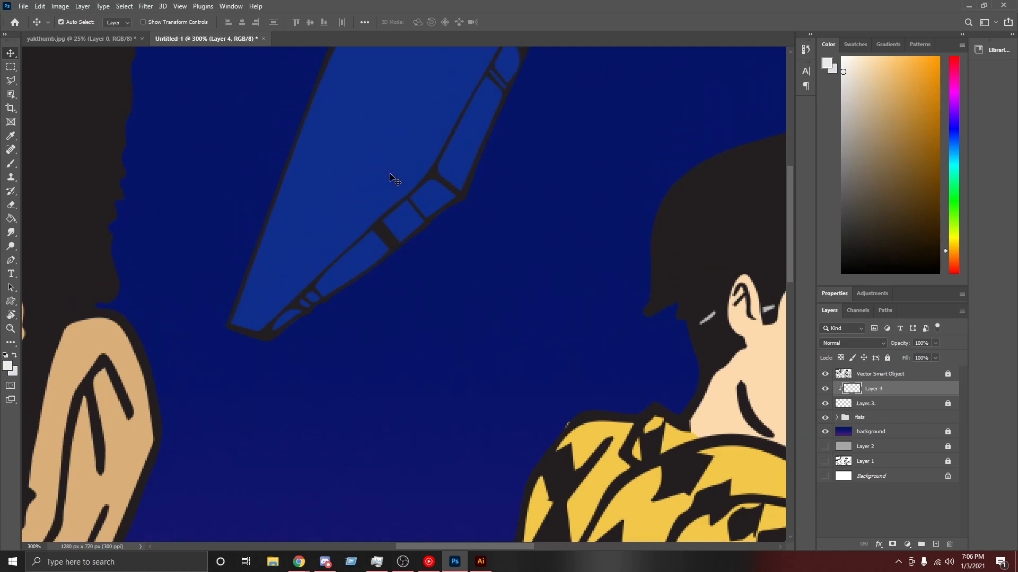
left_click(12, 82)
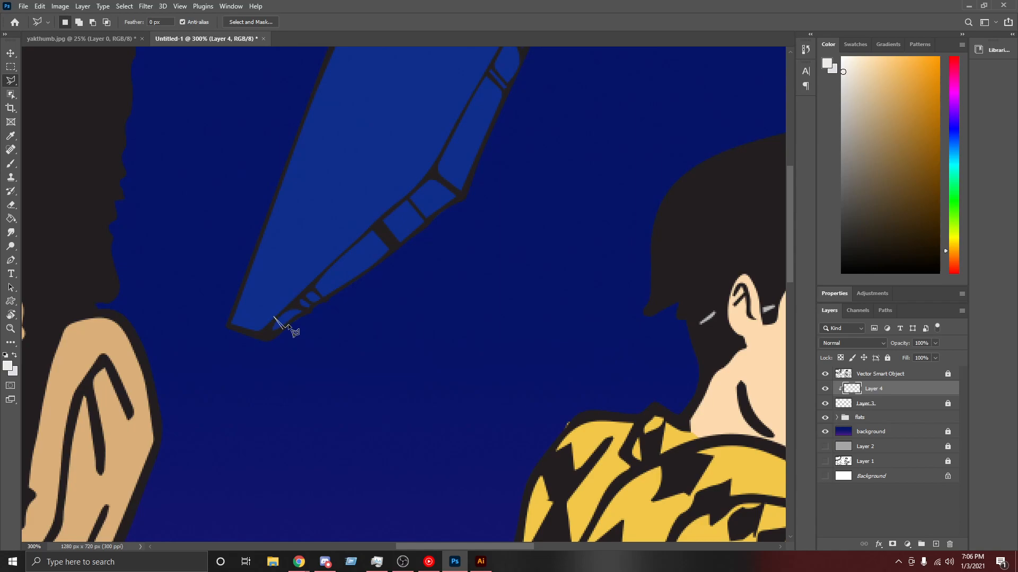
left_click(282, 314)
left_click(287, 327)
left_click(291, 312)
left_click(296, 325)
left_click(309, 309)
left_click(304, 291)
left_click(321, 301)
left_click(324, 273)
left_click(335, 289)
left_click(351, 282)
left_click(336, 260)
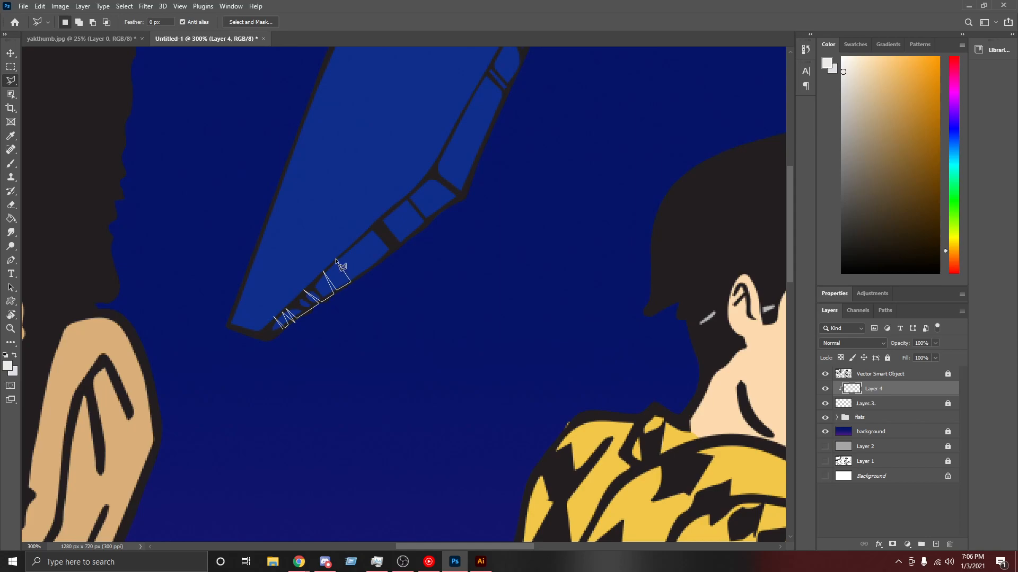
left_click(358, 279)
left_click(341, 257)
left_click(361, 277)
left_click(376, 265)
left_click(356, 244)
left_click(389, 253)
left_click(366, 232)
left_click(389, 252)
Step: Continue the zigzag lasso outline over the bevel segments between the thick crossbar and the shard's outer corner
left_click(387, 213)
left_click(414, 234)
left_click(393, 209)
left_click(422, 228)
left_click(402, 203)
left_click(425, 227)
left_click(417, 188)
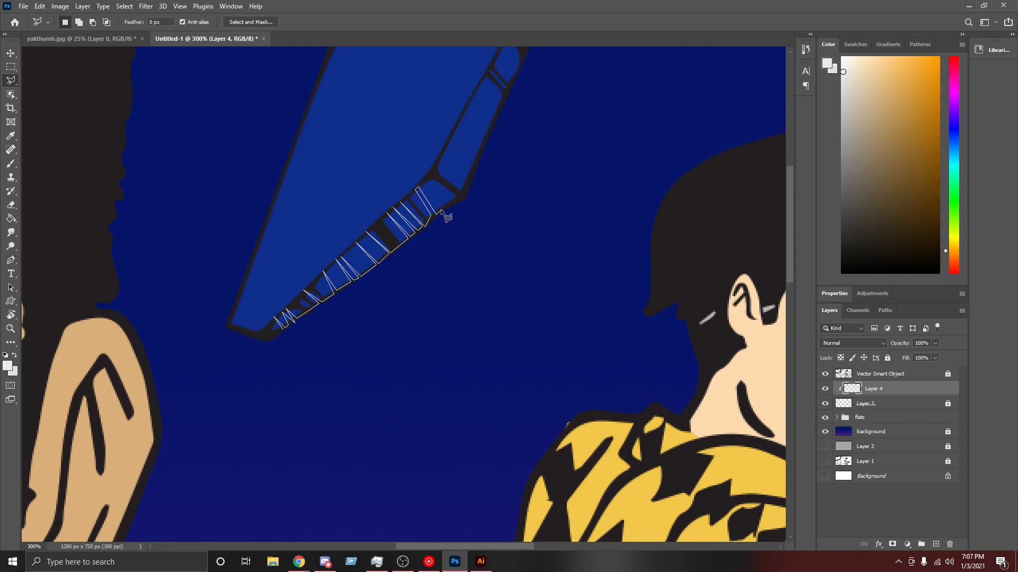
left_click(440, 213)
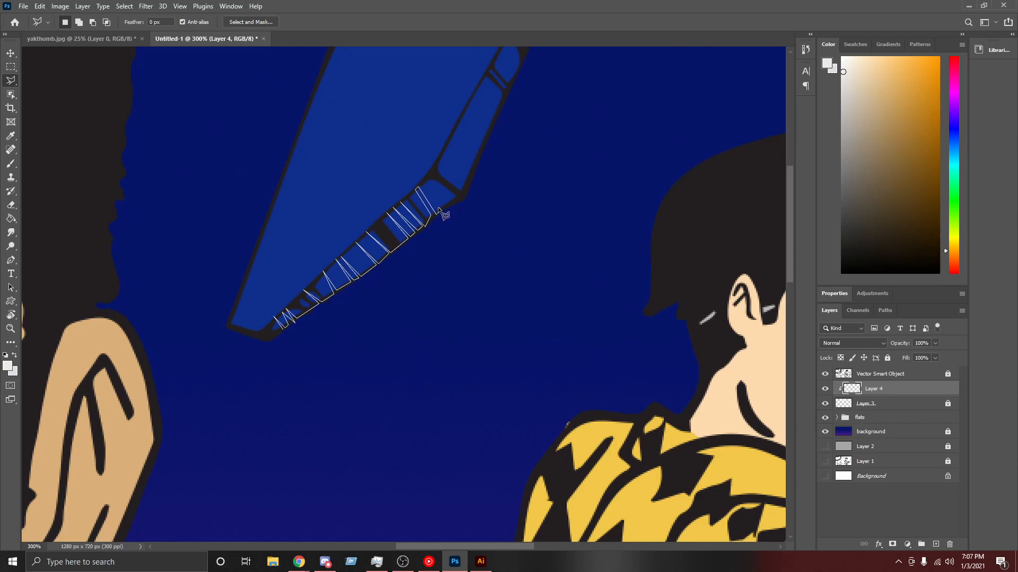
left_click(425, 178)
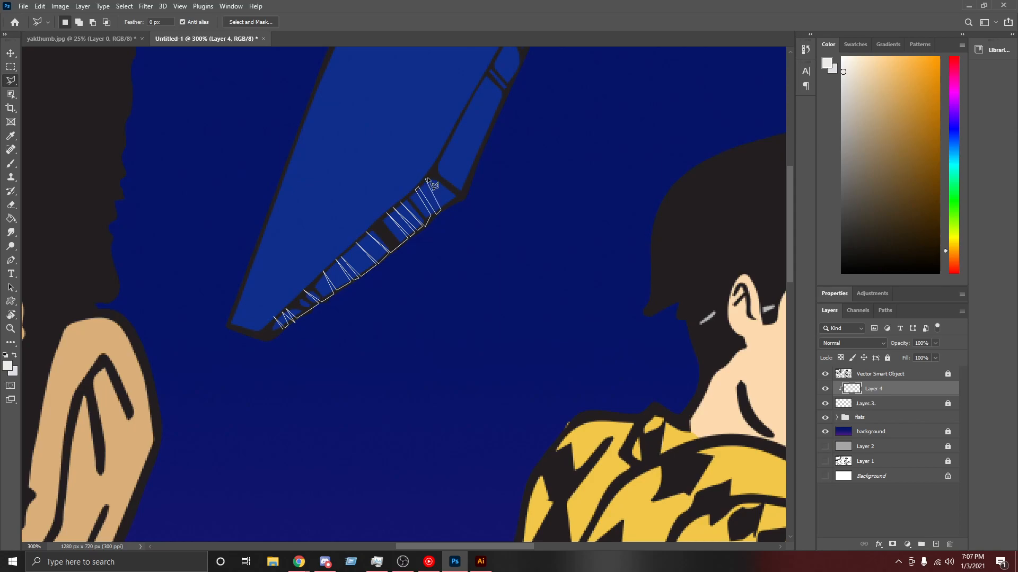
left_click(449, 205)
left_click(466, 185)
left_click(438, 160)
left_click(469, 184)
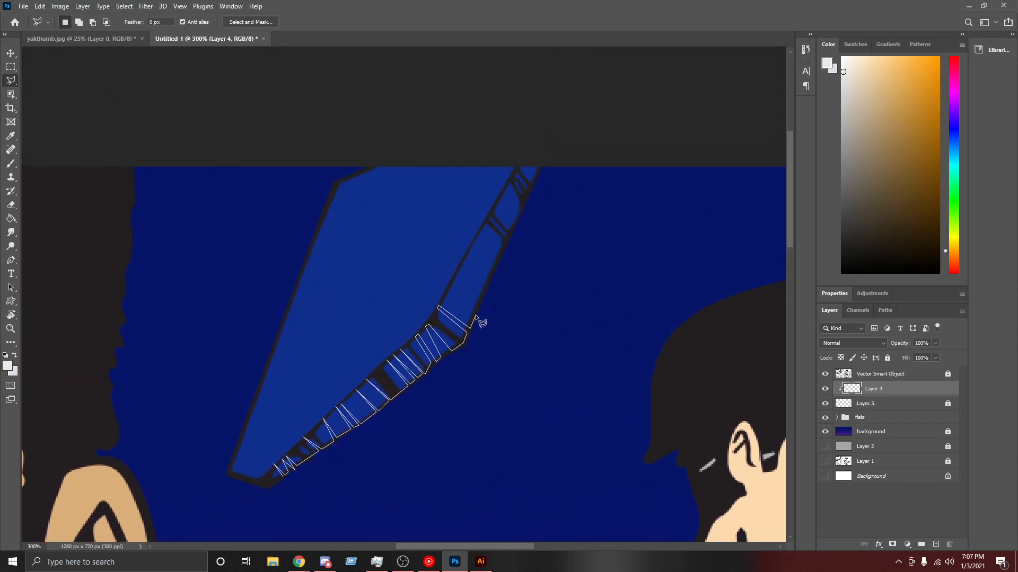
Step: Carry the zigzag outline up the bevel to the canvas's upper edge and close it along the shard's outer edge back at the lower tip
left_click(475, 316)
left_click(451, 286)
left_click(475, 304)
left_click(454, 281)
left_click(457, 273)
left_click(488, 281)
left_click(462, 266)
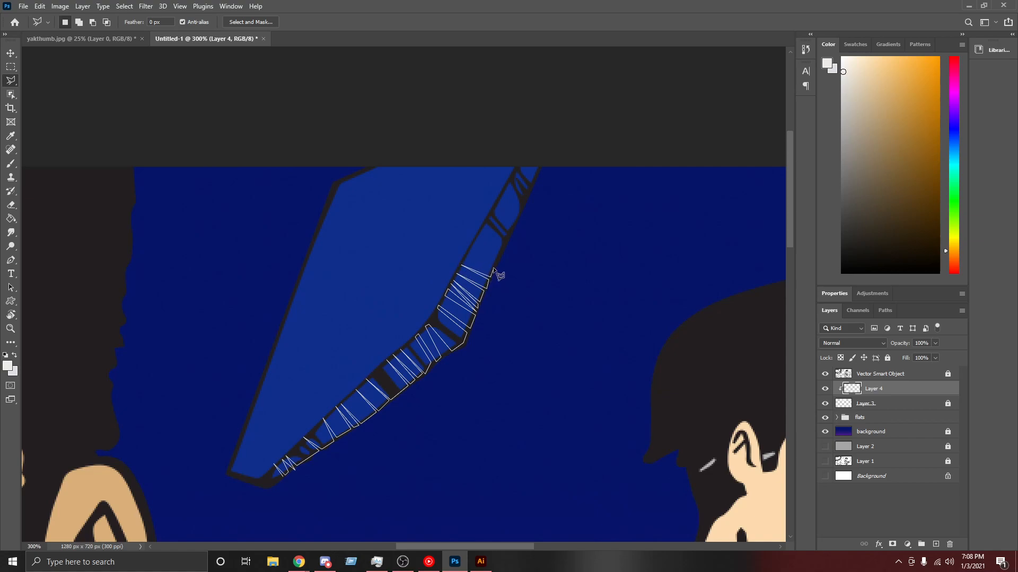
left_click(497, 264)
left_click(468, 249)
left_click(500, 257)
left_click(476, 236)
left_click(501, 251)
left_click(503, 244)
left_click(480, 229)
left_click(496, 204)
left_click(503, 190)
left_click(524, 208)
left_click(515, 171)
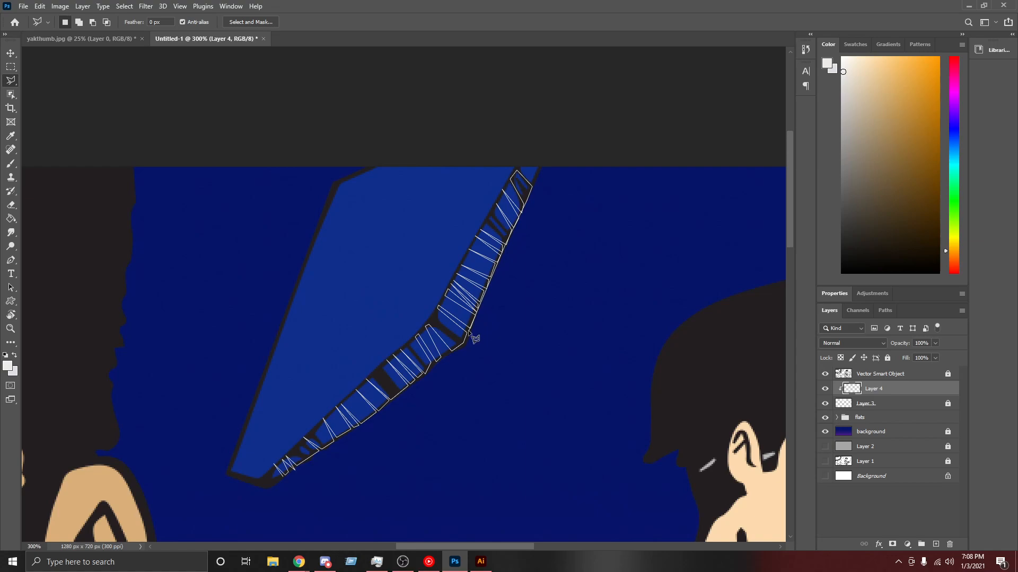
left_click(461, 349)
left_click(284, 481)
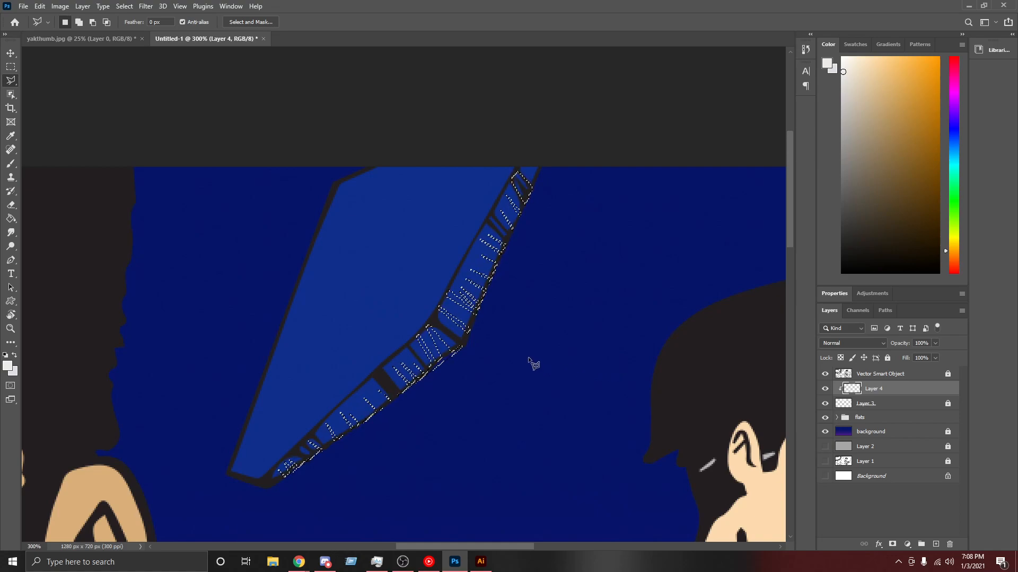
Step: Release Layer 4 from its clipping mask and fill the zigzag selection with the near-white foreground color
key("g")
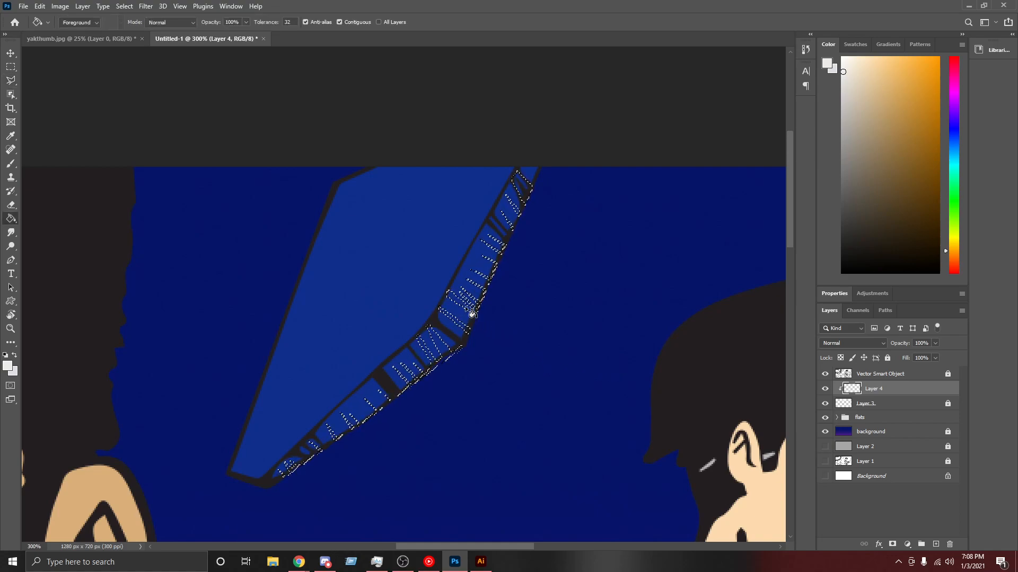
left_click(897, 391, "ctrl")
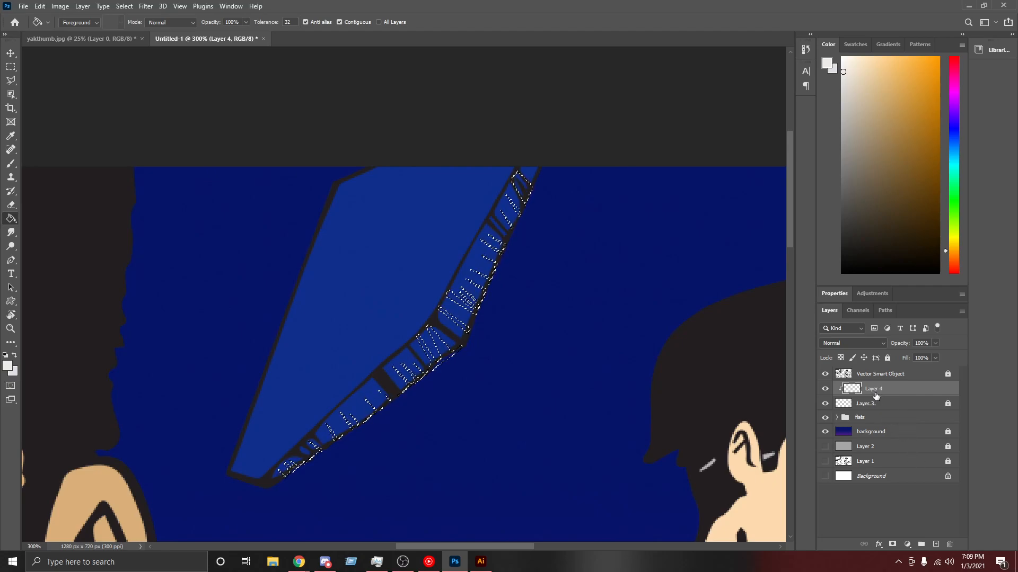
scroll(880, 392, "up", 2)
key("alt+BackSpace")
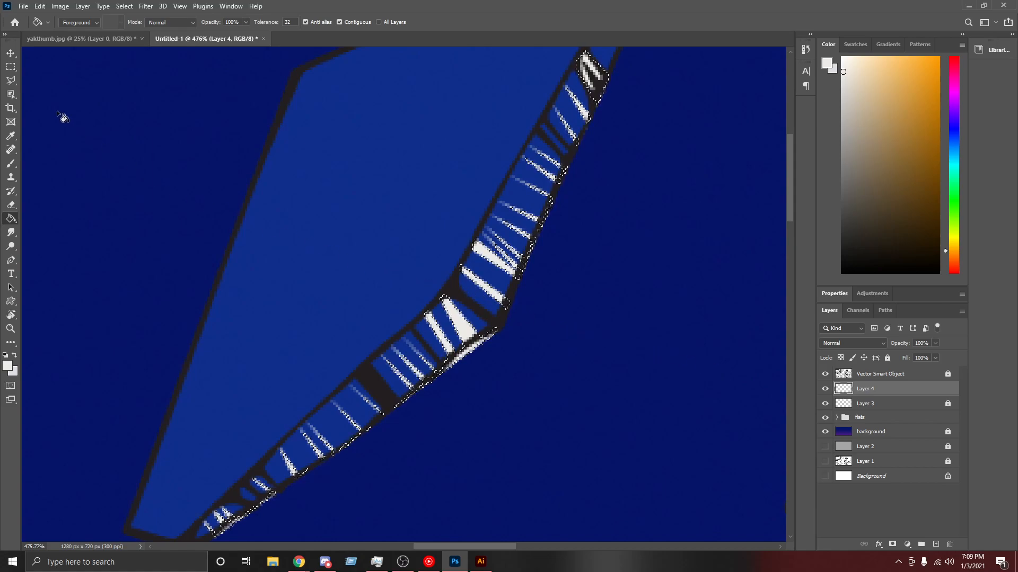
Step: Adjust the position of the white streaks slightly against the shard's beveled edge with the Move tool and clear the selection
left_click(10, 53)
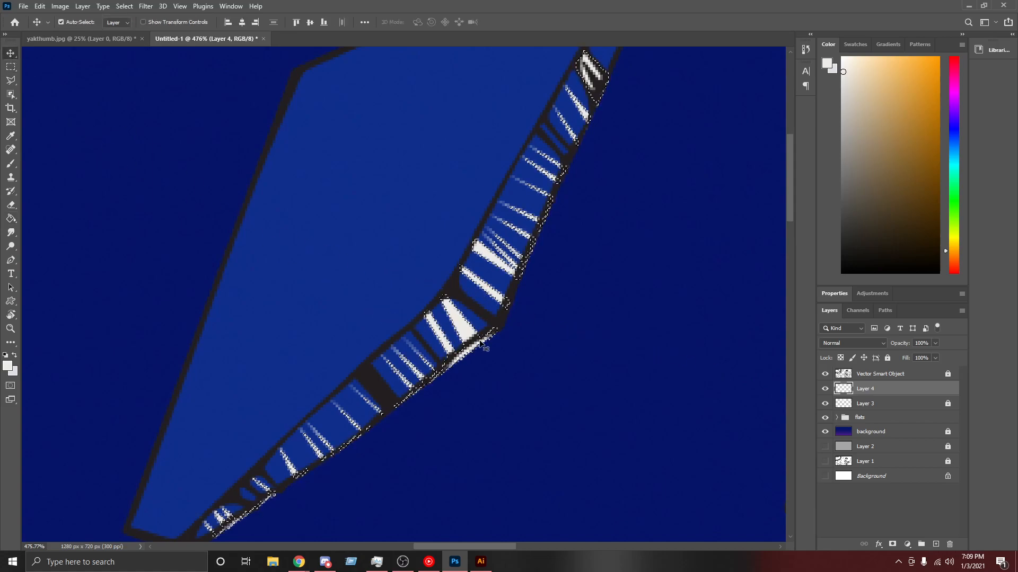
left_click_drag(481, 343, 476, 339)
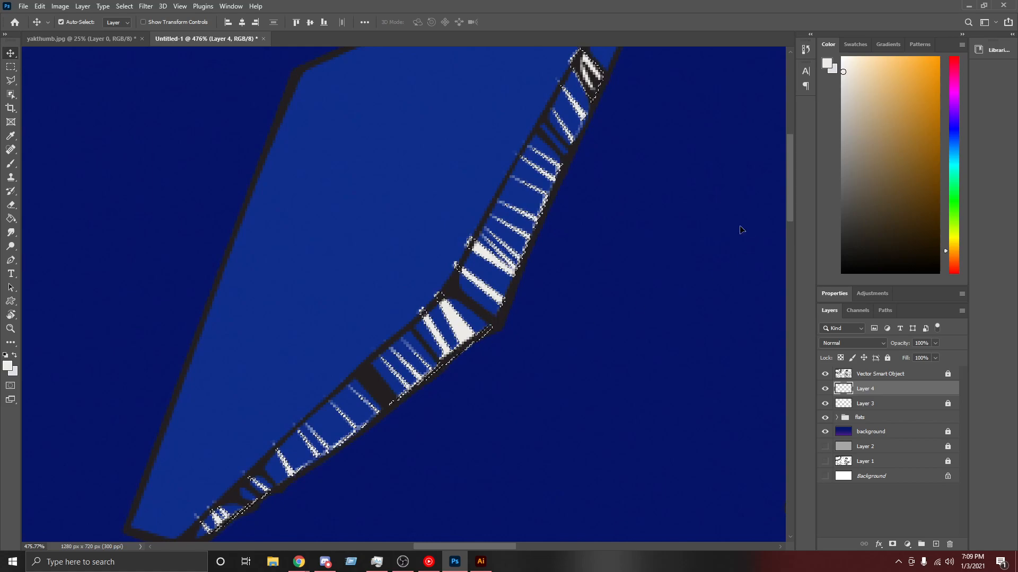
key("ctrl")
key("ctrl+minus")
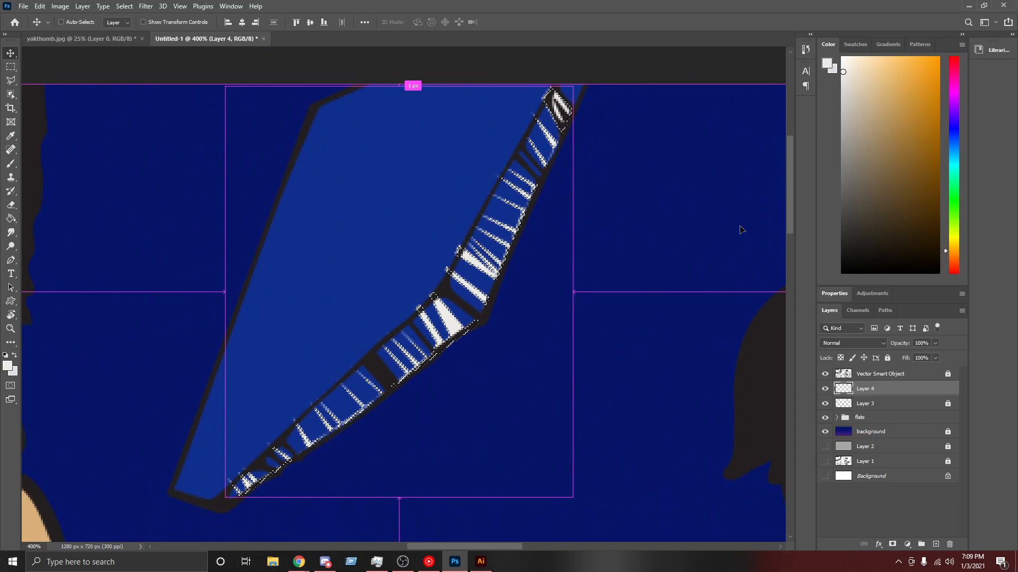
key("ctrl+d")
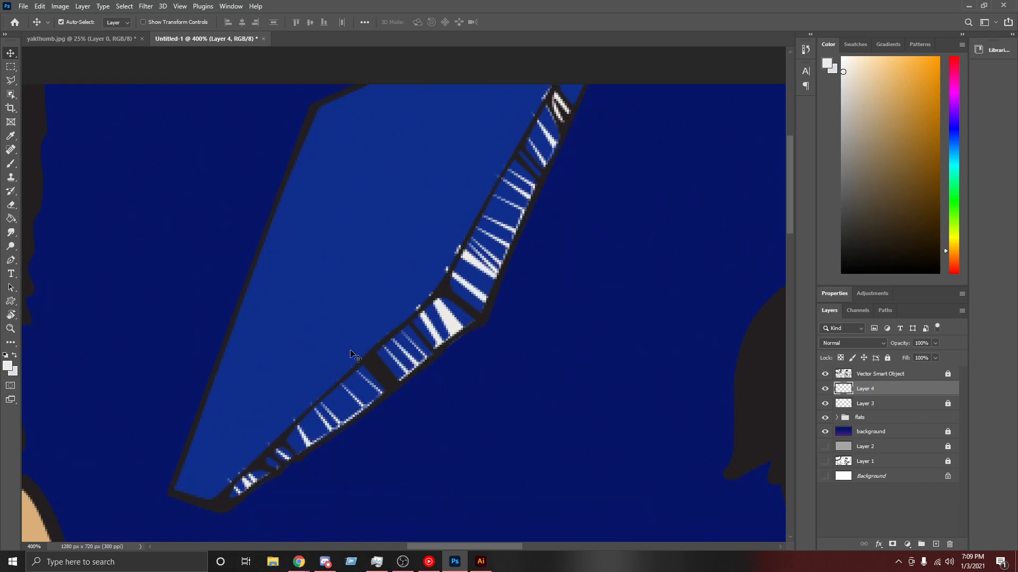
left_click_drag(448, 325, 451, 329)
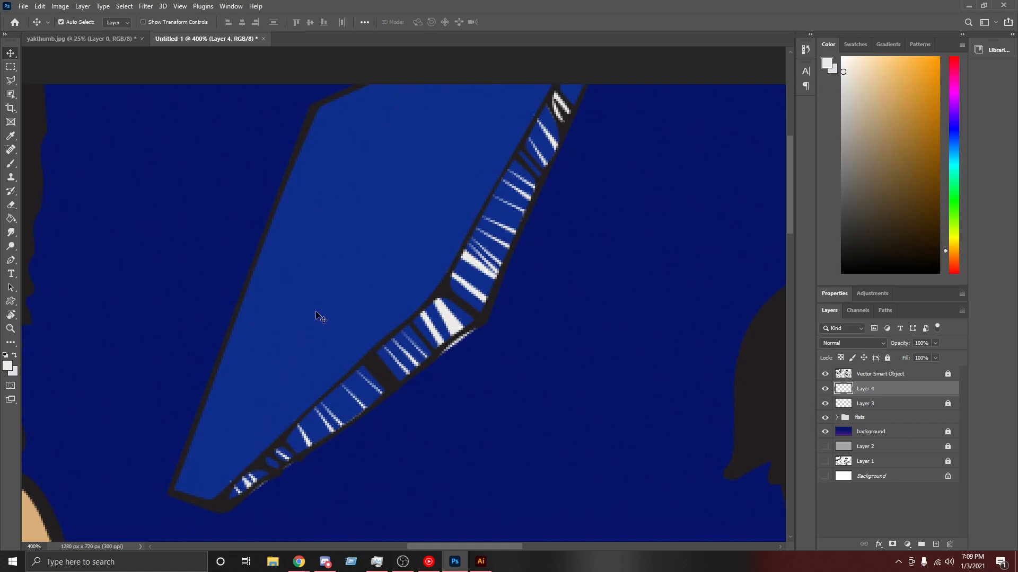
Step: Erase the stray white fill along the outer outline and lower tip of the large shard with a 10 px Hard Round eraser
key("e")
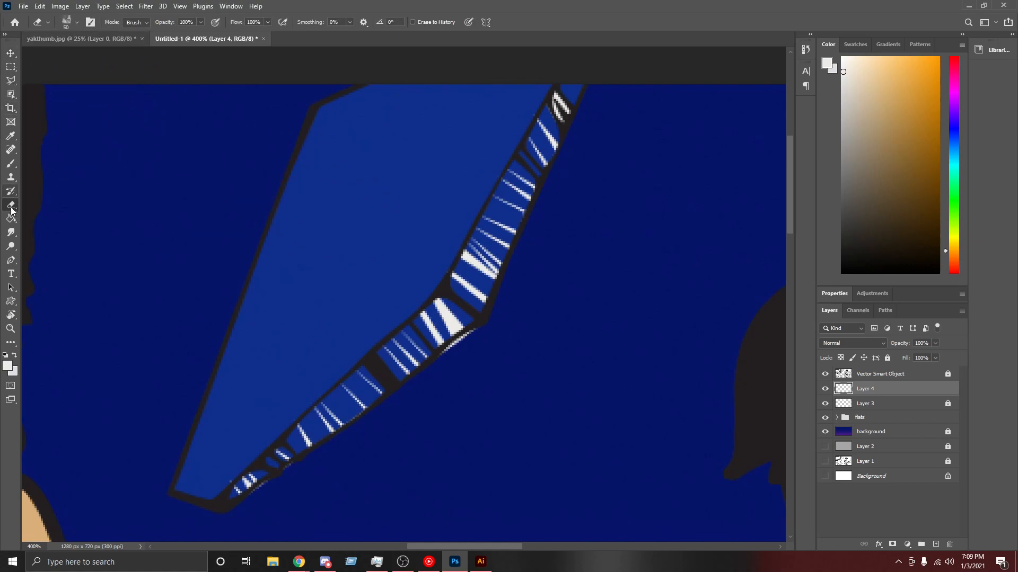
left_click(68, 23)
left_click(22, 121)
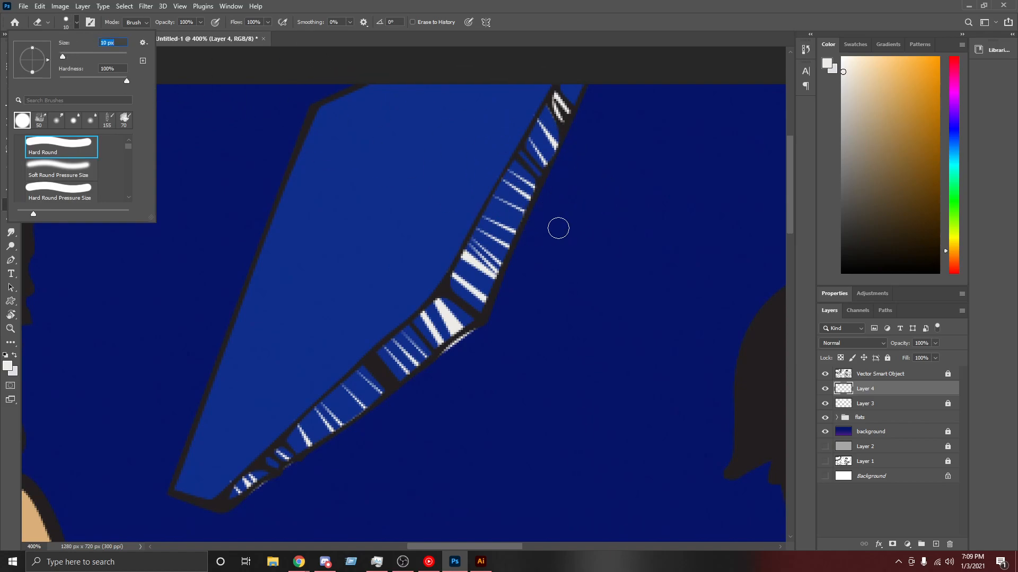
left_click(477, 338)
left_click_drag(470, 341, 445, 367)
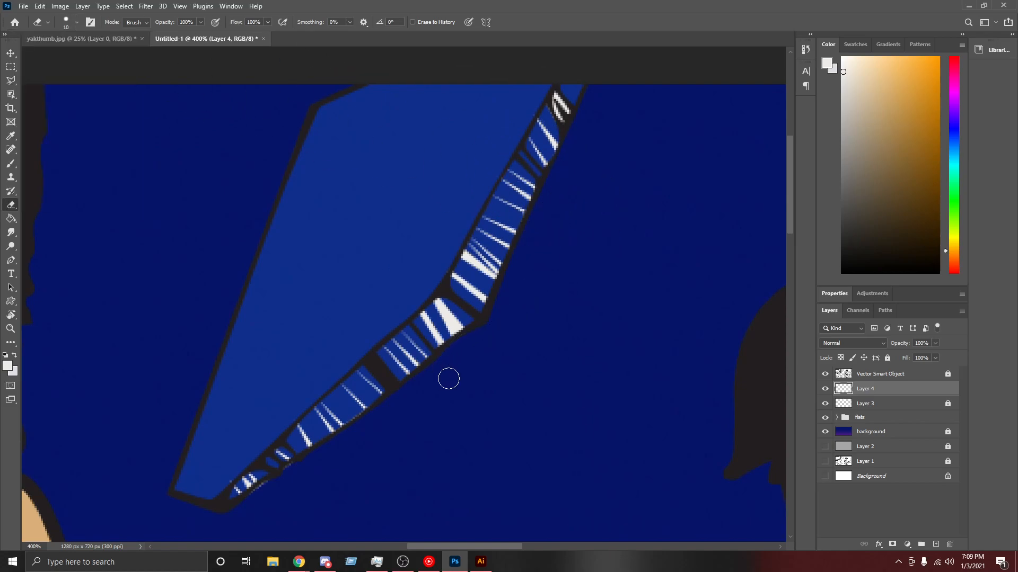
mouse_move(332, 454)
left_mouse_down()
mouse_move(259, 495)
mouse_move(248, 518)
left_mouse_up()
left_click_drag(229, 469, 220, 479)
Step: Set the streak layer's blend mode to Overlay and check the glints at the full illustration size
scroll(559, 254, "up", 1)
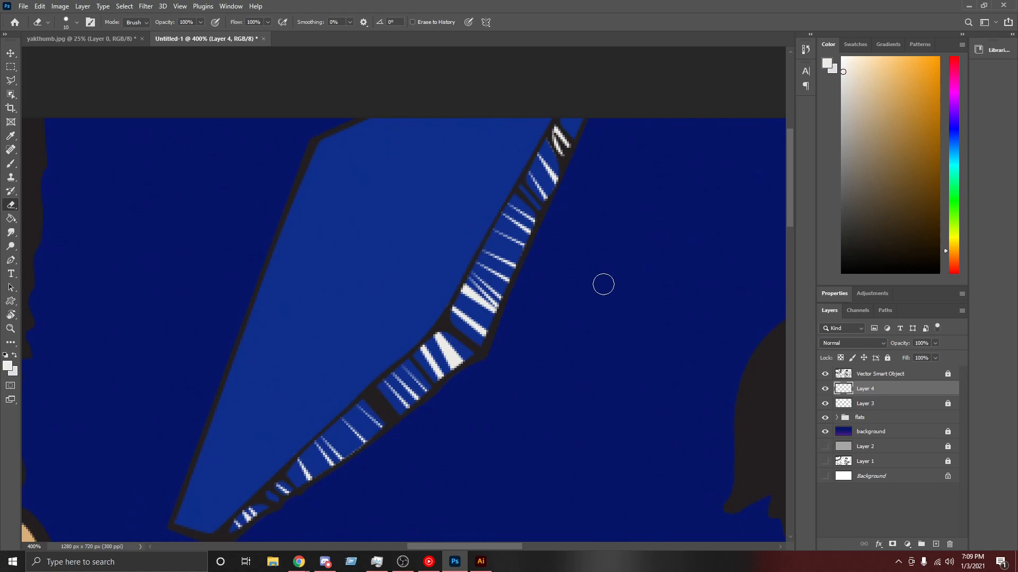
scroll(591, 272, "down", 1)
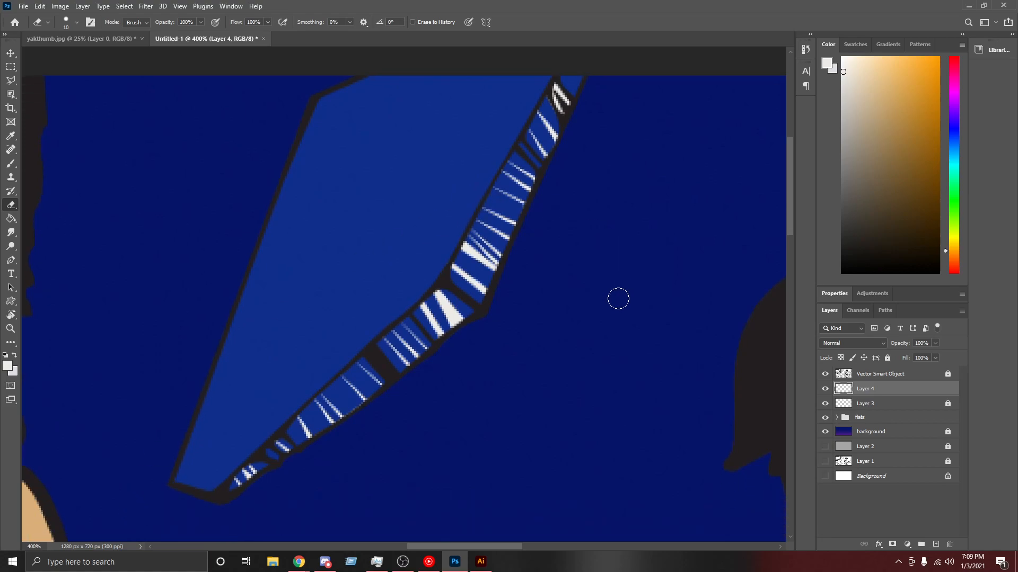
left_click(873, 344)
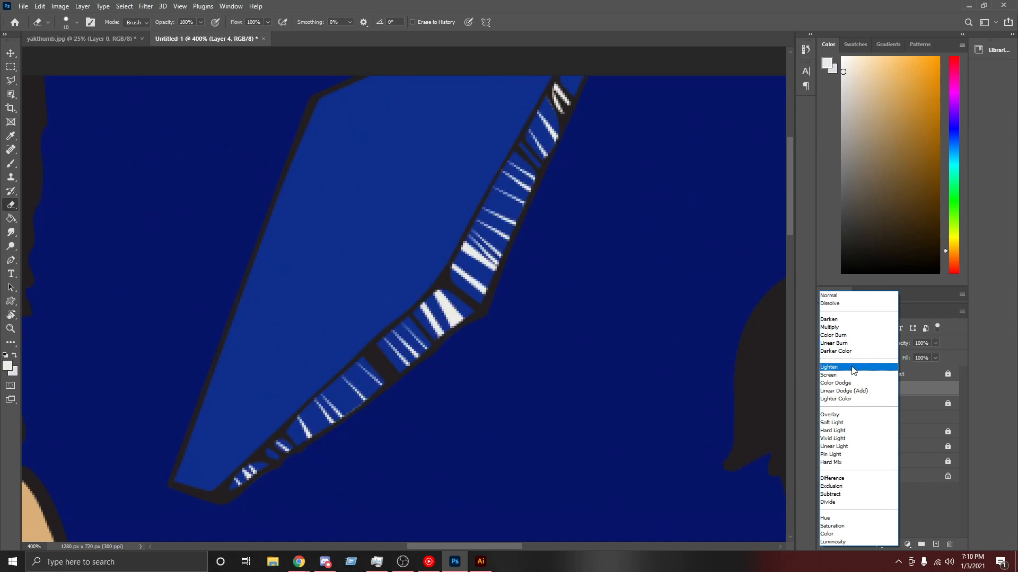
left_click(848, 416)
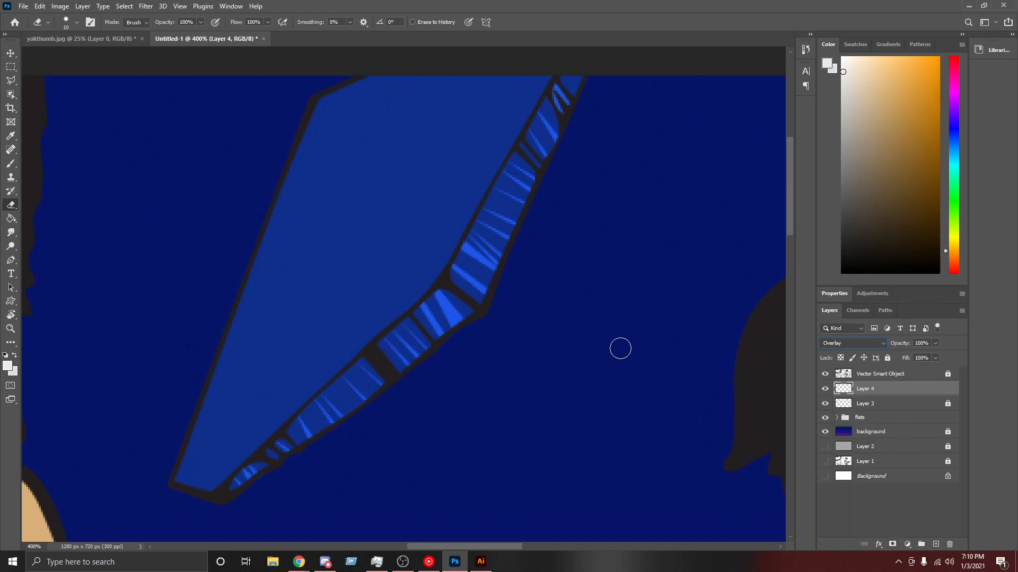
key("ctrl+minus")
key("ctrl+minus")
key("ctrl+minus")
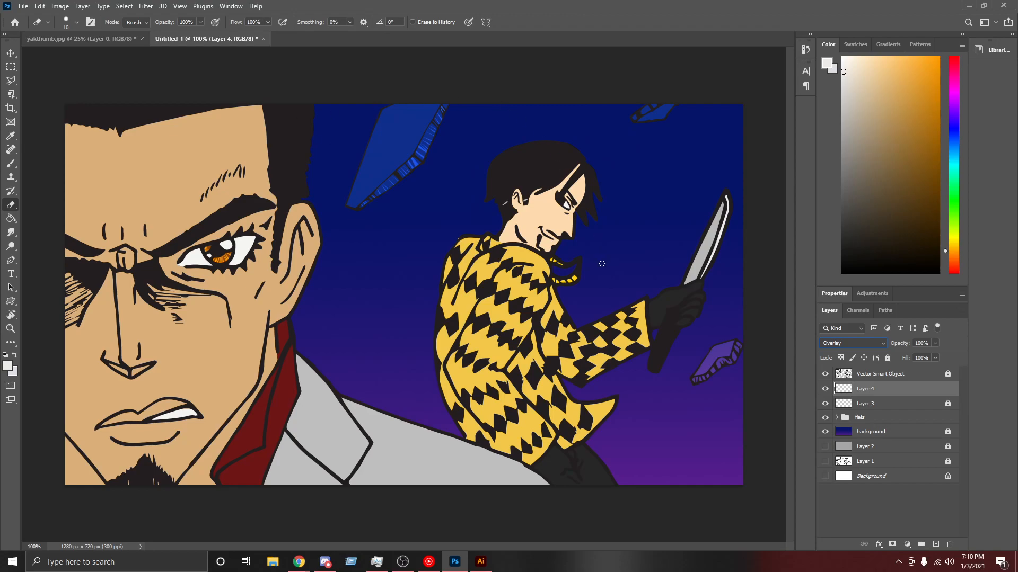
Step: Select a wide diagonal band across the large shard's face with the Polygonal Lasso
key("ctrl+plus")
key("ctrl+plus")
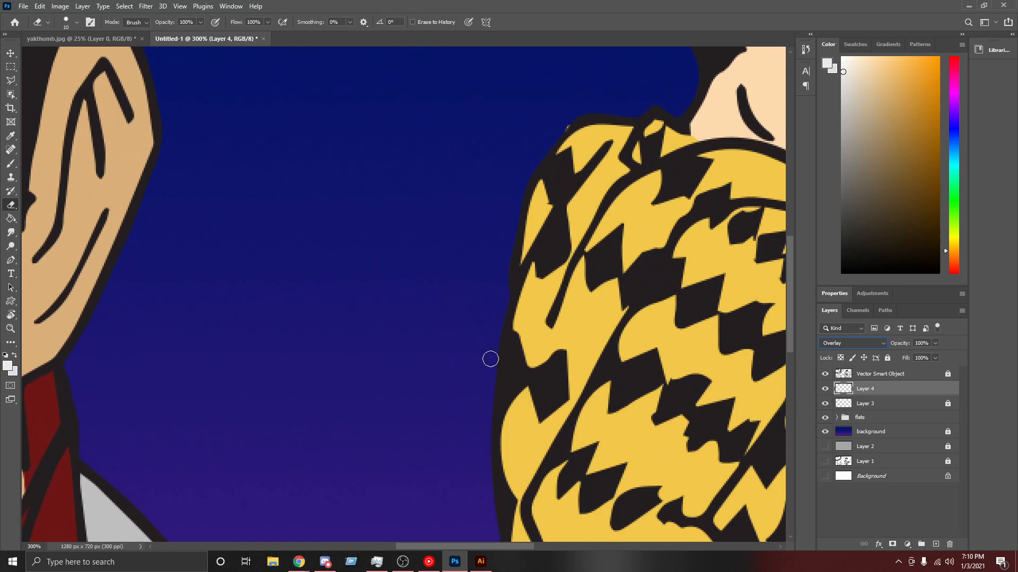
left_click_drag(791, 329, 810, 216)
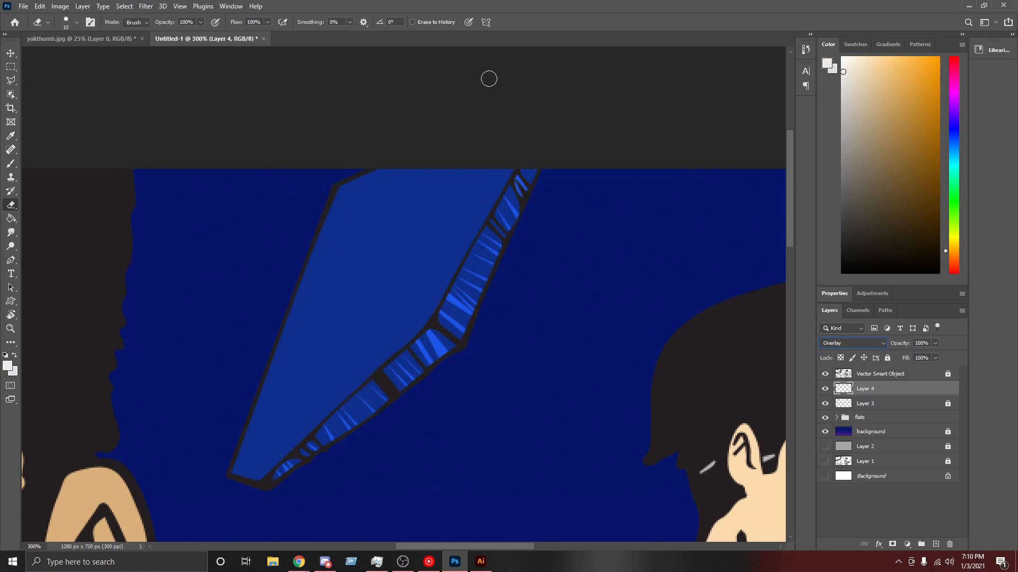
key("l")
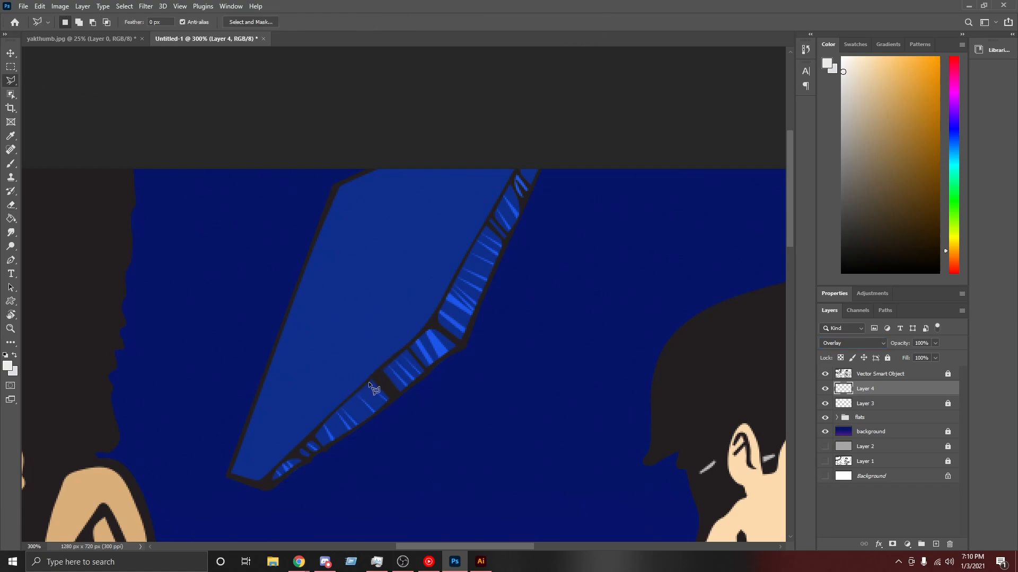
left_click(311, 251)
left_click(336, 188)
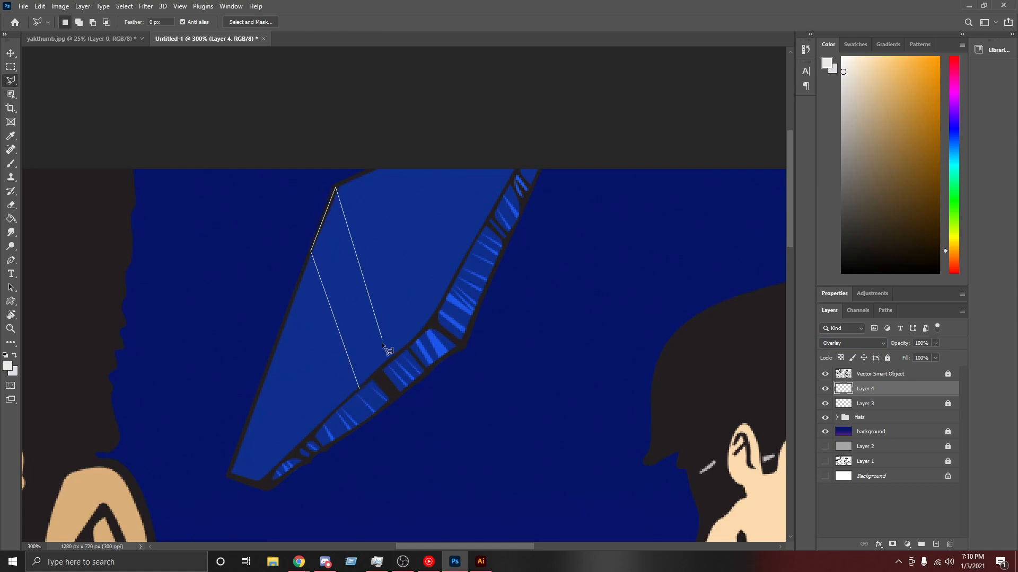
left_click(388, 363)
left_click(359, 389)
Step: Add two narrower diagonal bands to the selection, one near the large shard's lower tip and one beside the wide band's upper side
left_click(296, 450, "shift")
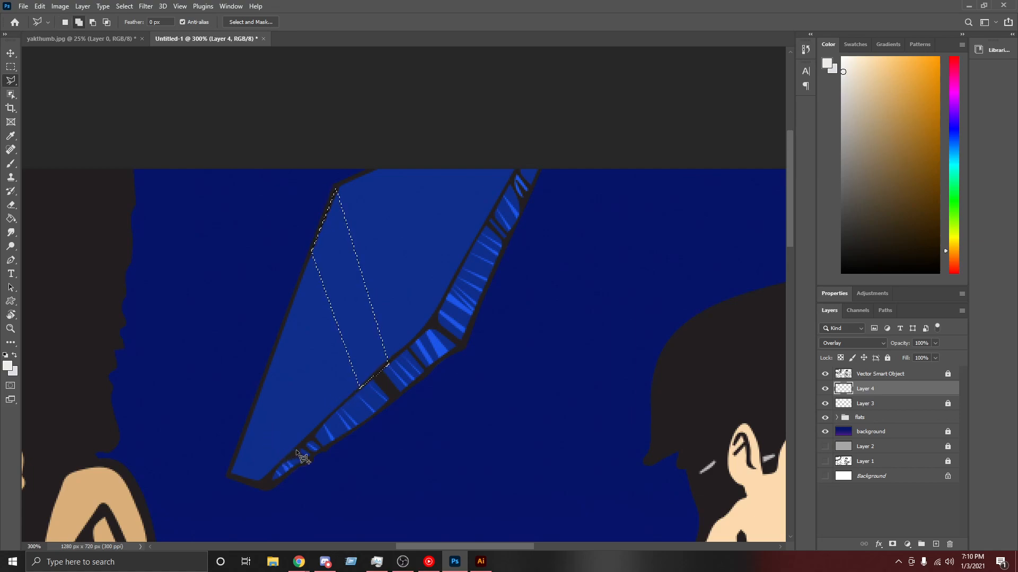
left_click(267, 370)
left_click(278, 335)
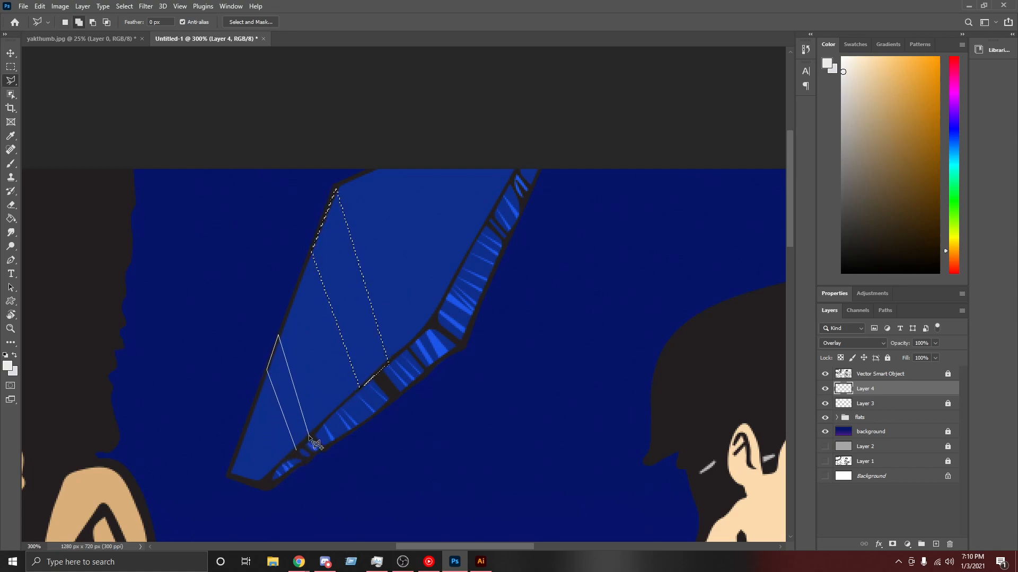
left_click(296, 451)
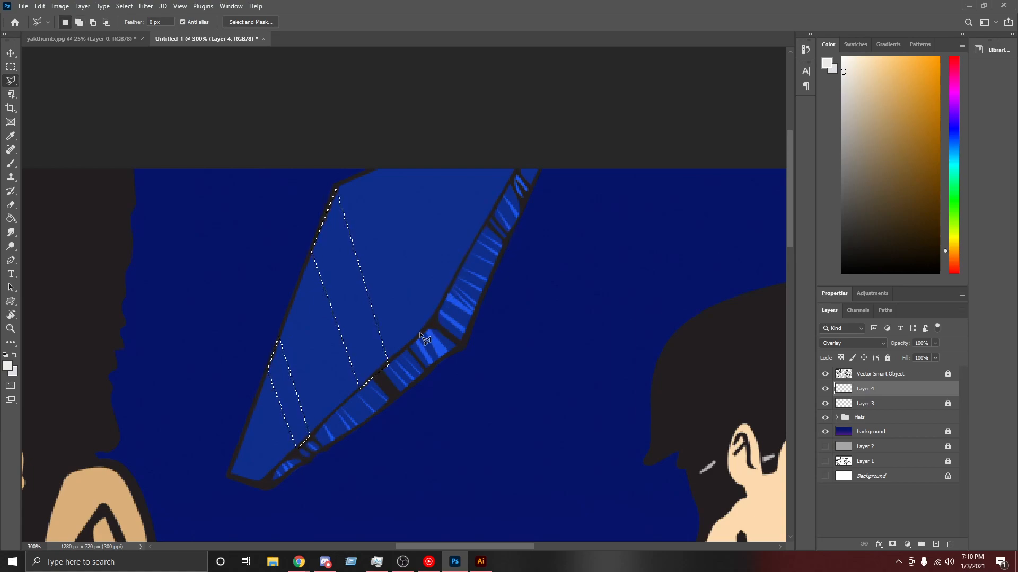
left_click(403, 350, "shift")
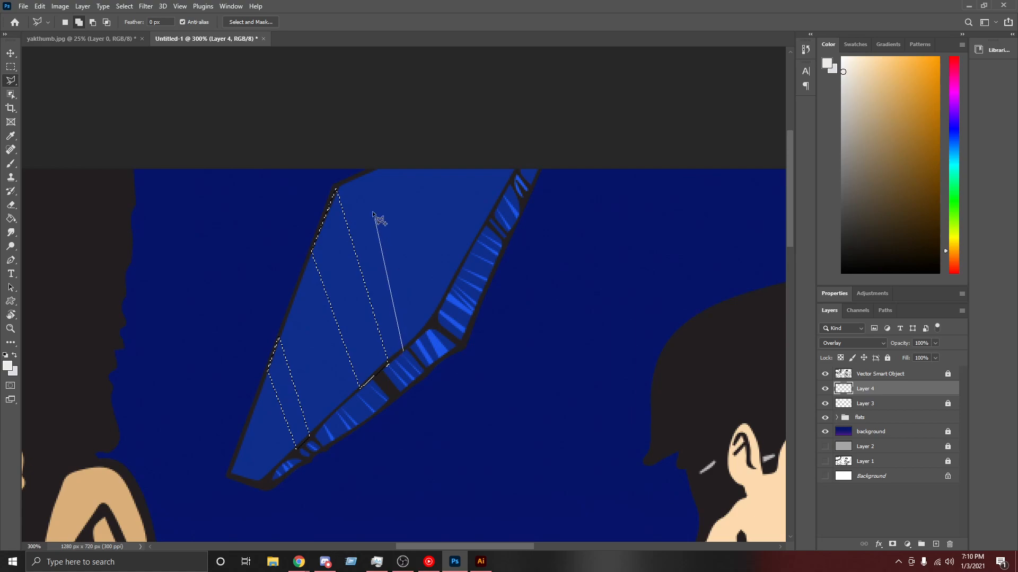
left_click(353, 177)
left_click(361, 175)
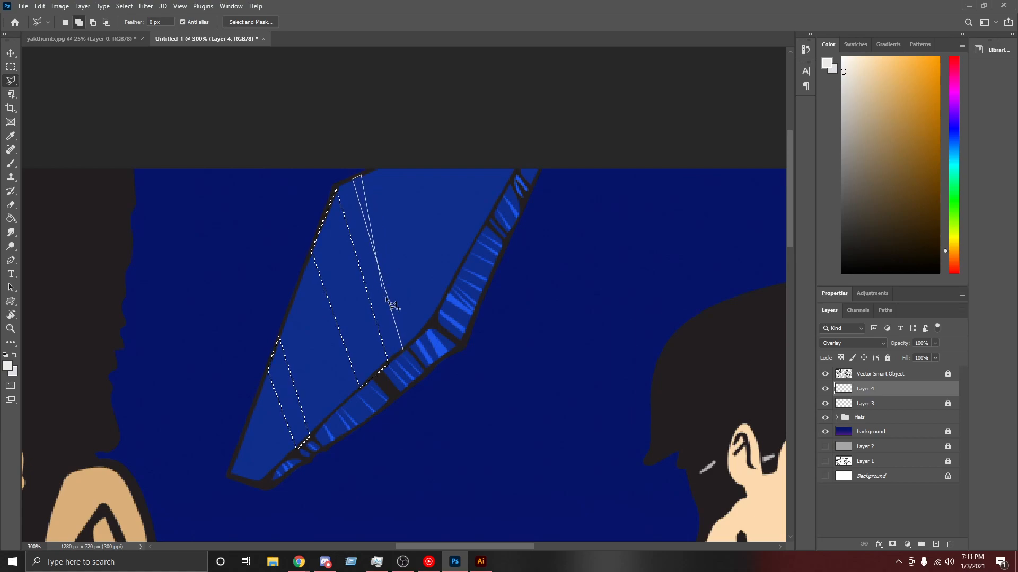
left_click(406, 339)
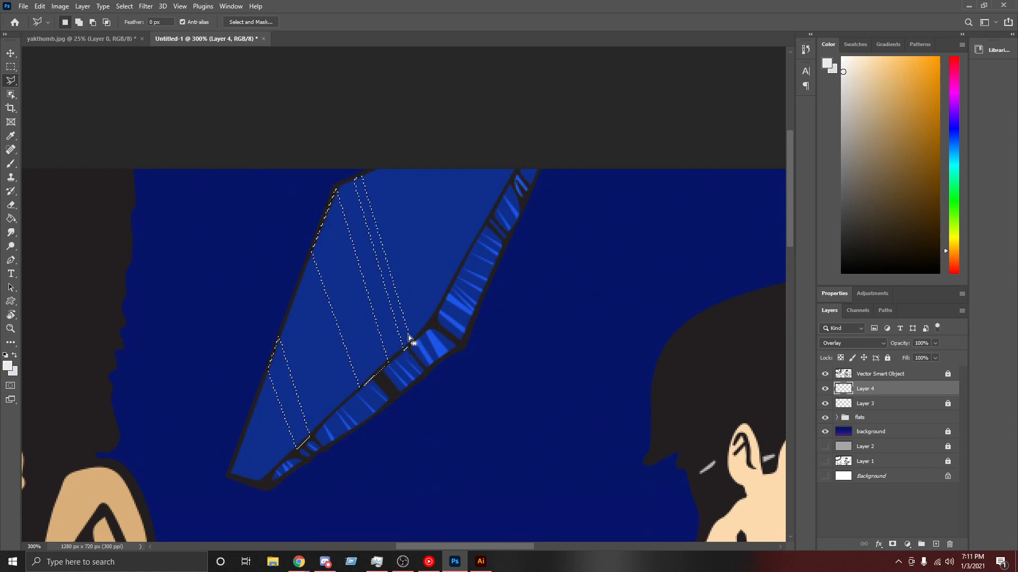
Step: Fill the three diagonal bands on Layer 4 with the near-white foreground color and clear the selection
key("g")
left_click(291, 385)
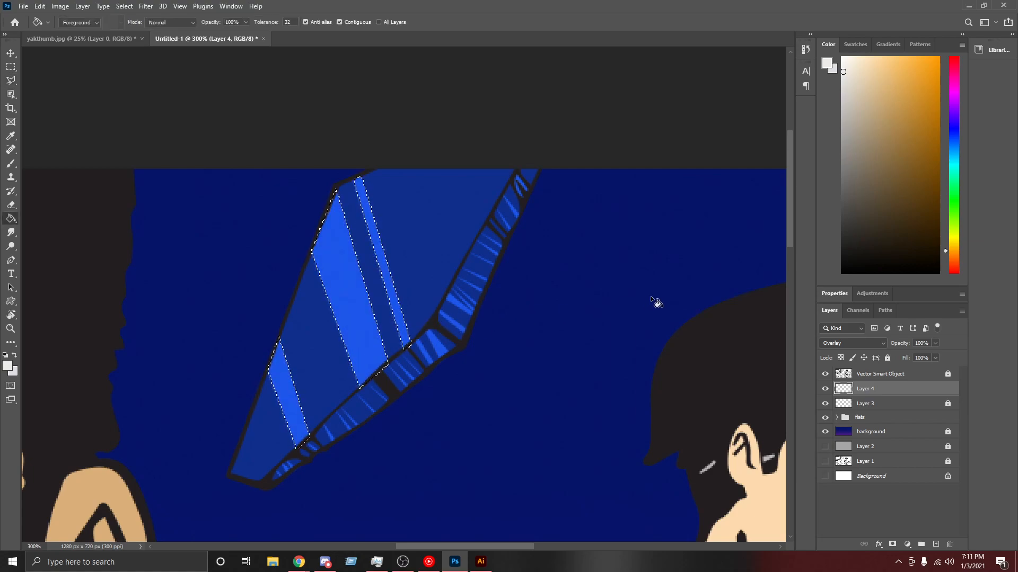
key("ctrl+d")
scroll(593, 274, "down", 2)
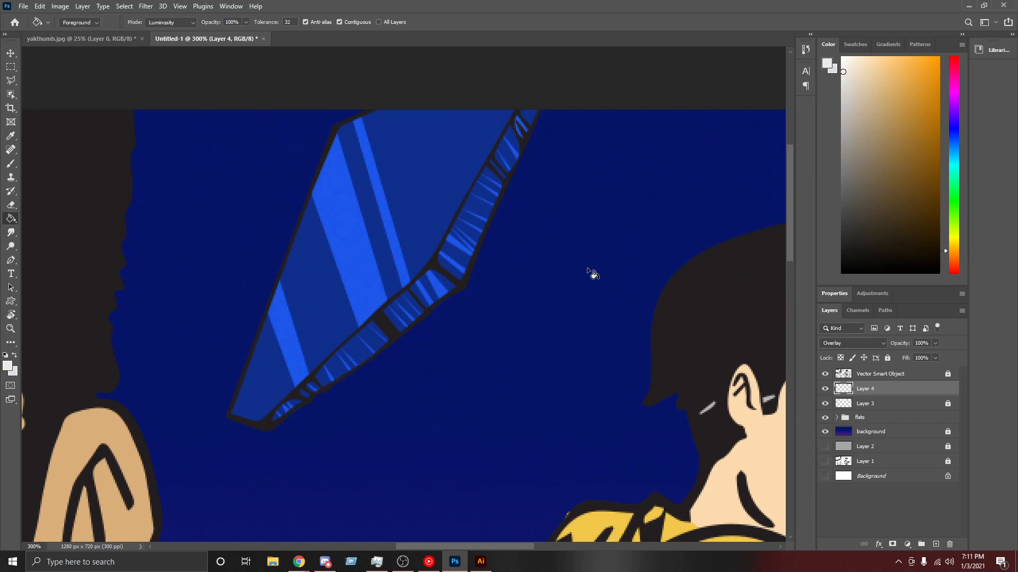
scroll(593, 274, "down", 4)
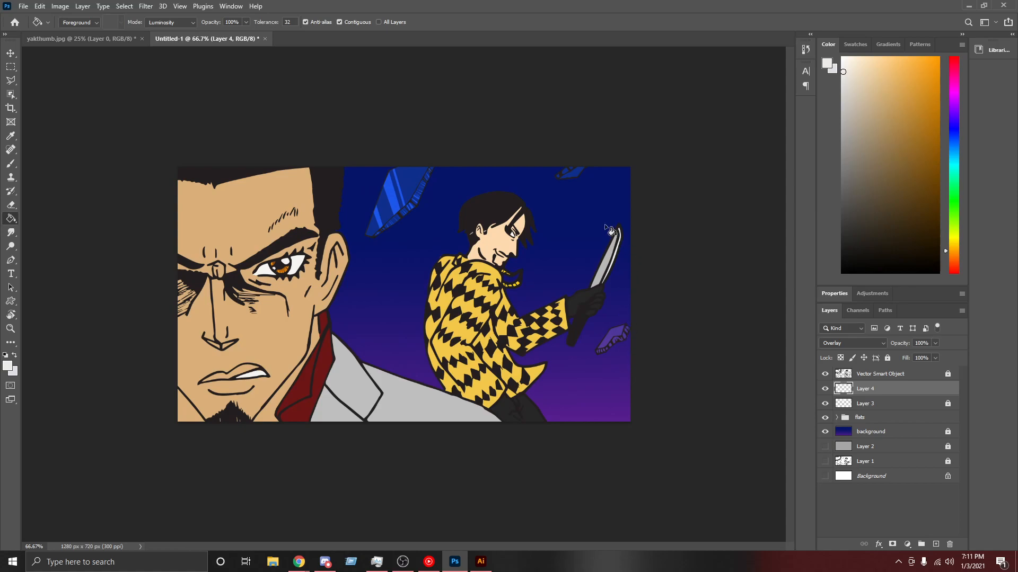
Step: Outline thin zigzag streaks along the beveled edge of the small shard at the canvas's upper edge with the Polygonal Lasso and close the selection
key("ctrl+plus")
key("ctrl+plus")
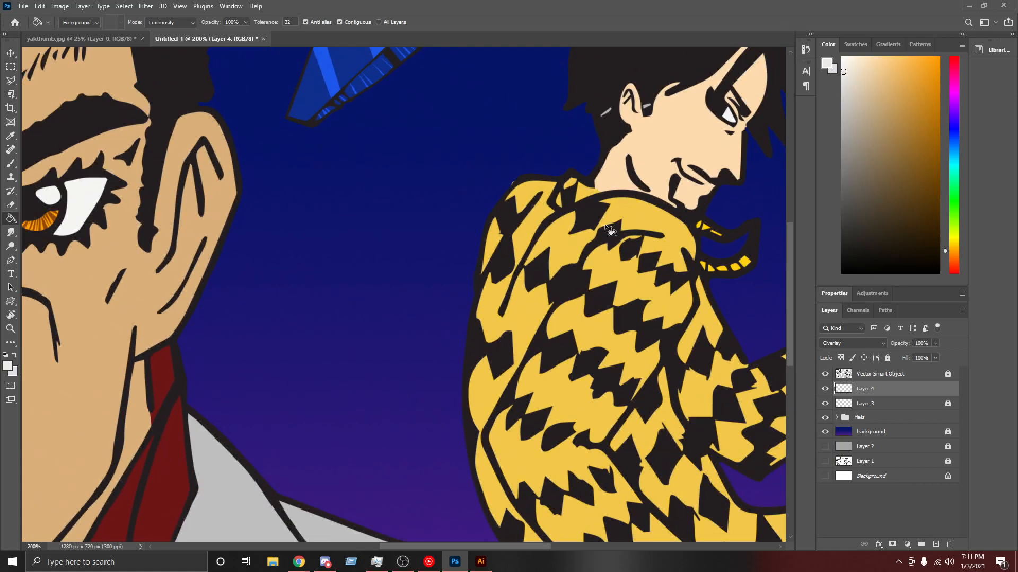
left_click_drag(452, 547, 544, 543)
scroll(569, 285, "up", 5)
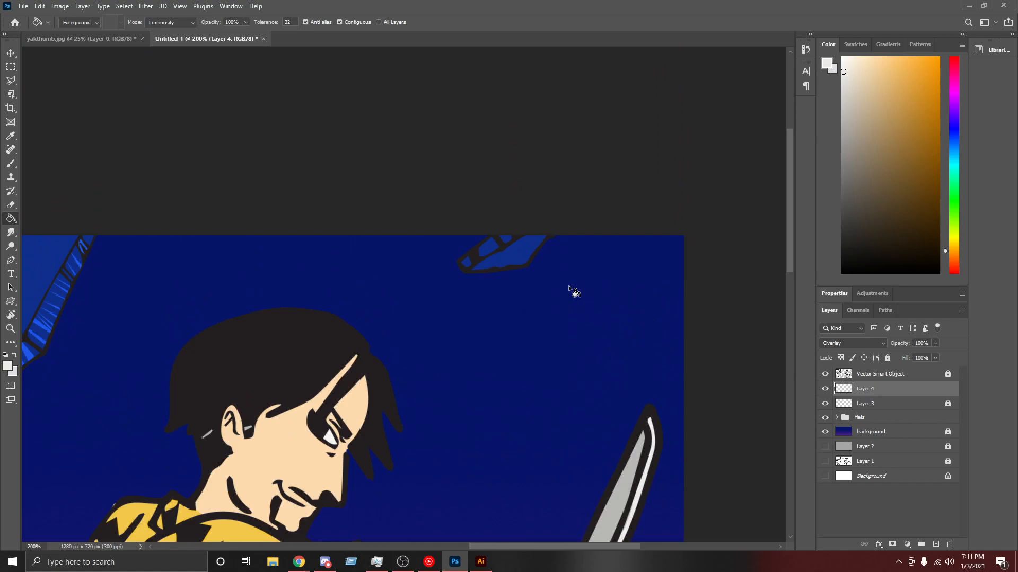
key("ctrl+plus")
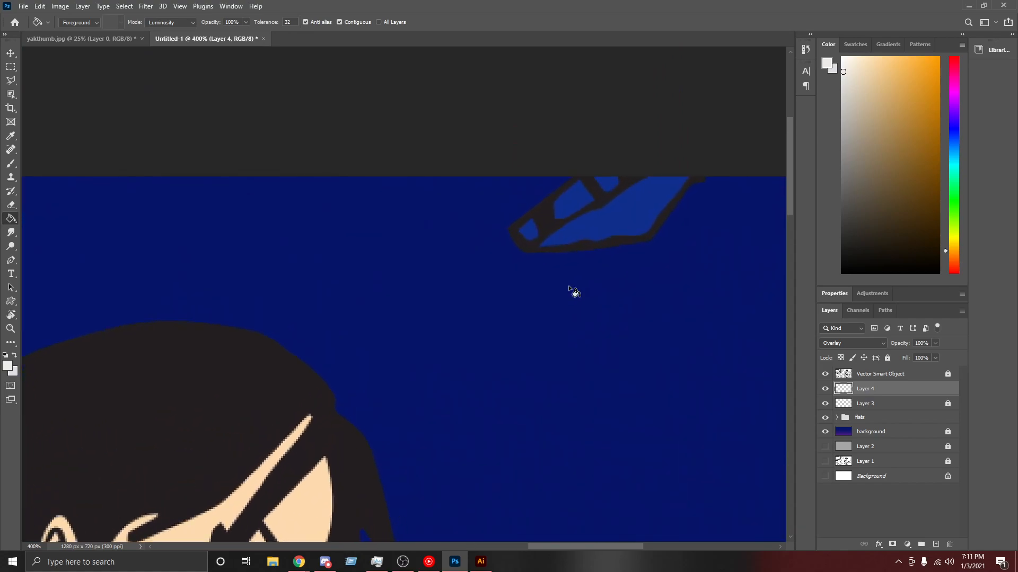
scroll(578, 544, "right", 5)
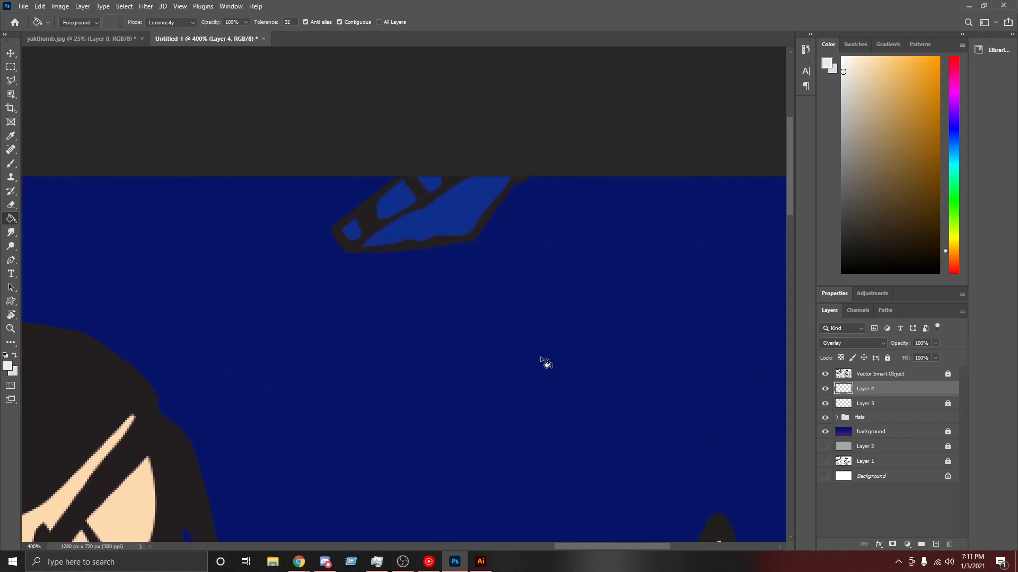
scroll(474, 228, "up", 1)
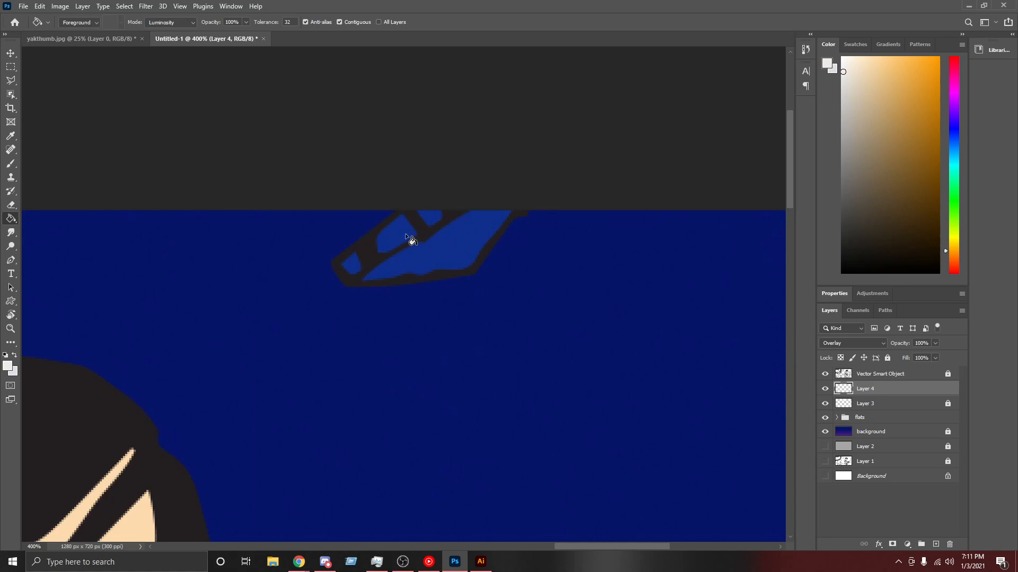
key("l")
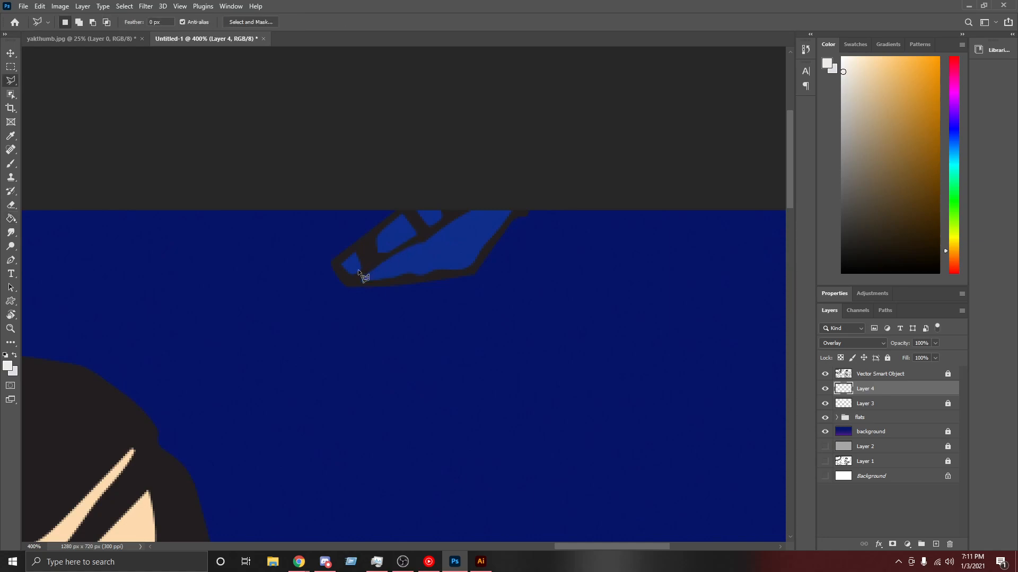
left_click(354, 281)
left_click(346, 251)
left_click(358, 276)
key("BackSpace")
key("BackSpace")
key("BackSpace")
left_click(380, 258)
left_click(380, 227)
left_click(391, 218)
left_click(406, 242)
left_click(415, 239)
left_click(401, 212)
left_click(418, 235)
left_click(435, 225)
left_click(439, 228)
left_click(355, 280)
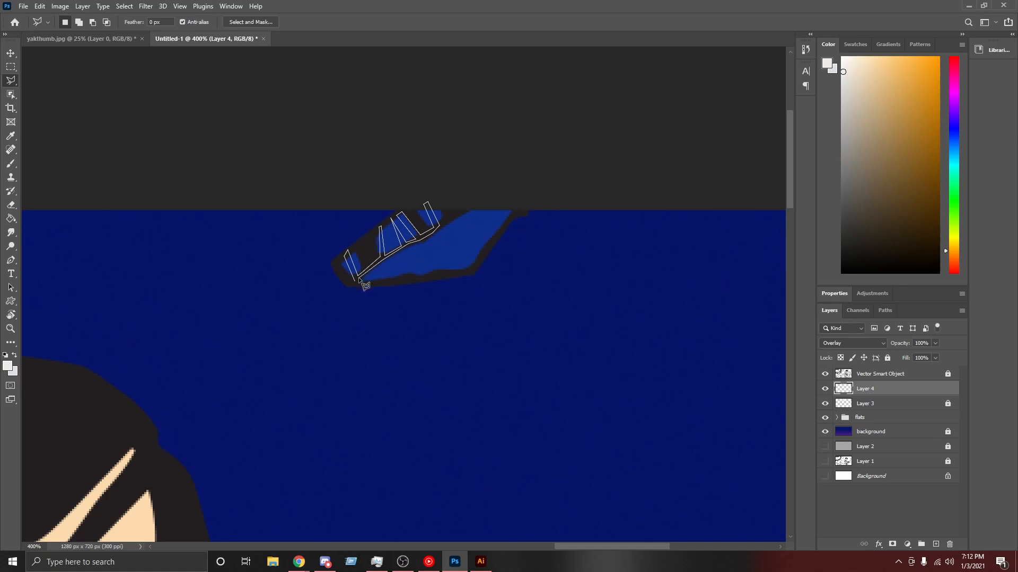
key("Delete")
key("ctrl+d")
key("ctrl+z")
key("ctrl+z")
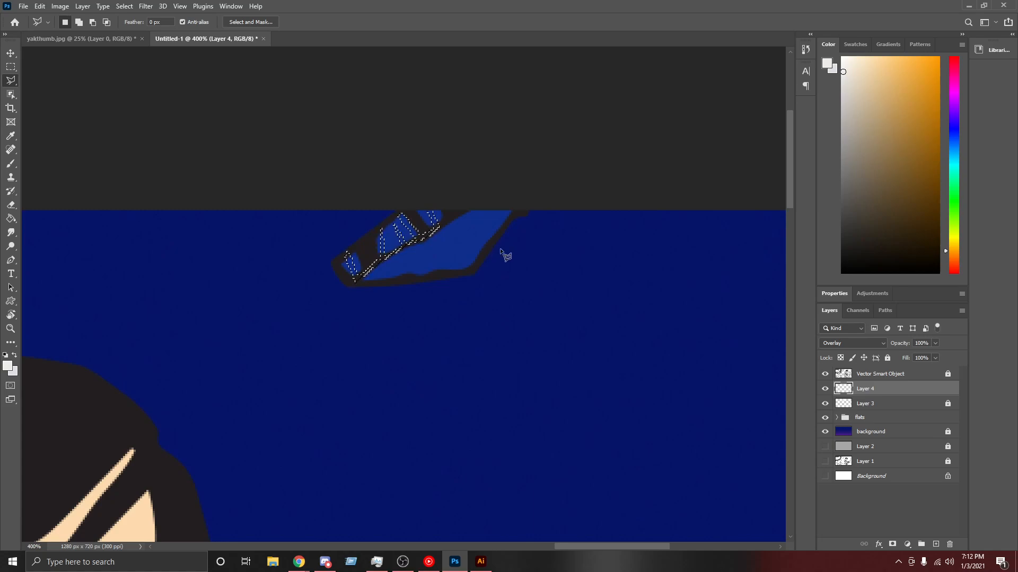
Step: Add a tapered wedge and a slanted streak on the right part of the small upper shard's face to the selection
left_click(452, 215, "shift")
left_click(452, 273)
left_click(462, 274)
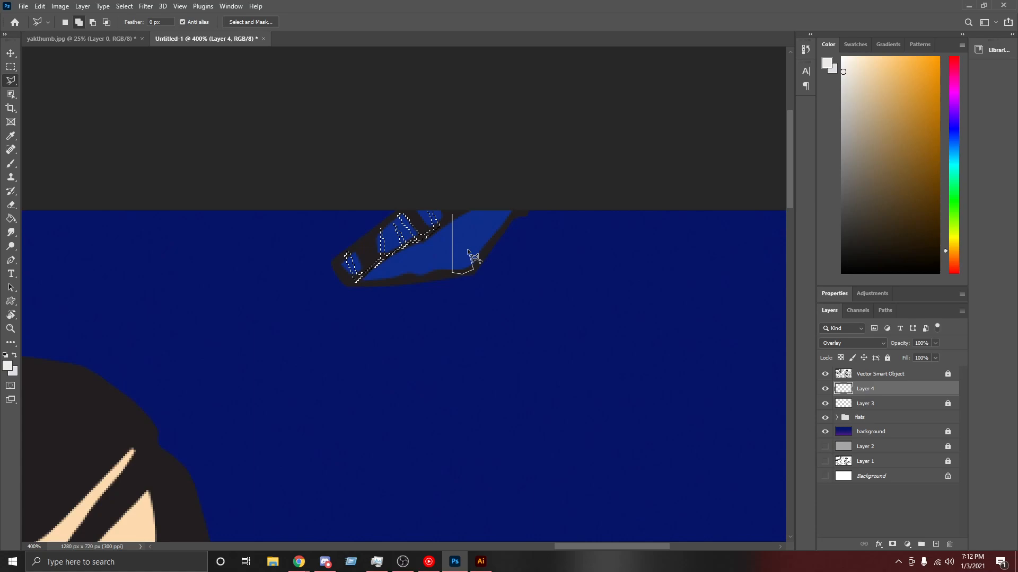
left_click(459, 213)
left_click(462, 210)
left_click(501, 234)
left_click(472, 203)
left_click(453, 214)
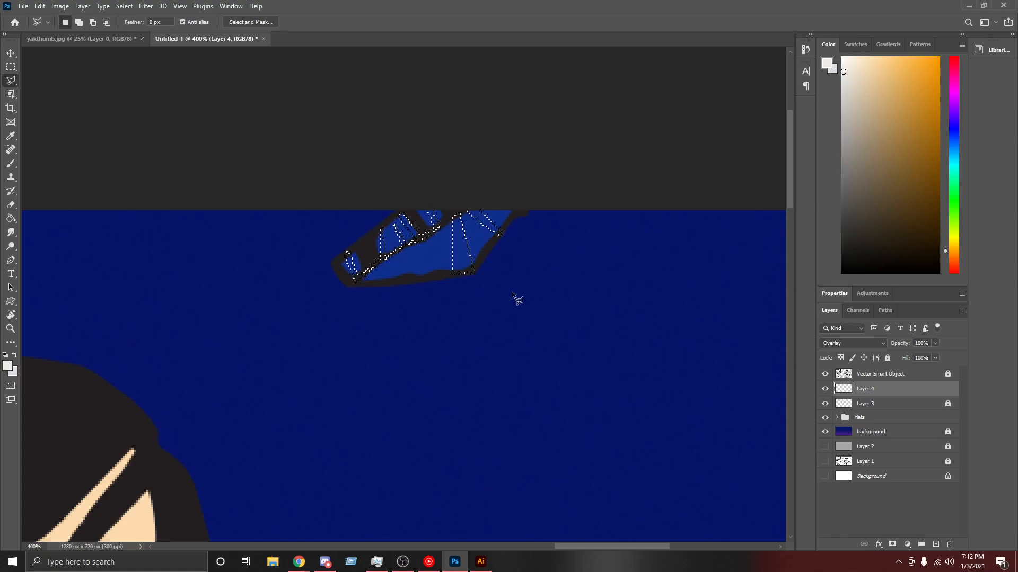
Step: Add a narrow vertical streak on the left part of the small upper shard's face to the selection
left_click(397, 281, "shift")
left_click(397, 247)
left_click(406, 244)
left_click(405, 281)
left_click(396, 282)
Step: Fill the small upper shard's selected streaks with the near-white foreground color, clear the selection and view the illustration at 100%
key("g")
left_click(400, 273)
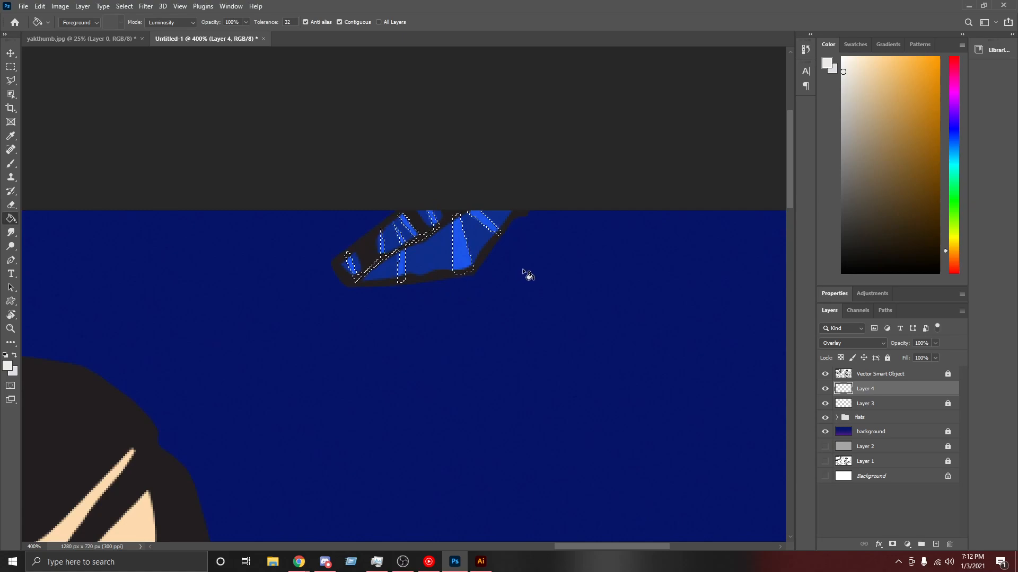
key("ctrl+d")
key("ctrl+1")
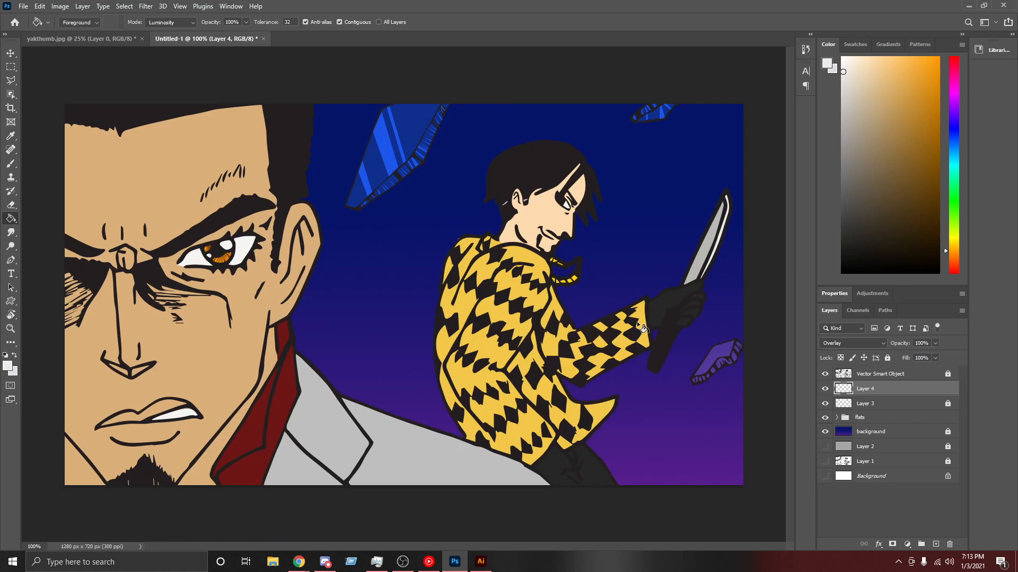
Step: Start a Polygonal Lasso zigzag over the lower-left end of the purple shard's beveled edge
key("ctrl+plus")
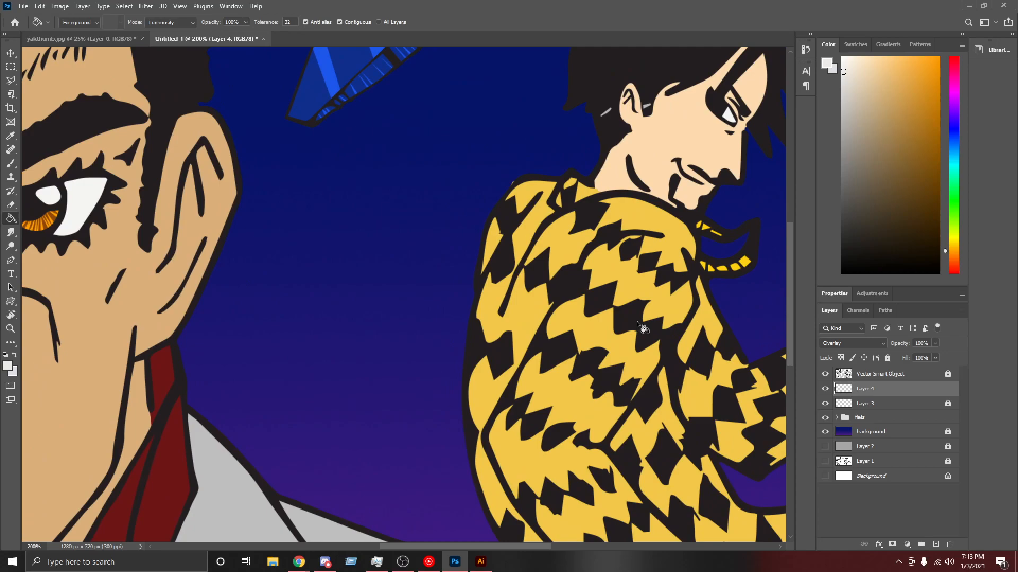
left_click_drag(446, 546, 575, 520)
scroll(428, 345, "down", 3)
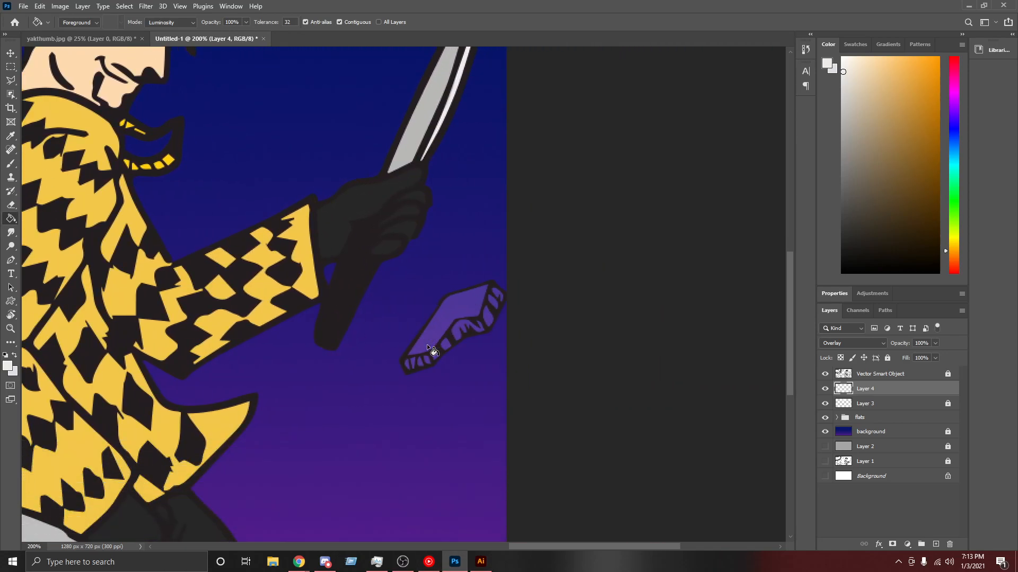
key("ctrl+plus")
key("ctrl+plus")
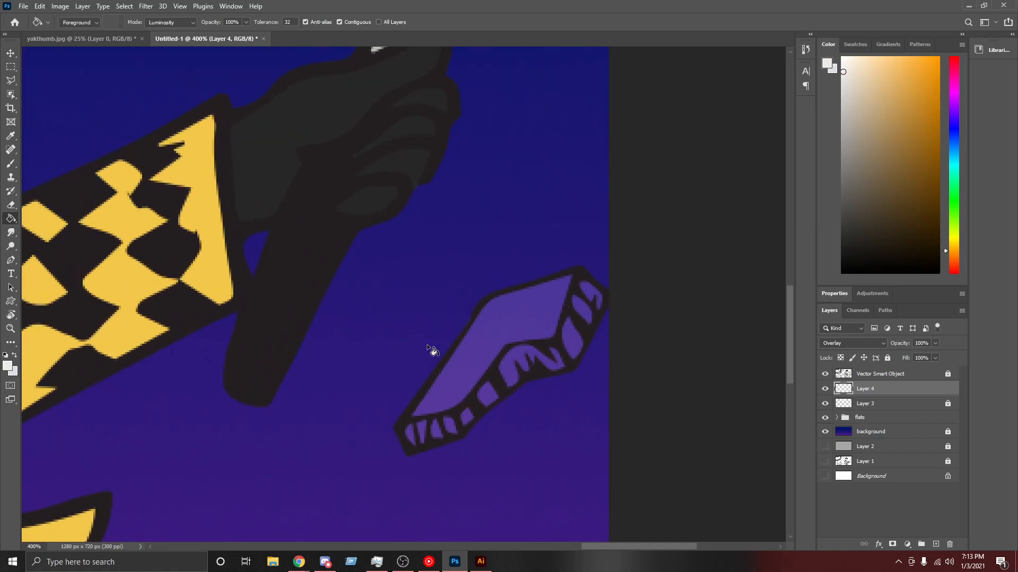
scroll(427, 345, "down", 3)
scroll(498, 347, "left", 1)
key("ctrl+plus")
left_click_drag(624, 547, 643, 546)
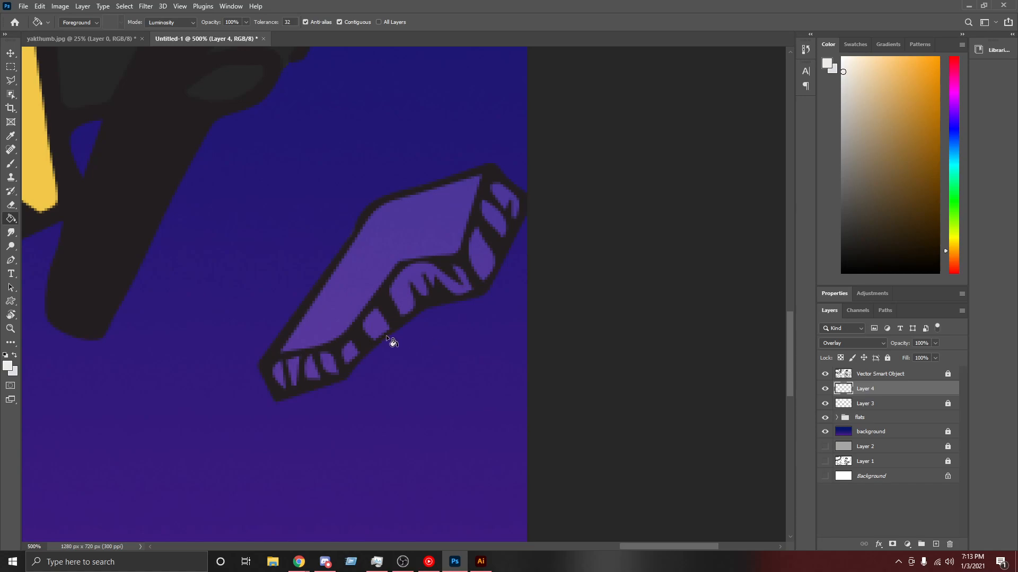
scroll(427, 327, "up", 1)
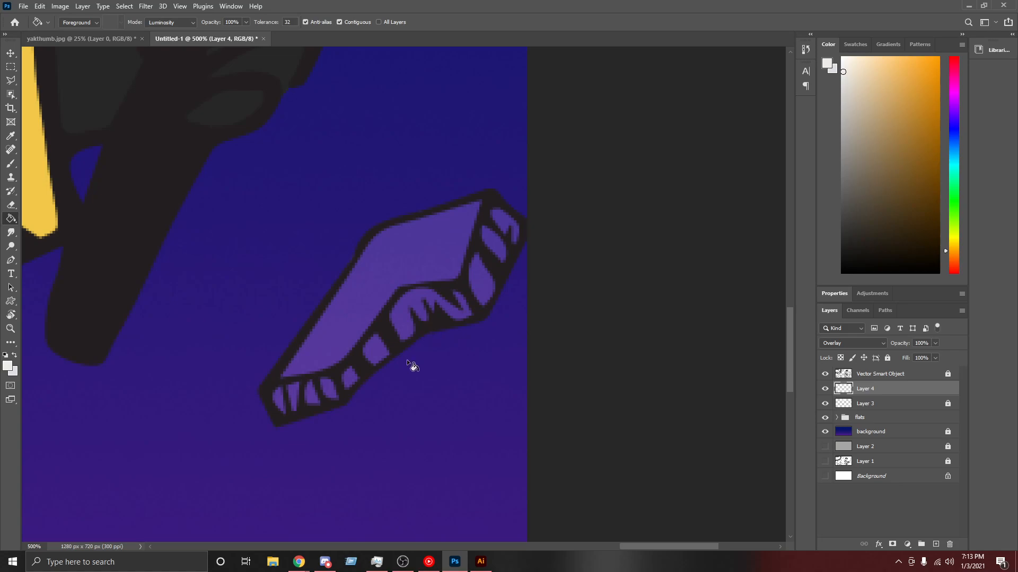
key("l")
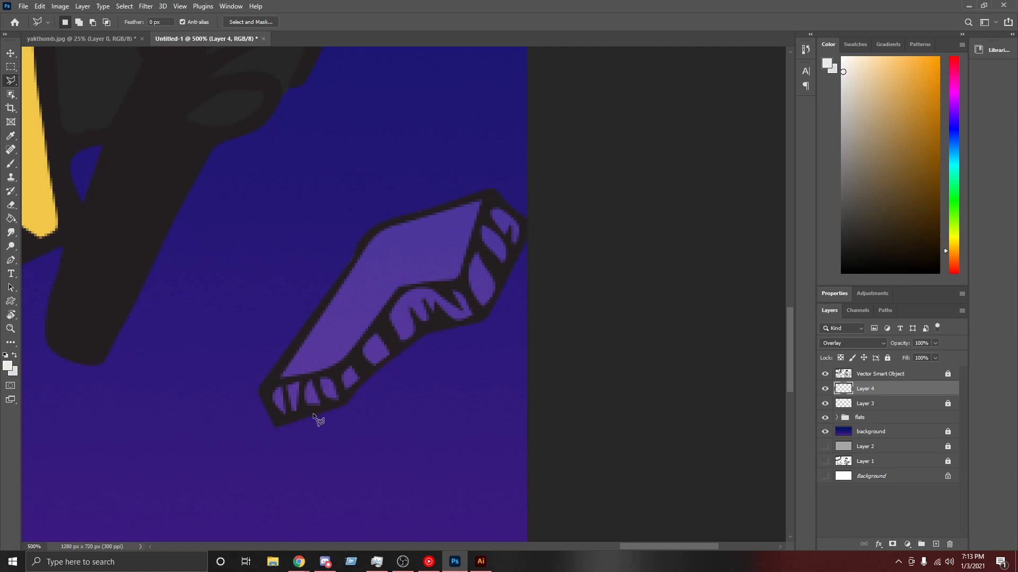
left_click(284, 421)
left_click(285, 421)
left_click(298, 416)
left_click(308, 378)
left_click(316, 412)
left_click(318, 375)
left_click(337, 404)
left_click(344, 365)
left_click(350, 364)
left_click(355, 388)
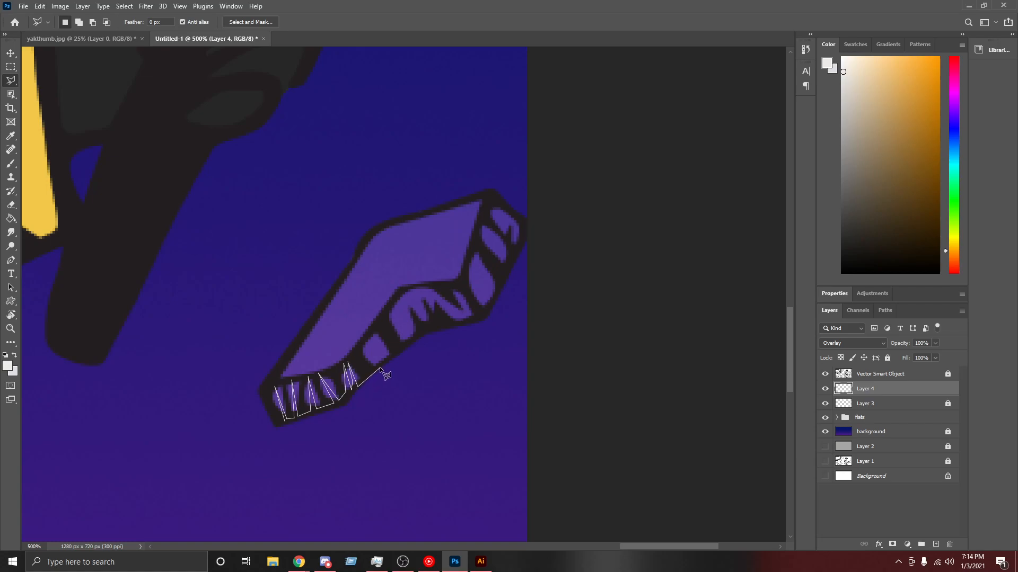
Step: Continue the zigzag lasso outline through the middle segments of the purple shard's beveled edge
left_click(363, 342)
left_click(381, 363)
left_click(386, 360)
left_click(369, 339)
left_click(392, 358)
left_click(389, 310)
left_click(424, 329)
left_click(402, 292)
left_click(425, 285)
left_click(448, 323)
left_click(441, 290)
left_click(463, 322)
left_click(445, 287)
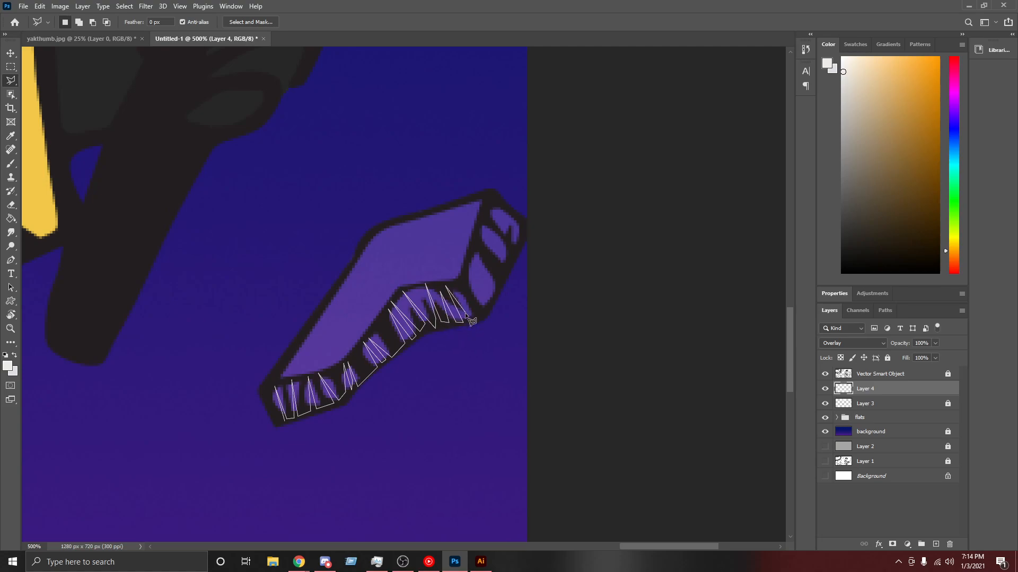
Step: Extend the zigzag lasso outline up the right-hand bevel to the purple shard's upper corner
left_click(469, 321)
left_click(470, 261)
left_click(500, 286)
left_click(506, 266)
left_click(479, 234)
left_click(513, 258)
left_click(479, 226)
left_click(518, 248)
left_click(522, 238)
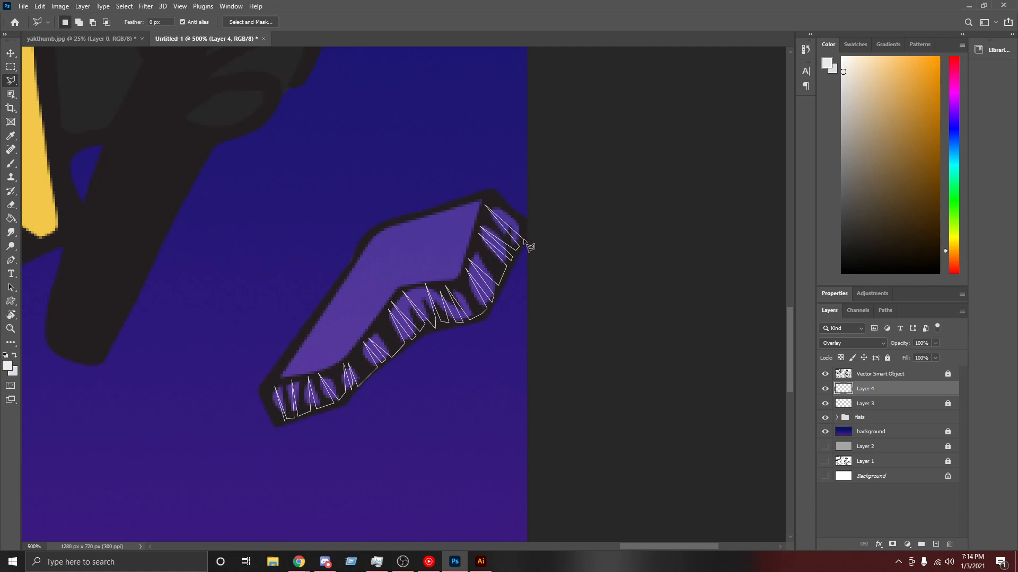
Step: Trace the lasso back along the purple shard's outer edge to its starting point and close the selection
left_click(523, 250)
left_click(511, 266)
left_click(497, 298)
left_click(487, 313)
left_click(478, 323)
left_click(441, 326)
left_click(345, 401)
left_click(285, 422)
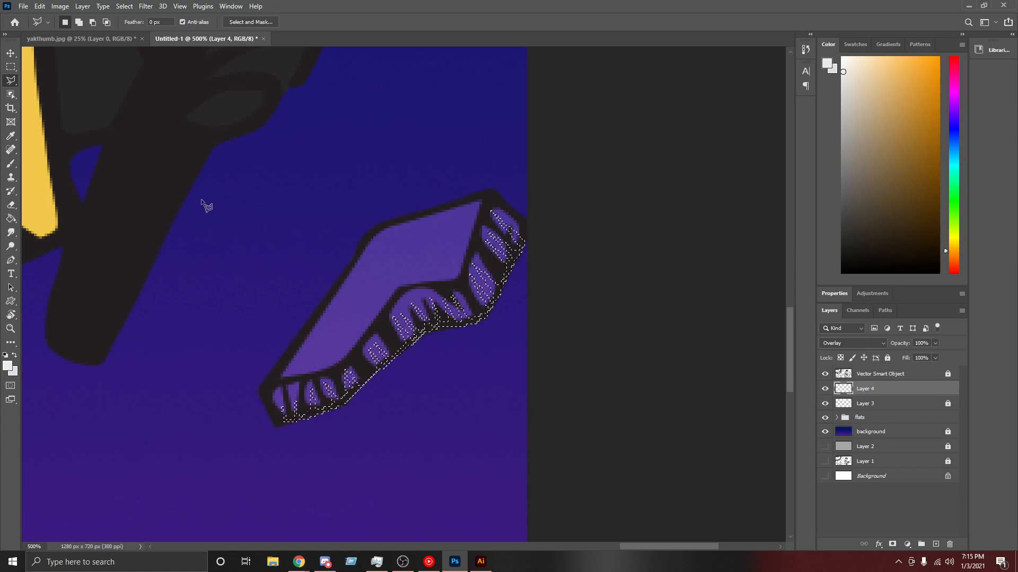
Step: Fill the zigzag selection on the purple shard's beveled edge with the light foreground color and deselect it
key("g")
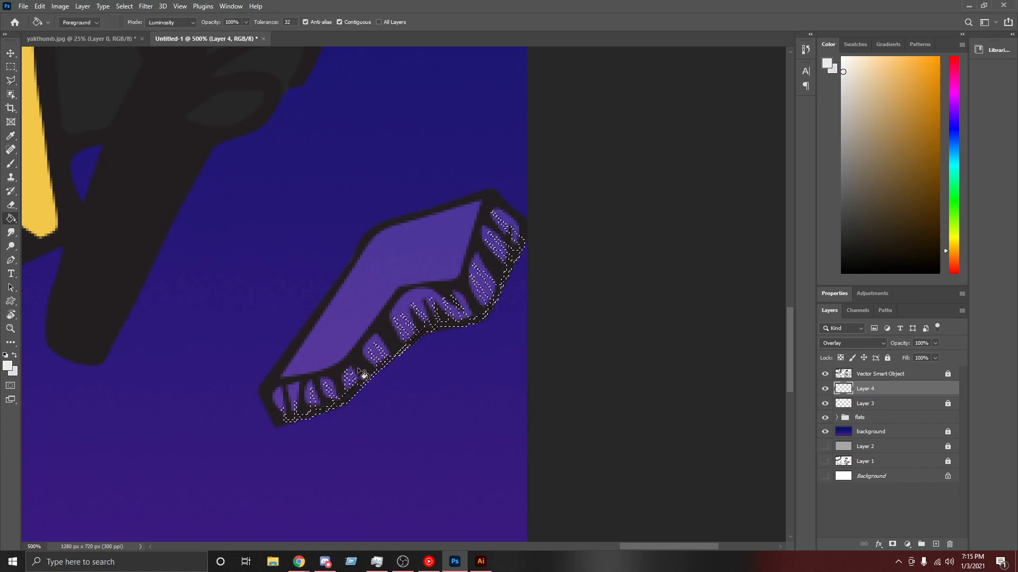
left_click(350, 396)
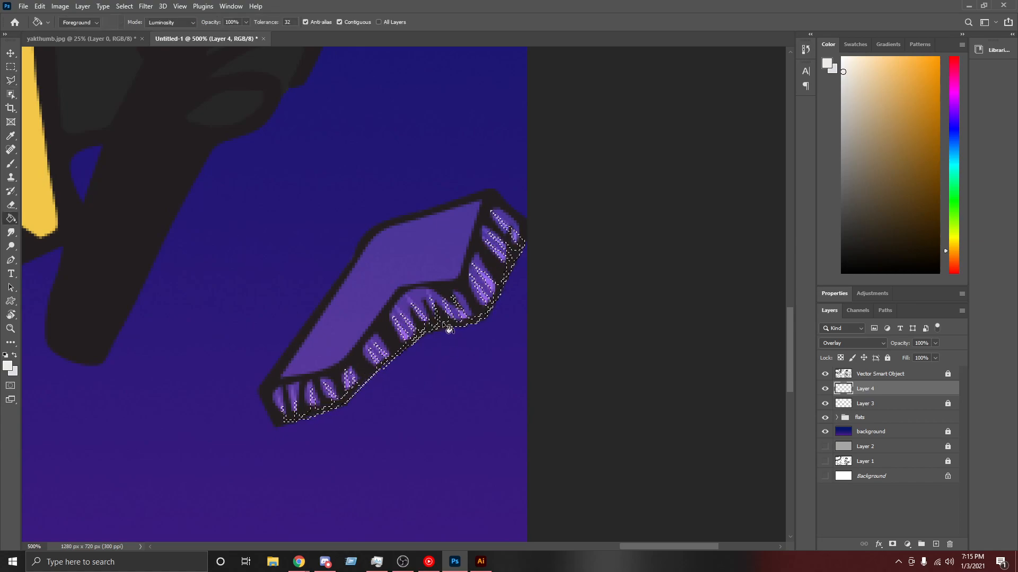
left_click(9, 56)
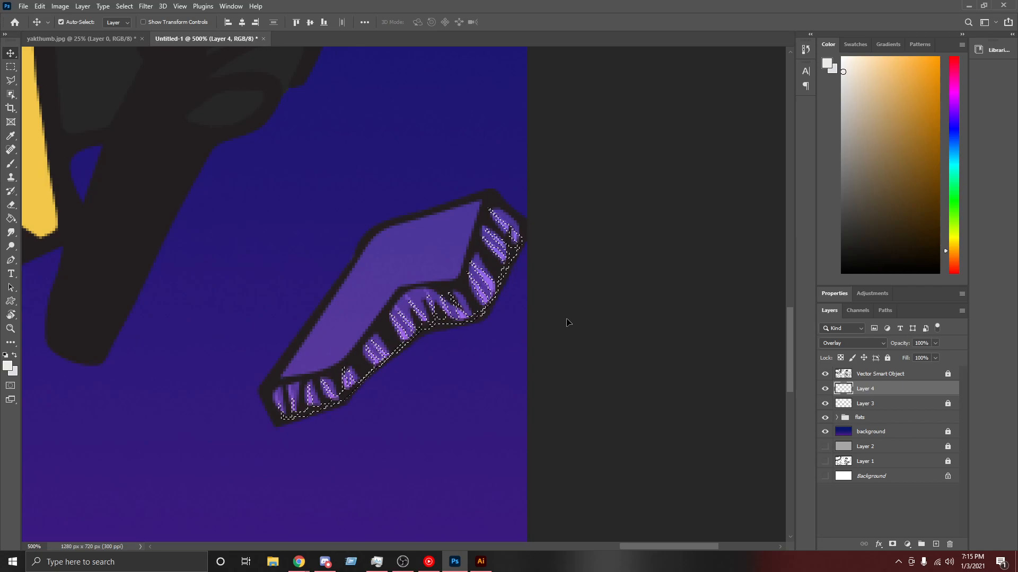
key("ctrl+d")
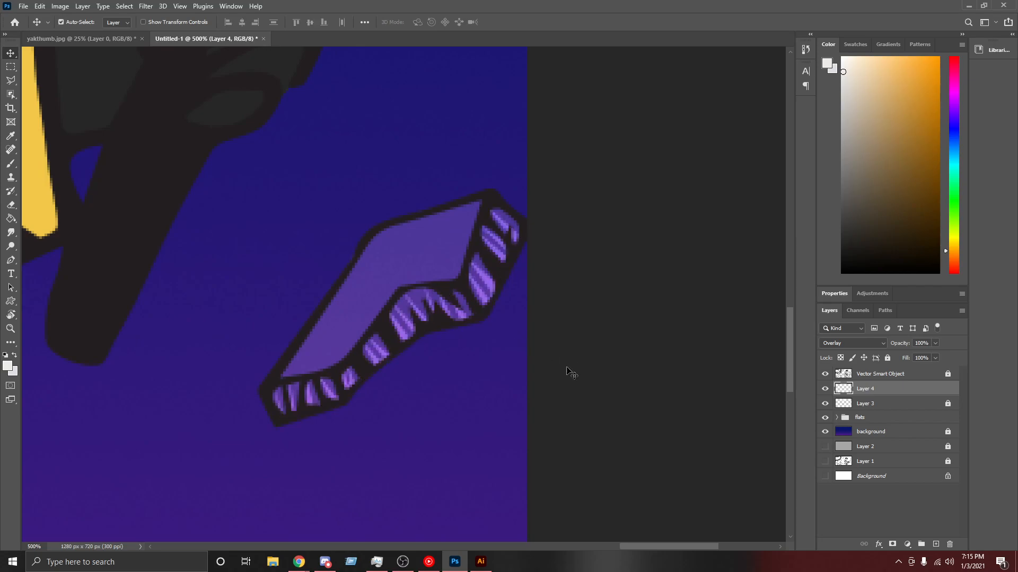
Step: Lasso two slanted stripes across the lower-left end of the purple shard's flat face, adding the second to the selection
key("l")
left_click(331, 371)
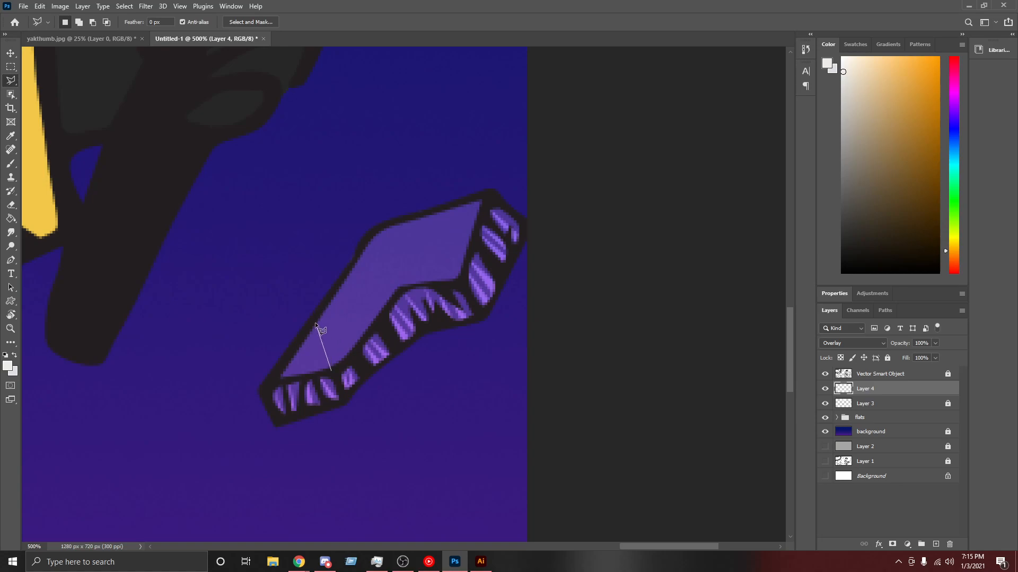
left_click(341, 364)
double_click(339, 366)
key("shift")
left_click(350, 361, "shift")
left_click(336, 288)
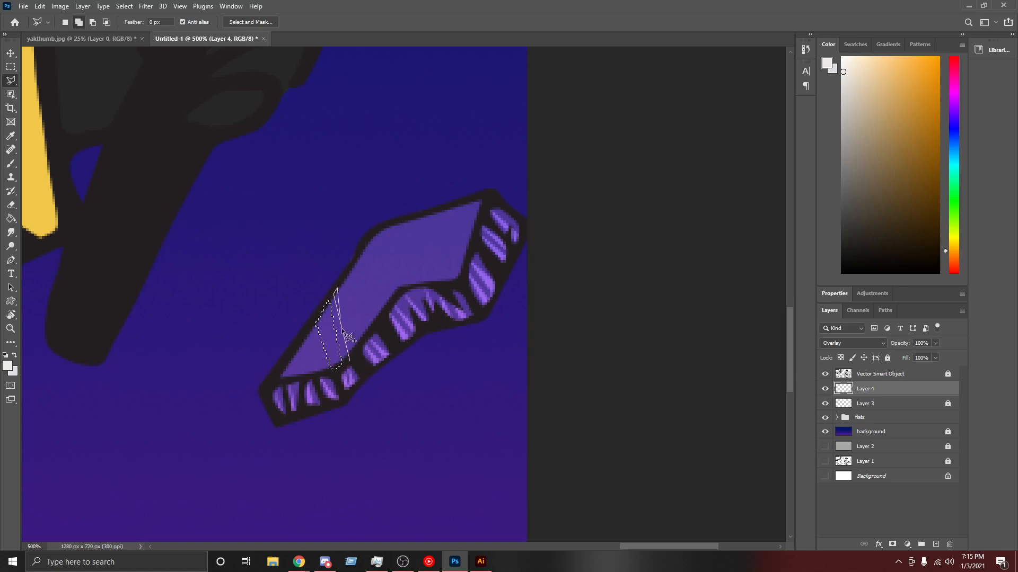
left_click(351, 360)
Step: Add two more stripes to the selection, one at the bend of the purple shard's face and one on its upper part
left_click(377, 320, "shift")
left_click(357, 255)
left_click(367, 236)
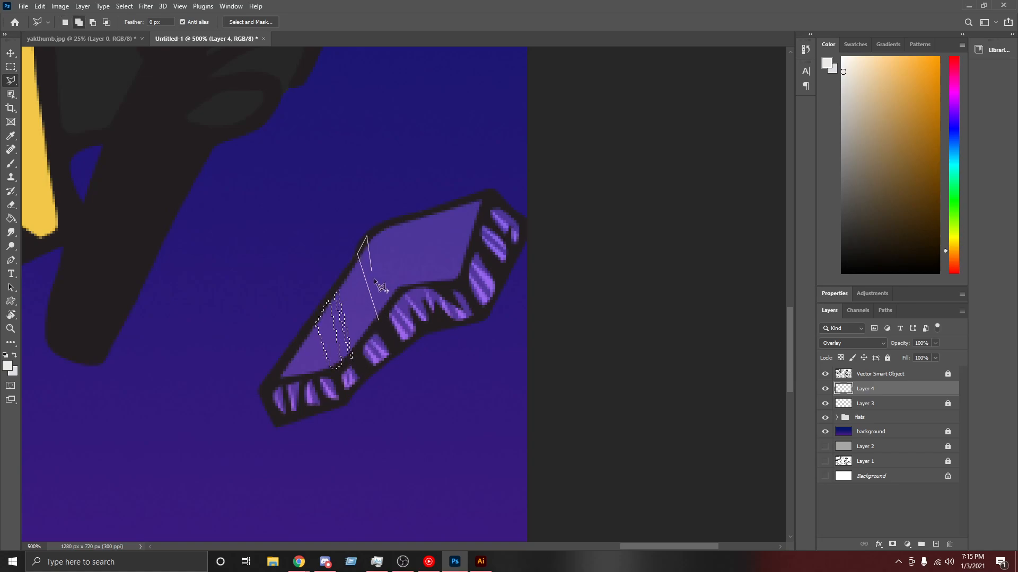
left_click(378, 320)
left_click(431, 286, "shift")
left_click(412, 217)
left_click(429, 211)
left_click(439, 282)
left_click(430, 286)
Step: Add a stripe near the upper-right end of the purple shard's face and a thin sliver beside the previous stripe
left_click(450, 285)
left_click(447, 207)
left_click(467, 202)
left_click(450, 286)
left_click(424, 284, "shift")
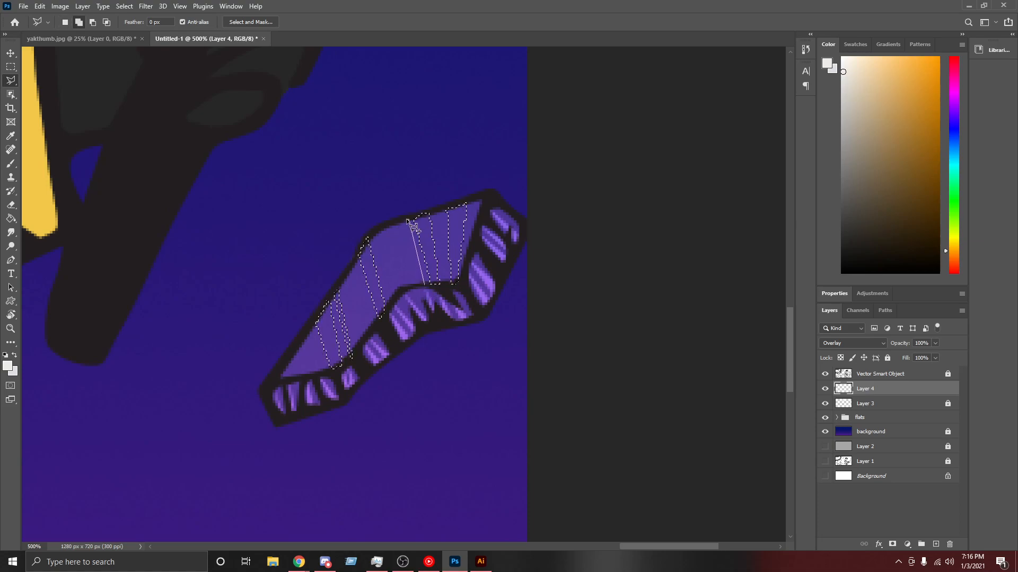
left_click(407, 220)
left_click(424, 285)
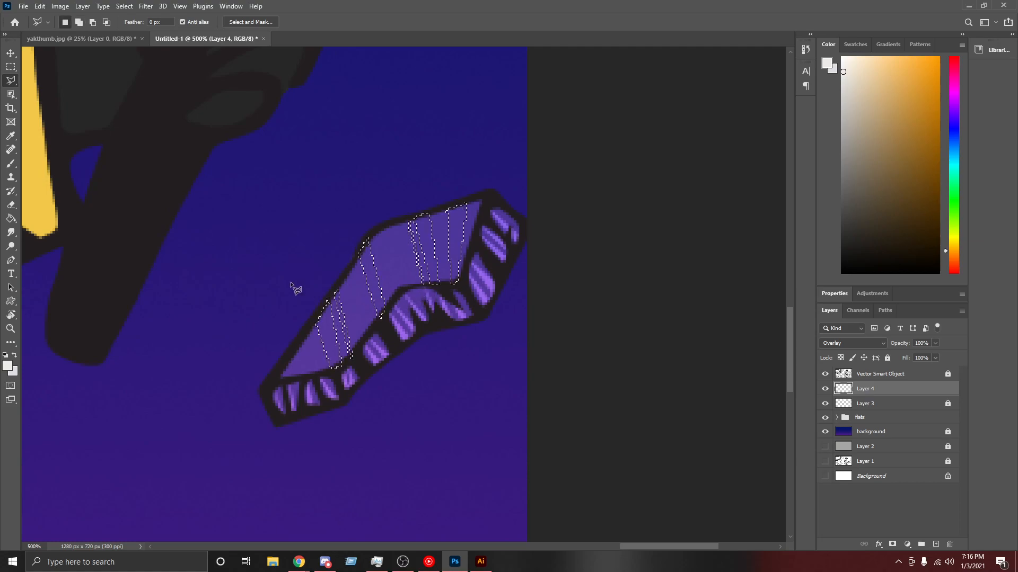
Step: Fill the selected stripes on the purple shard's face with the light foreground color, then deselect and lock Layer 4
key("g")
left_click(327, 330)
key("ctrl+d")
key("ctrl+minus")
key("ctrl+minus")
key("ctrl+minus")
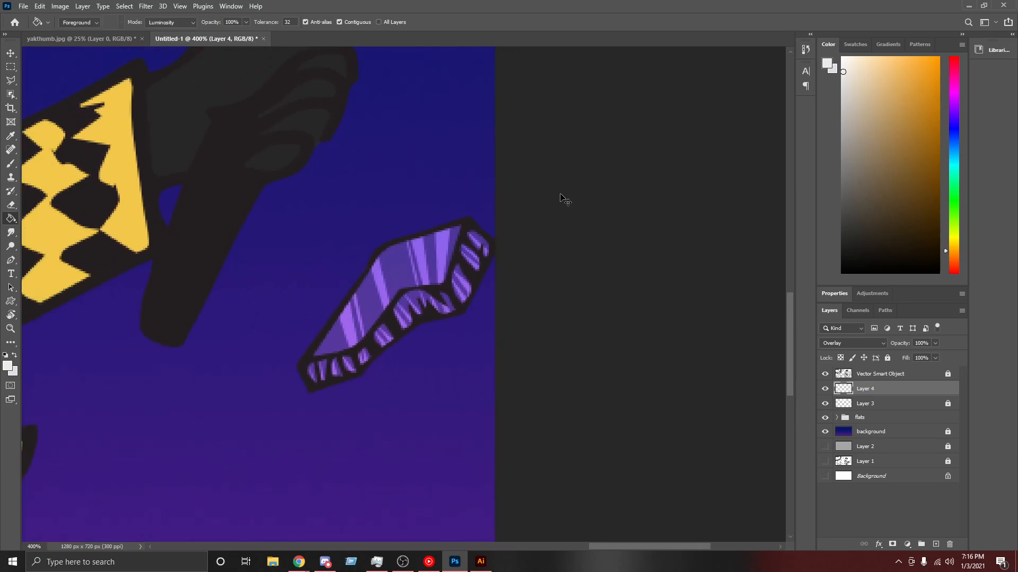
key("ctrl+minus")
key("ctrl+minus")
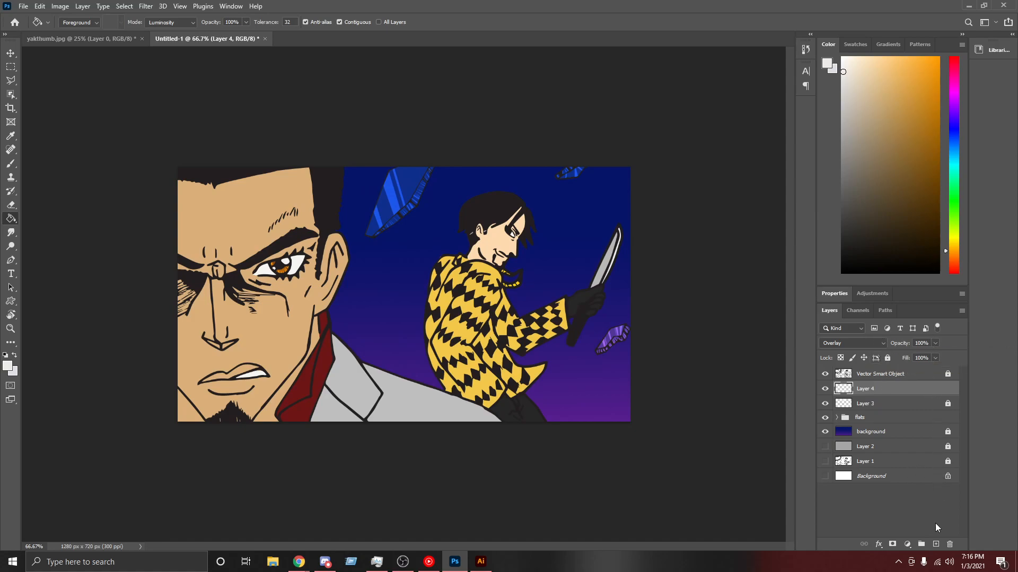
left_click(887, 358)
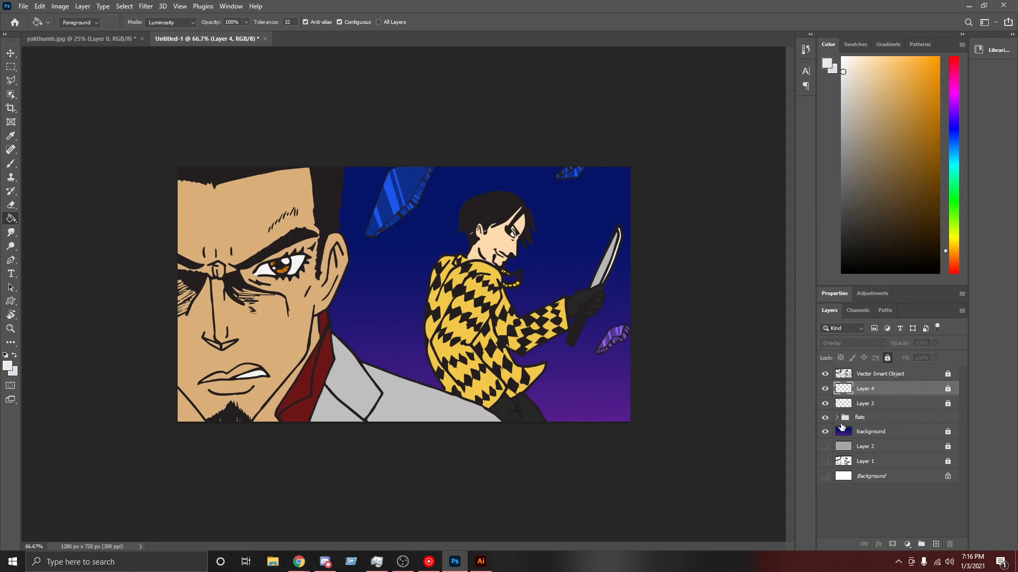
Step: Unlock the background gradient layer and lower its opacity to 95%
left_click(885, 433)
left_click(888, 357)
left_click(882, 343)
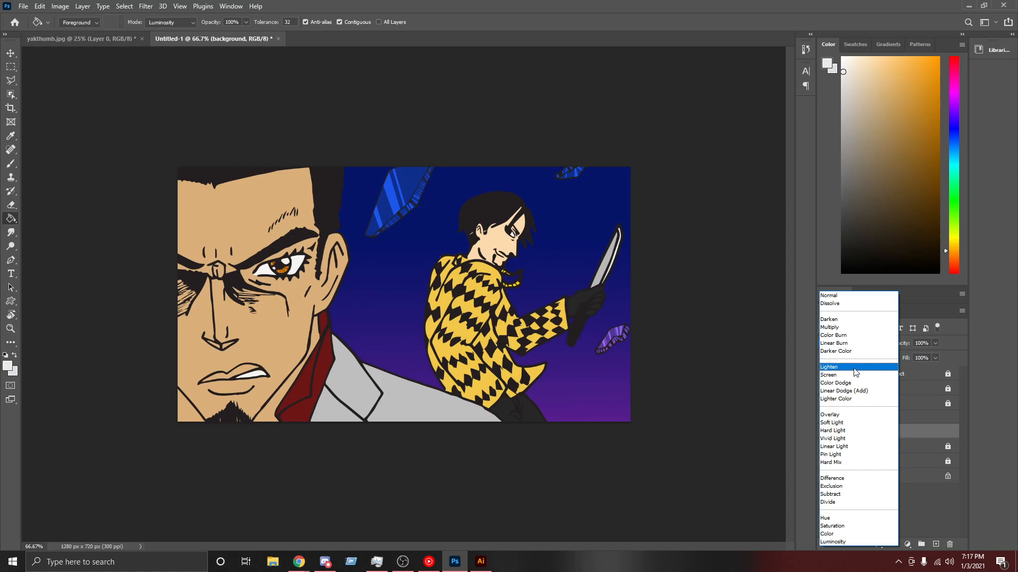
left_click(953, 358)
left_click(935, 343)
left_click_drag(921, 354, 916, 354)
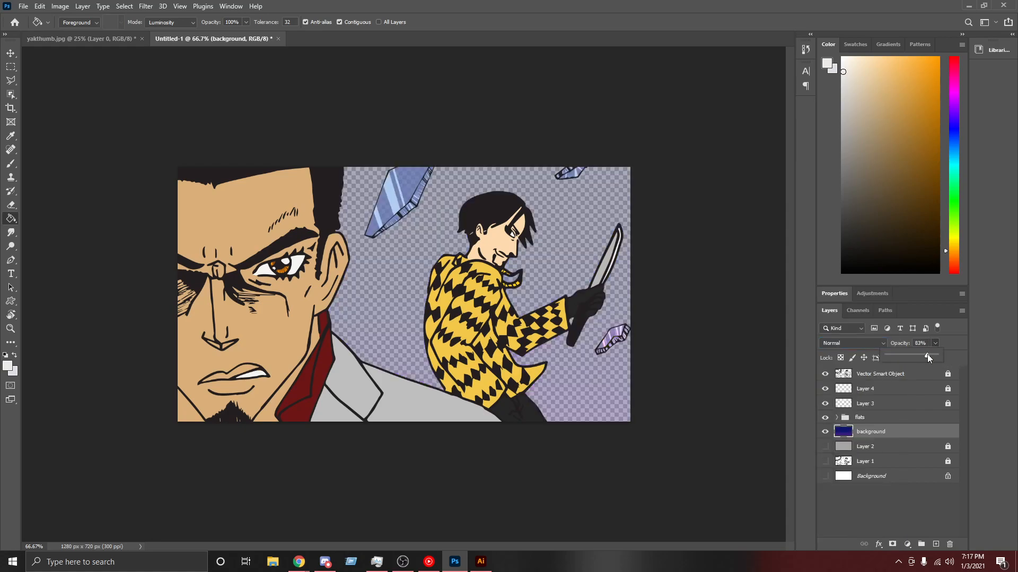
left_click_drag(934, 354, 933, 355)
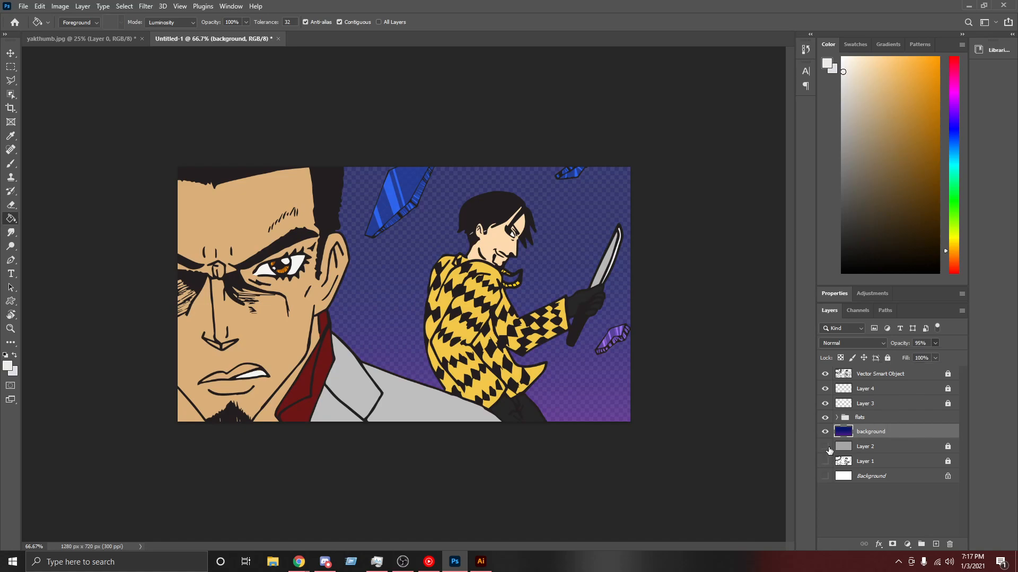
Step: Show Layer 2 beneath the gradient and set the background layer's opacity to 90%
left_click(825, 447)
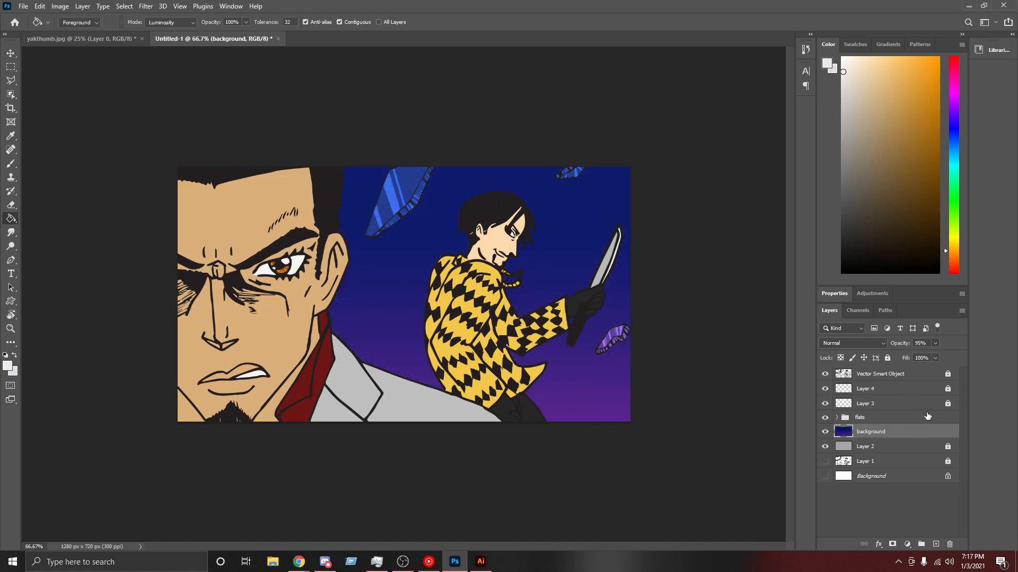
left_click(935, 343)
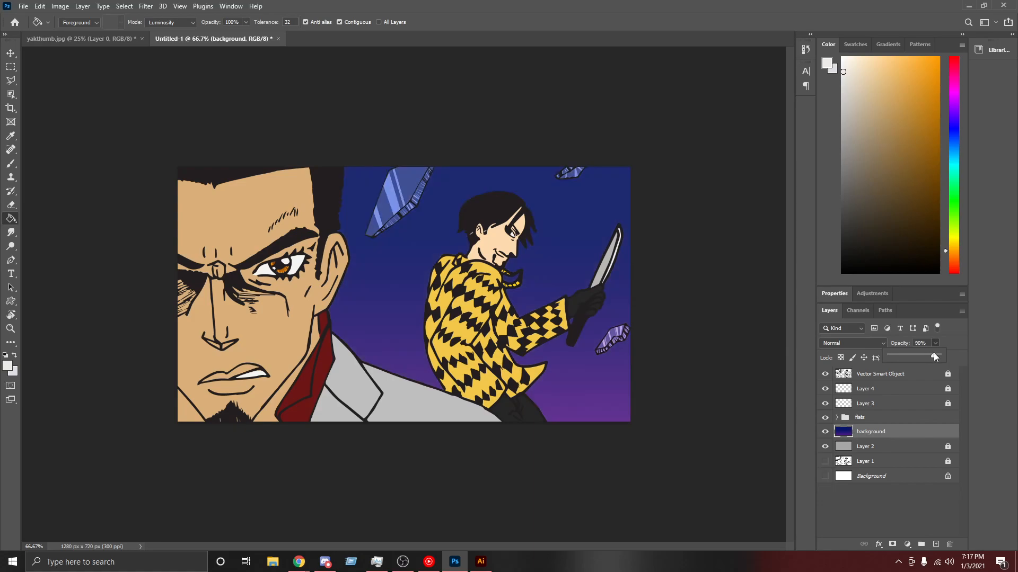
left_click_drag(933, 352, 934, 352)
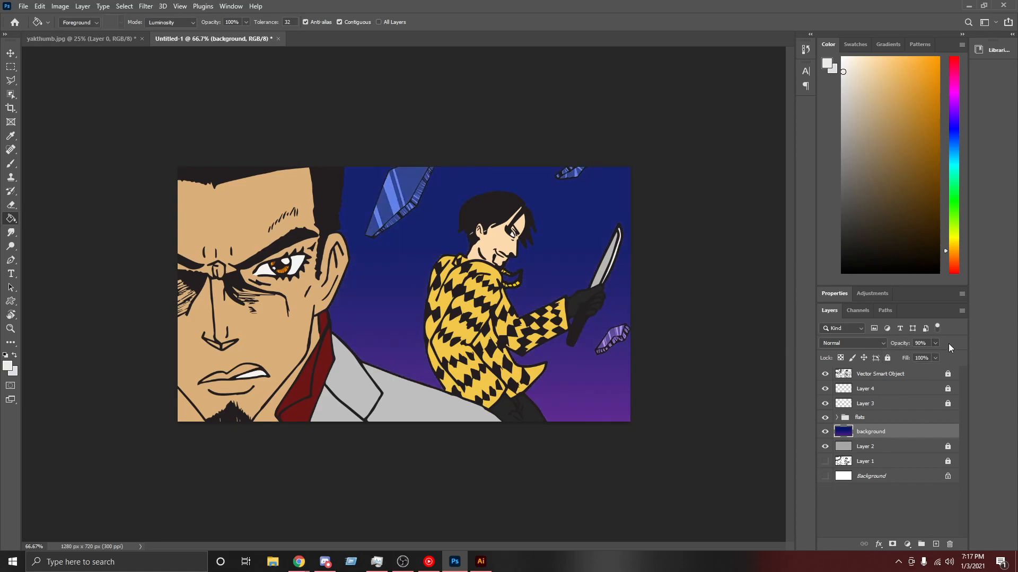
Step: Select Layer 2 and hide every layer above it so that only Layer 2 is displayed
left_click_drag(825, 433, 826, 449)
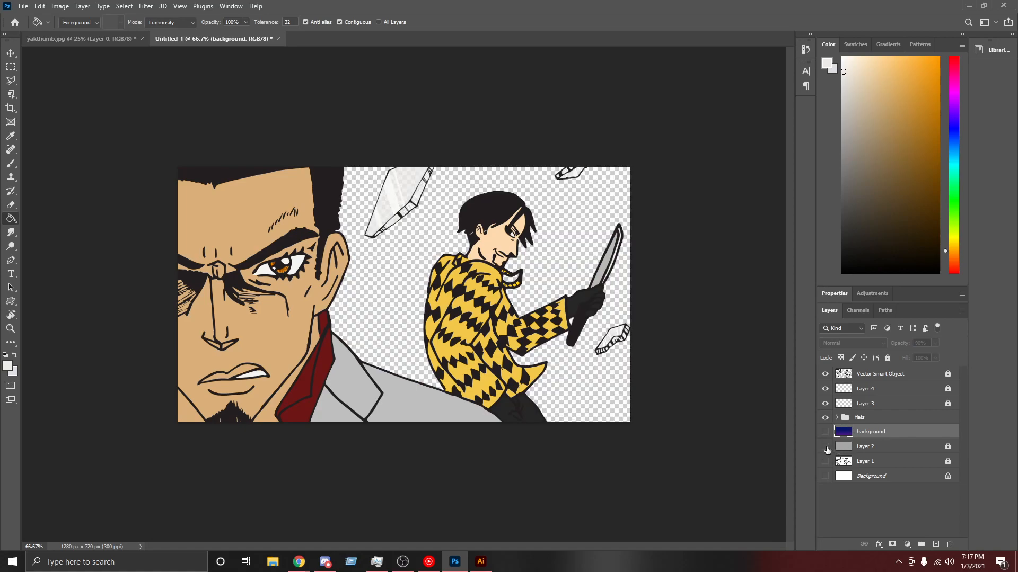
left_click(826, 447)
left_click(953, 451)
left_click_drag(825, 418, 824, 372)
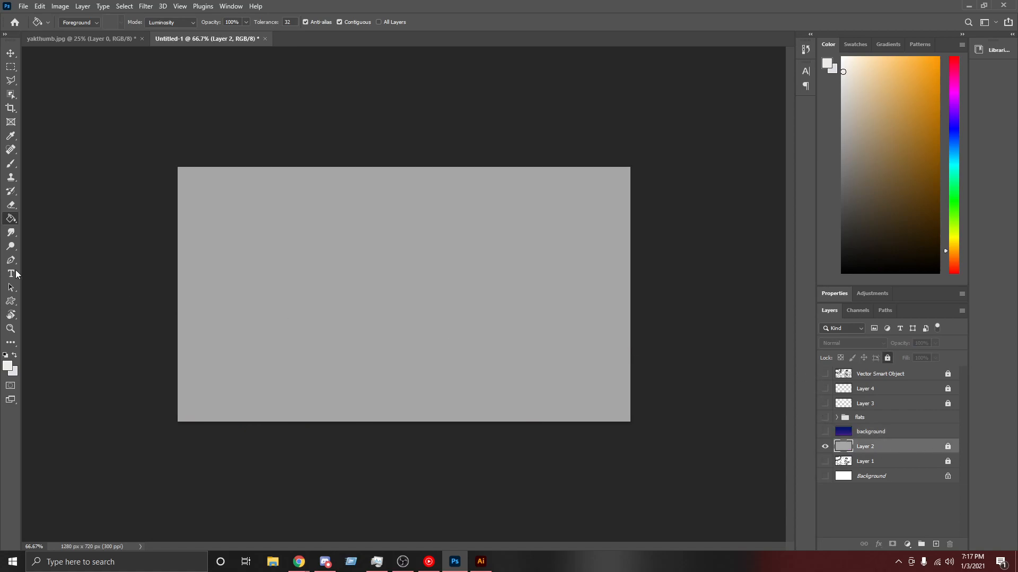
Step: Set the foreground color to white, unlock Layer 2, fill it with white and lock it again
left_click(8, 365)
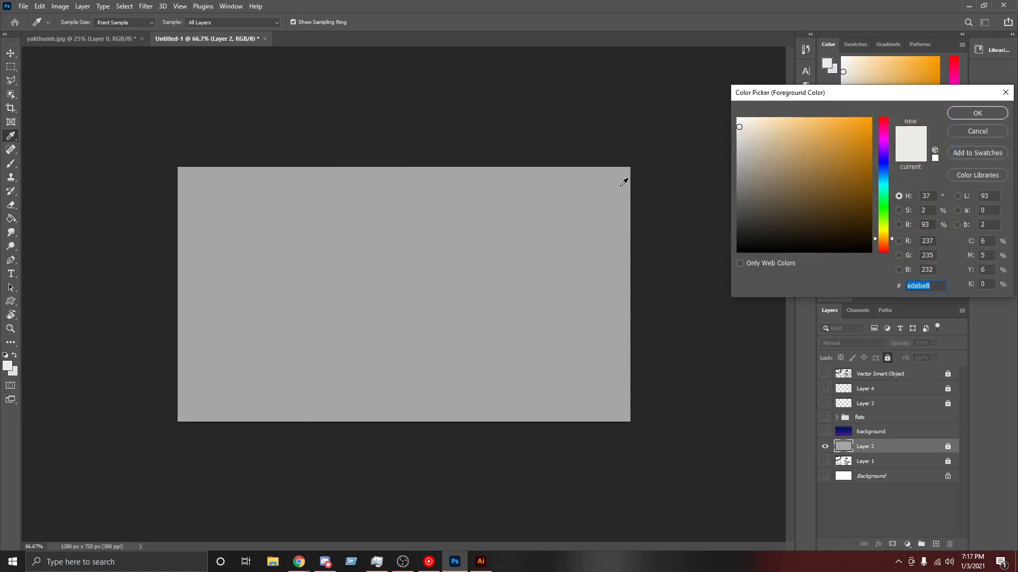
left_click(963, 112)
key("g")
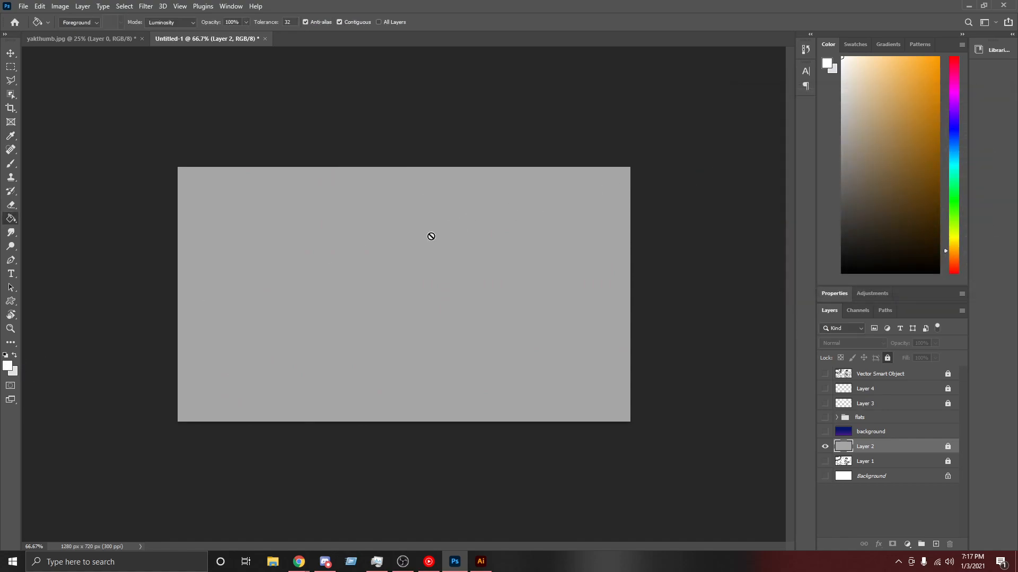
left_click(425, 254)
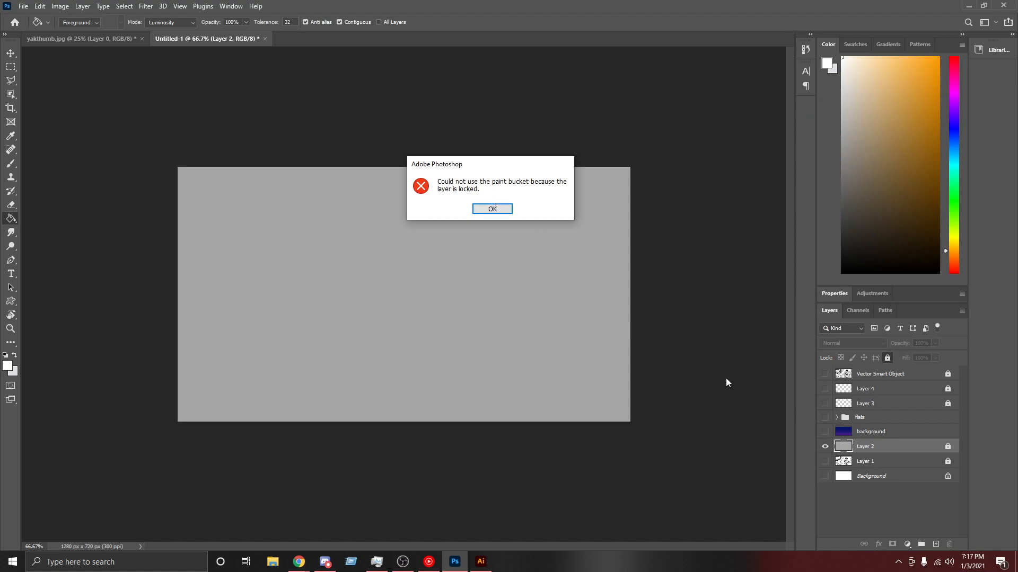
left_click(500, 207)
left_click(889, 358)
left_click(448, 357)
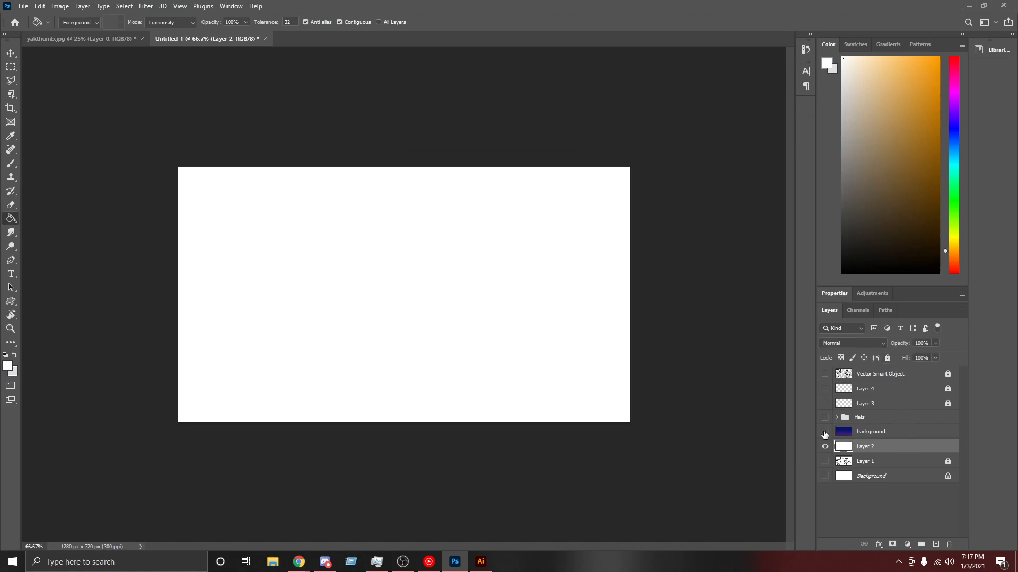
left_click(888, 358)
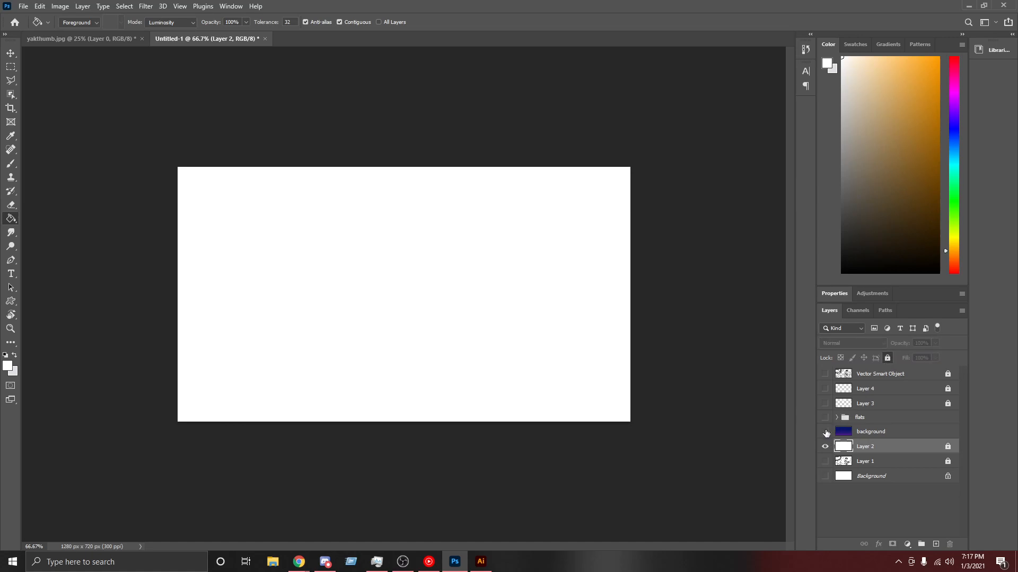
Step: Show the background, flats, Layer 3, Layer 4 and Vector Smart Object layers again
left_click(825, 432)
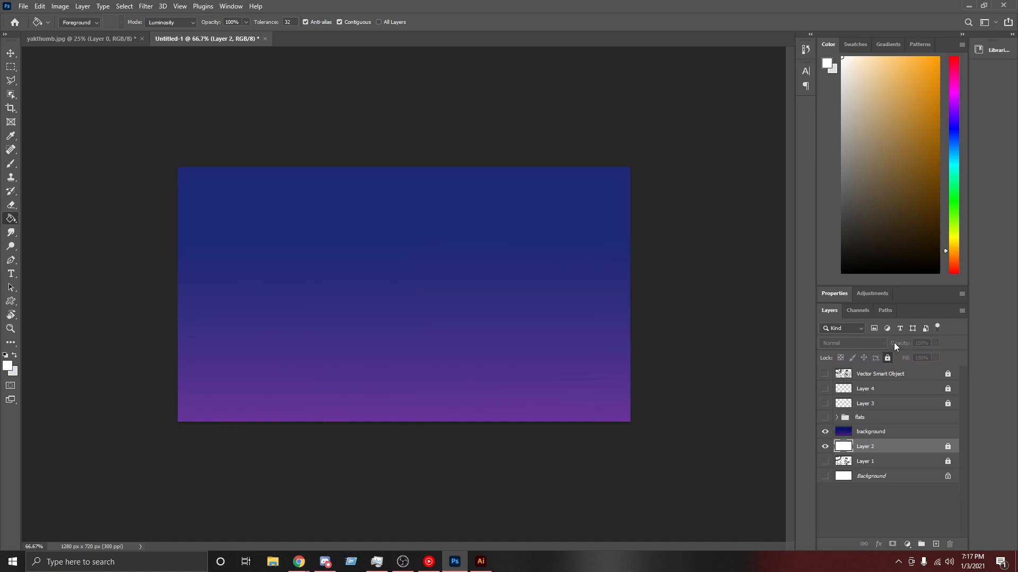
left_click(824, 417)
left_click(824, 403)
left_click(824, 389)
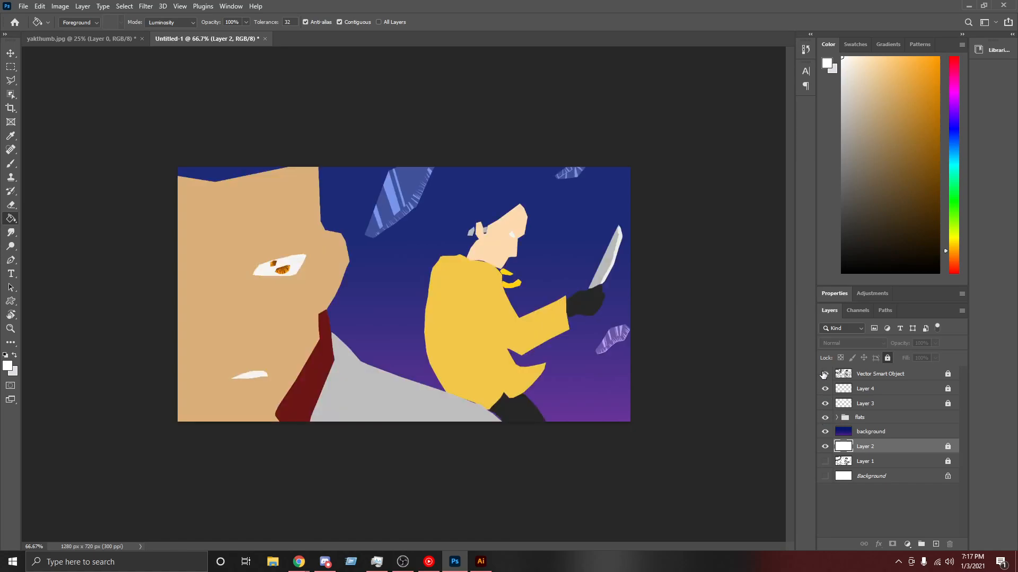
left_click(824, 373)
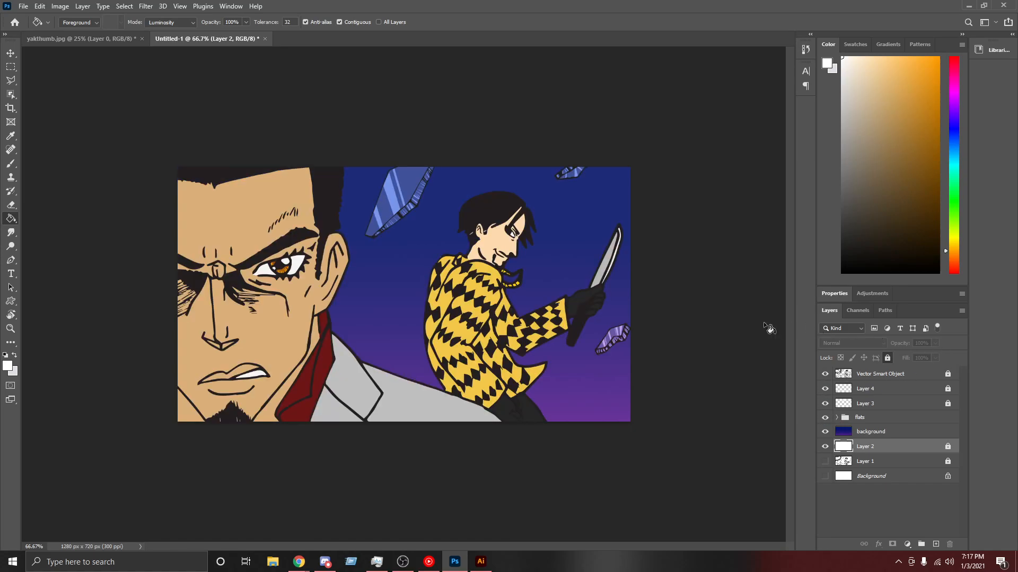
Step: Fine-tune the background layer's opacity to slightly strengthen the gradient and lock the layer
left_click(899, 432)
left_click(935, 344)
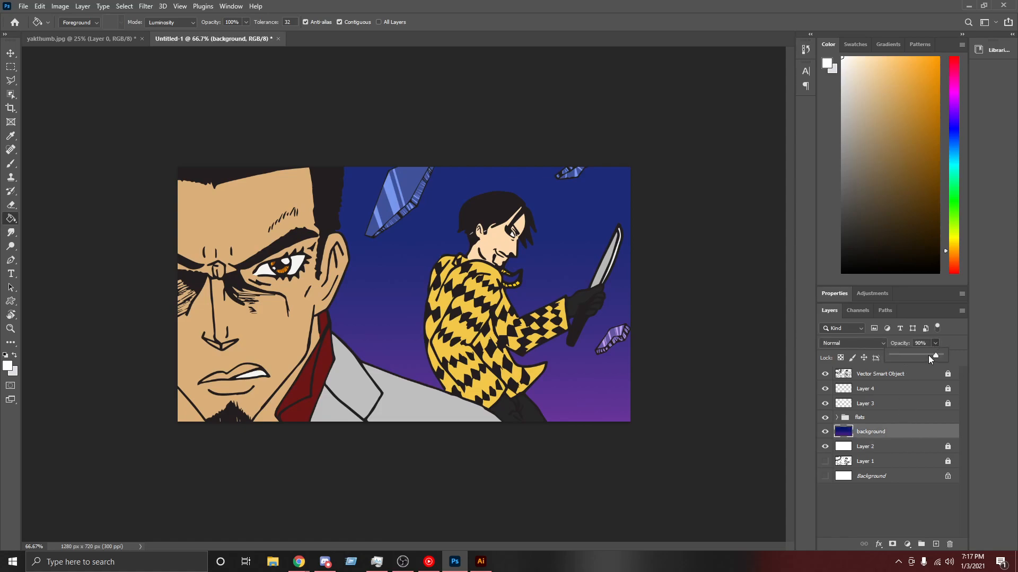
left_click(928, 355)
left_click_drag(930, 355, 937, 359)
left_click(887, 358)
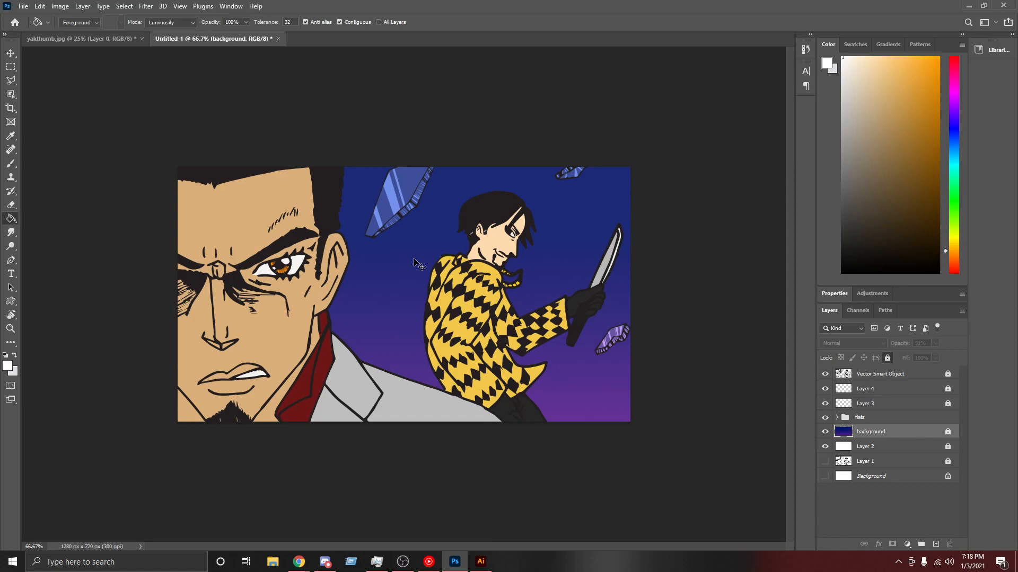
Step: Add a new layer directly above Layer 4 for the next shading pass
key("ctrl+1")
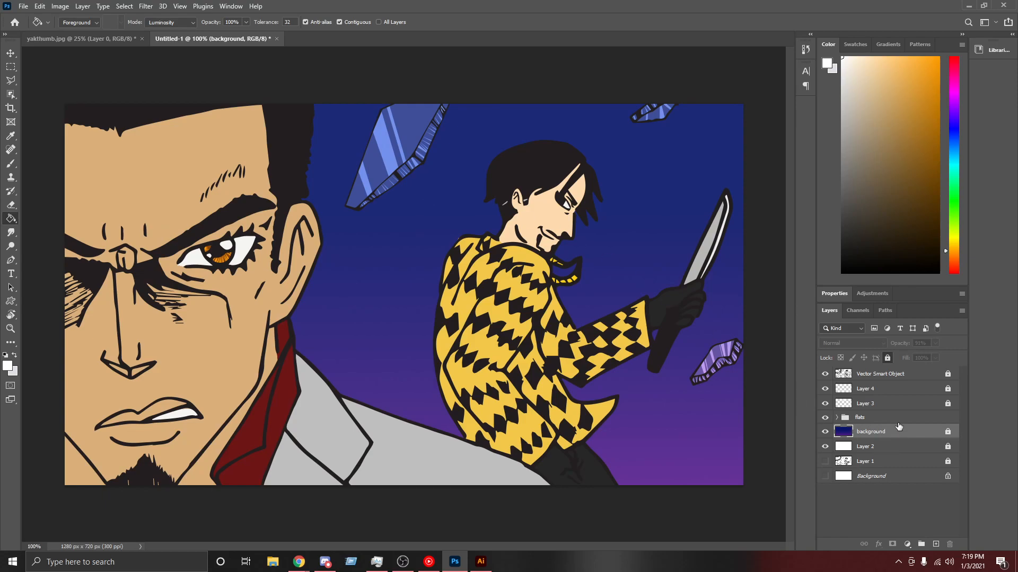
left_click(895, 390)
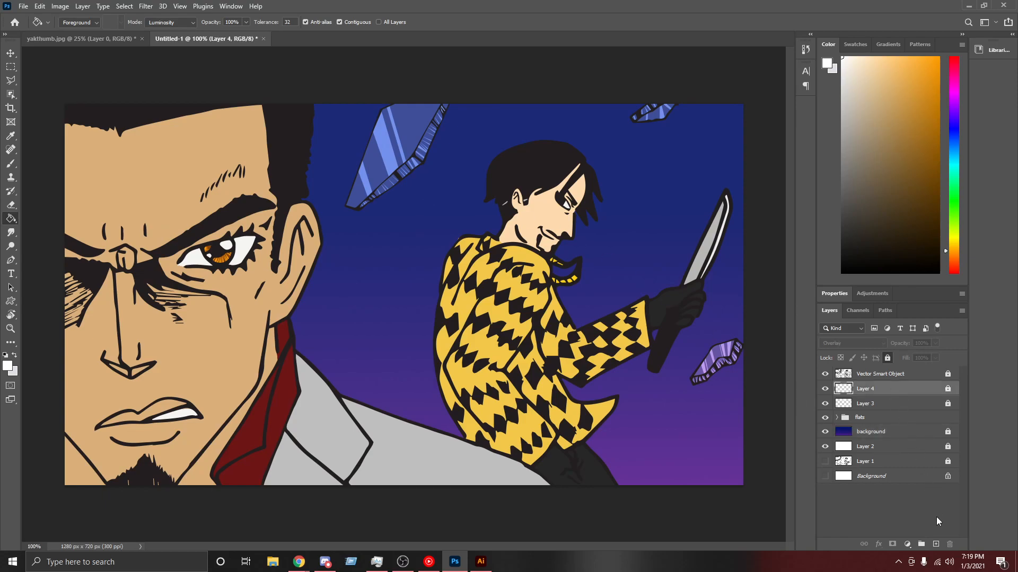
left_click(935, 544)
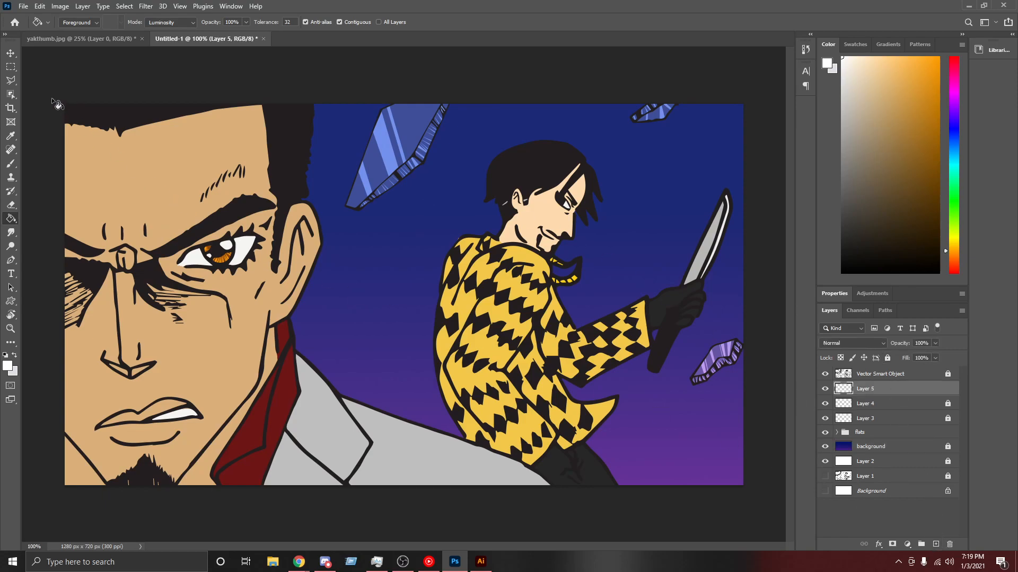
Step: Select the strip of the large man's forehead and shadowed eye along the canvas edge with the Polygonal Lasso
left_click(13, 81)
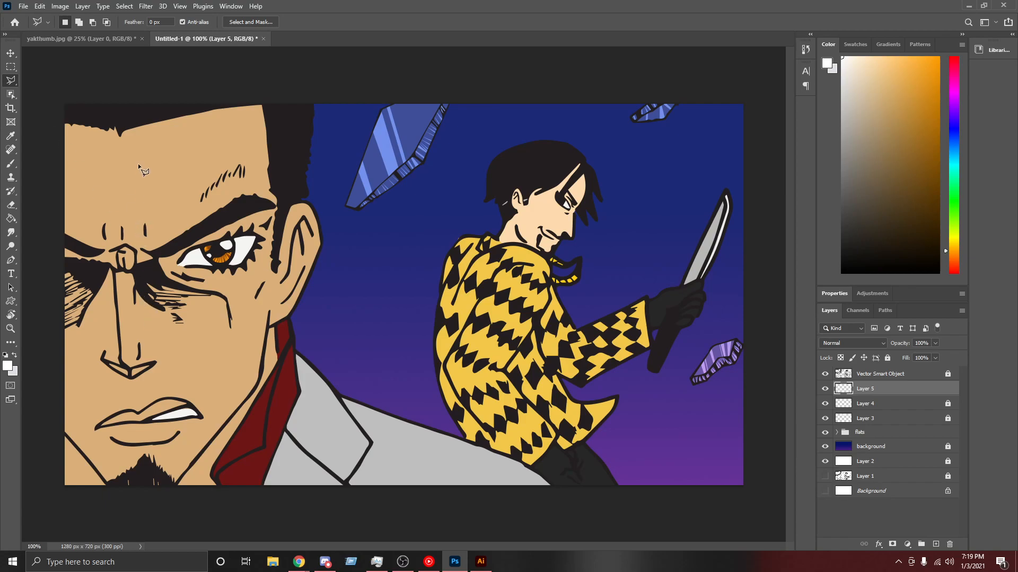
left_click(90, 103)
left_click(97, 113)
left_click(102, 237)
left_click(104, 253)
left_click(97, 297)
left_click(49, 317)
left_click(38, 191)
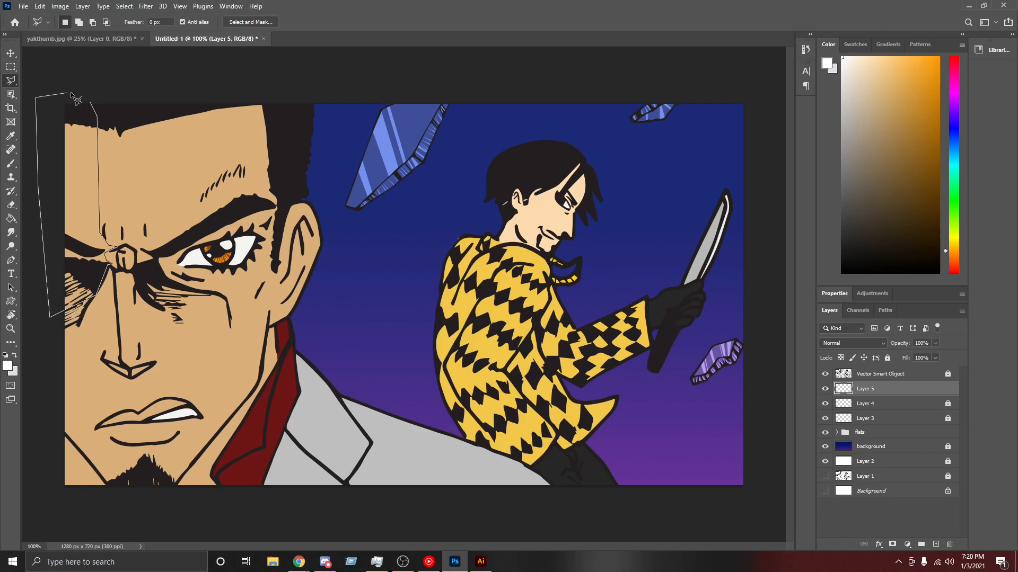
left_click(91, 103)
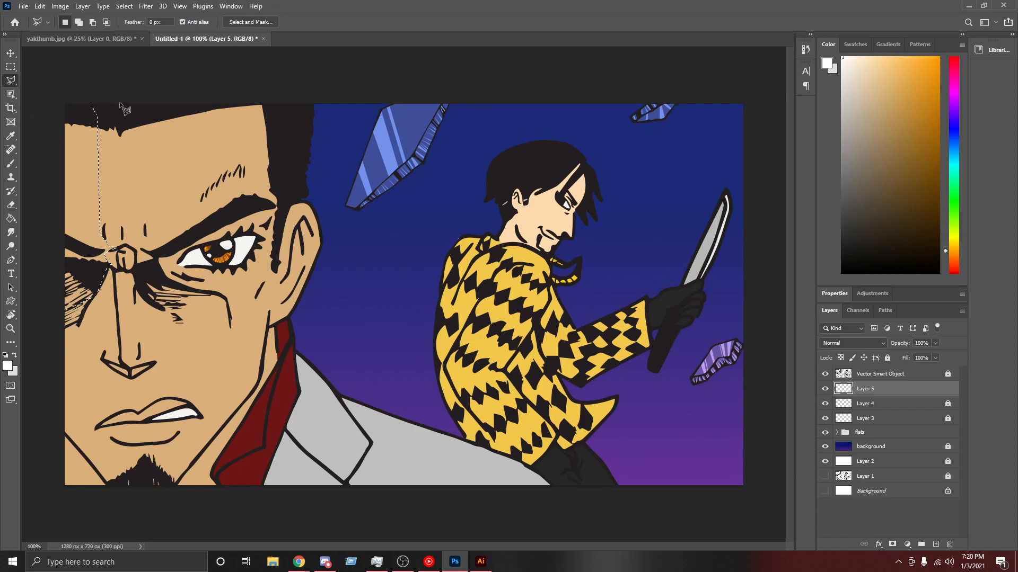
Step: Set the foreground color to light tan e9b96d and fill the selected forehead area on Layer 5
left_click(8, 365)
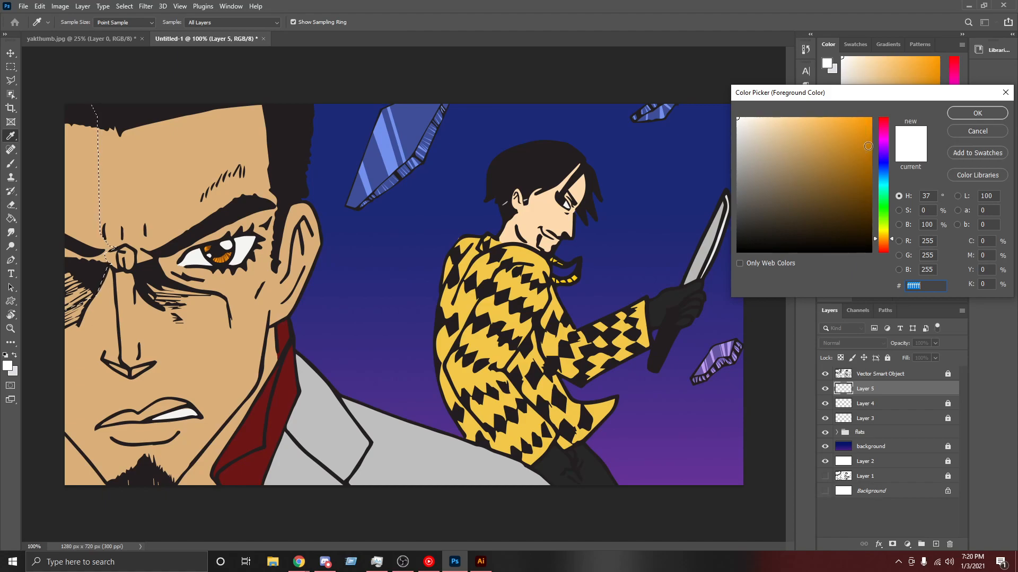
type("000000")
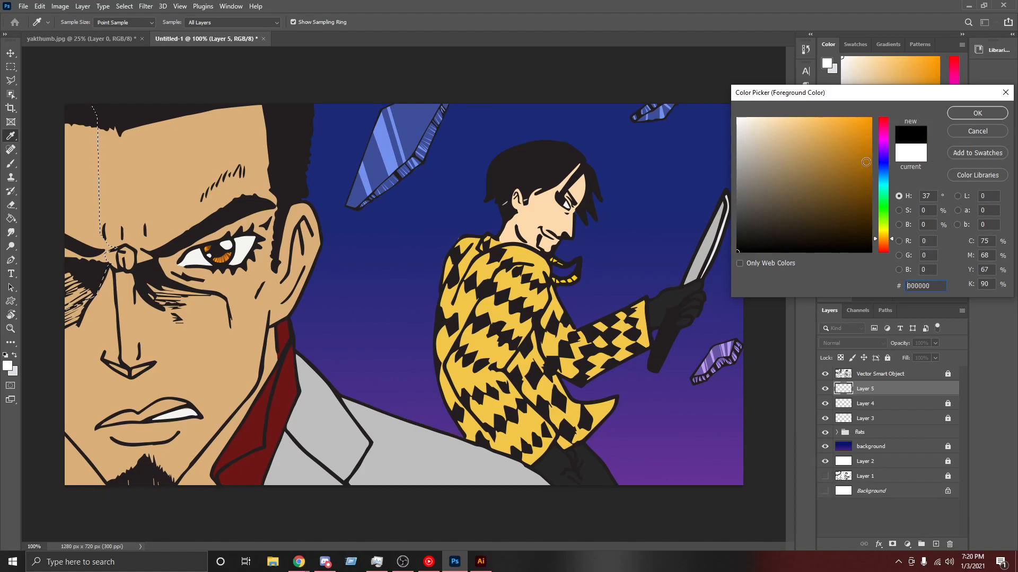
left_click(740, 239)
mouse_move(741, 239)
left_mouse_down()
mouse_move(858, 130)
mouse_move(842, 144)
mouse_move(808, 128)
left_mouse_up()
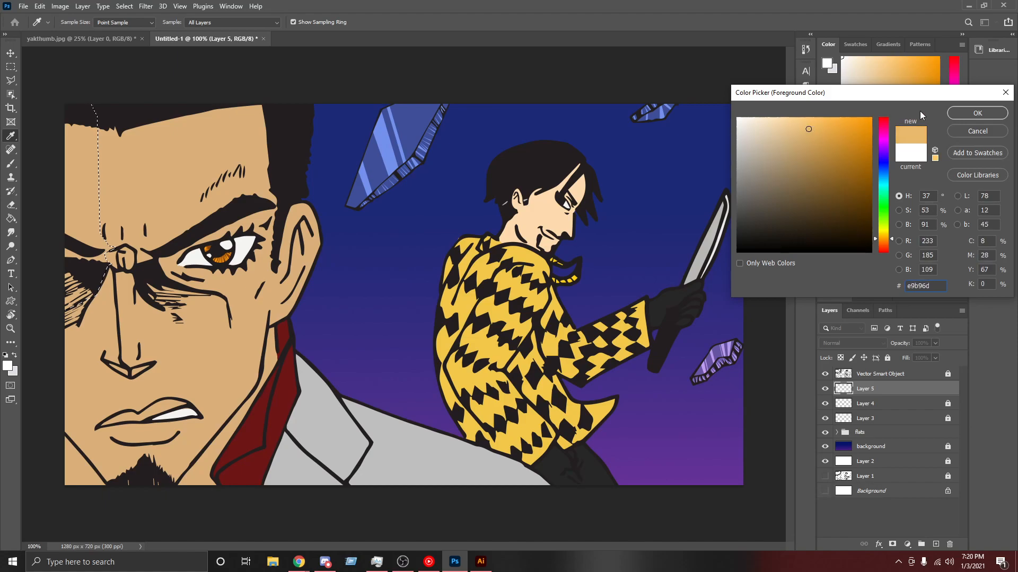
left_click(964, 111)
key("l")
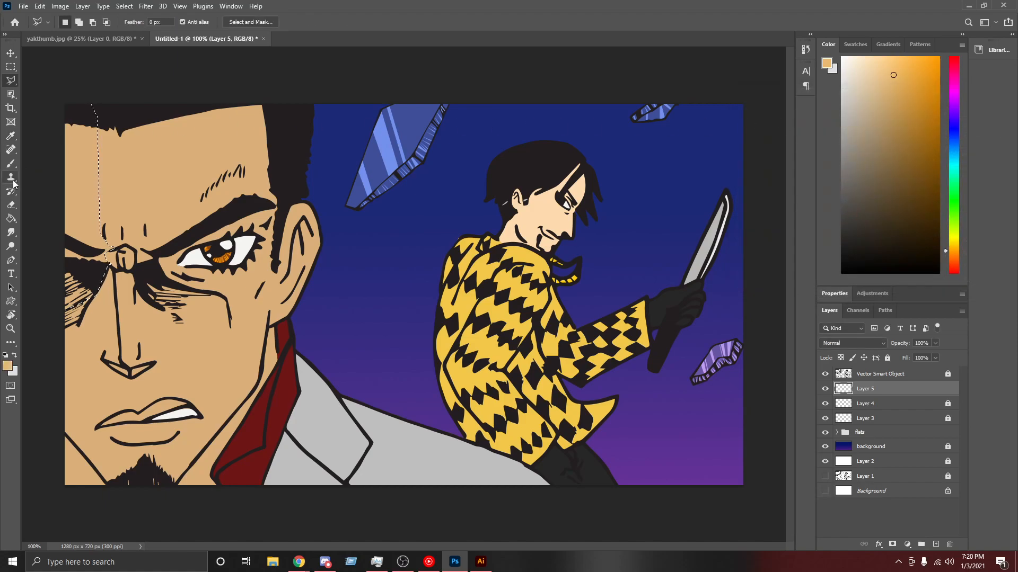
left_click(10, 218)
left_click(83, 192)
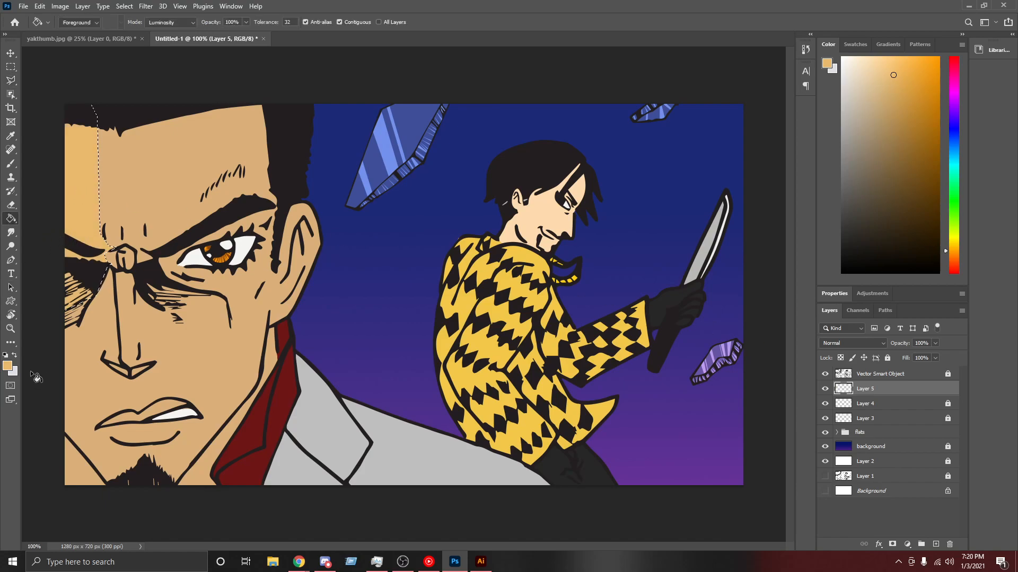
Step: Try orange e8930d as the foreground color, refill the selected forehead area and browse the layer blend modes
left_click(8, 366)
left_click(865, 129)
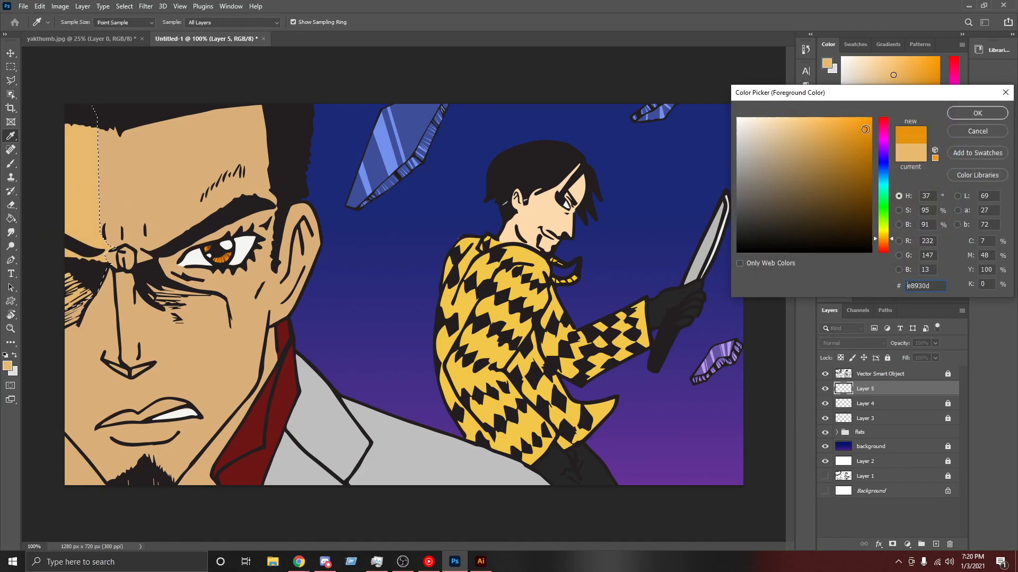
left_click(990, 114)
key("g")
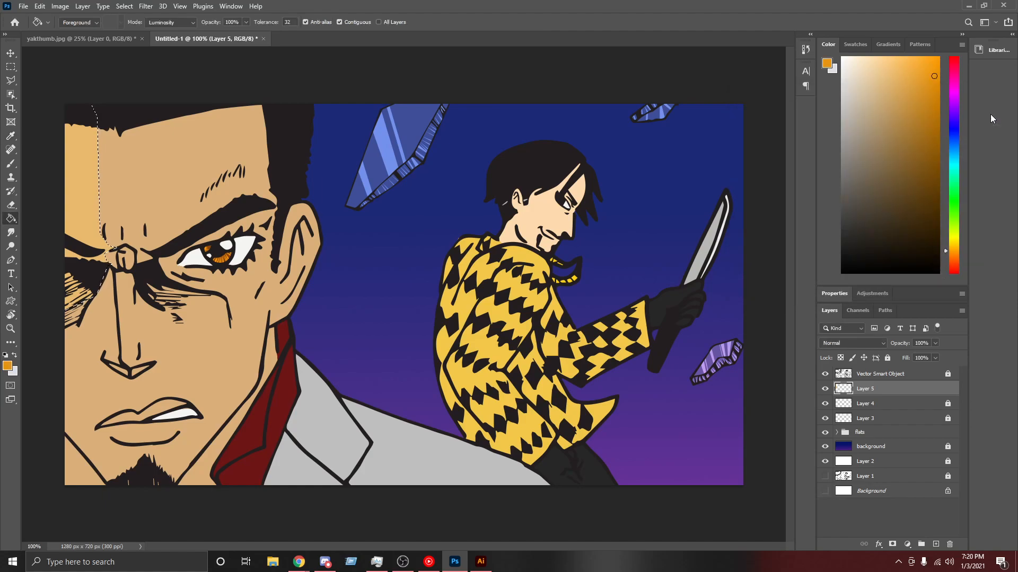
left_click(85, 198)
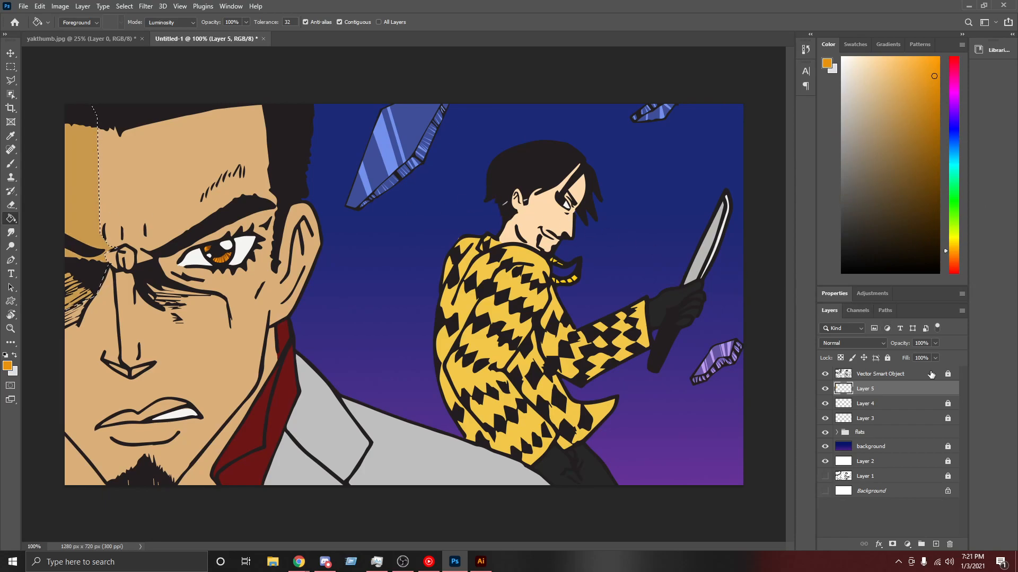
left_click(860, 342)
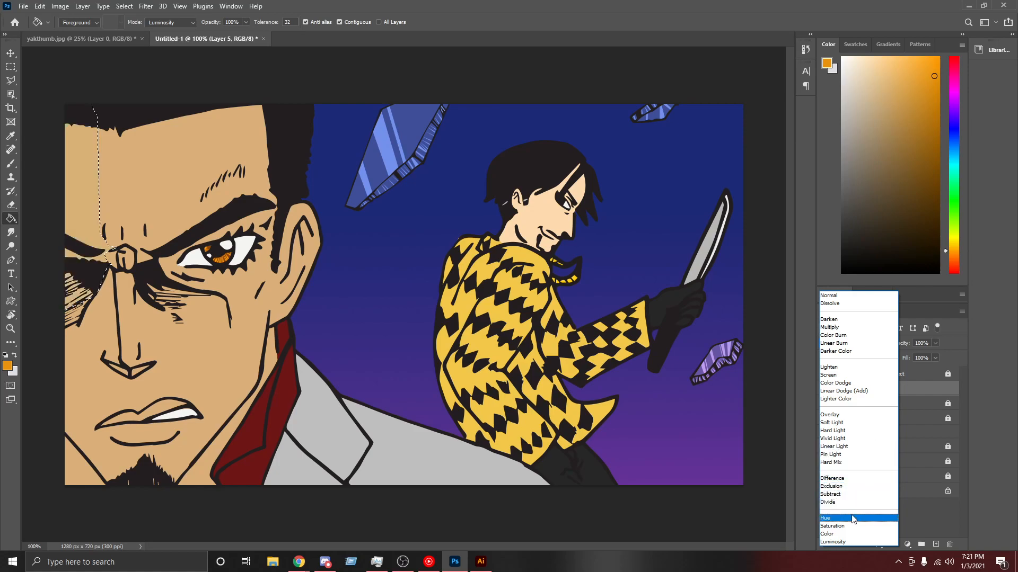
left_click(816, 246)
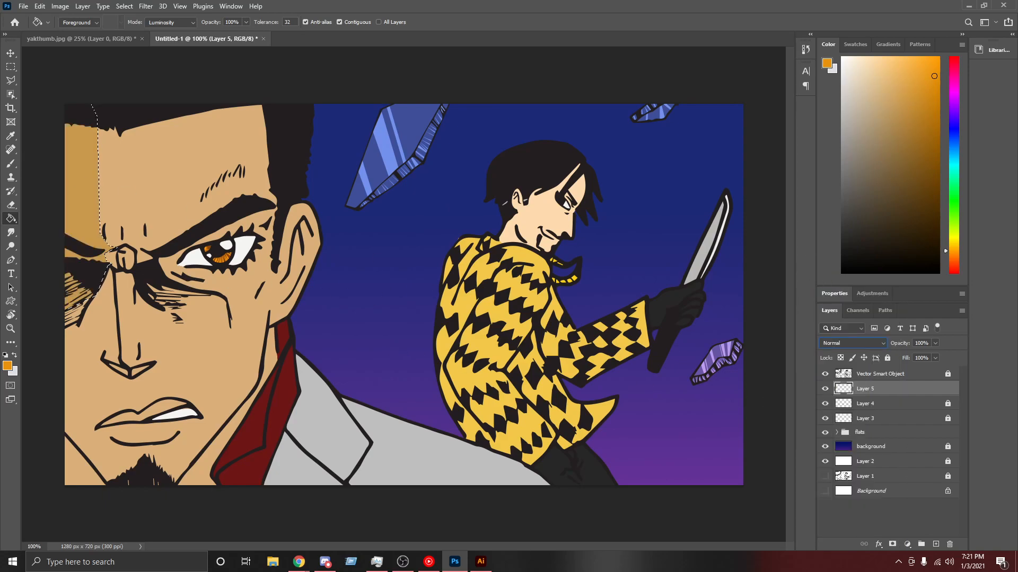
Step: Set the foreground color to black 000000 and fill the selected forehead area on Layer 5
left_click(8, 366)
type("000000")
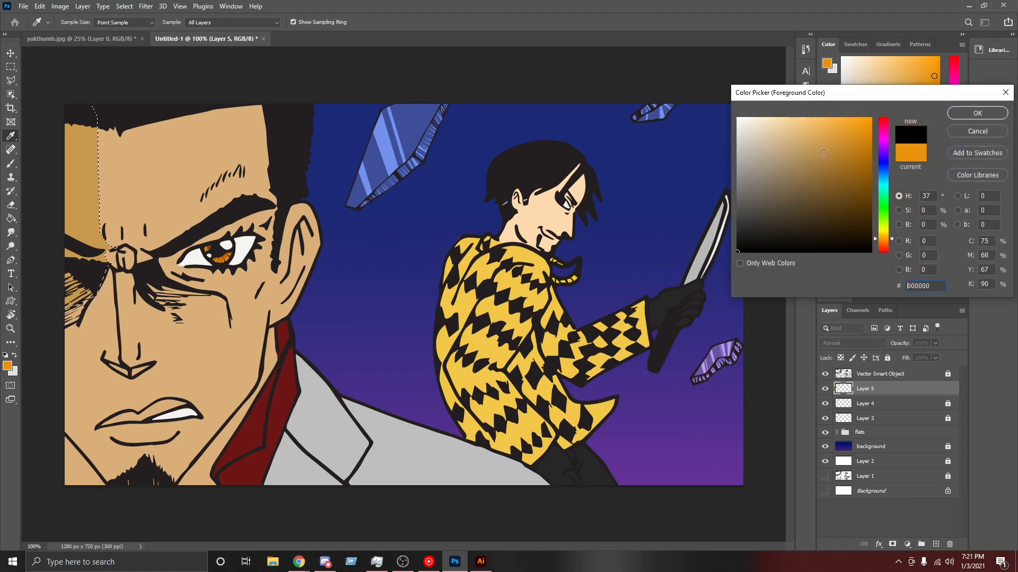
left_click(977, 113)
left_click(82, 218)
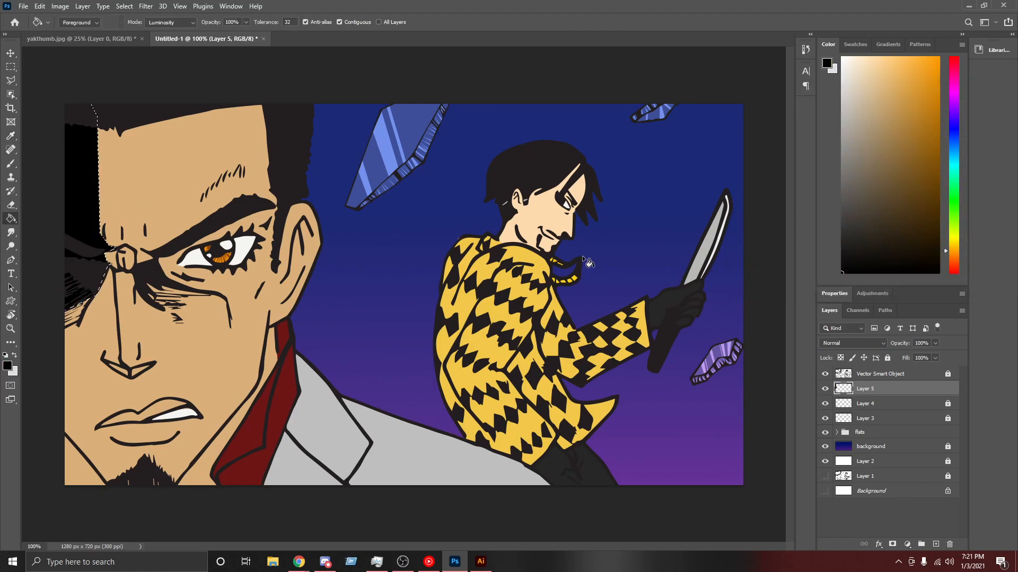
Step: Set Layer 5 to Overlay blending at 39% opacity and deselect the forehead area
left_click(876, 347)
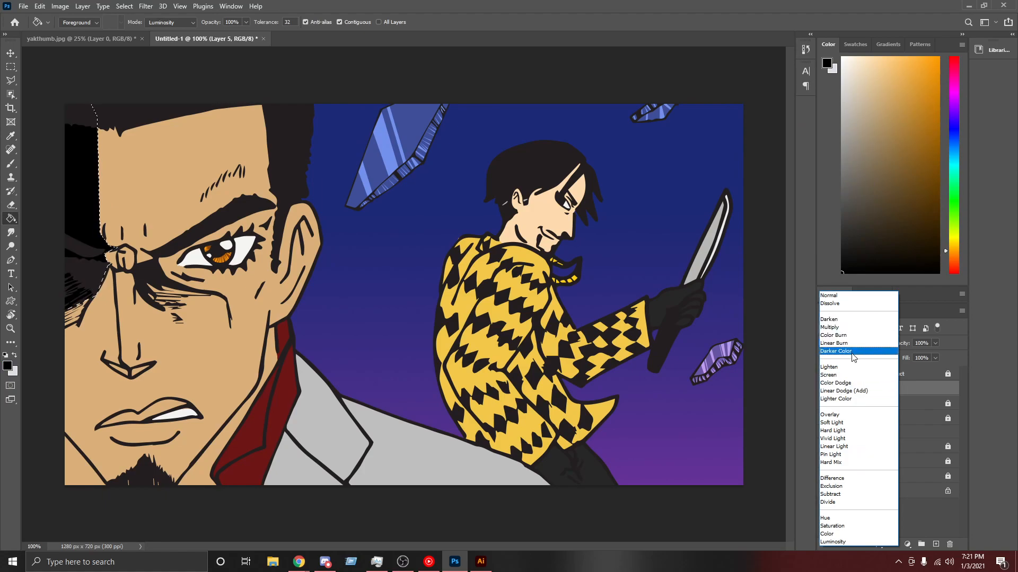
left_click(836, 417)
left_click_drag(935, 343, 907, 357)
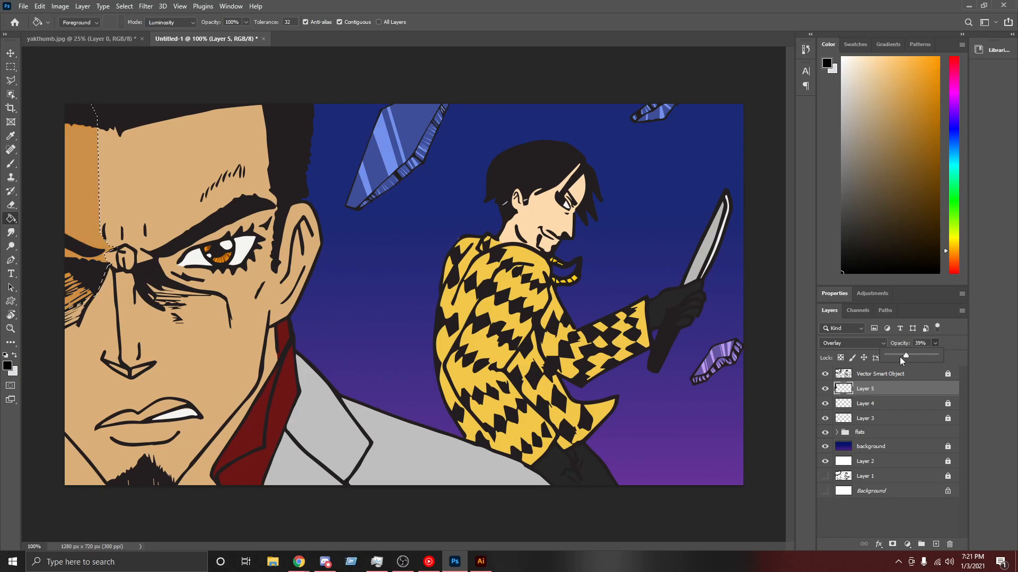
left_click_drag(901, 357, 908, 356)
key("ctrl+d")
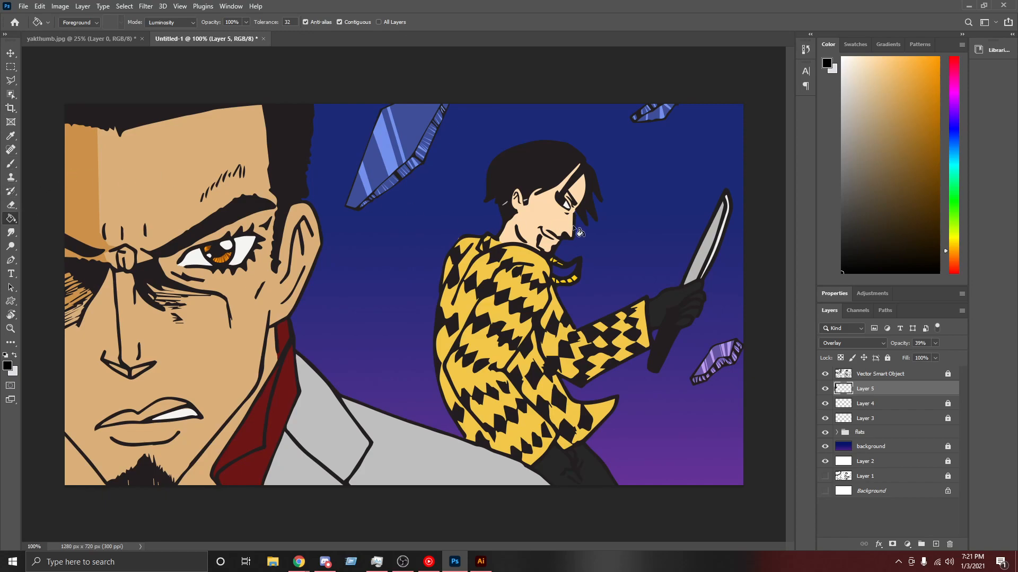
Step: Set up the Brush tool with the Soft Round Pressure Size preset and reduce the brush size
key("b")
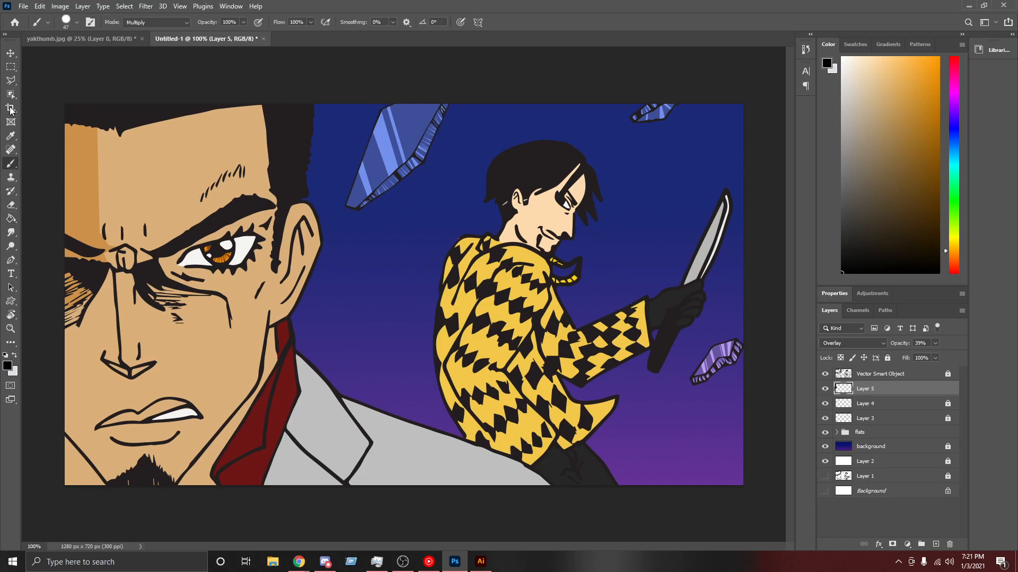
left_click(67, 21)
left_click(42, 173)
left_click(582, 20)
left_click(75, 23)
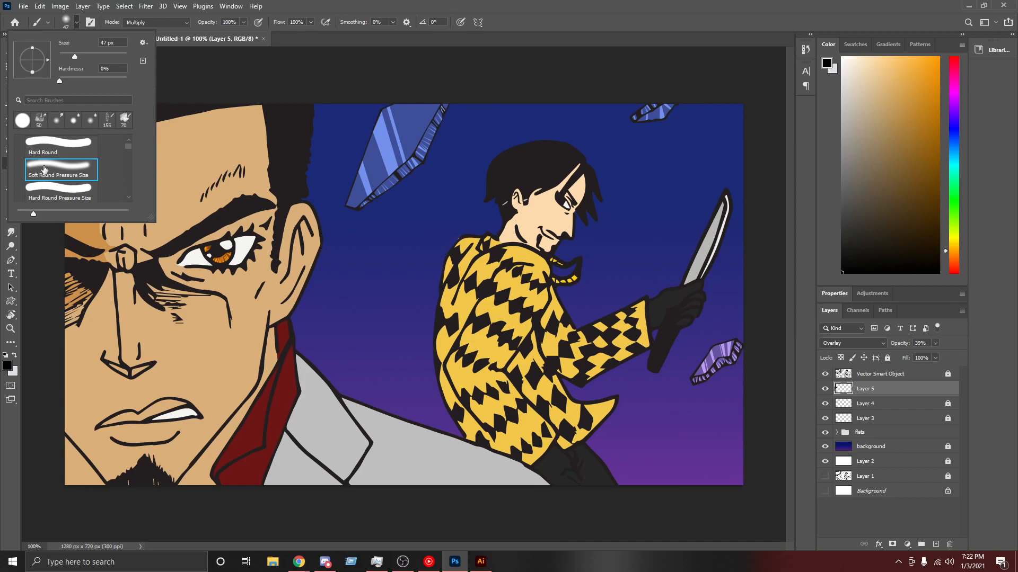
left_click_drag(75, 56, 65, 56)
key("Return")
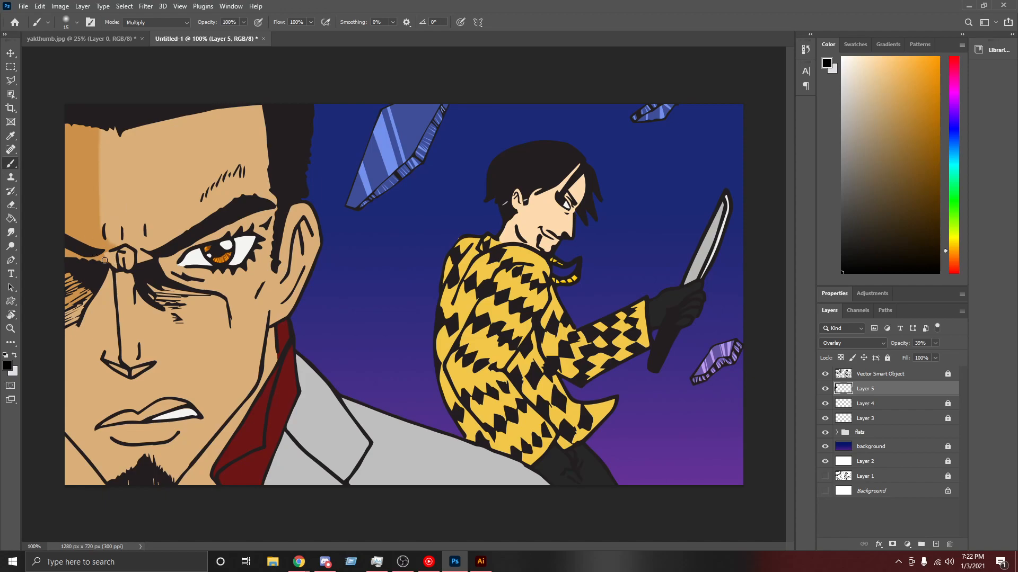
Step: Paint soft shadow around the brow crease and bridge of the large man's nose, between his eyebrows
key("ctrl+minus")
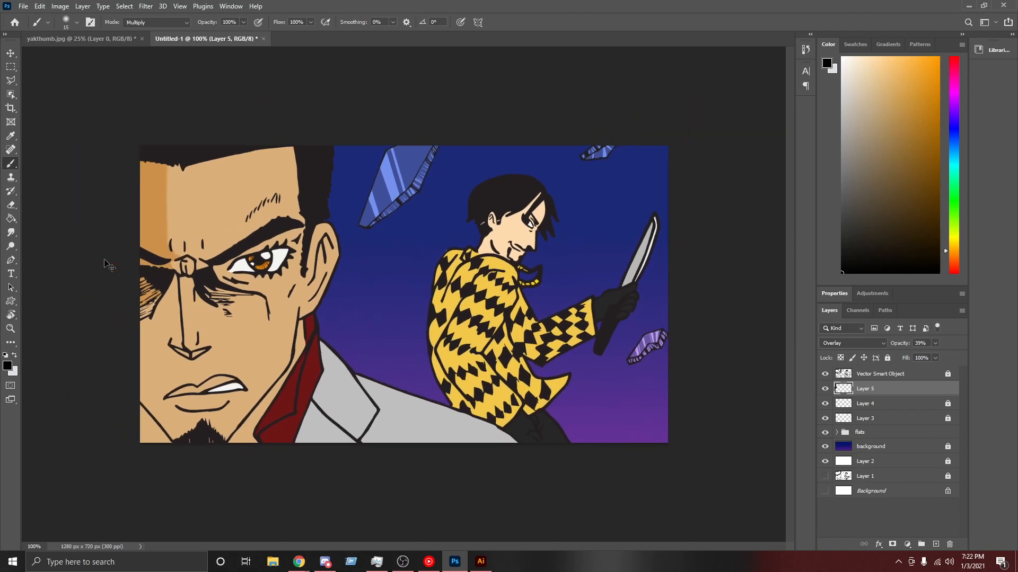
key("ctrl+plus")
key("ctrl+plus")
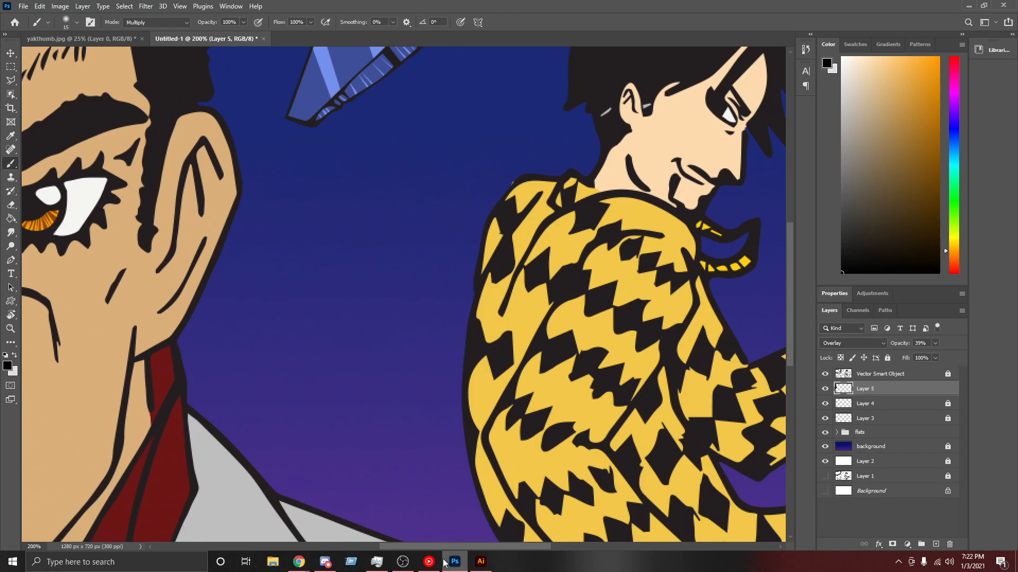
left_click_drag(444, 547, 341, 543)
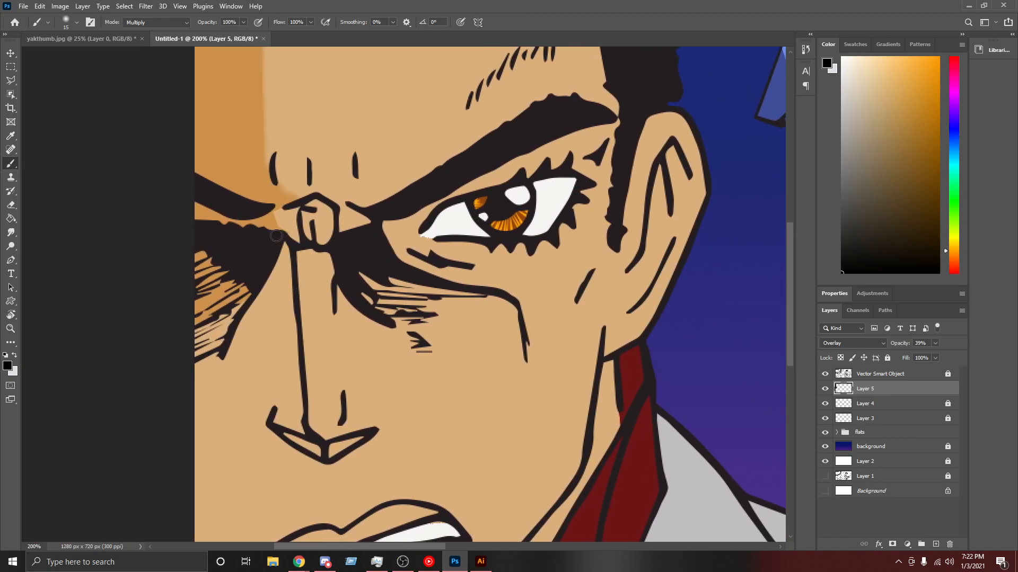
left_click_drag(273, 210, 304, 245)
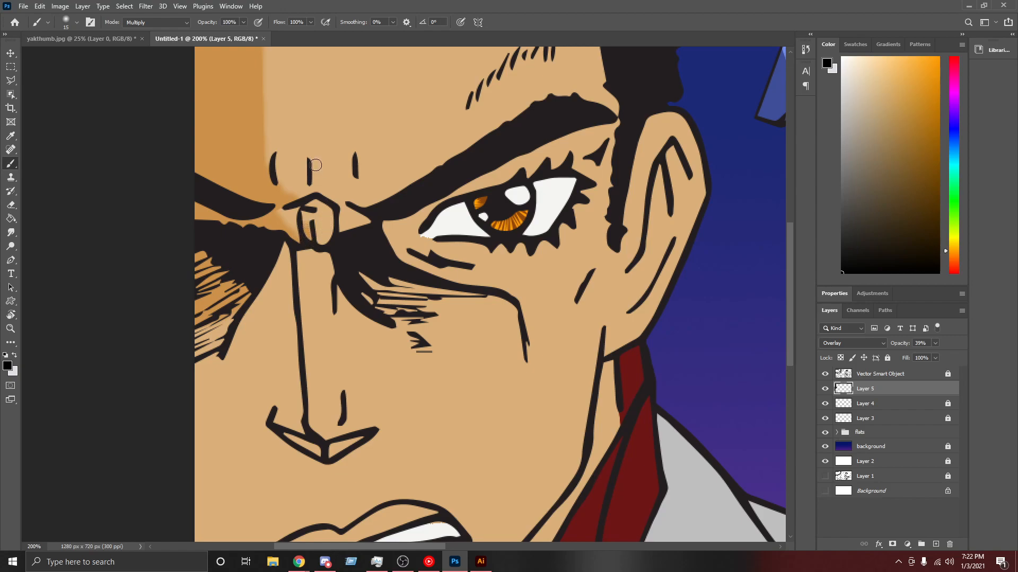
left_click_drag(316, 221, 319, 243)
scroll(442, 252, "up", 5)
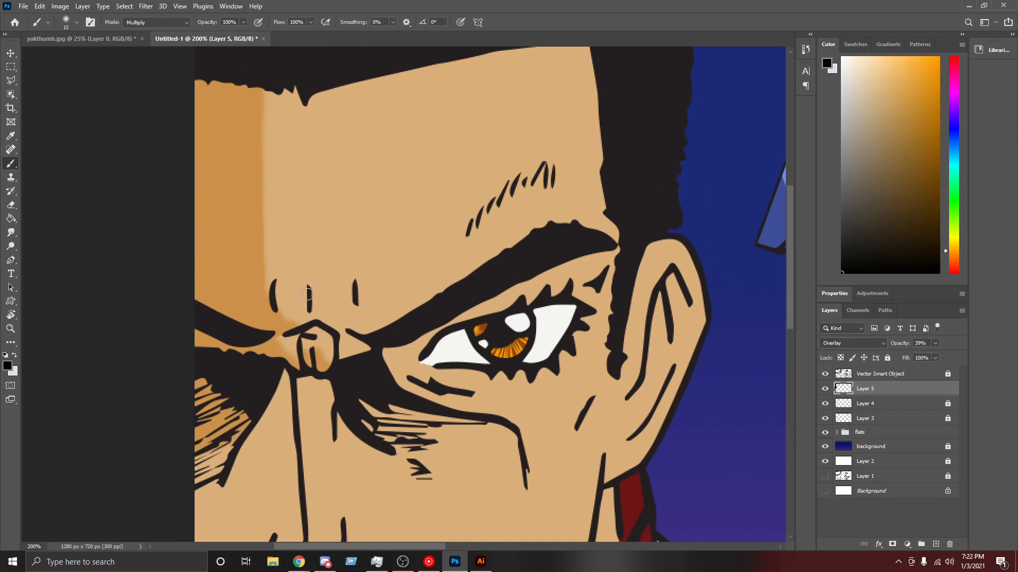
mouse_move(325, 321)
left_mouse_down()
mouse_move(335, 313)
mouse_move(328, 318)
left_mouse_up()
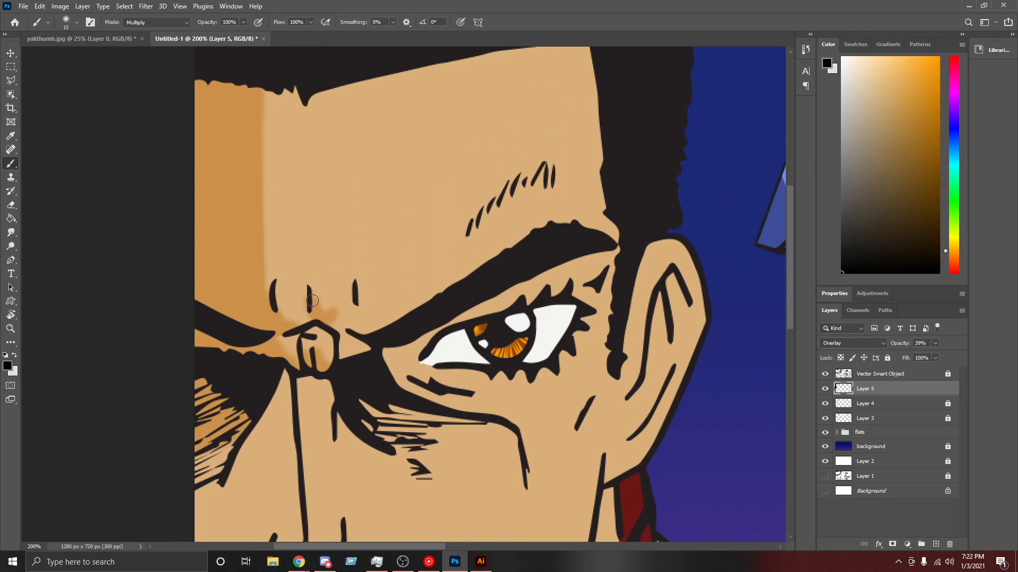
key("e")
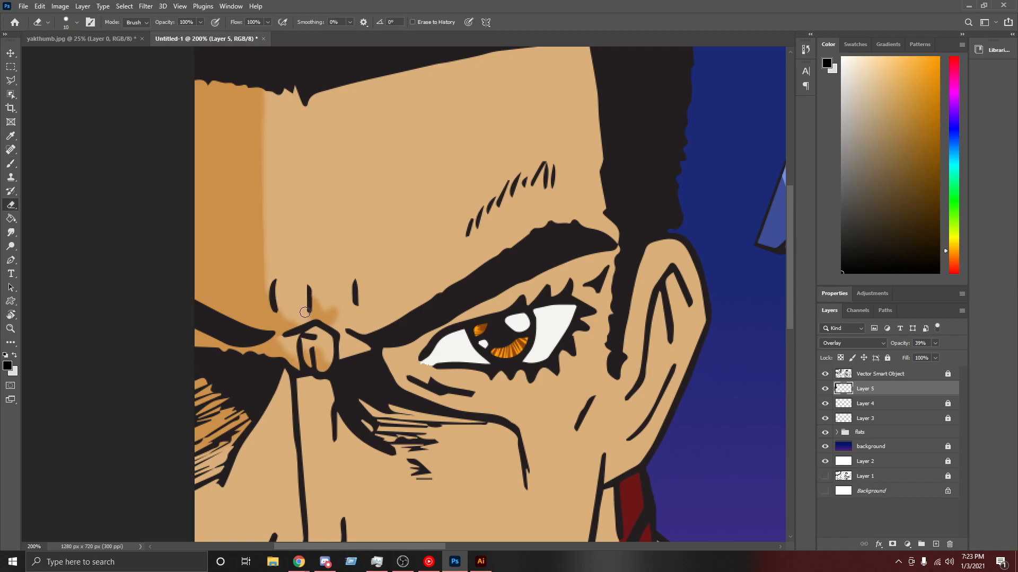
Step: Shade the underside of the large man's nose inside the nostril outlines and erase the spill outside the lines
scroll(509, 279, "down", 5)
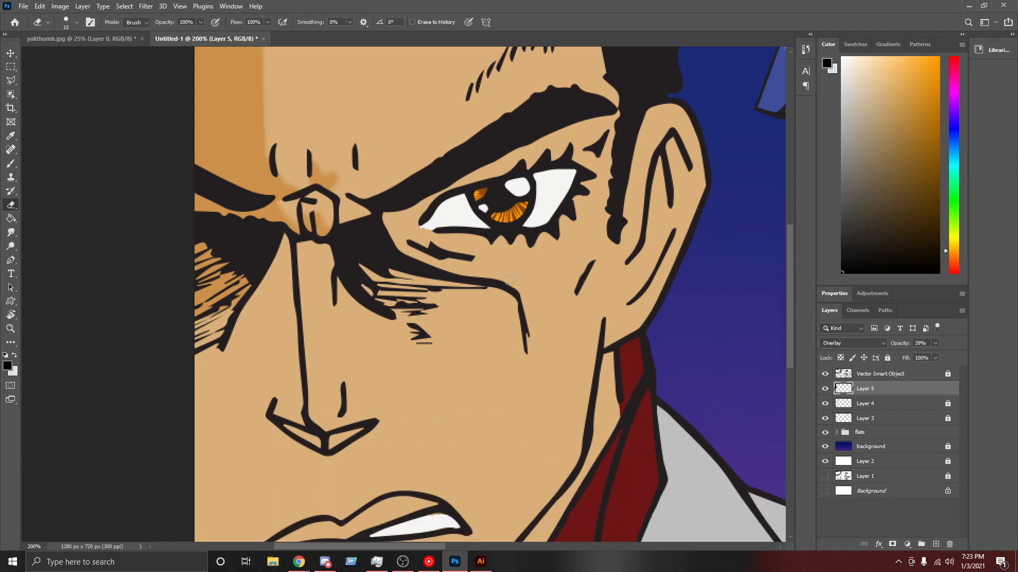
scroll(510, 280, "down", 2)
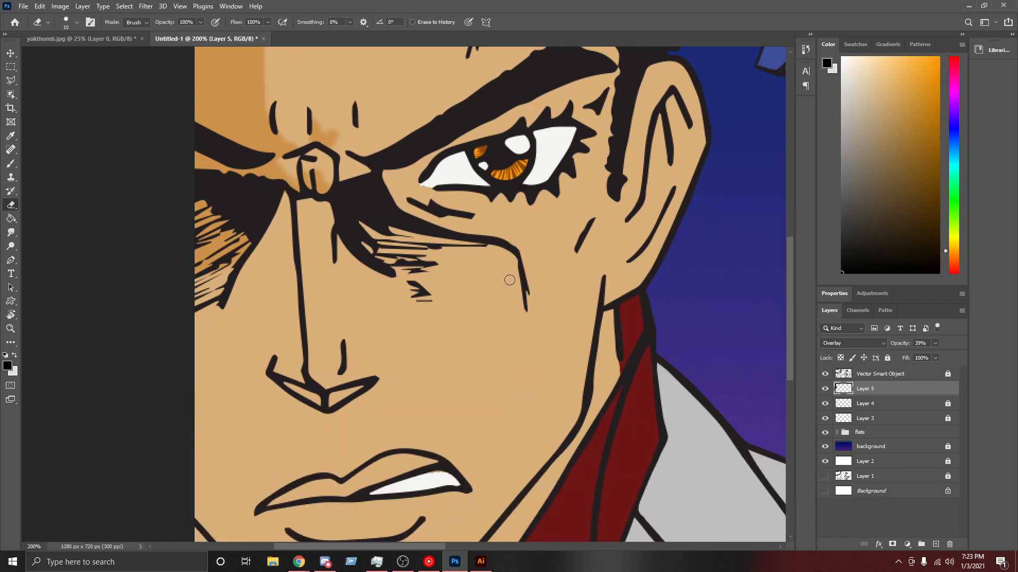
scroll(510, 280, "down", 2)
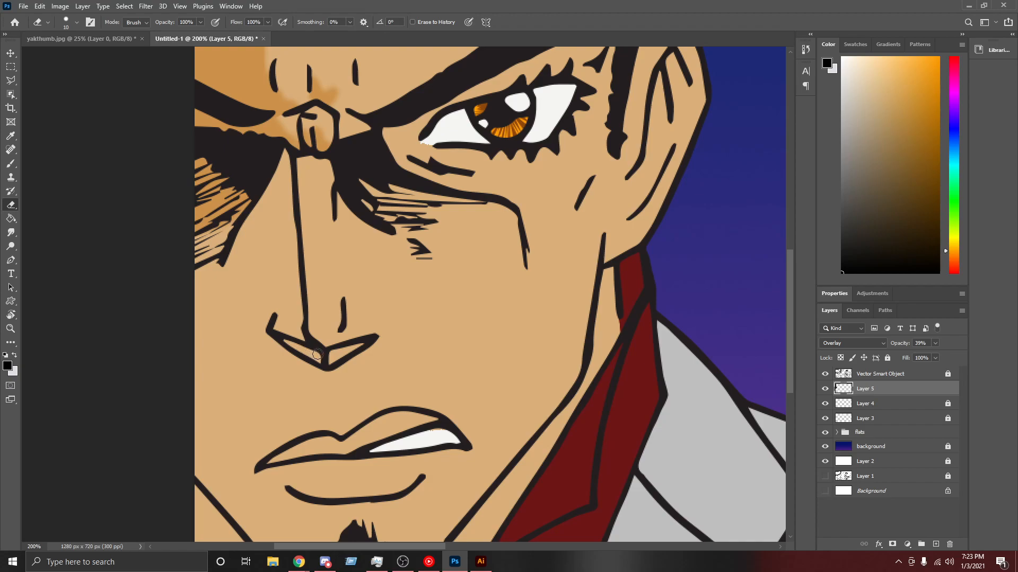
key("b")
mouse_move(284, 340)
left_mouse_down()
mouse_move(319, 361)
mouse_move(378, 340)
mouse_move(329, 354)
mouse_move(330, 366)
mouse_move(299, 353)
left_mouse_up()
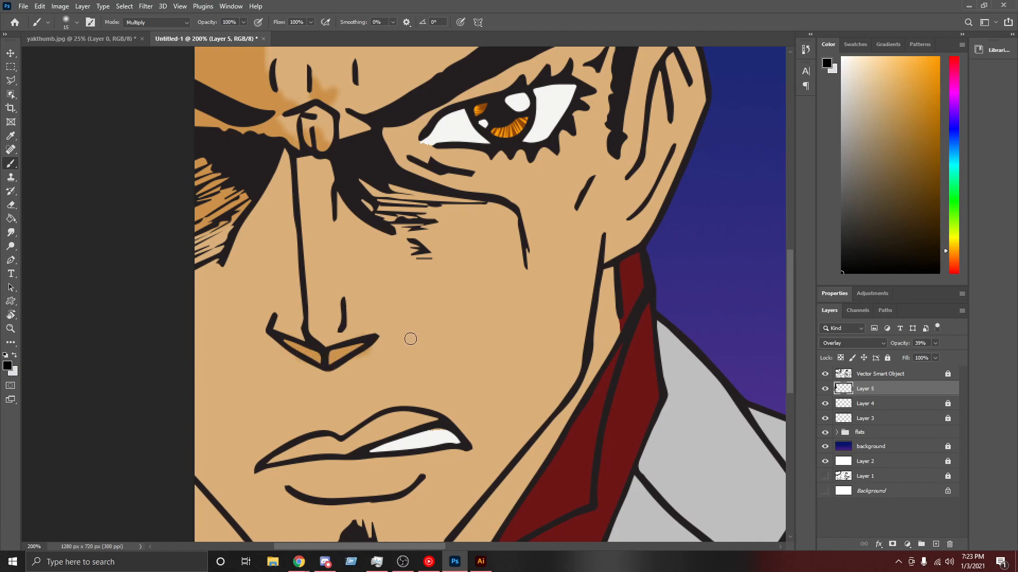
key("e")
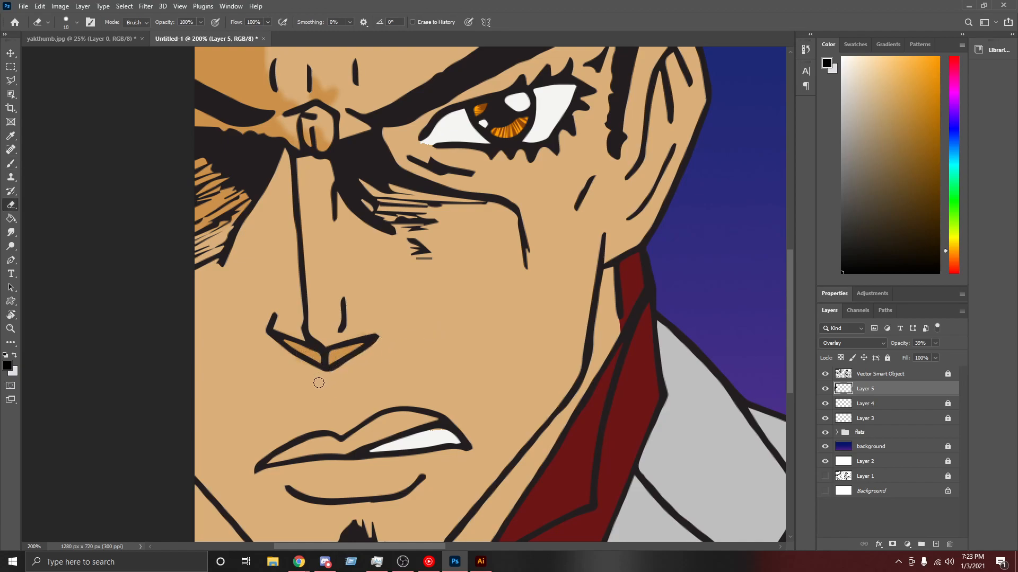
Step: Fill a narrow black shadow strip along the large man's nose bridge, from the brow down to the tip, within a polygonal selection, and deselect
scroll(391, 323, "up", 1)
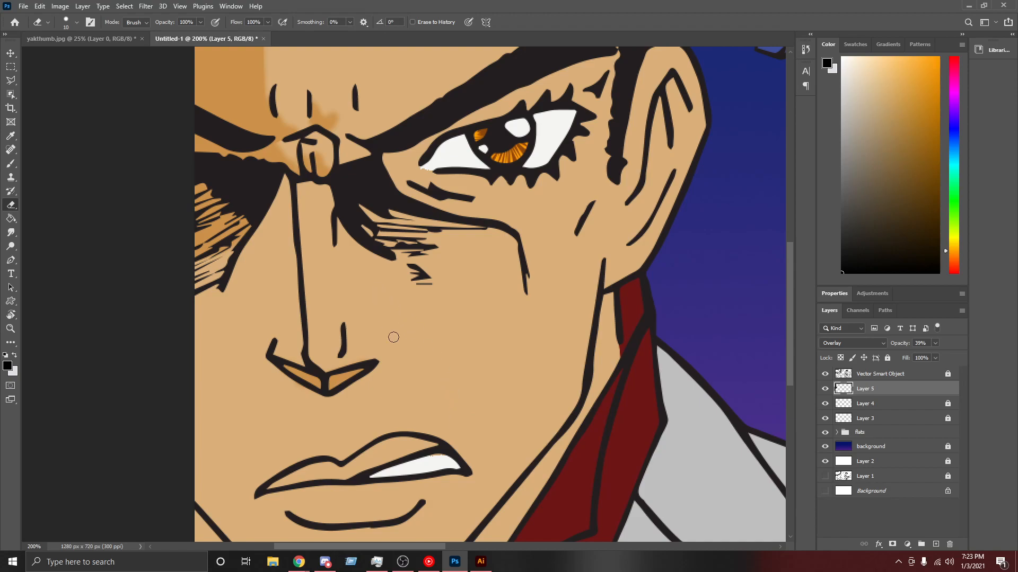
left_click(10, 80)
left_click(307, 181)
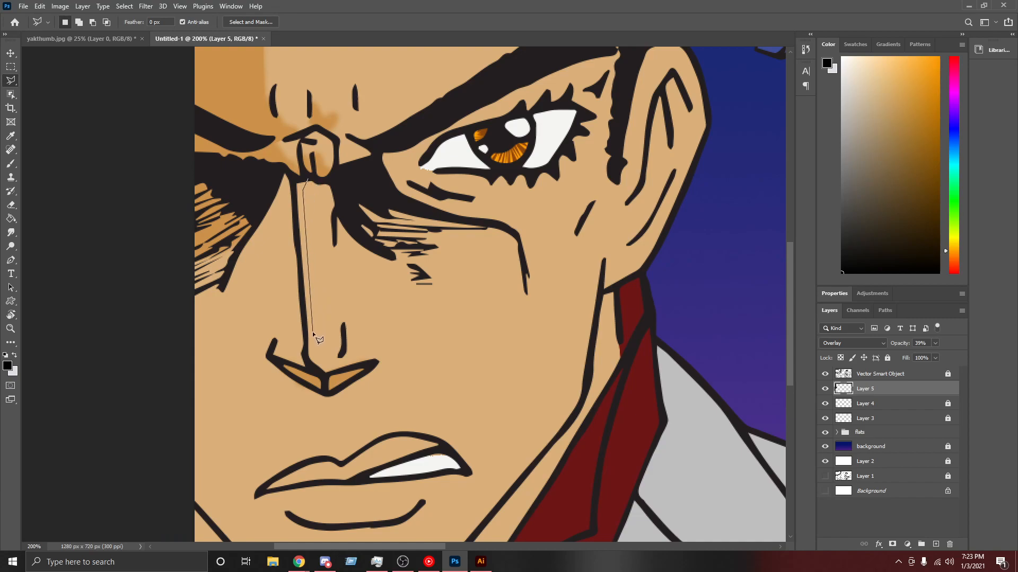
left_click(334, 360)
left_click(326, 372)
left_click(307, 358)
left_click(295, 181)
left_click(312, 181)
key("b")
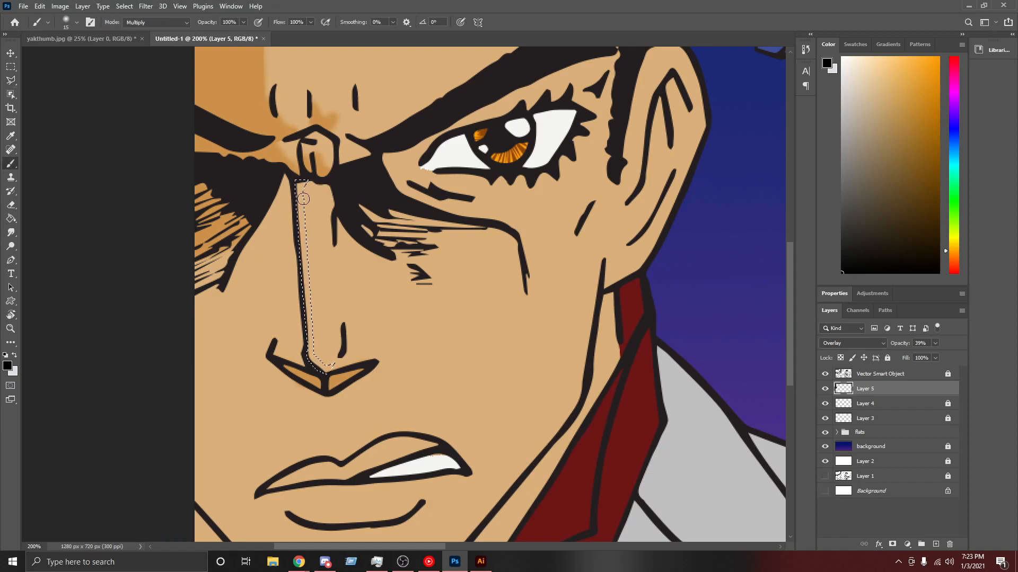
key("g")
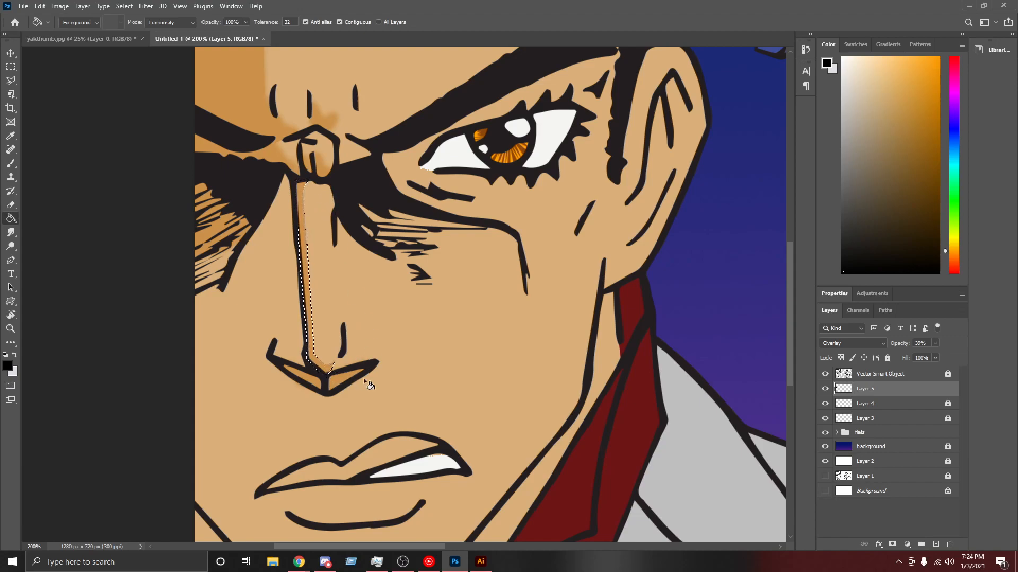
key("ctrl+b")
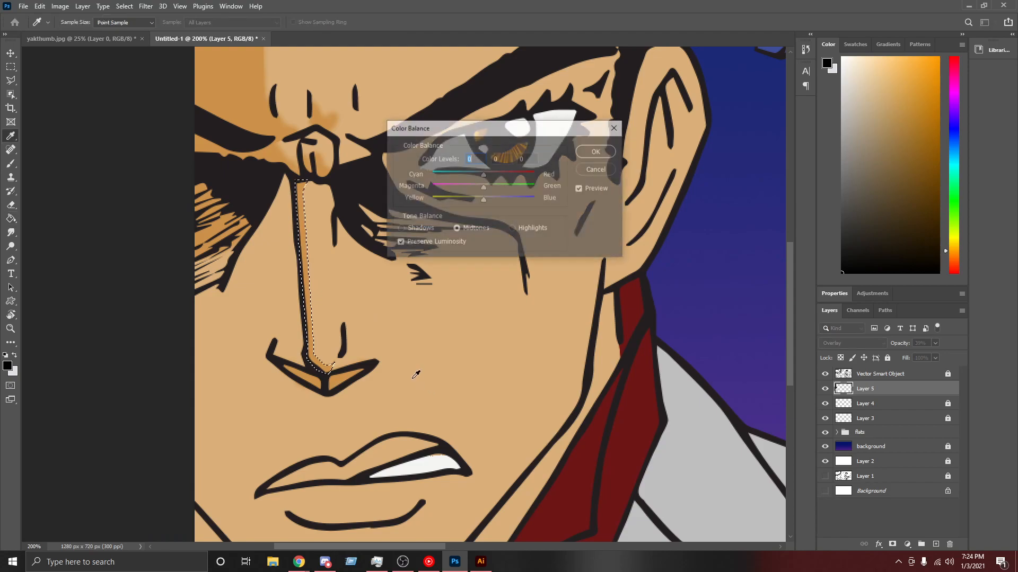
left_click(590, 173)
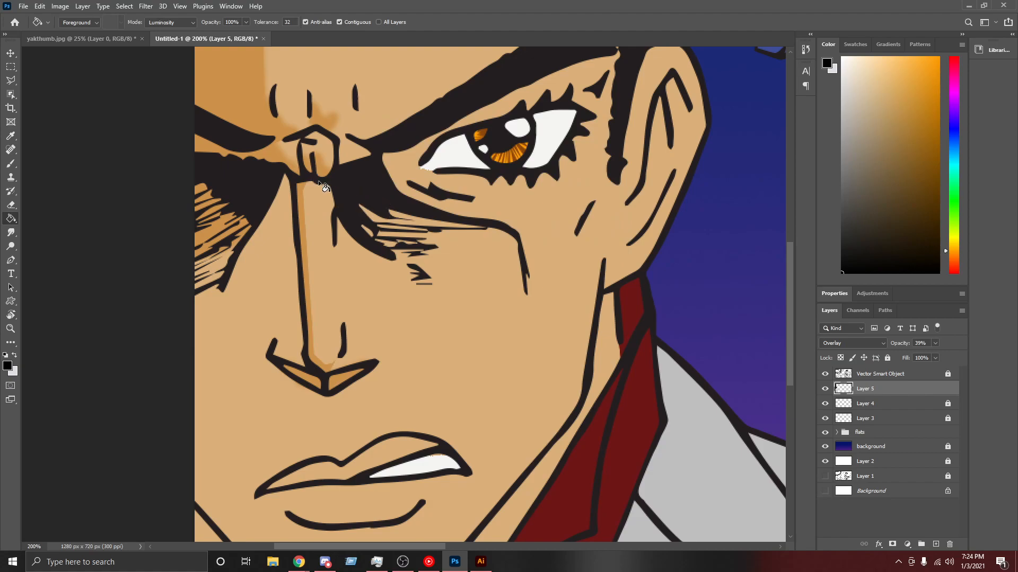
Step: Brush soft shadow along the inner edge of the nose bridge strip down to the tip
key("b")
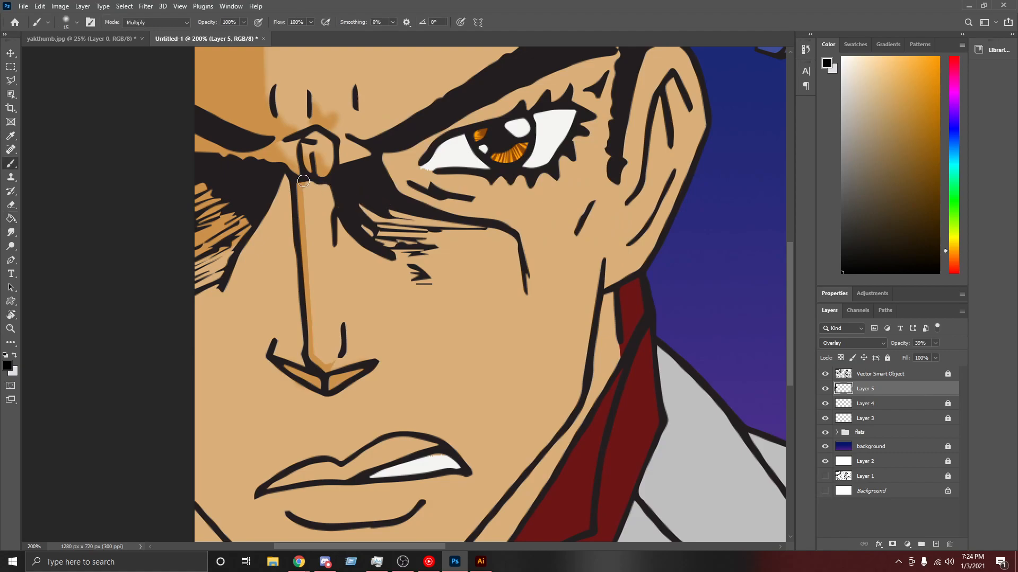
mouse_move(302, 207)
left_mouse_down()
mouse_move(313, 350)
mouse_move(329, 367)
left_mouse_up()
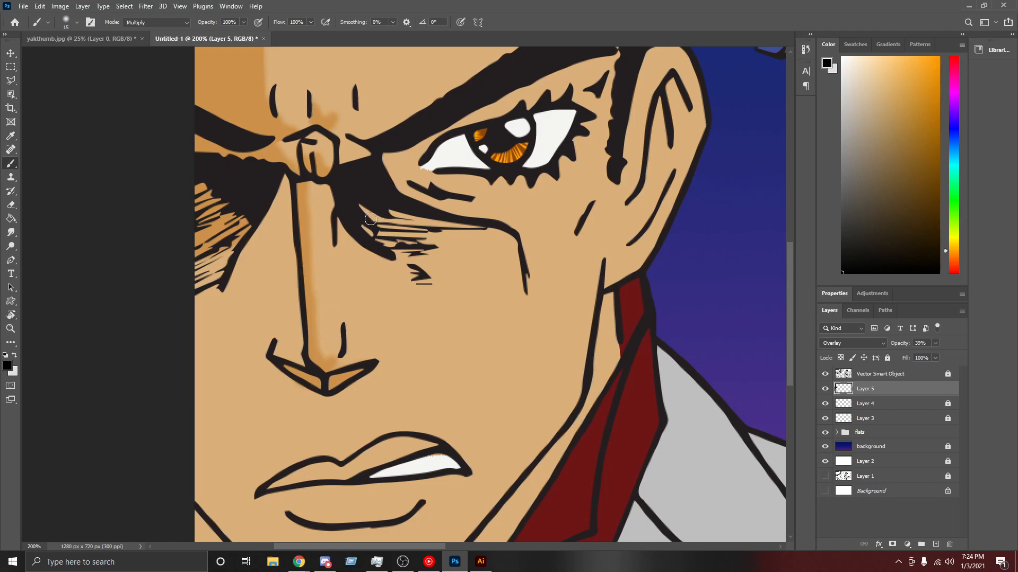
Step: Fill a polygonal selection around the crease between the nose and the open eye's lower lid with black shadow, and deselect
scroll(681, 362, "down", 3)
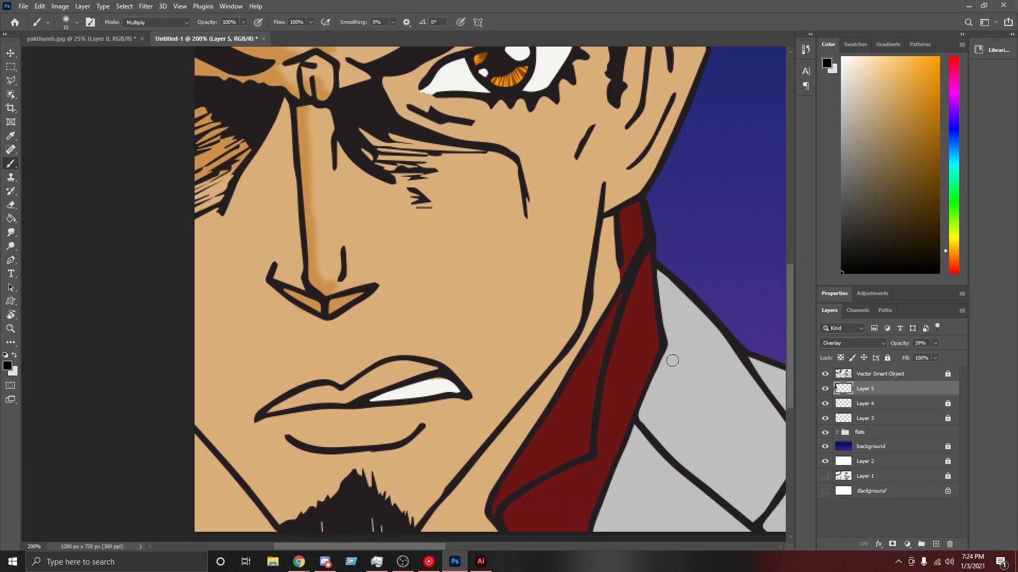
scroll(672, 360, "up", 4)
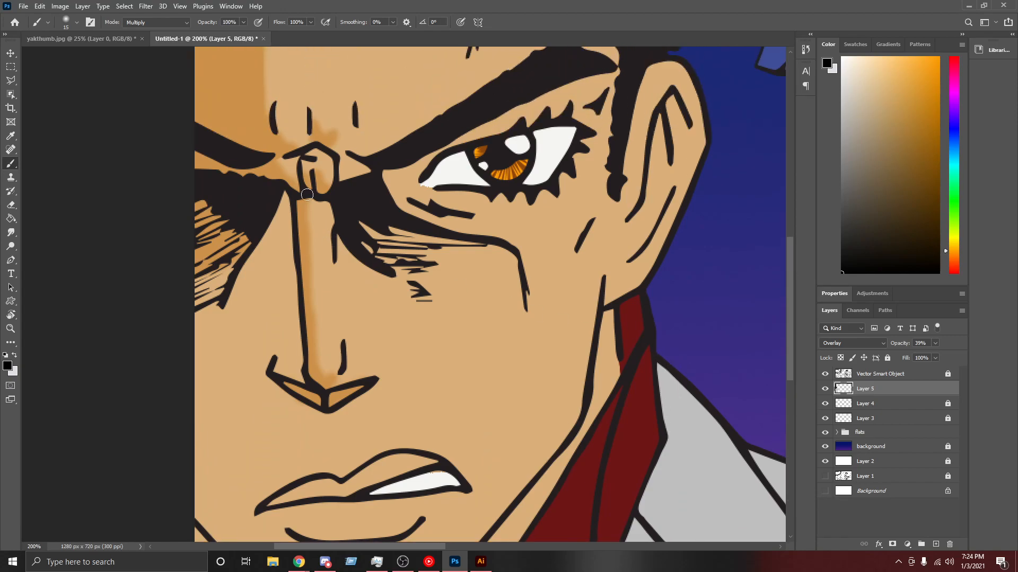
key("l")
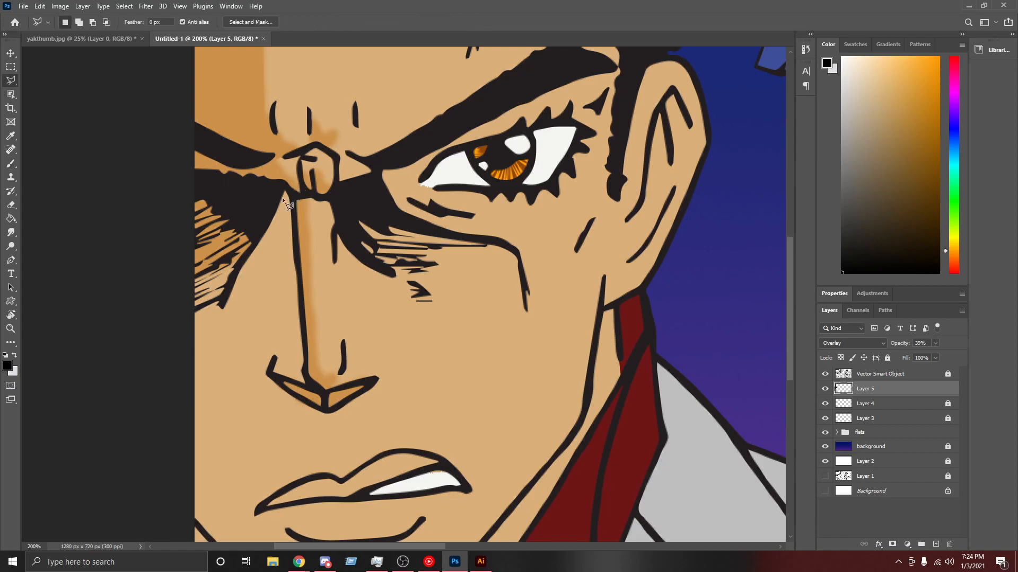
left_click(347, 245)
left_click(361, 255)
left_click(372, 242)
left_click(402, 248)
left_click(386, 240)
left_click(455, 237)
left_click(349, 205)
left_click(349, 246)
key("b")
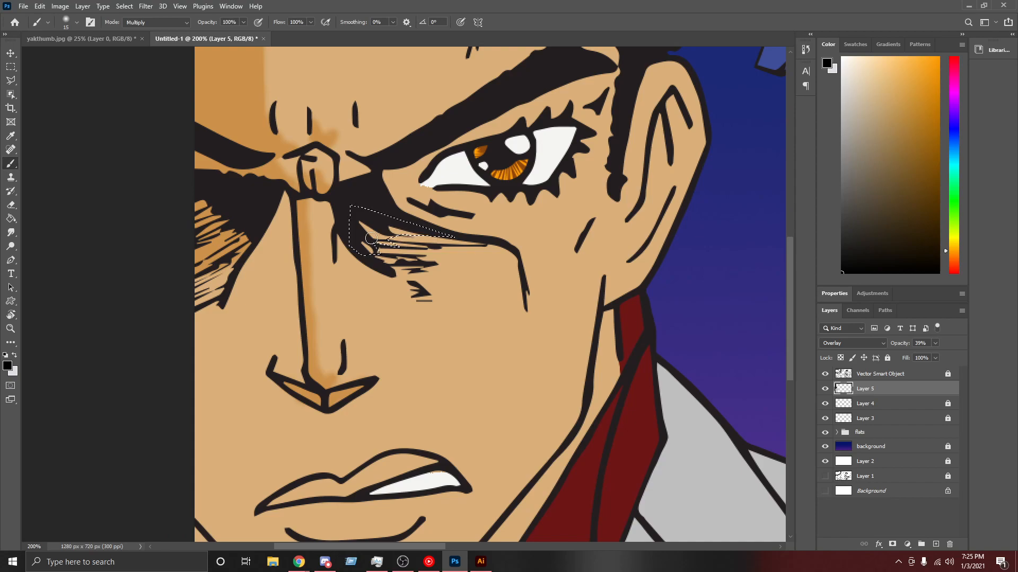
key("g")
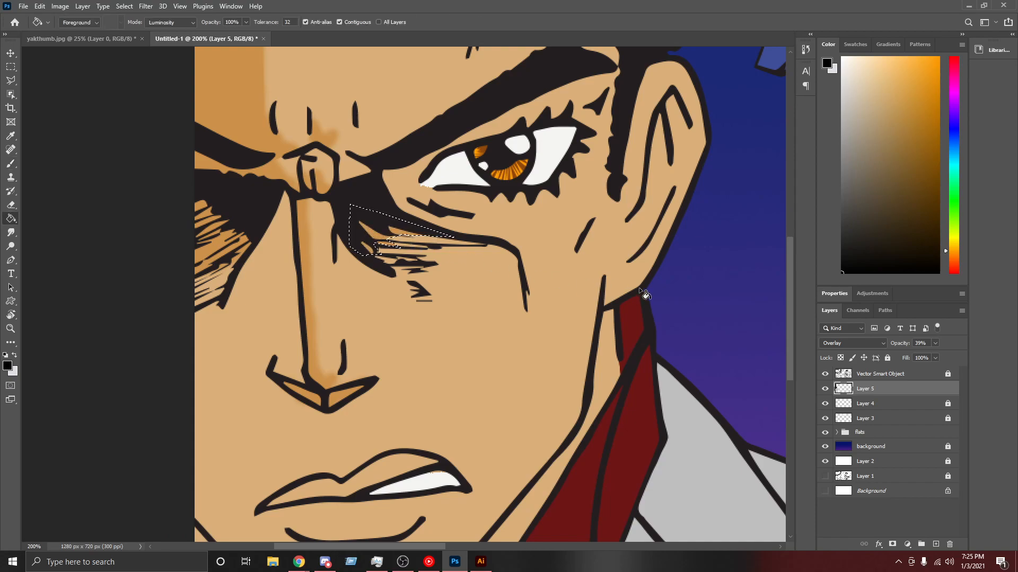
key("ctrl+d")
Step: Fill the upper eyelid between the open eye's lashes and eyebrow with black shadow, giving the outer corner a jagged hatched edge, and deselect
scroll(636, 289, "up", 3)
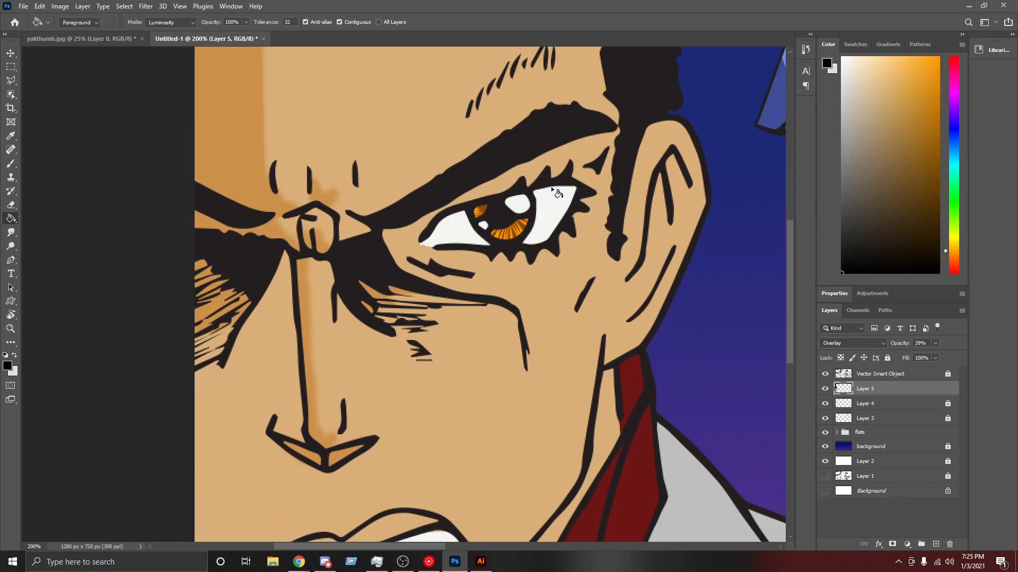
scroll(547, 189, "up", 1)
scroll(551, 192, "up", 1)
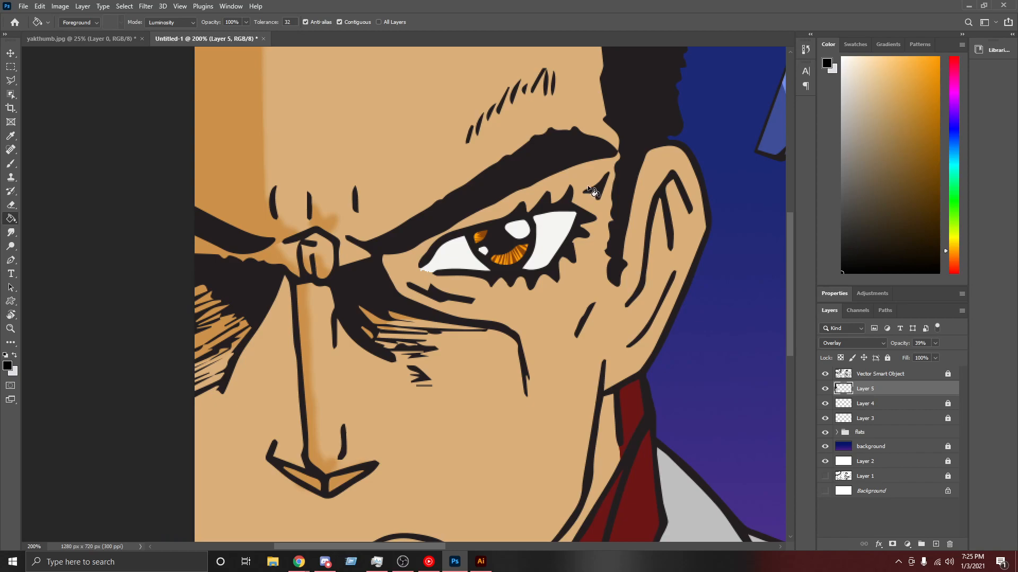
scroll(655, 229, "up", 1)
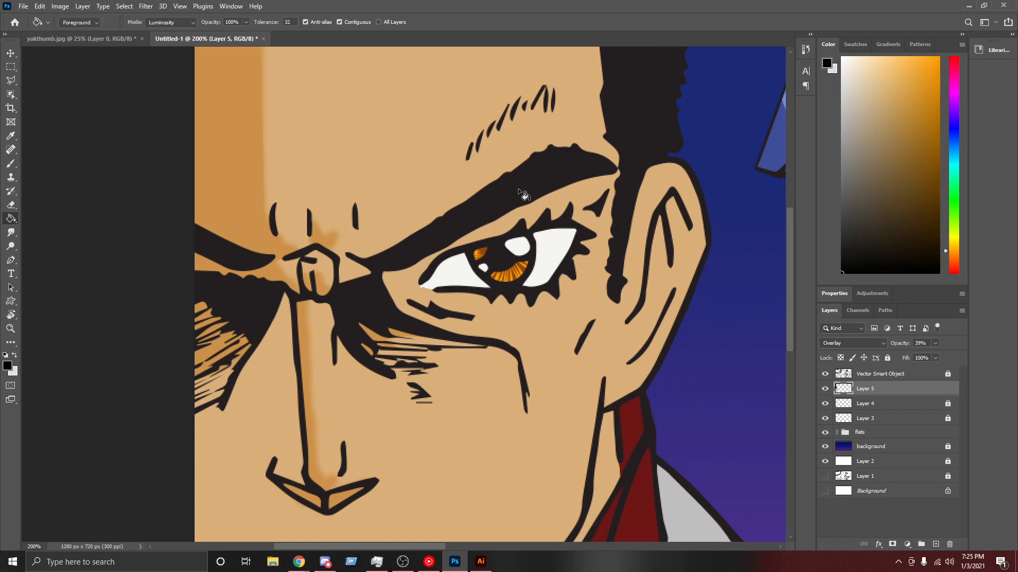
key("l")
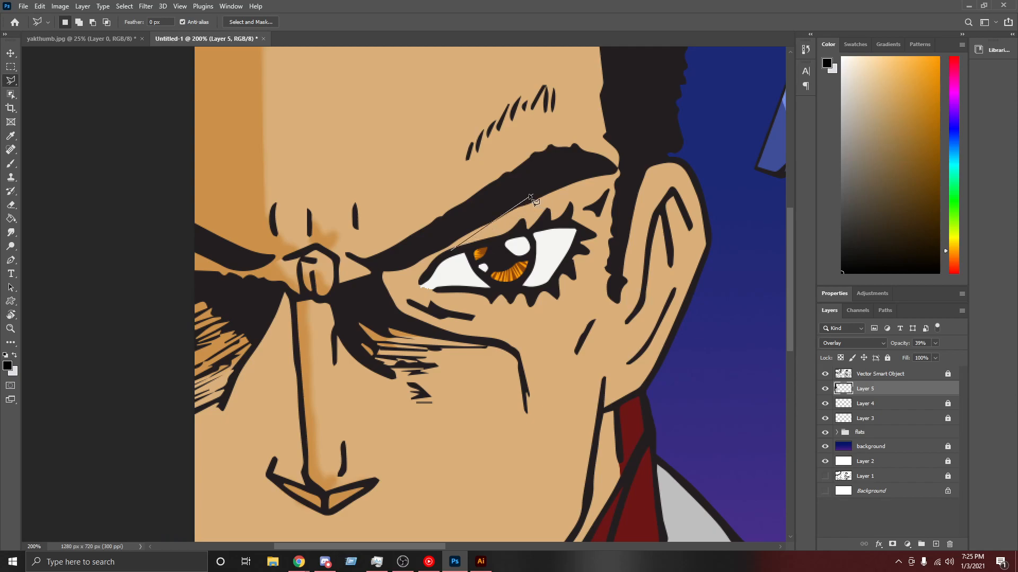
left_click(494, 211)
left_click(596, 173)
left_click(590, 189)
left_click(604, 182)
left_click(613, 183)
left_click(579, 209)
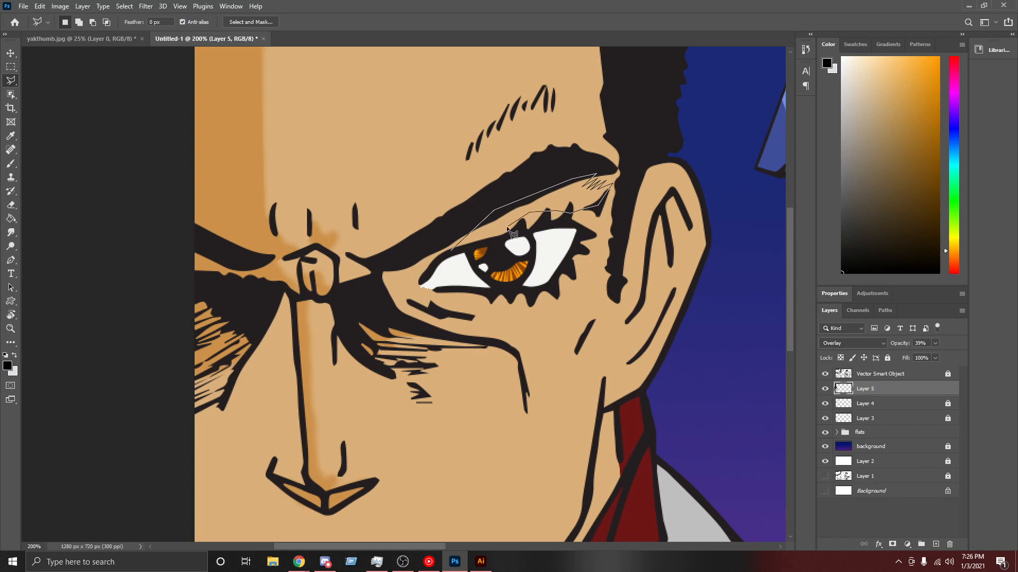
left_click(452, 253)
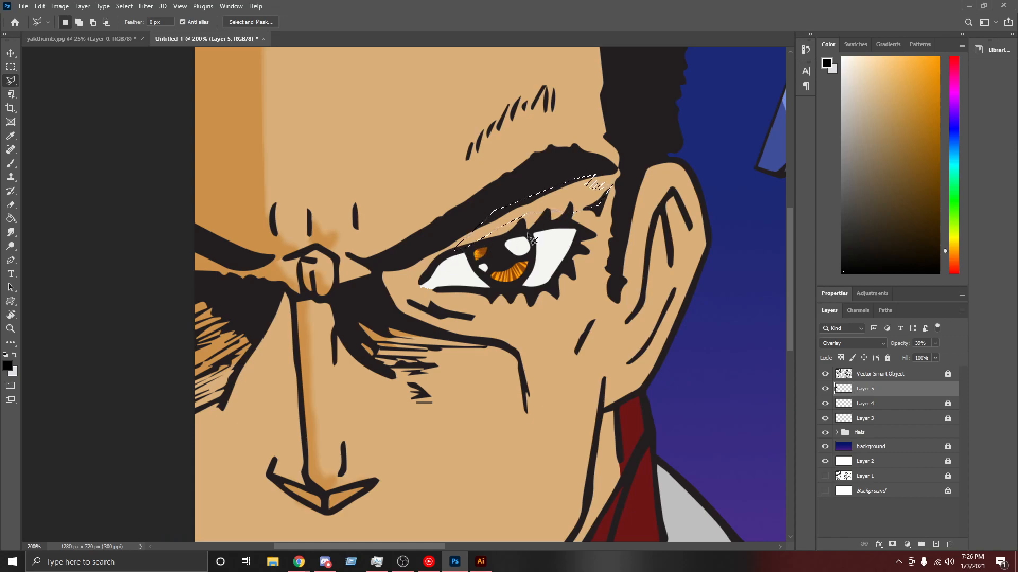
key("g")
left_click(514, 216)
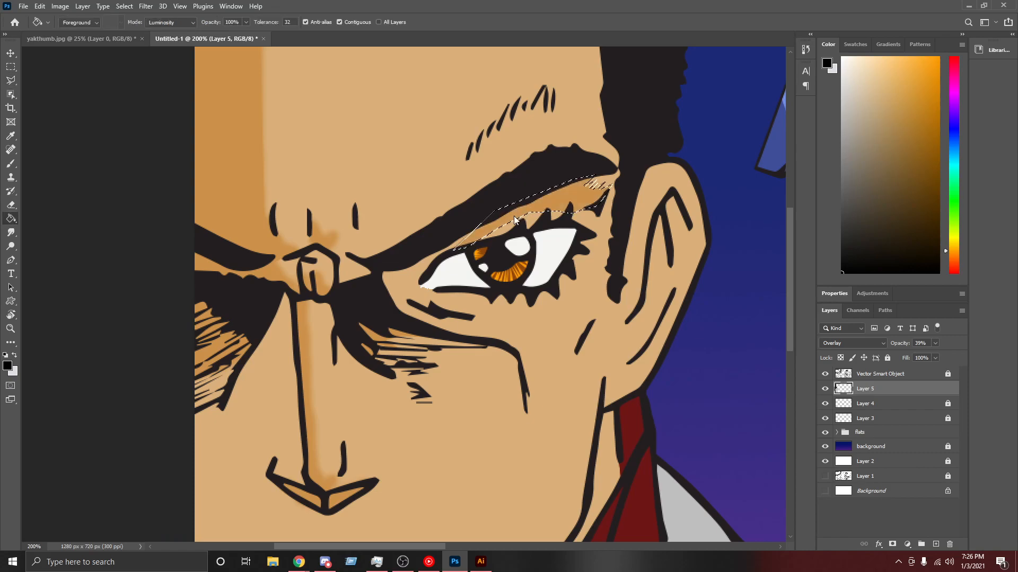
key("ctrl+d")
Step: Brush soft shadow along the lower edge of the upper eyelid shading, above the open eye's lashes
scroll(636, 260, "down", 2)
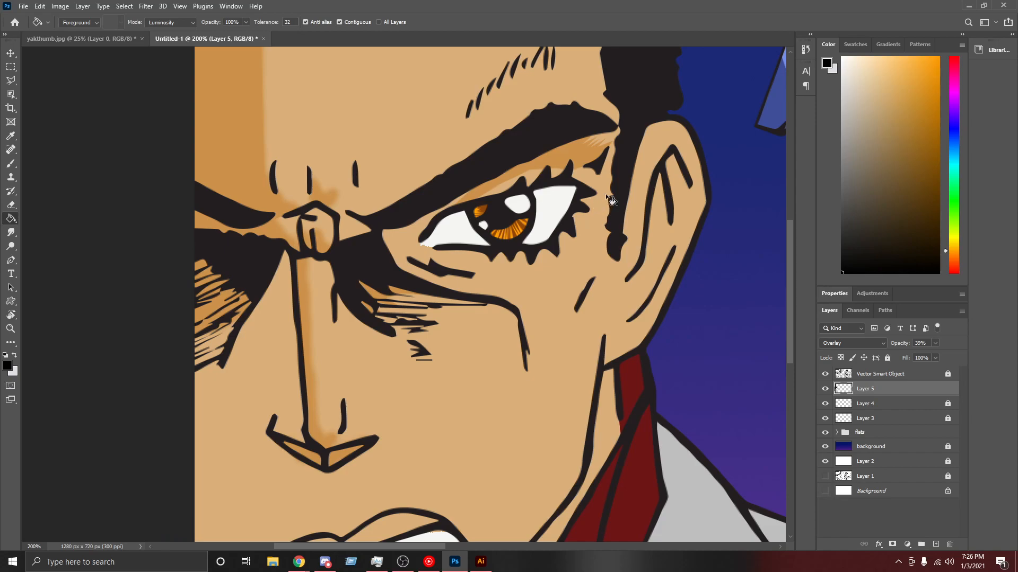
scroll(653, 164, "up", 1)
scroll(653, 163, "up", 1)
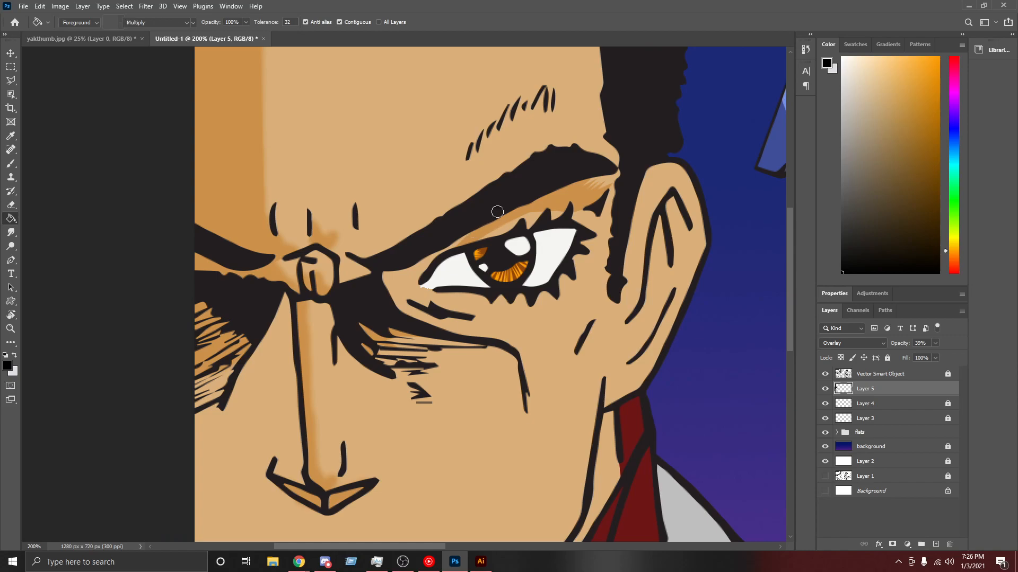
key("b")
mouse_move(469, 243)
left_mouse_down()
mouse_move(518, 227)
mouse_move(481, 238)
mouse_move(514, 216)
mouse_move(603, 204)
left_mouse_up()
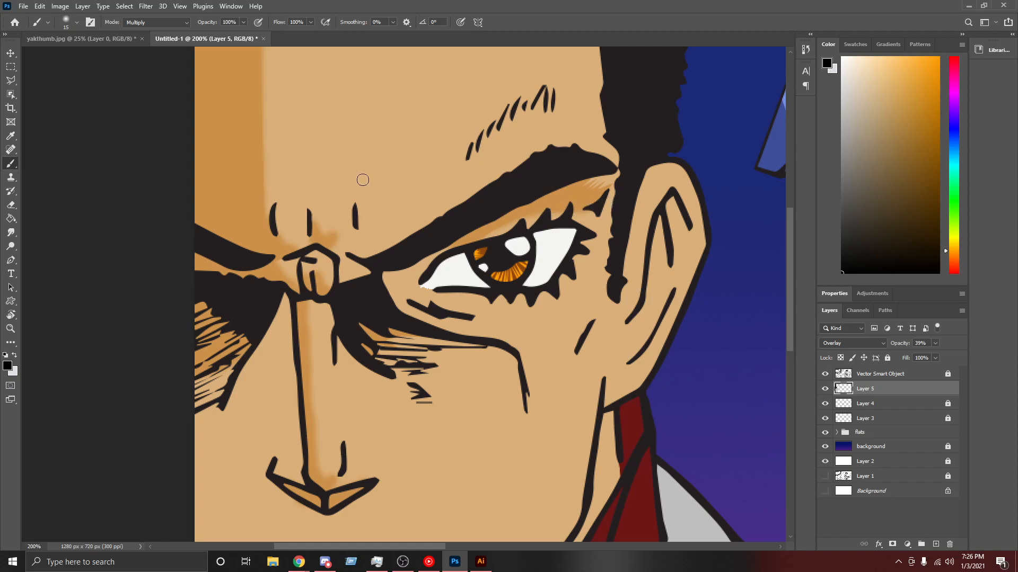
Step: Look over the large man's face from chin to hairline to check the shading and find areas still unshaded
scroll(465, 205, "down", 5)
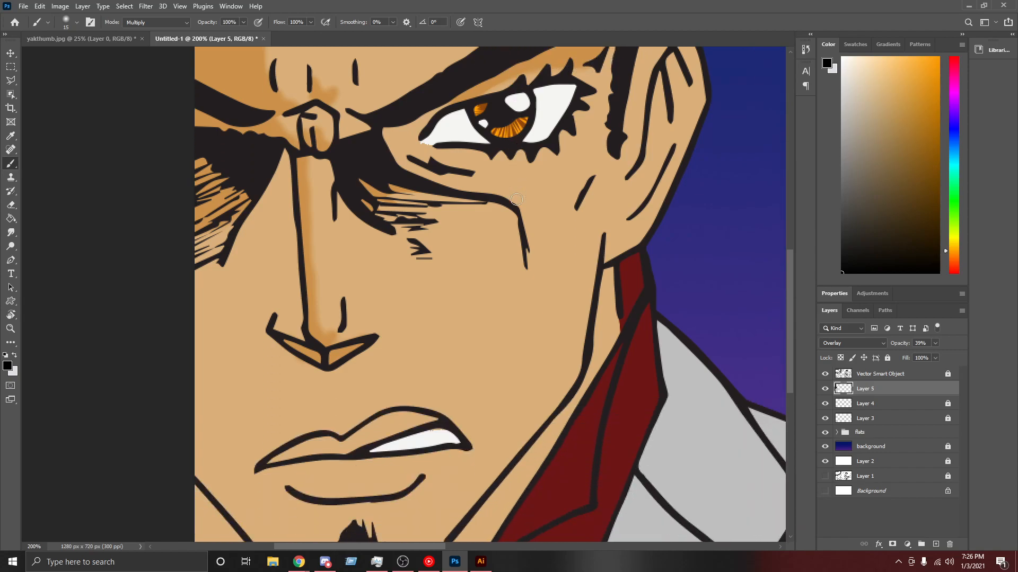
scroll(517, 199, "down", 2)
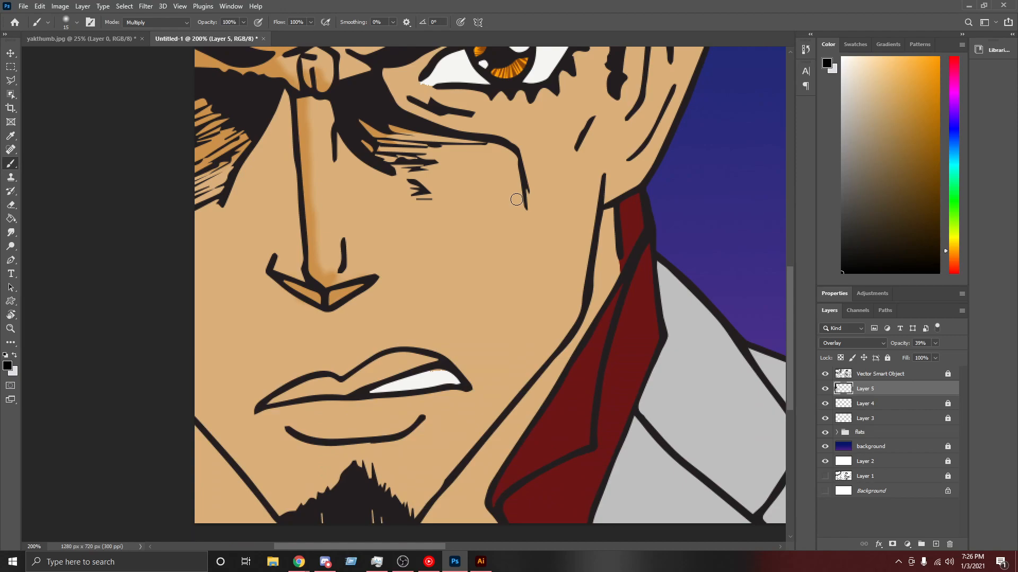
scroll(517, 199, "down", 2)
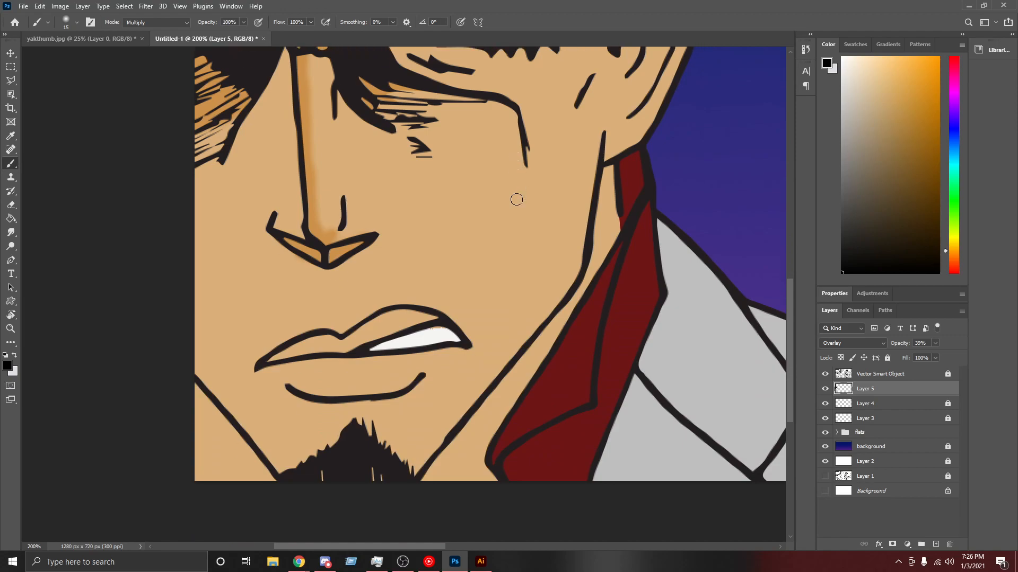
scroll(517, 199, "down", 2)
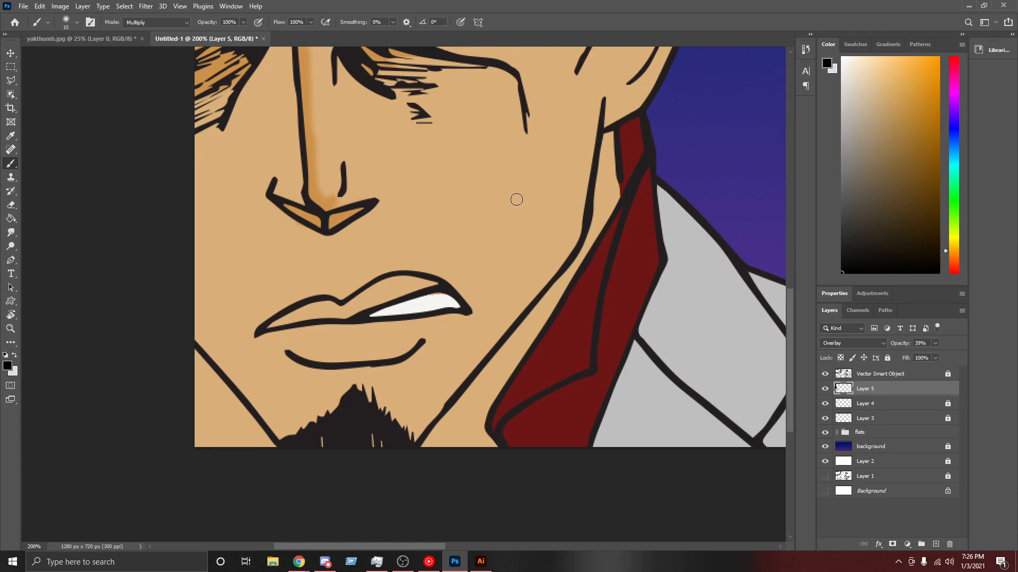
scroll(516, 199, "down", 1)
scroll(516, 199, "up", 5)
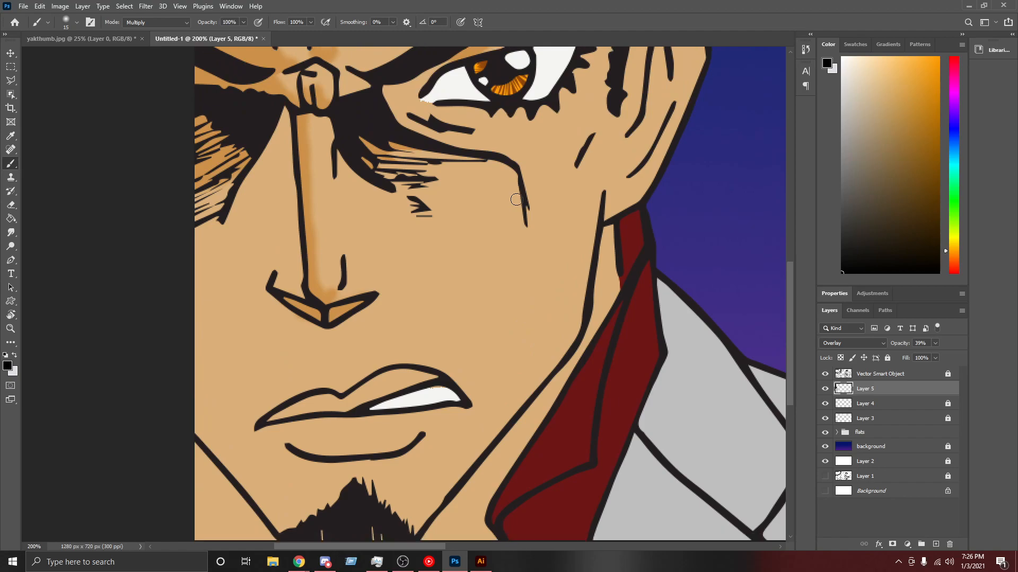
scroll(516, 199, "down", 2)
scroll(517, 199, "up", 10)
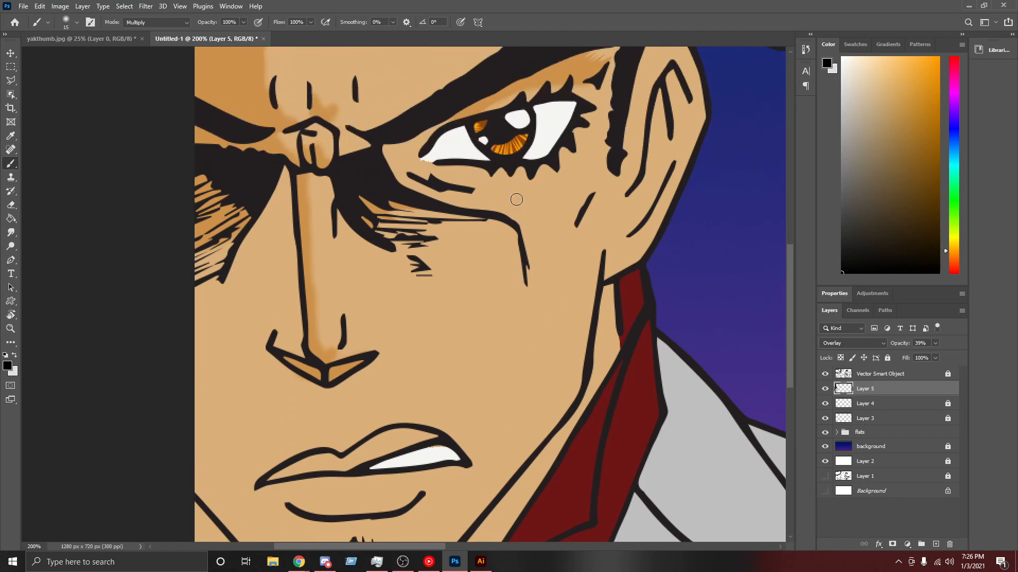
scroll(517, 199, "up", 2)
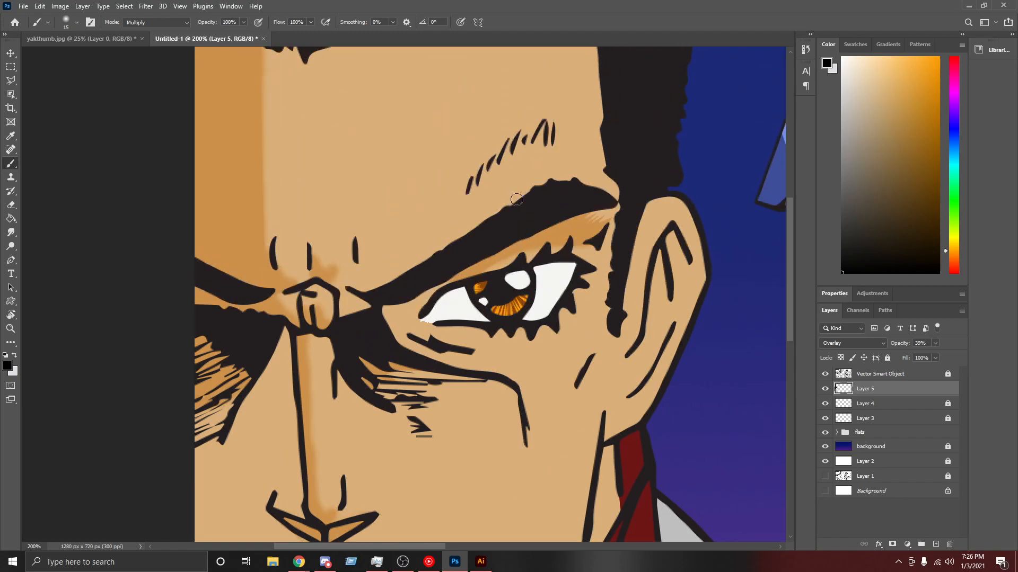
scroll(516, 199, "up", 4)
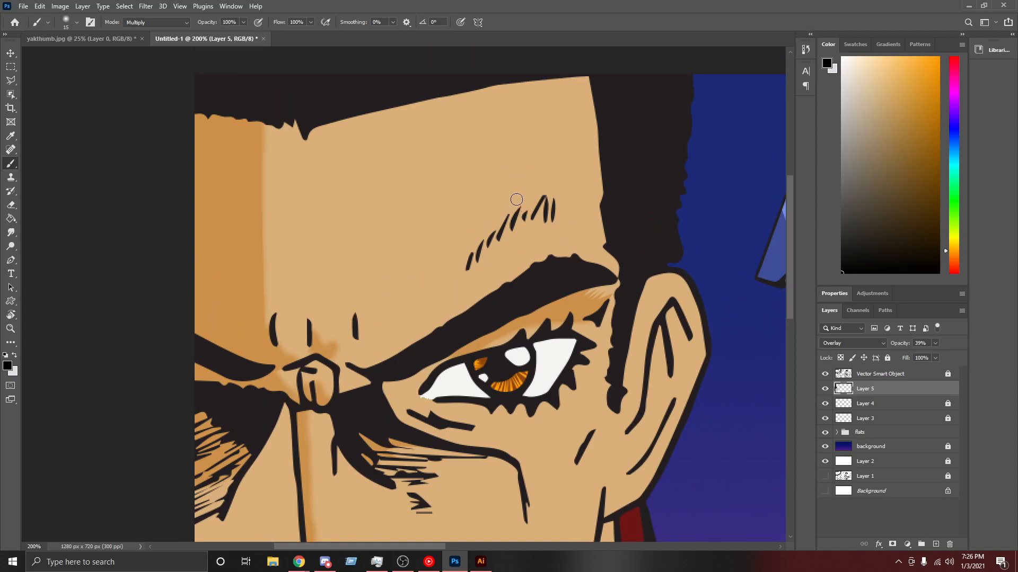
scroll(516, 199, "down", 5)
Step: Fill a polygonal selection around the inner folds of the large man's ear with black shadow, and deselect
left_click_drag(390, 545, 435, 544)
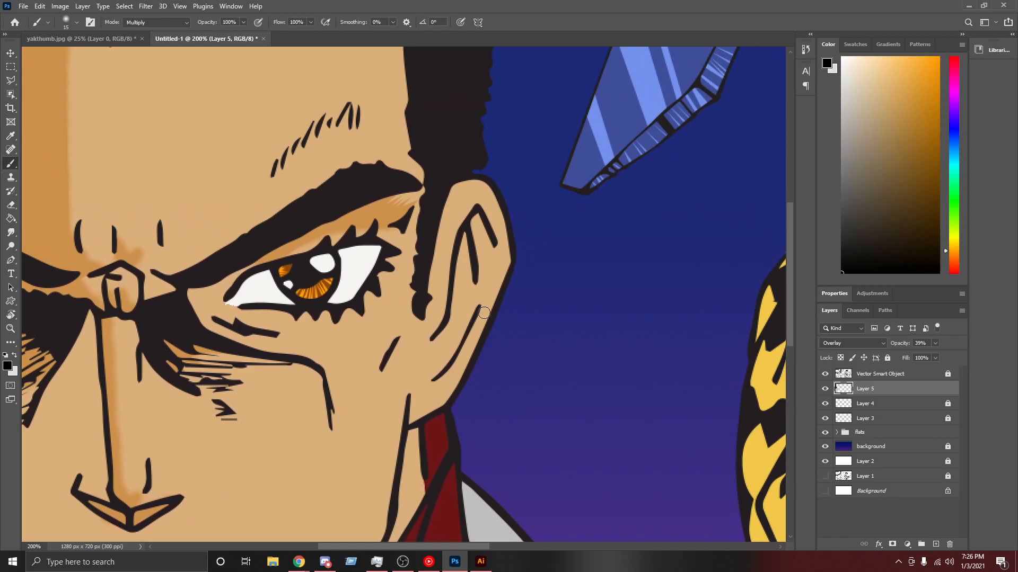
scroll(484, 313, "down", 1)
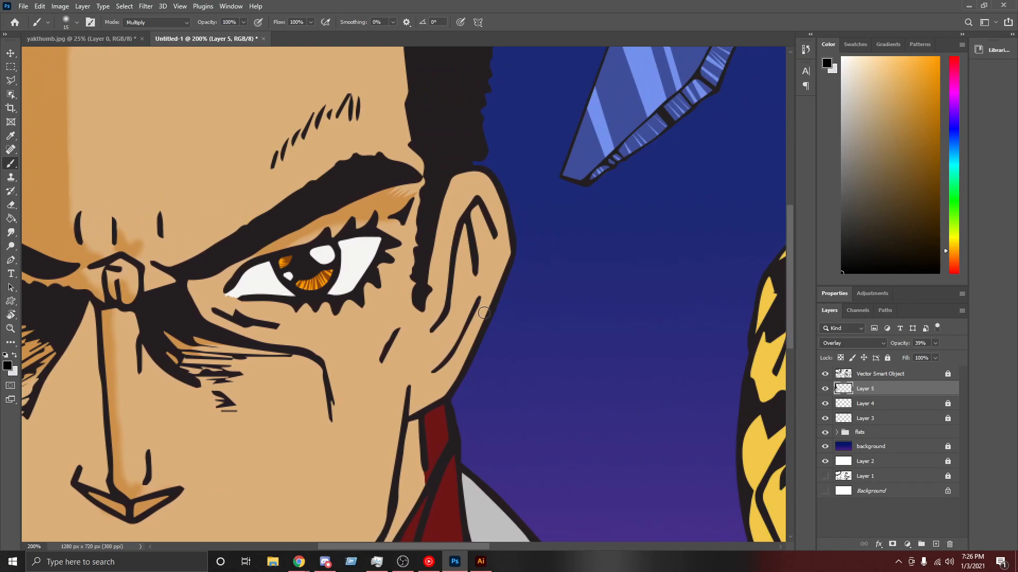
scroll(484, 312, "down", 3)
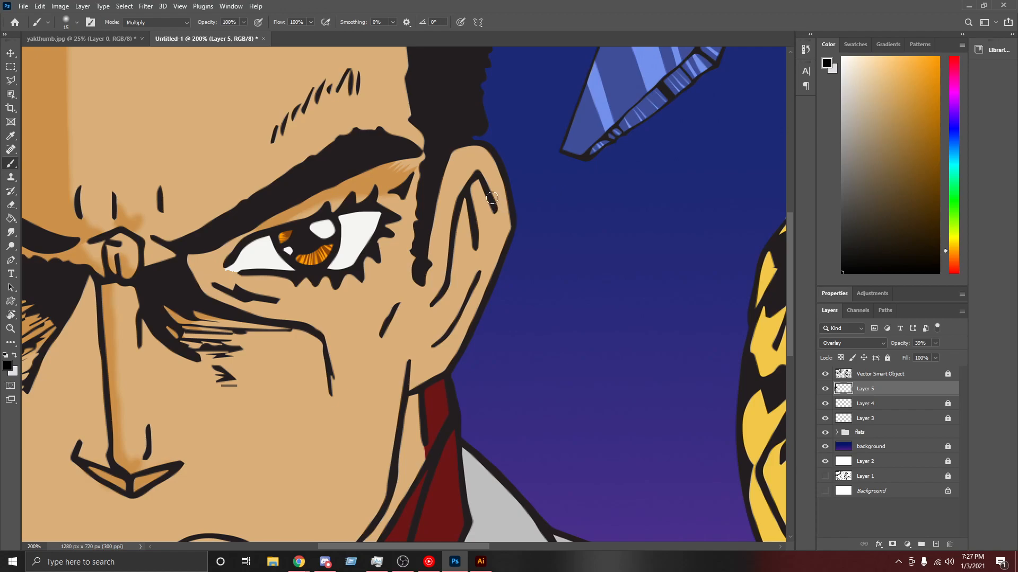
key("l")
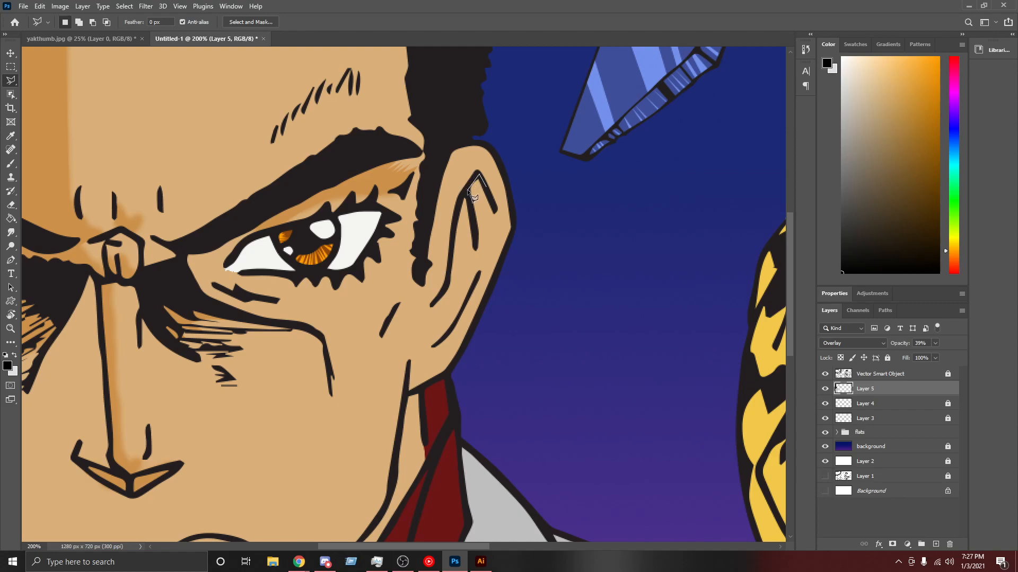
left_click(468, 190)
left_click(472, 268)
left_click(455, 218)
left_click(447, 329)
left_click(429, 347)
left_click(478, 273)
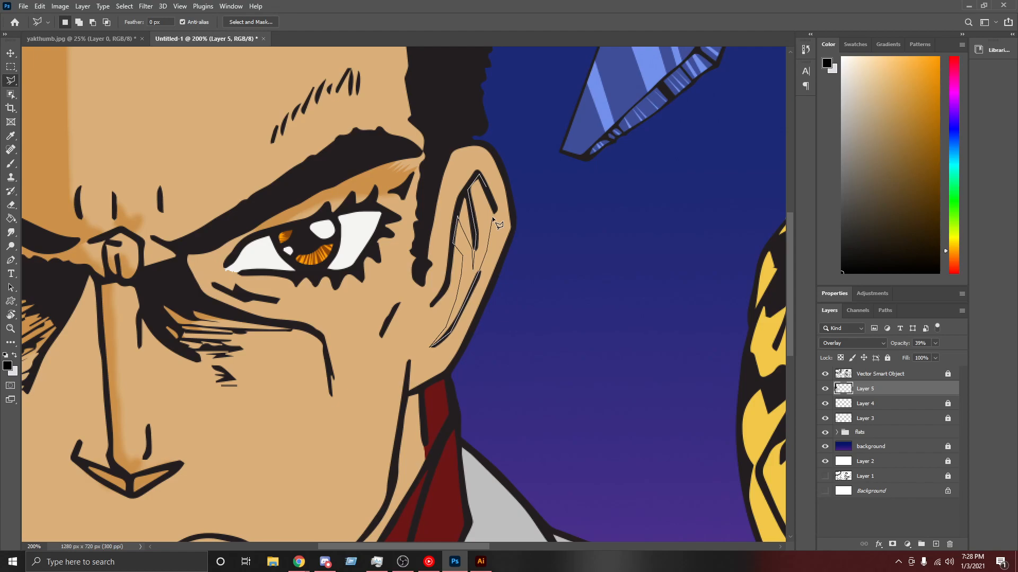
left_click(492, 195)
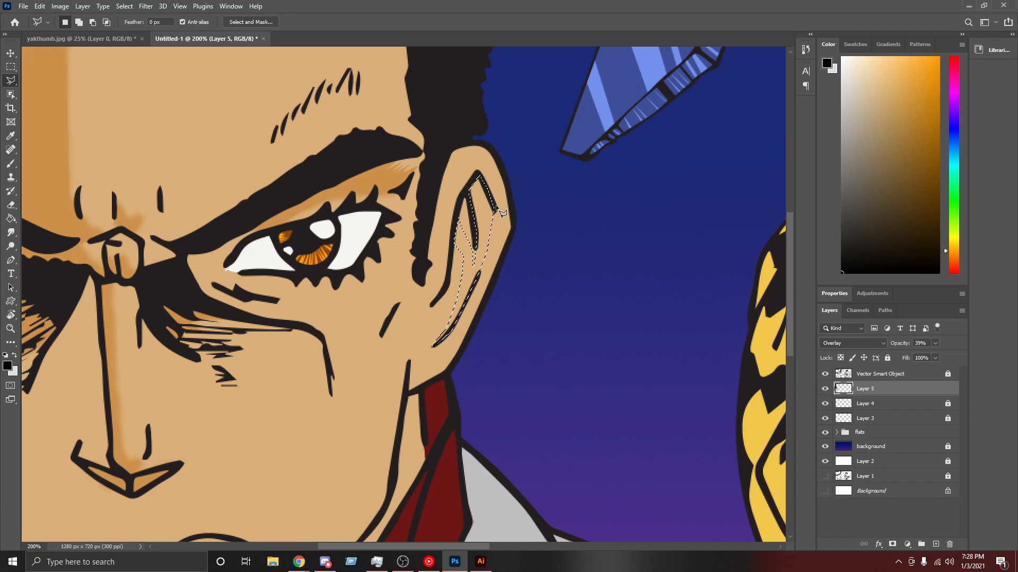
key("b")
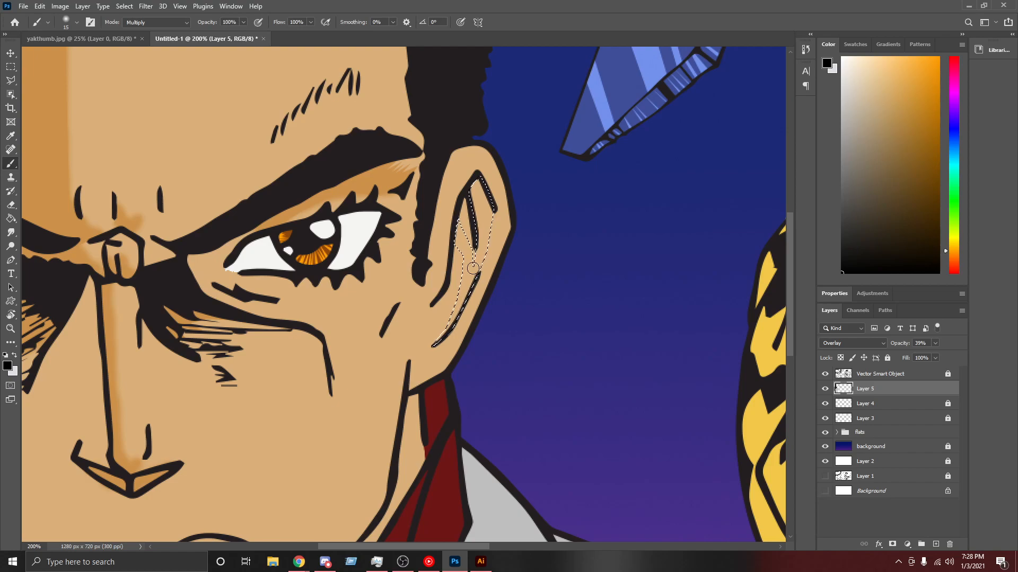
key("g")
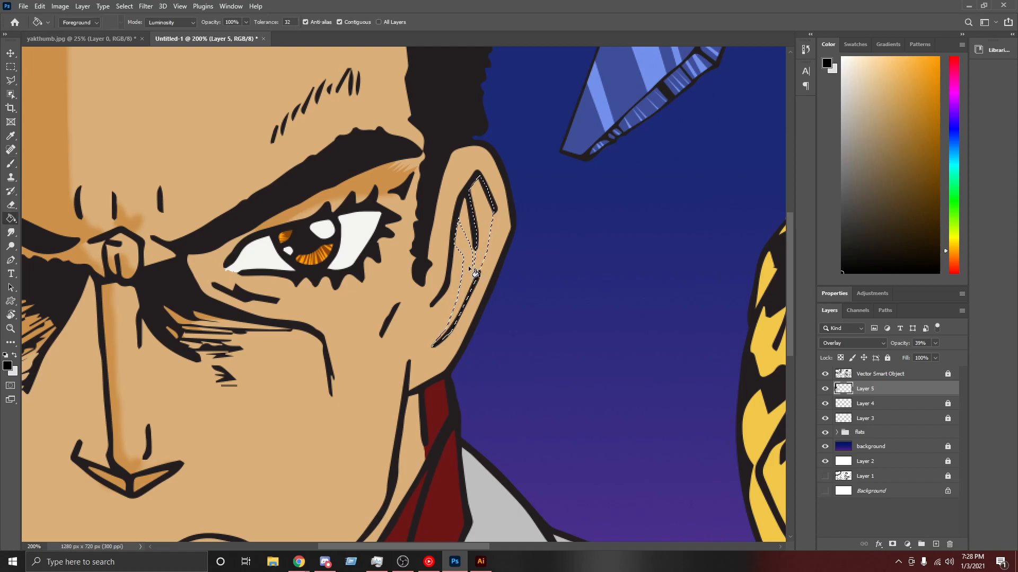
left_click(474, 272)
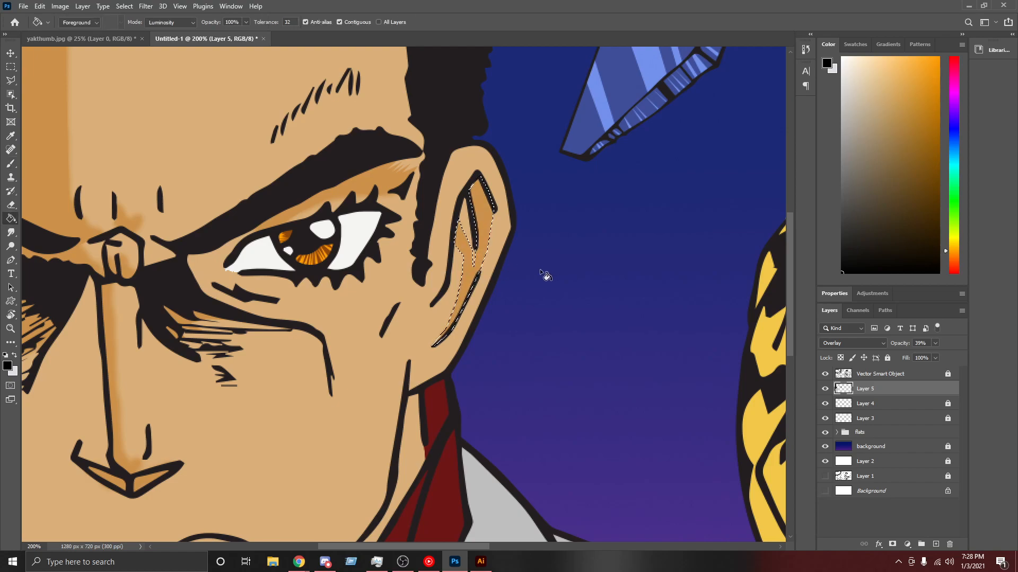
key("ctrl+d")
Step: Soften the inner ear shadow's edges with brush strokes along both sides, erasing the excess along the lower fold line
key("b")
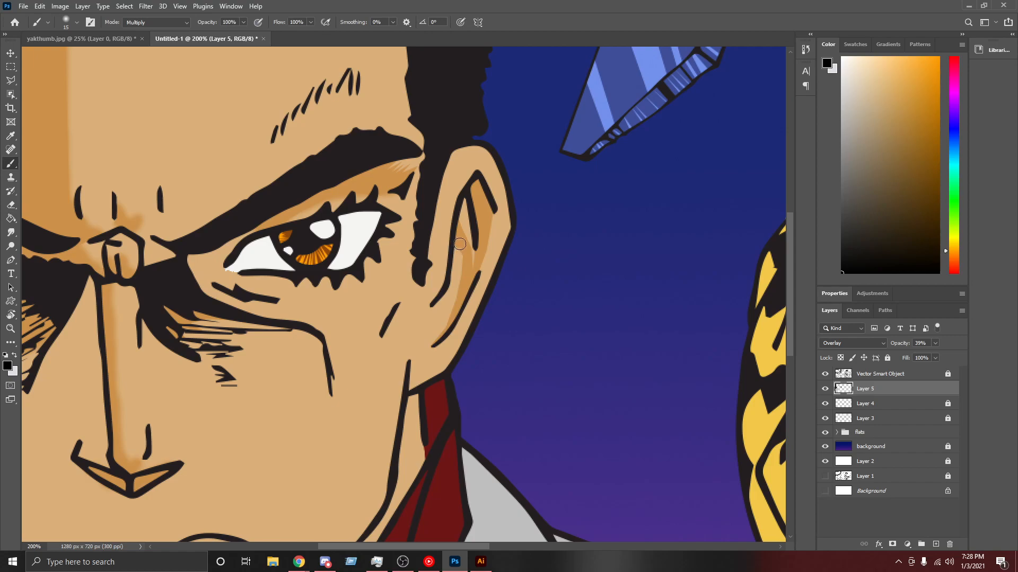
left_click_drag(461, 292, 439, 334)
key("e")
left_click_drag(466, 310, 430, 352)
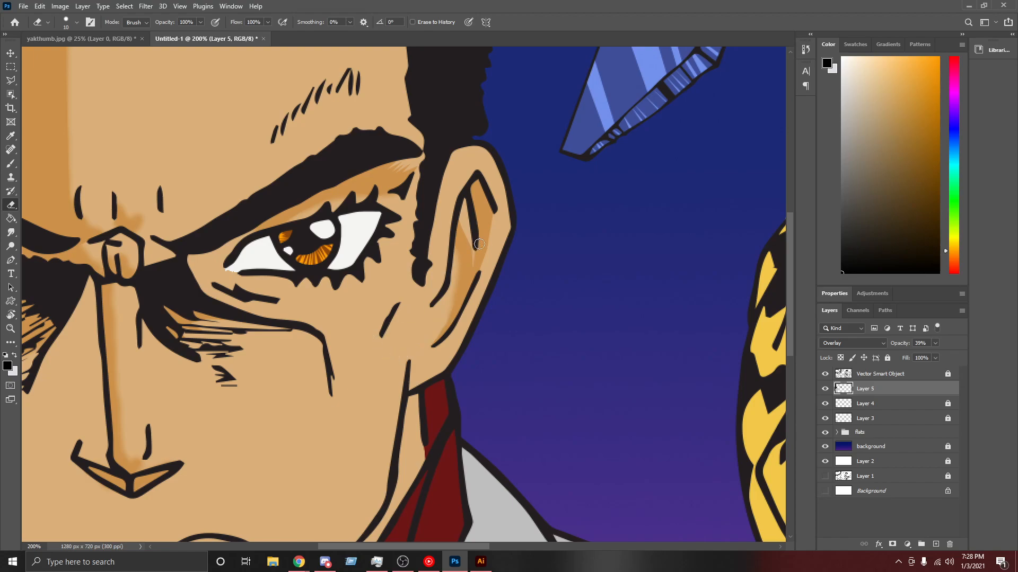
key("b")
left_click_drag(490, 211, 481, 266)
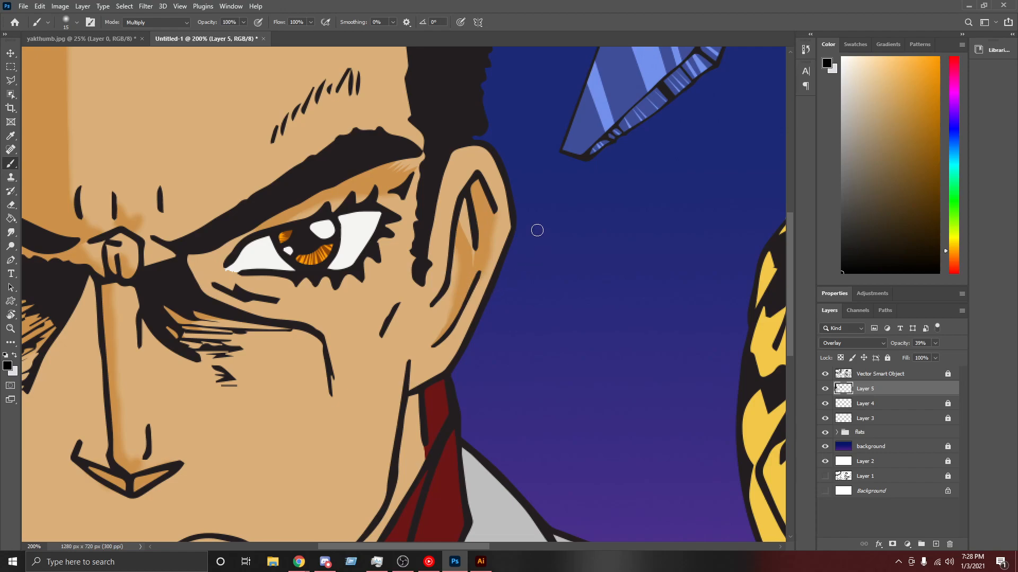
Step: Fill a polygonal selection around the large man's upper lip, above the teeth, with black shadow, and deselect
scroll(586, 213, "up", 1)
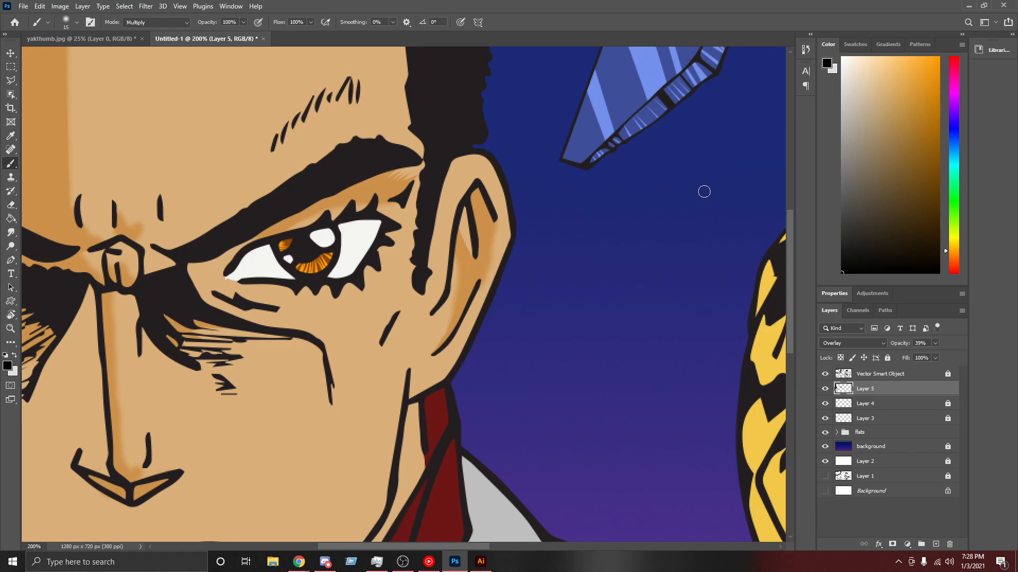
key("ctrl+minus")
key("ctrl+minus")
key("ctrl+plus")
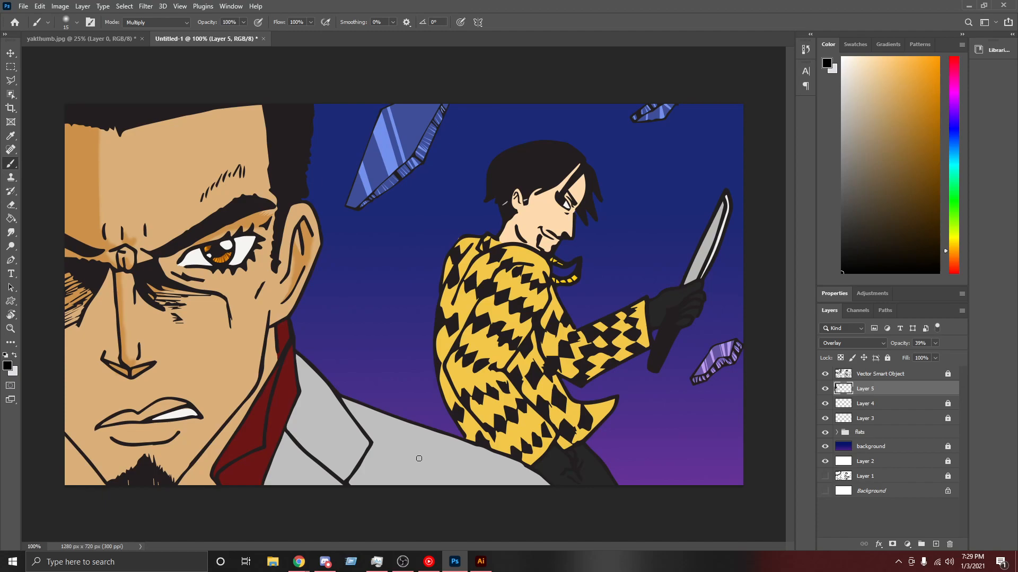
key("ctrl+plus")
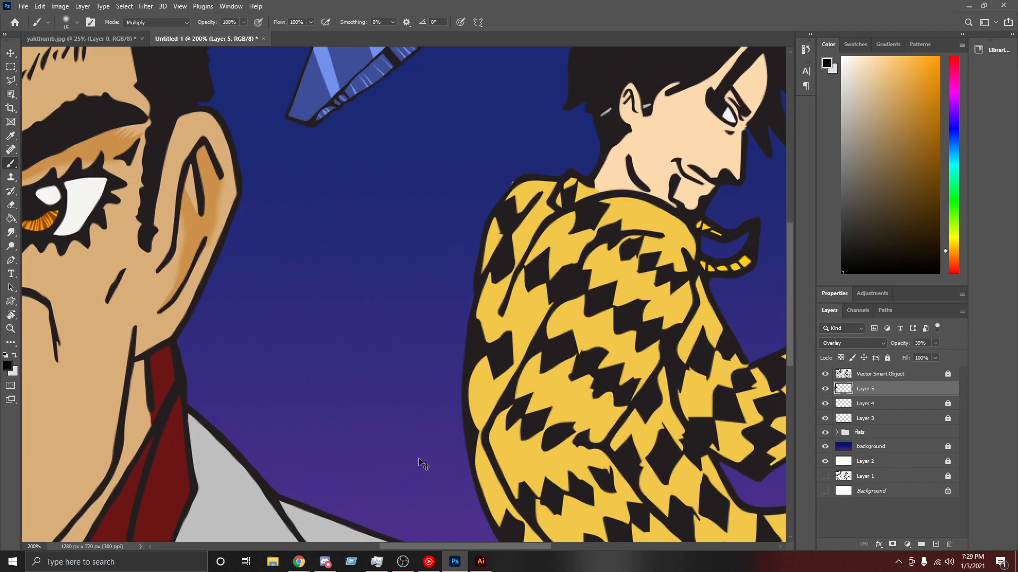
left_click_drag(513, 548, 396, 540)
scroll(438, 427, "down", 2)
scroll(438, 427, "down", 2)
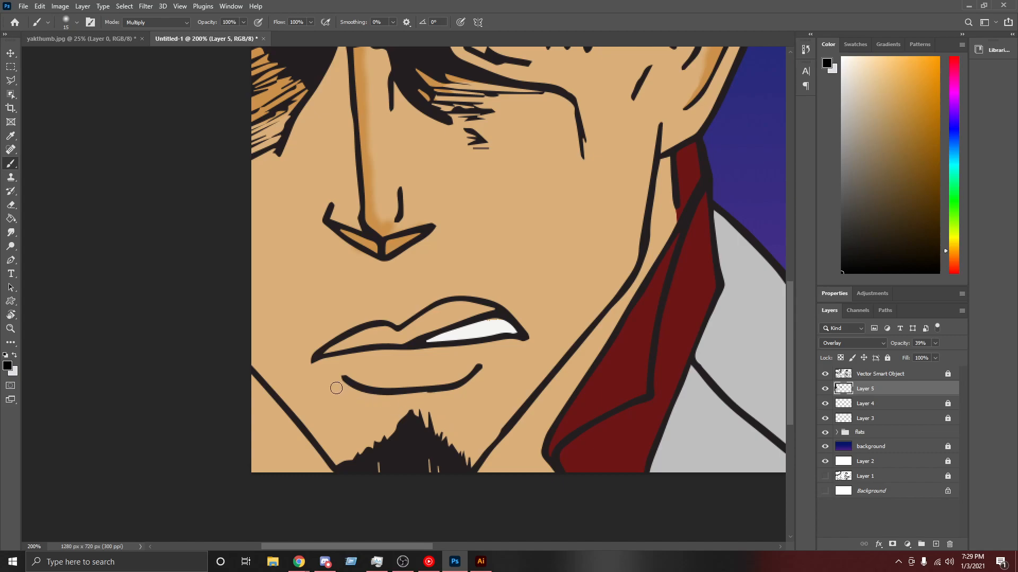
key("l")
left_click(312, 364)
left_click(377, 323)
left_click(397, 328)
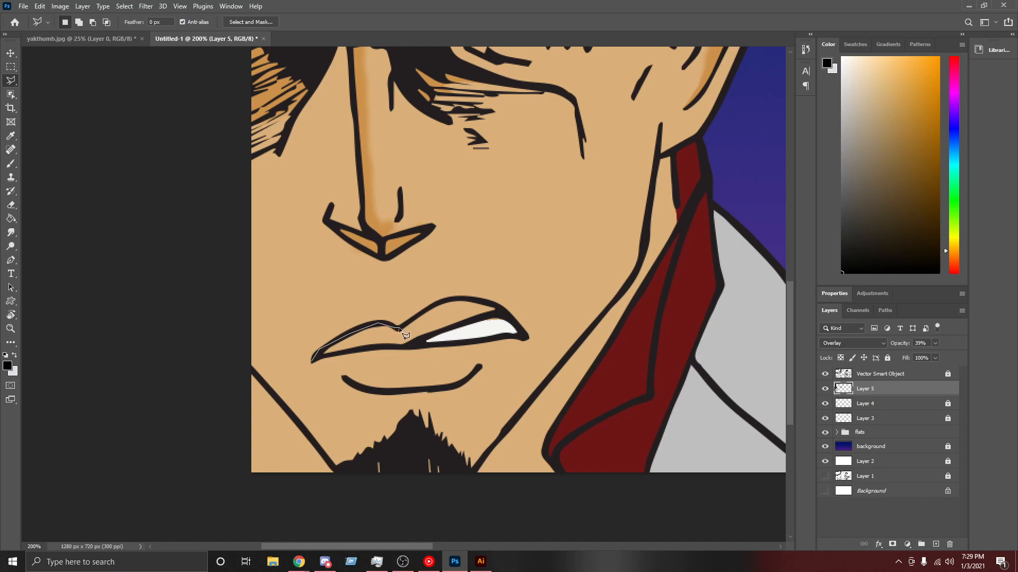
left_click(456, 298)
left_click(480, 301)
left_click(497, 309)
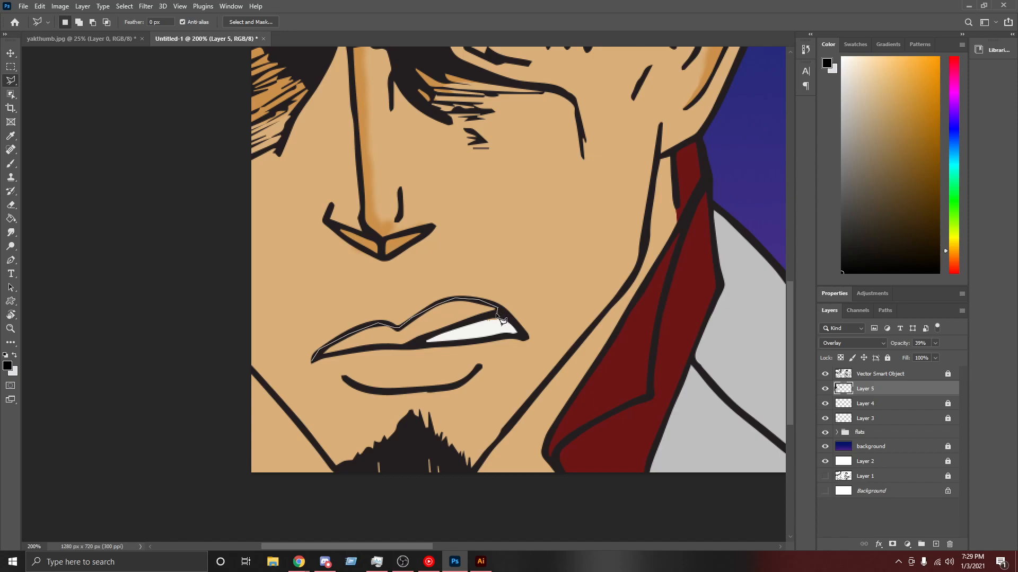
left_click(401, 347)
left_click(382, 347)
left_click(312, 361)
key("g")
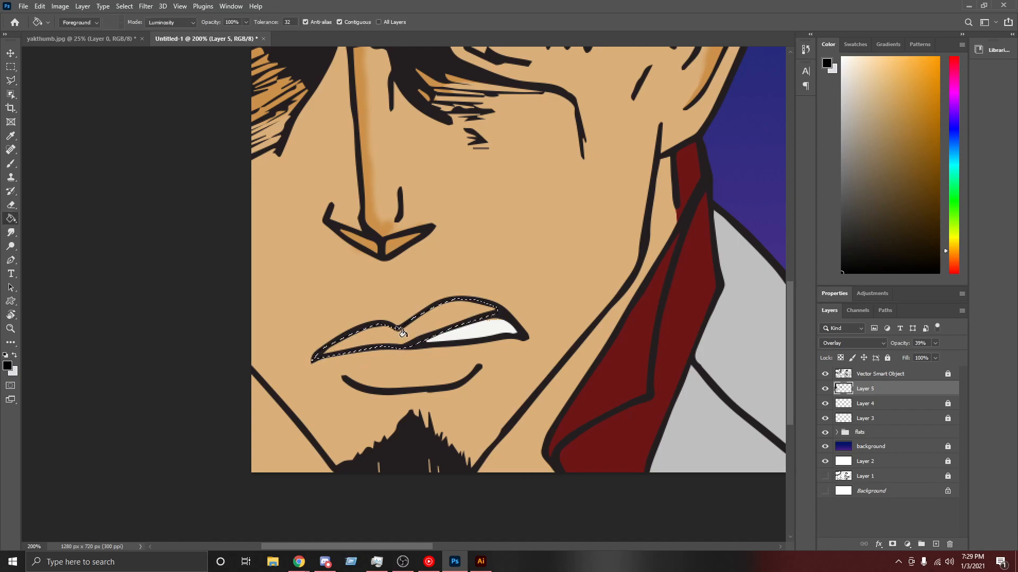
left_click(408, 336)
key("ctrl+d")
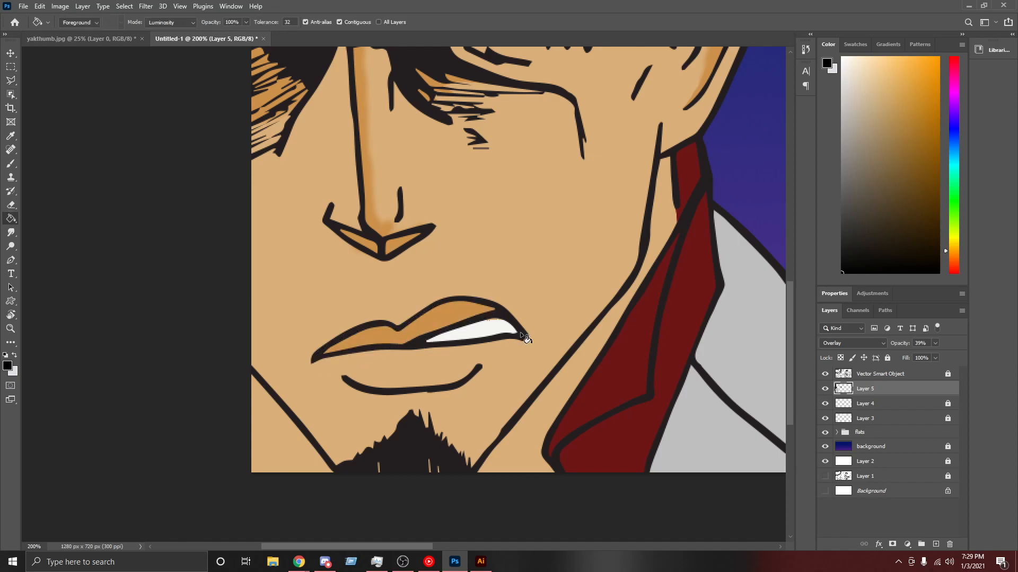
Step: Fill a curved selection between the lower lip line and the goatee with black shadow, deselect, and brush its edges softer
scroll(521, 334, "down", 1)
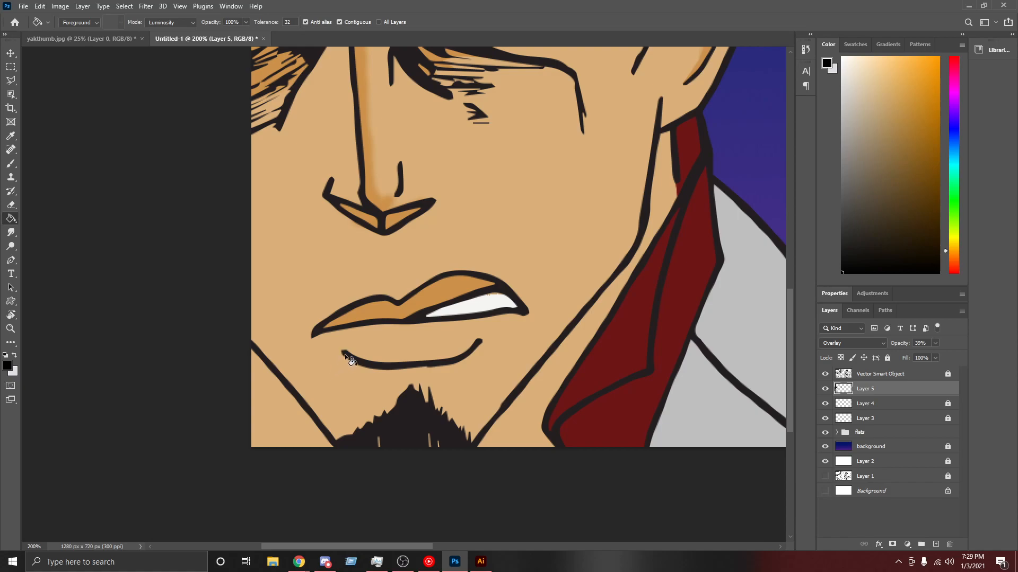
key("l")
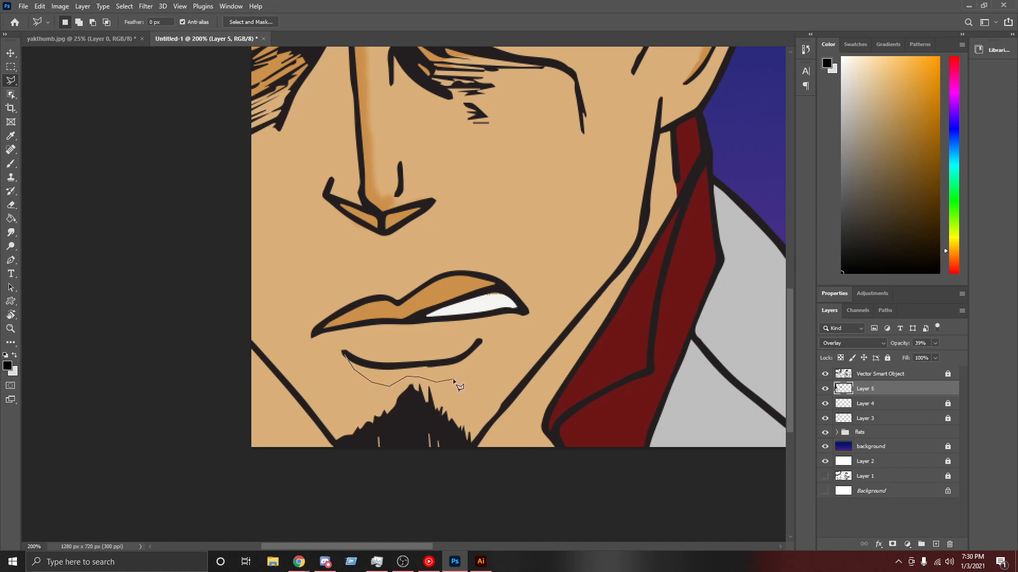
left_click(479, 344)
left_click(457, 359)
left_click(425, 365)
left_click(389, 366)
left_click(369, 365)
left_click(349, 362)
key("b")
key("g")
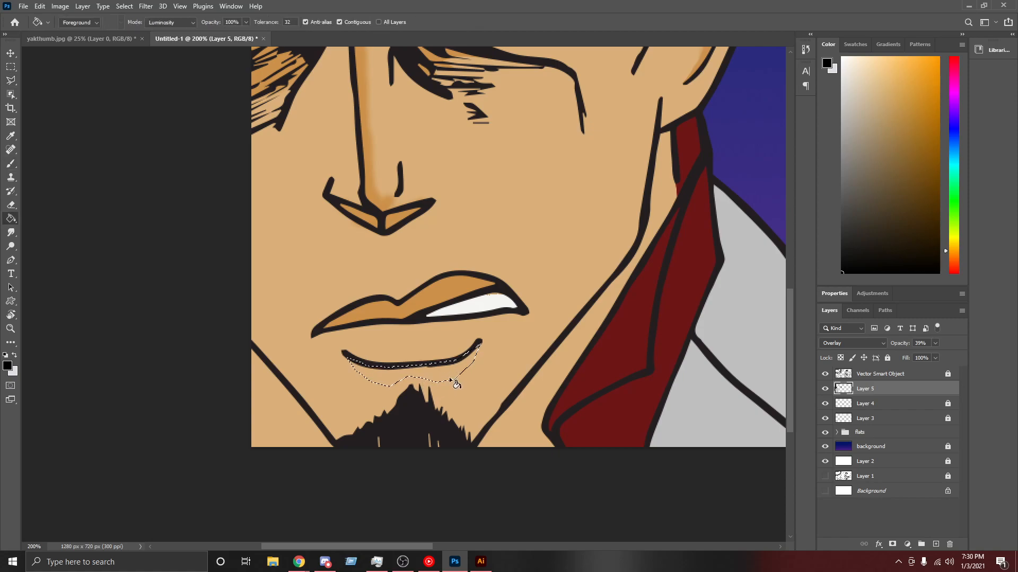
left_click(448, 377)
key("ctrl+d")
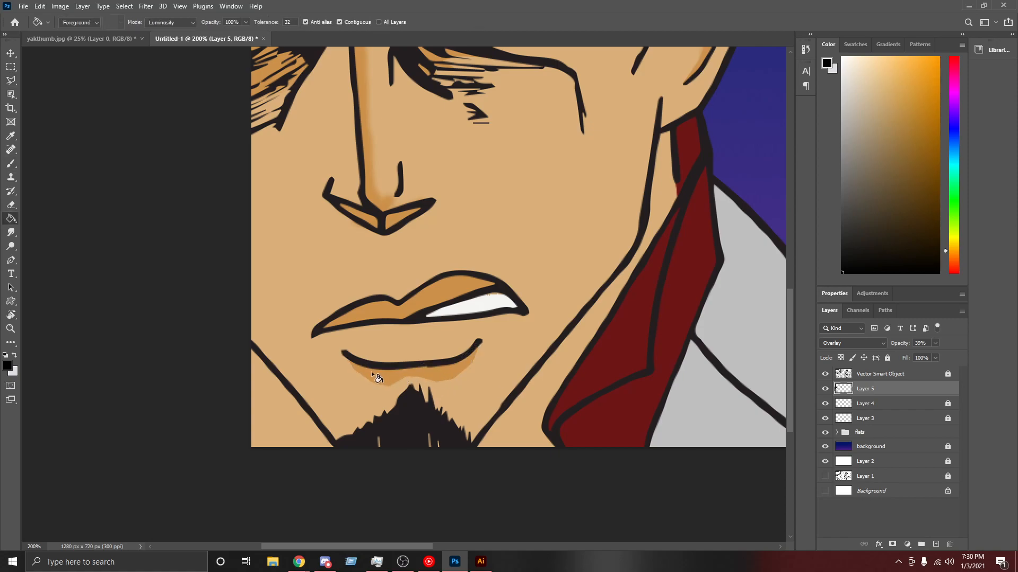
key("b")
mouse_move(349, 361)
left_mouse_down()
mouse_move(381, 384)
mouse_move(432, 381)
mouse_move(460, 374)
mouse_move(472, 352)
left_mouse_up()
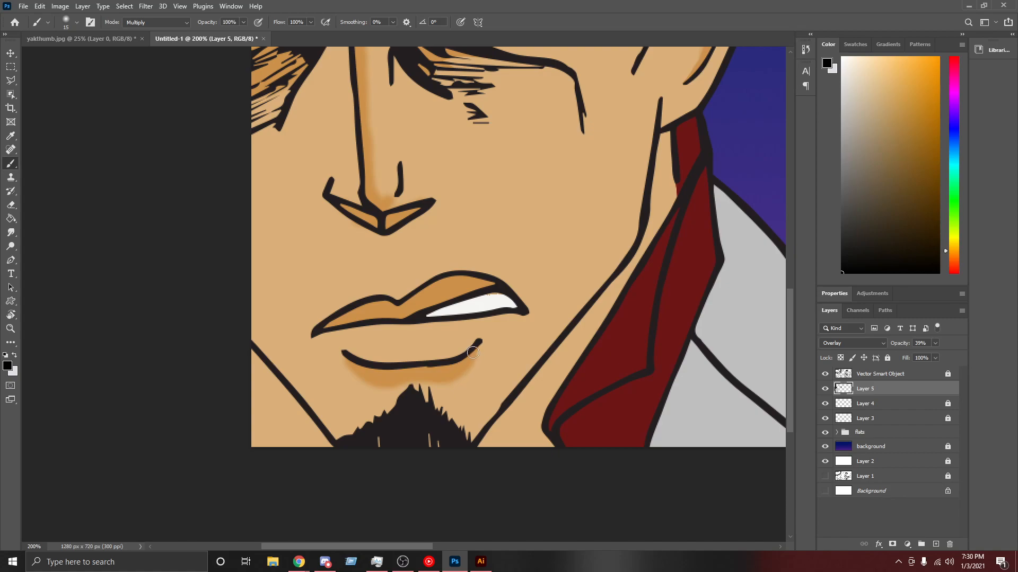
Step: Look over the mouth, chin and whole illustration, and hide Layer 5 to compare the face without its shading
scroll(518, 357, "down", 2)
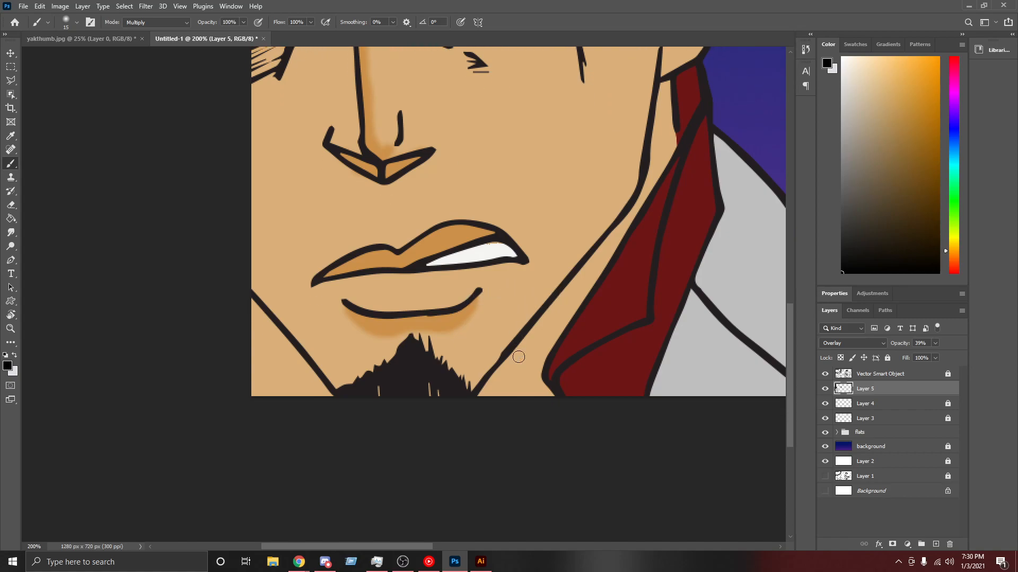
scroll(518, 357, "down", 1)
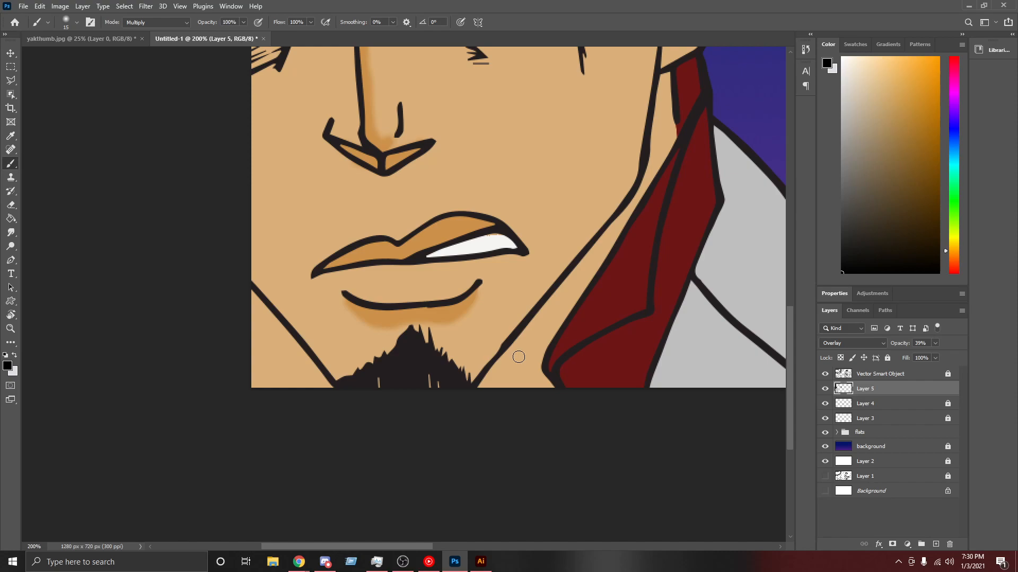
scroll(518, 356, "down", 1)
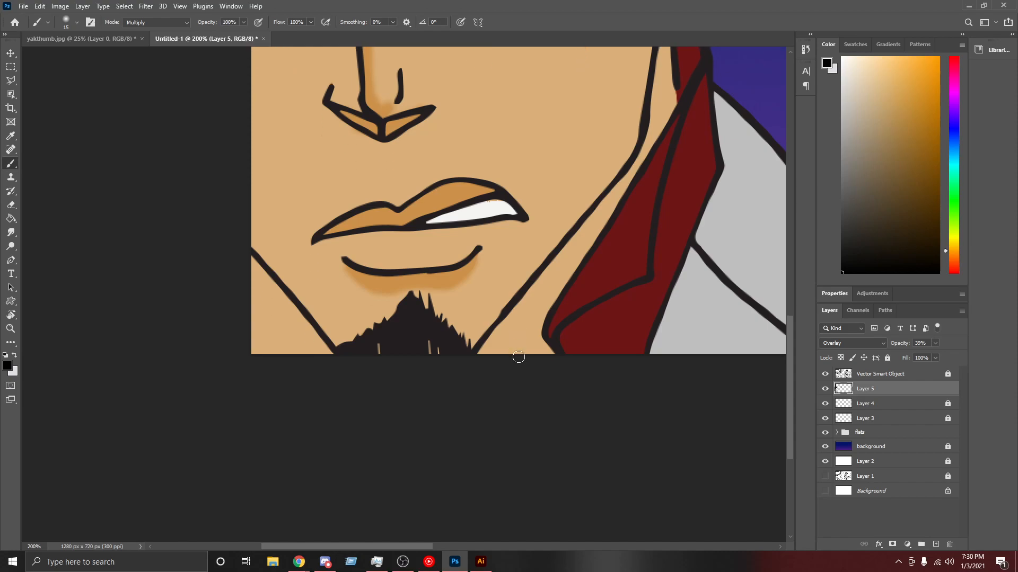
scroll(518, 357, "up", 3)
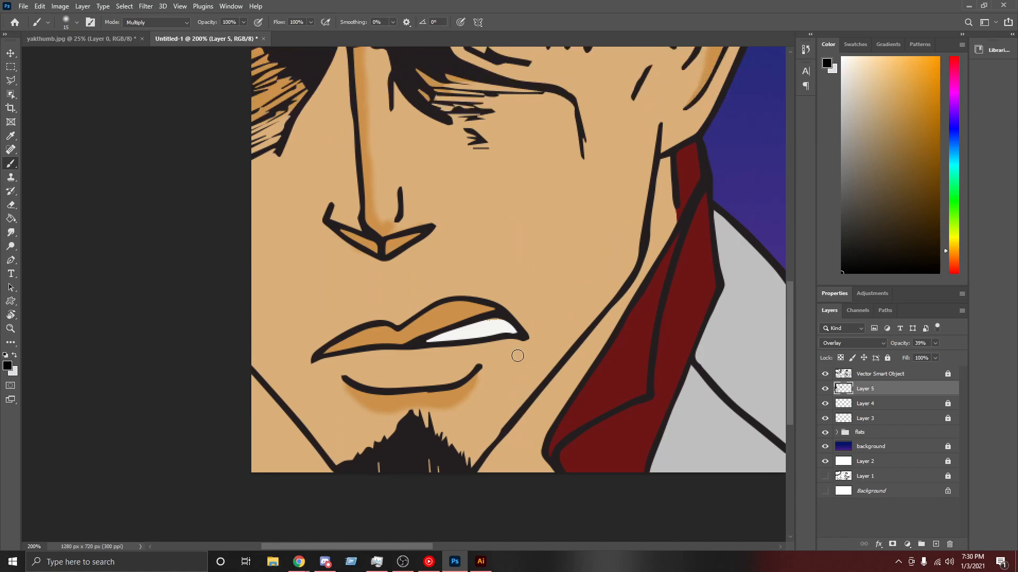
key("ctrl+minus")
key("ctrl+minus")
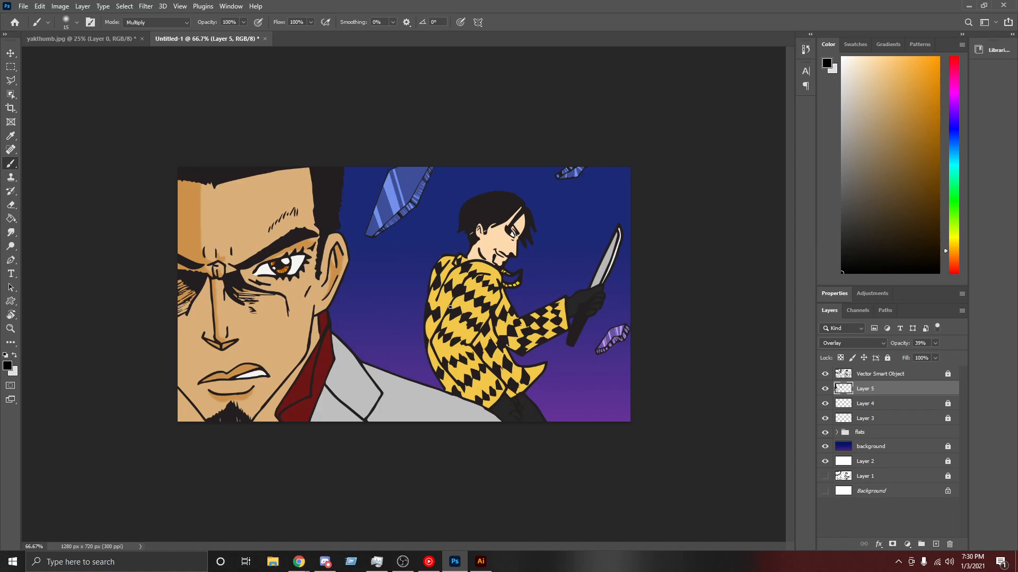
key("ctrl+plus")
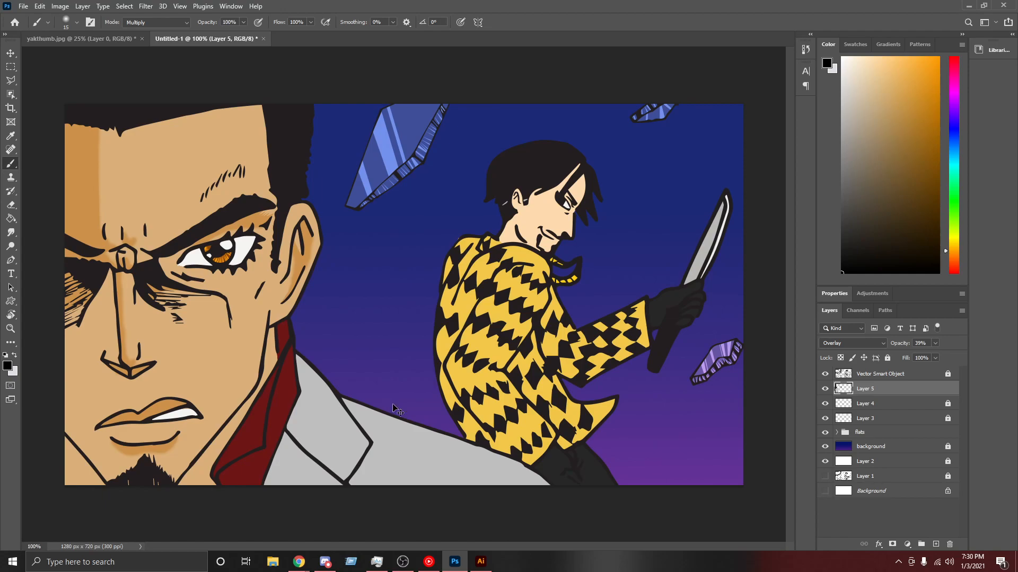
key("ctrl+minus")
key("ctrl+plus")
key("ctrl+plus")
key("ctrl+plus")
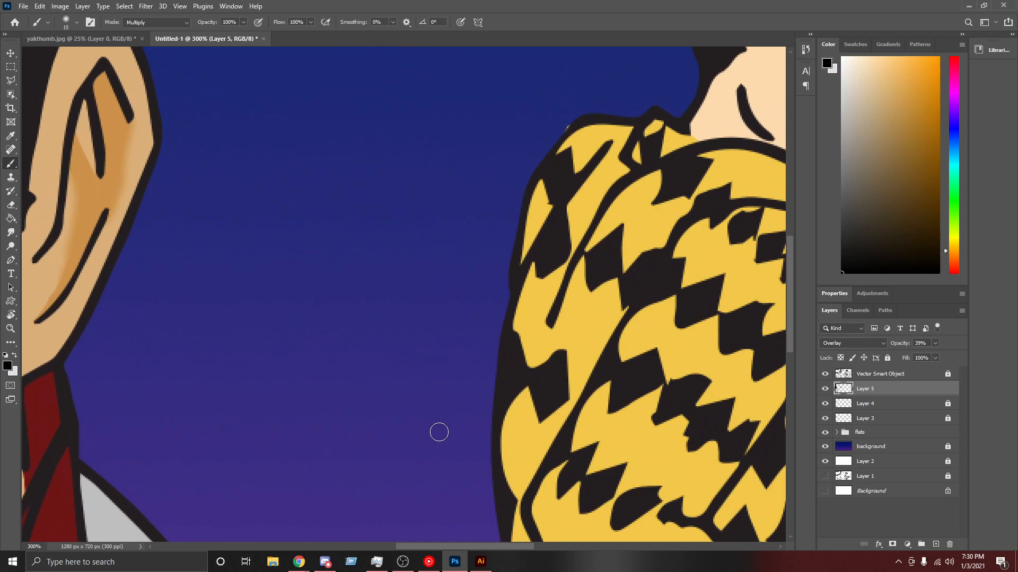
left_click_drag(419, 547, 273, 546)
scroll(431, 371, "down", 5)
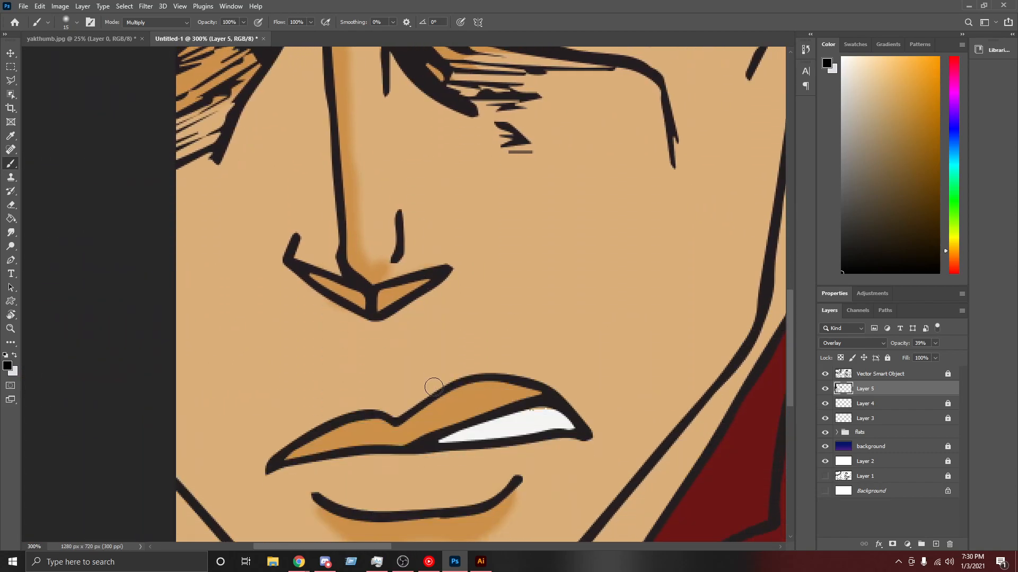
scroll(434, 387, "down", 2)
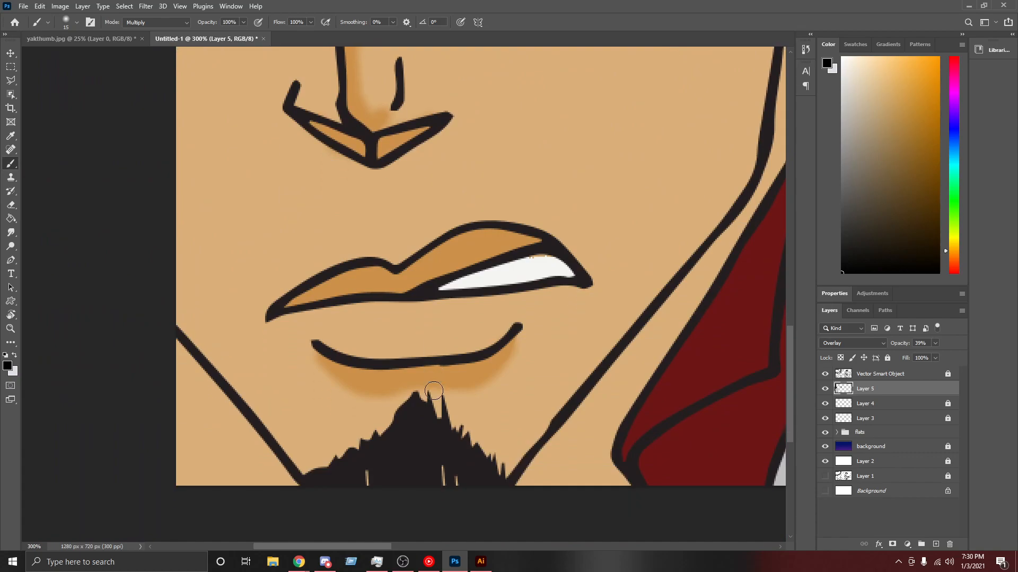
scroll(434, 391, "up", 1)
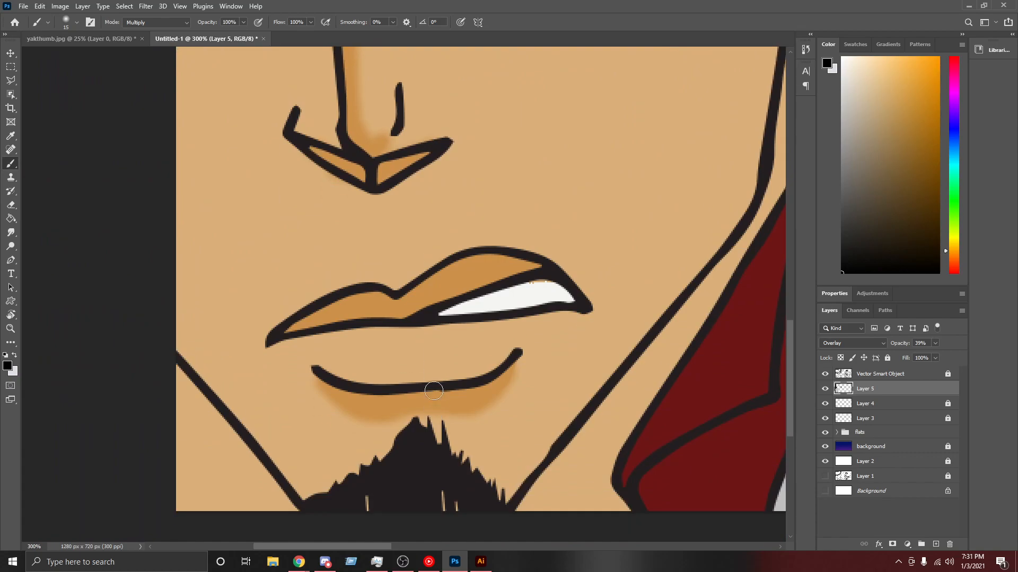
key("ctrl+minus")
key("ctrl+minus")
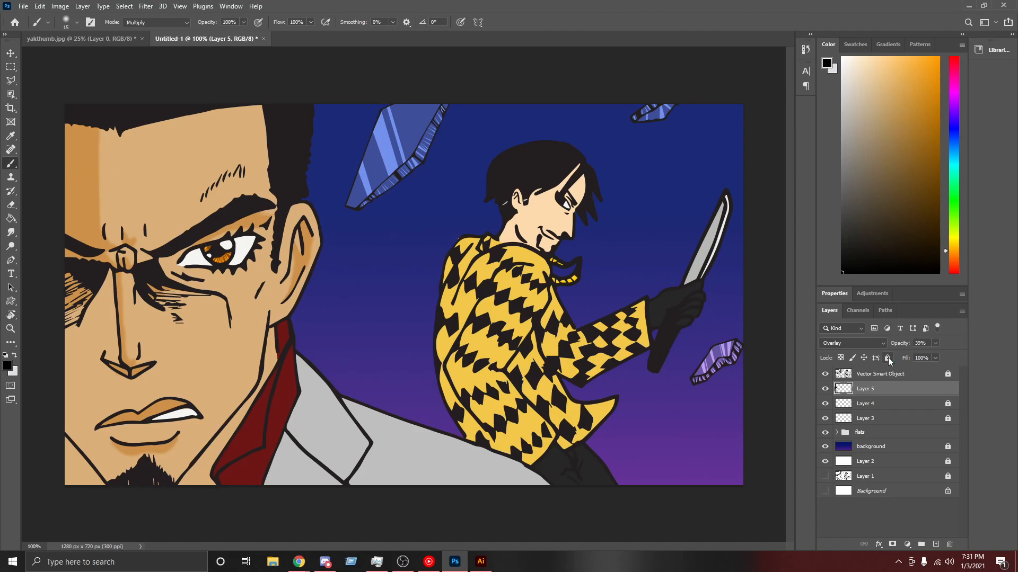
left_click(825, 389)
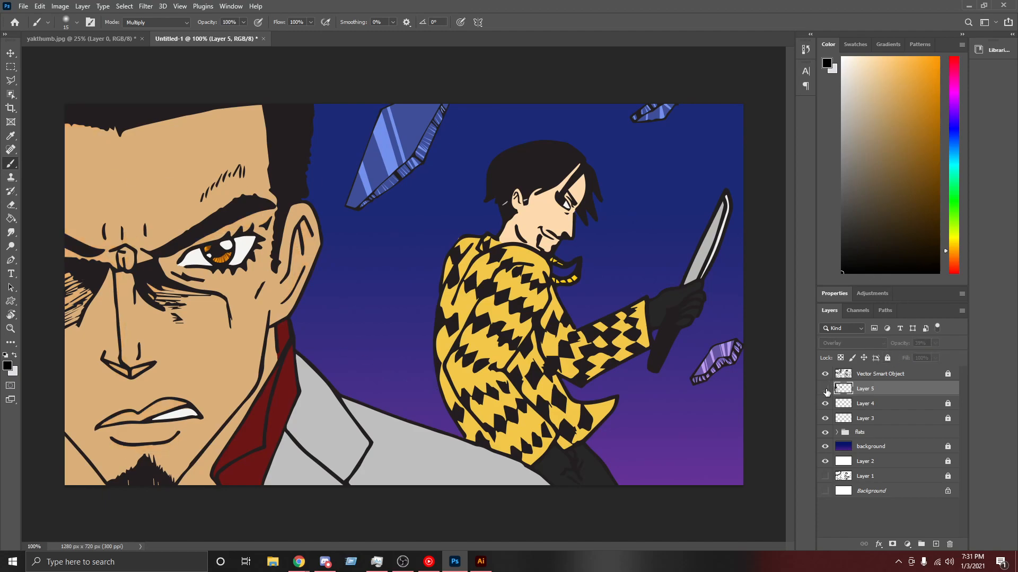
Step: Make Layer 5 visible and rename Layer 4 as "Glass Highlight"
left_click(824, 404)
left_click(825, 403)
left_click(825, 389)
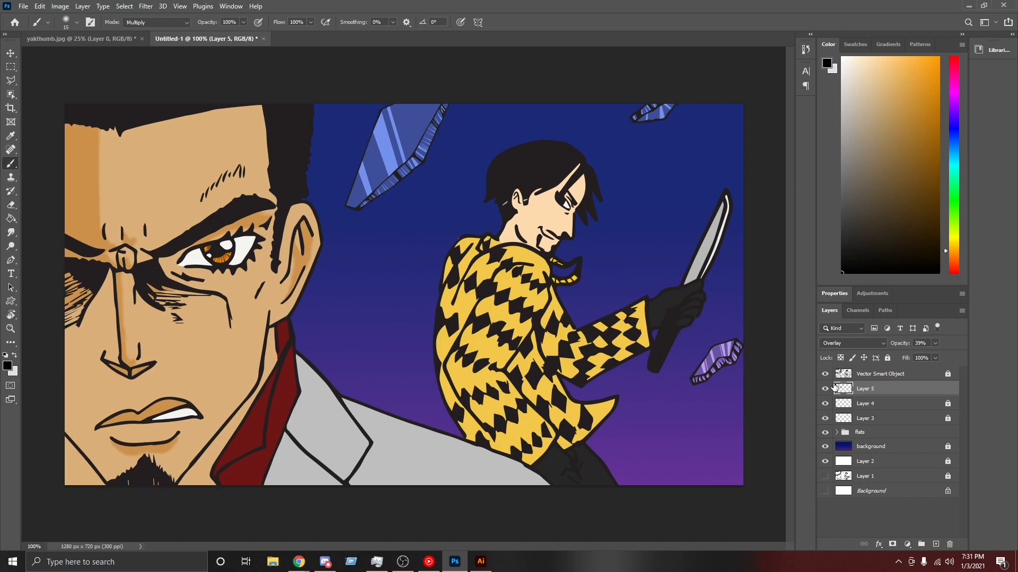
left_click(863, 404)
double_click(864, 403)
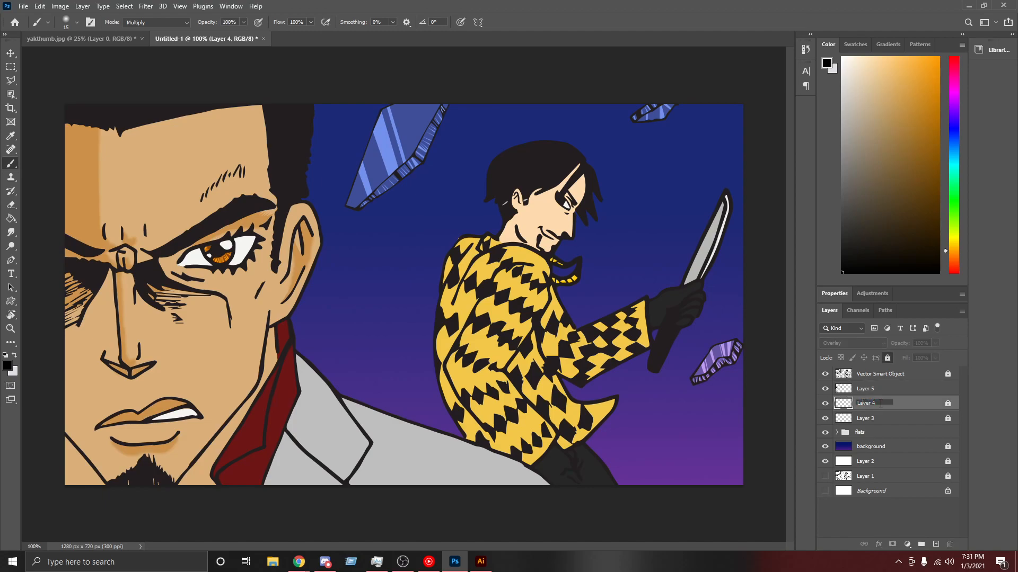
key("ctrl+a")
type("Glass Highlight")
Step: Rename Layer 3 as "glass"
left_click(869, 418)
double_click(886, 418)
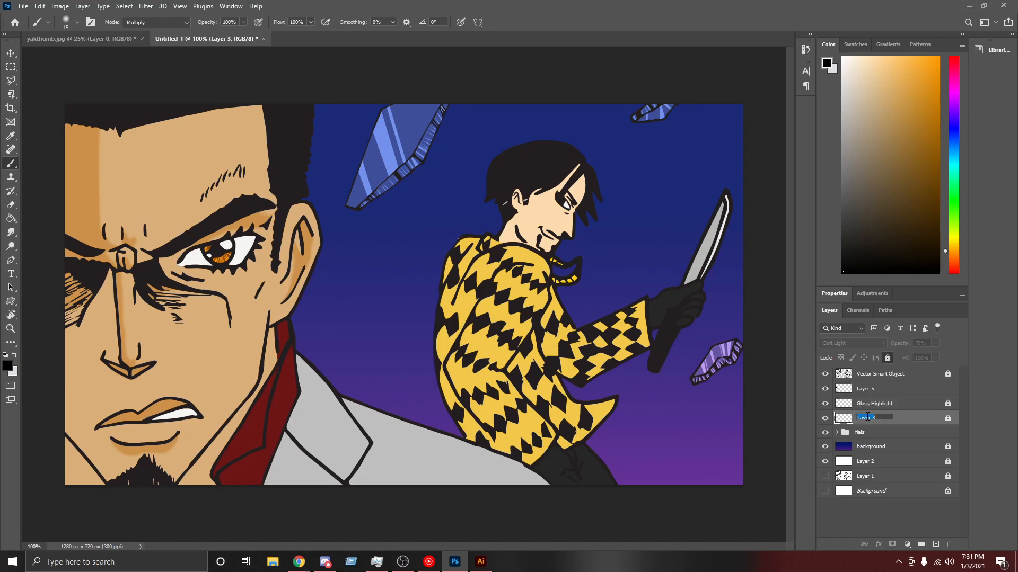
type("Glass")
Step: Rename Layer 5 as "skin dark" and move it beneath the glass layer, directly above the flats group
left_click(912, 392)
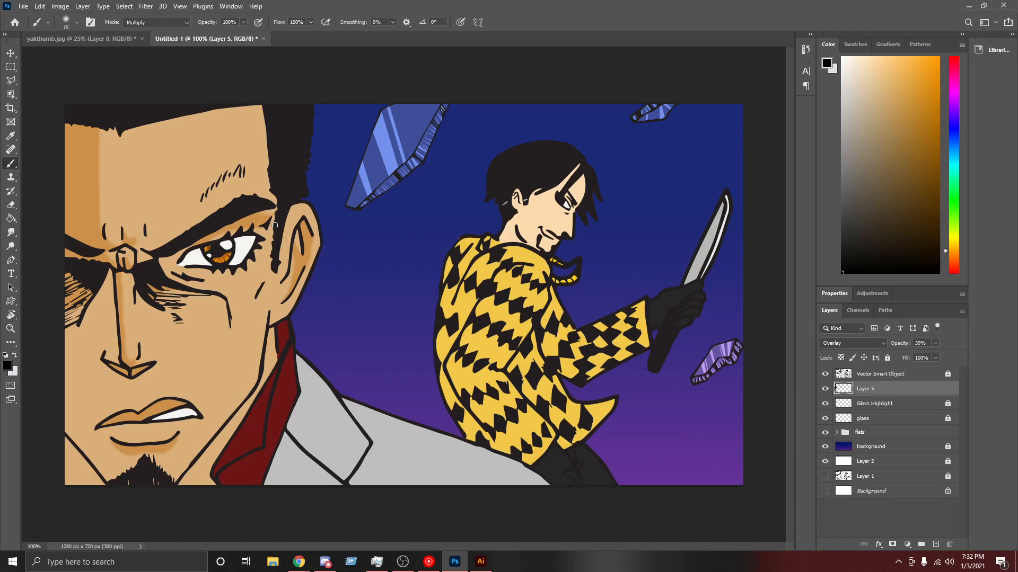
double_click(863, 390)
type("skin dark")
left_click_drag(923, 388, 908, 418)
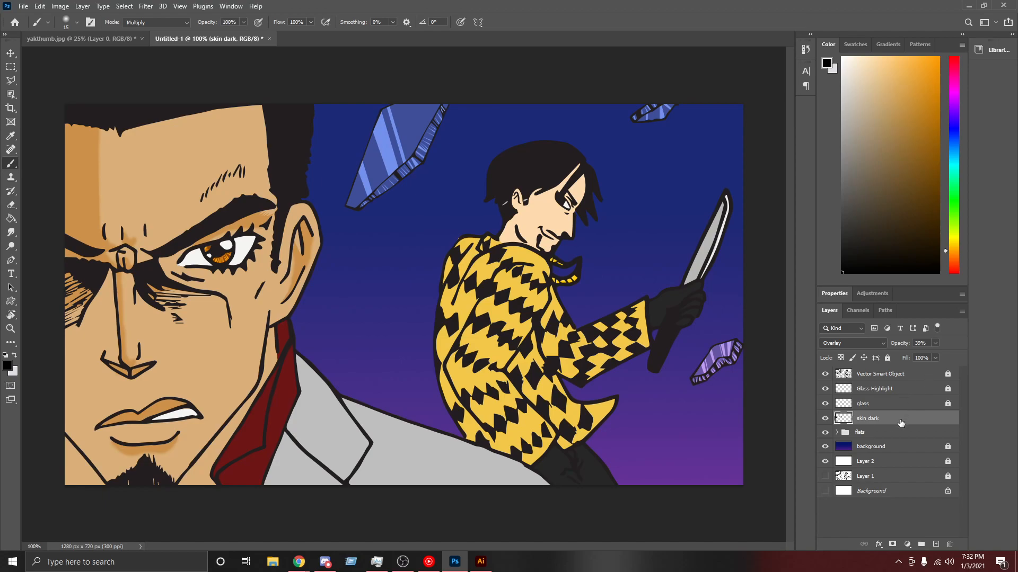
Step: Set the skin dark layer's opacity to 82% and its fill to 51%
left_click(824, 418)
left_click(824, 418)
left_click(935, 343)
left_click_drag(931, 360, 933, 360)
left_click(936, 359)
left_click(914, 371)
mouse_move(915, 373)
left_mouse_down()
mouse_move(937, 373)
mouse_move(954, 354)
mouse_move(917, 373)
left_mouse_up()
left_click(937, 344)
left_click(935, 361)
left_click(934, 360)
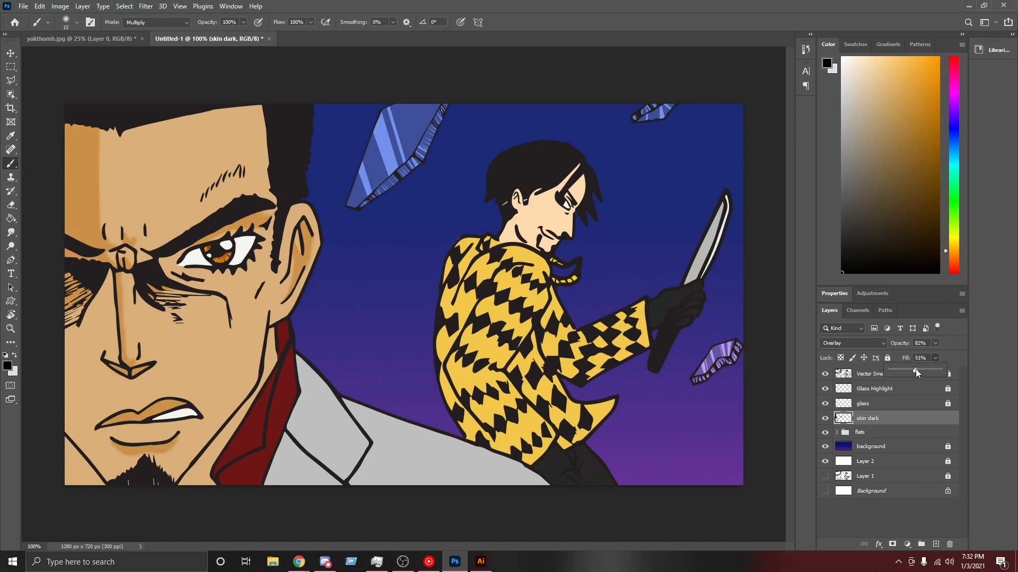
Step: Lower the skin dark layer's opacity to about 74% and lock the layer
left_click(935, 343)
left_click_drag(928, 361, 928, 358)
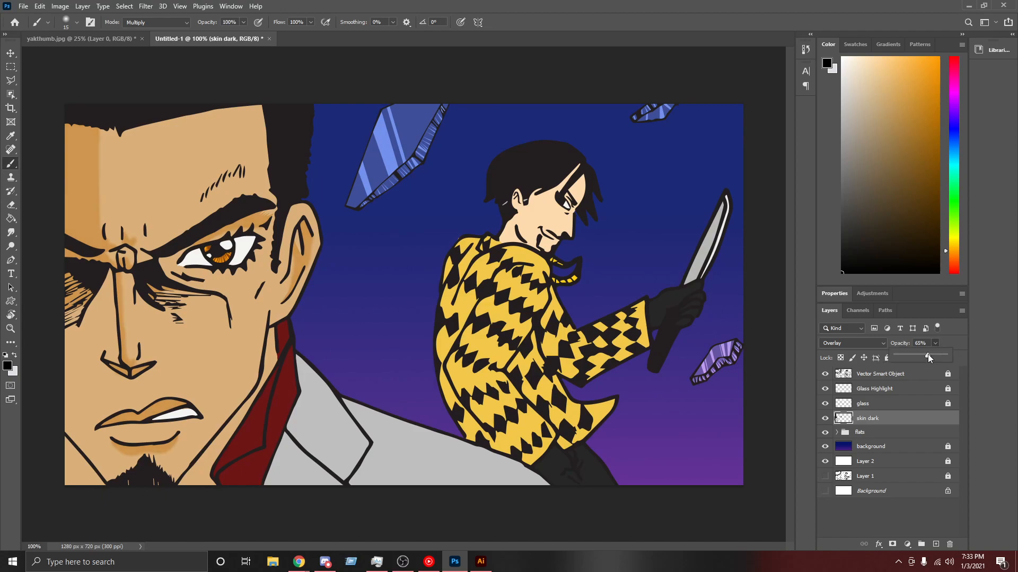
left_click(953, 337)
left_click(935, 359)
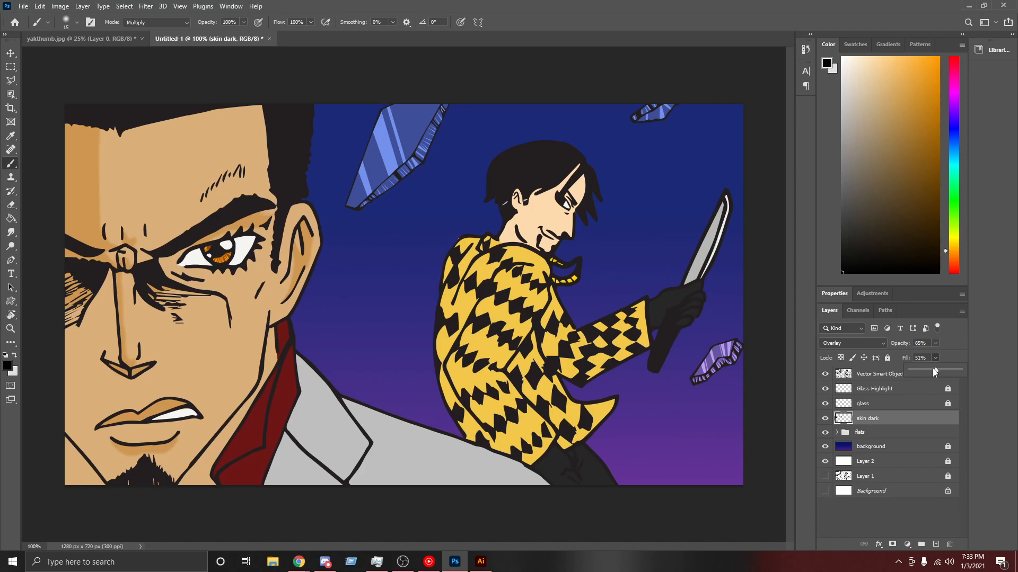
left_click(935, 344)
left_click_drag(936, 354, 941, 361)
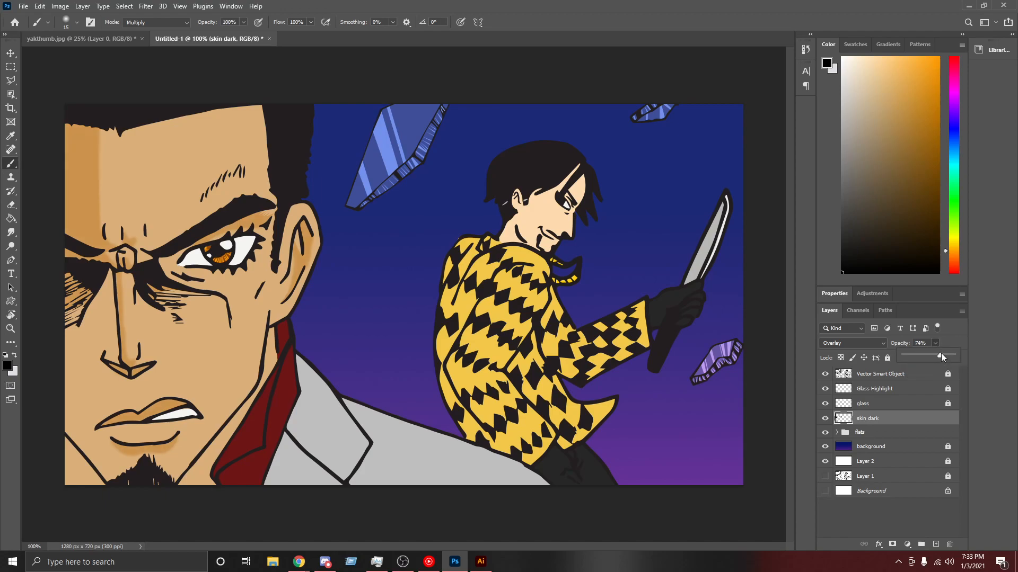
left_click(949, 337)
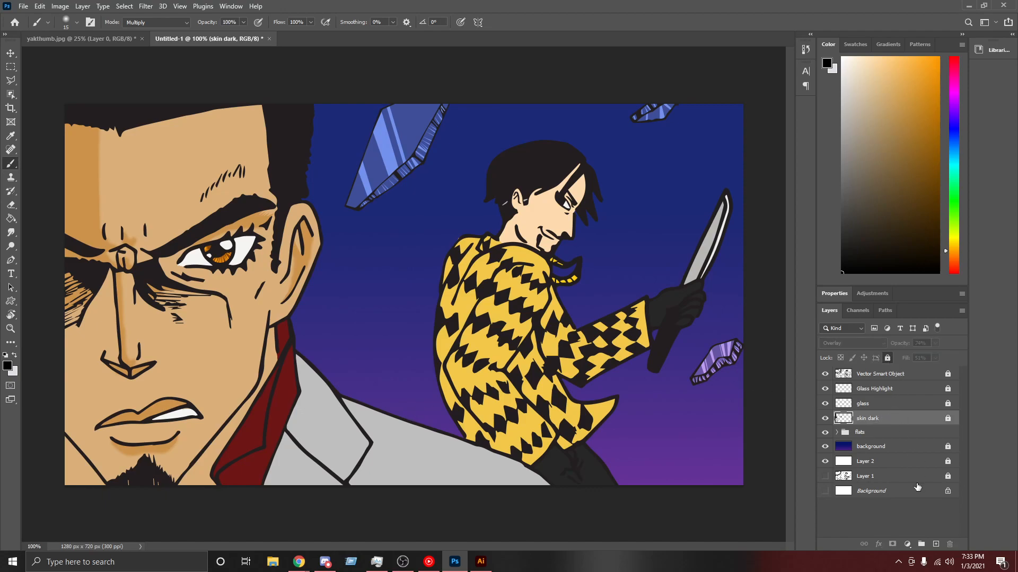
Step: Add a new layer above skin dark and draw a polygonal selection around the large face's outer cheek, jaw edge and ear
left_click(935, 544)
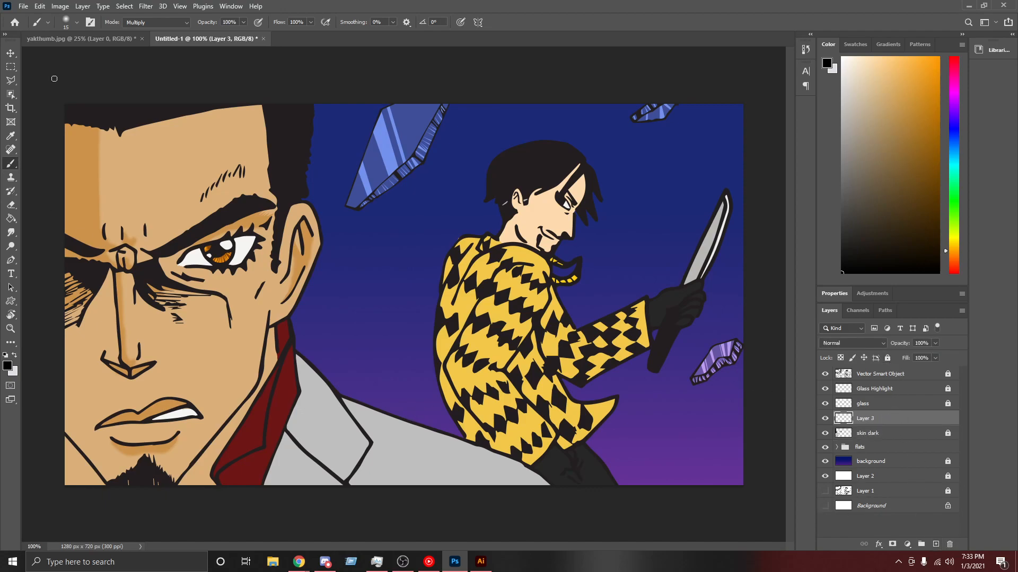
left_click(14, 83)
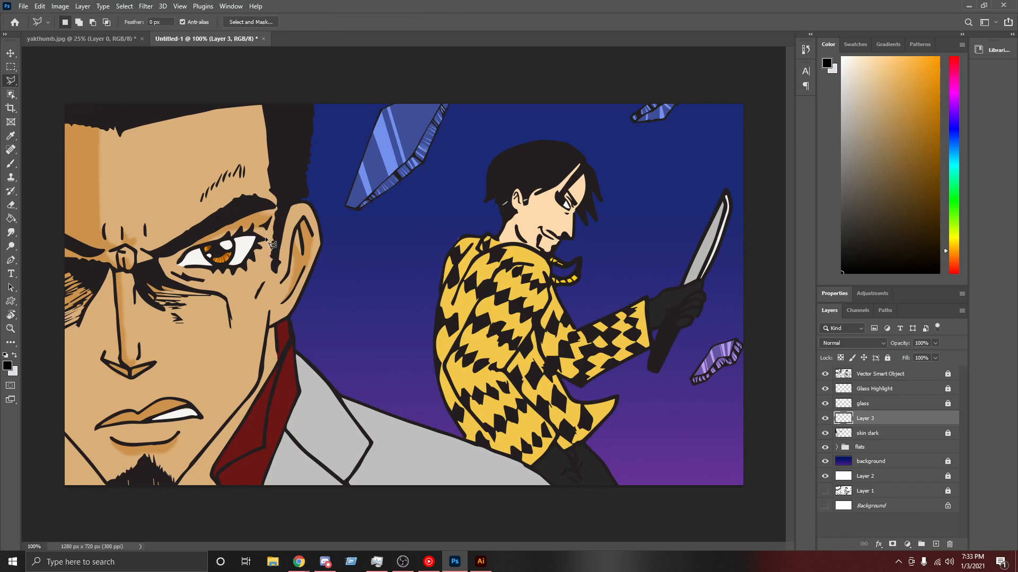
left_click(271, 218)
left_click(263, 255)
left_click(231, 288)
left_click(235, 308)
left_click(237, 392)
left_click(176, 484)
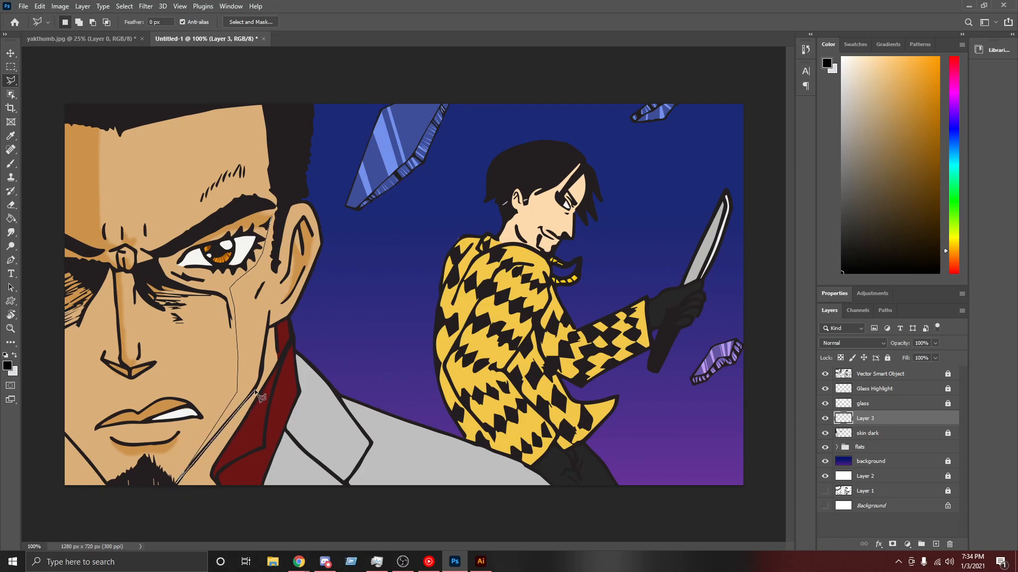
left_click(260, 380)
left_click(272, 319)
left_click(292, 274)
left_click(303, 216)
left_click(316, 239)
double_click(272, 219)
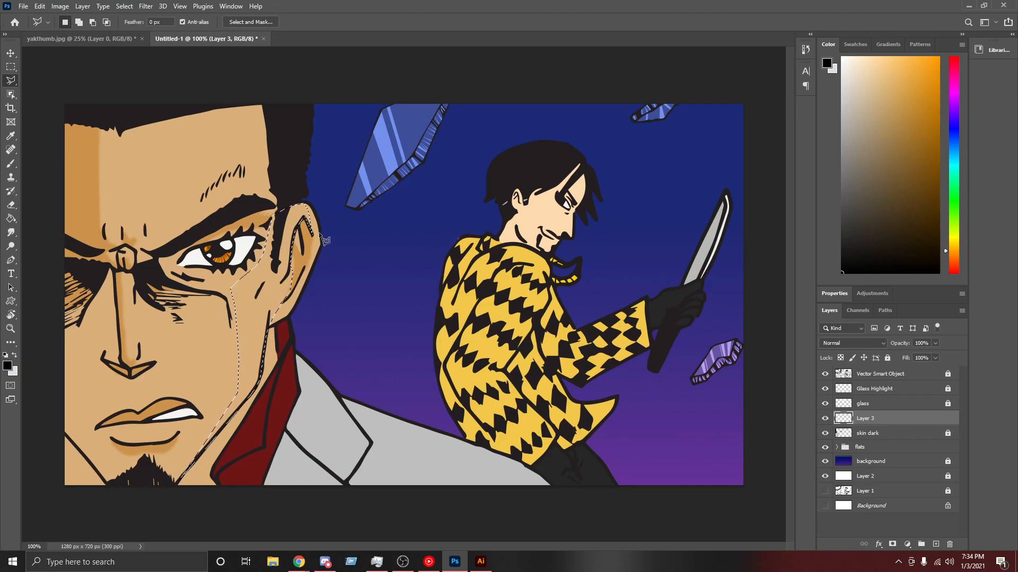
Step: Set the foreground color to white and fill the cheek and ear selection with it
left_click(8, 366)
left_click_drag(761, 149, 733, 115)
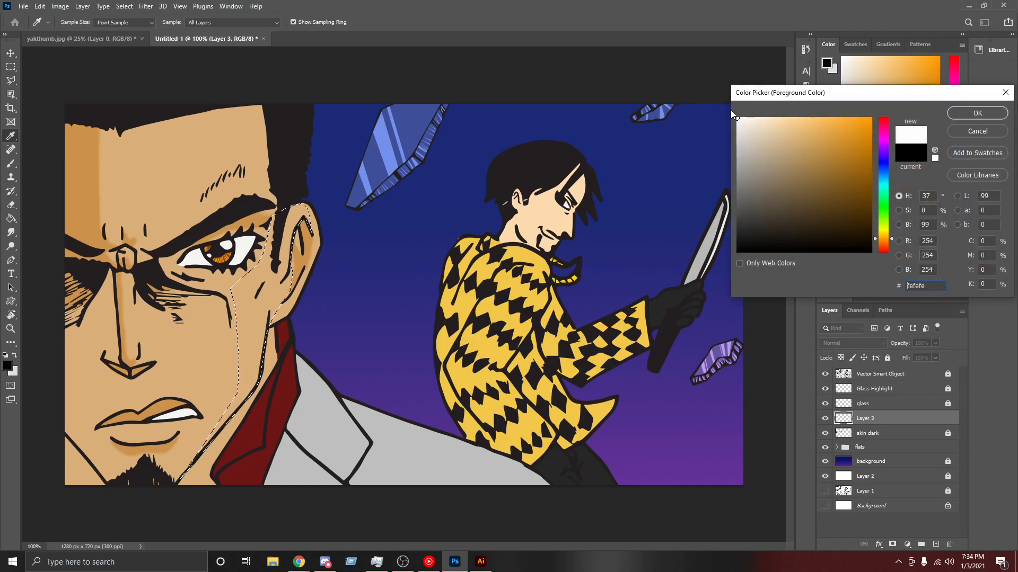
left_click(979, 112)
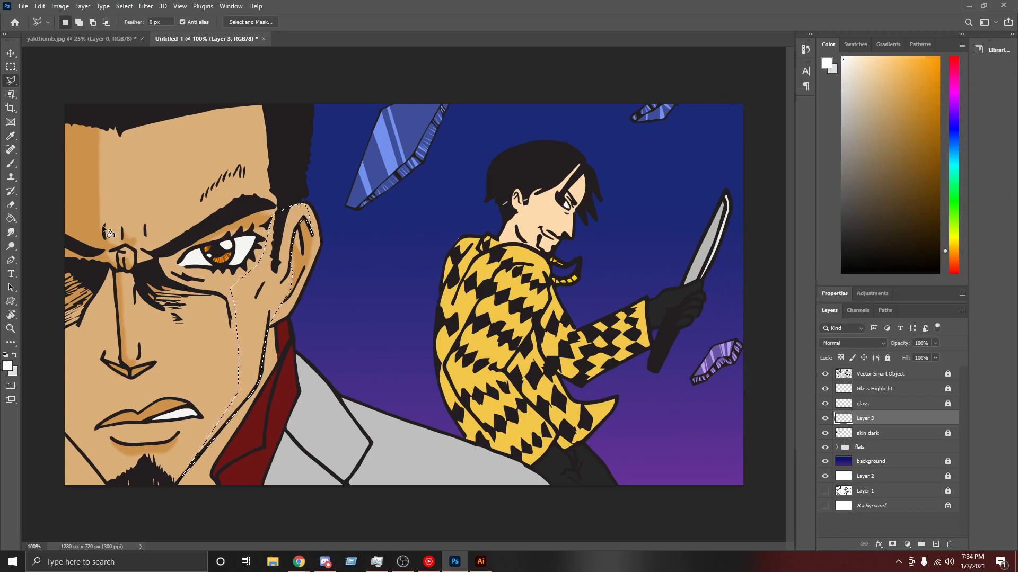
key("g")
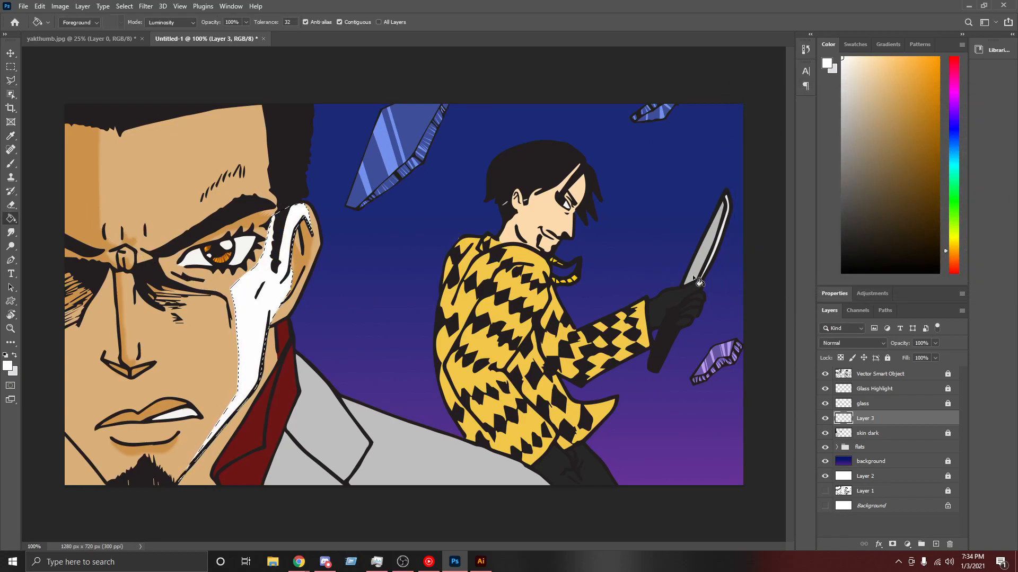
Step: Set the highlight layer's blend mode to Soft Light and its opacity to 53%, and clear the selection
left_click(851, 343)
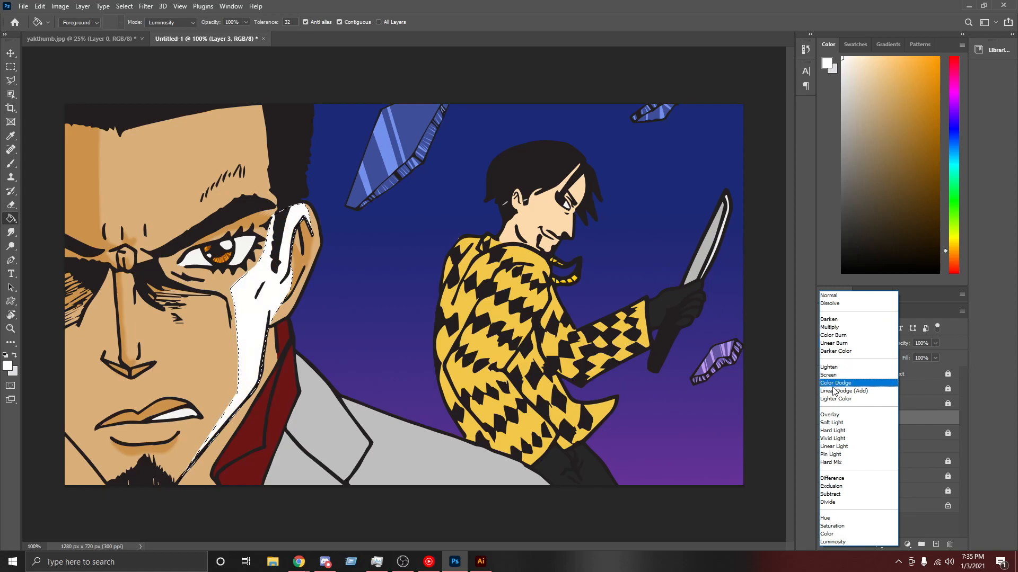
left_click(829, 423)
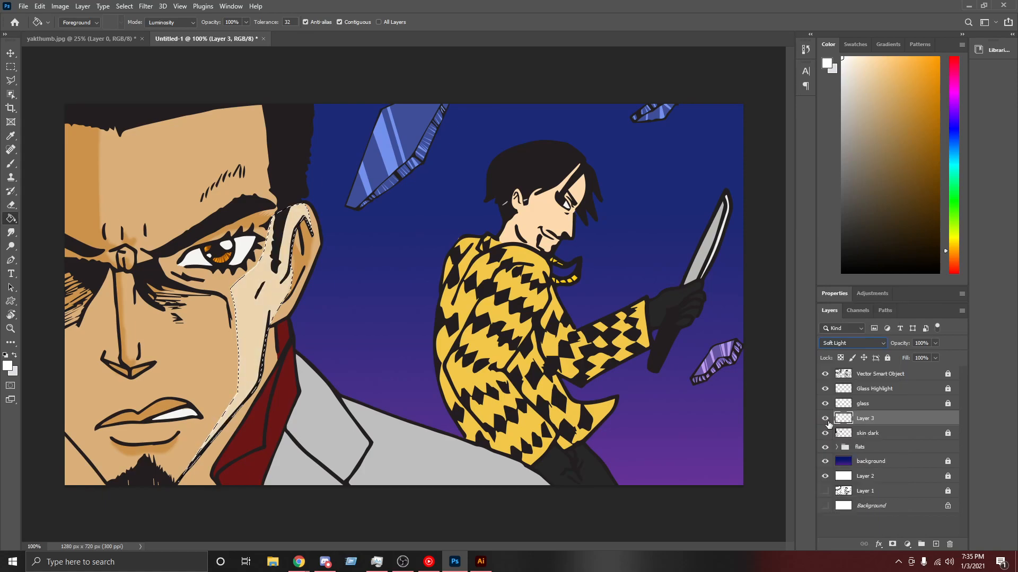
left_click(935, 344)
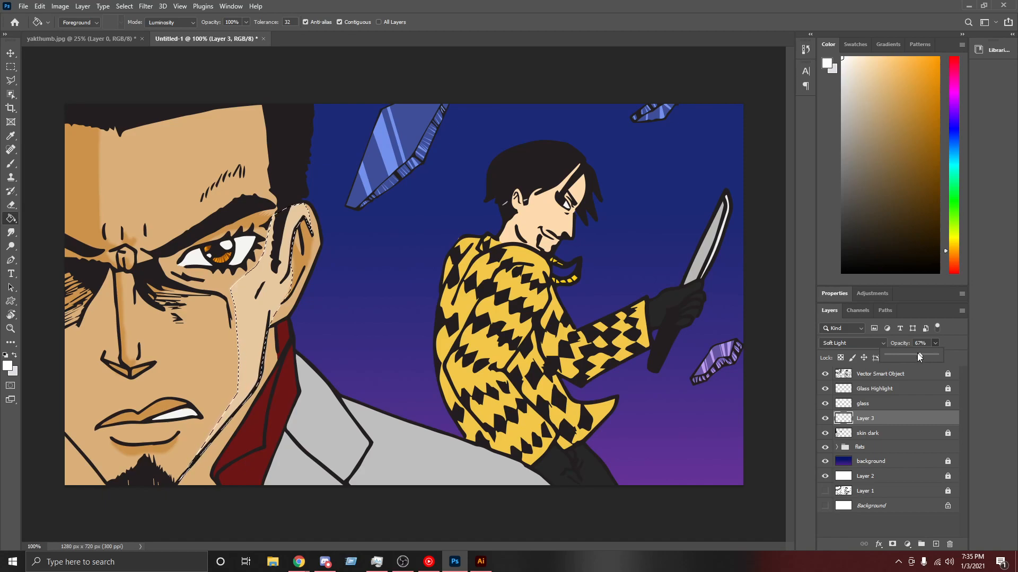
left_click(810, 270)
left_click(10, 53)
key("ctrl+d")
key("ctrl")
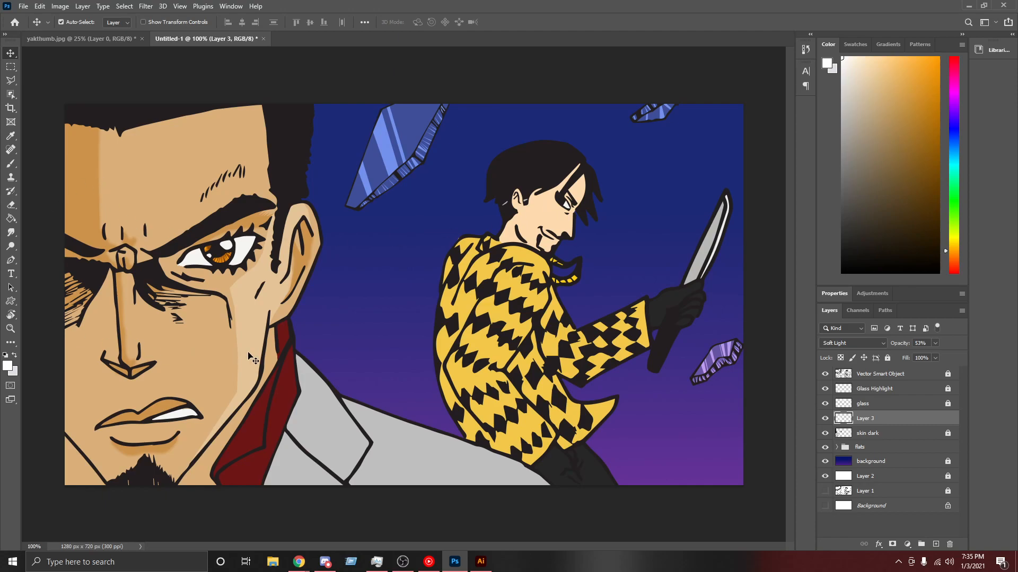
Step: Select a rounded patch of cheek beside the nose with the Polygonal Lasso and fill it with white
key("ctrl+plus")
left_click_drag(510, 546, 391, 422)
scroll(395, 316, "down", 2)
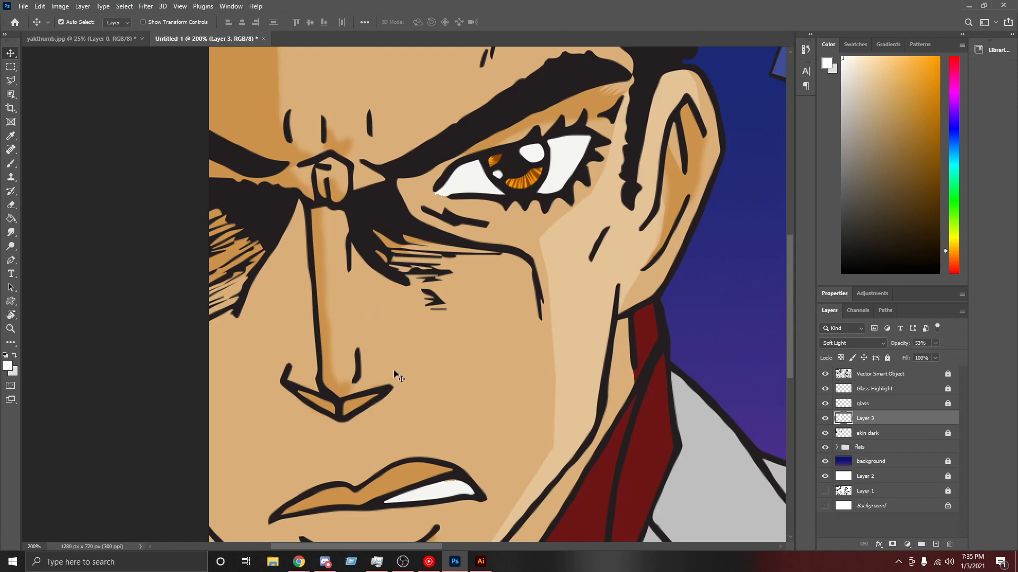
key("l")
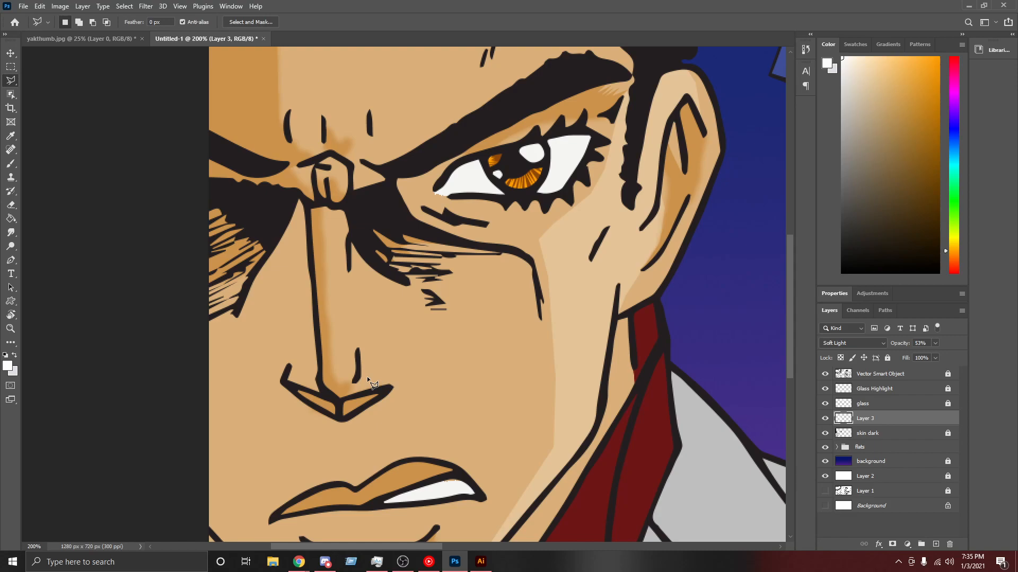
left_click(367, 377)
left_click(416, 344)
left_click(367, 377)
key("g")
left_click(377, 335)
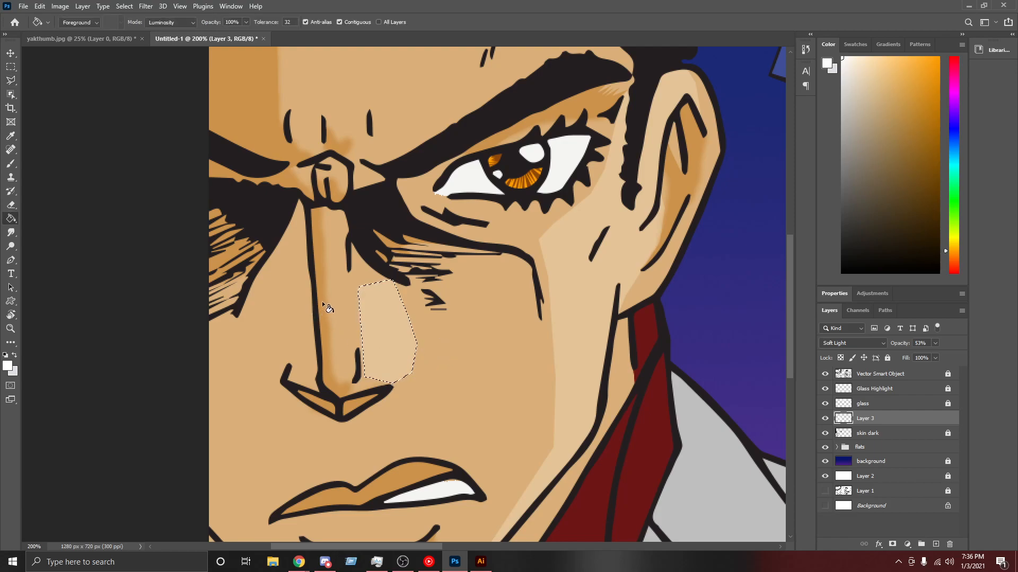
Step: Clear the selection and brush along the cheek patch's edge nearest the nose to soften it
key("ctrl+d")
key("b")
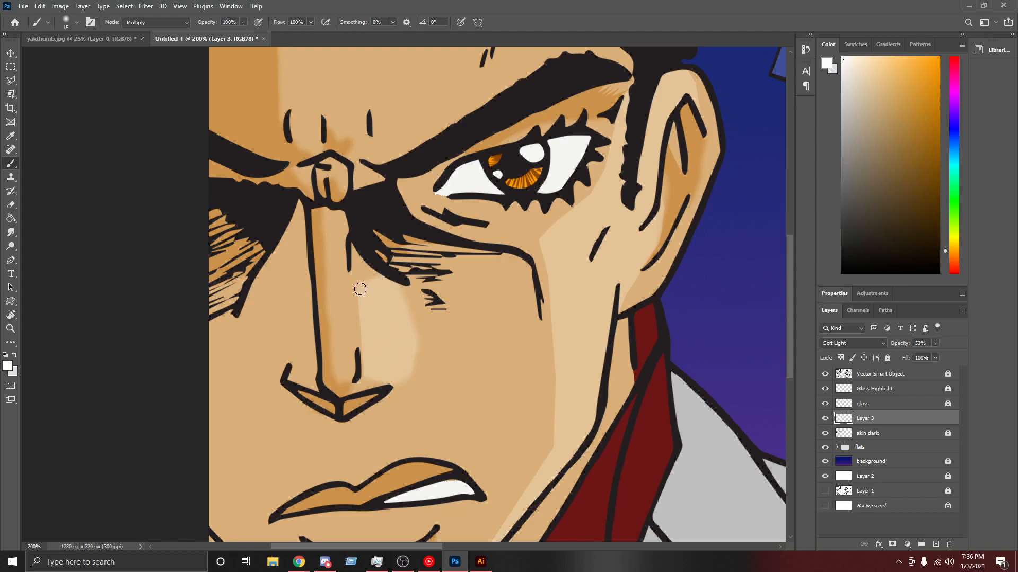
left_click_drag(359, 301, 366, 361)
Step: Select a narrow strip along the bridge of the nose, fill it with white and clear the selection
key("l")
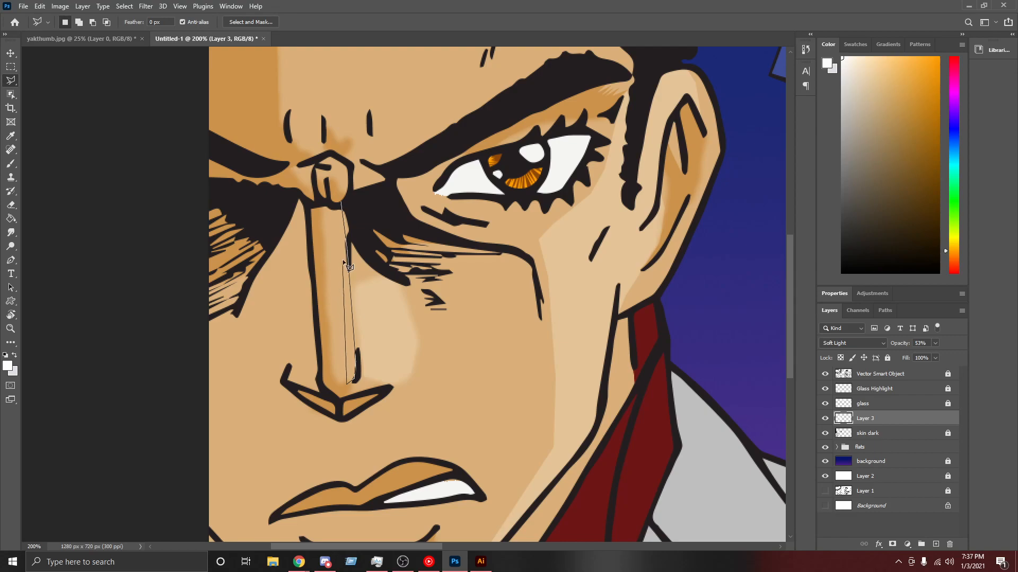
left_click(341, 206)
key("b")
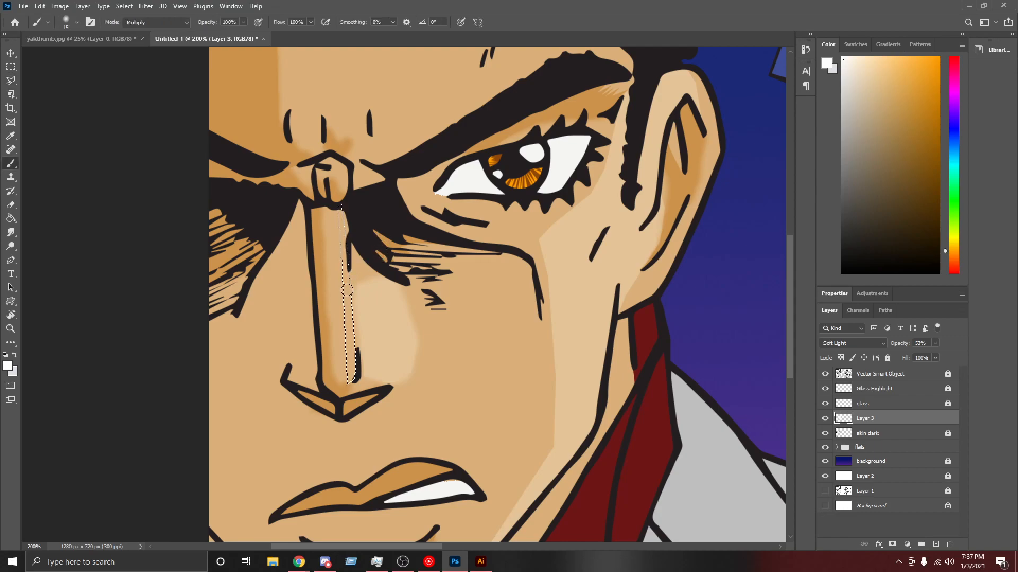
key("g")
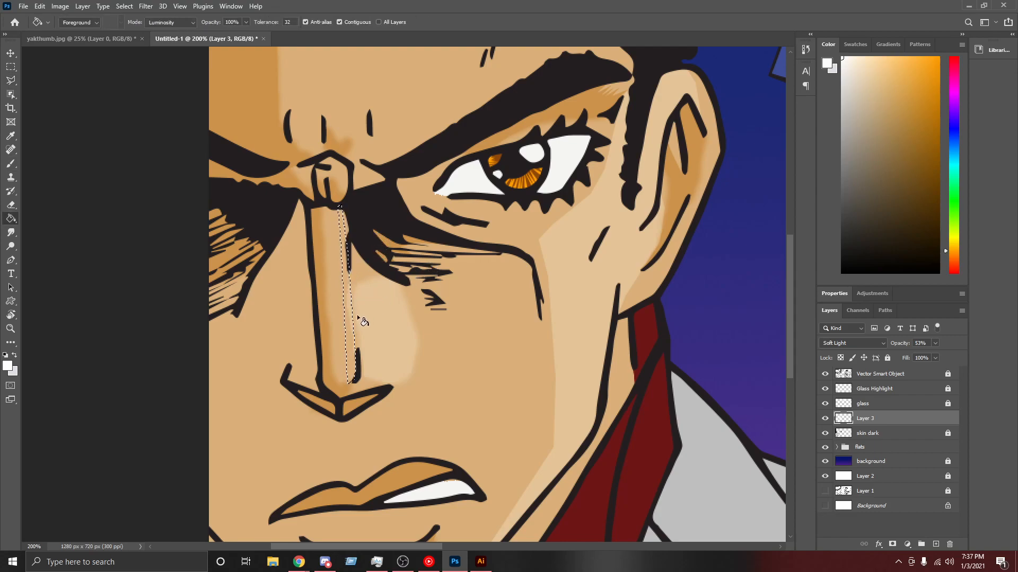
left_click(348, 328)
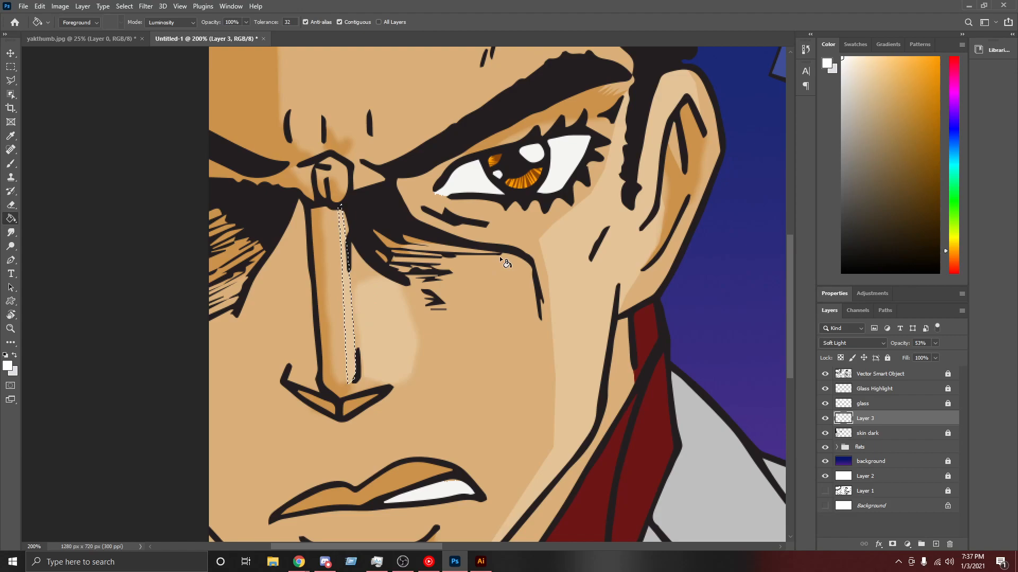
key("ctrl+d")
Step: Select a small area of the crease between the eyebrows, fill it with white and clear the selection
scroll(492, 273, "up", 5)
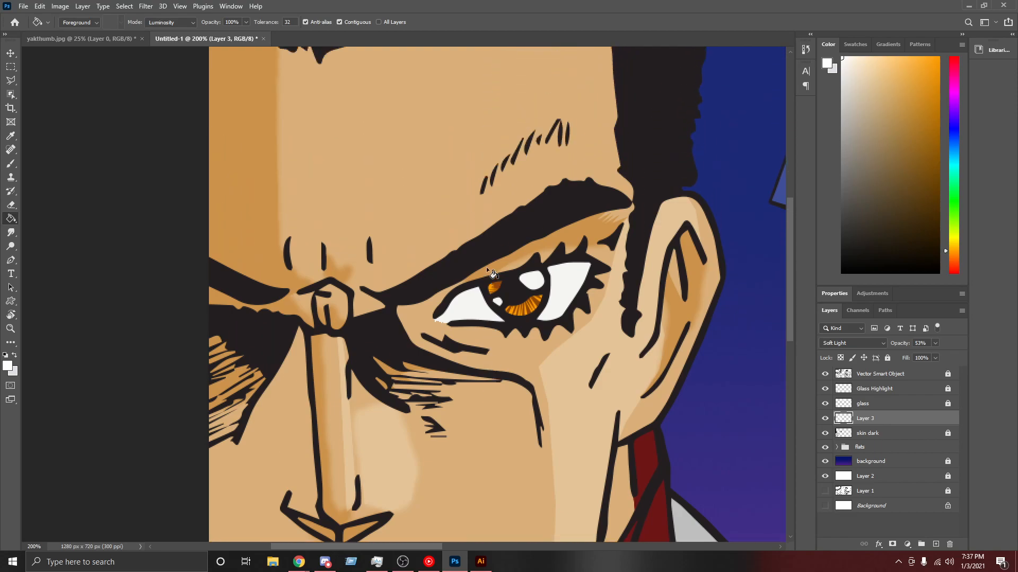
scroll(492, 273, "up", 2)
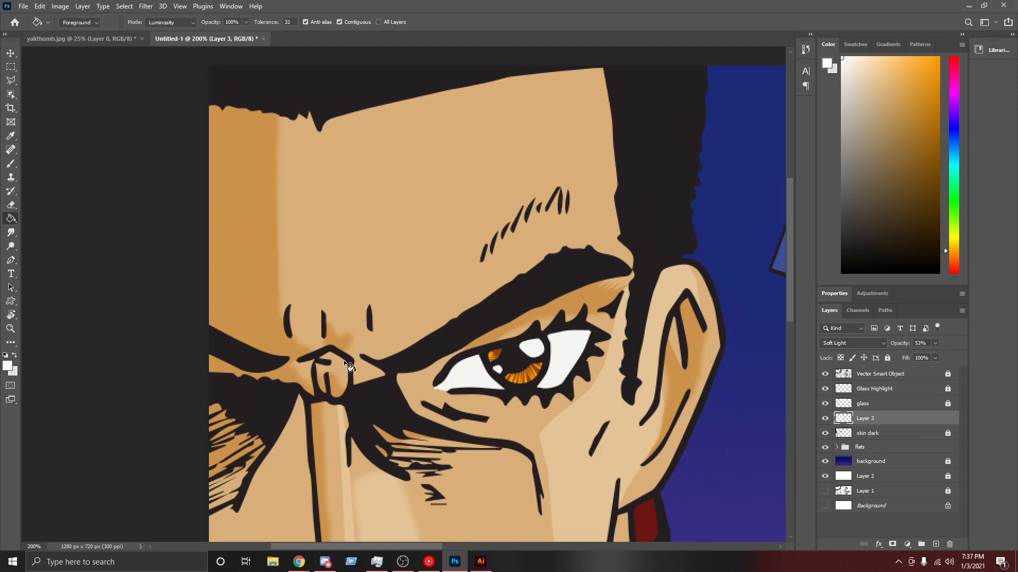
key("l")
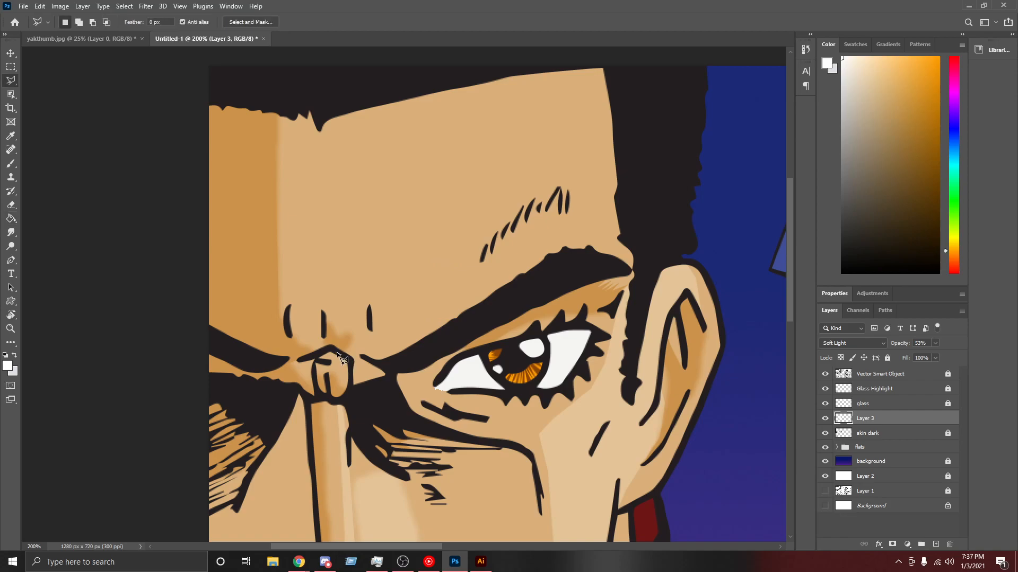
left_click(337, 354)
left_click(347, 360)
left_click(338, 355)
key("g")
left_click(347, 365)
key("ctrl+d")
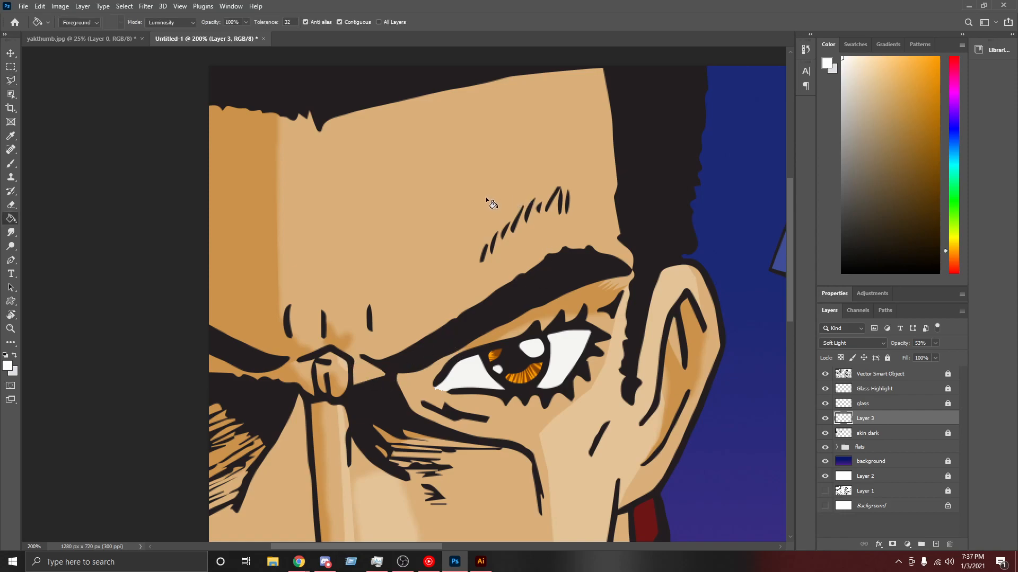
Step: Select a thin curved sliver of skin just above the thick eyebrow with the Polygonal Lasso, brush it white and clear the selection
key("l")
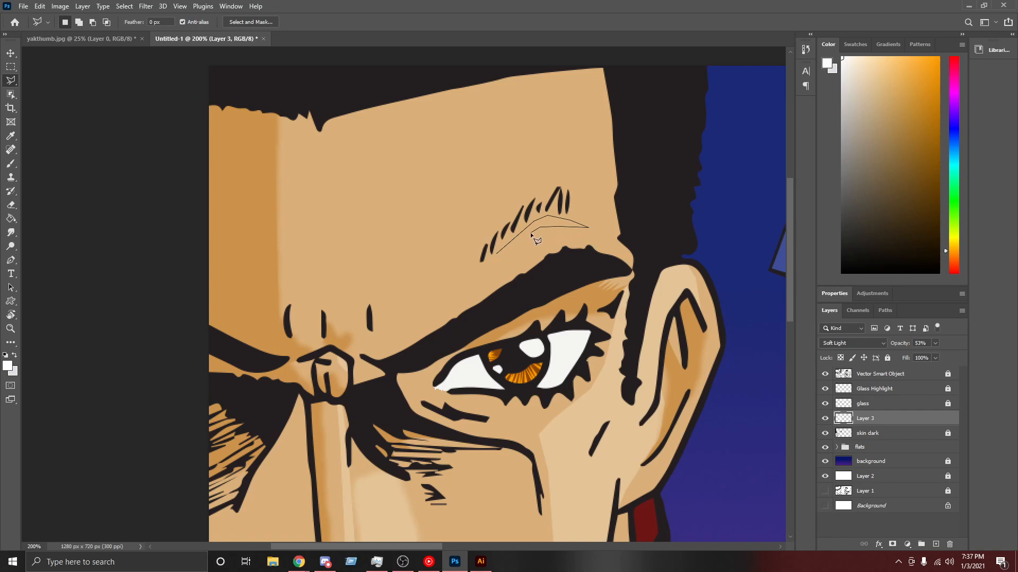
double_click(501, 250)
key("b")
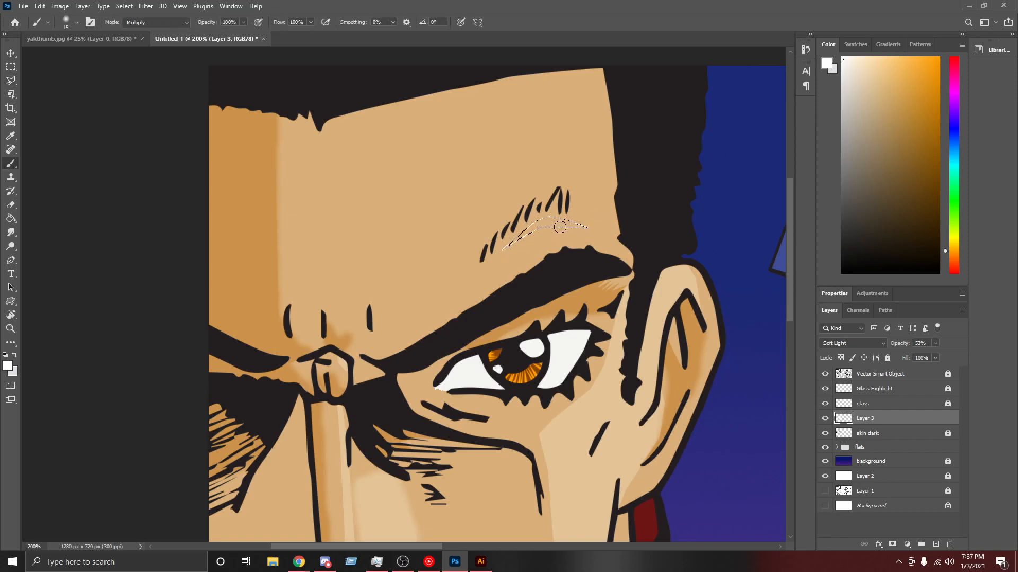
mouse_move(504, 248)
left_mouse_down()
mouse_move(599, 214)
mouse_move(571, 227)
mouse_move(616, 230)
left_mouse_up()
key("ctrl+d")
Step: Reduce the brush size and brush white along the curved brow highlight to soften its edges
left_click(65, 22)
left_click_drag(65, 49, 62, 57)
mouse_move(505, 250)
left_mouse_down()
mouse_move(537, 231)
mouse_move(583, 228)
left_mouse_up()
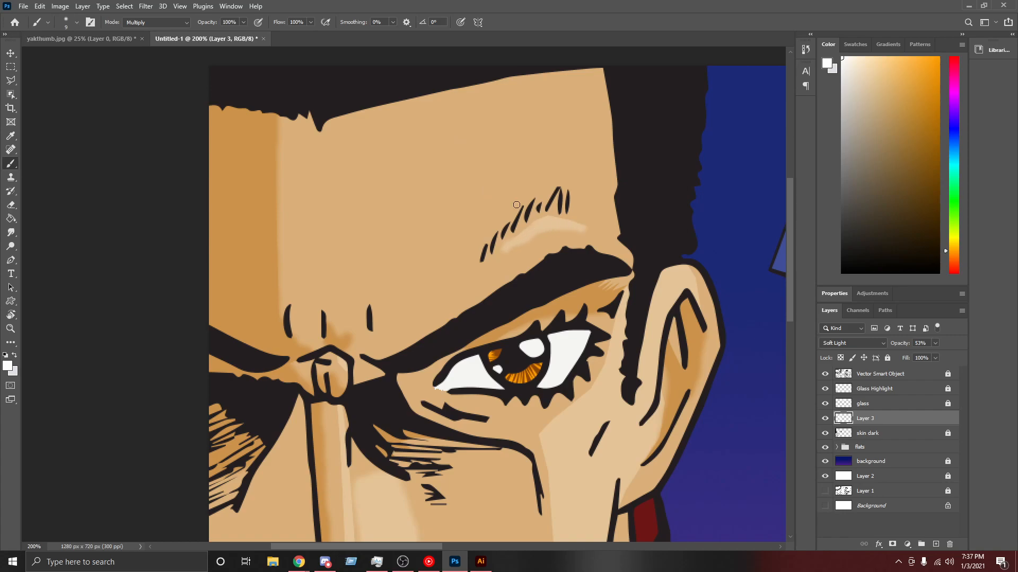
mouse_move(504, 250)
left_mouse_down()
mouse_move(535, 231)
mouse_move(586, 228)
left_mouse_up()
Step: Select the forehead area between the fine brow hairs, the hairline and the temple with the Polygonal Lasso and fill it with white
key("l")
scroll(605, 222, "up", 2)
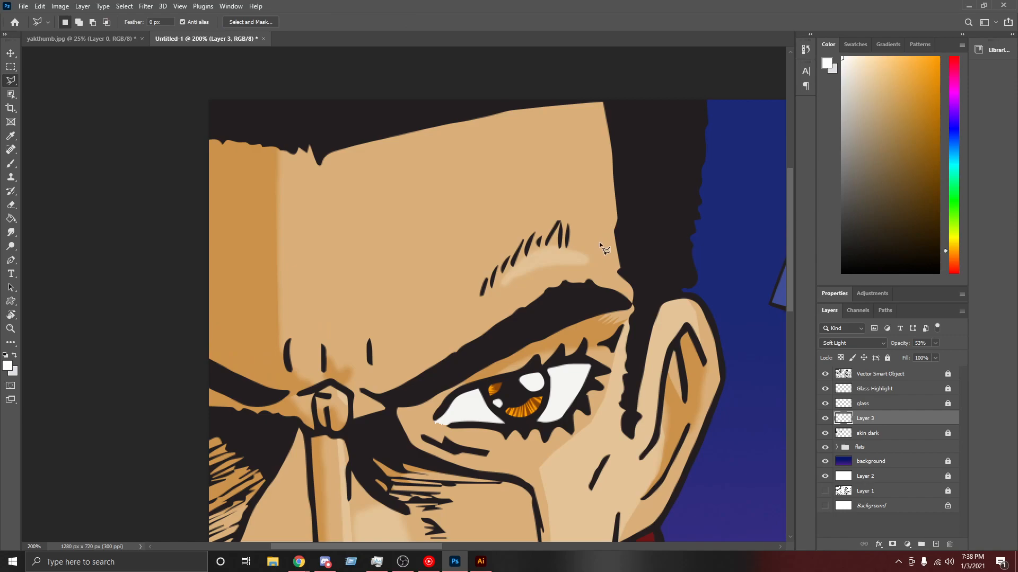
left_click(554, 228)
left_click(534, 233)
left_click(523, 240)
left_click(510, 253)
left_click(496, 263)
left_click(489, 110)
left_click(543, 91)
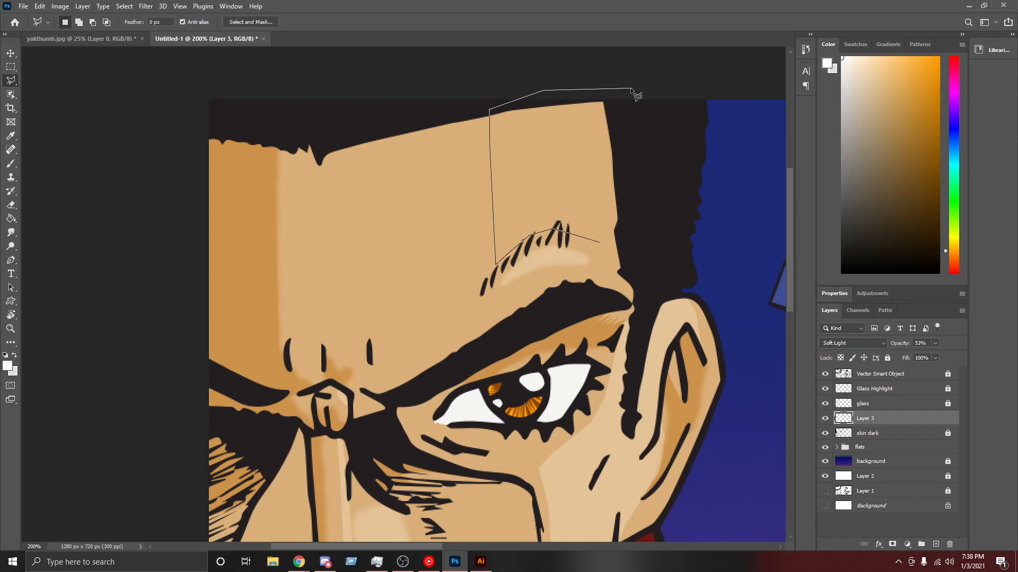
left_click(614, 91)
left_click(626, 231)
left_click(599, 243)
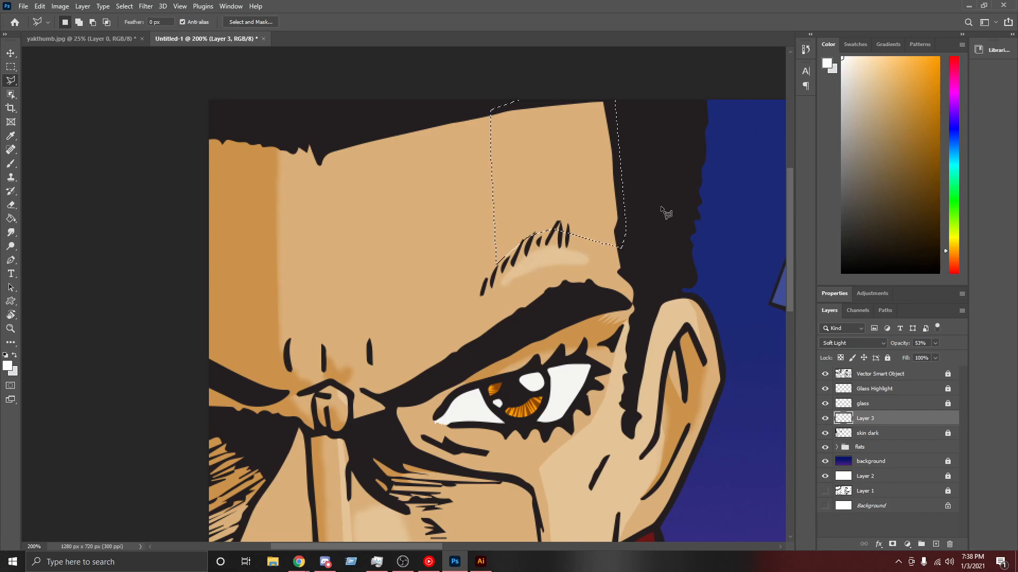
key("g")
left_click(602, 189)
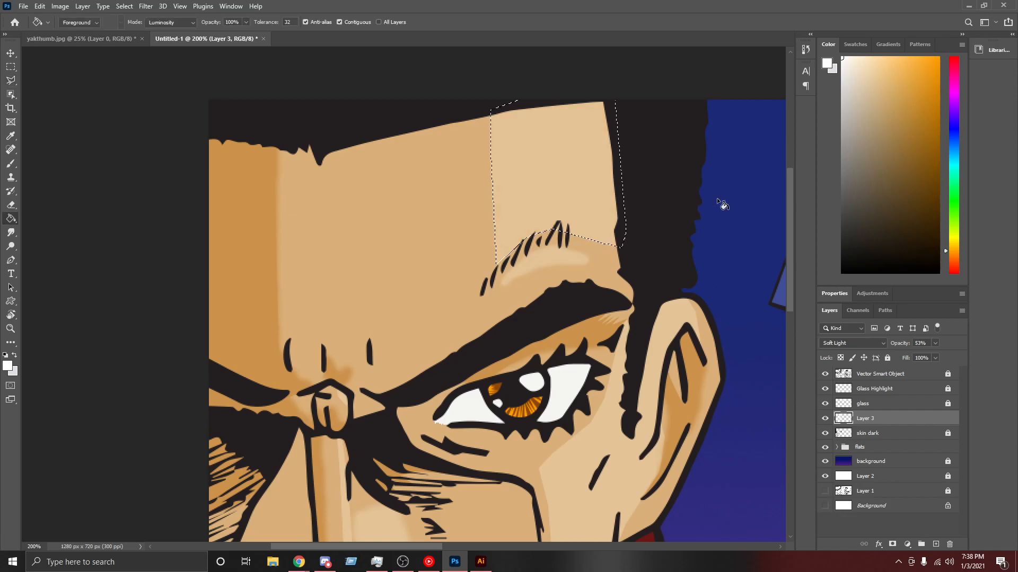
Step: Clear the selection and brush white down the forehead highlight's vertical edge to soften it
key("ctrl+d")
key("b")
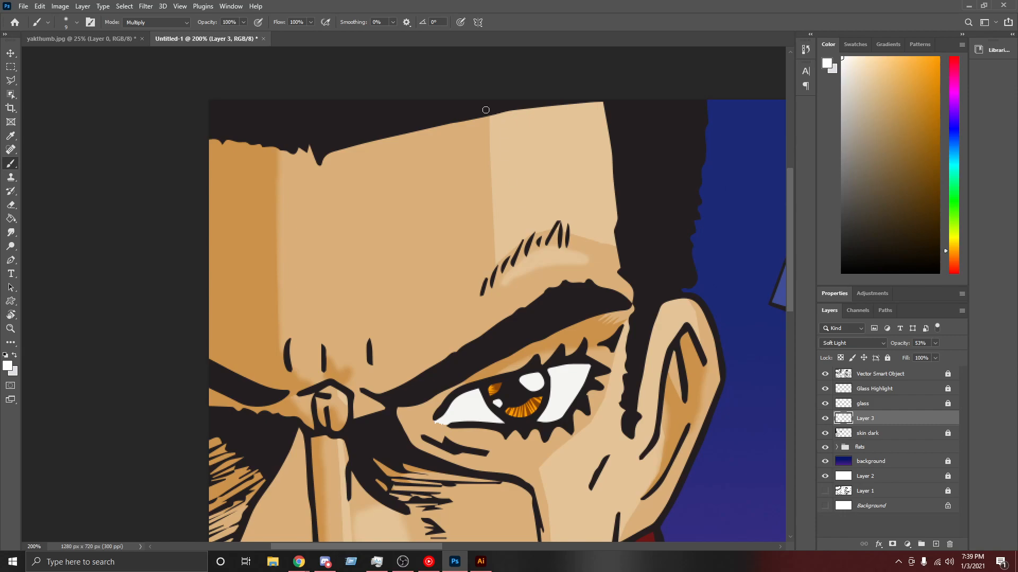
left_click_drag(487, 114, 497, 262)
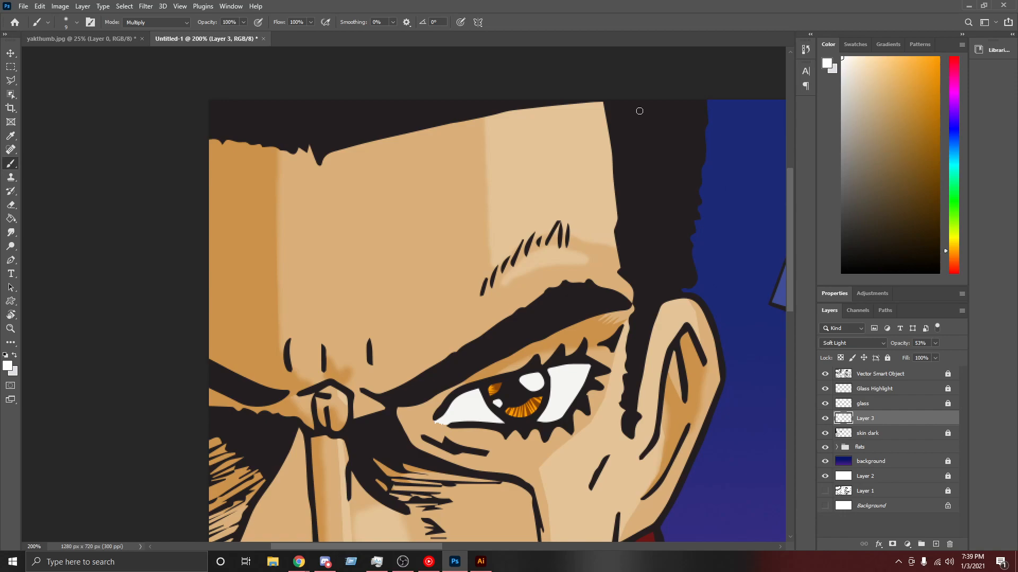
Step: Rename Layer 3 as "skin light" and lock the layer
key("ctrl+minus")
key("ctrl+minus")
key("ctrl+minus")
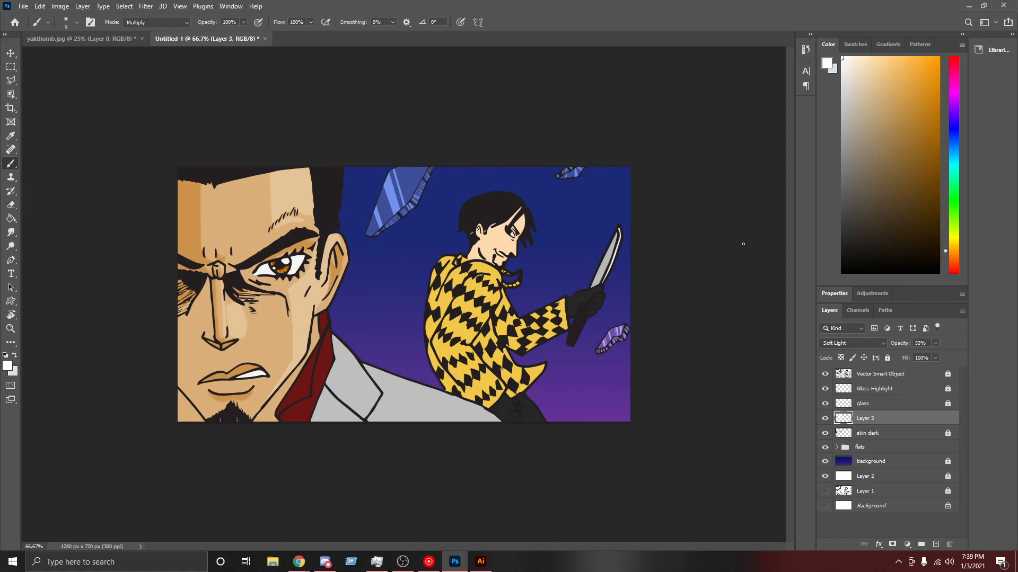
double_click(868, 419)
left_click_drag(871, 418, 843, 424)
type("skin light")
left_click(889, 360)
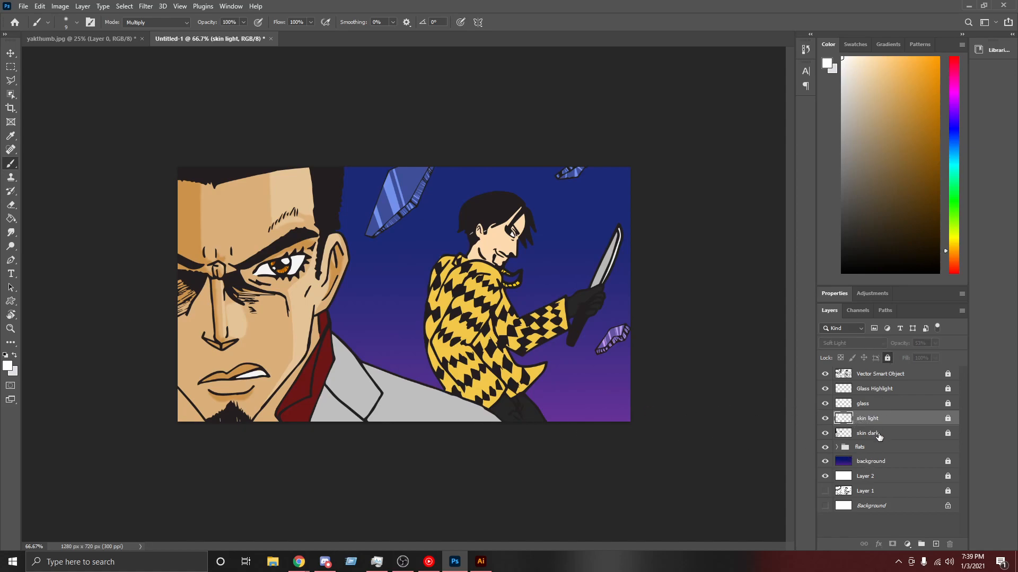
Step: Select the skin dark layer and unlock it
left_click(879, 435)
left_click(887, 359)
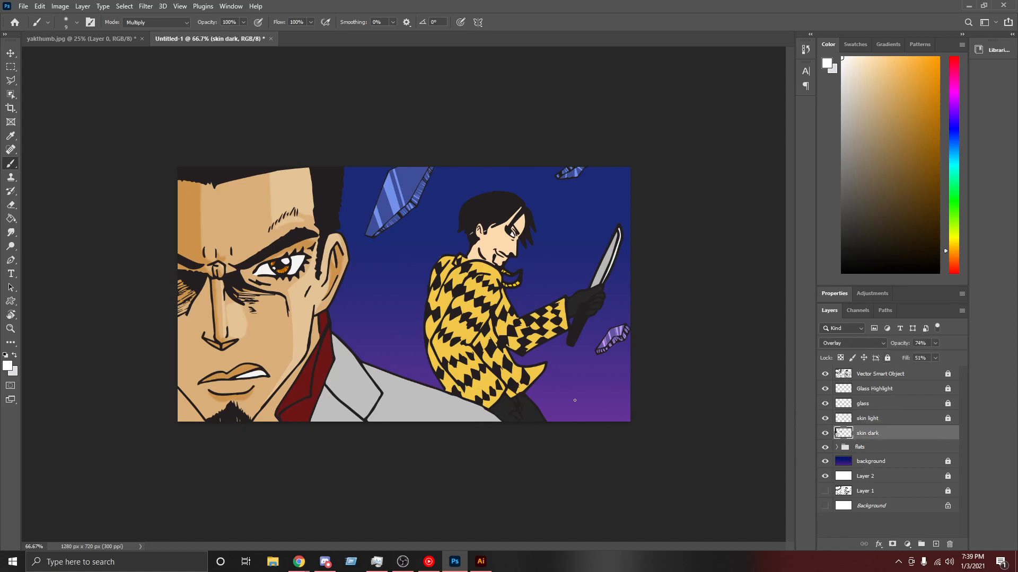
Step: Try the Normal blend mode on the skin dark layer while sampling the forehead shadow colour, and undo the blend mode change
left_click(193, 219, "alt")
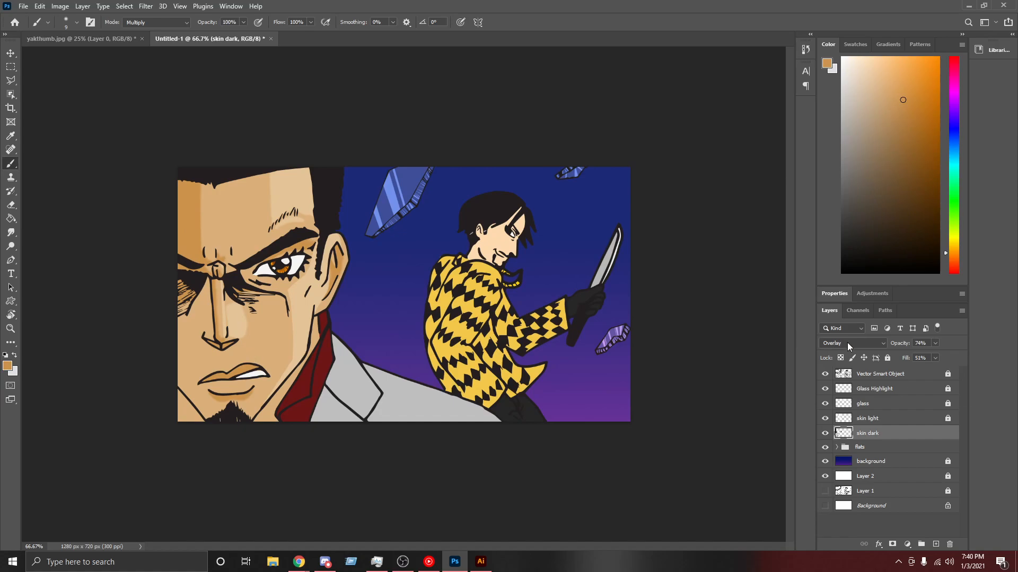
left_click(847, 343)
left_click(844, 297)
left_click(184, 208, "alt")
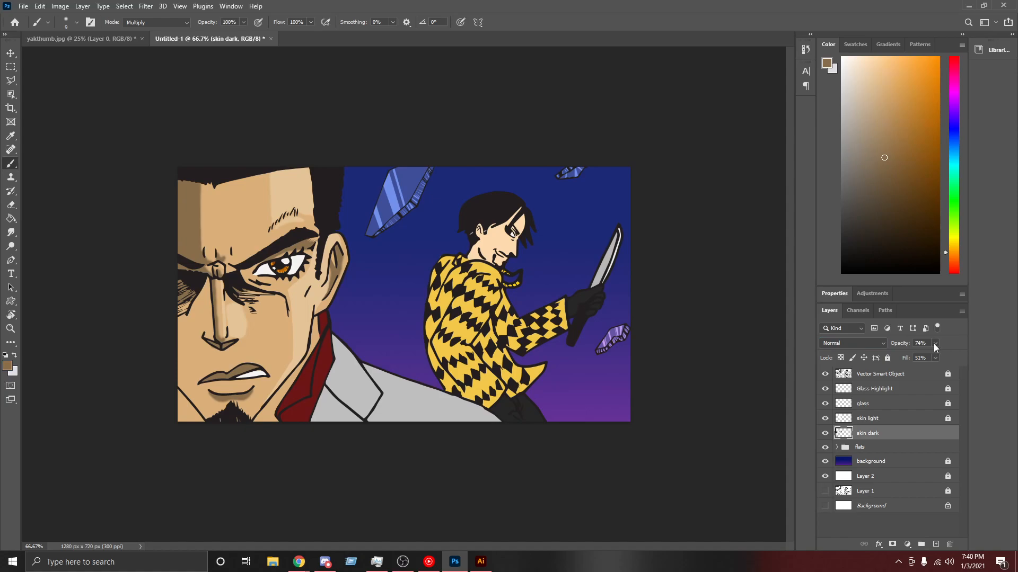
key("ctrl+z")
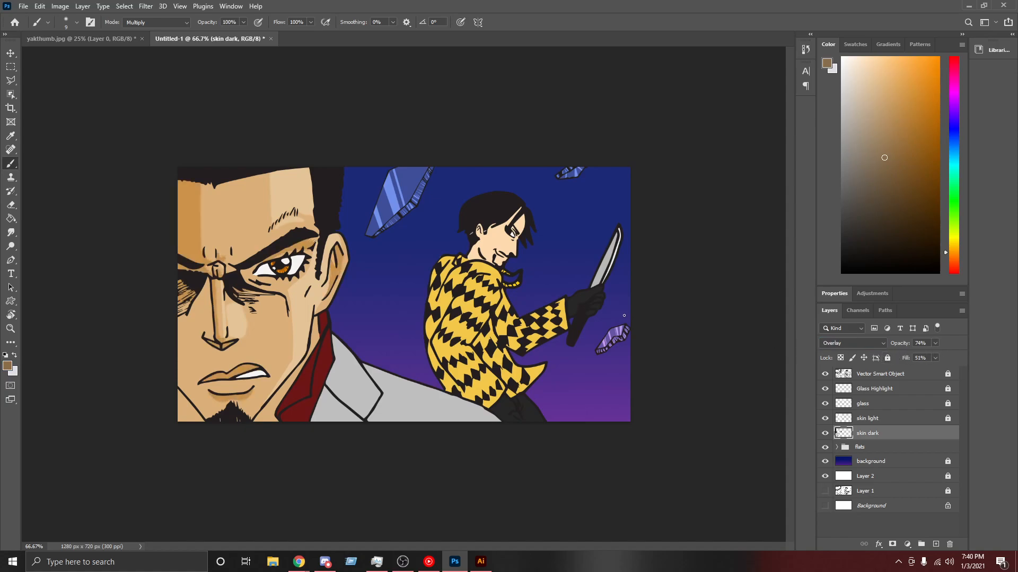
Step: Set the foreground colour to black for the brush and lock the skin dark layer
left_click(8, 366)
mouse_move(771, 239)
left_mouse_down()
mouse_move(723, 244)
mouse_move(702, 277)
left_mouse_up()
left_click(979, 112)
key("b")
left_click(887, 358)
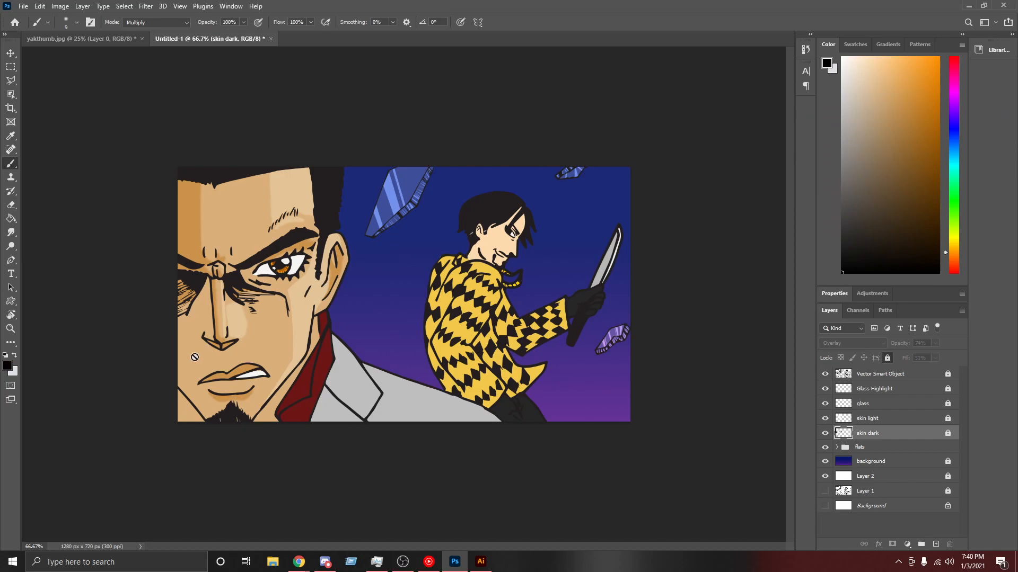
Step: Unlock the skin dark layer and ready the Polygonal Lasso for the neck beside the red collar
key("ctrl+plus")
key("ctrl+plus")
left_click_drag(429, 546, 334, 546)
scroll(393, 377, "down", 5)
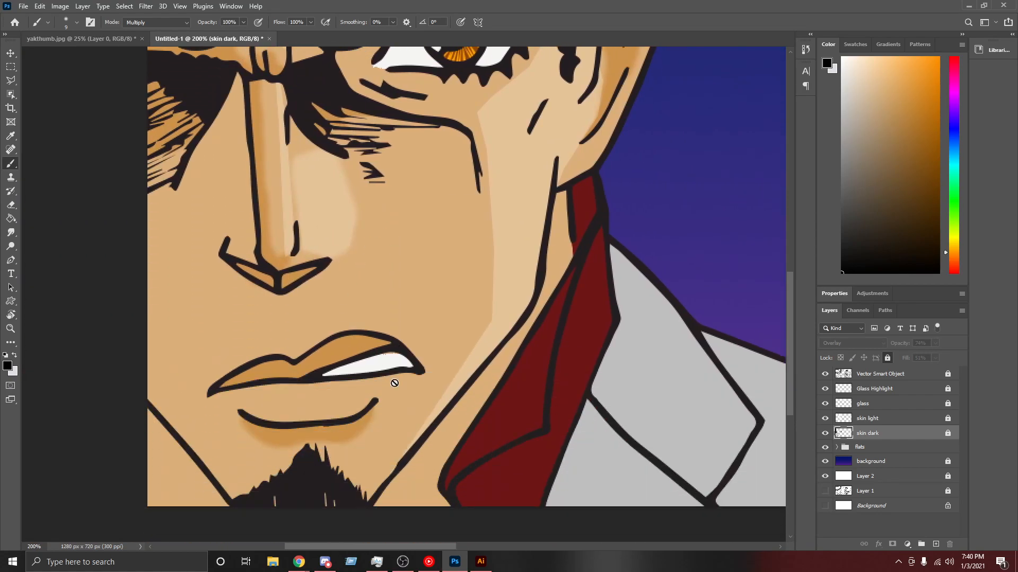
scroll(394, 382, "down", 1)
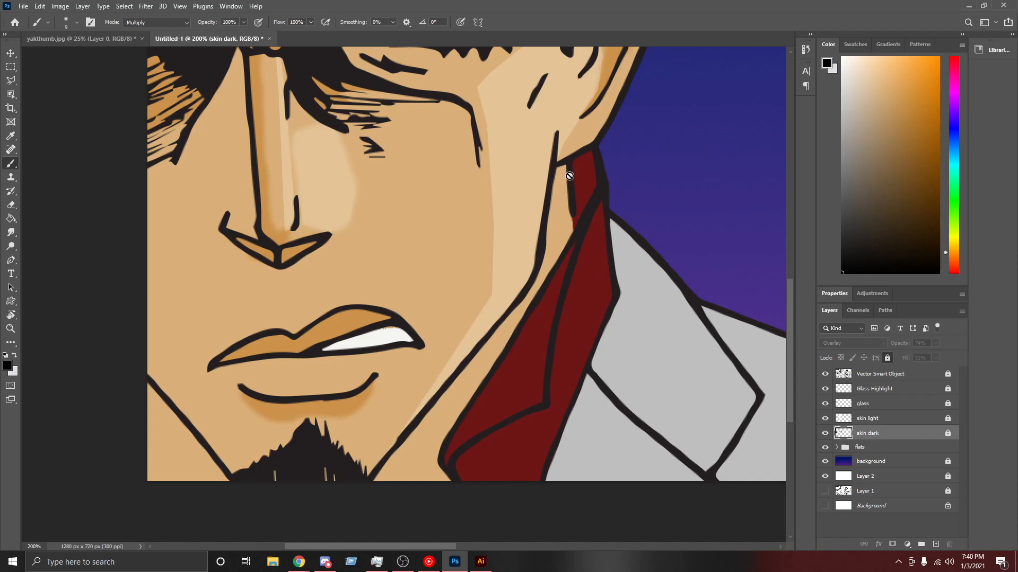
key("l")
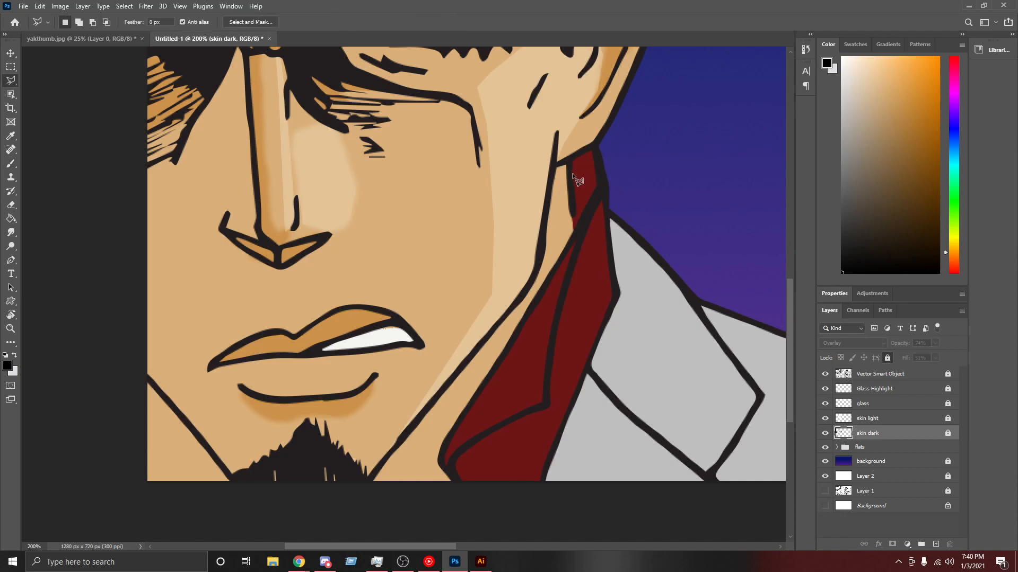
left_click(888, 358)
Step: Select the neck strip between the jawline and the red collar, fill it with black and clear the selection
left_click(576, 235)
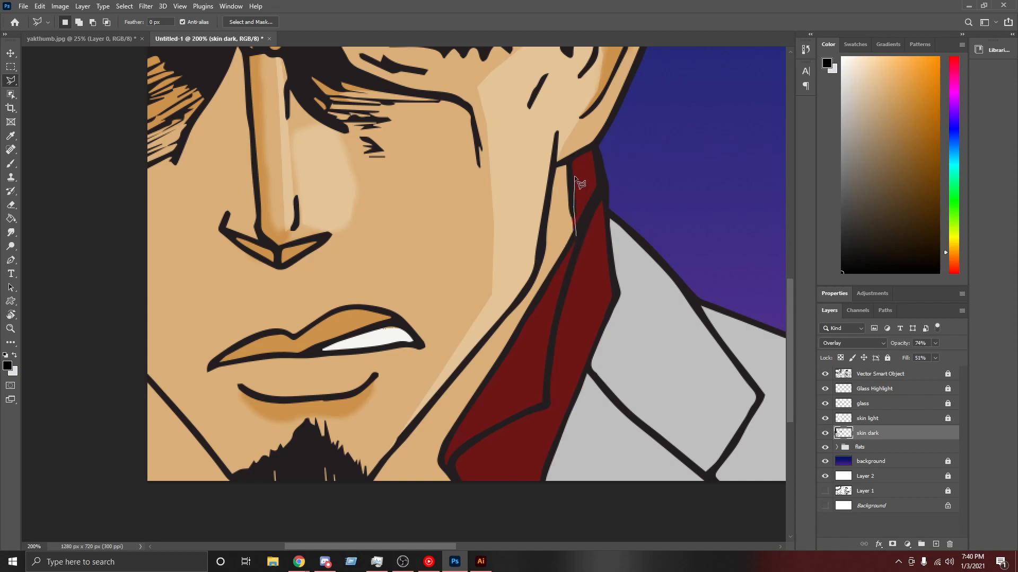
left_click(567, 163)
left_click(555, 165)
left_click(541, 259)
left_click(527, 290)
left_click(434, 399)
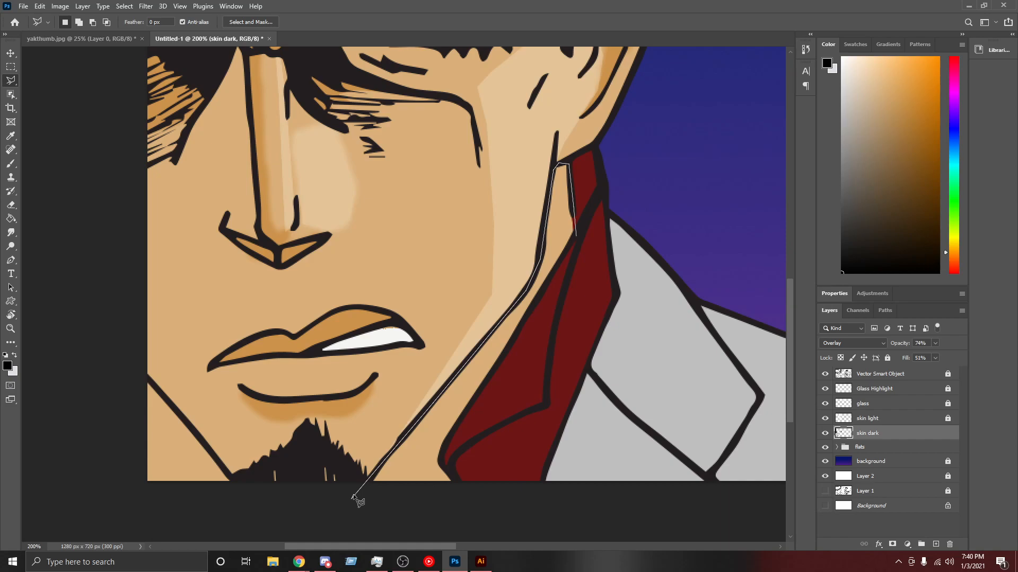
left_click(353, 498)
left_click(467, 495)
left_click(440, 462)
left_click(442, 450)
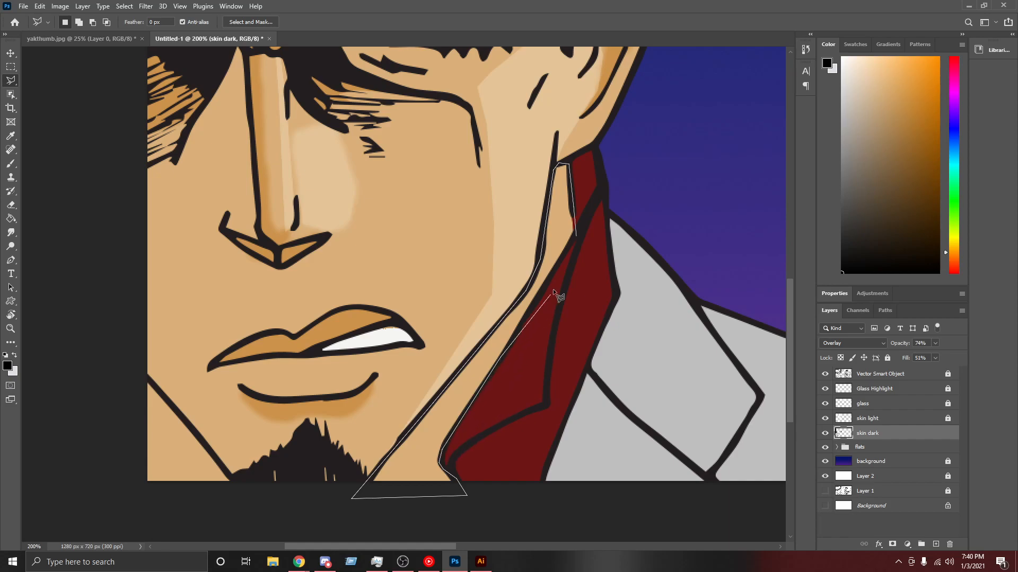
left_click(579, 240)
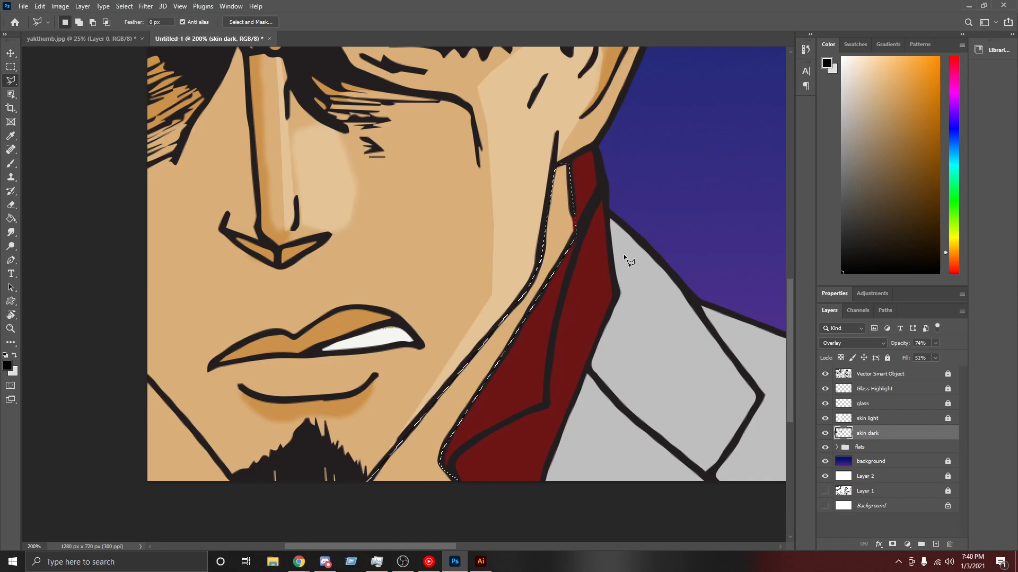
key("g")
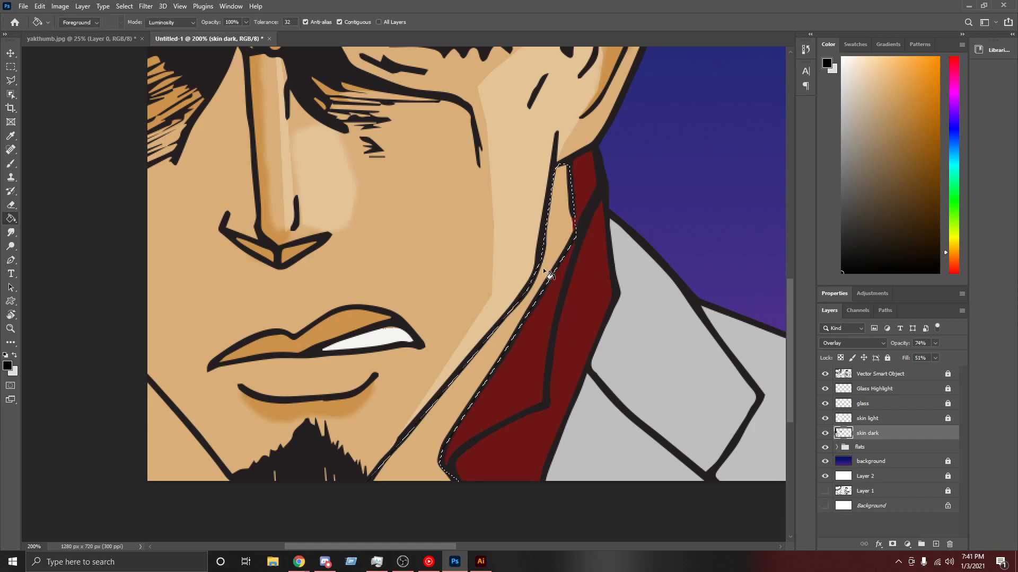
left_click(551, 279)
scroll(656, 248, "up", 3)
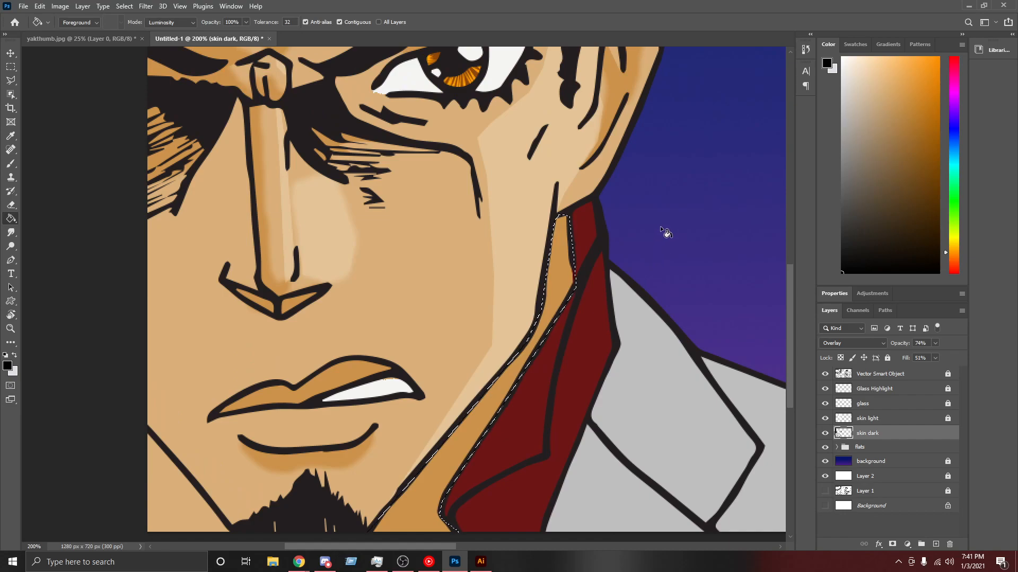
key("ctrl+d")
Step: Select a narrow triangle of neck under the jawline on the face's shadowed side with the Polygonal Lasso and fill it with black
key("ctrl+minus")
key("ctrl+minus")
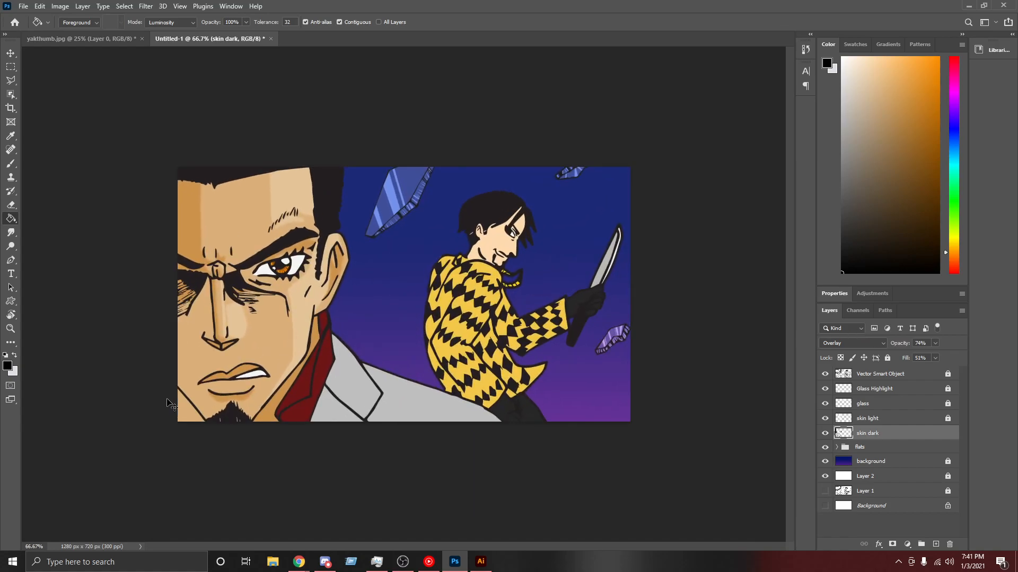
key("ctrl+plus")
key("ctrl+plus")
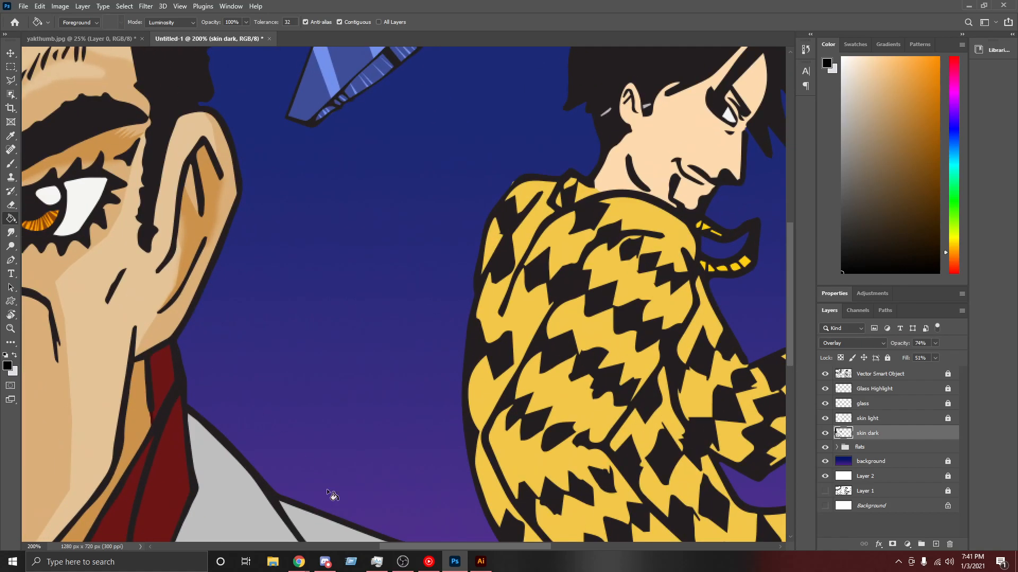
left_click_drag(441, 547, 303, 508)
scroll(481, 436, "down", 3)
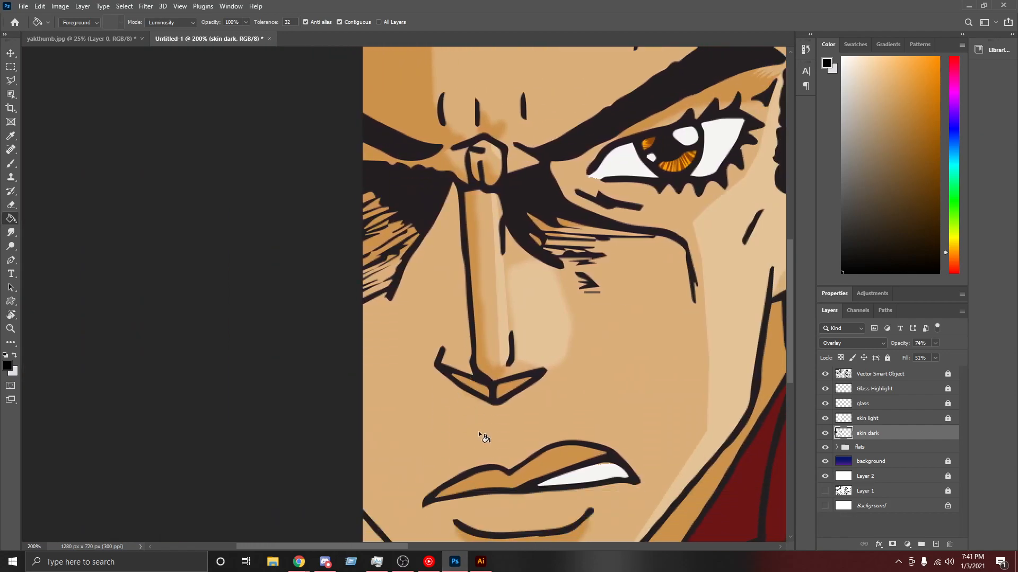
scroll(485, 450, "down", 3)
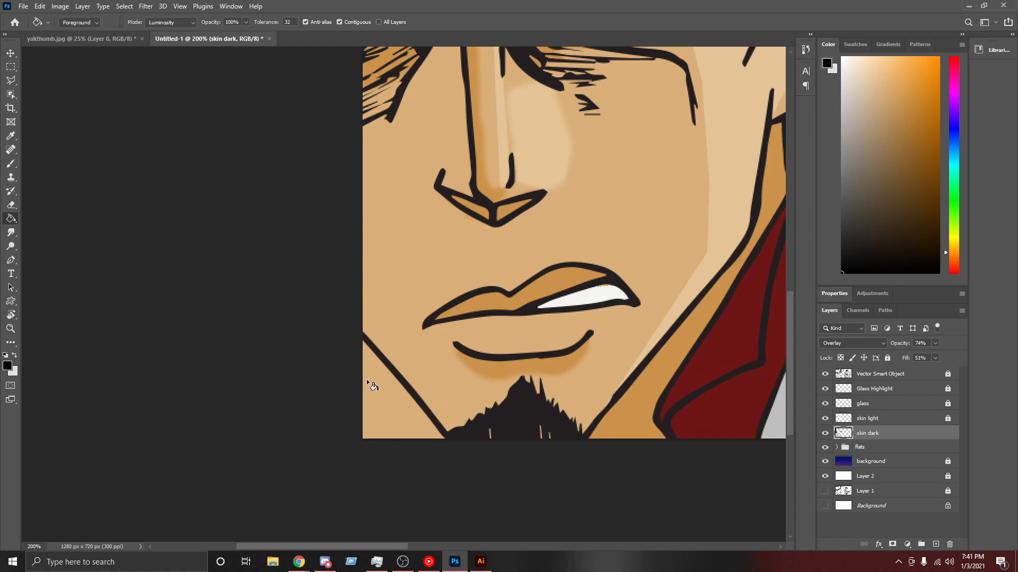
key("l")
left_click(451, 439)
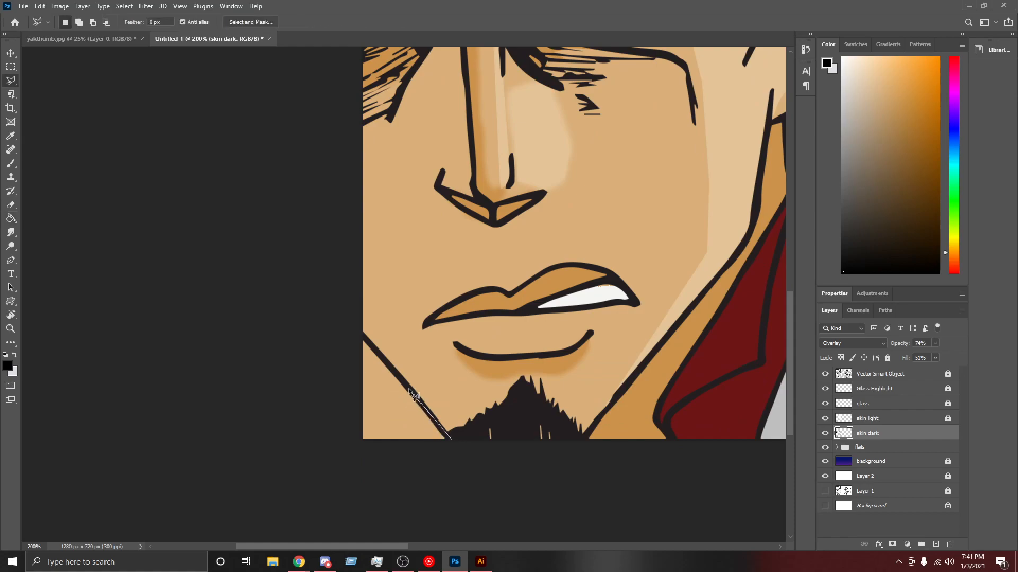
left_click(360, 332)
left_click(422, 447)
left_click(452, 440)
key("g")
left_click(427, 430)
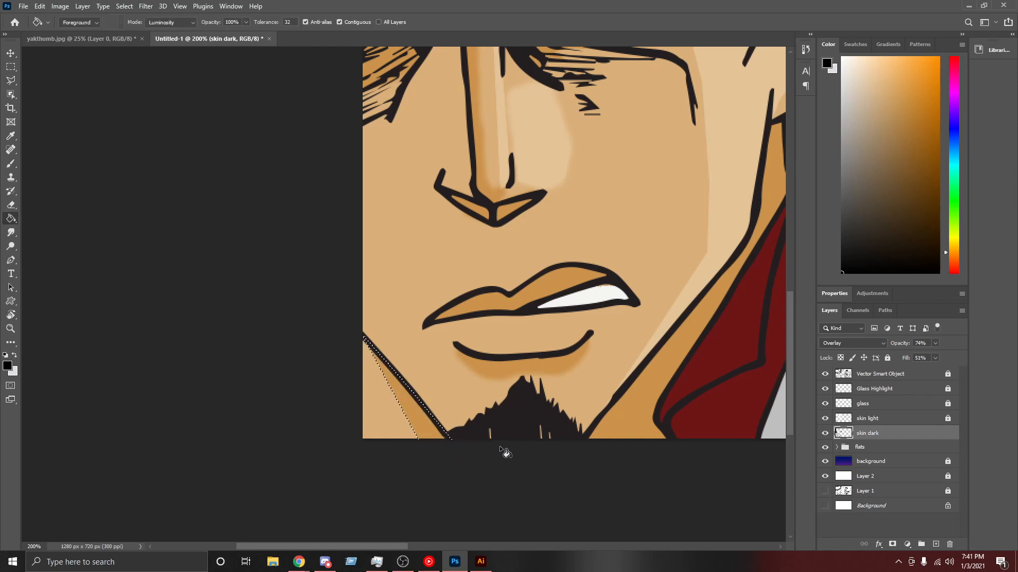
Step: Clear the selection and brush black along the triangular neck shadow's outer edge to soften it
key("ctrl+d")
key("b")
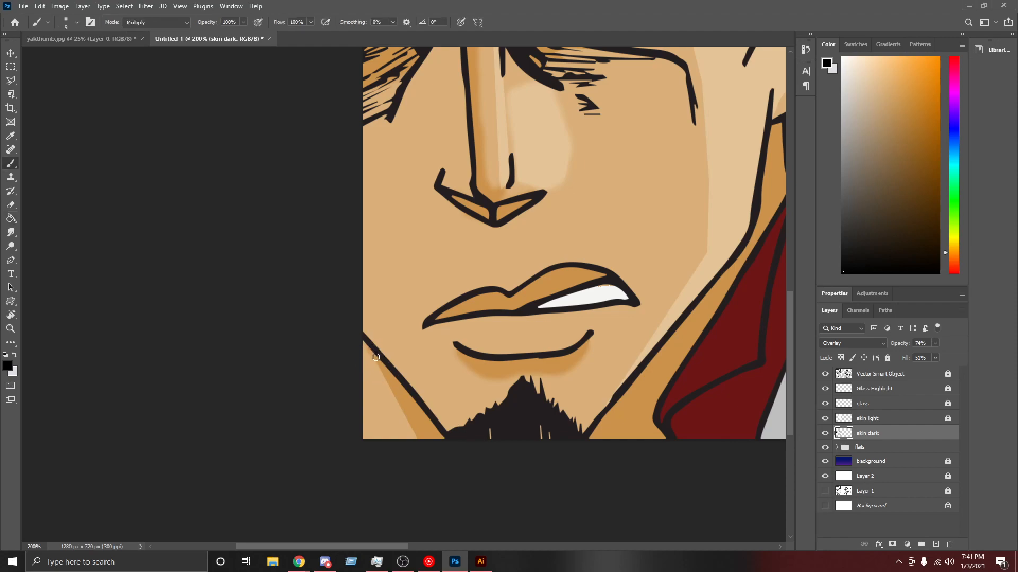
left_click_drag(381, 369, 414, 435)
Step: Lock the skin dark layer with the neck shadows finished
key("ctrl+minus")
key("ctrl+minus")
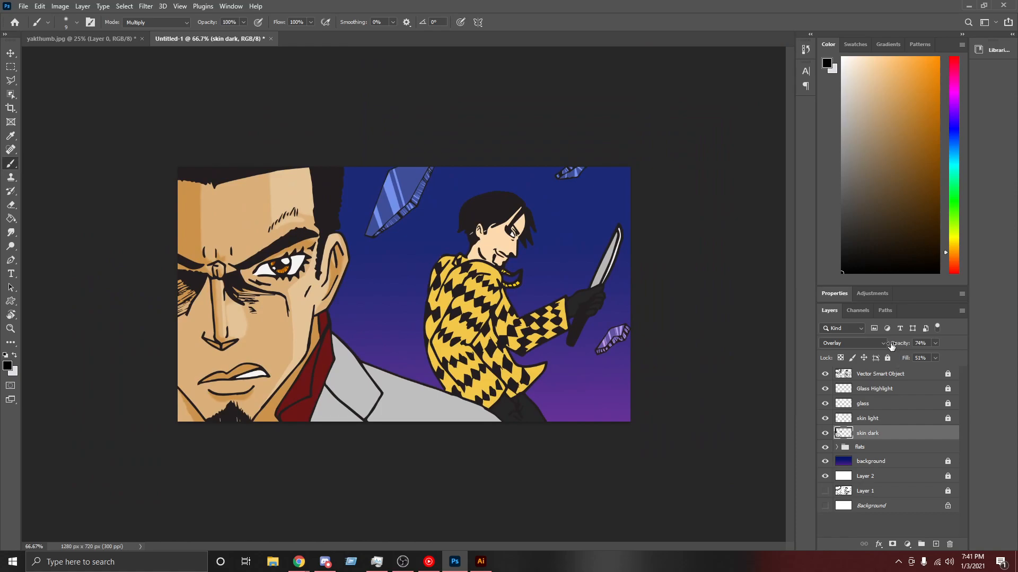
left_click(888, 358)
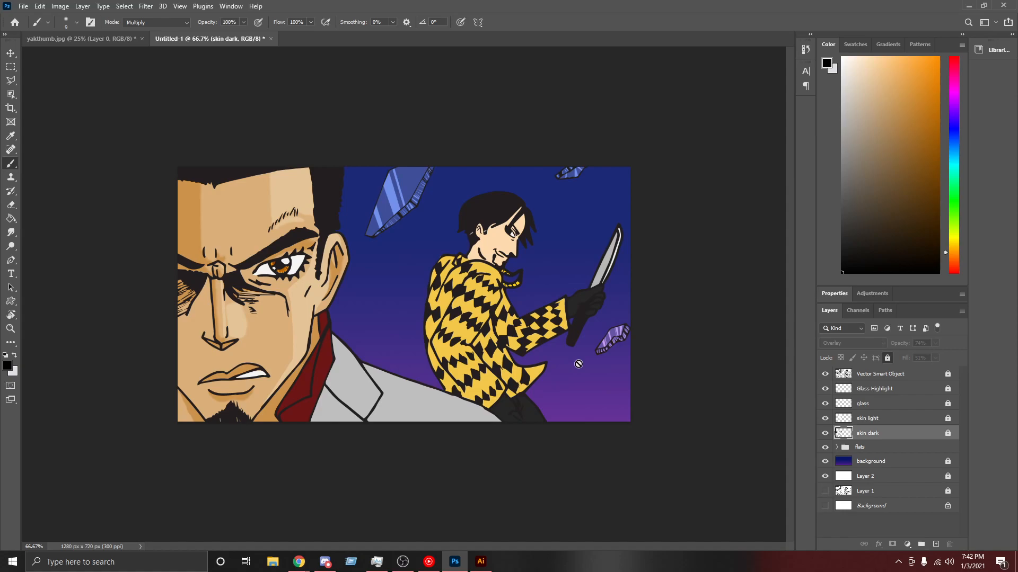
key("ctrl+plus")
key("ctrl+plus")
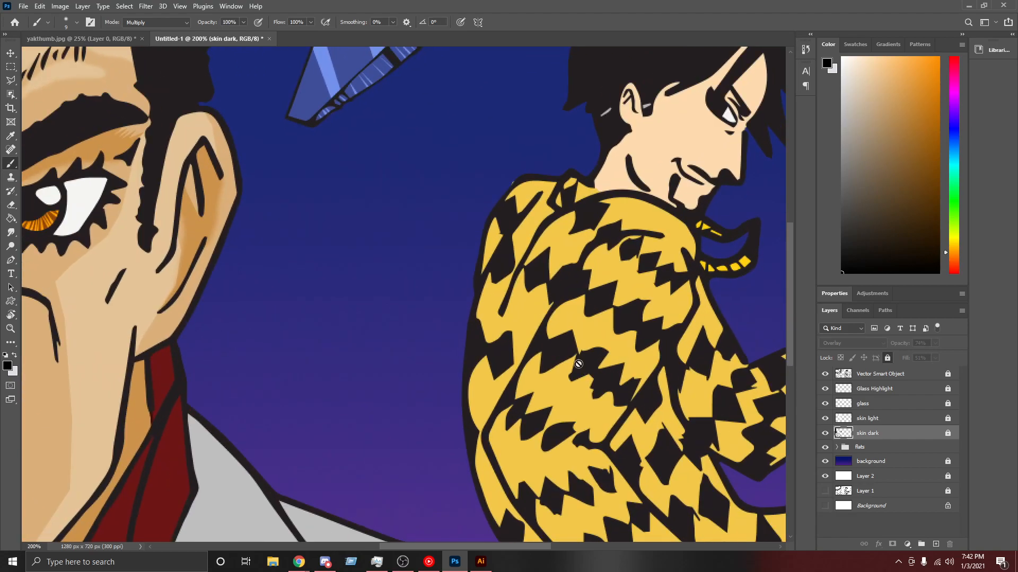
Step: Add a new layer above skin dark and outline a shadow under the red collar's lower fold with the Polygonal Lasso
scroll(363, 223, "down", 5)
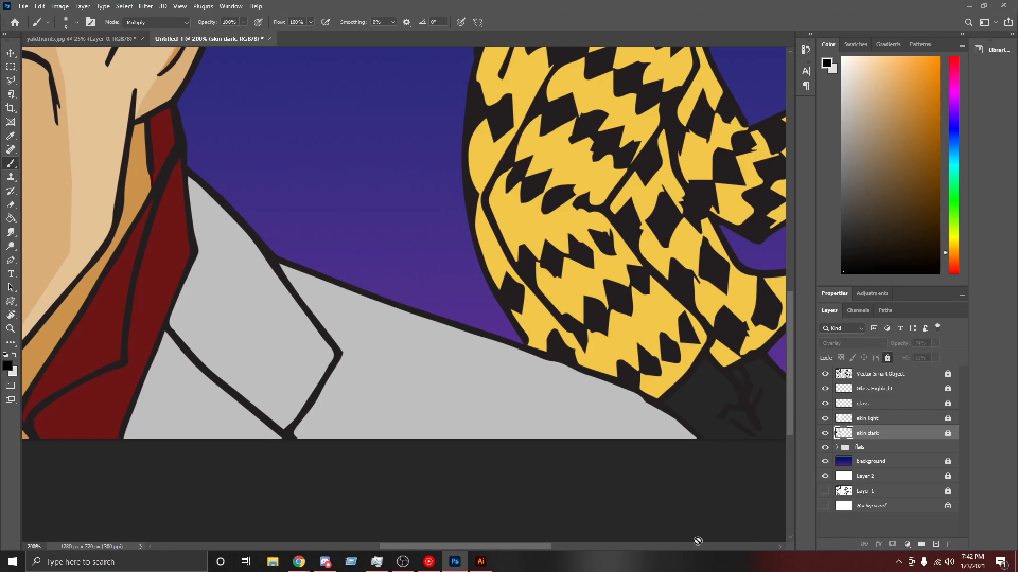
left_click_drag(528, 547, 462, 546)
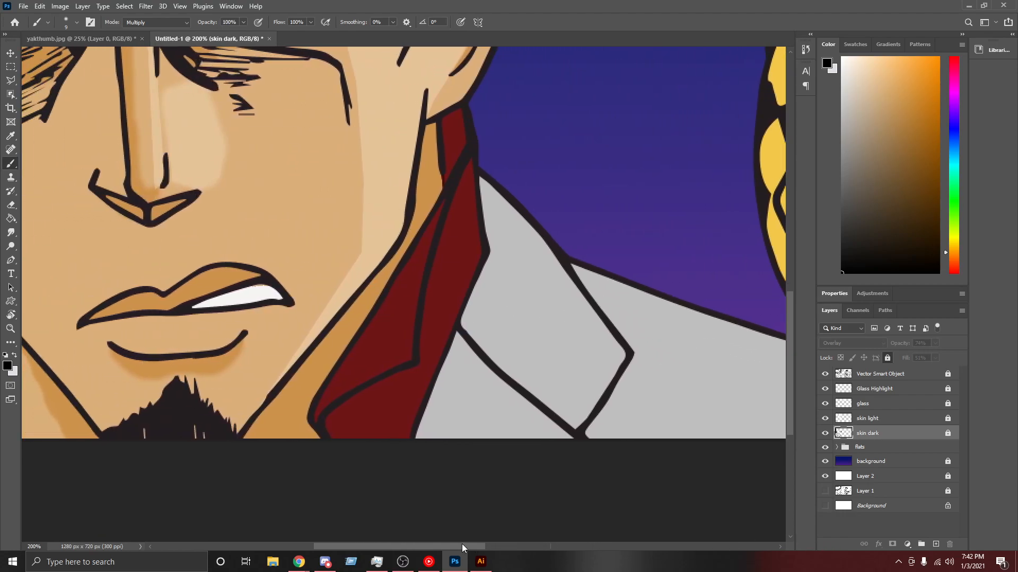
left_click(935, 544)
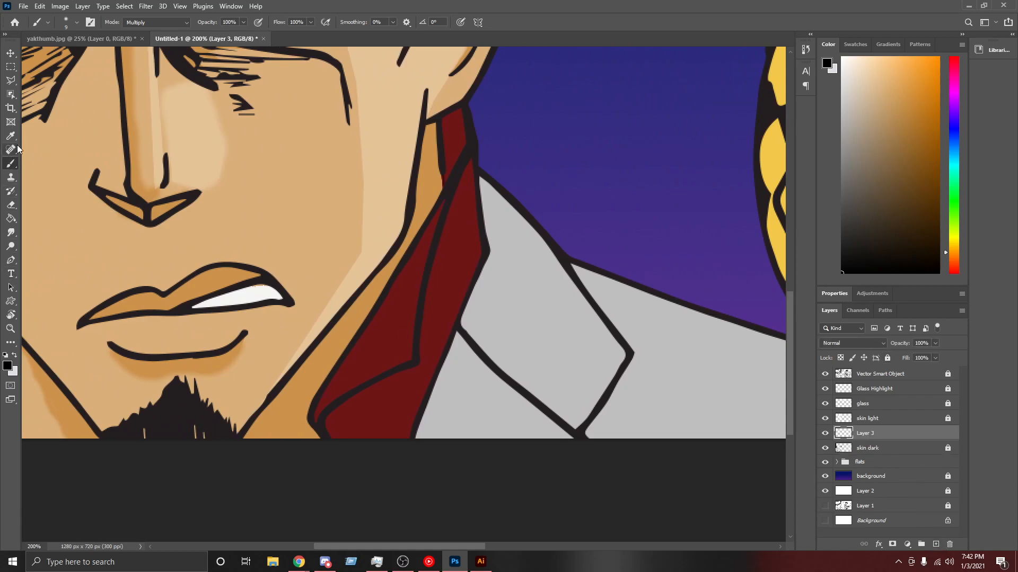
key("l")
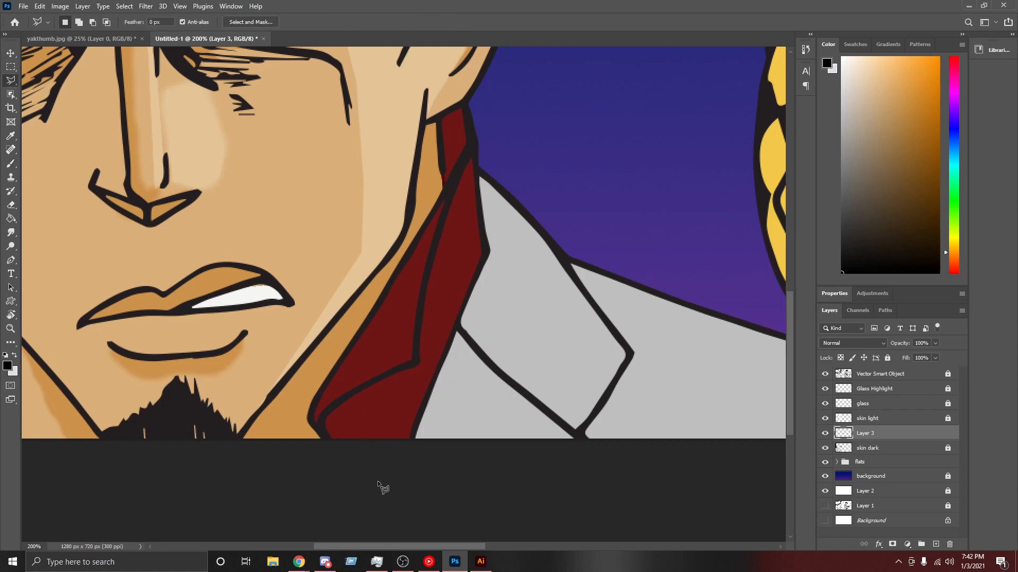
left_click(369, 443)
left_click(356, 420)
left_click(413, 422)
left_click(403, 404)
mouse_move(402, 409)
left_mouse_down()
mouse_move(409, 366)
mouse_move(346, 395)
mouse_move(325, 419)
mouse_move(326, 444)
mouse_move(375, 449)
left_mouse_up()
Step: Add the red collar's inner strip below the ear to the selection and fill both selected areas with black
scroll(475, 156, "up", 1)
key("shift")
left_click(444, 221)
left_click(436, 142)
left_click(463, 129)
left_click(472, 158)
left_click(452, 227, "shift")
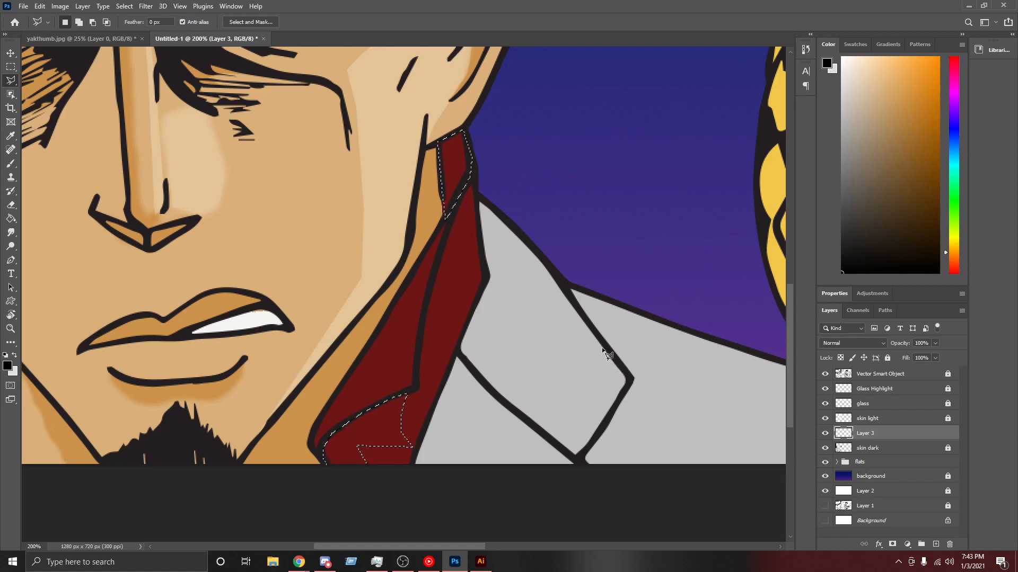
key("g")
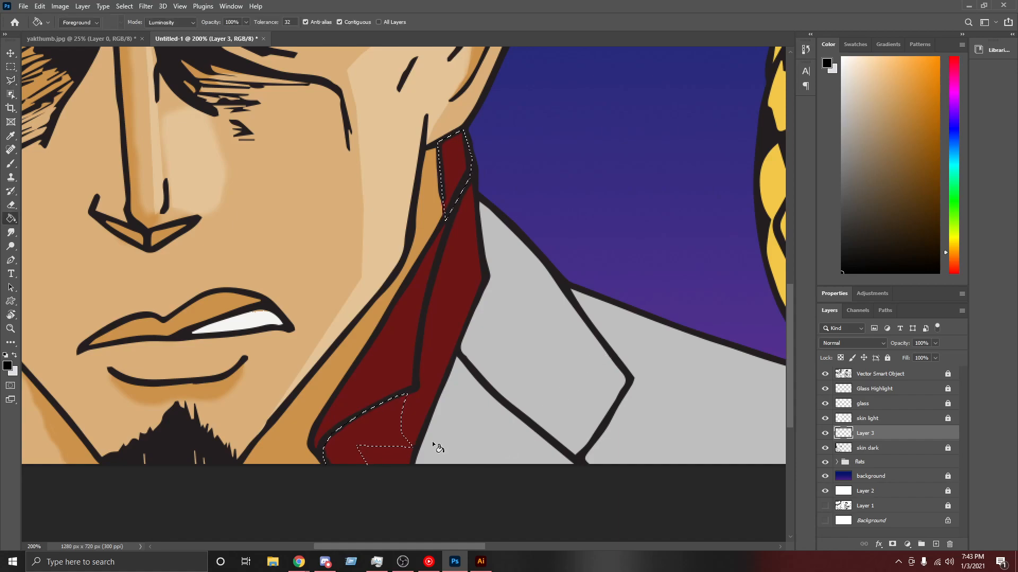
Step: Set the collar shadow layer's blend mode to Overlay and its opacity to 37%
left_click(877, 344)
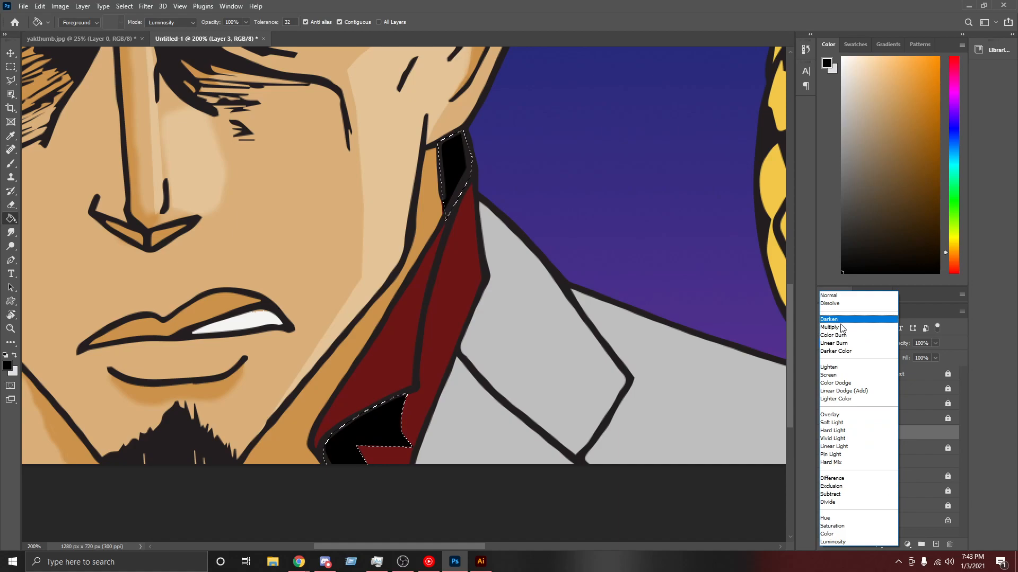
left_click(833, 414)
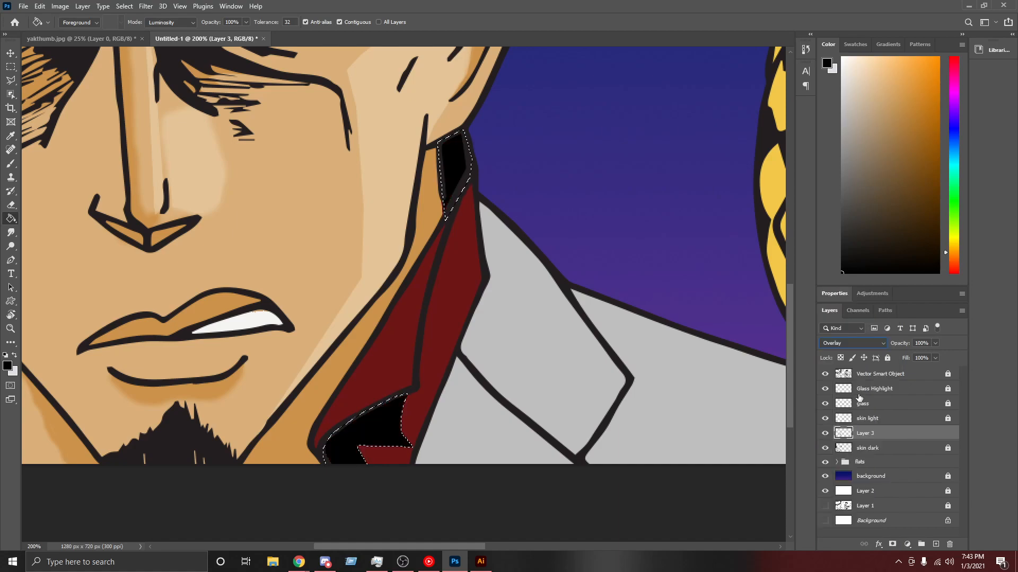
left_click(935, 343)
left_click_drag(937, 355, 917, 360)
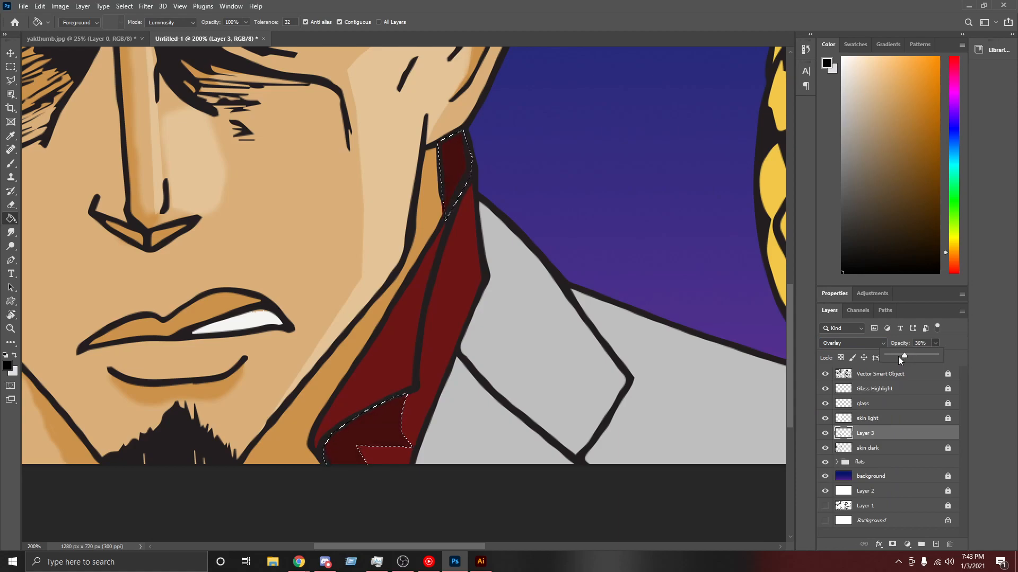
left_click_drag(899, 361, 906, 358)
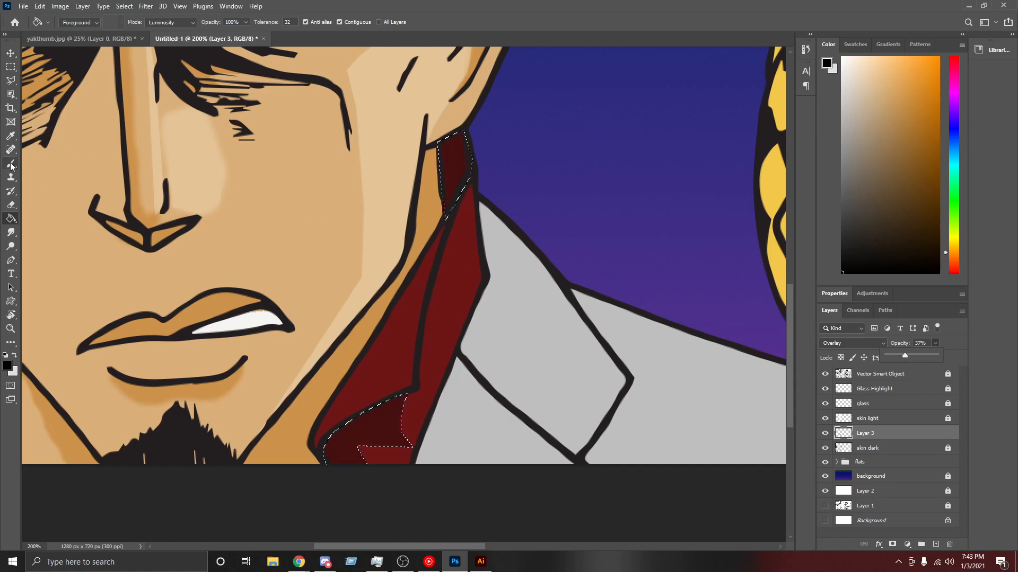
Step: Clear the selection and brush black along the lower collar shadow's edge to soften it
key("ctrl+d")
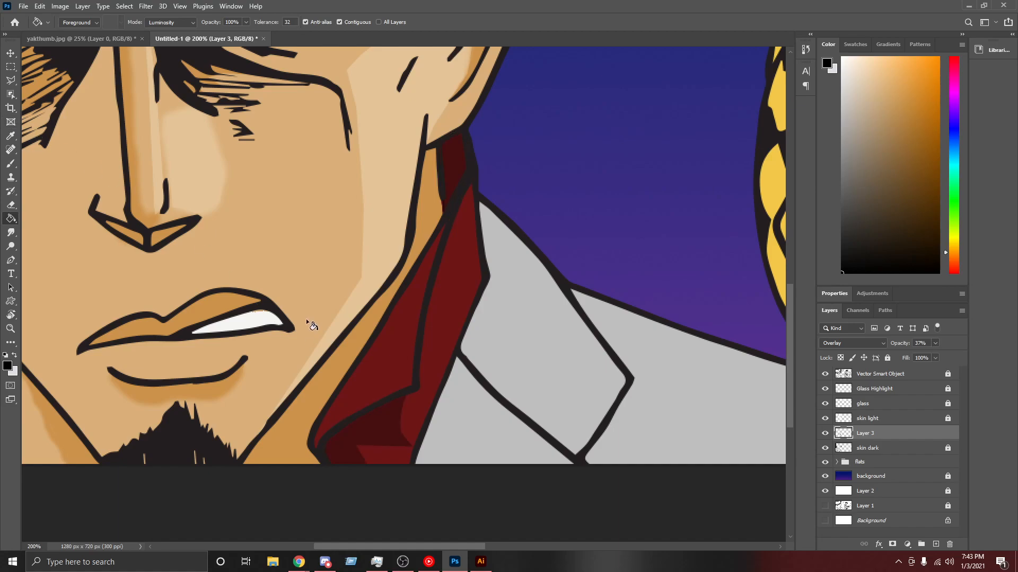
key("b")
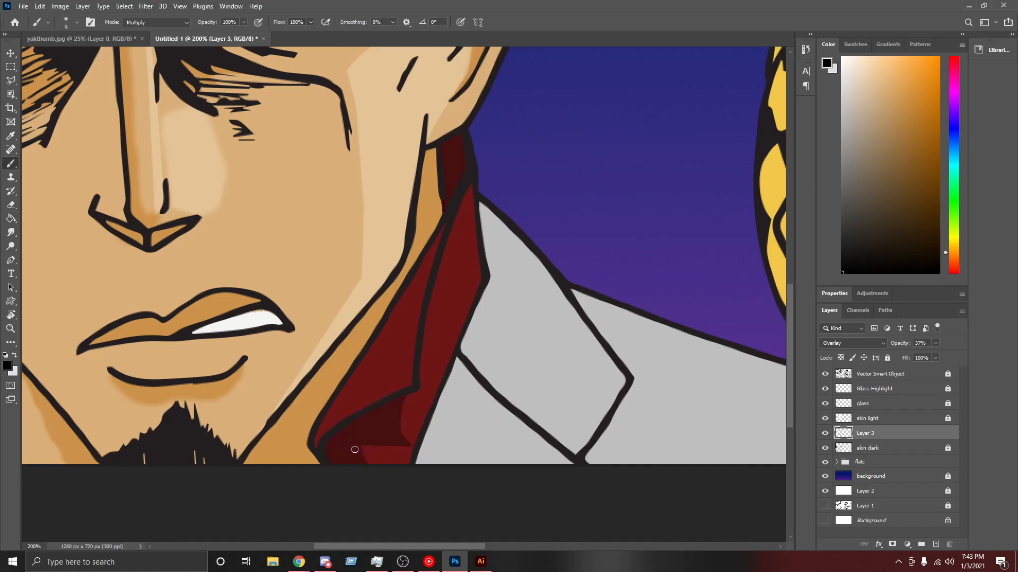
mouse_move(359, 449)
left_mouse_down()
mouse_move(411, 448)
mouse_move(403, 406)
left_mouse_up()
Step: Rename the collar shadow layer as shirt dark and lock it
left_click(875, 349)
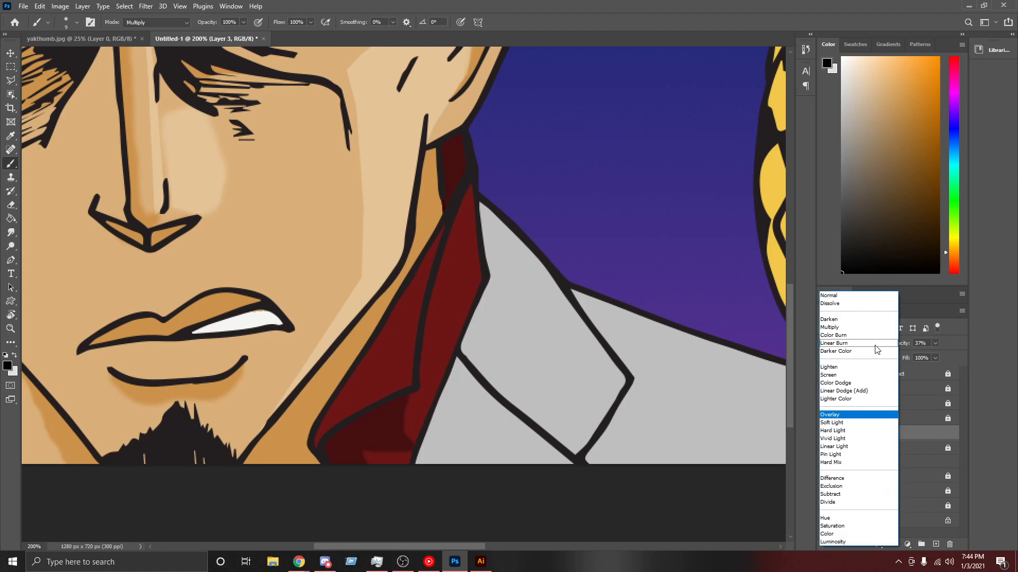
left_click(869, 345)
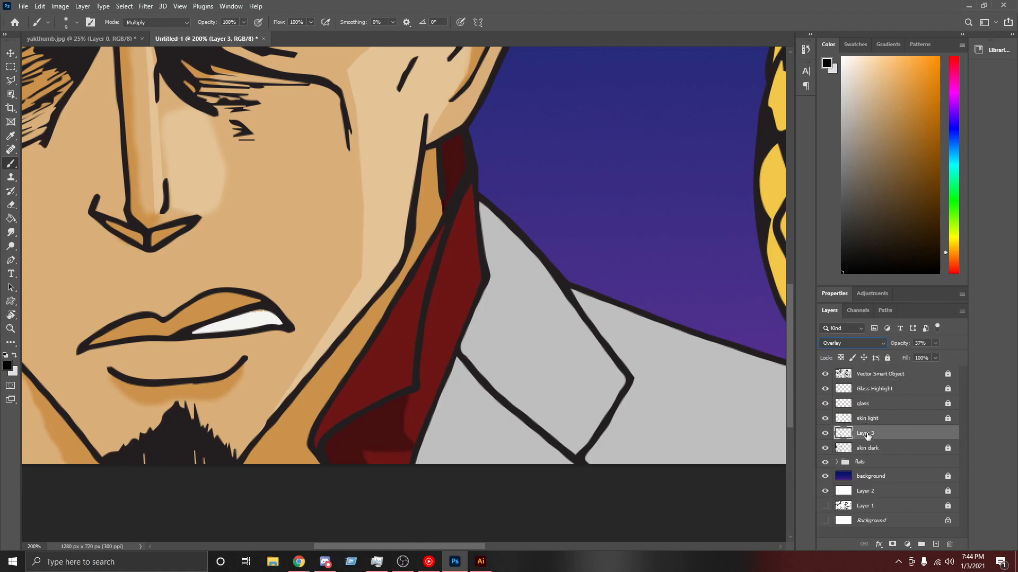
double_click(868, 435)
double_click(873, 433)
key("BackSpace")
key("Return")
left_click(888, 358)
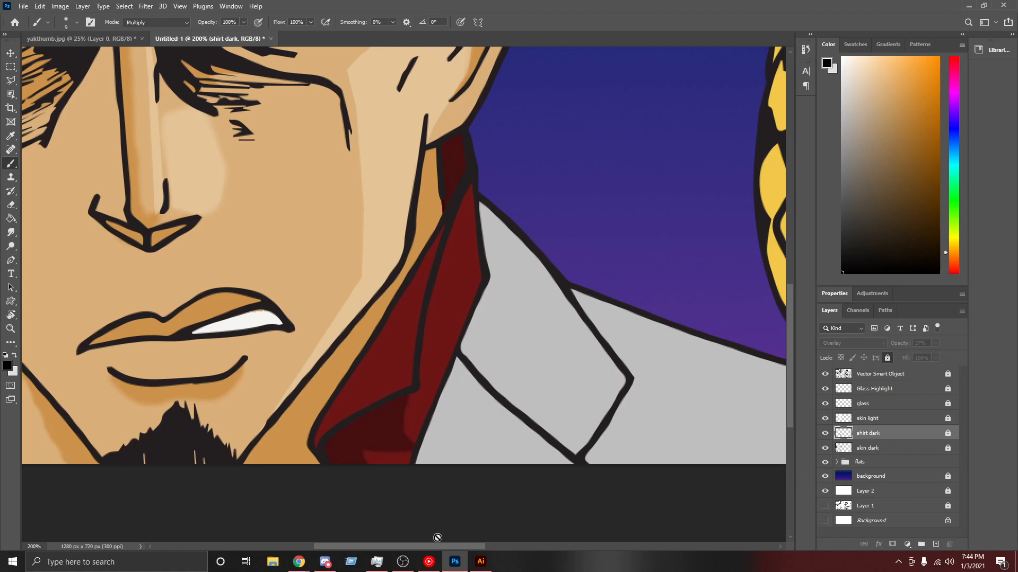
Step: Add a new layer above shirt dark and set the foreground color to white (ffffff)
scroll(440, 537, "right", 5)
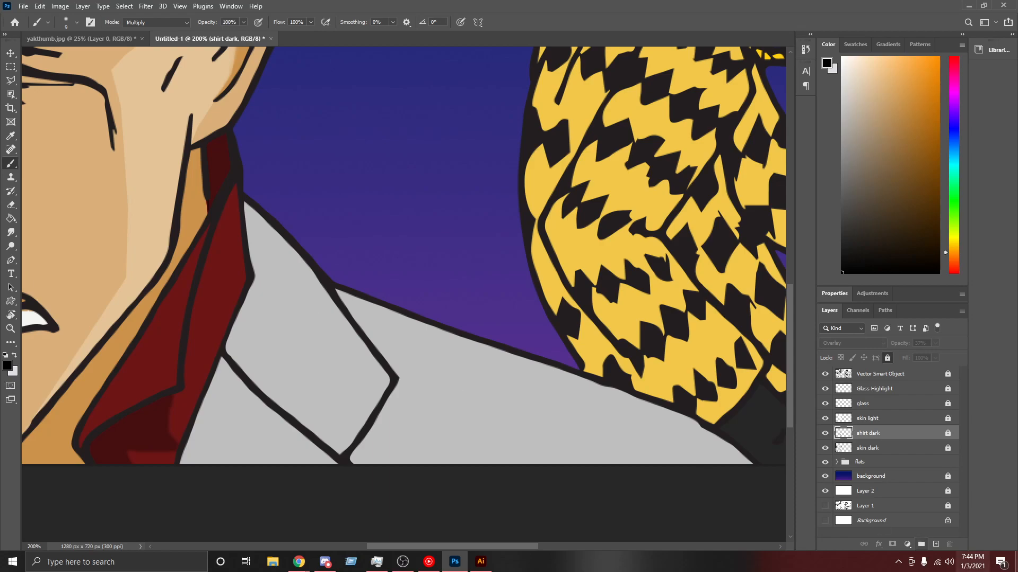
left_click(935, 544)
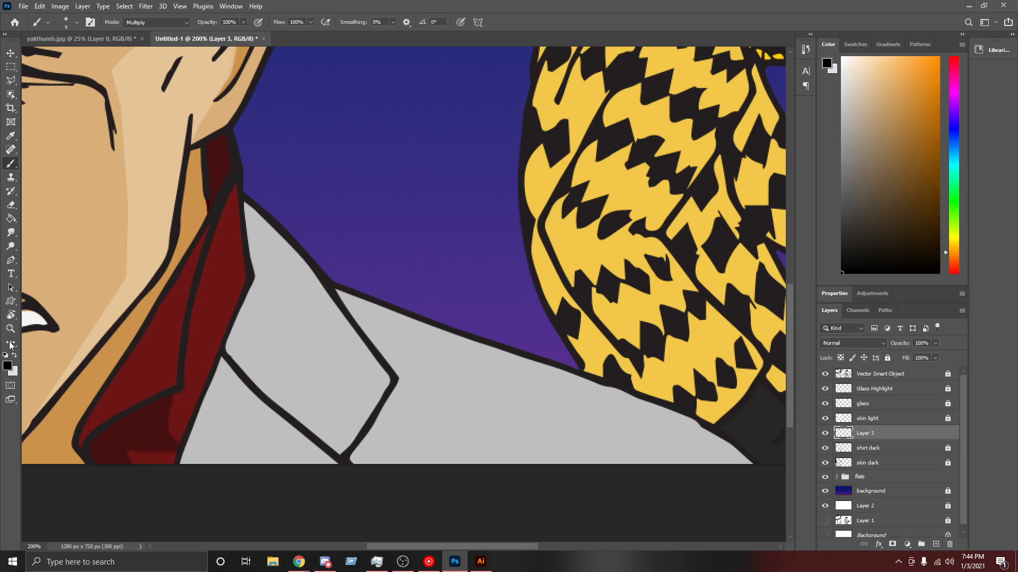
left_click(7, 366)
left_click_drag(758, 156, 739, 119)
left_click(960, 118)
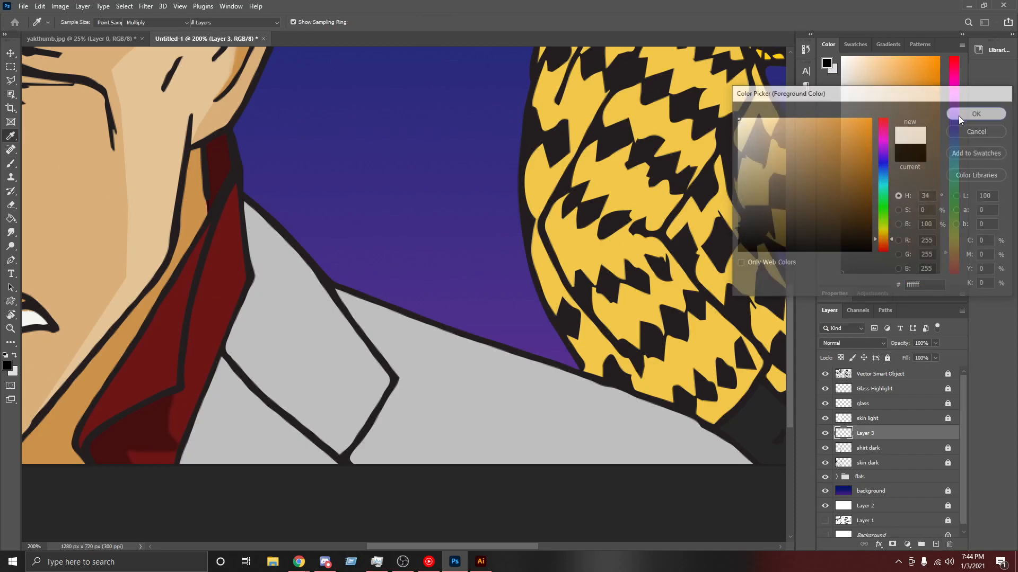
Step: Select the upper part of the gray jacket's shoulder with the Polygonal Lasso, fill it with white and clear the selection
left_click(11, 81)
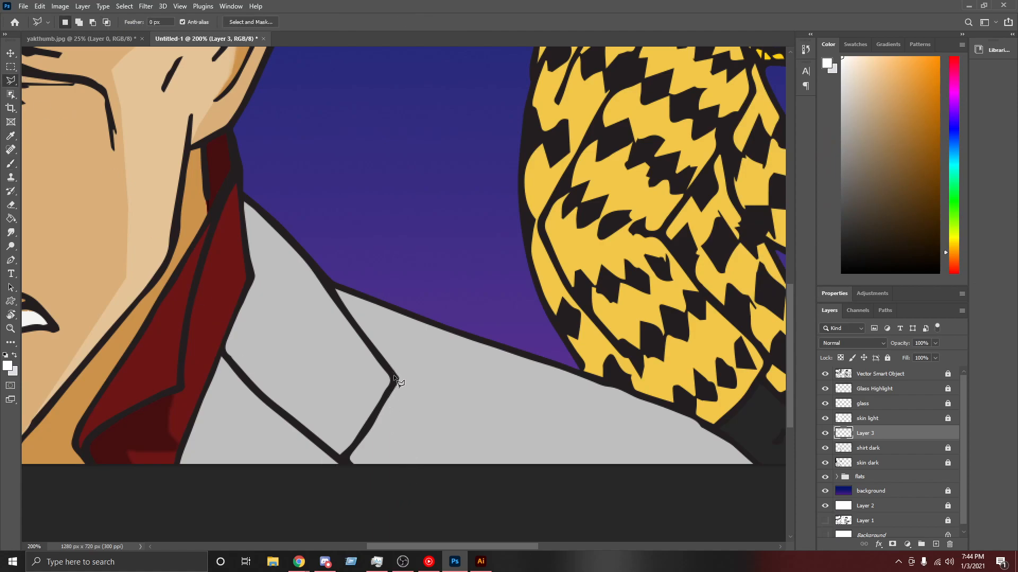
left_click(377, 415)
left_click(405, 421)
left_click(556, 453)
left_click(595, 465)
left_click(628, 473)
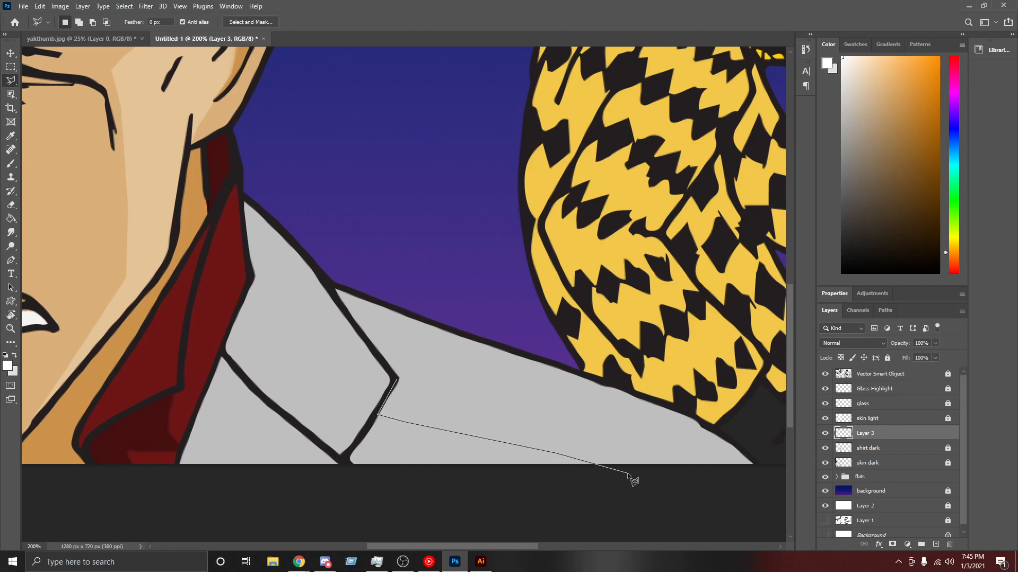
left_click(764, 469)
left_click(719, 435)
left_click(691, 421)
left_click(627, 393)
left_click(586, 381)
left_click(421, 324)
left_click(329, 284)
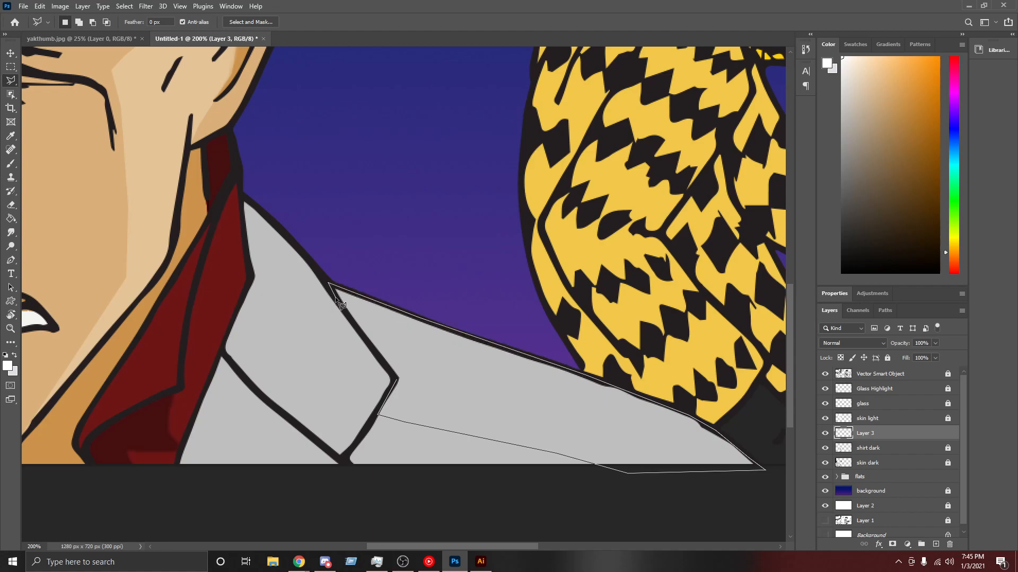
double_click(397, 380)
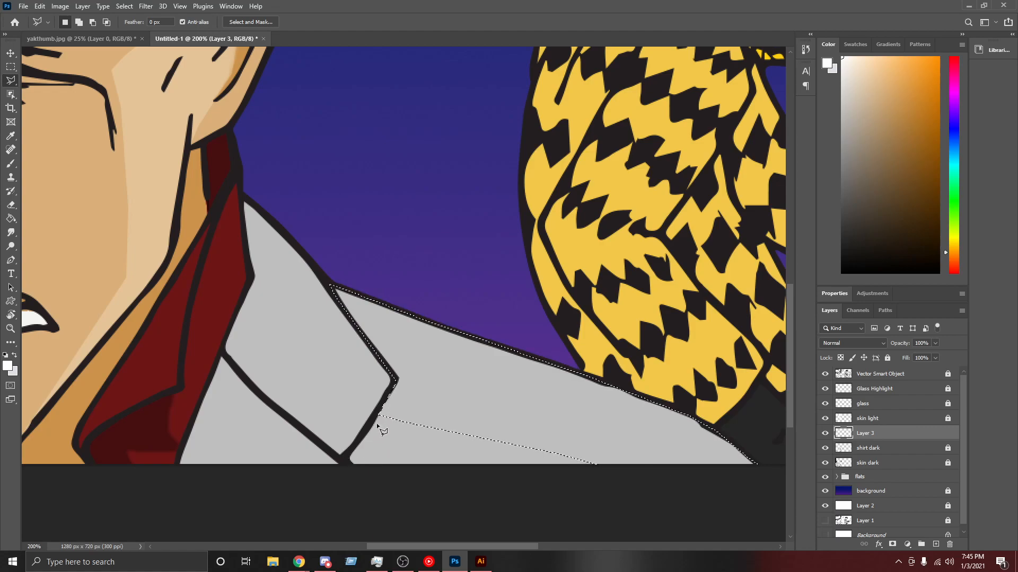
key("g")
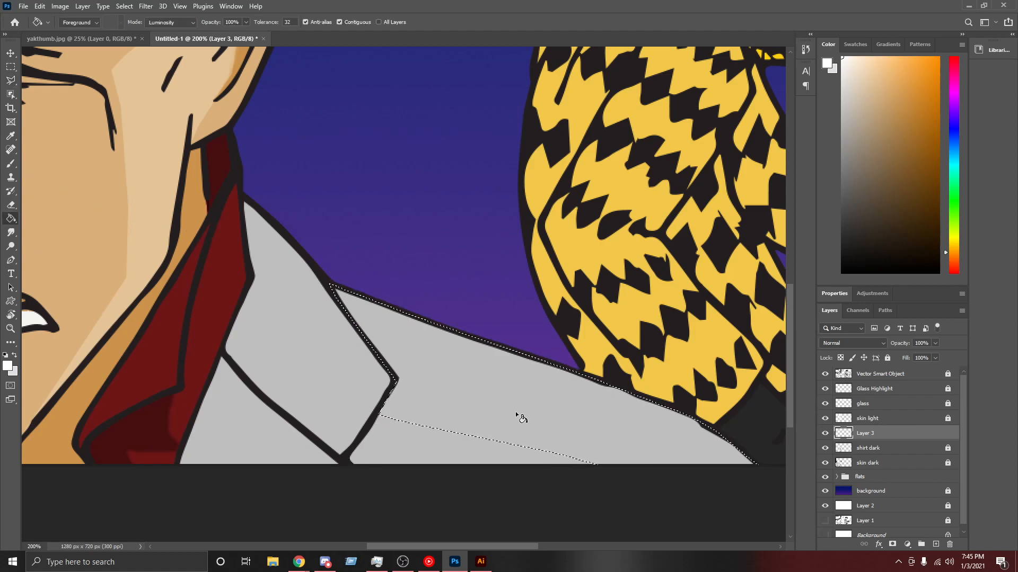
left_click(517, 415)
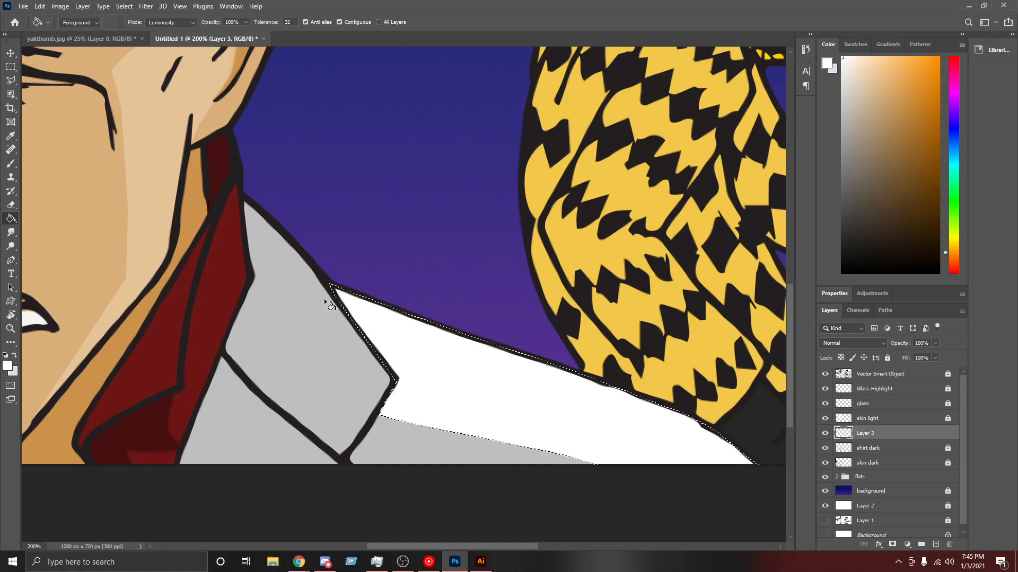
left_click_drag(526, 547, 507, 473)
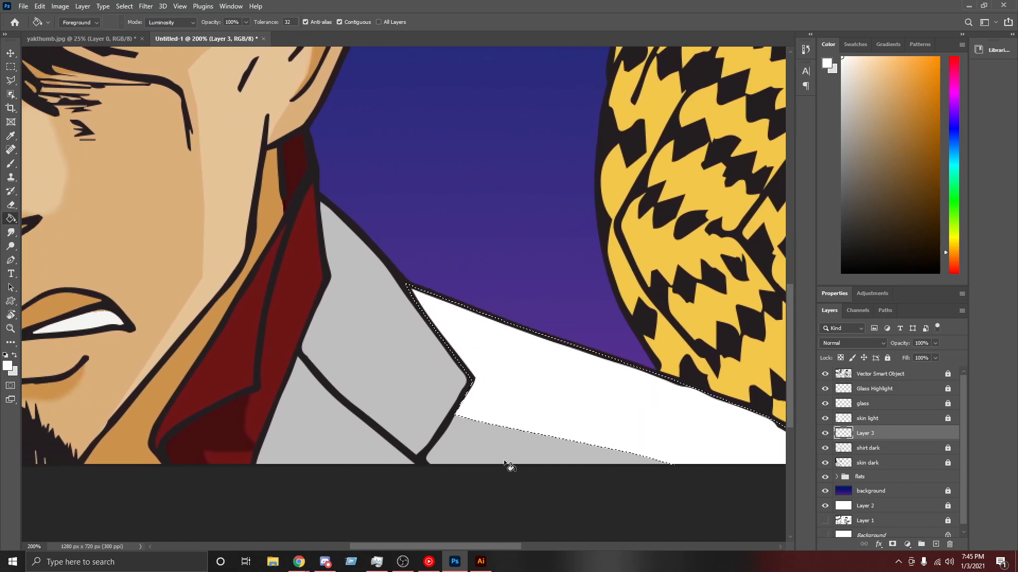
scroll(508, 474, "up", 3)
scroll(504, 453, "down", 2)
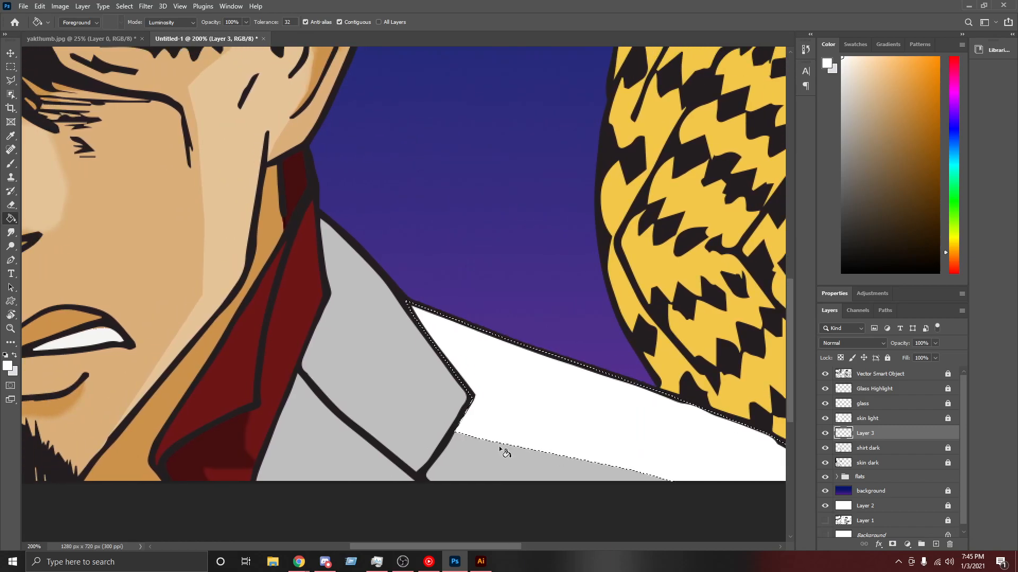
key("ctrl+d")
Step: Select the outer part of the gray jacket's lapel with the Polygonal Lasso, fill it with white and clear the selection
left_click_drag(504, 547, 487, 545)
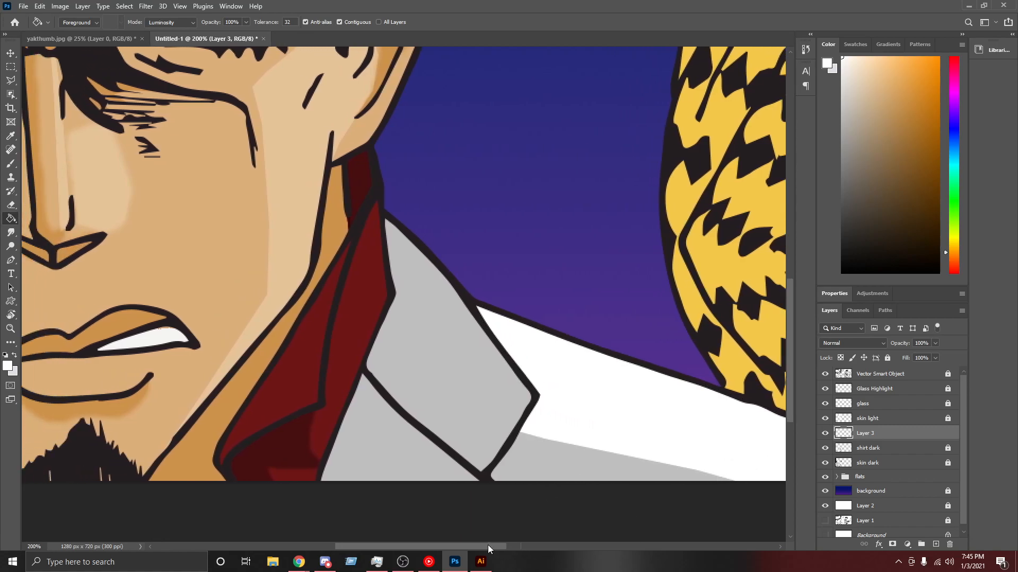
key("l")
left_click(538, 395)
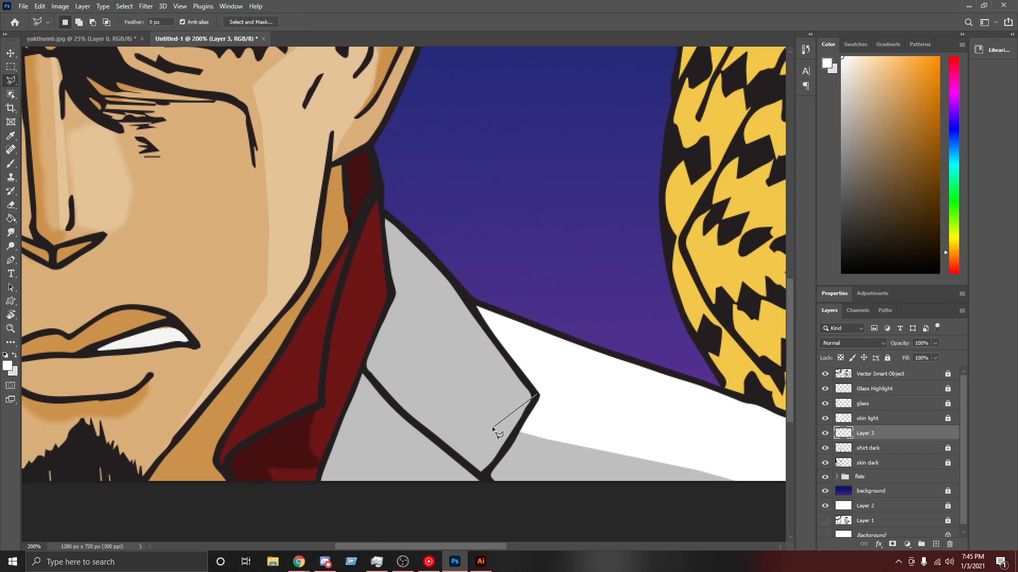
left_click(446, 419)
left_click(385, 213)
left_click(467, 300)
left_click(538, 399)
key("b")
key("g")
left_click(484, 383)
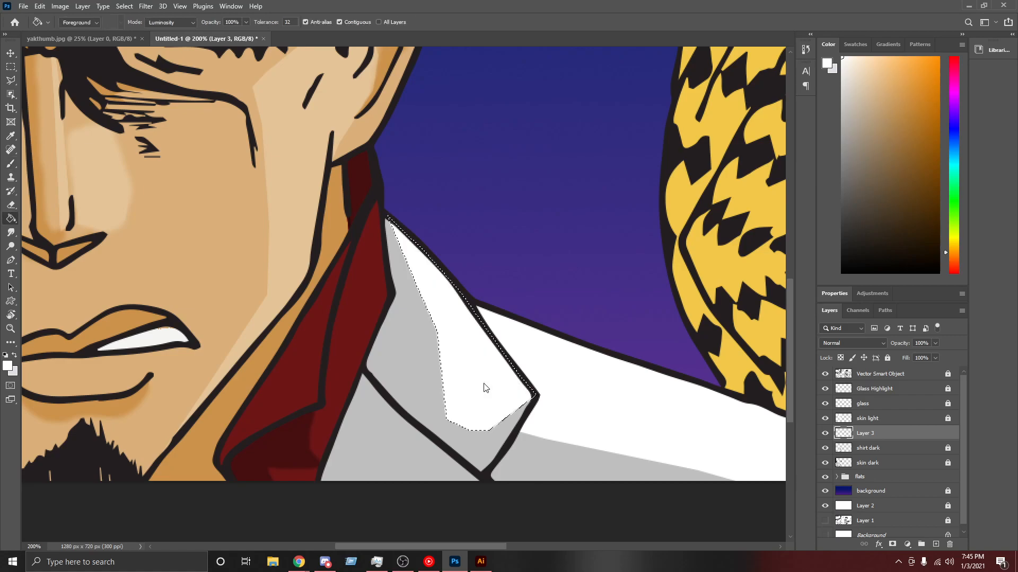
key("ctrl+d")
Step: Extend the lapel's white highlight down to its lower tip with a second lassoed fill and clear the selection
key("l")
left_click(443, 368)
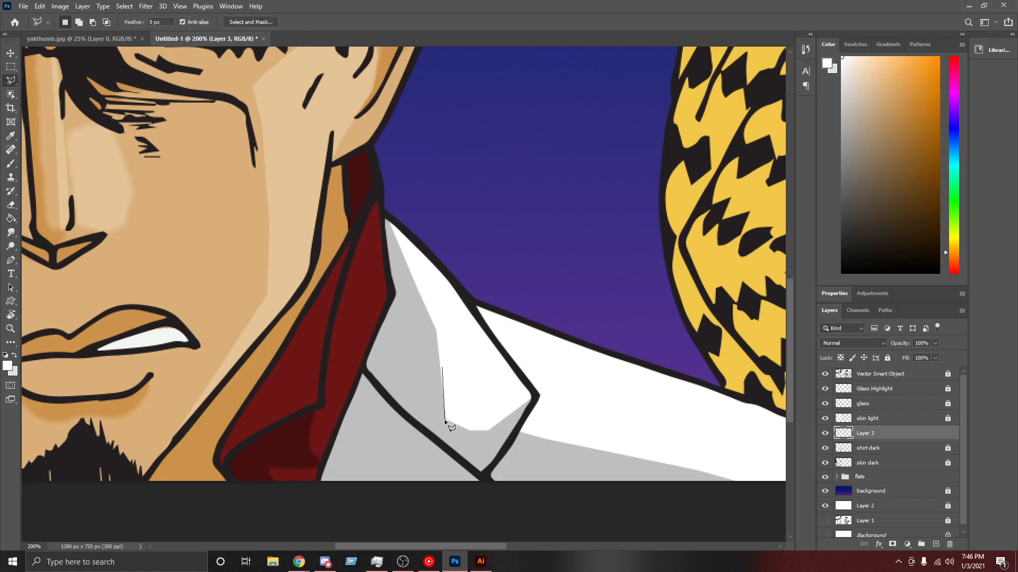
left_click(442, 441)
left_click(481, 473)
left_click(535, 397)
left_click(448, 367)
key("g")
left_click(470, 444)
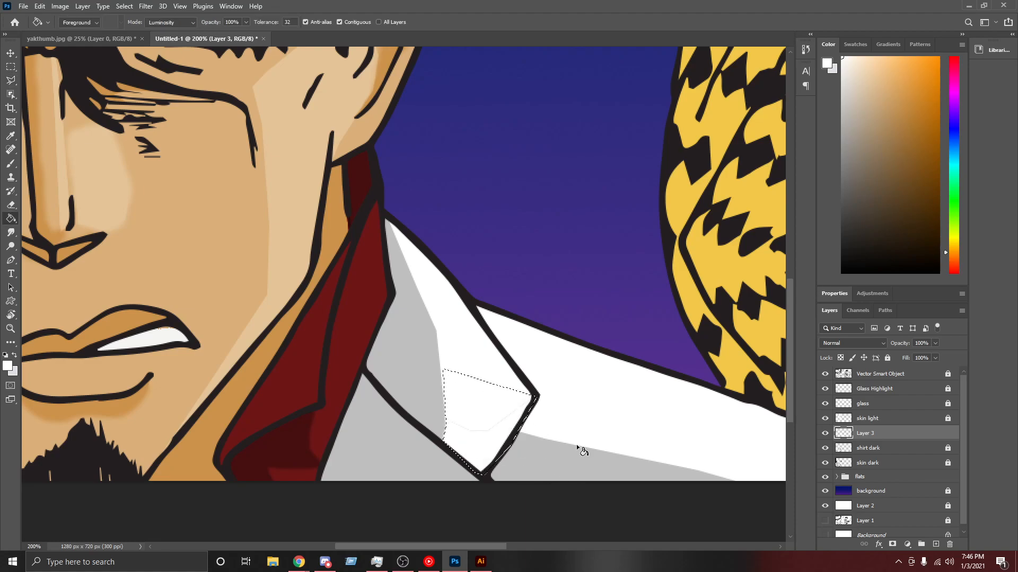
key("ctrl+d")
Step: Select a small triangle of jacket just beneath the lapel's lower tip with the Polygonal Lasso and fill it with white
key("l")
left_click(452, 455)
left_click(452, 492)
left_click(486, 482)
left_click(453, 455)
key("g")
left_click(471, 478)
Step: Examine the yellow-and-black patterned jacket of the character holding the knife up close
key("ctrl+minus")
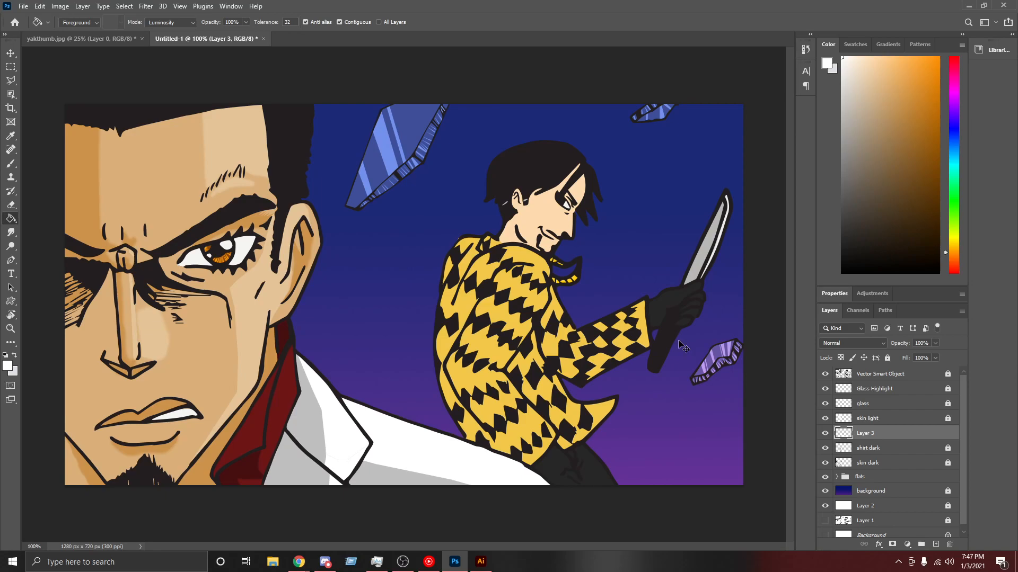
key("ctrl+plus")
key("ctrl+plus")
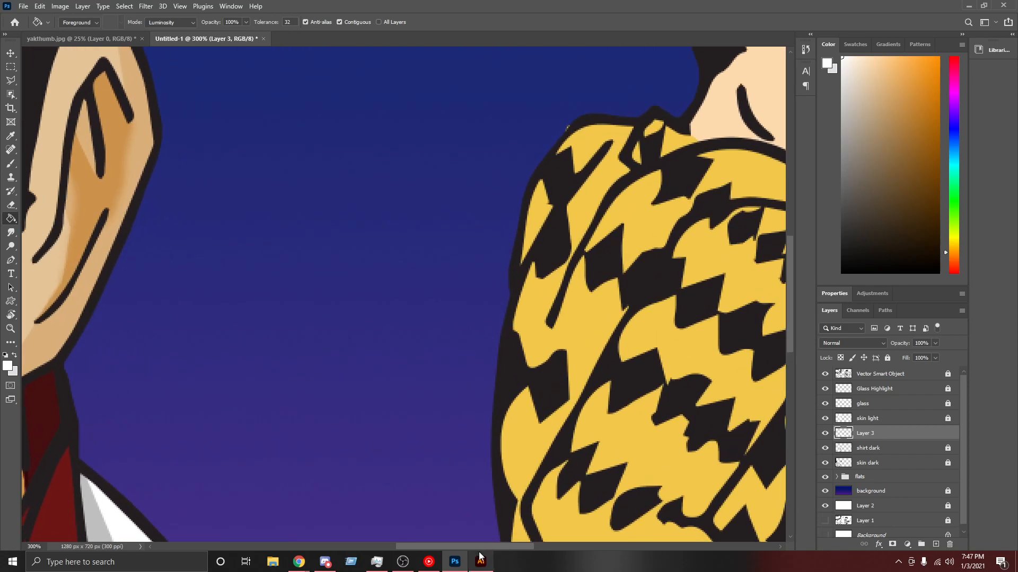
left_click_drag(481, 545, 545, 544)
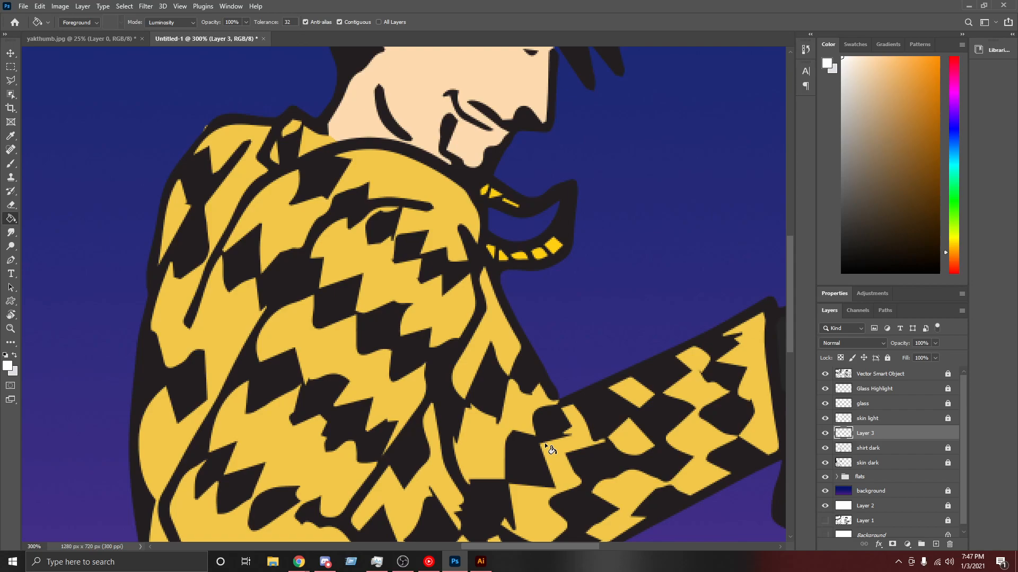
scroll(545, 443, "down", 1)
scroll(545, 443, "down", 6)
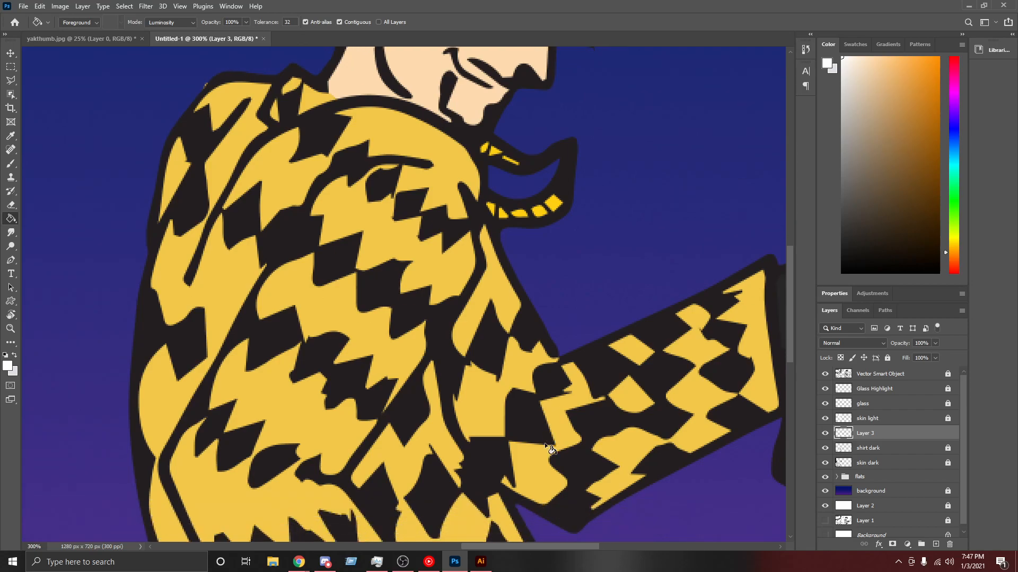
scroll(545, 443, "up", 2)
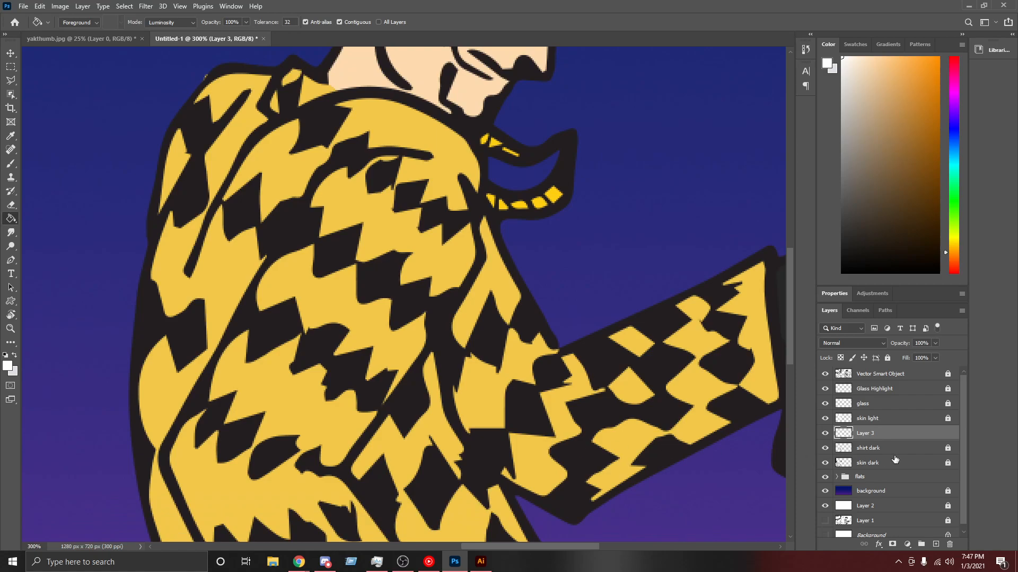
key("ctrl+1")
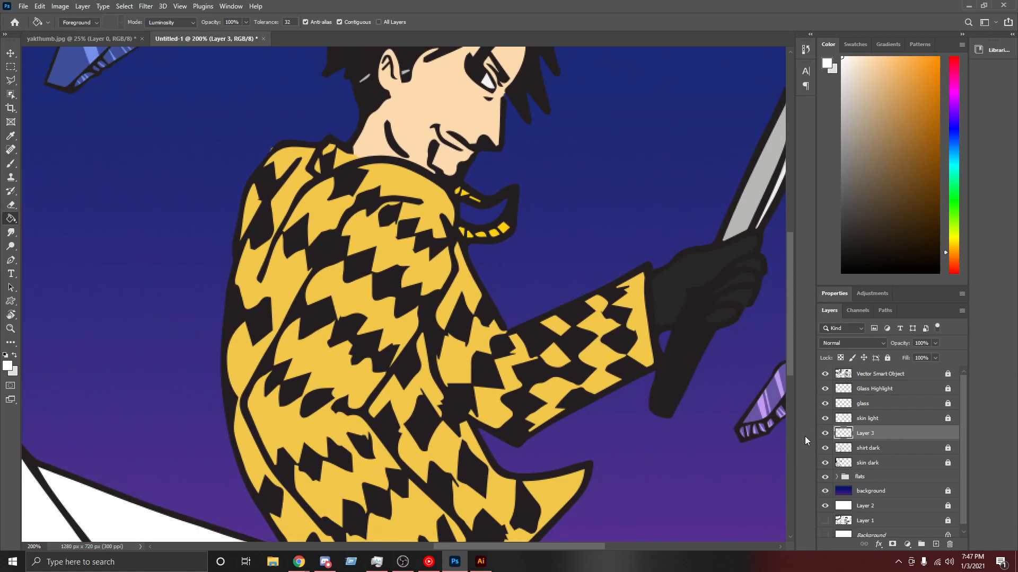
Step: Rename the layer holding the white jacket highlights "blazer light" and lock it
left_click(824, 434)
left_click(825, 433)
double_click(872, 433)
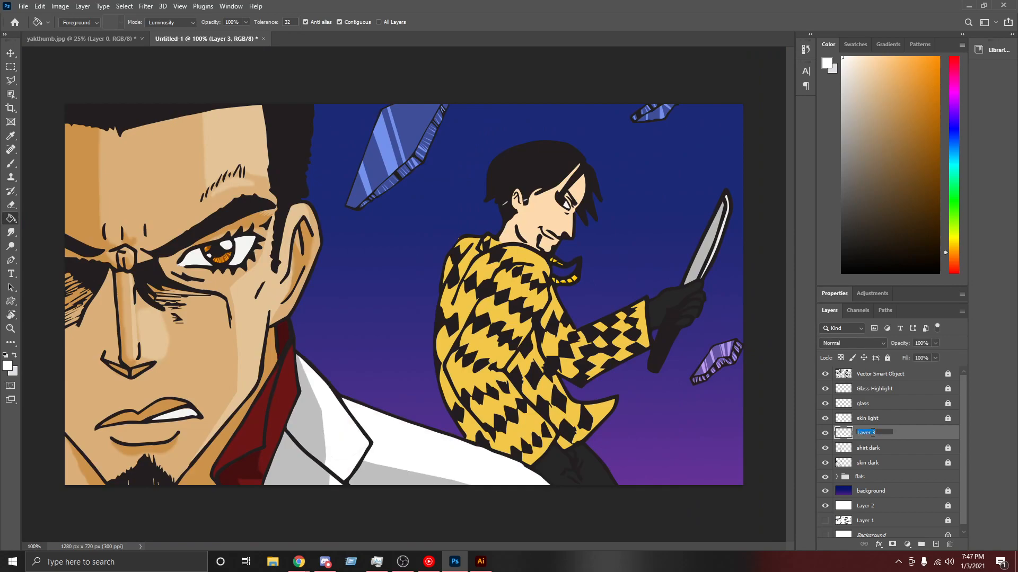
type("blazer light")
key("Return")
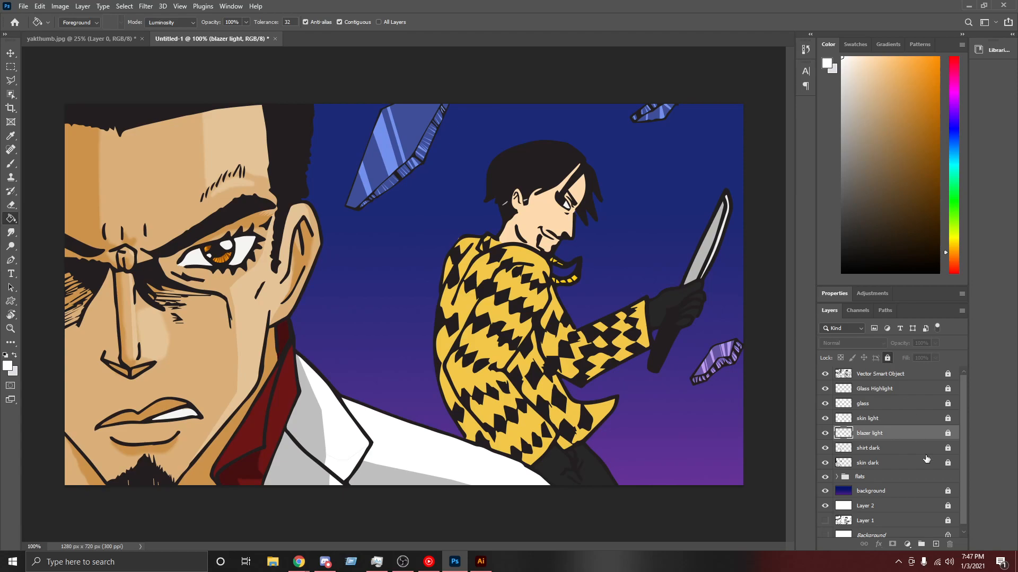
Step: Add a layer above blazer light and outline a curved area below the patterned jacket's shoulder fold with the Polygonal Lasso
left_click(935, 545)
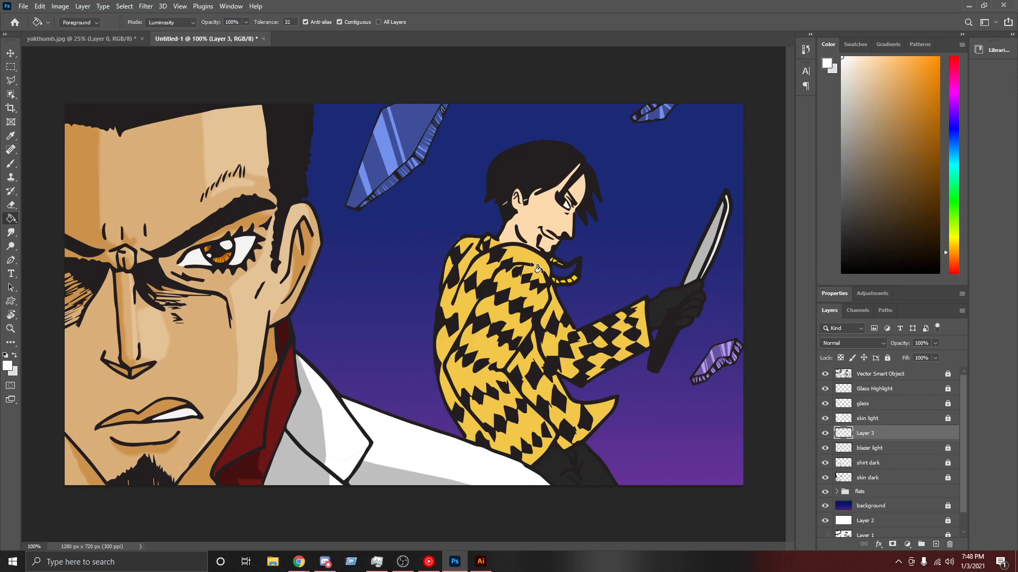
key("ctrl+plus")
key("ctrl+plus")
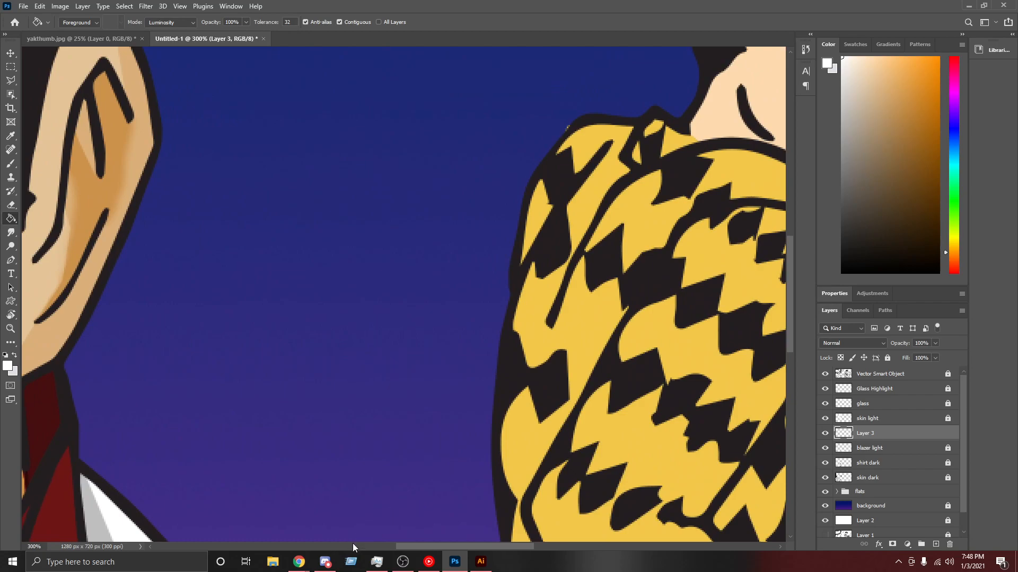
left_click_drag(423, 546, 488, 546)
scroll(462, 401, "down", 1)
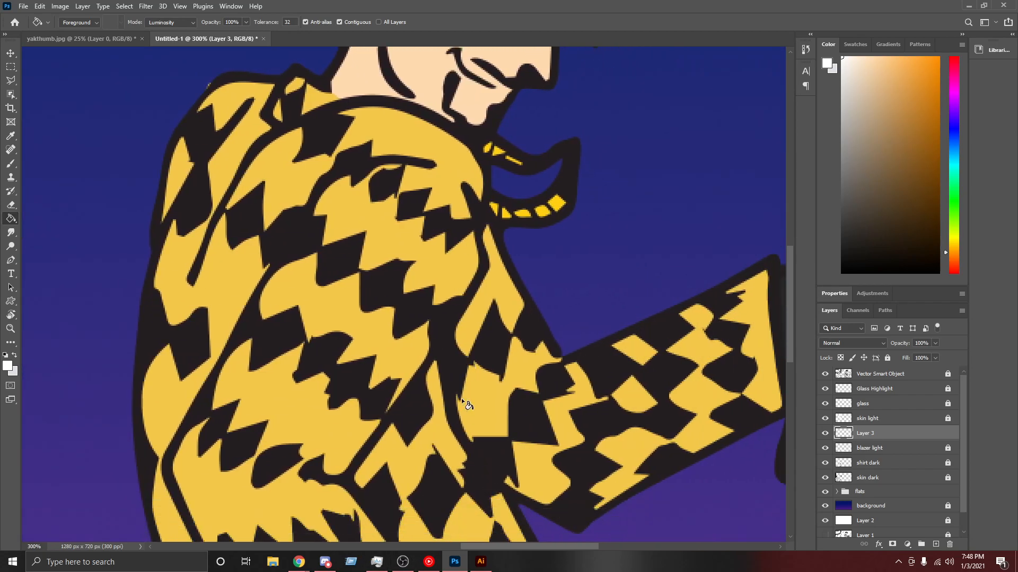
scroll(461, 399, "down", 2)
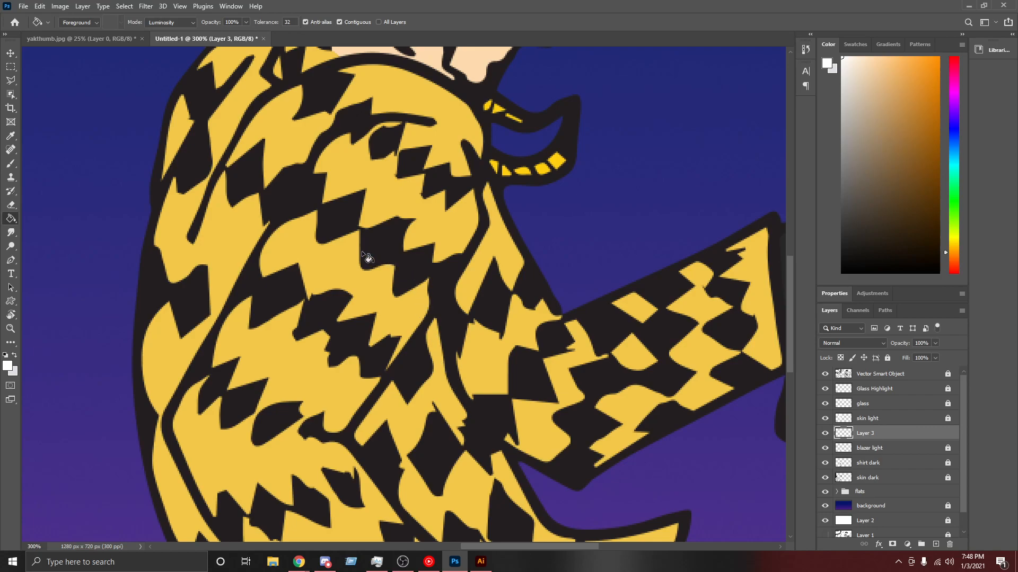
key("l")
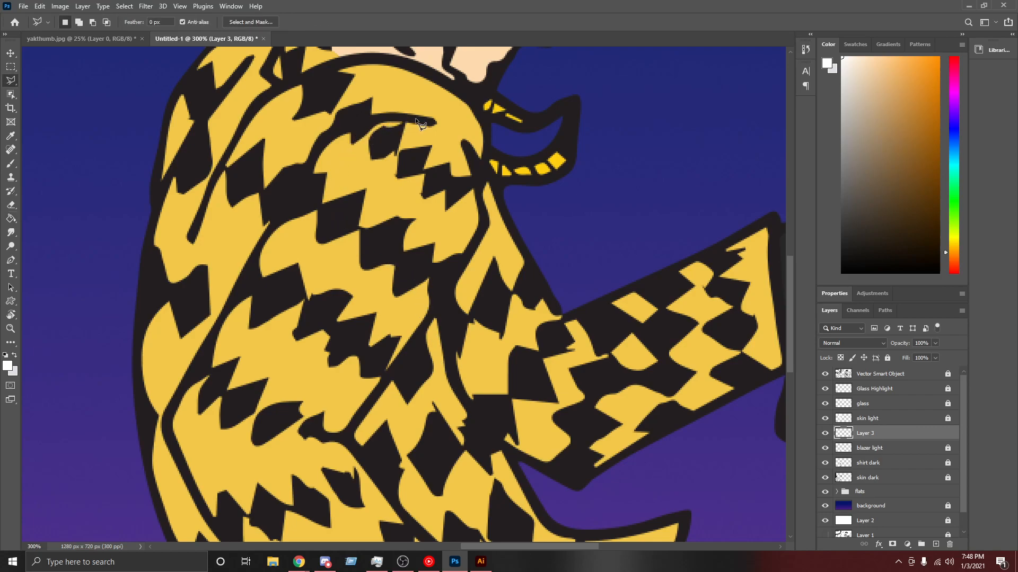
left_click(433, 122)
left_click(373, 119)
left_click(320, 141)
left_click(282, 219)
left_click(254, 257)
left_click(229, 305)
left_click(262, 274)
left_click(286, 249)
left_click(309, 234)
left_click(440, 223)
left_click(451, 244)
left_click(449, 262)
left_click(468, 220)
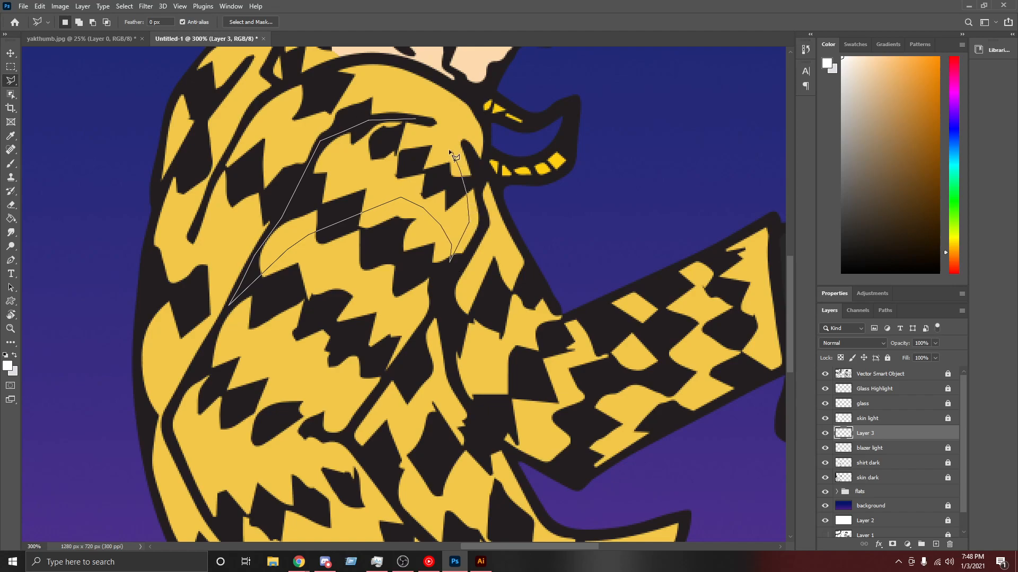
left_click(420, 125)
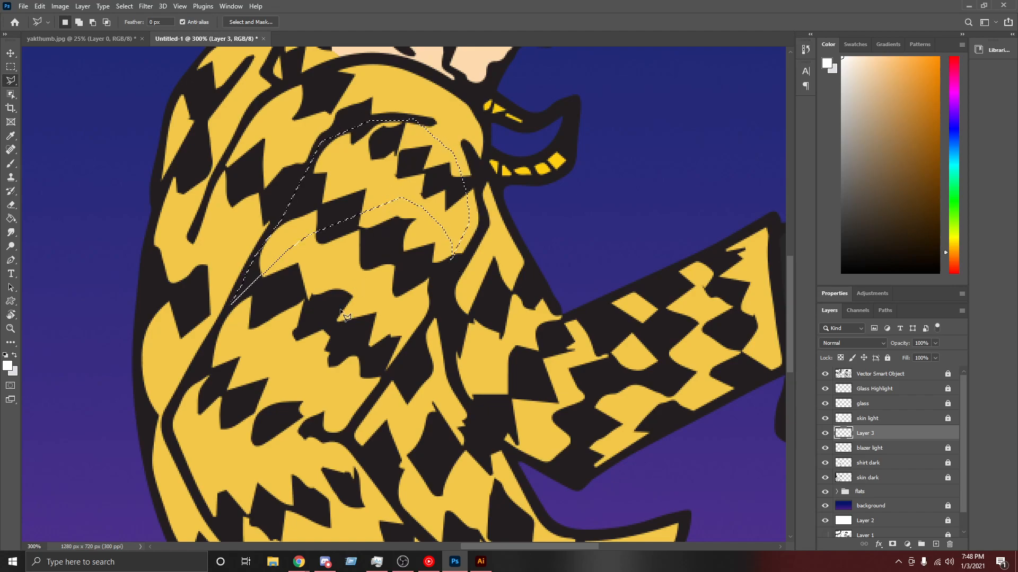
Step: Add a second curved, tapering area across the middle of the patterned jacket to the Polygonal Lasso selection
scroll(341, 312, "down", 3)
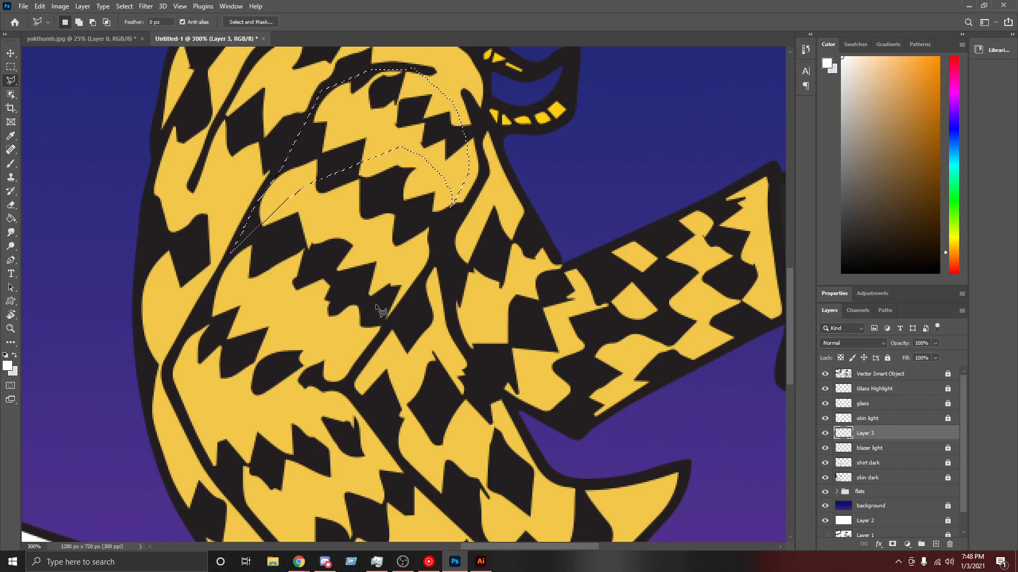
key("shift")
left_click(396, 314, "shift")
left_click(233, 335)
left_click(170, 364)
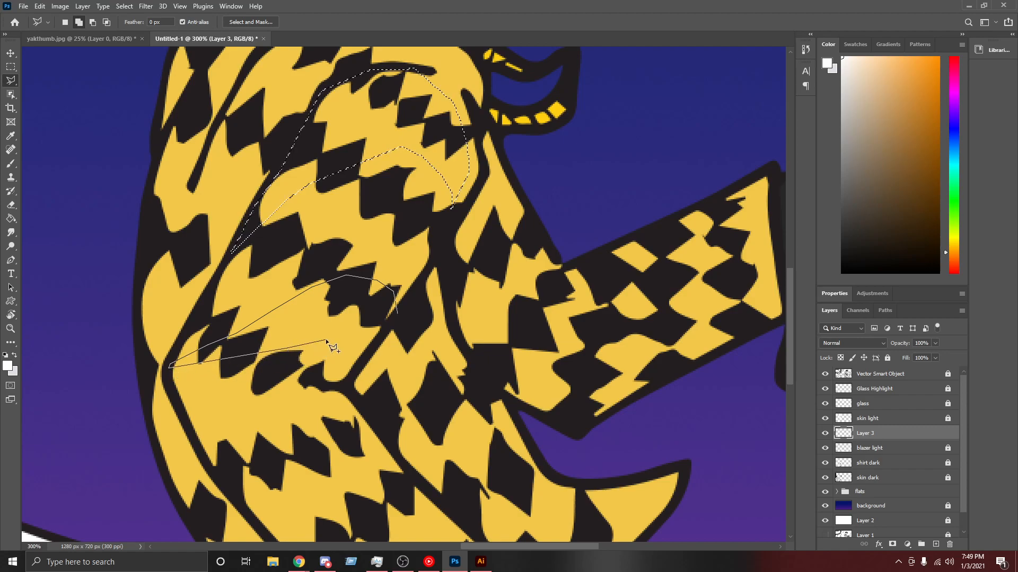
left_click(357, 343)
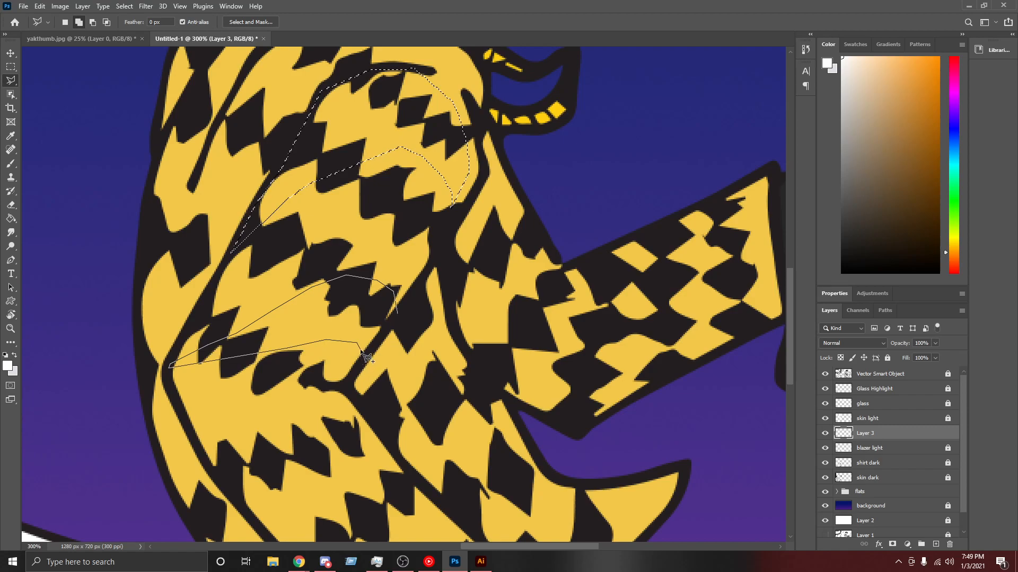
left_click(362, 361)
left_click(399, 317)
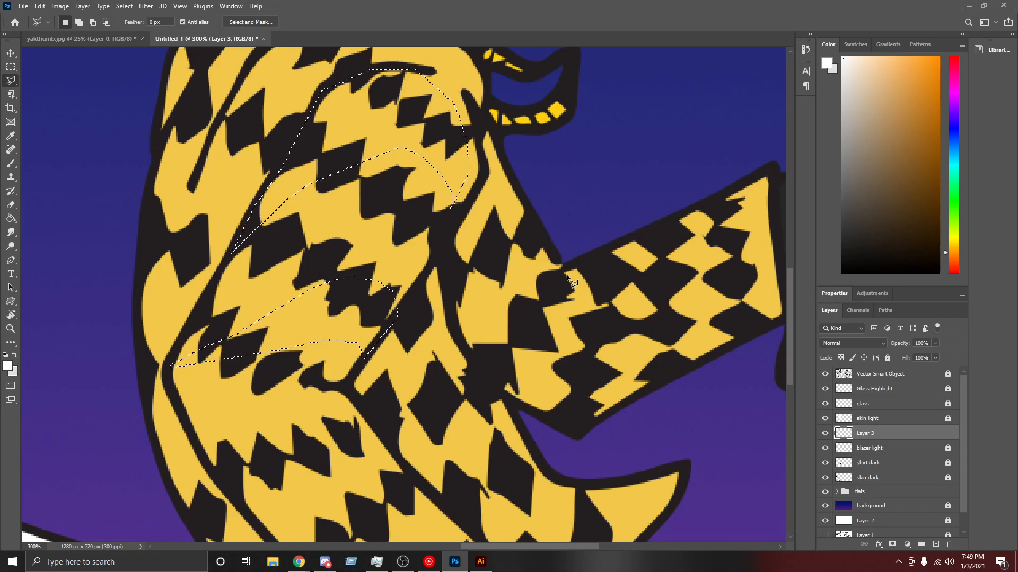
Step: Add the lower section of the patterned jacket, from beneath the middle fold down to the hem, to the selection
scroll(574, 288, "down", 3)
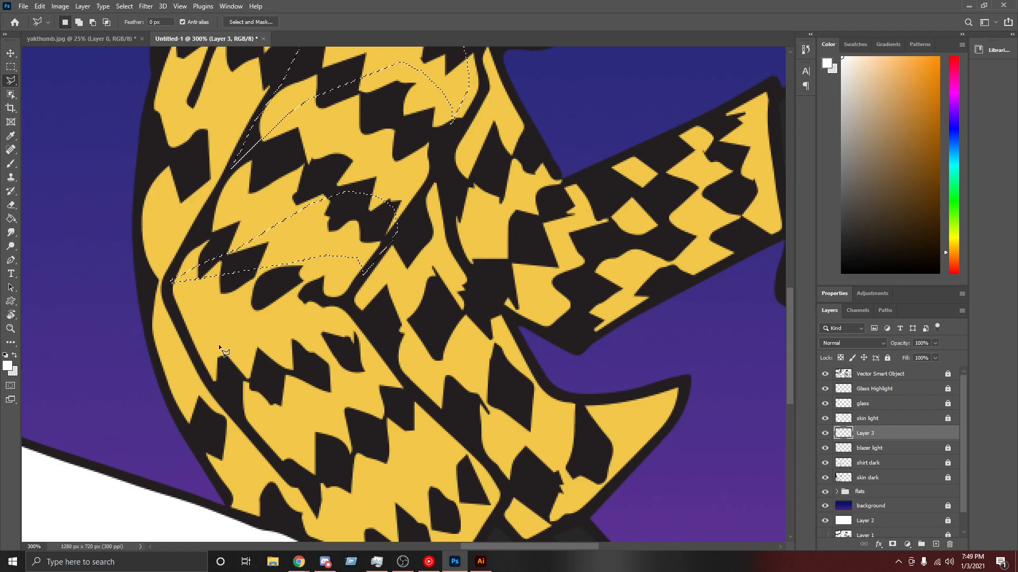
scroll(209, 299, "down", 3)
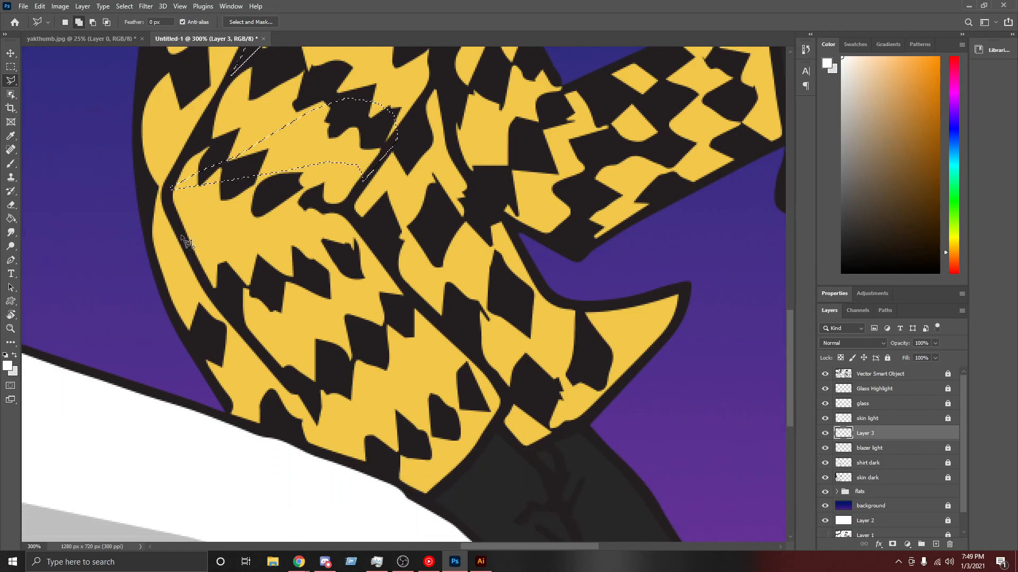
left_click(244, 239)
left_click(266, 242)
left_click(417, 495)
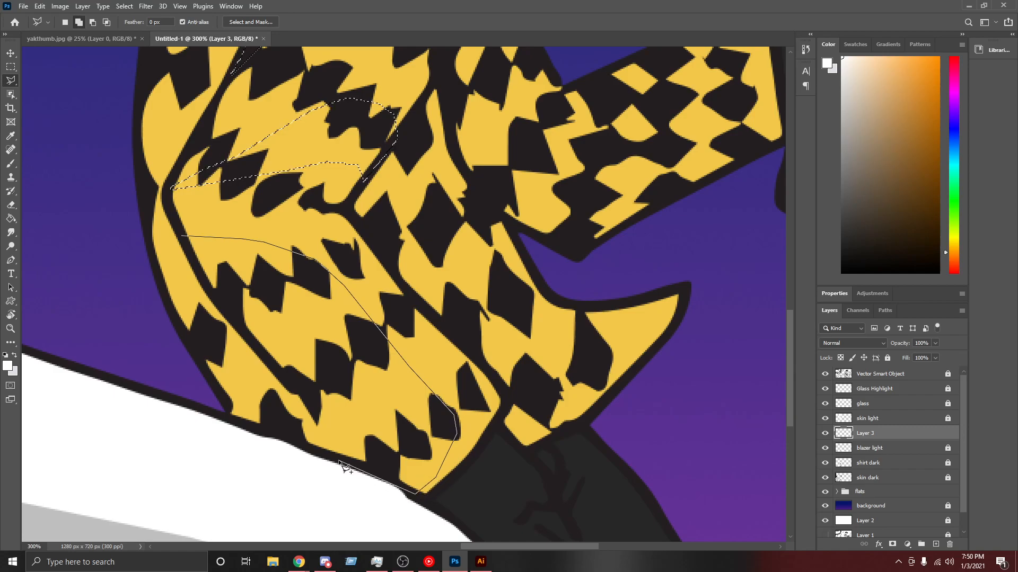
left_click(330, 453)
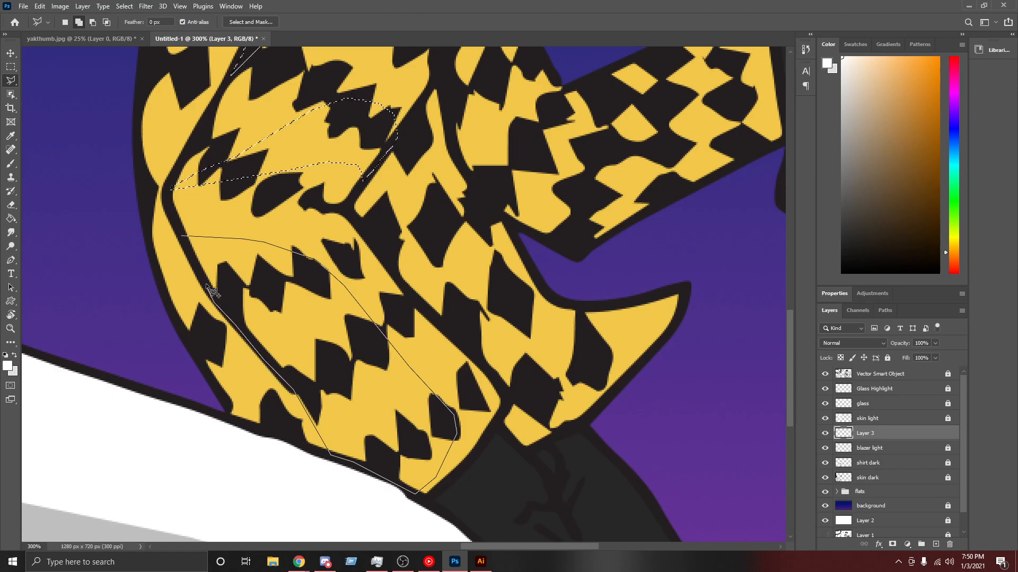
left_click(183, 238)
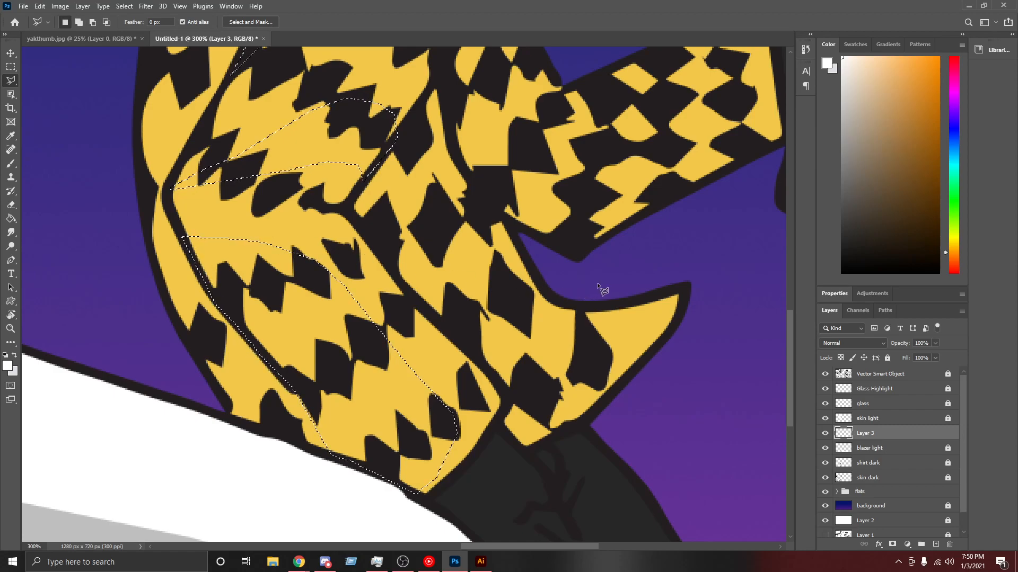
Step: Add a long strip along the patterned jacket's outer back edge, from the hem up to the collar, to the selection
scroll(595, 283, "up", 2)
scroll(593, 286, "up", 2)
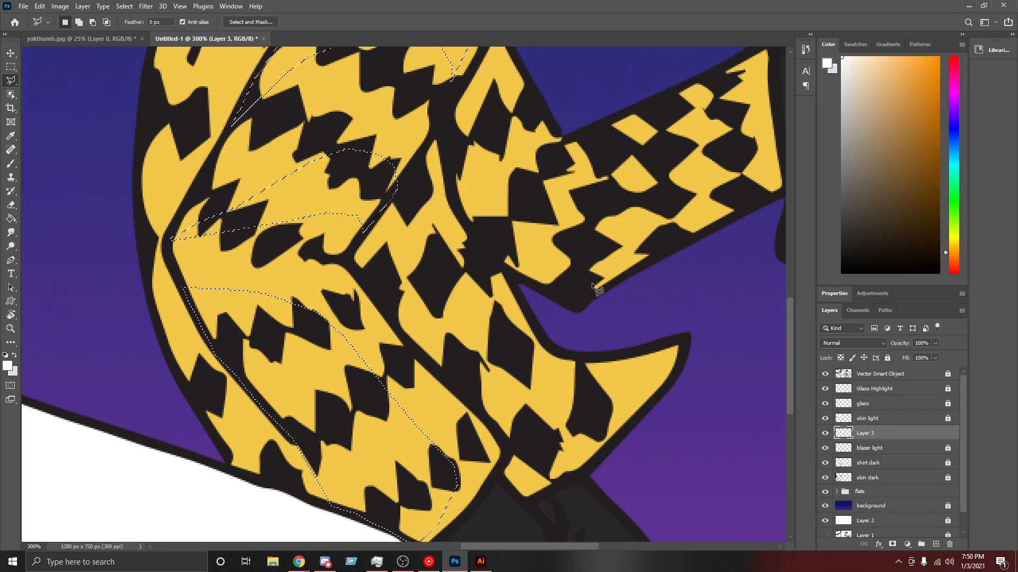
key("shift")
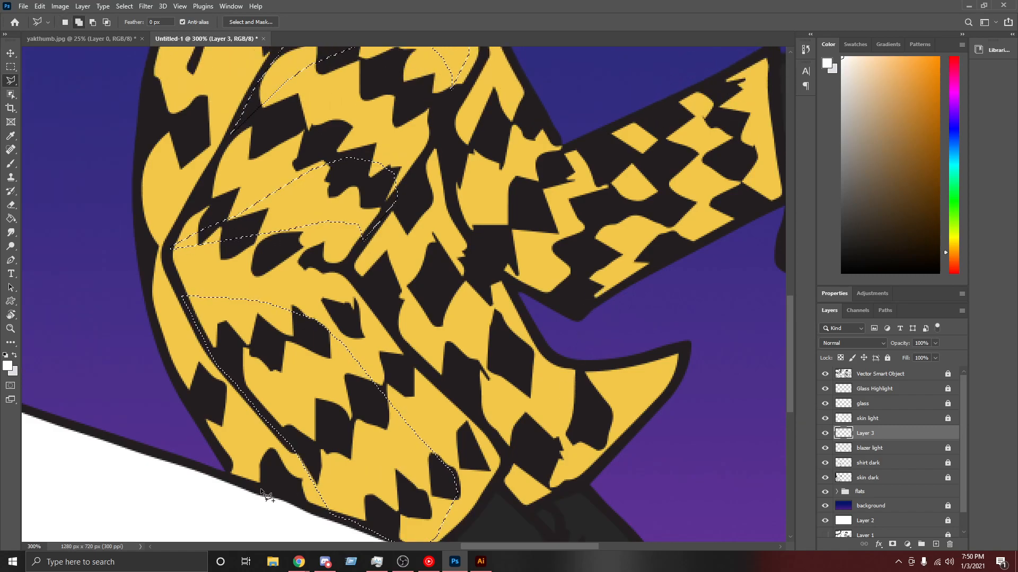
left_click(263, 489, "shift")
left_click(172, 327, "shift")
left_click(150, 249)
left_click(151, 202)
scroll(157, 95, "up", 3)
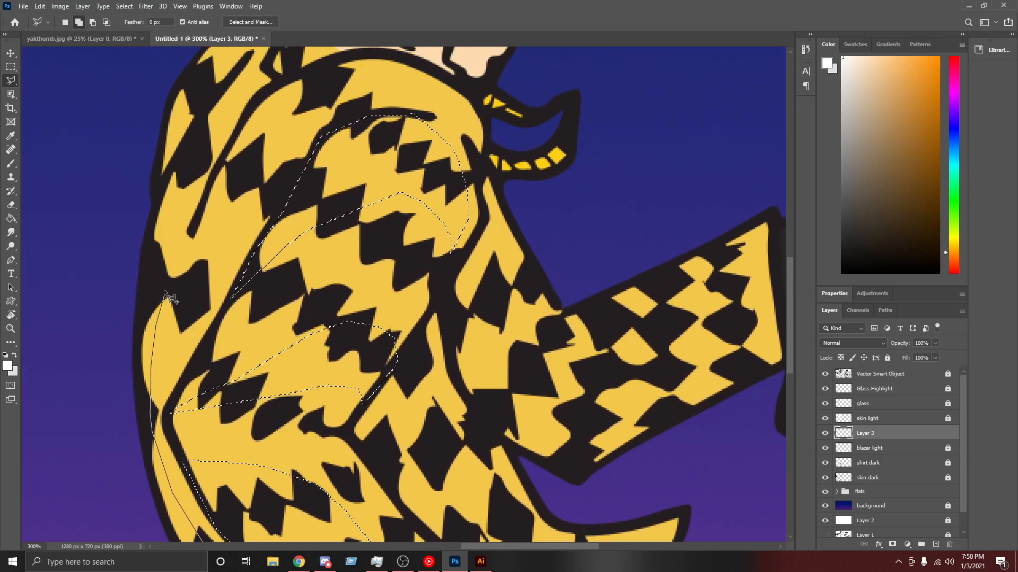
left_click(189, 234)
scroll(285, 80, "up", 3)
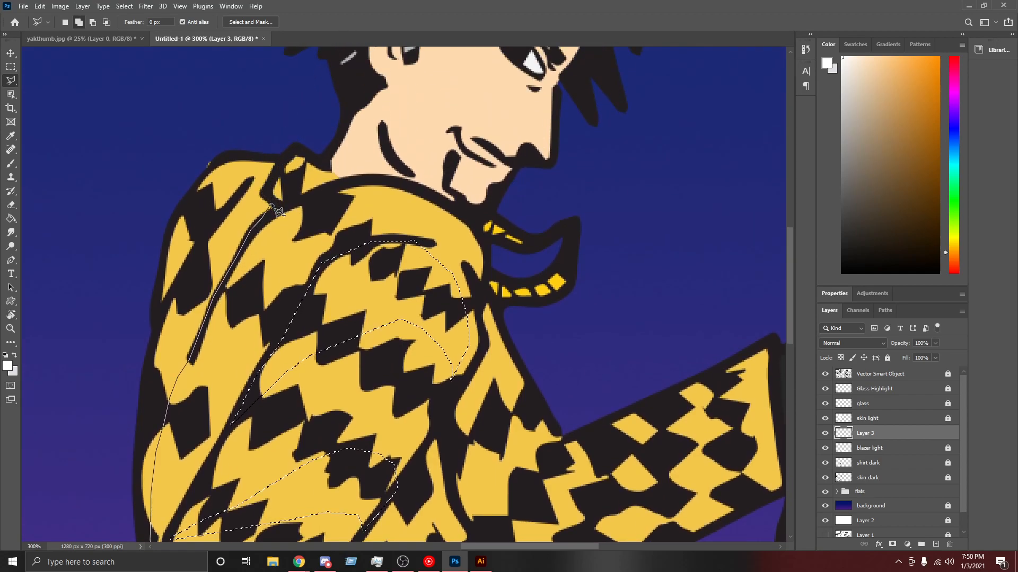
left_click(276, 209)
left_click(278, 161)
left_click(261, 161)
left_click(250, 156)
left_click(214, 161)
left_click(172, 226)
left_click_drag(142, 386, 142, 148)
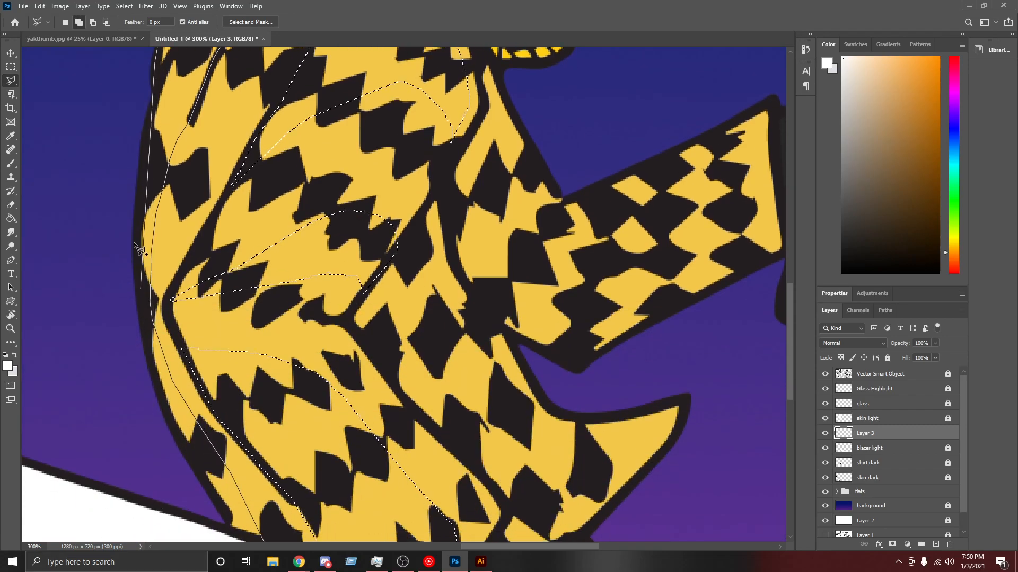
left_click(140, 145)
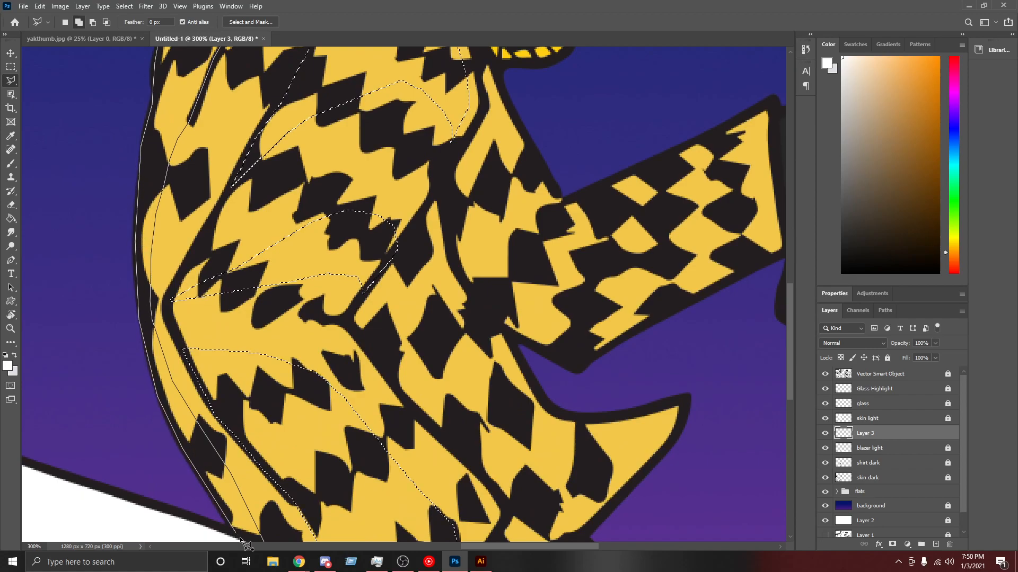
scroll(228, 477, "down", 4)
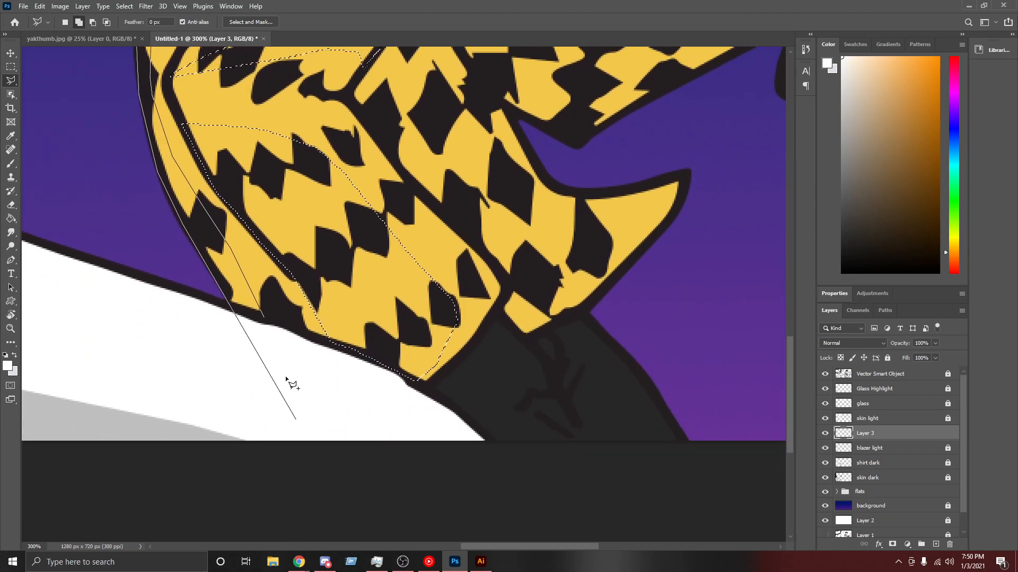
double_click(264, 320)
scroll(500, 212, "up", 4)
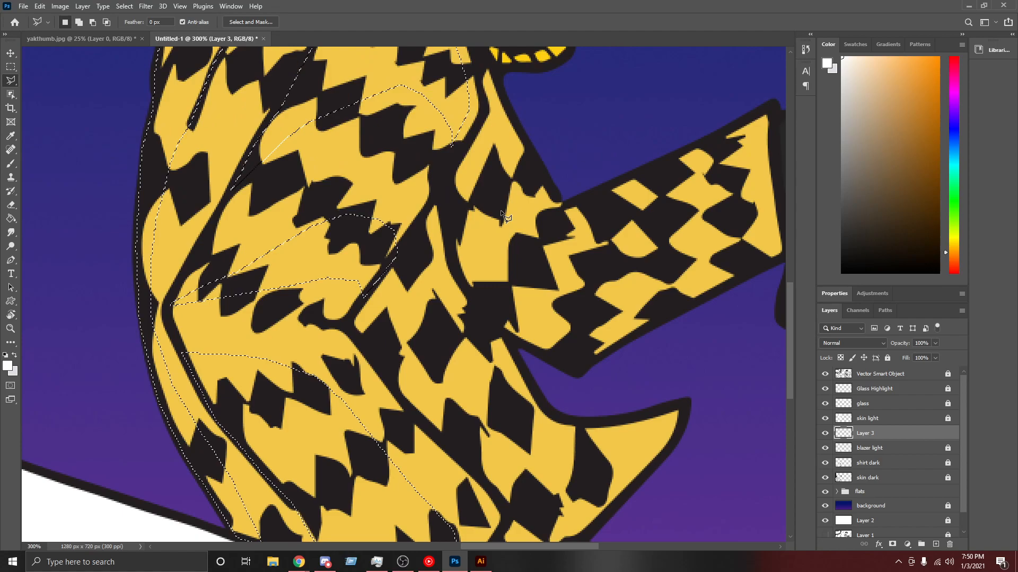
scroll(500, 212, "down", 2)
scroll(477, 519, "up", 1)
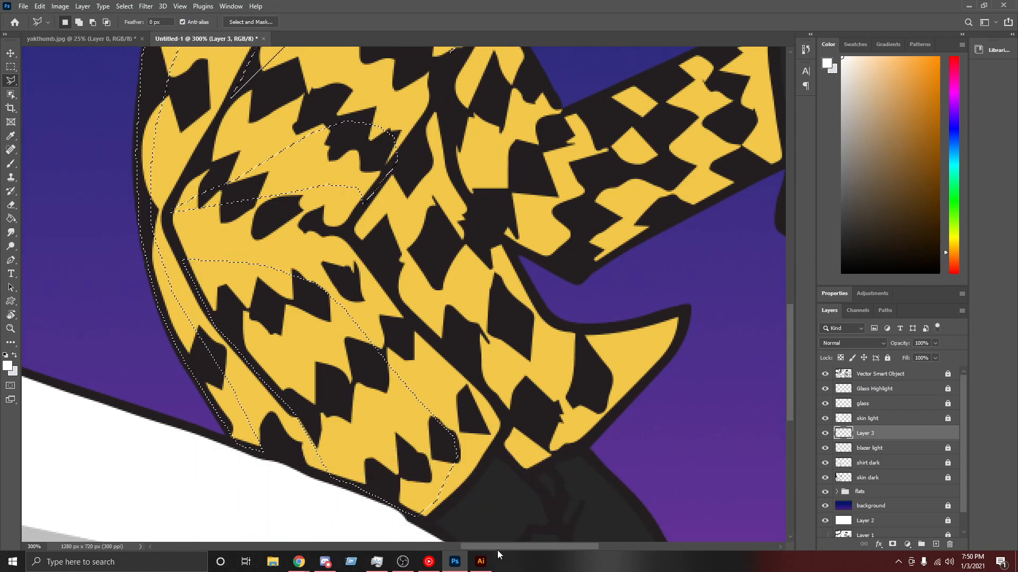
scroll(504, 550, "right", 5)
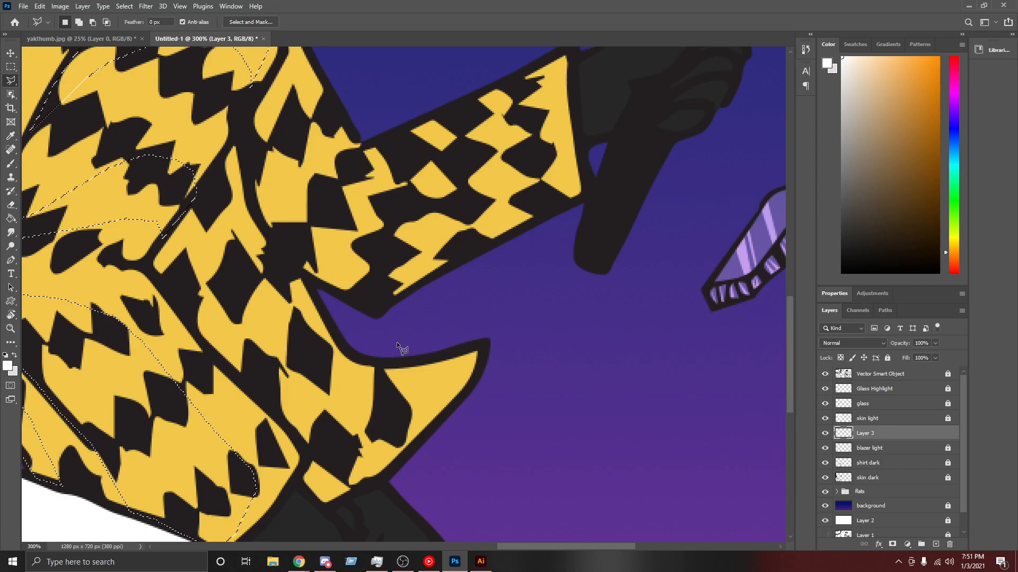
scroll(393, 342, "up", 2)
scroll(394, 345, "up", 2)
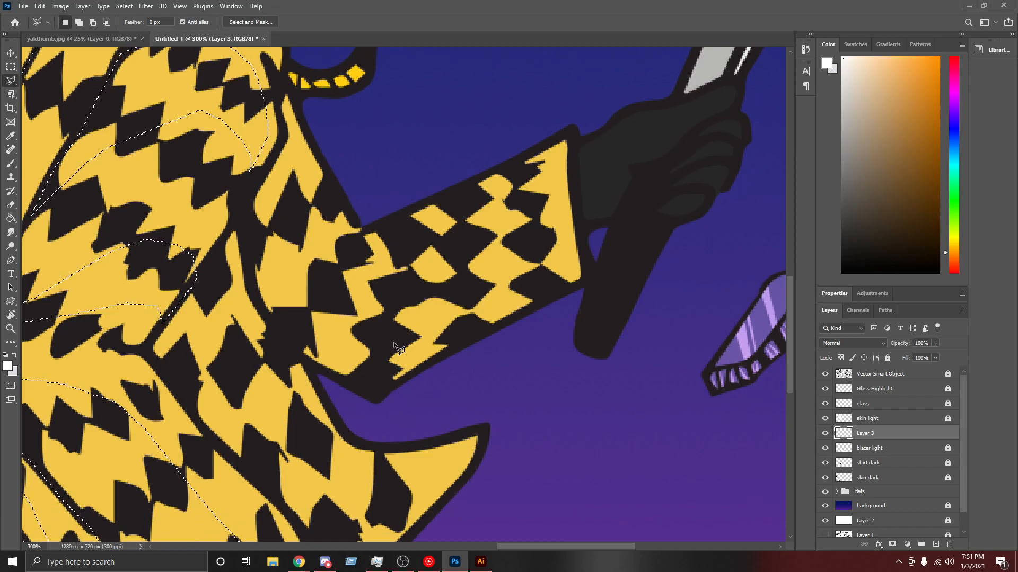
Step: Add the patterned jacket's pointed front tail, from beneath the elbow down to the hem, to the Polygonal Lasso selection
scroll(396, 348, "down", 1)
scroll(397, 348, "down", 2)
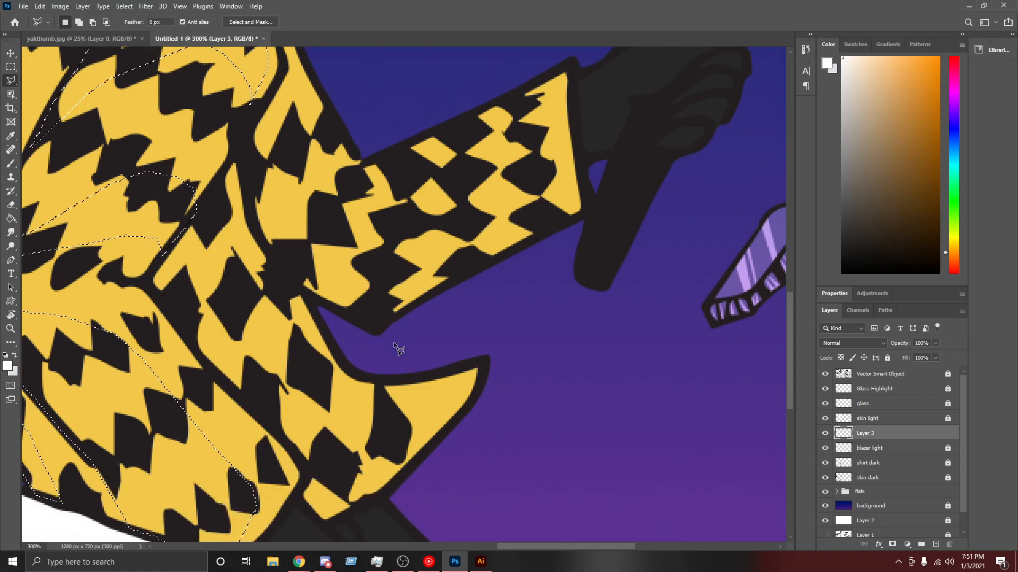
left_click(216, 355, "shift")
left_click(236, 340)
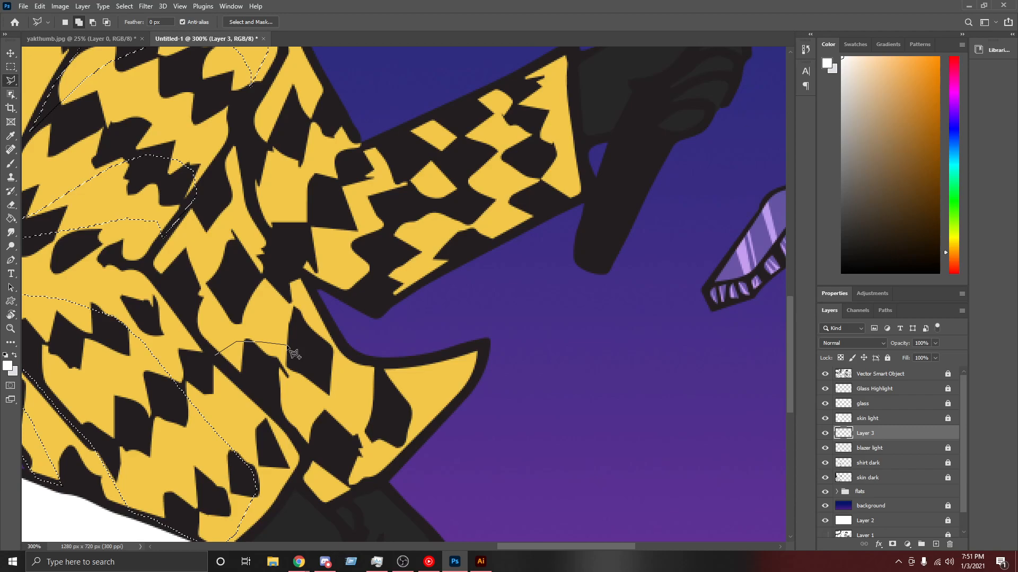
left_click(286, 346)
left_click(315, 356)
left_click(332, 361)
left_click(347, 362)
left_click(372, 364)
left_click(417, 363)
left_click(485, 346)
left_click(471, 388)
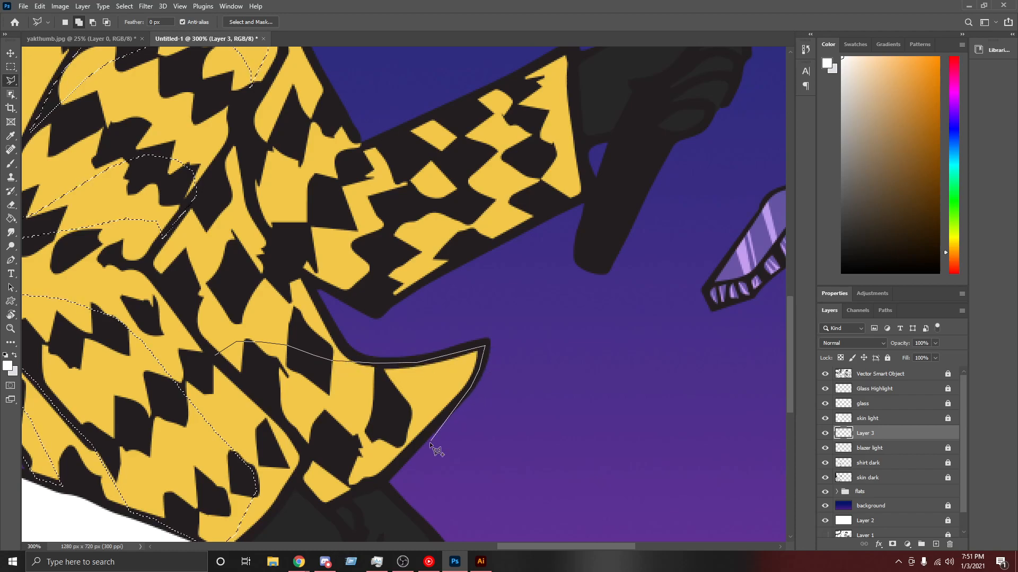
left_click(397, 464)
left_click(360, 488)
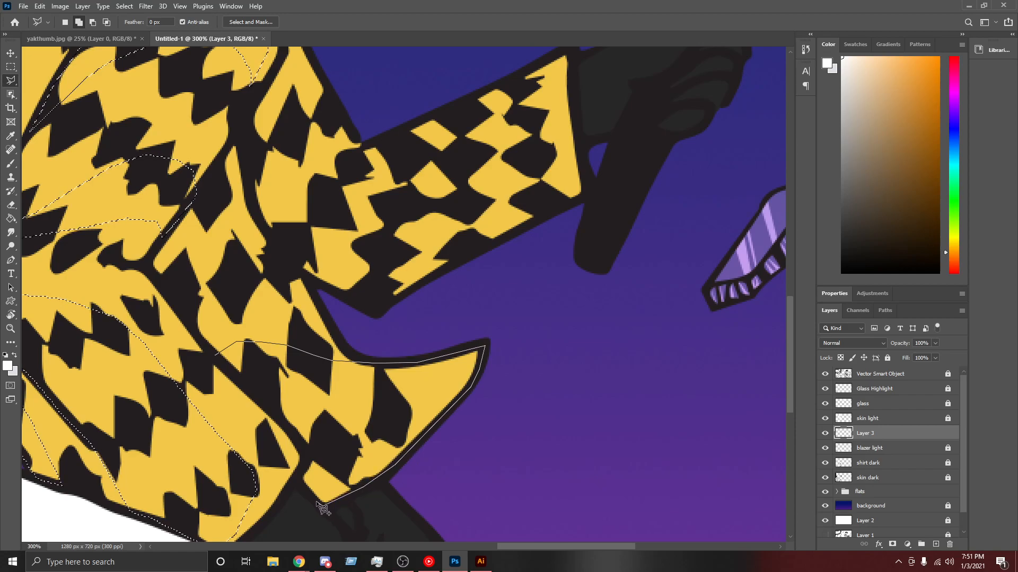
left_click(295, 480)
left_click(311, 459)
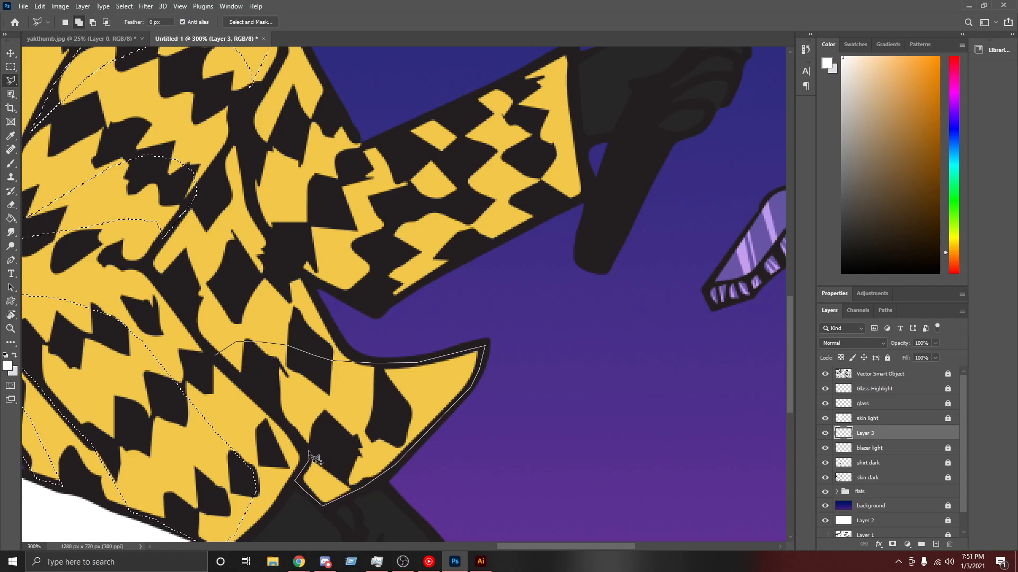
left_click(309, 453)
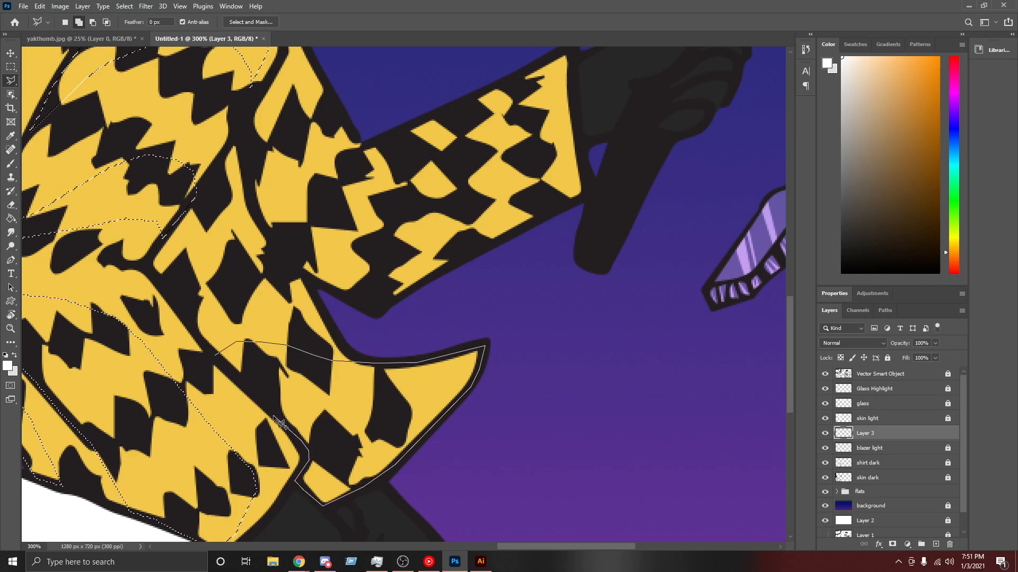
left_click(214, 358)
Step: Add the patterned jacket's front edge and extended sleeve to the selection, leaving out a tapering wedge at the cuff
scroll(376, 339, "up", 4)
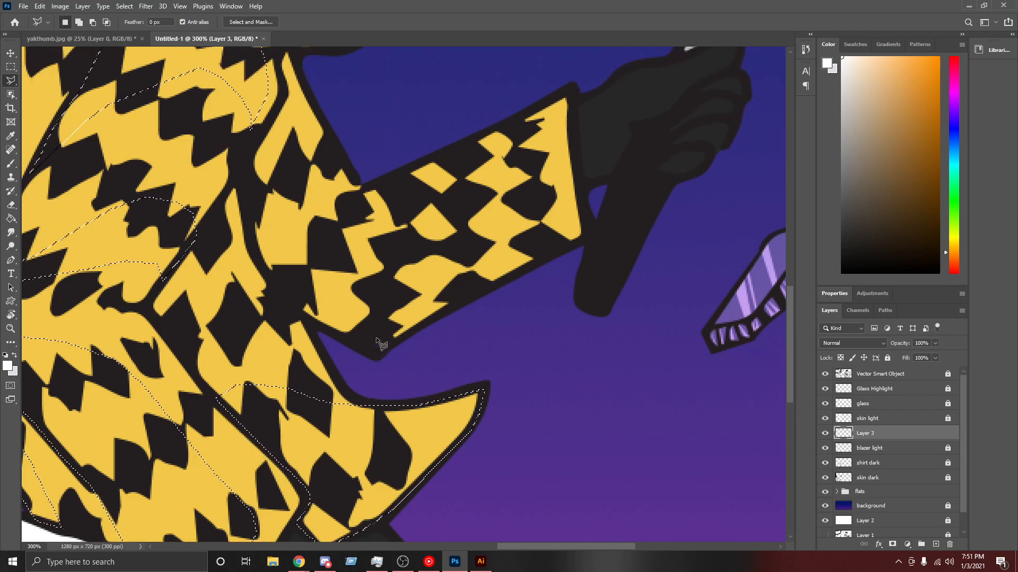
scroll(378, 342, "up", 1)
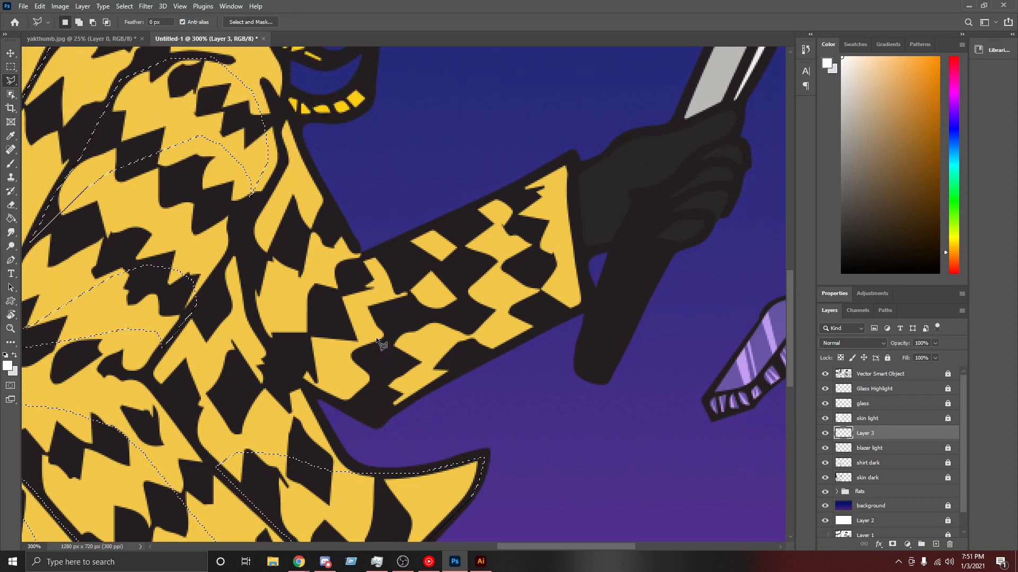
scroll(378, 342, "up", 2)
scroll(378, 342, "up", 2)
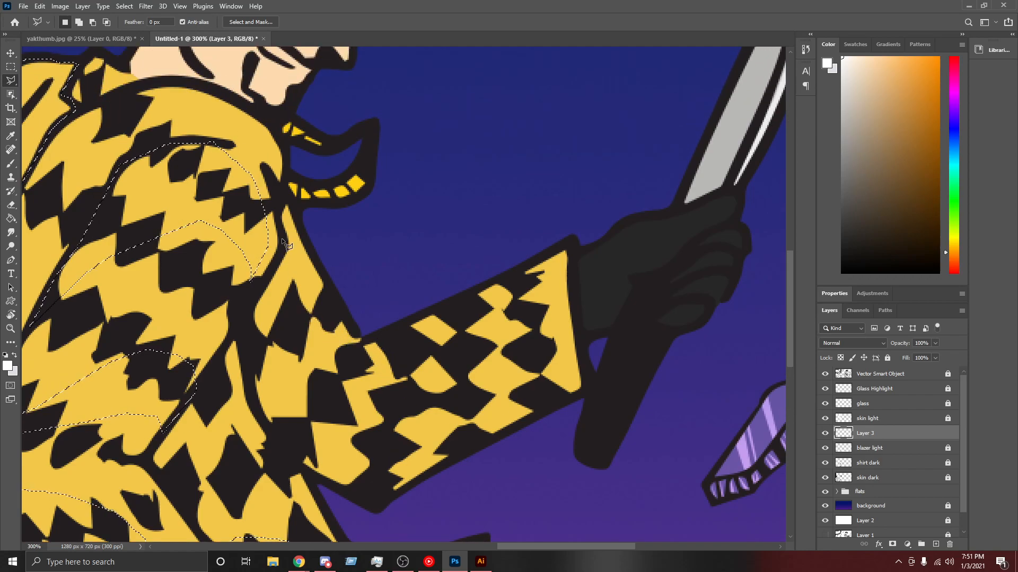
left_click(273, 178)
left_click(283, 246)
left_click(248, 321)
left_click(246, 365)
left_click(264, 428)
left_click(294, 461)
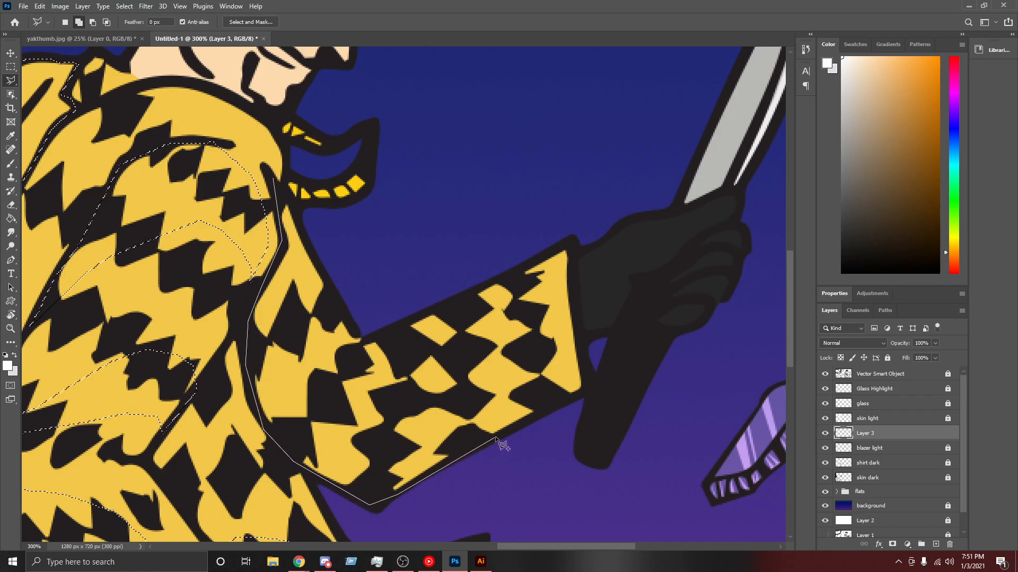
left_click(569, 399)
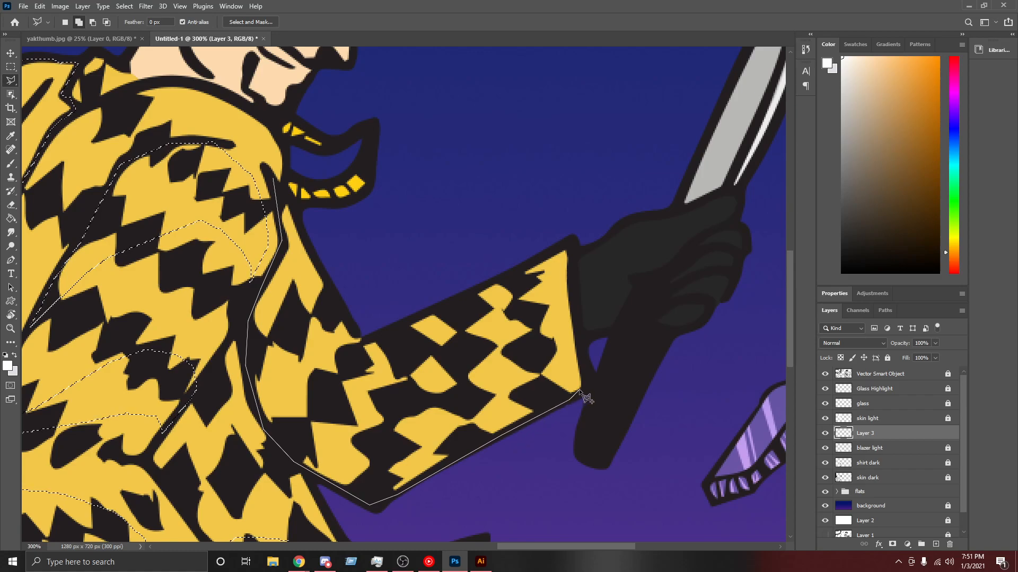
left_click(577, 358)
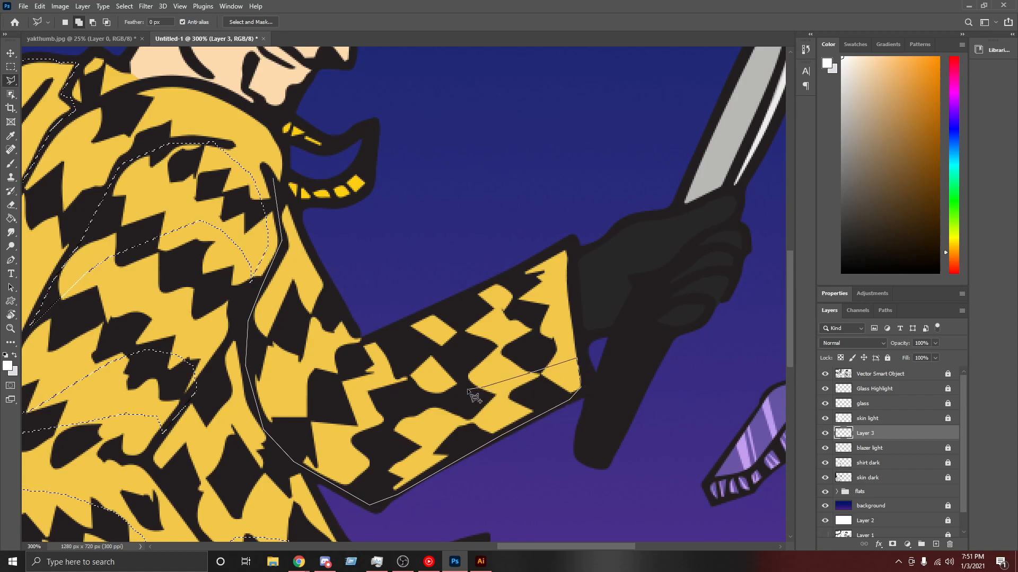
left_click(453, 378)
left_click(472, 356)
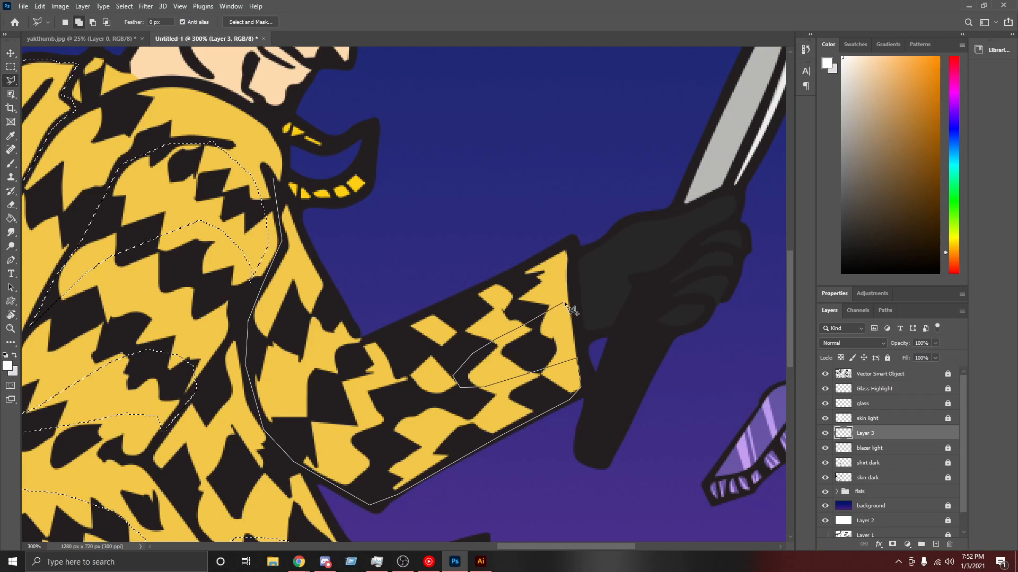
left_click(570, 246)
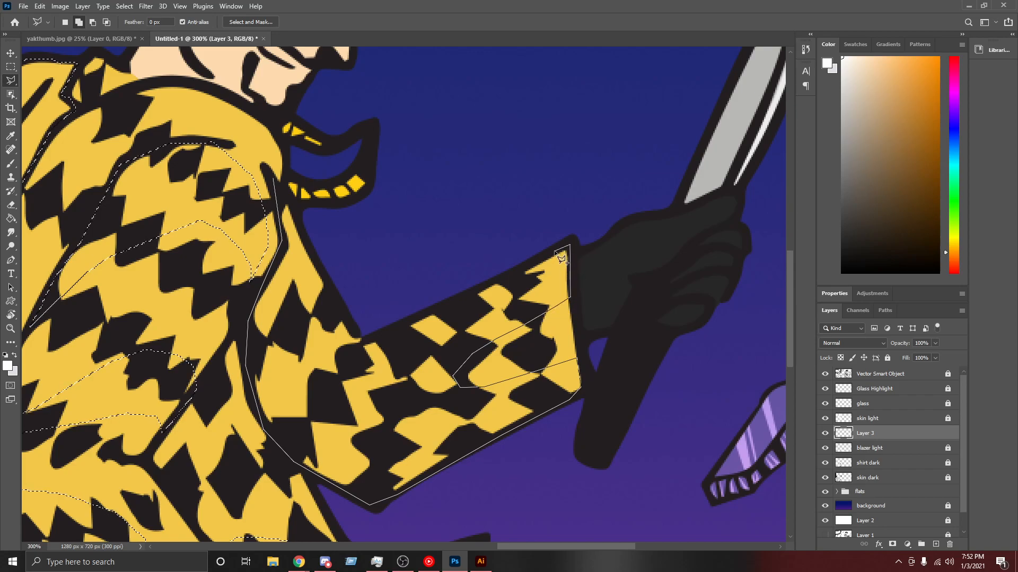
left_click(361, 341)
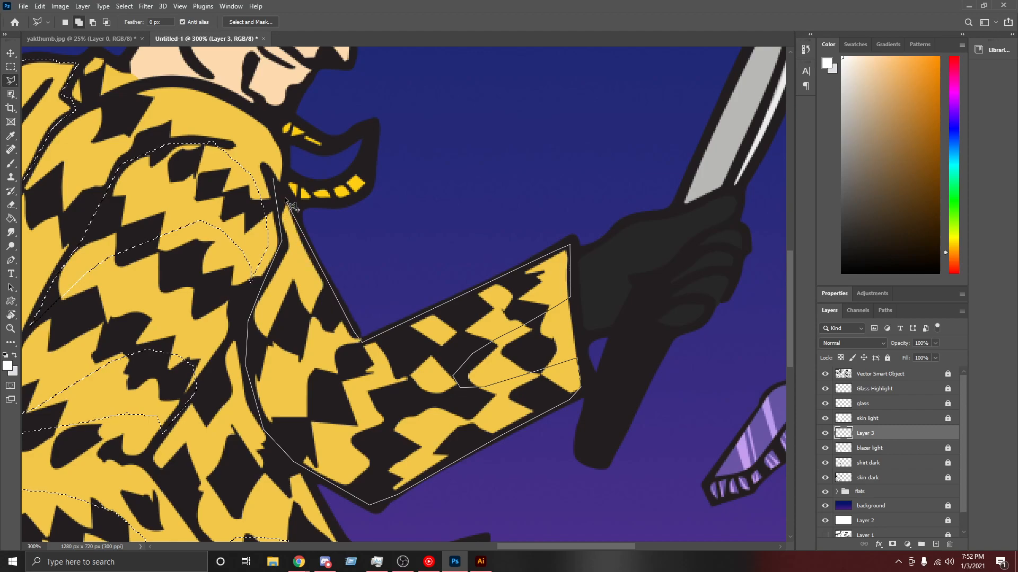
left_click(274, 181)
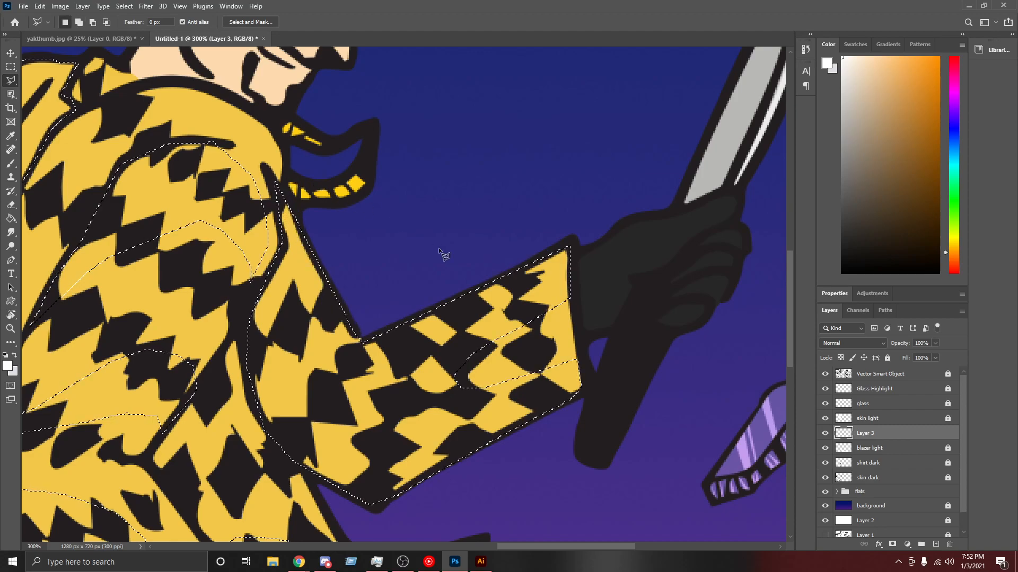
Step: Set the foreground color to black and fill the selected jacket areas with the Paint Bucket
key("ctrl+minus")
key("ctrl+minus")
key("g")
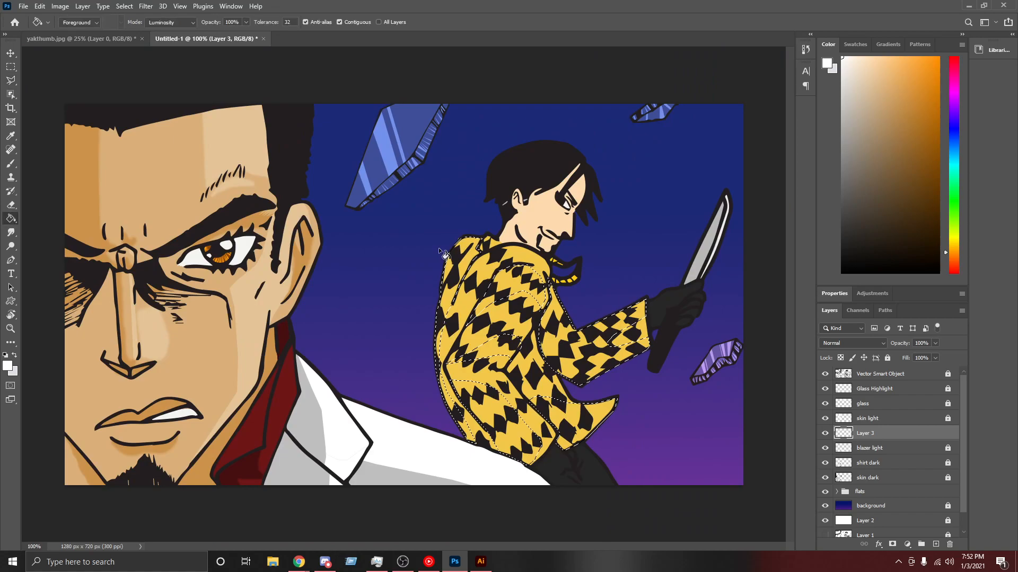
left_click(7, 366)
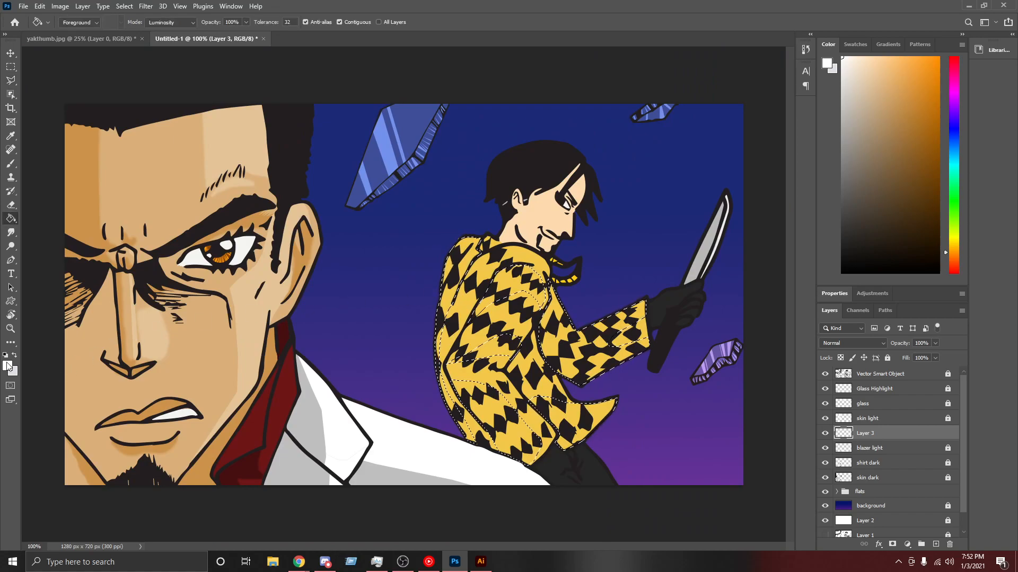
left_click(530, 423)
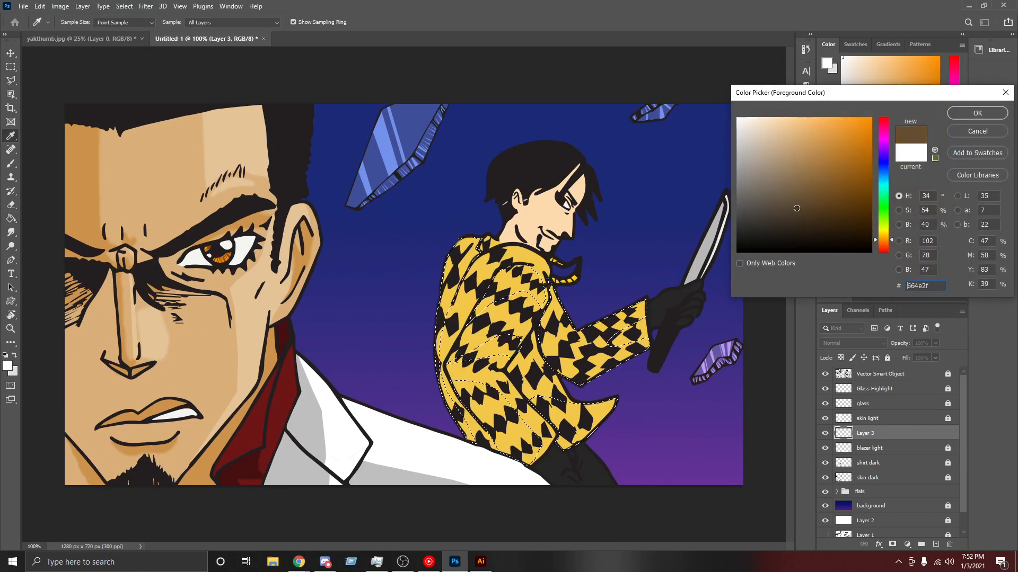
left_click(966, 111)
key("g")
left_click(507, 277)
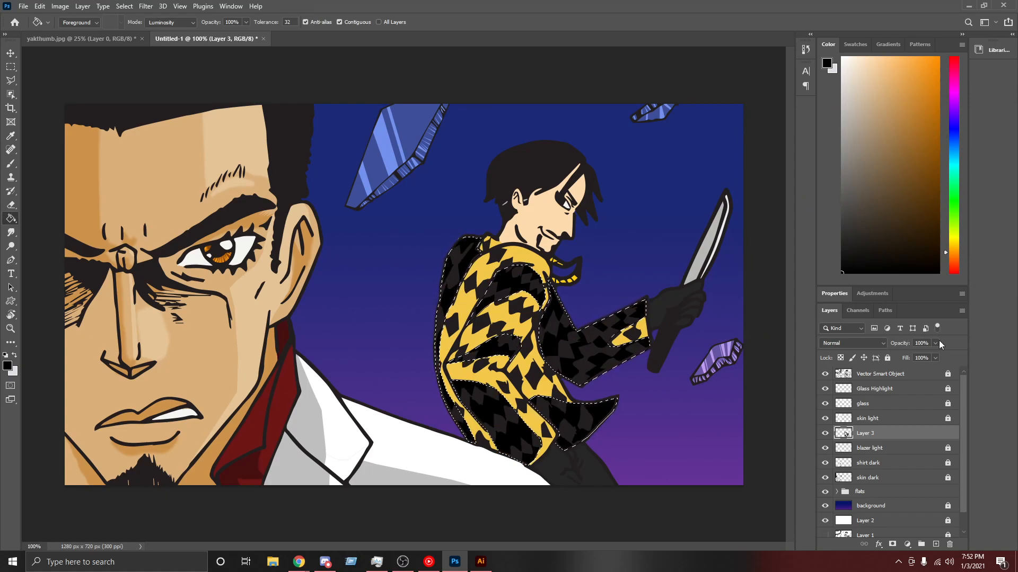
Step: Set the jacket shadow layer to Overlay blending at 65% opacity and clear the selection
left_click(873, 344)
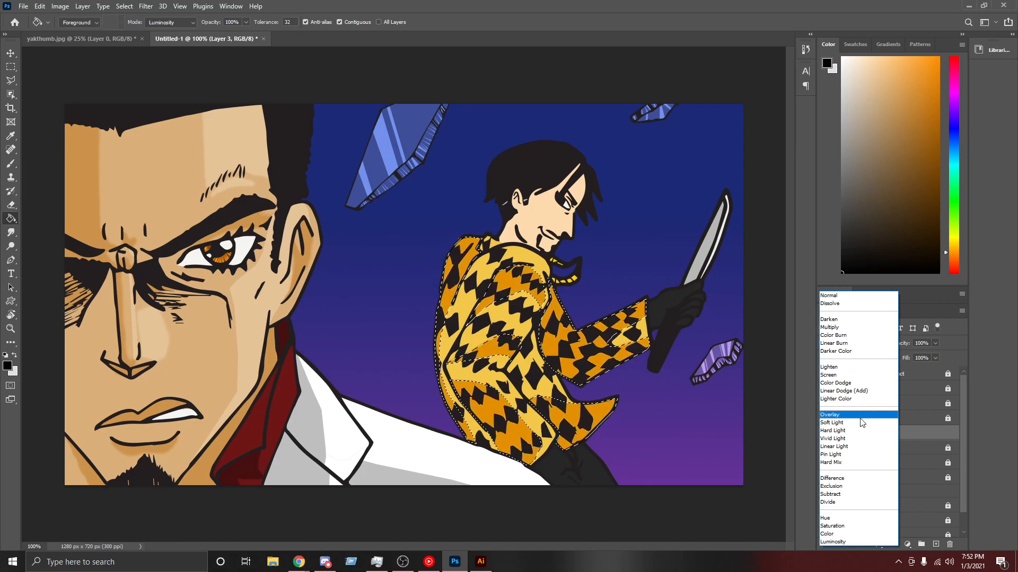
left_click(860, 420)
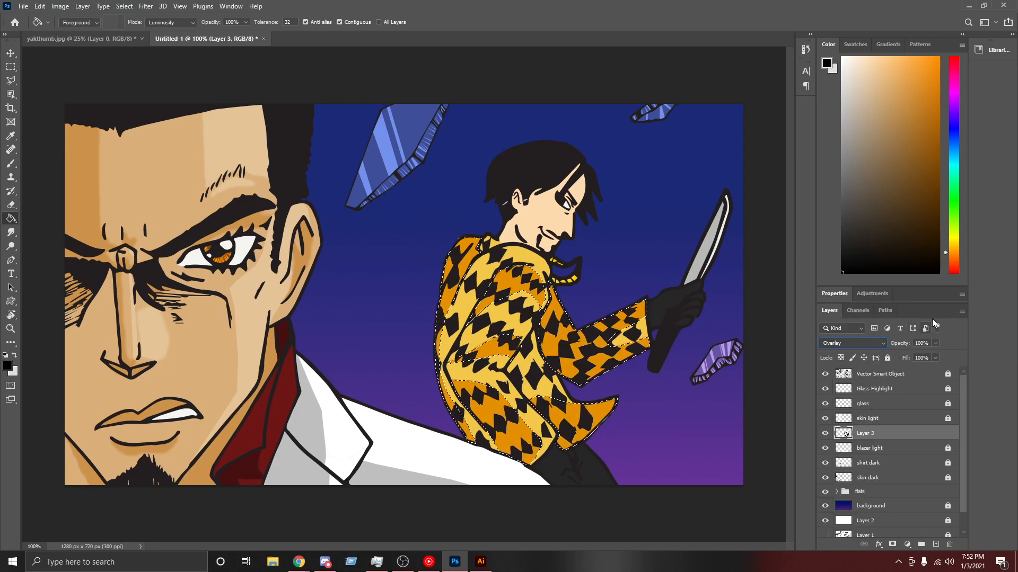
left_click(935, 343)
left_click_drag(918, 354, 918, 352)
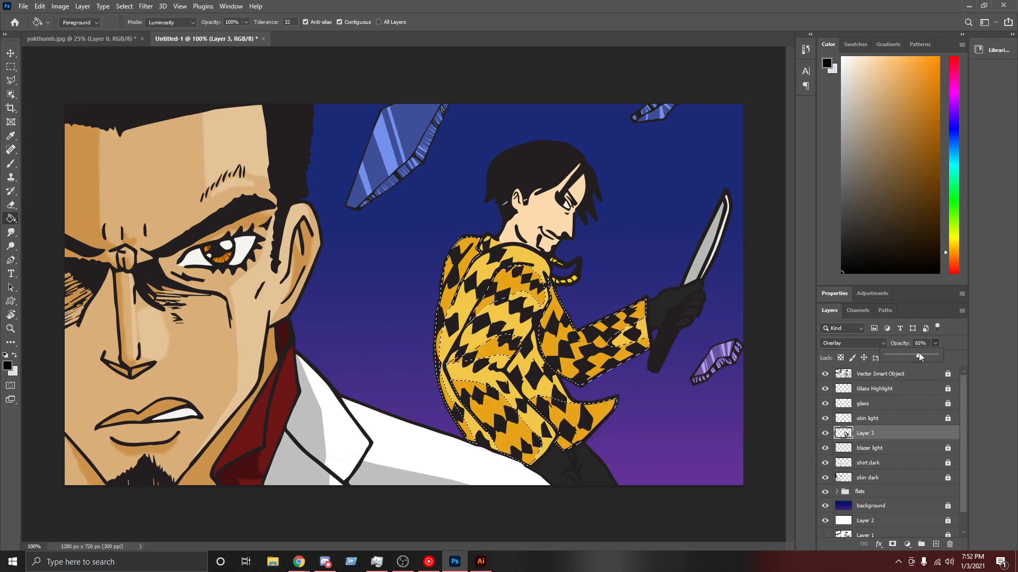
key("ctrl+d")
Step: Compare the artwork with and without the jacket shadow, then rename its layer "snake dark" and lock it
left_click(822, 433)
left_click(823, 434)
double_click(865, 433)
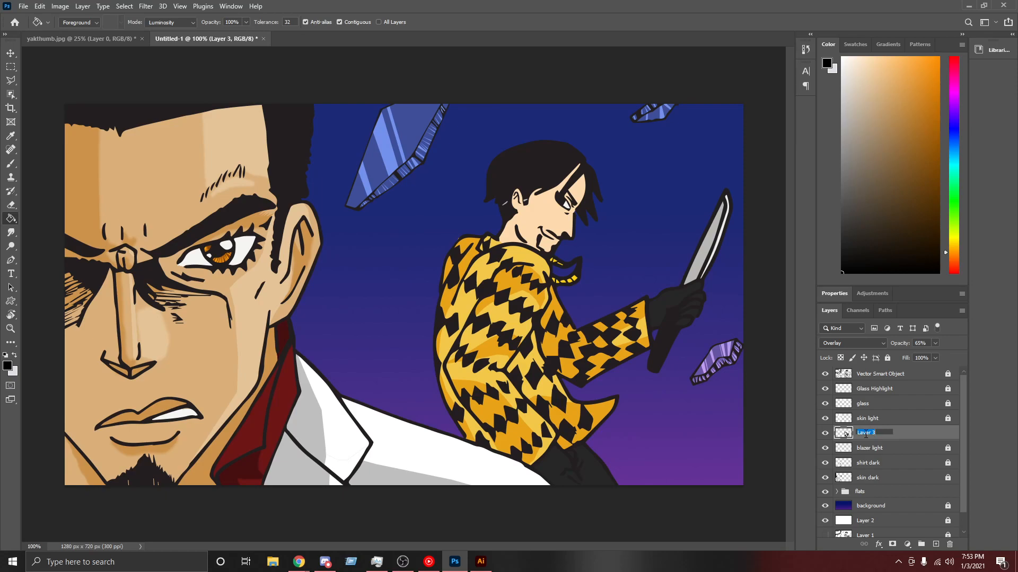
type("snake")
left_click(888, 359)
left_click(888, 359)
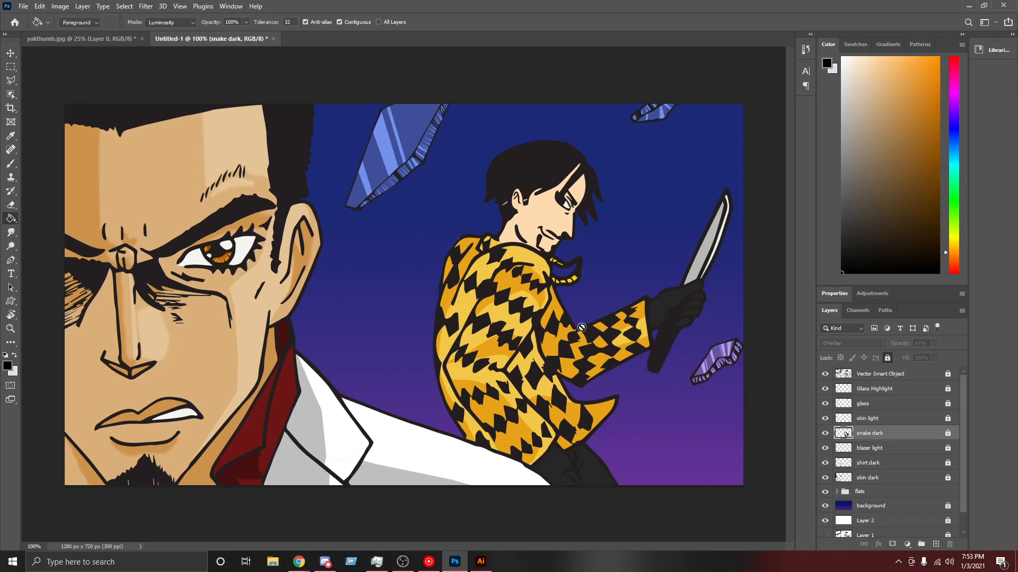
Step: Add a layer above snake dark and outline a shadow area along the lower part of the dark trousers with the Polygonal Lasso
key("ctrl+plus")
scroll(582, 328, "down", 6)
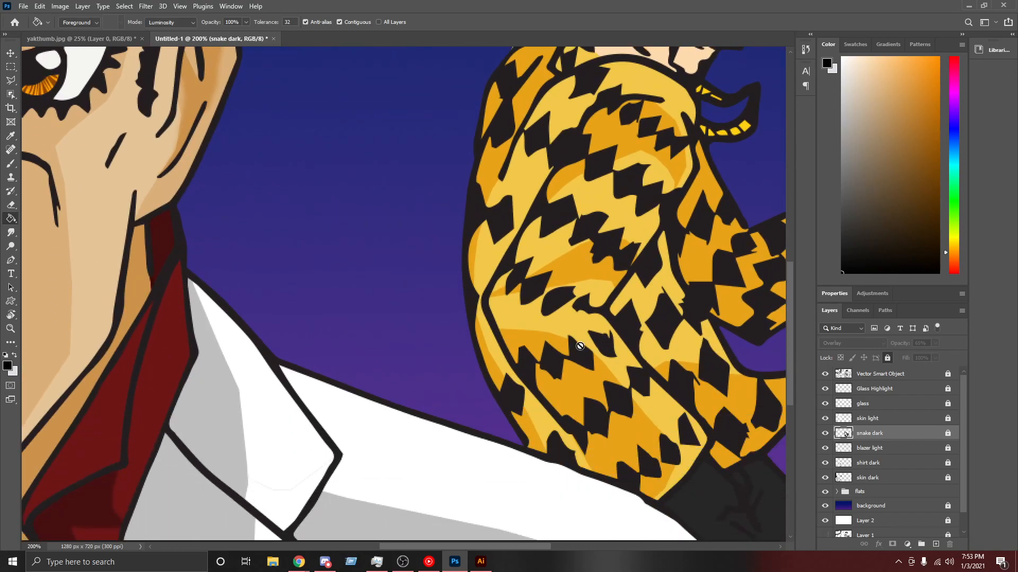
left_click_drag(415, 547, 475, 547)
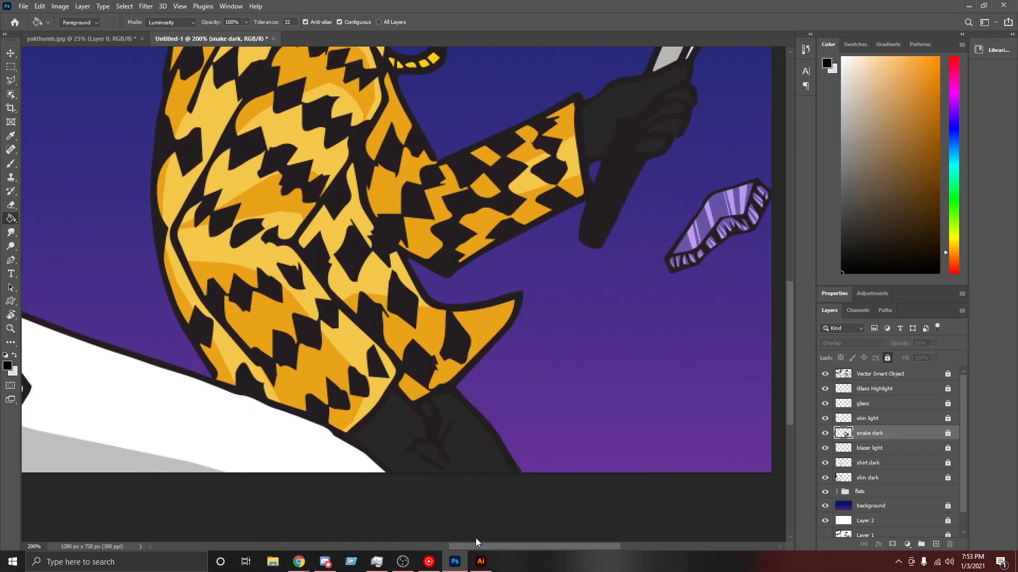
left_click(936, 545)
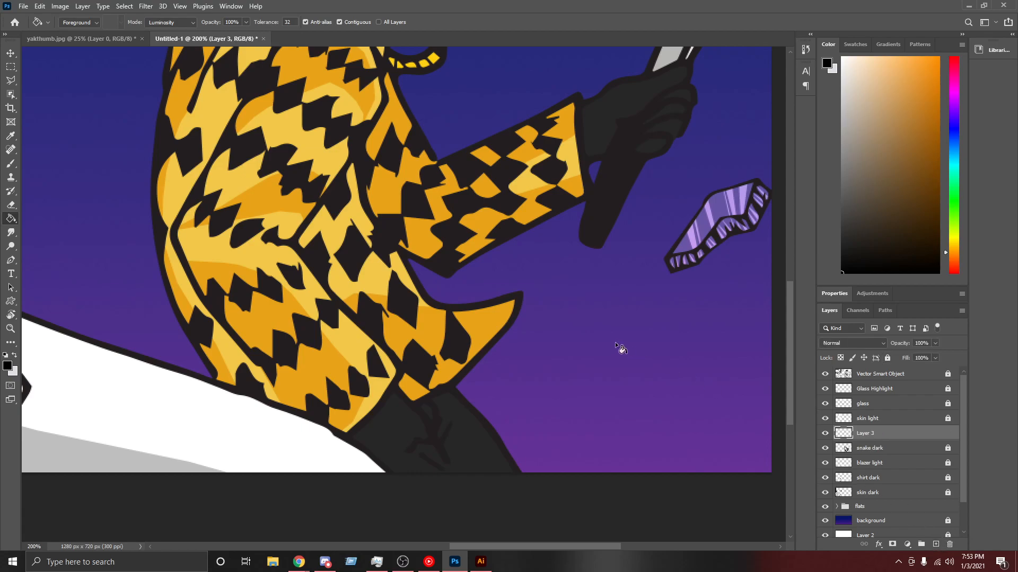
scroll(614, 342, "down", 1)
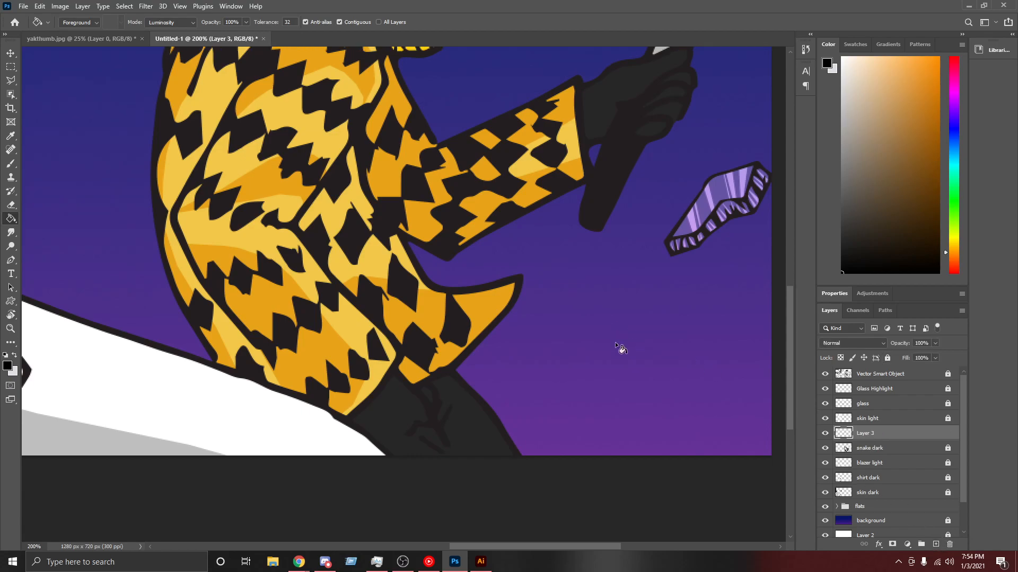
scroll(615, 342, "up", 2)
scroll(615, 343, "up", 1)
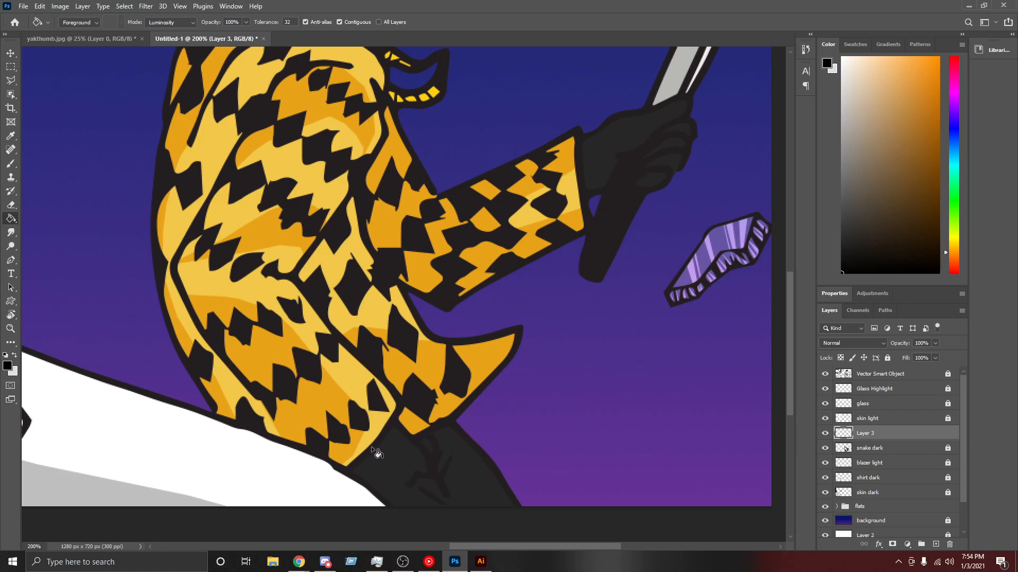
key("l")
left_click(345, 473)
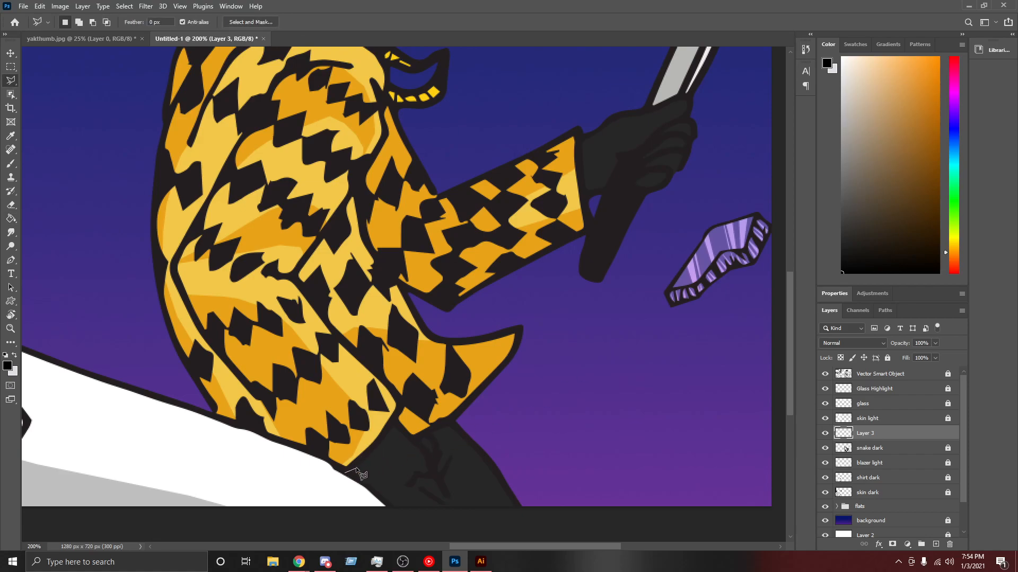
left_click(373, 447)
left_click(385, 467)
left_click(418, 480)
left_click(447, 500)
left_click(524, 512)
left_click(387, 513)
left_click(352, 480)
Step: Add the lower part of the gloved hand holding the knife, from the cuff across the fingers, to the selection
scroll(632, 261, "up", 1)
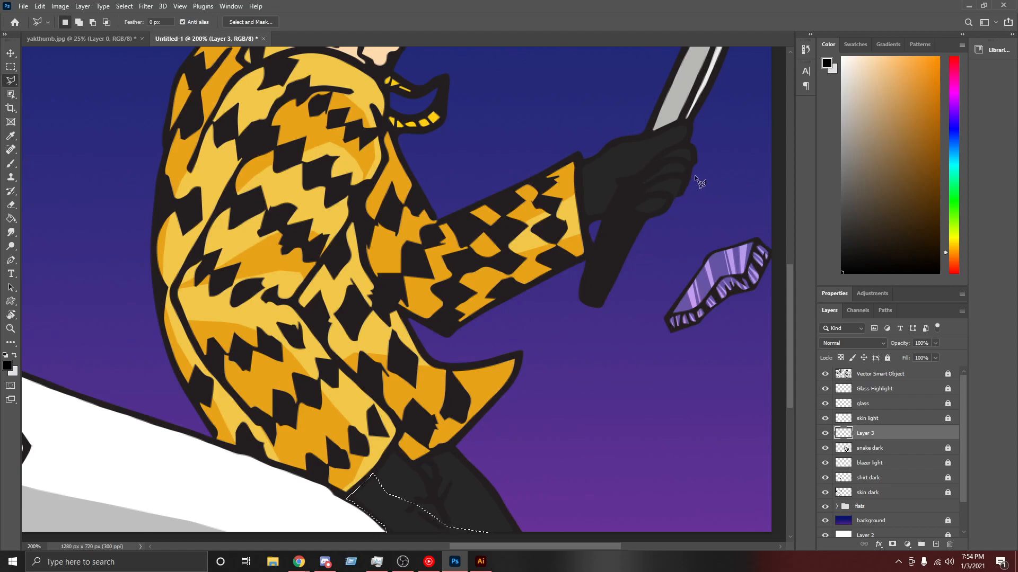
key("shift")
left_click(584, 219)
left_click(579, 189)
left_click(605, 177)
left_click(623, 181)
left_click(645, 176)
left_click(668, 148)
left_click(681, 146)
left_click(657, 207)
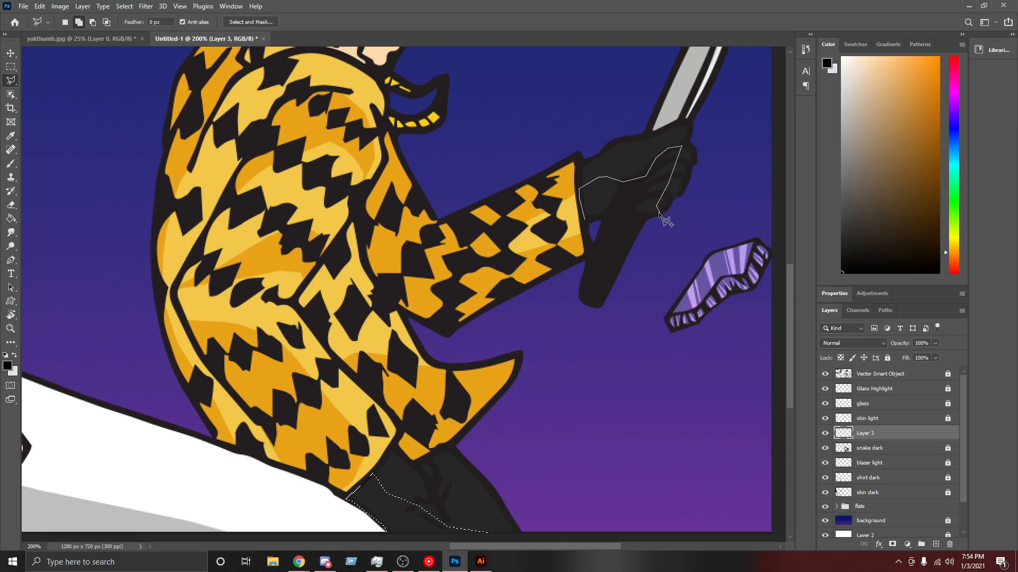
left_click(659, 213)
left_click(638, 218)
left_click(617, 214)
left_click(585, 220)
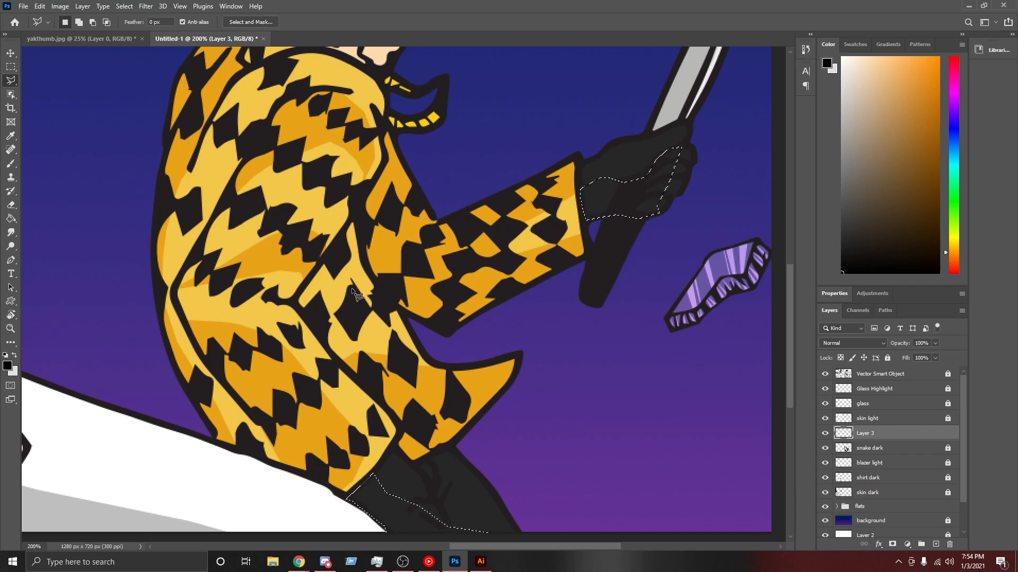
Step: Fill the selected trouser and glove areas with black using the Paint Bucket
left_click(823, 435)
left_click(824, 434)
key("g")
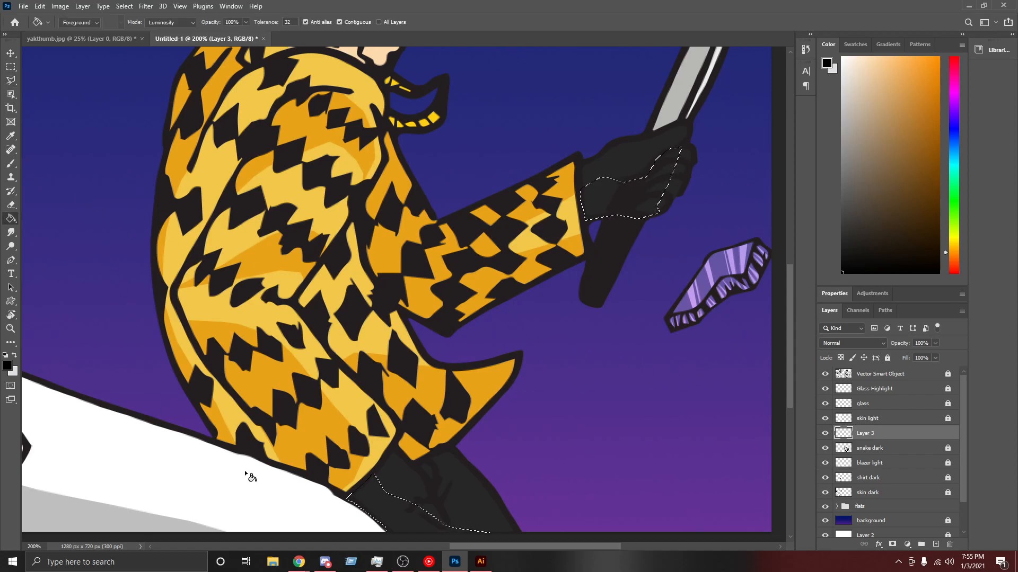
left_click(376, 503)
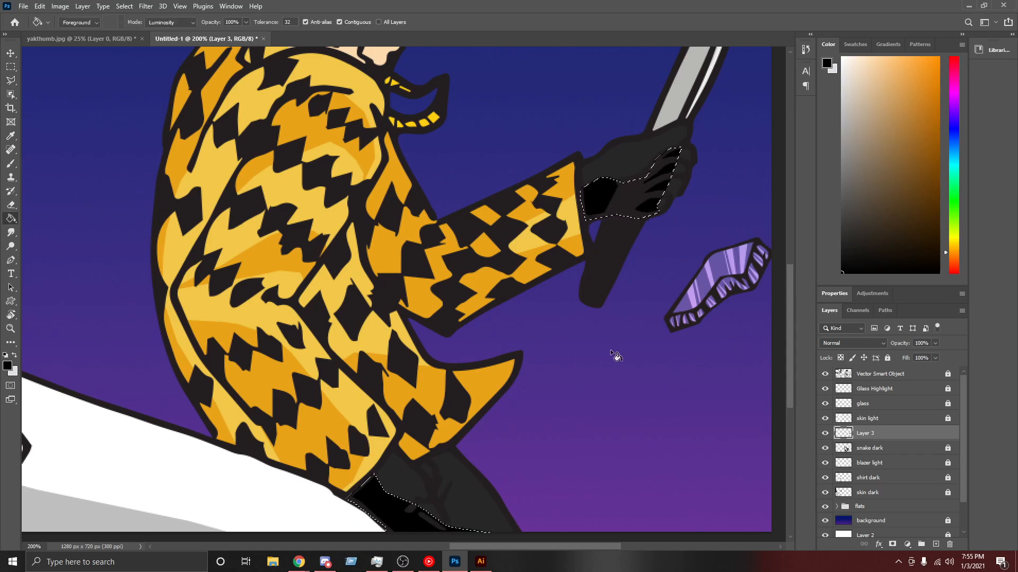
Step: Set the trouser and glove shadow layer to Overlay blending at 16% opacity and clear the selection
left_click(935, 343)
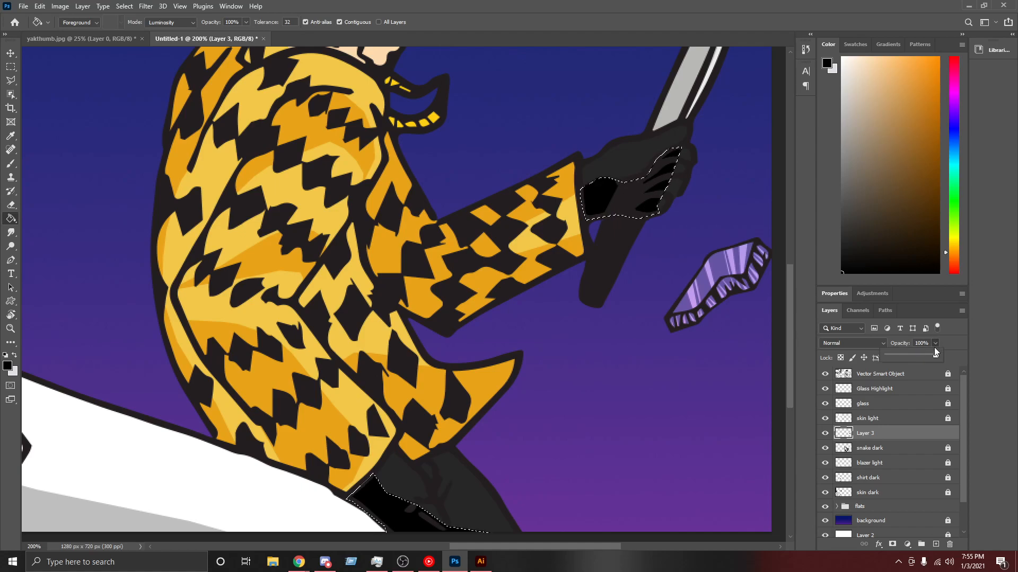
left_click(921, 354)
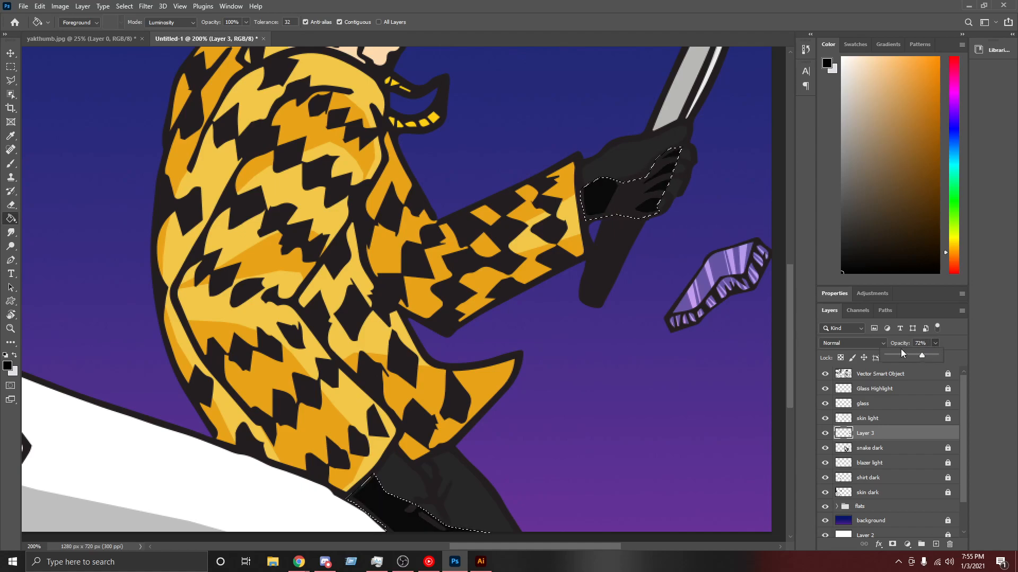
left_click(879, 343)
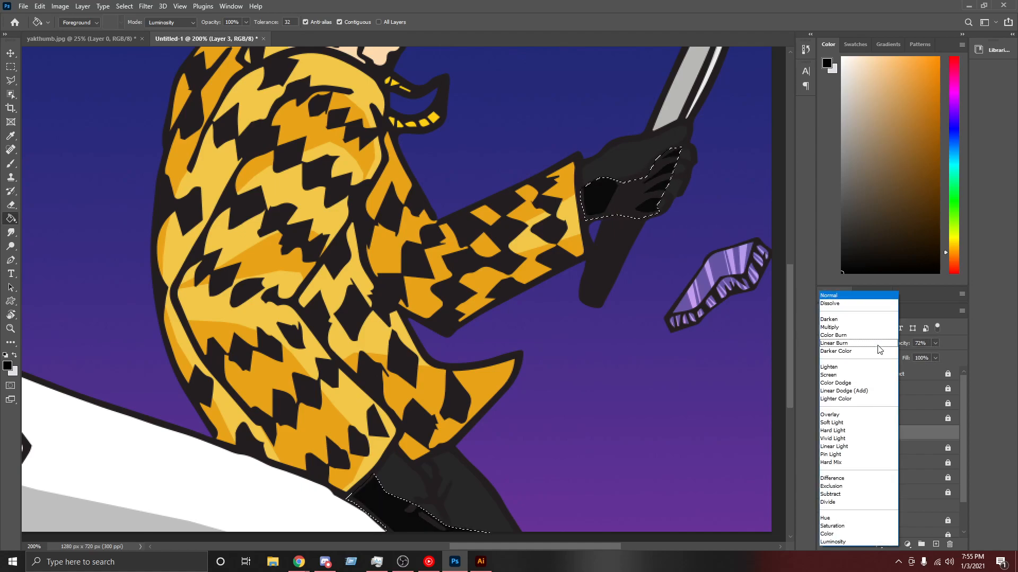
left_click(846, 416)
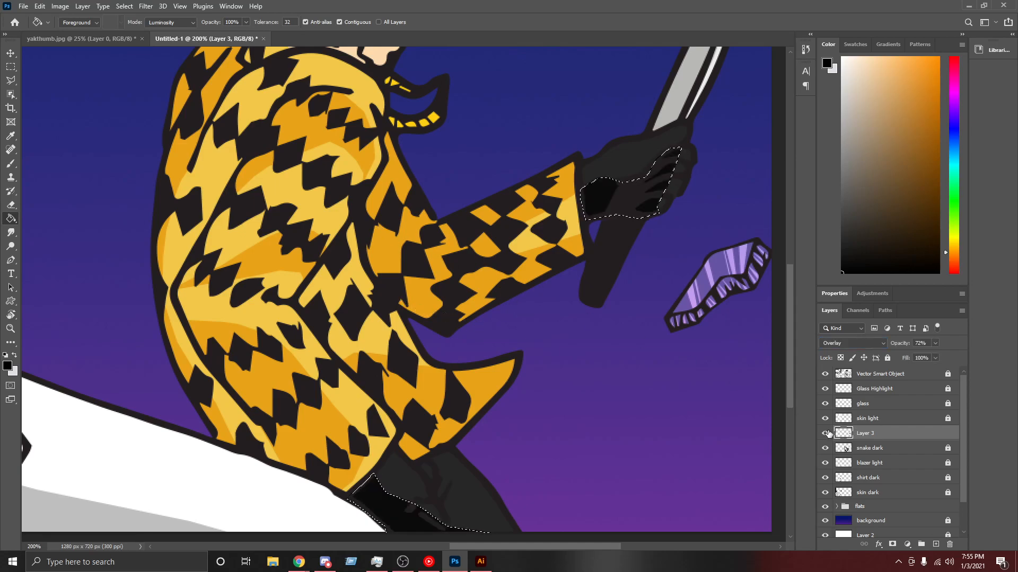
left_click(901, 418)
left_click(901, 433)
key("ctrl+d")
left_click_drag(916, 355, 915, 355)
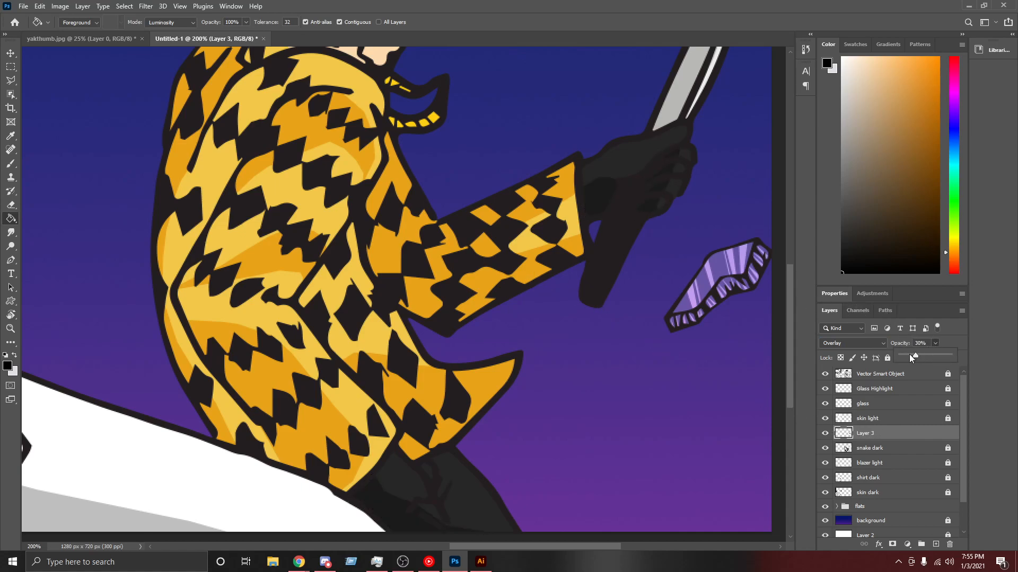
left_click_drag(906, 359, 909, 358)
Step: Outline two narrow highlight strips on the dark trousers with the Polygonal Lasso, one along the inner fold and one along the outer edge
left_click(11, 81)
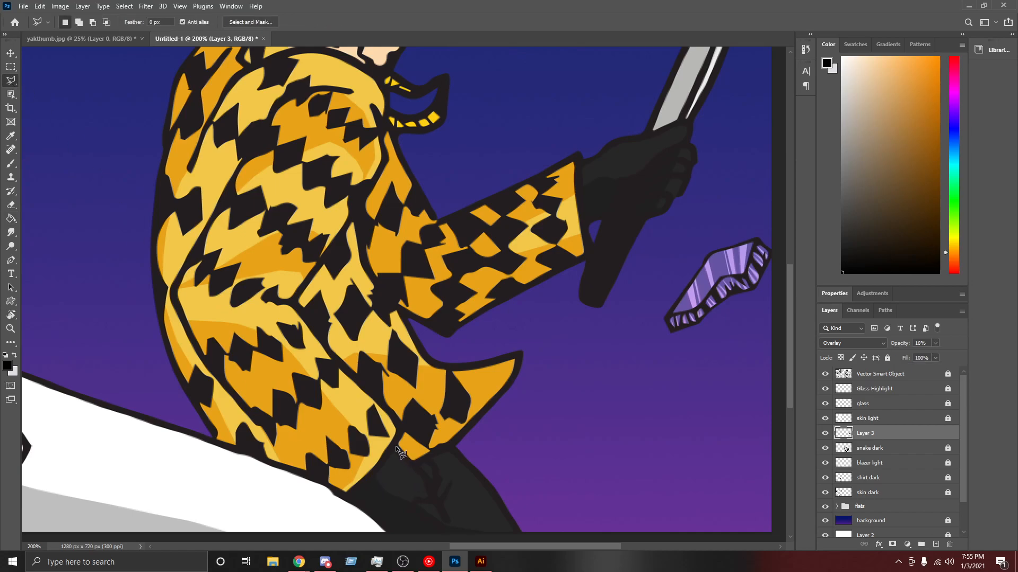
left_click(391, 448)
left_click(416, 480)
left_click(444, 522)
left_click(432, 489)
left_click(425, 477)
left_click(403, 455)
key("shift")
left_click(469, 480)
left_click(509, 533)
left_click(515, 535)
left_click(492, 491)
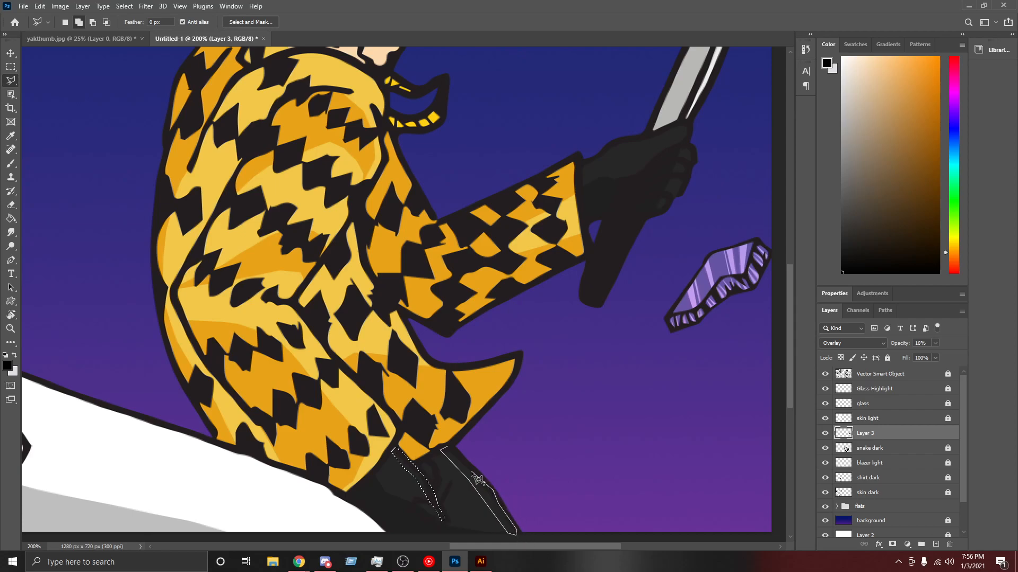
left_click(452, 452, "shift")
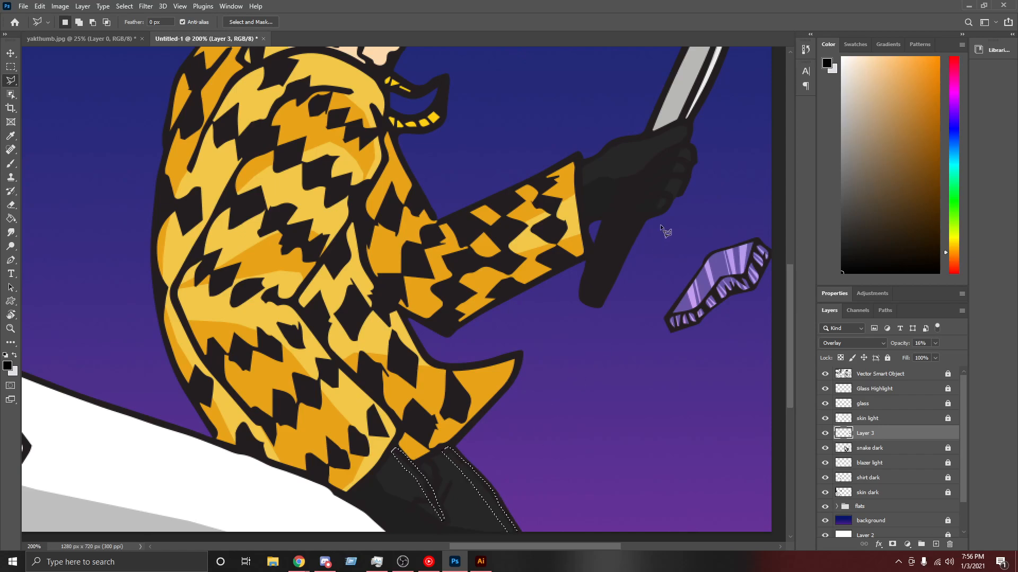
Step: Add thin strips along the glove's outer fingers and the upper edge of the hand to the selection
key("shift")
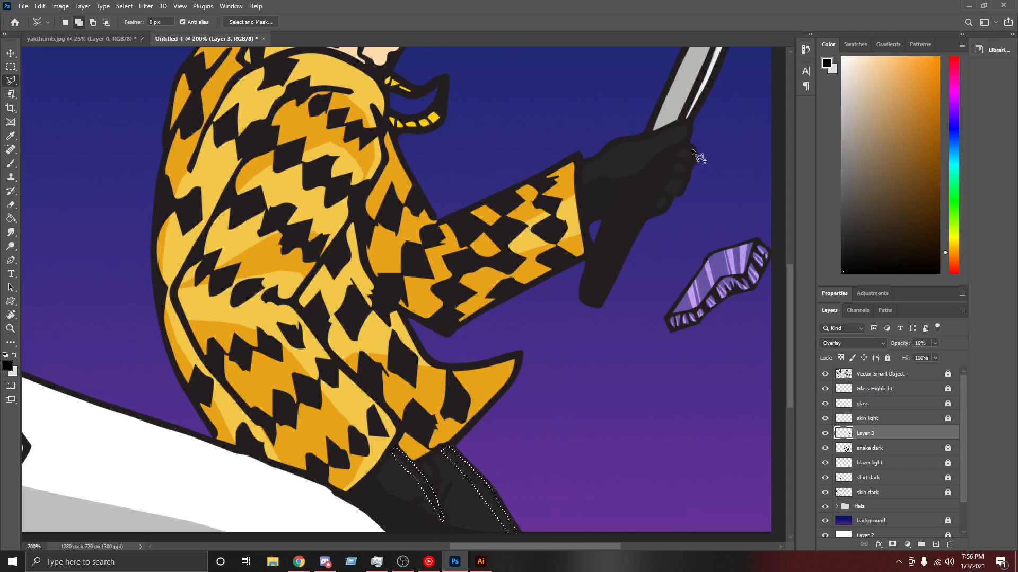
left_click(691, 147, "shift")
left_click(681, 165)
left_click(676, 186)
left_click(655, 215)
left_click(681, 192)
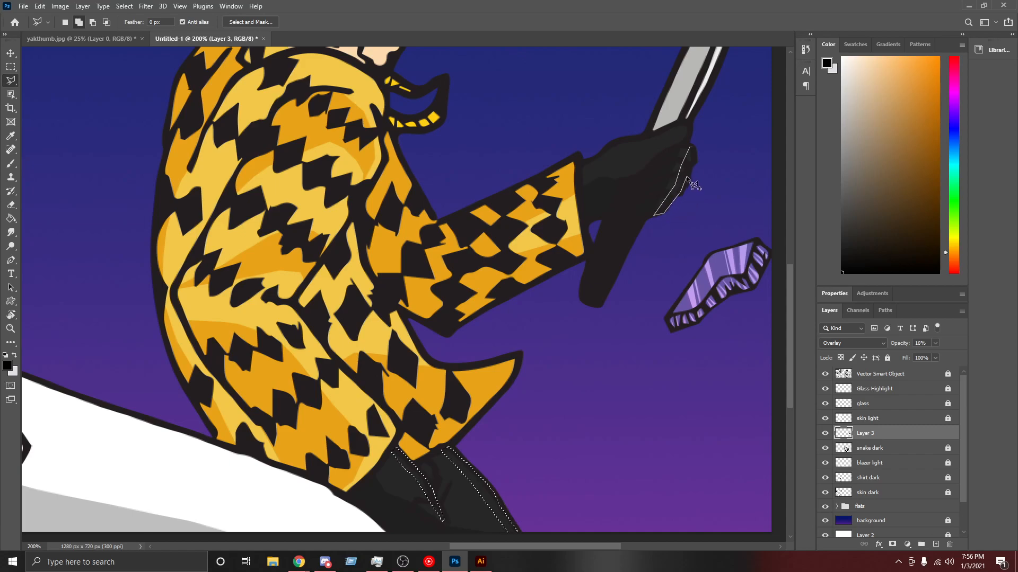
left_click(691, 148)
left_click(595, 158)
left_click(598, 160)
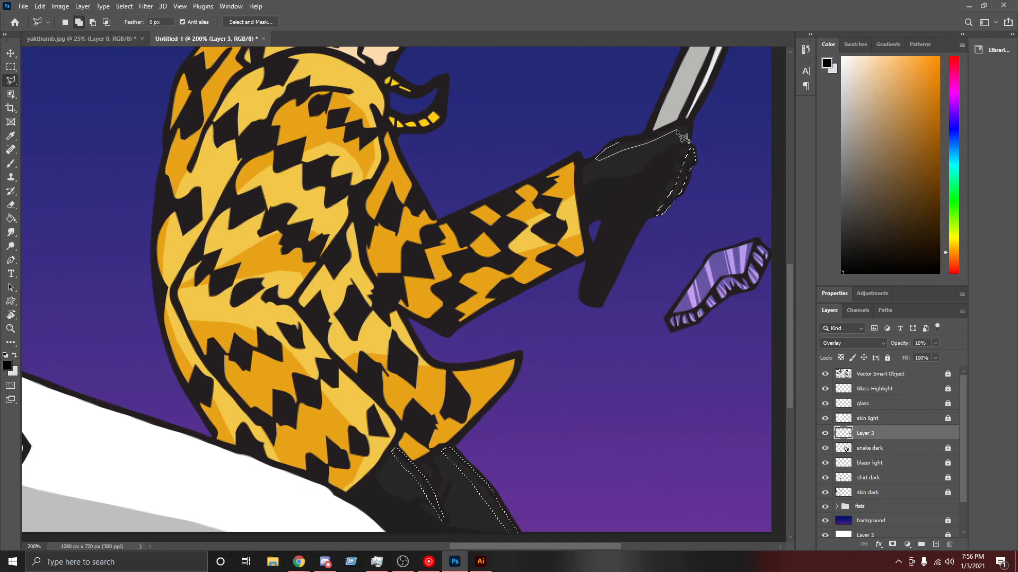
left_click(619, 142)
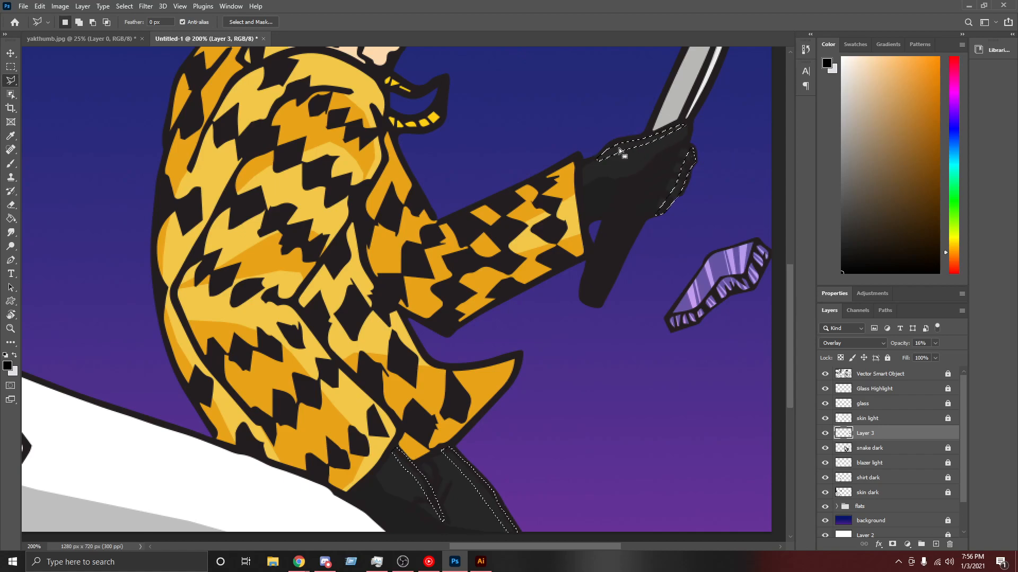
Step: Set the foreground colour to white (ffffff) and switch to the Paint Bucket
left_click(7, 366)
type("ffffff")
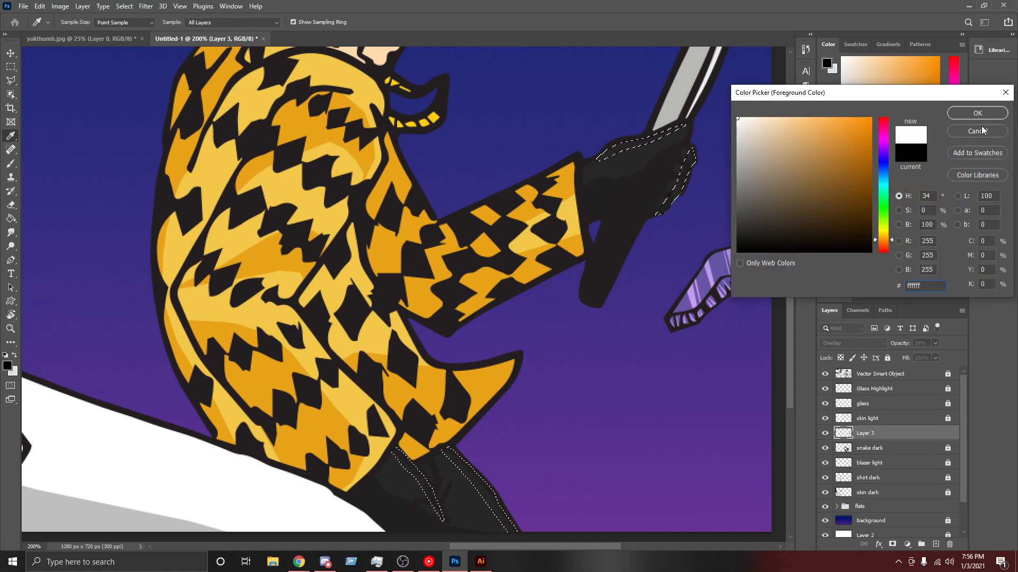
left_click(981, 112)
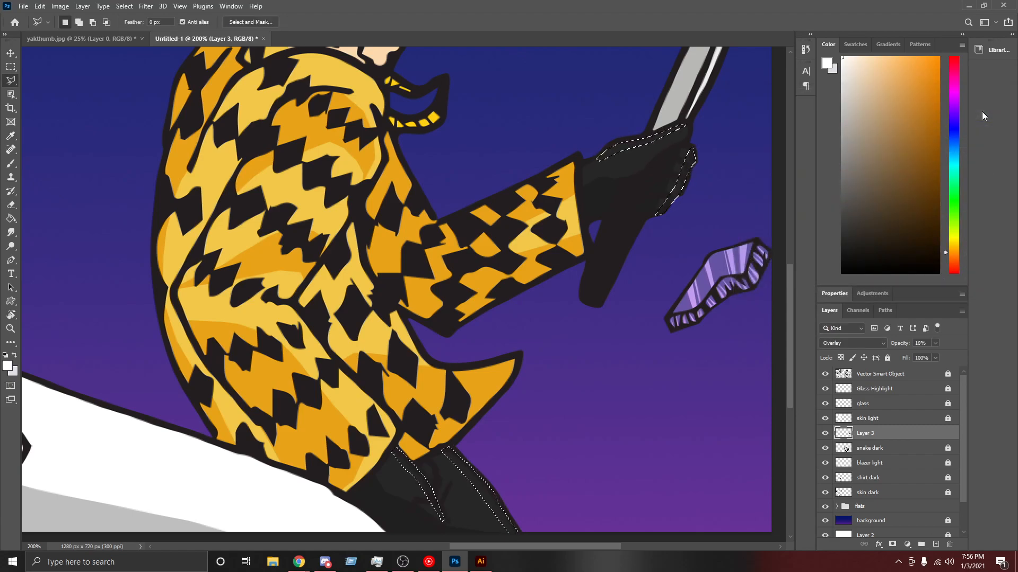
key("g")
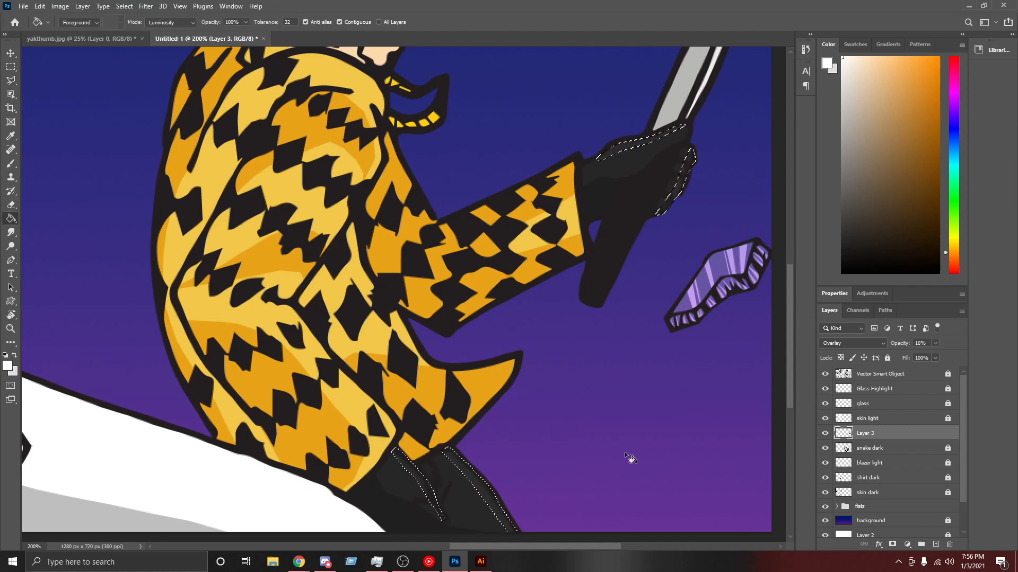
Step: Rename the trouser and glove shadow layer "pants dark" and lock it
double_click(866, 434)
type("dar")
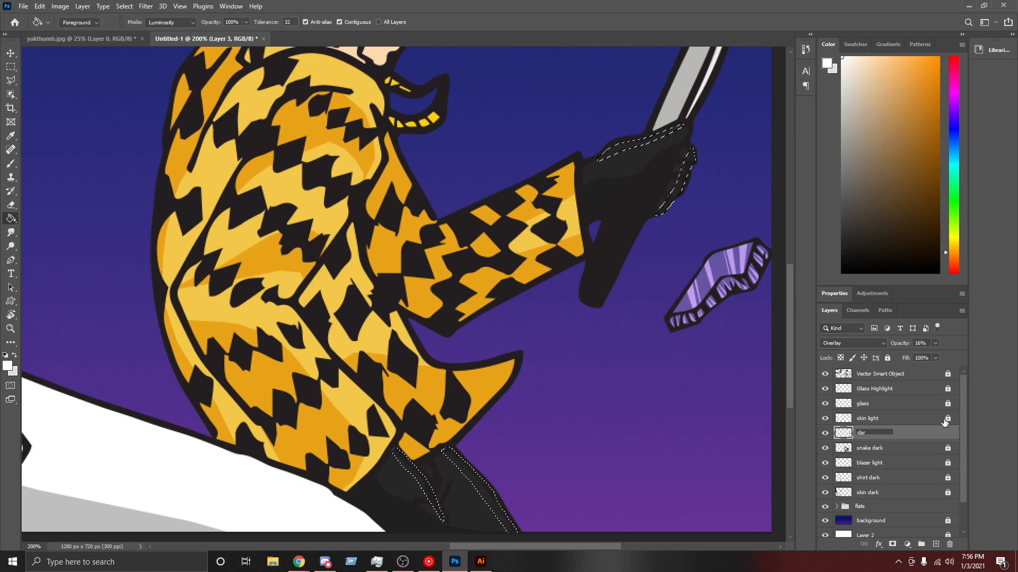
key("BackSpace")
key("BackSpace")
key("BackSpace")
type("pants dark")
key("Return")
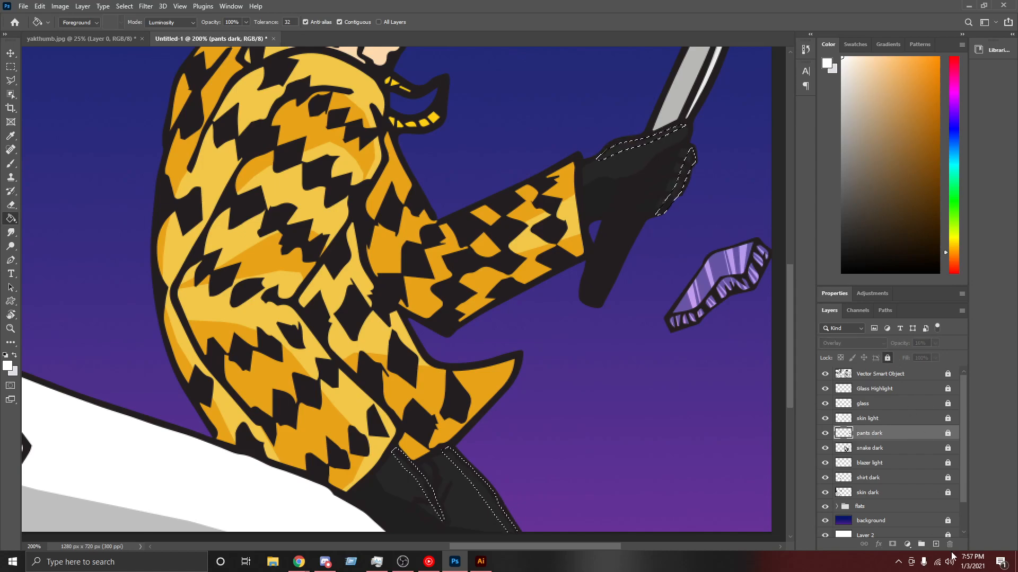
Step: Fill the highlight selection with white on a new layer above pants dark and set it to Soft Light at 65% opacity
left_click(935, 545)
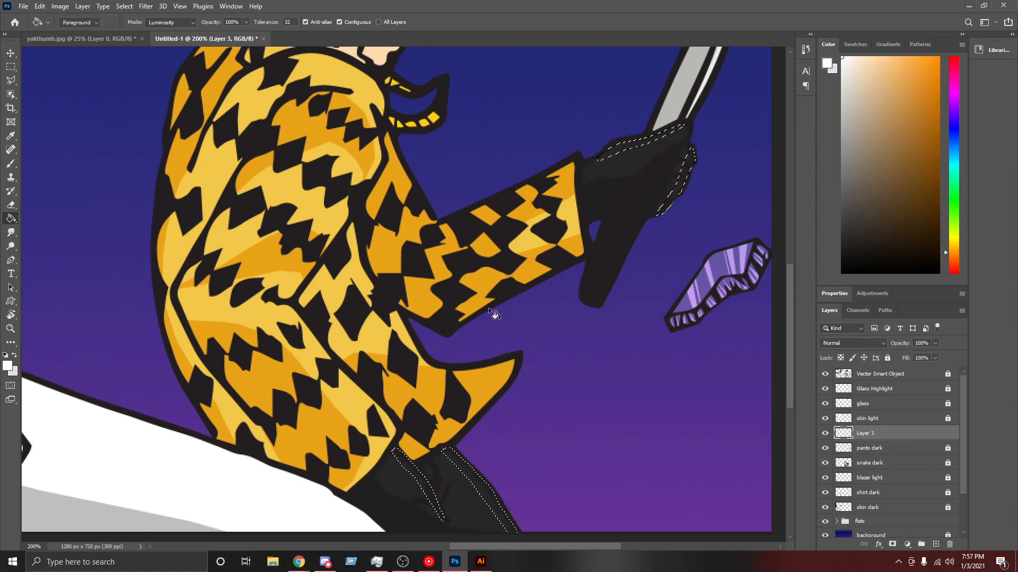
left_click(562, 405)
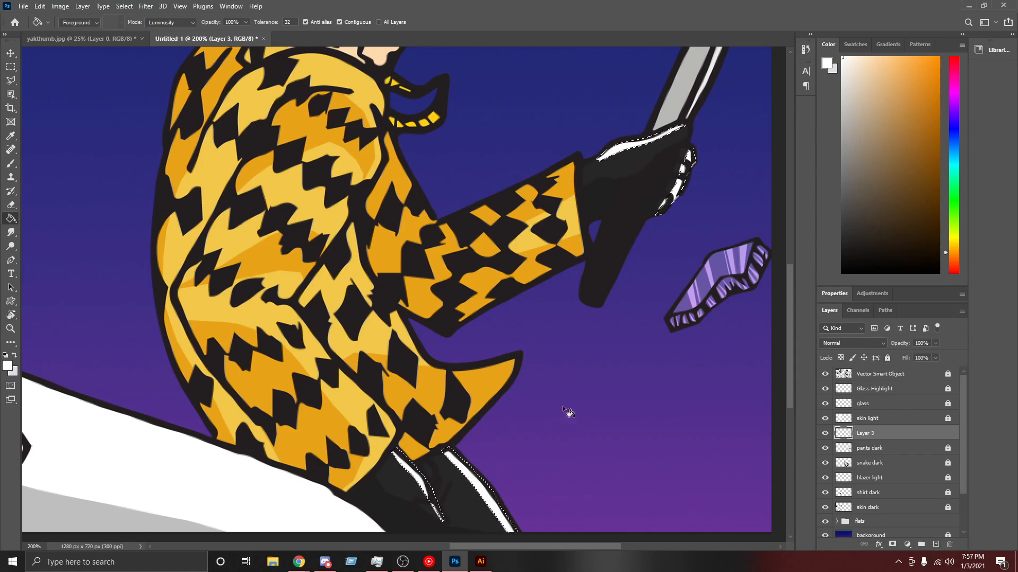
left_click(935, 343)
left_click(918, 354)
left_click(867, 344)
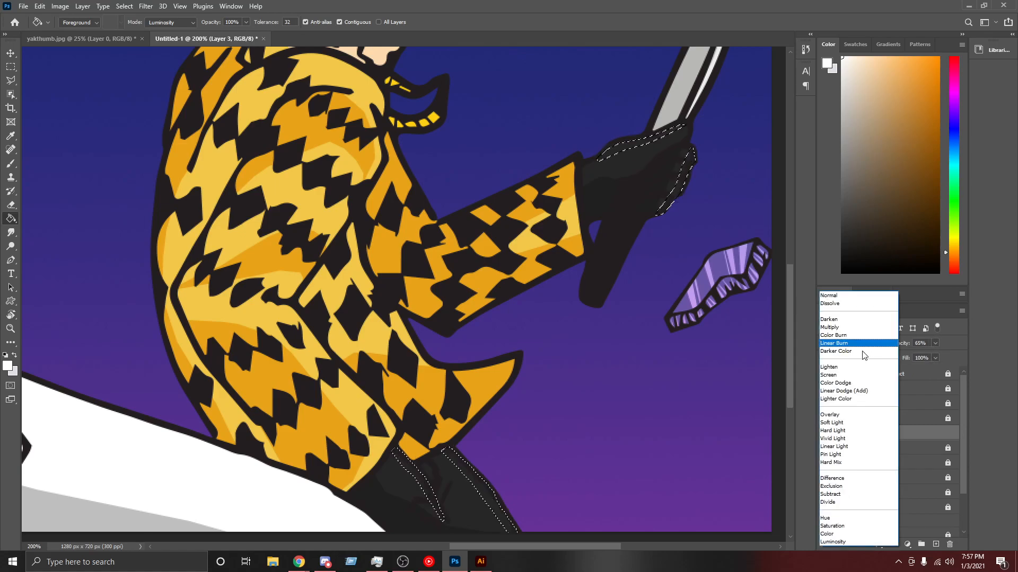
left_click(864, 422)
Step: Lower the white highlight layer's opacity to 39% and clear the selection
left_click(935, 343)
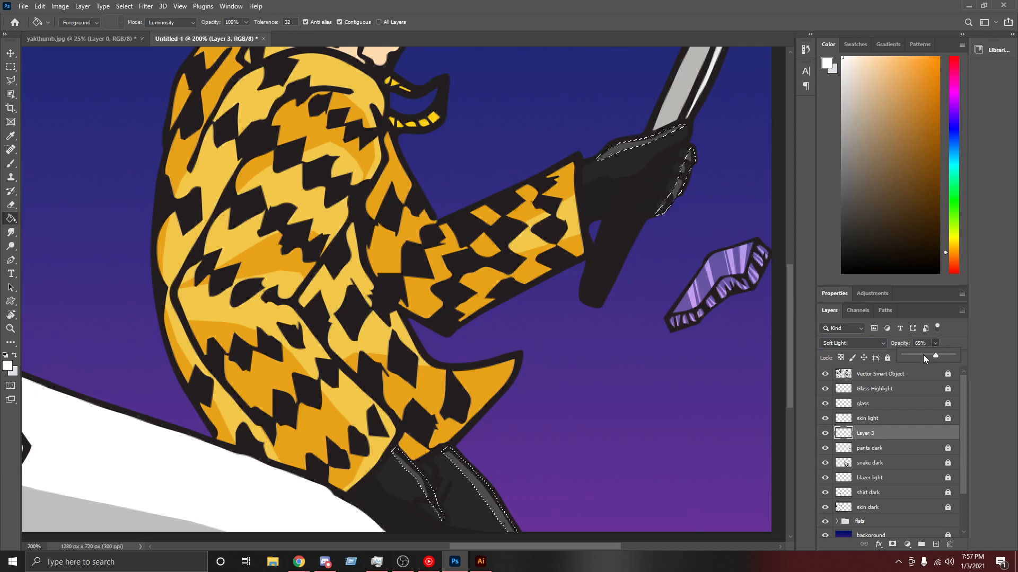
left_click(923, 354)
left_click(953, 340)
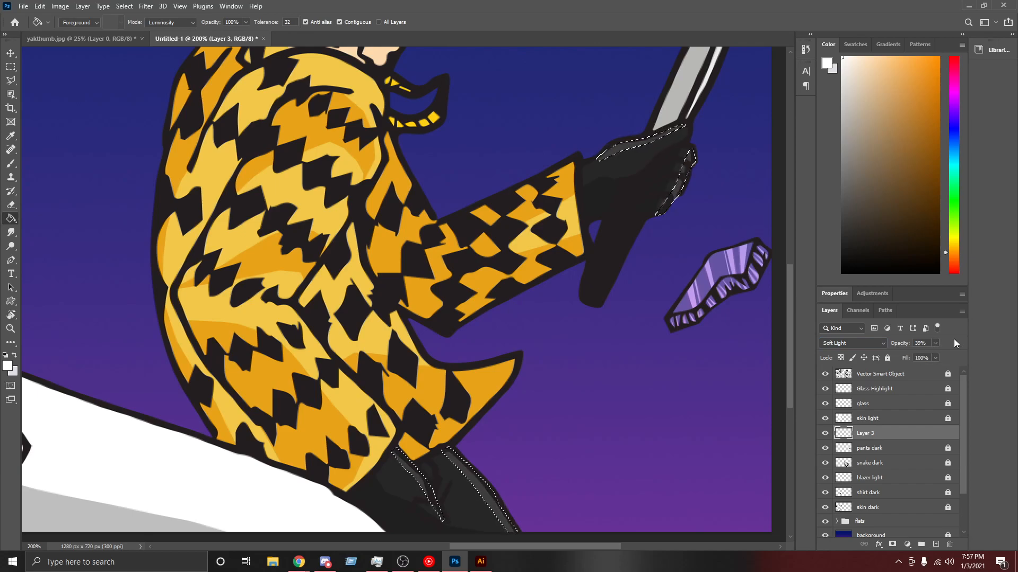
key("ctrl+d")
Step: Rename the trouser and glove highlight layer "leather light" and lock it
scroll(682, 148, "up", 5)
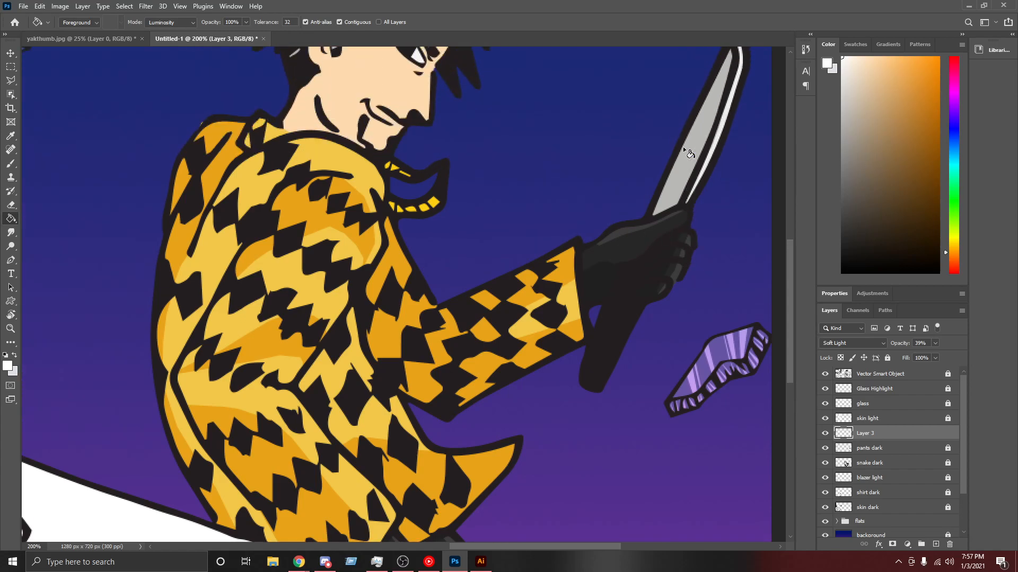
scroll(687, 153, "up", 5)
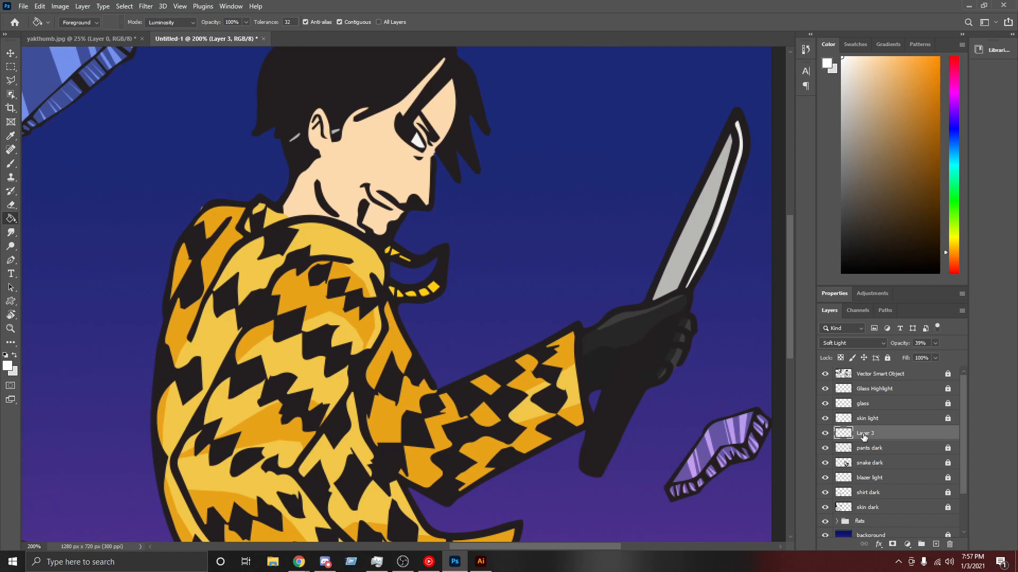
double_click(864, 433)
type("leathe")
type("r ligh")
type("ight")
left_click(889, 362)
left_click(889, 362)
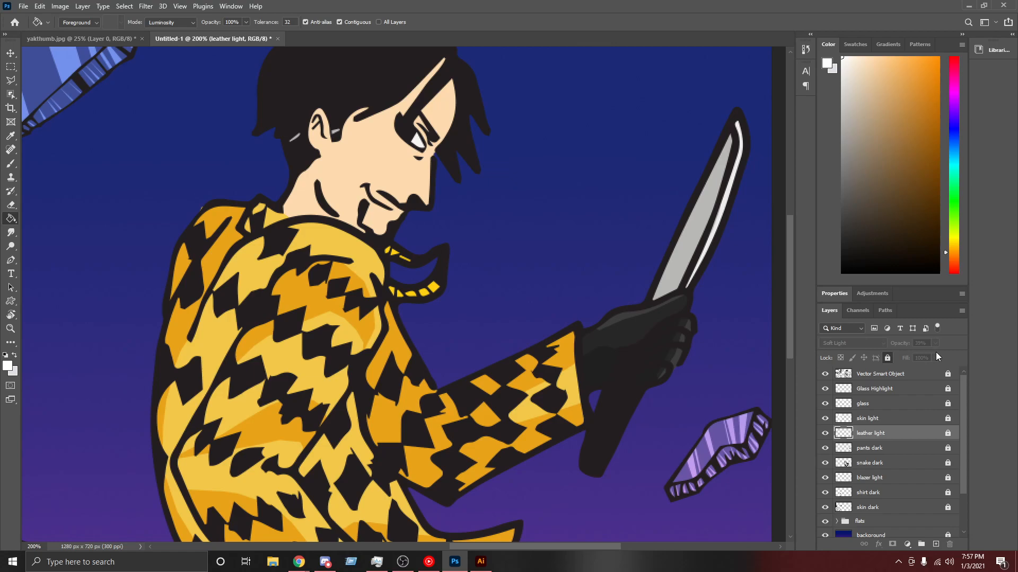
Step: Add a layer above leather light and outline a small triangular area on the knife-holding man's cheek below the eye with the Polygonal Lasso
key("ctrl+minus")
key("ctrl+minus")
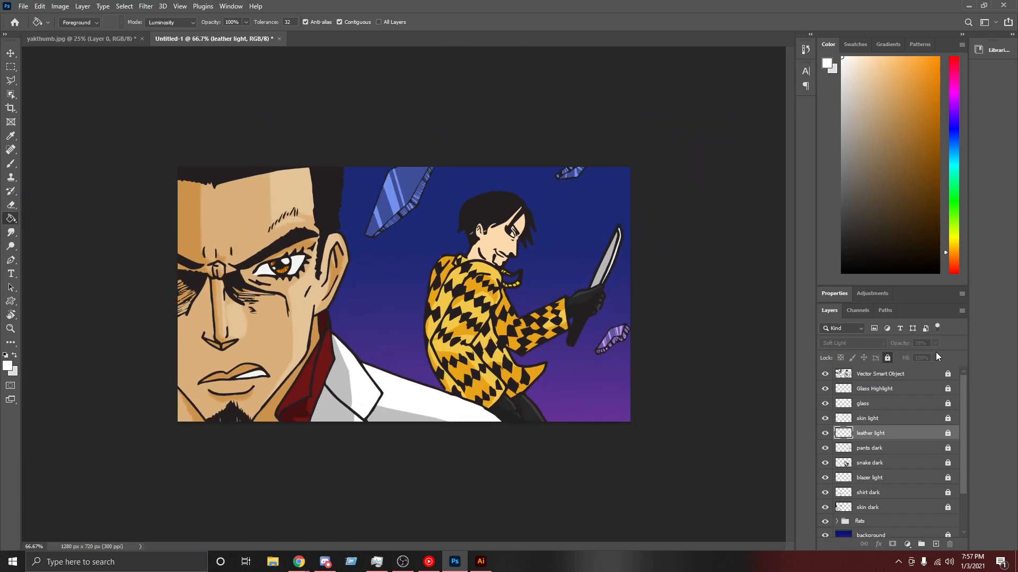
key("ctrl+plus")
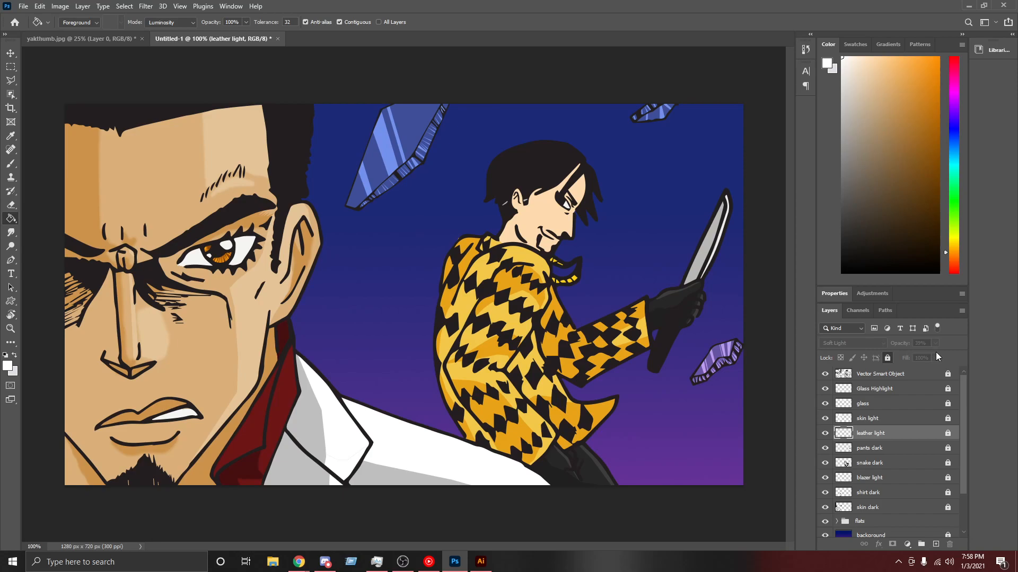
key("ctrl+plus")
key("ctrl+plus")
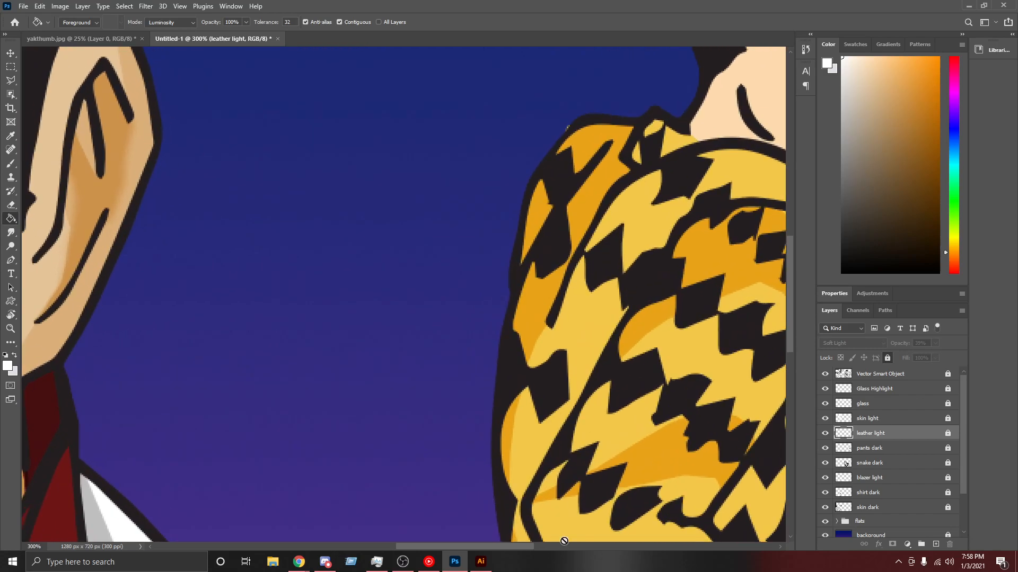
left_click_drag(494, 546, 568, 548)
scroll(525, 352, "up", 2)
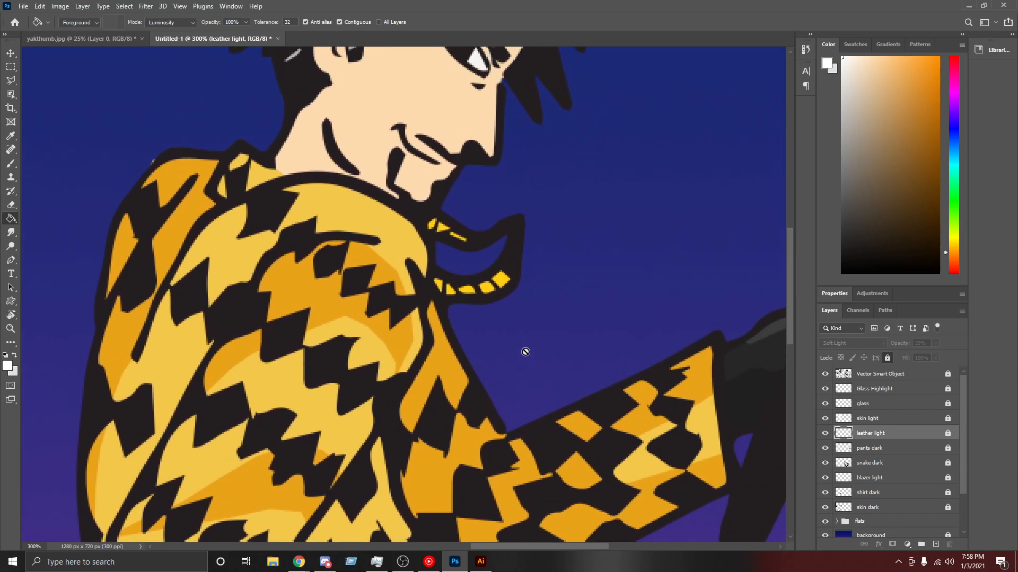
scroll(526, 352, "up", 1)
scroll(525, 352, "up", 4)
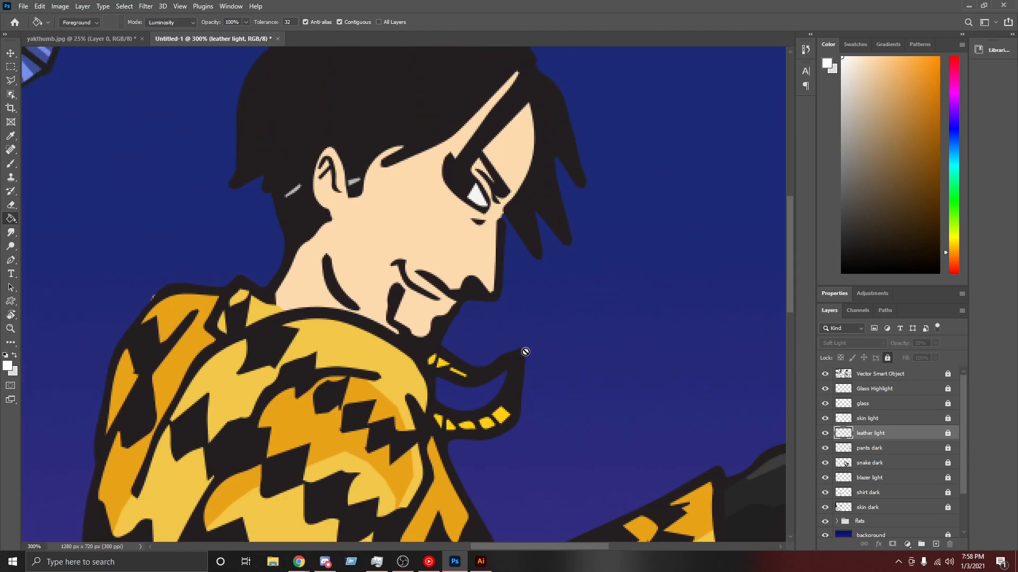
scroll(525, 352, "up", 3)
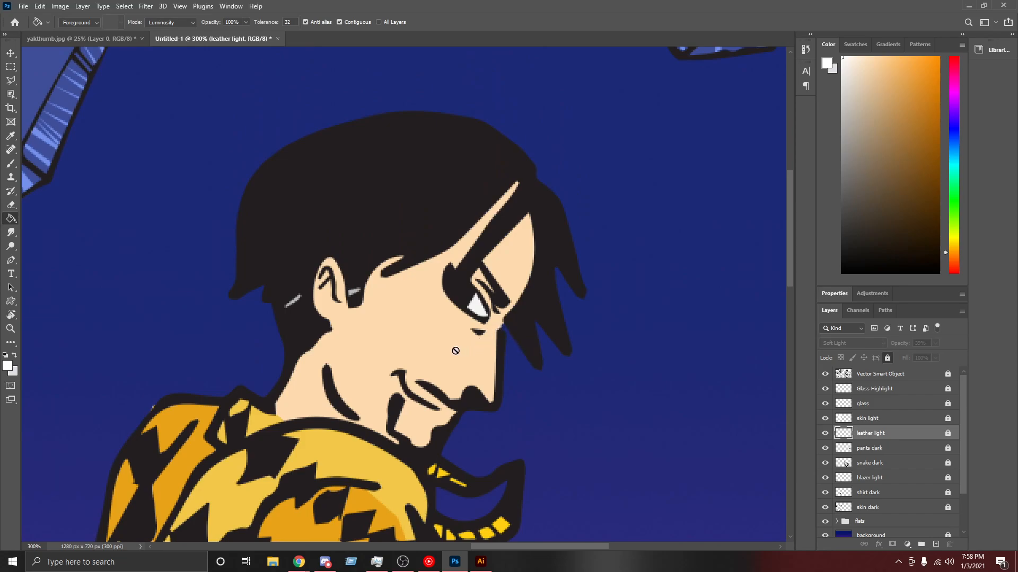
left_click(936, 544)
key("l")
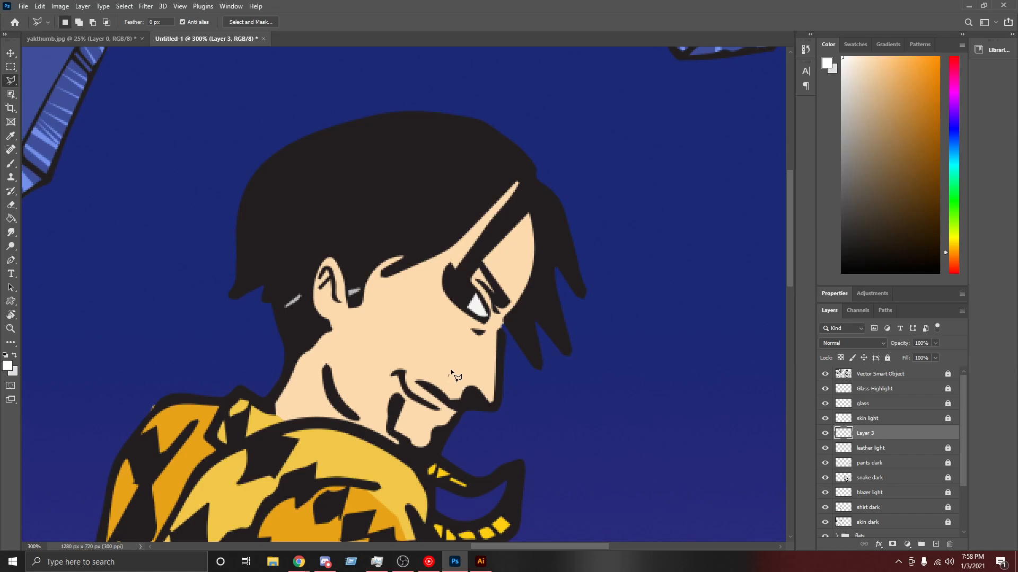
left_click(465, 332)
left_click(444, 317)
left_click(449, 378)
scroll(646, 371, "down", 3)
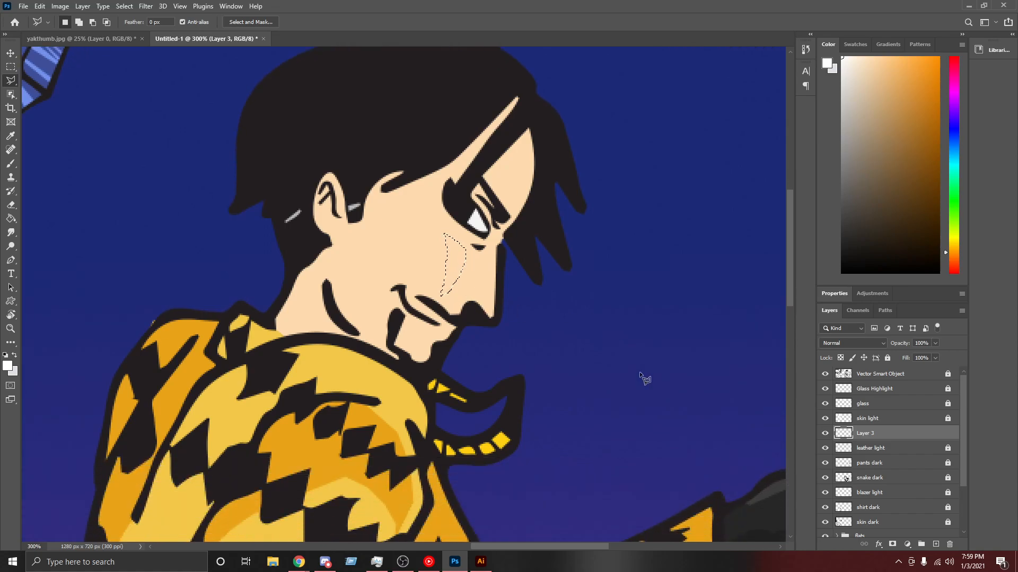
Step: Examine the cheek selection on the knife-holding man's face up close and against the whole illustration
scroll(622, 399, "down", 2)
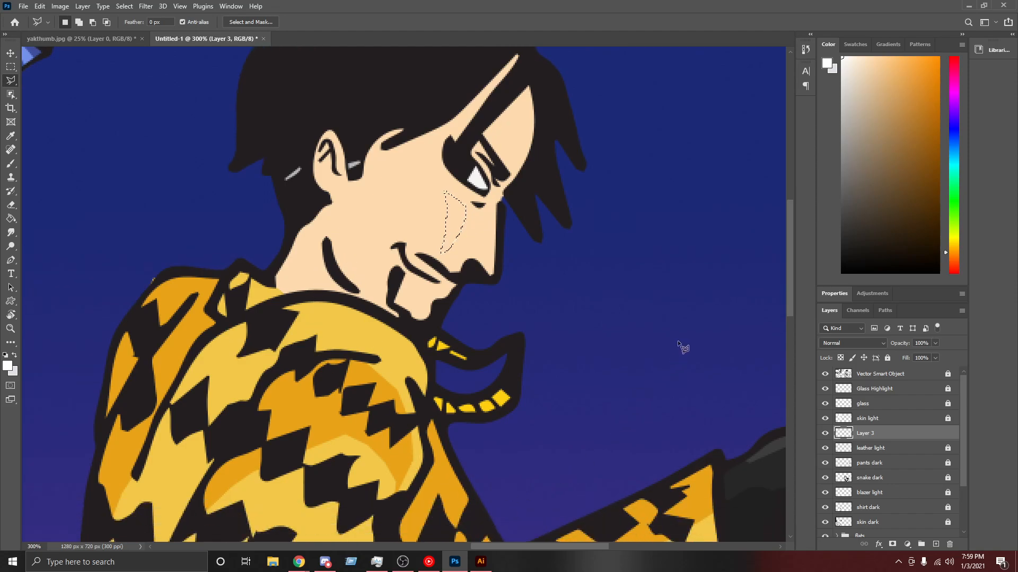
key("ctrl+minus")
key("ctrl+minus")
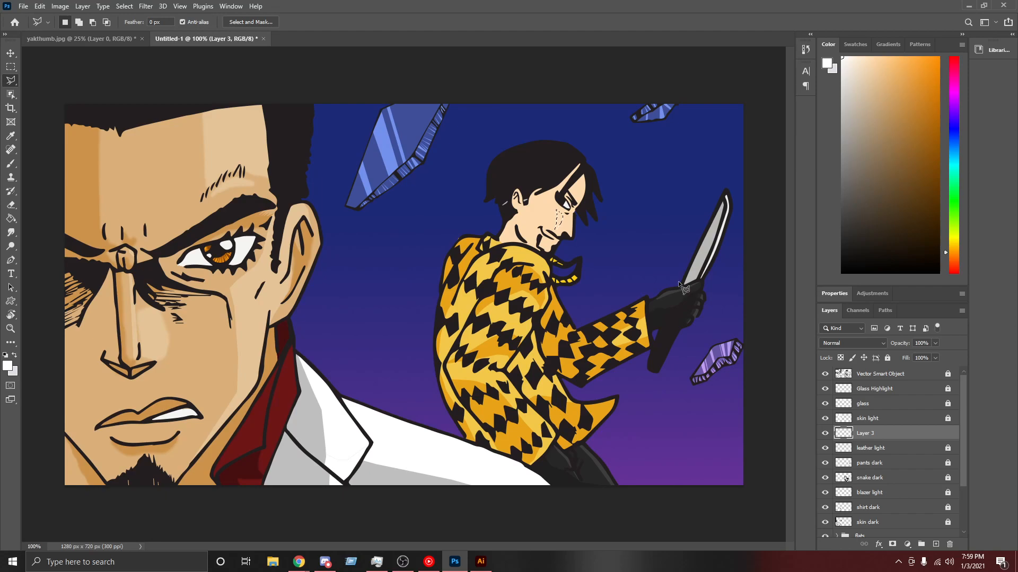
key("ctrl+plus")
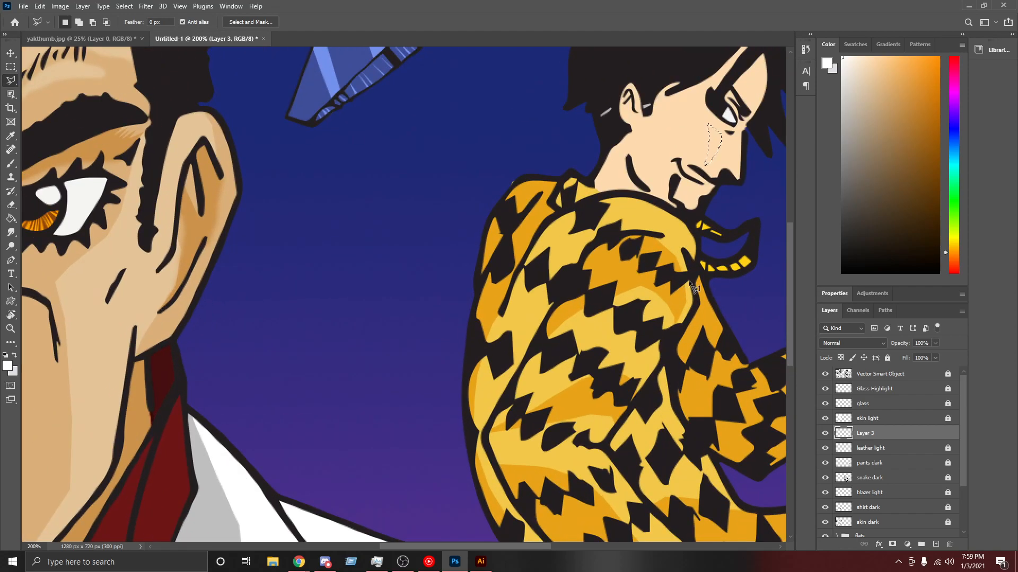
left_click_drag(433, 548, 525, 548)
scroll(469, 312, "up", 5)
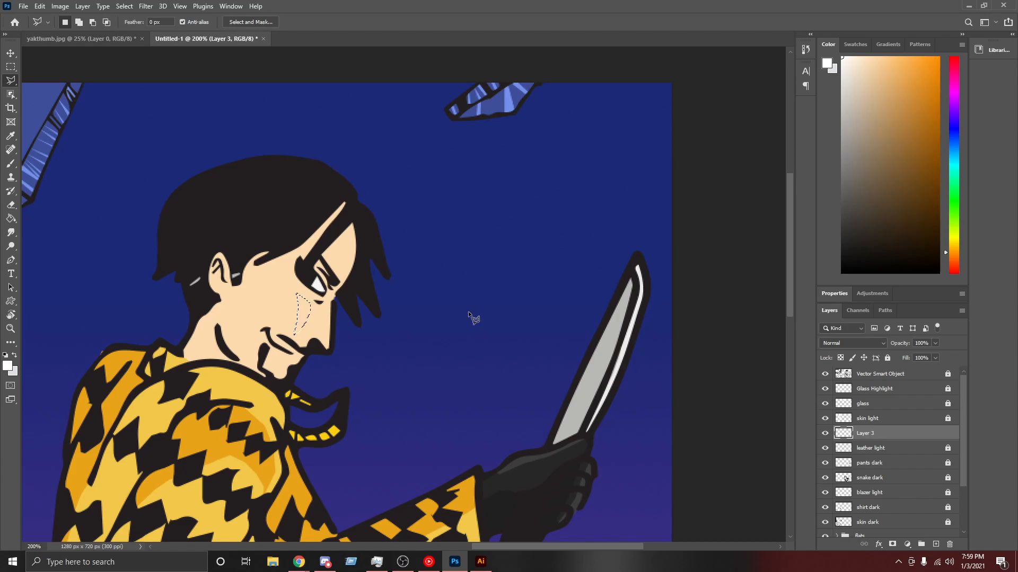
scroll(468, 317, "down", 1)
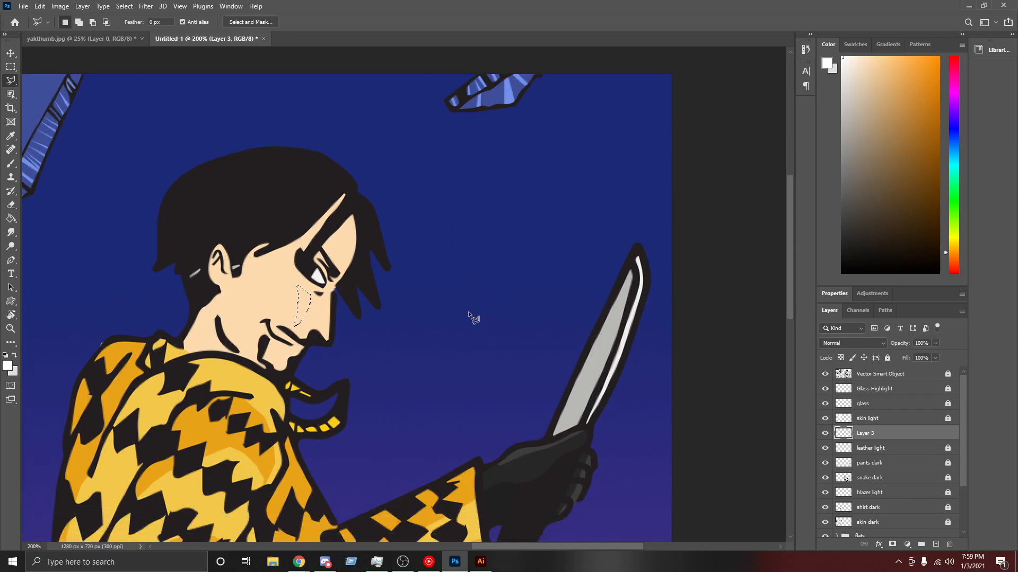
key("ctrl+plus")
key("ctrl+plus")
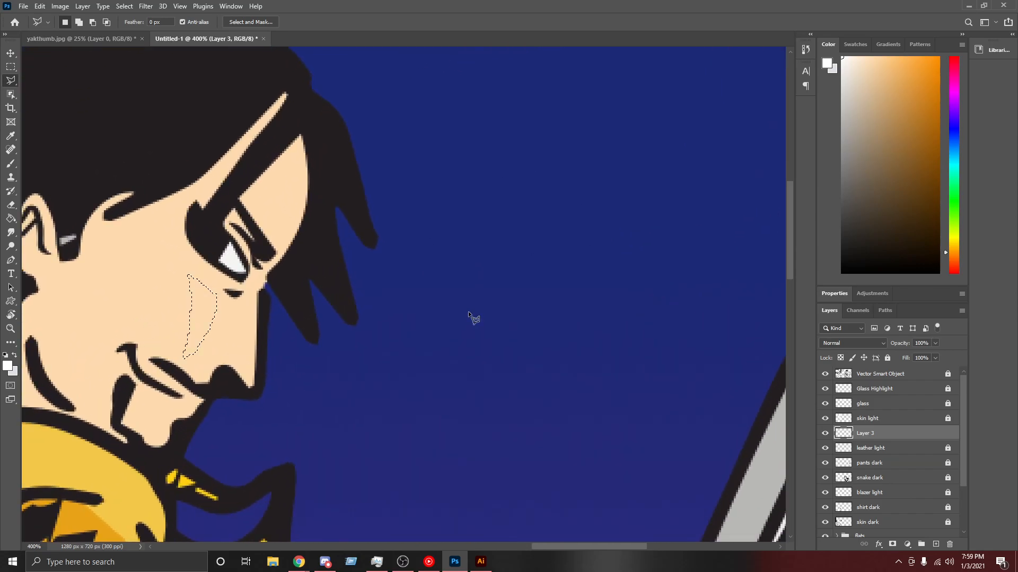
scroll(459, 333, "down", 1)
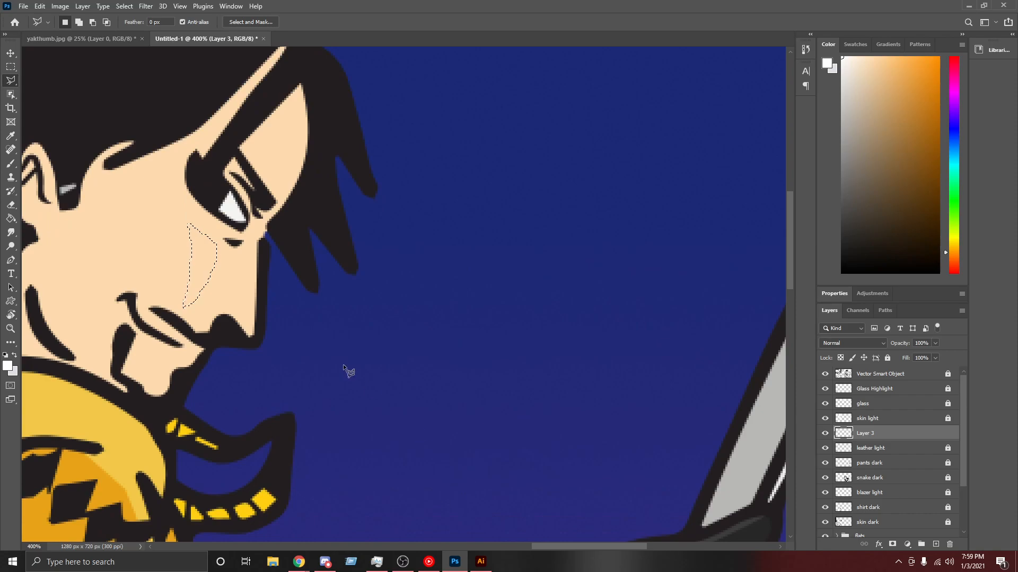
scroll(295, 326, "up", 1)
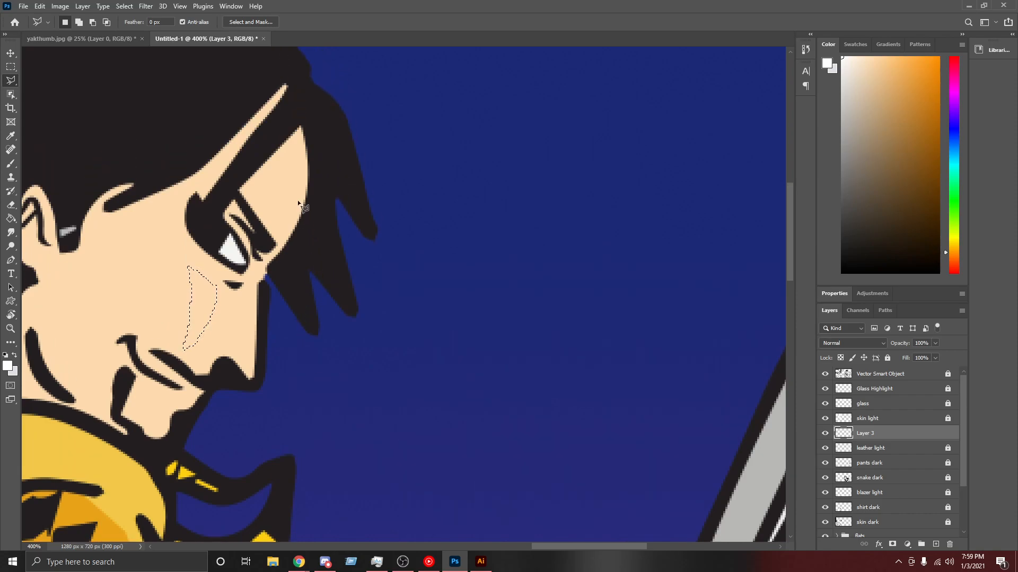
key("ctrl+minus")
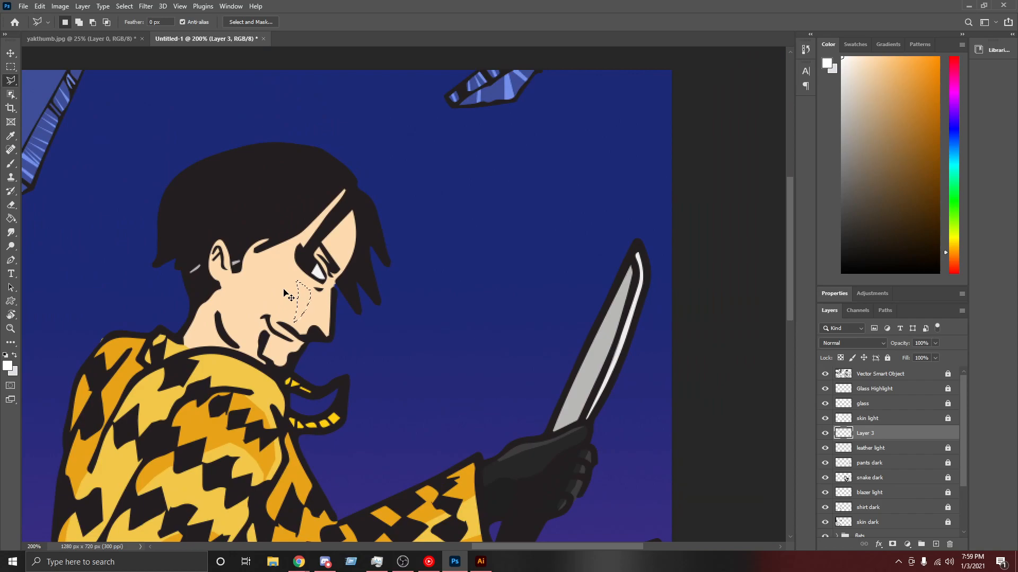
key("ctrl+minus")
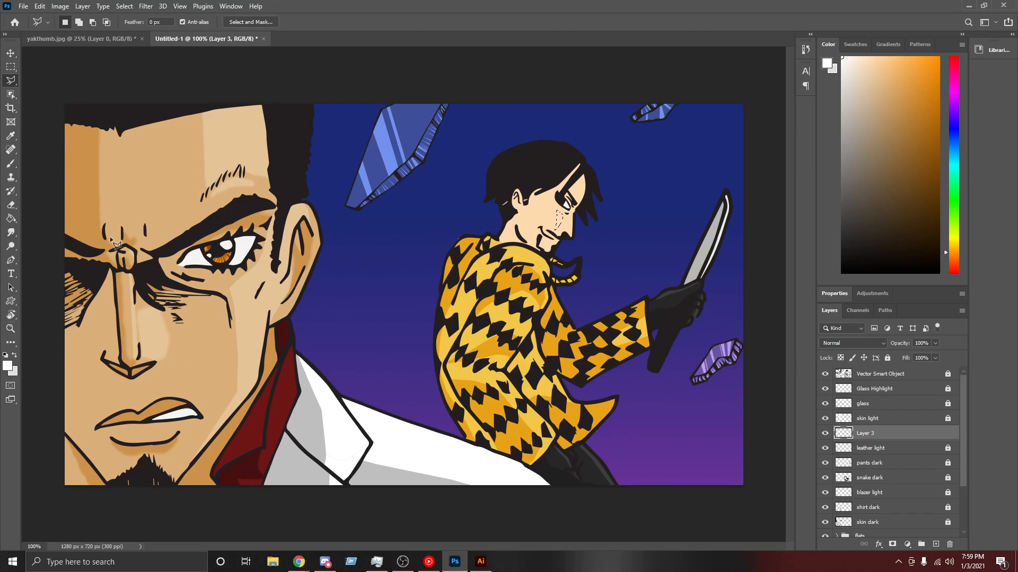
Step: Fill the cheek selection with white, set its layer to Soft Light at 59% opacity, and clear the selection
key("g")
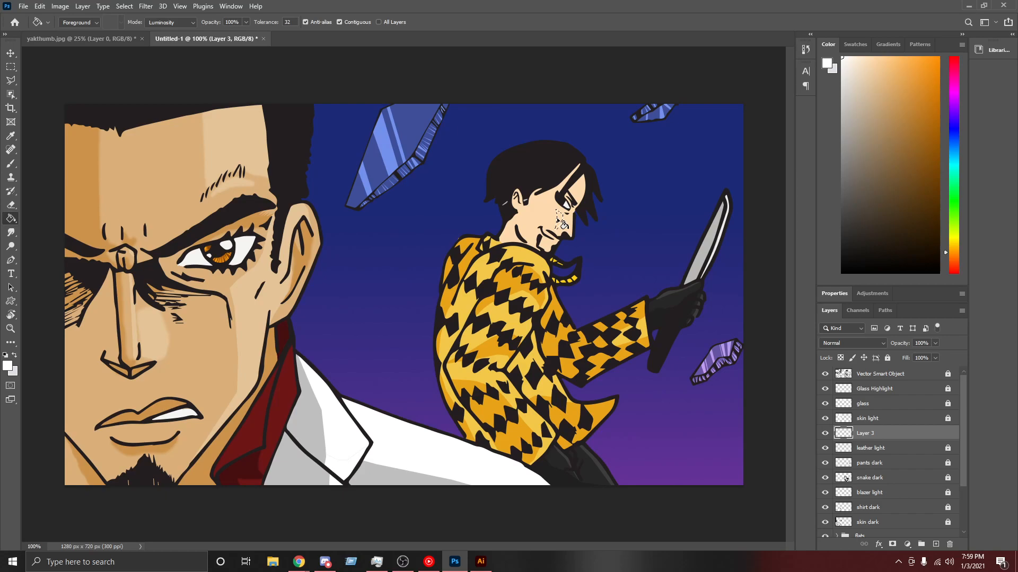
left_click(878, 344)
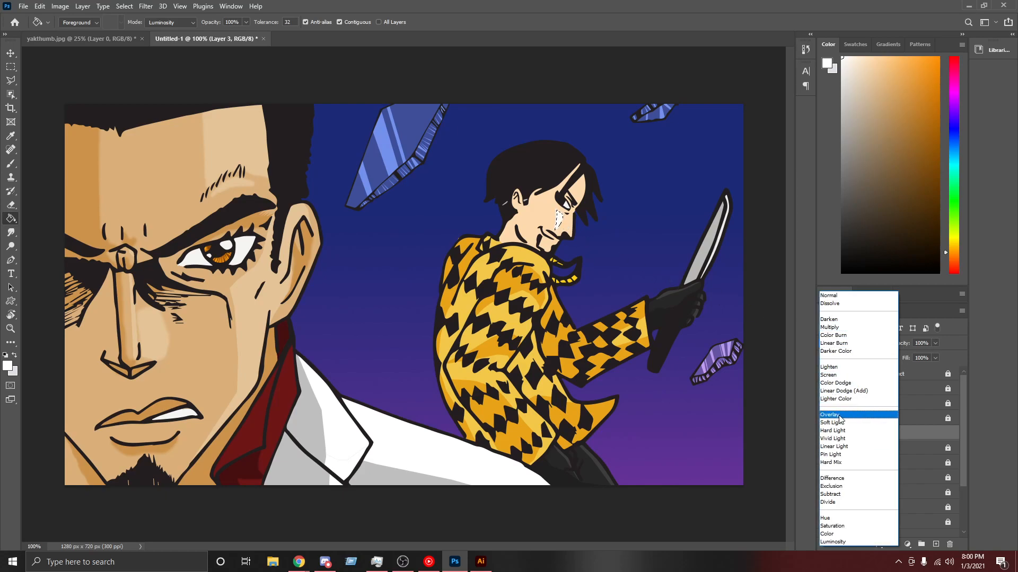
left_click(840, 414)
left_click(879, 345)
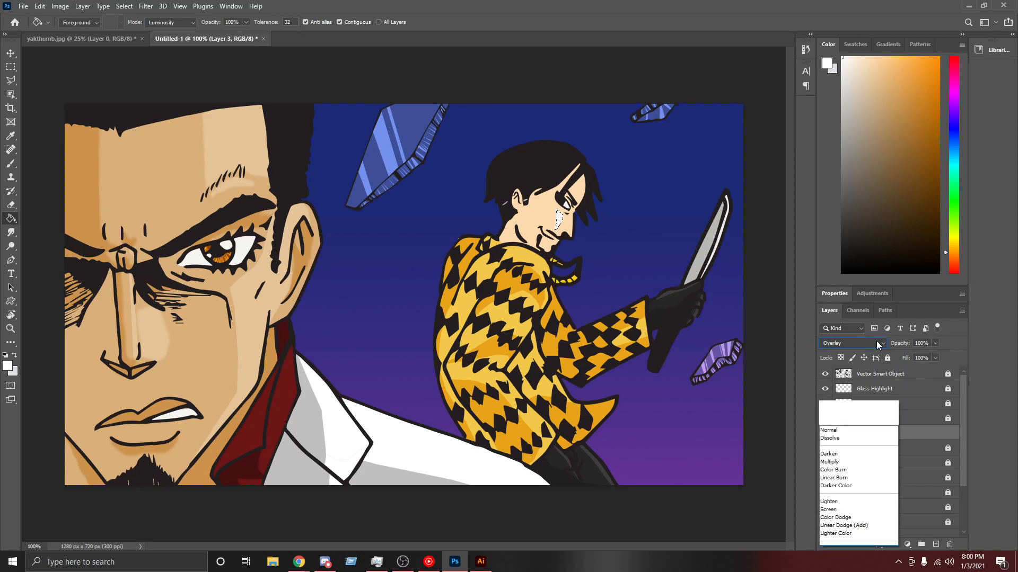
left_click(848, 422)
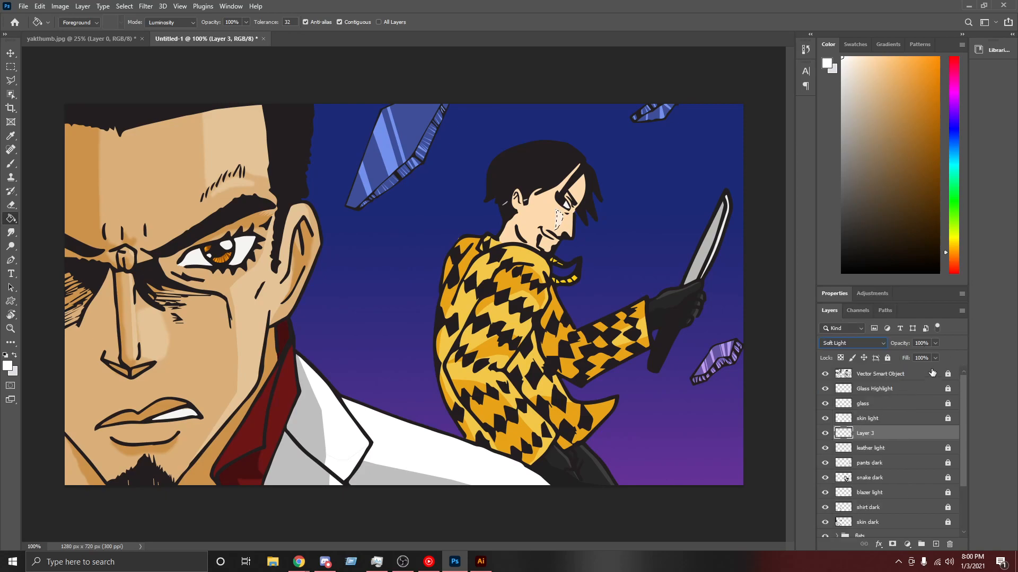
left_click(935, 344)
left_click(937, 344)
key("ctrl+d")
left_click(10, 53)
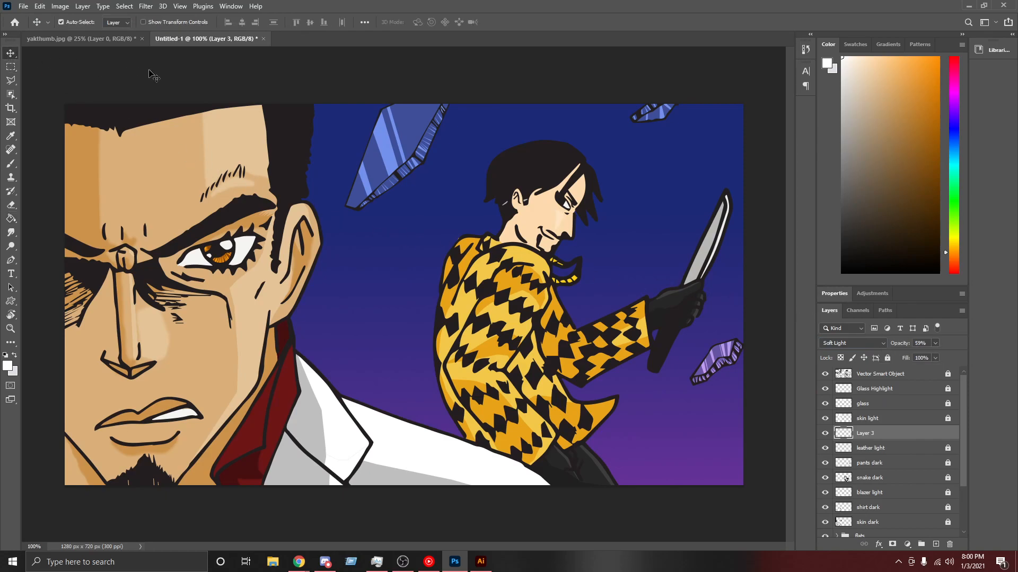
left_click(154, 75)
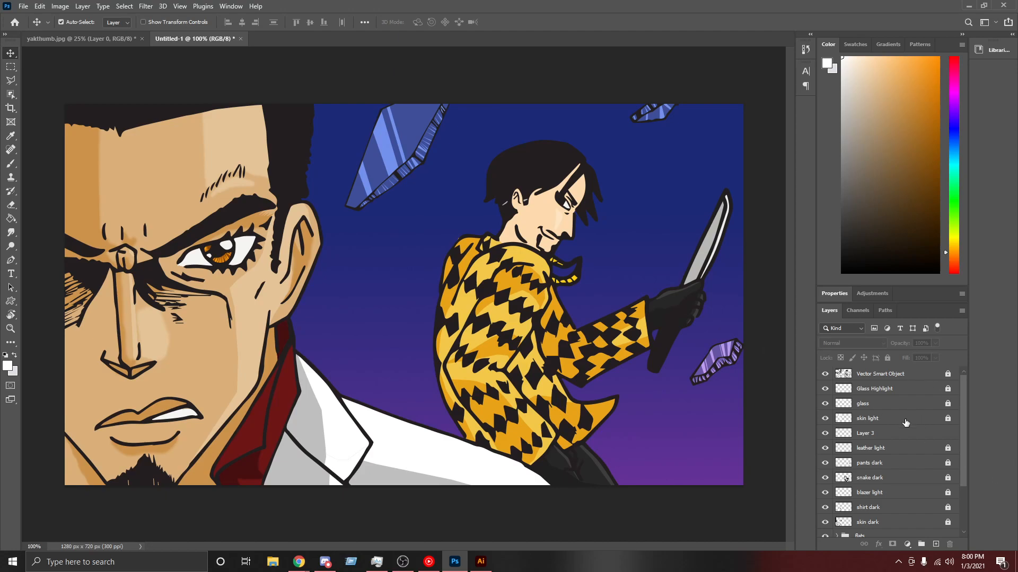
Step: Group the layers from skin light down to skin dark, name the group "lights sand darks" and lock it
left_click(882, 419)
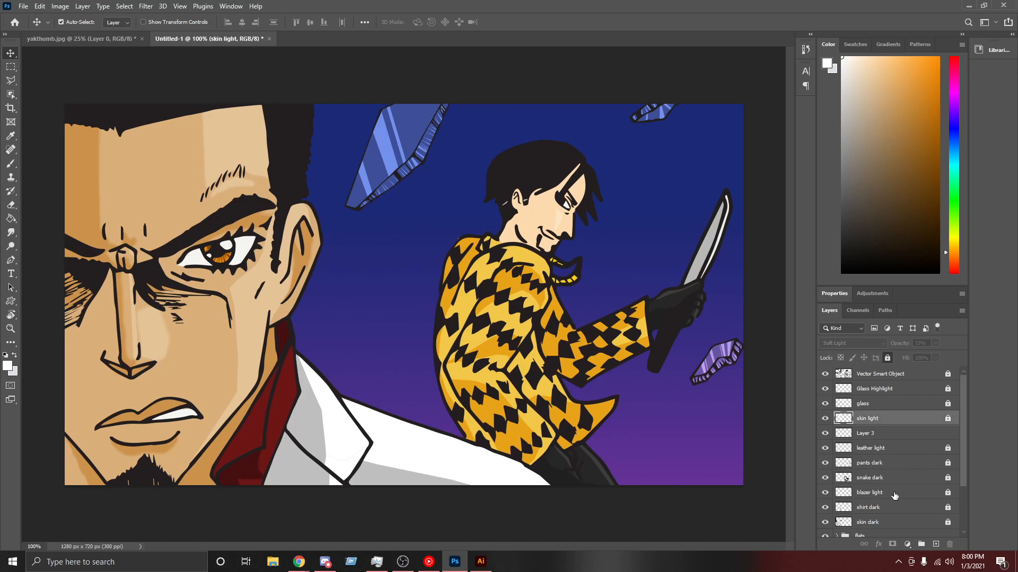
scroll(894, 496, "down", 1)
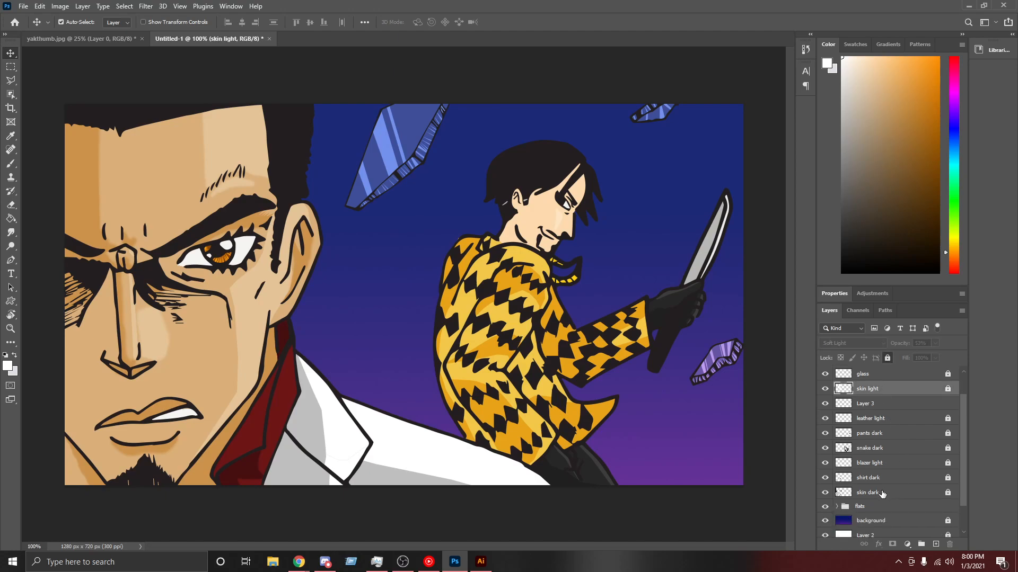
left_click(883, 493, "shift")
left_click(921, 545)
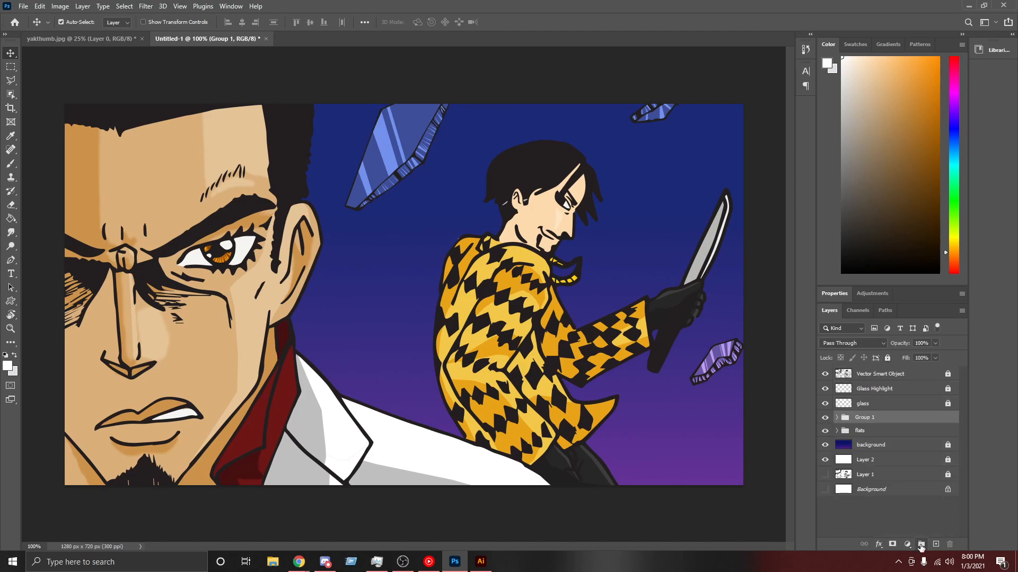
double_click(861, 417)
type("lights sand a")
left_click(887, 358)
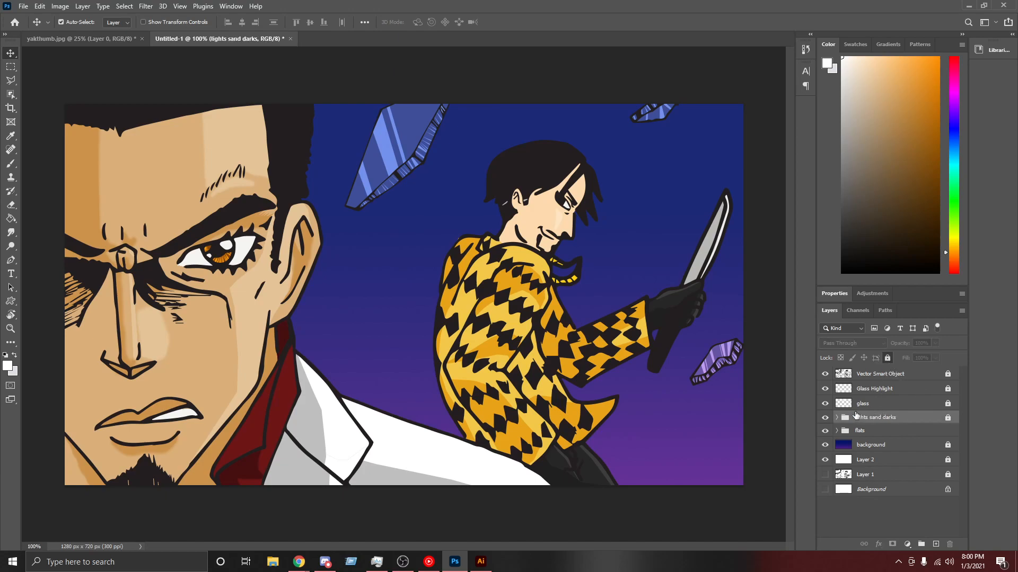
Step: Group the Glass Highlight and glass layers, name the group "glass" and lock it
left_click(881, 404)
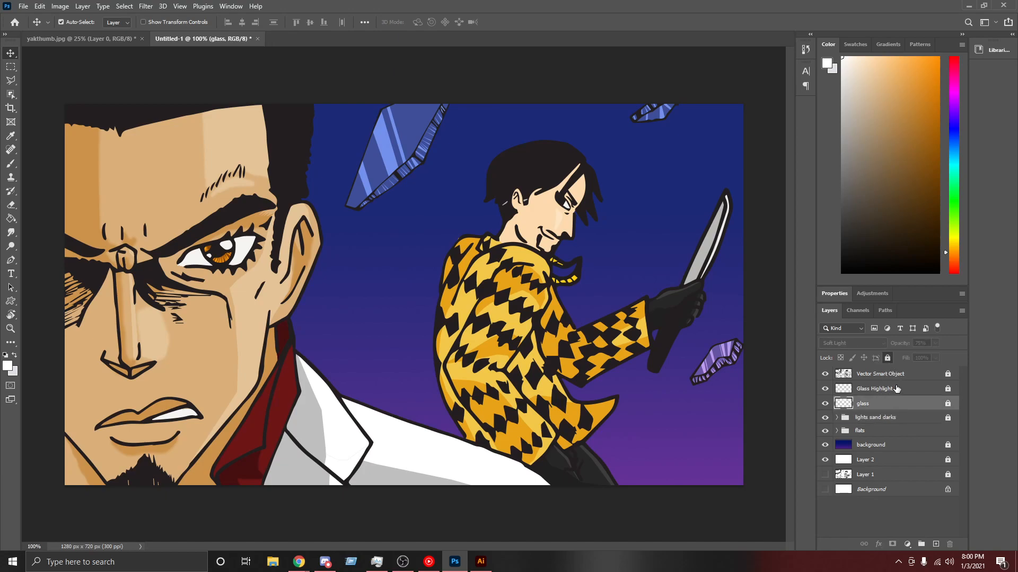
left_click(897, 390)
left_click(936, 544)
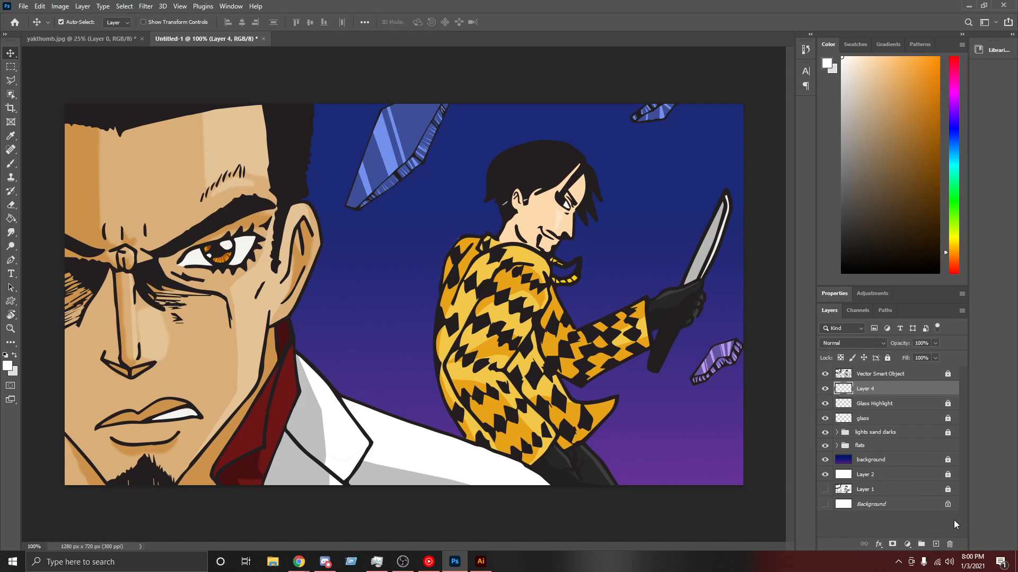
key("ctrl+z")
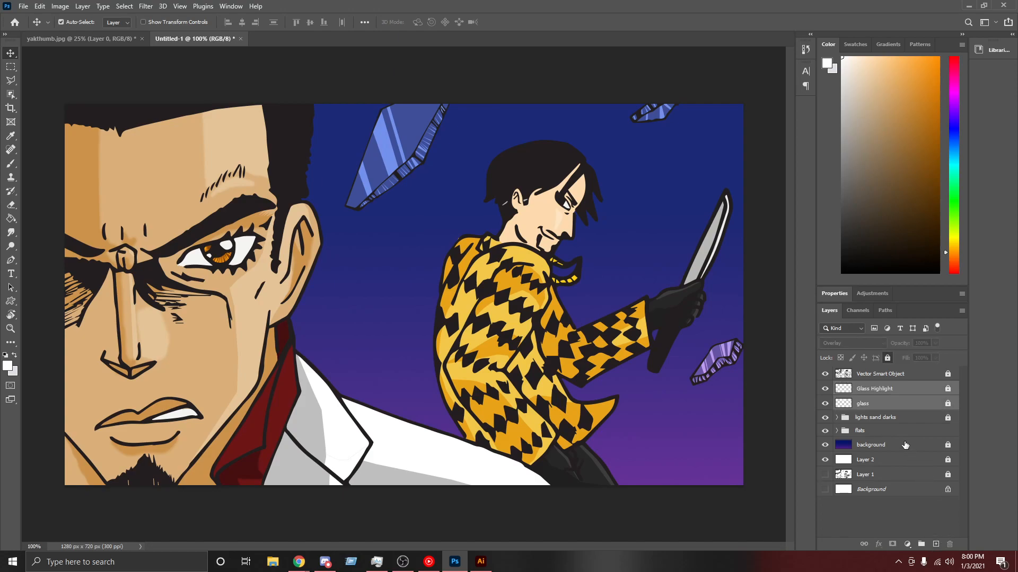
left_click(922, 544)
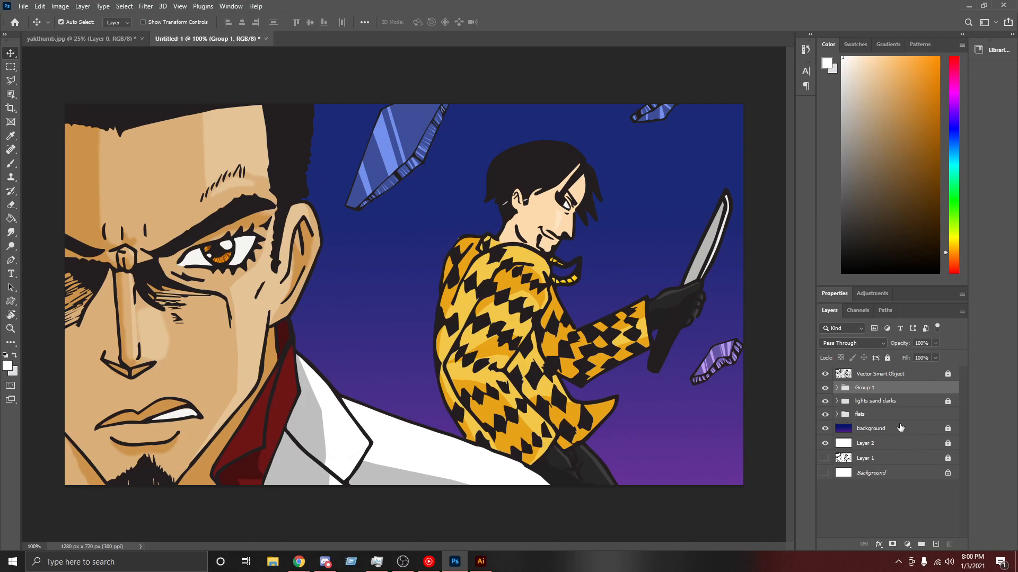
double_click(861, 390)
type("glass")
left_click(888, 358)
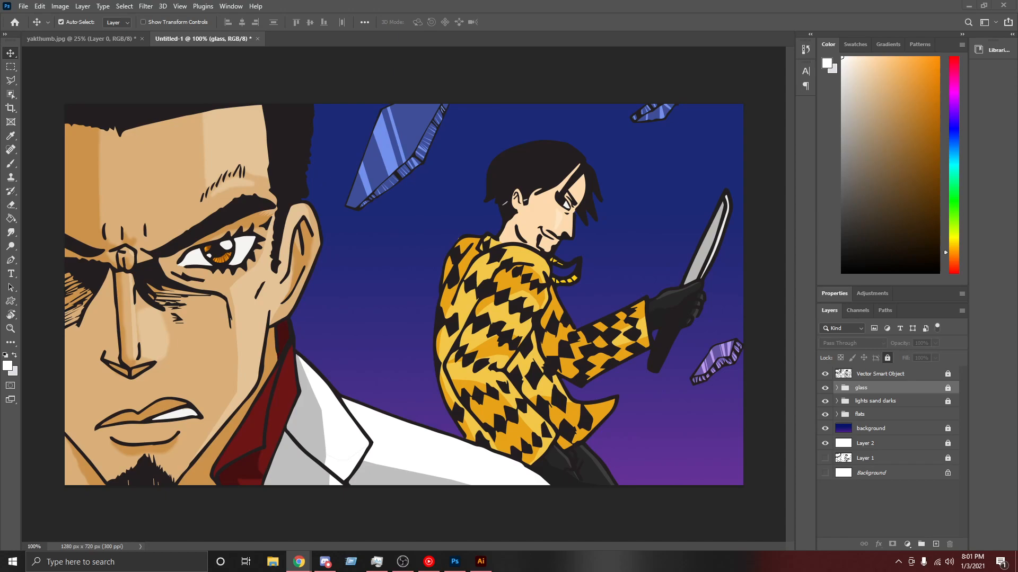
Step: Place the yakuza3 logo image across the canvas and move its layer above Vector Smart Object
left_click_drag(165, 355, 338, 227)
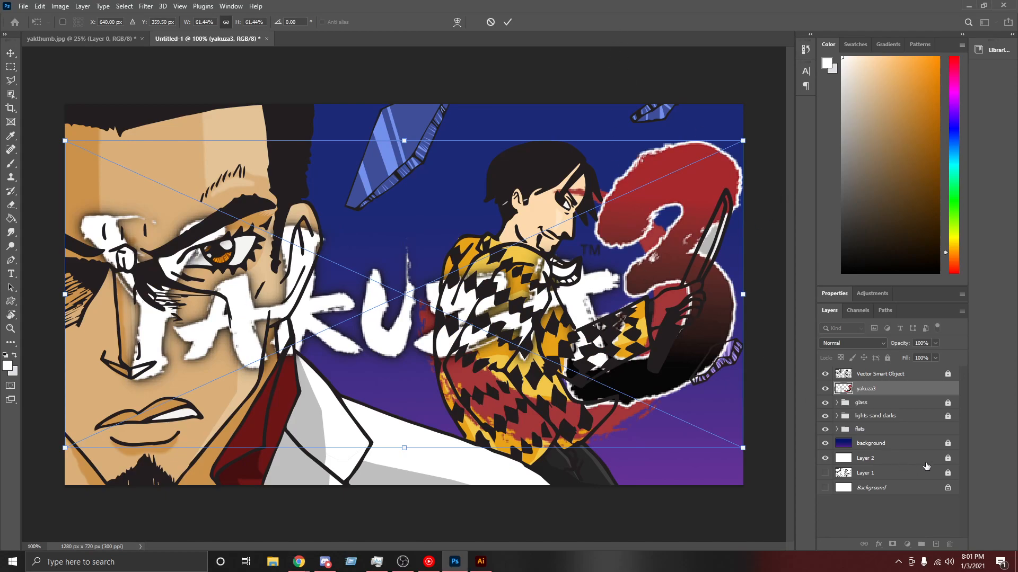
key("Return")
left_click_drag(889, 361, 884, 377)
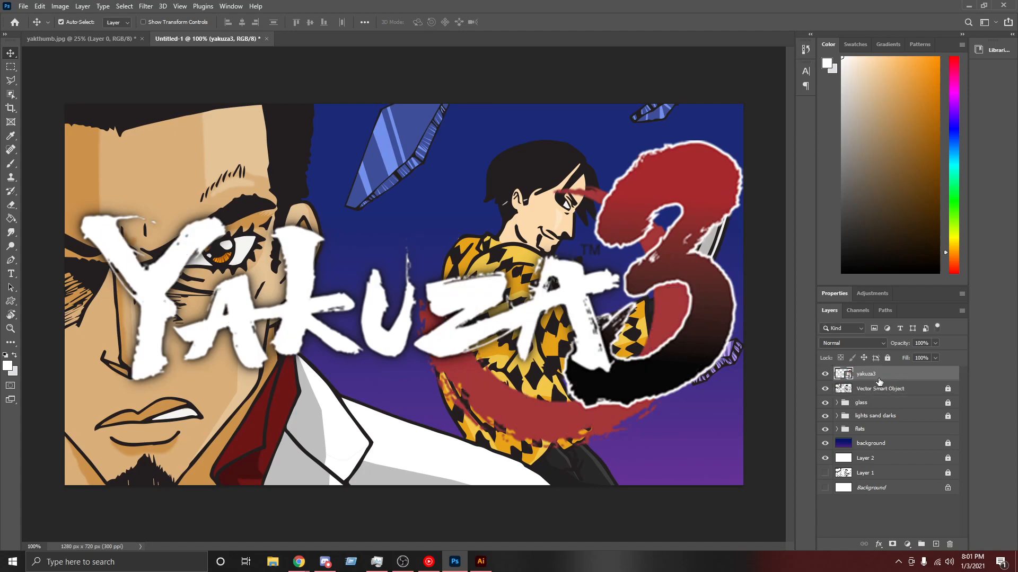
Step: Try the yakuza3 logo scaled down to 13.75% between the two characters, cancel the transform and delete the logo layer
key("ctrl+t")
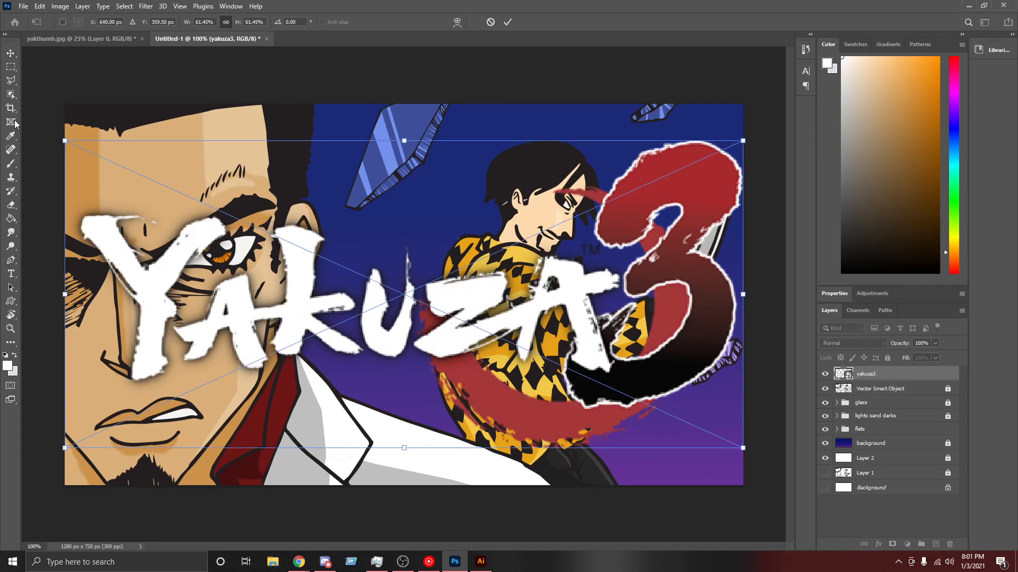
left_click_drag(63, 140, 591, 379)
left_click_drag(672, 415, 419, 277)
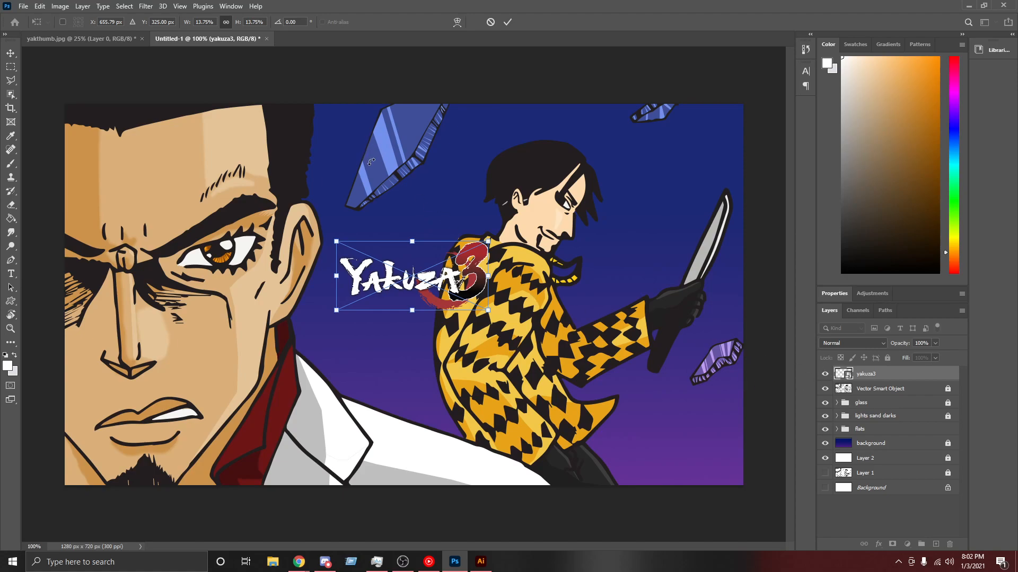
left_click(491, 23)
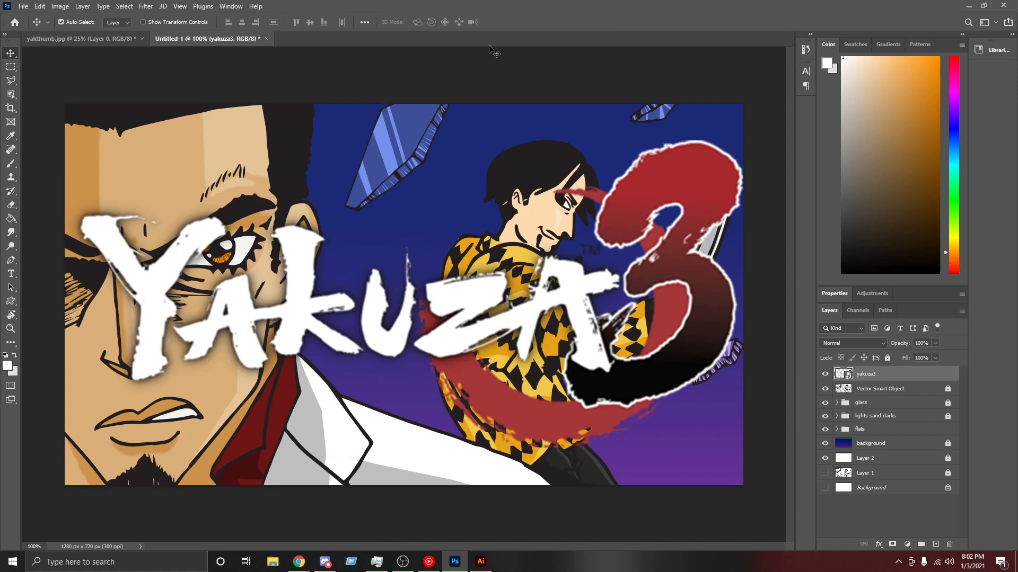
key("ctrl+bracketleft")
key("Delete")
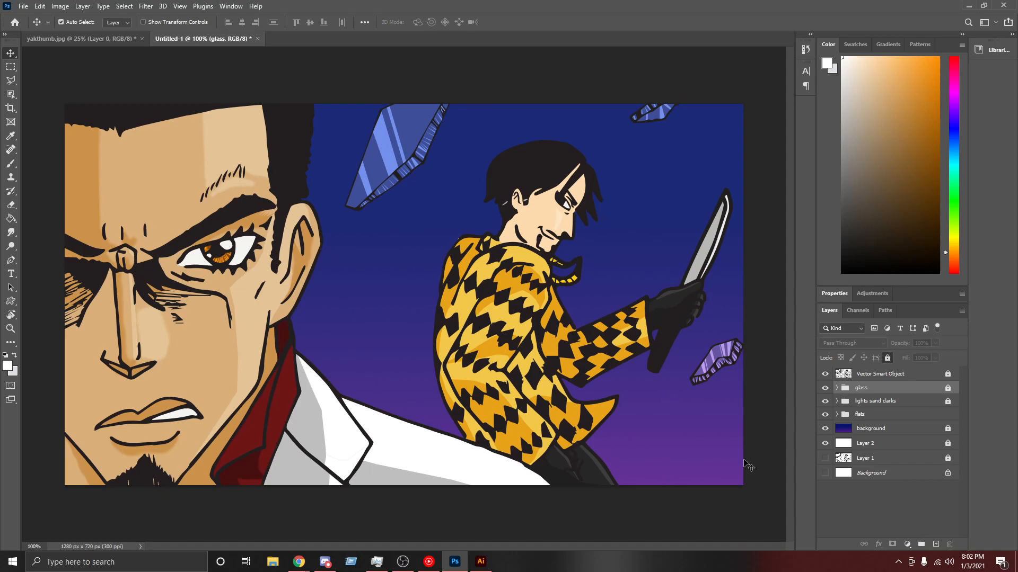
Step: Export the illustration as a 1280 x 720 PNG named y3-1p in the thumbnails folder
left_click(24, 7)
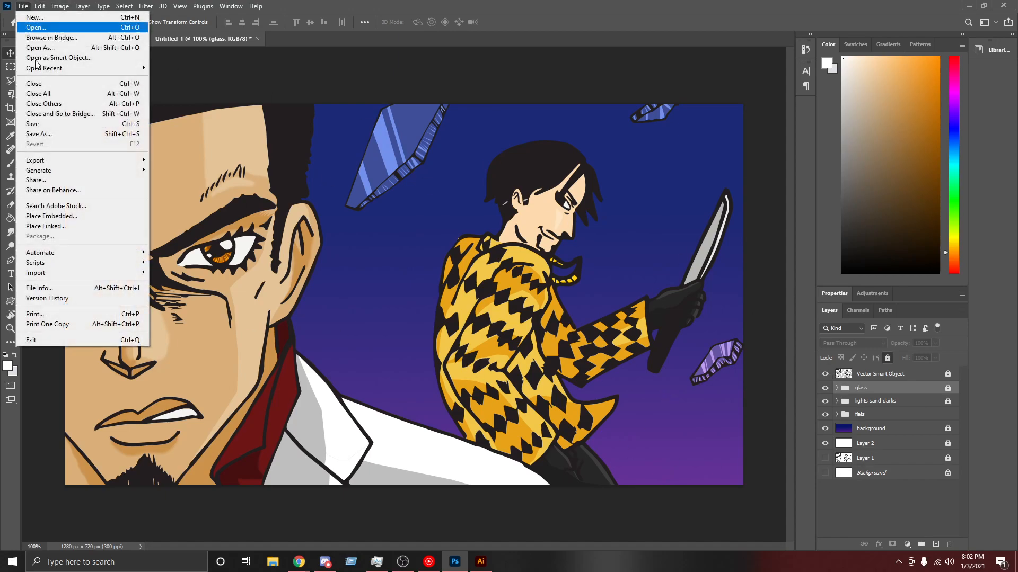
mouse_move(121, 163)
left_click(173, 170)
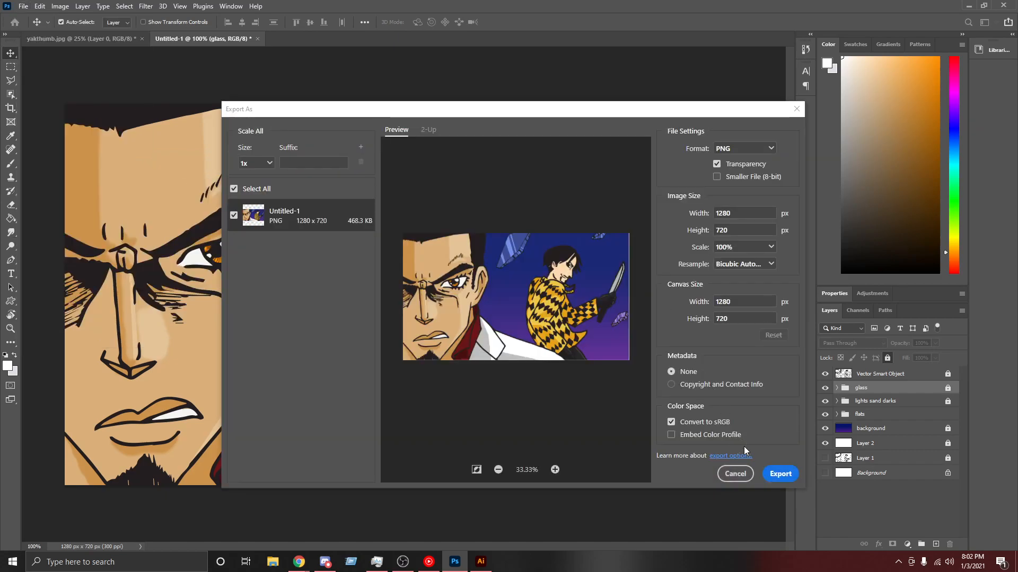
left_click(774, 472)
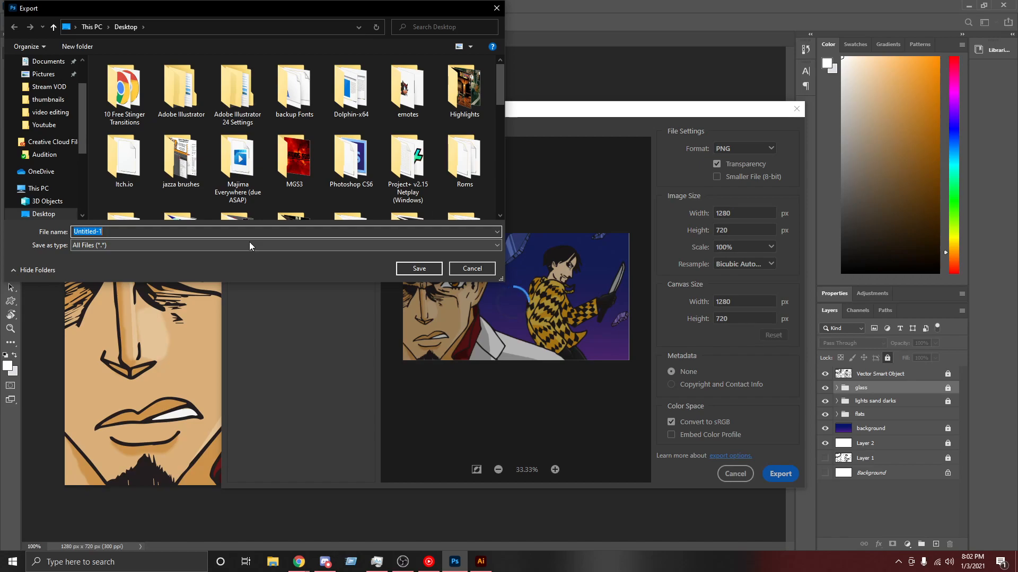
type("y")
type("3")
type("=1p")
key("BackSpace")
key("BackSpace")
key("BackSpace")
type("-1p")
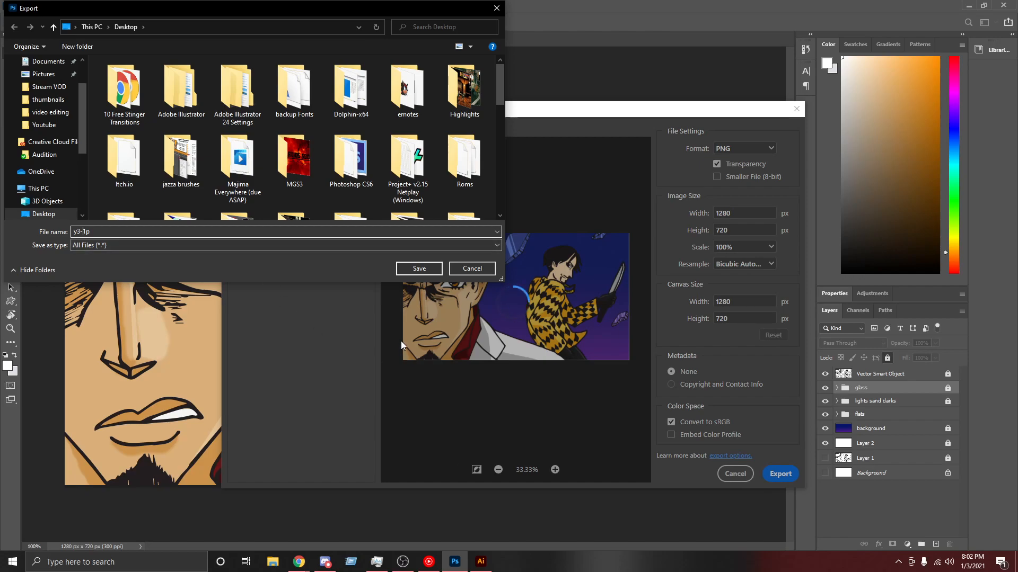
left_click(48, 100)
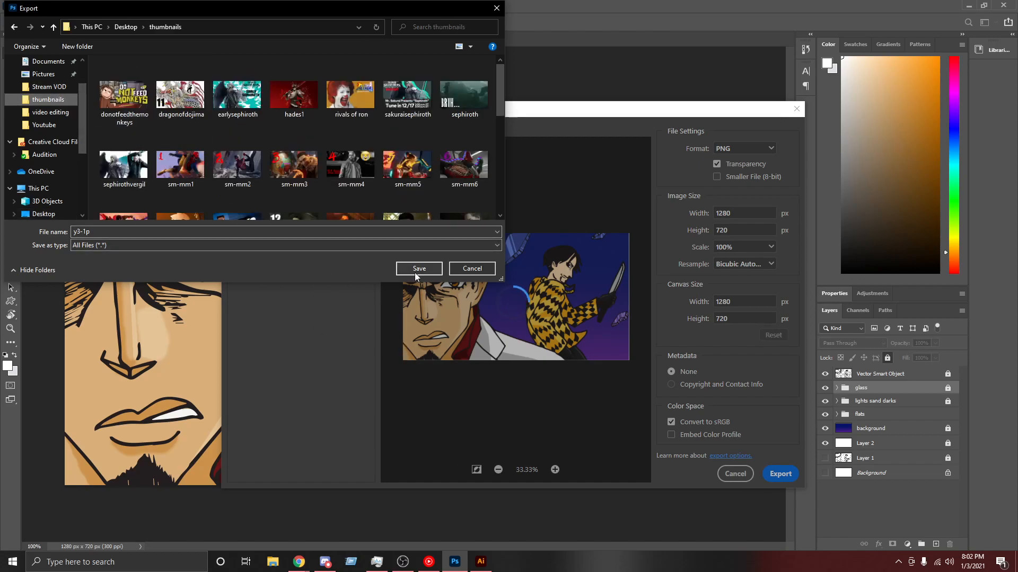
left_click(416, 270)
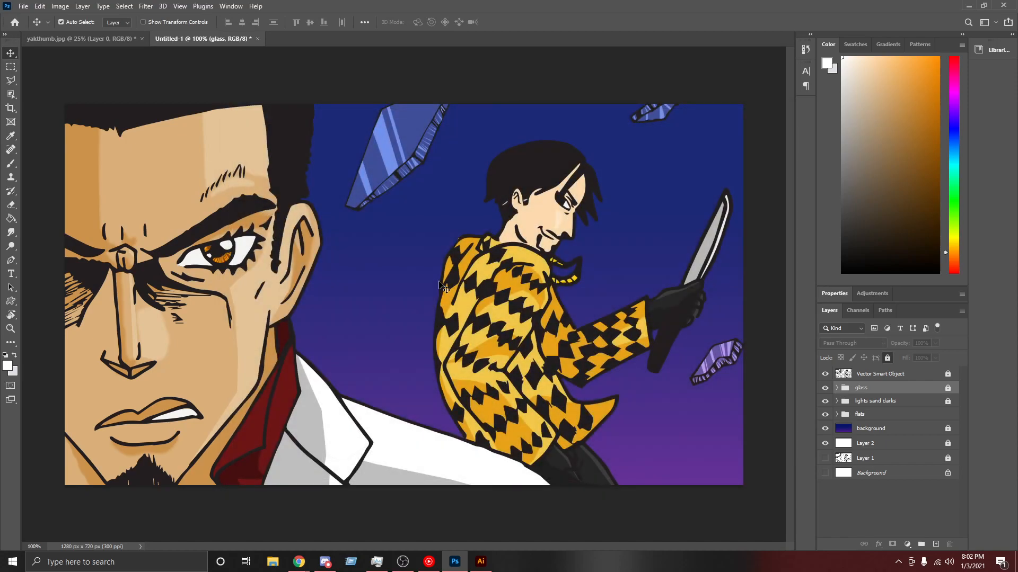
Step: Create a new blank 1280 x 720 px document
left_click(24, 6)
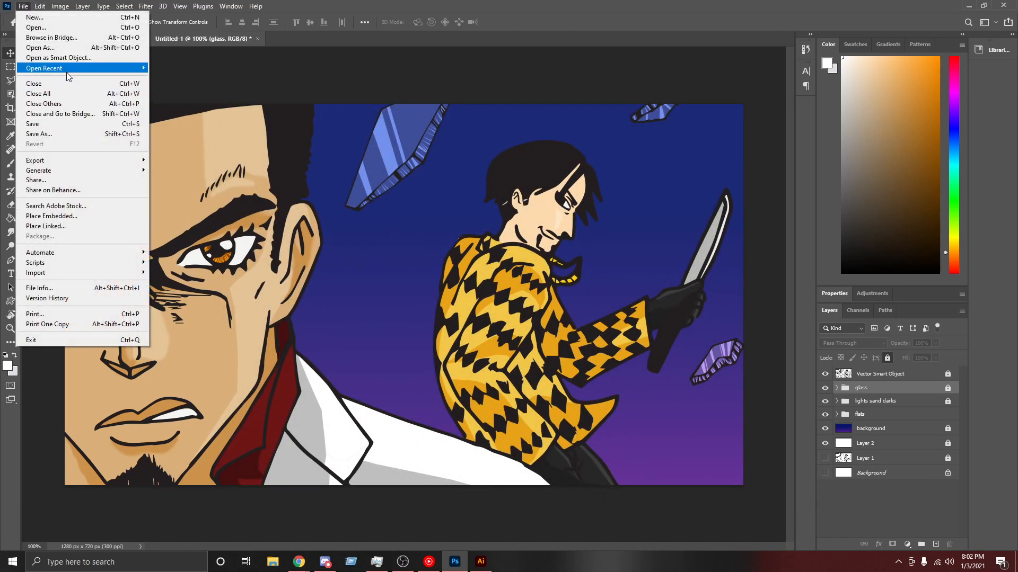
mouse_move(68, 74)
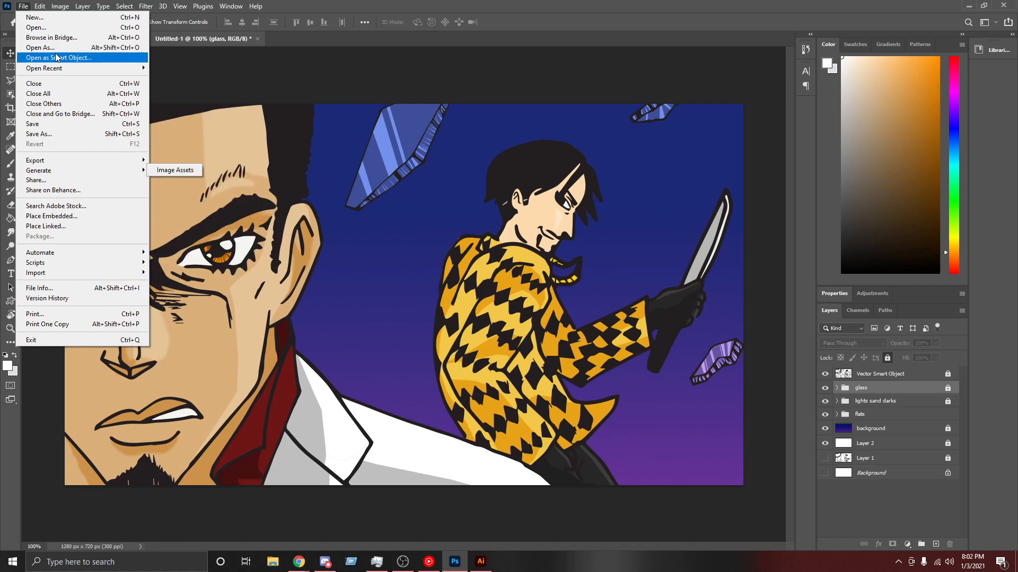
left_click(47, 17)
left_click(376, 186)
left_click(720, 438)
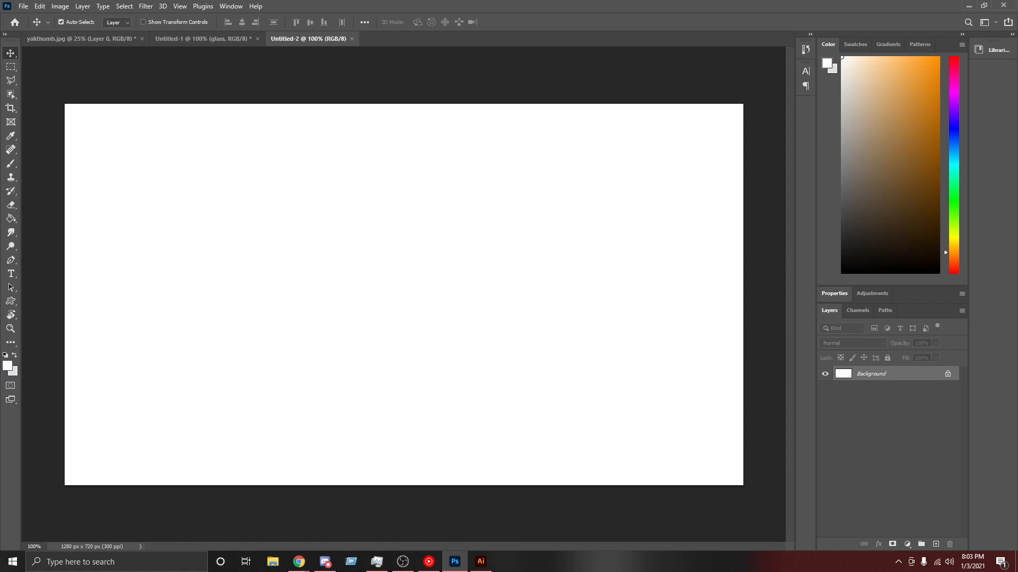
Step: Place the exported y3-1p image in the blank document, flip it horizontally and commit the placement
key("super+e")
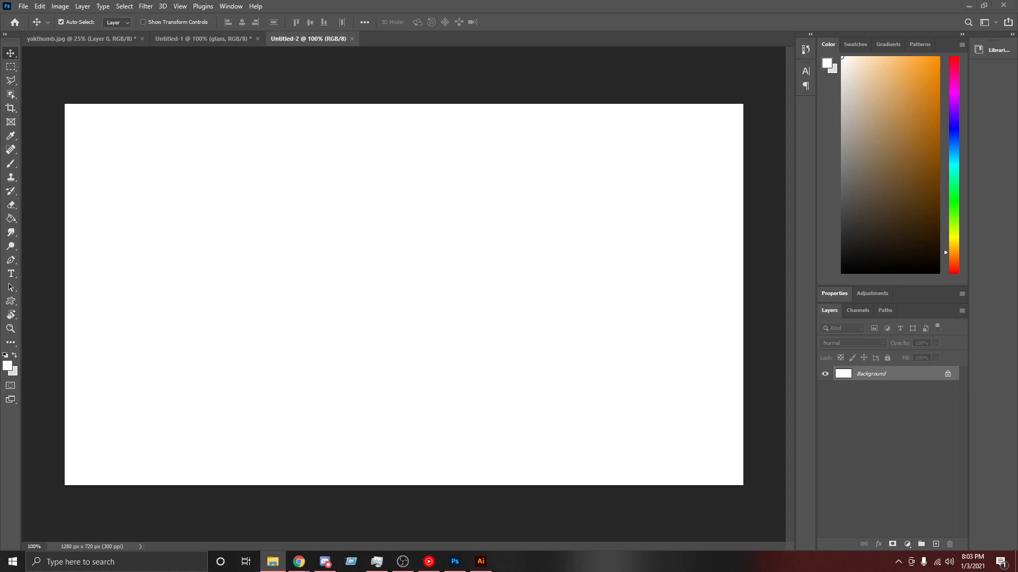
left_click_drag(381, 272, 381, 272)
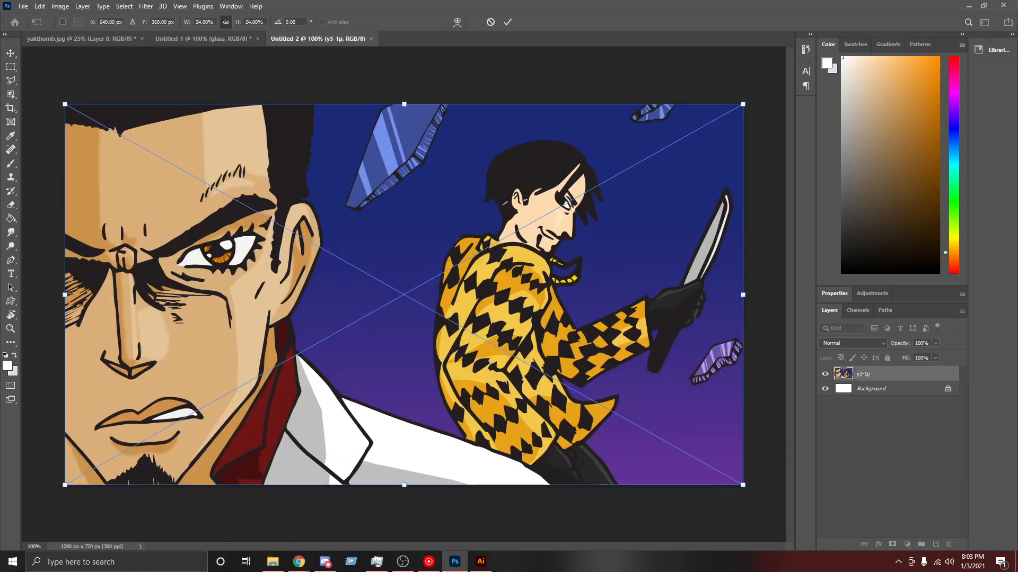
right_click(493, 204)
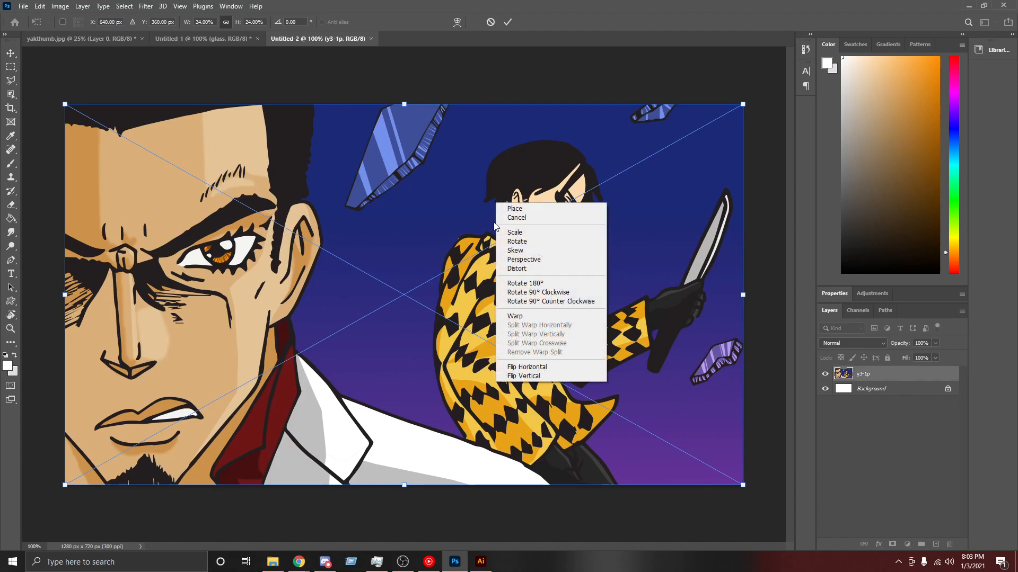
left_click(536, 368)
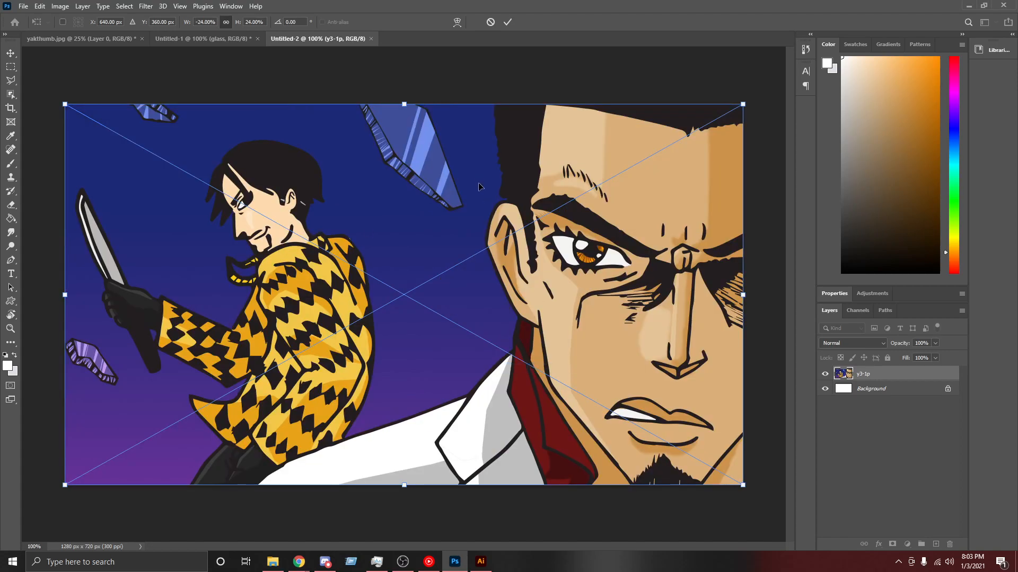
left_click(507, 23)
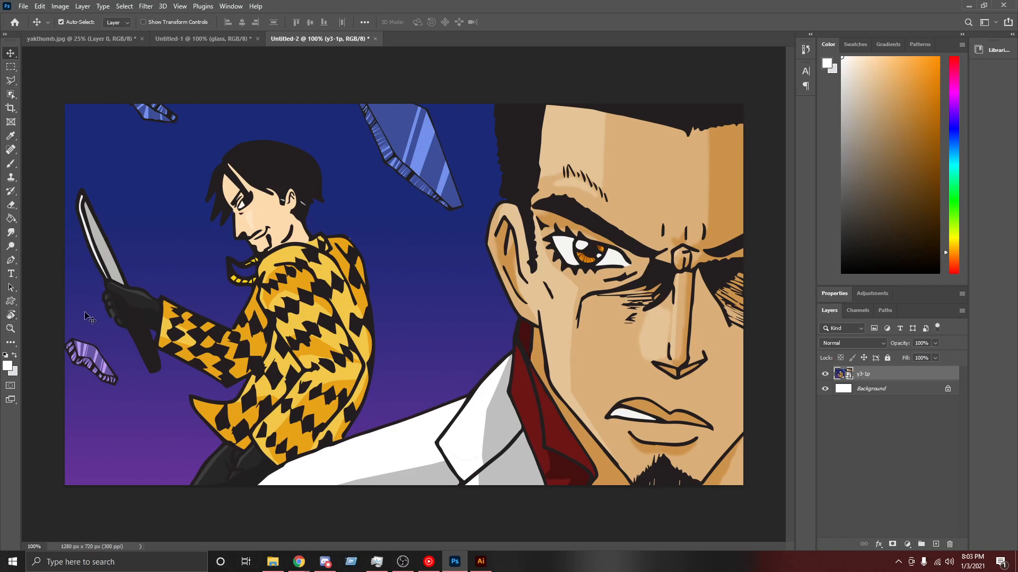
Step: Place the yakuza3 logo scaled down in the mirrored image's lower-left corner and compare the composition with the logo hidden and shown
left_click_drag(1, 451, 235, 434)
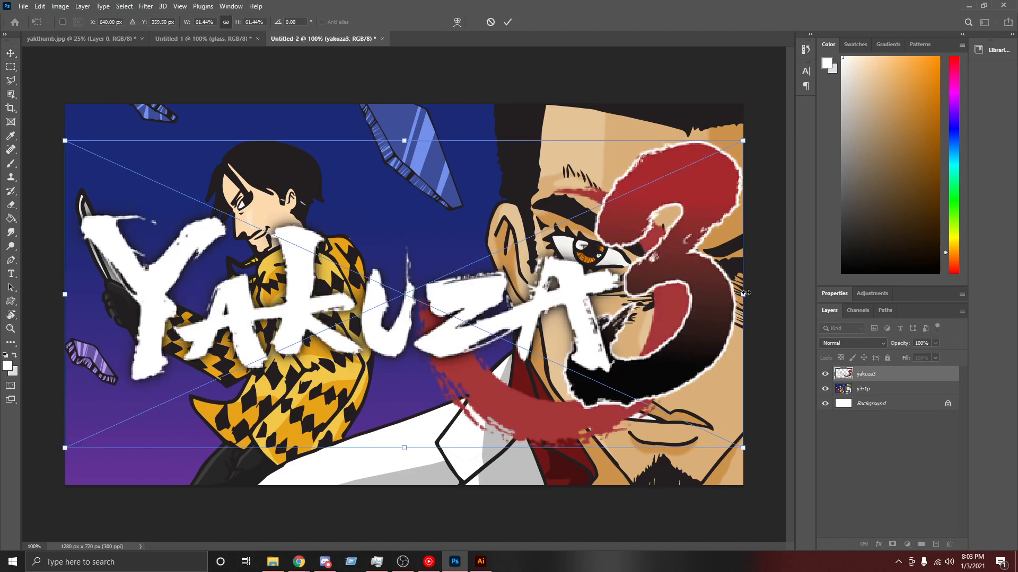
left_click_drag(742, 294, 196, 466)
left_click_drag(236, 408, 335, 393)
left_click(508, 22)
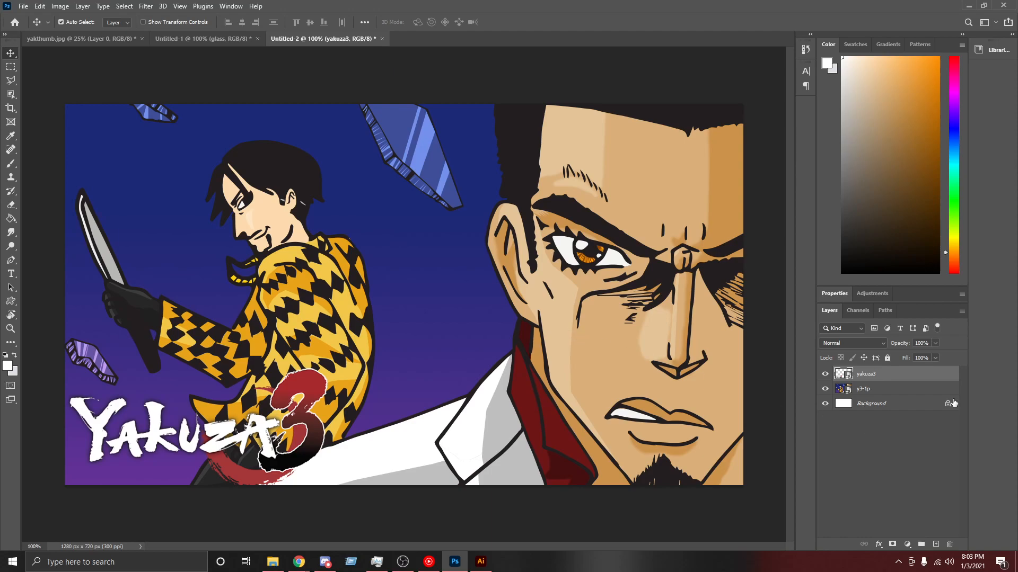
left_click(906, 389)
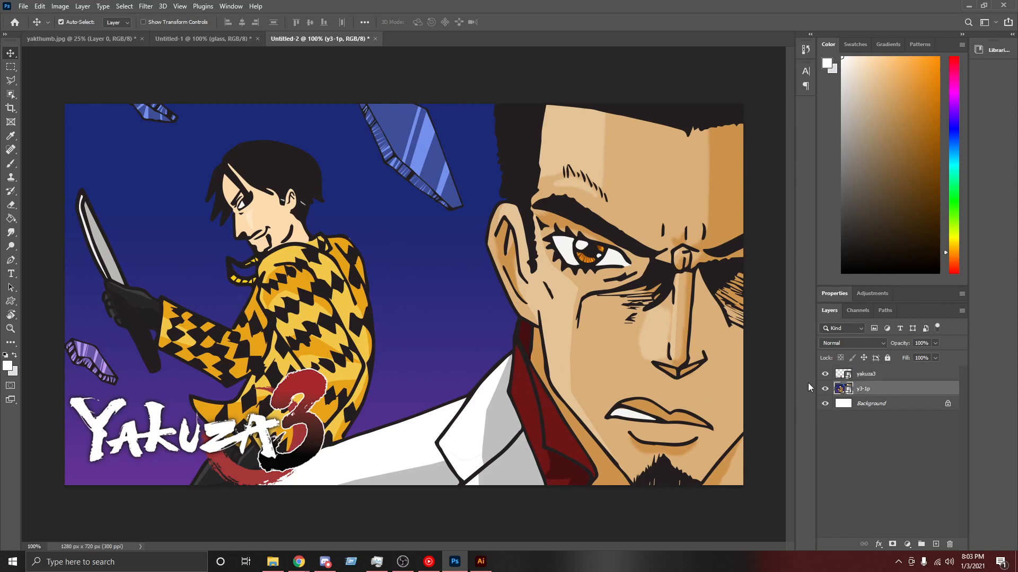
left_click(825, 374)
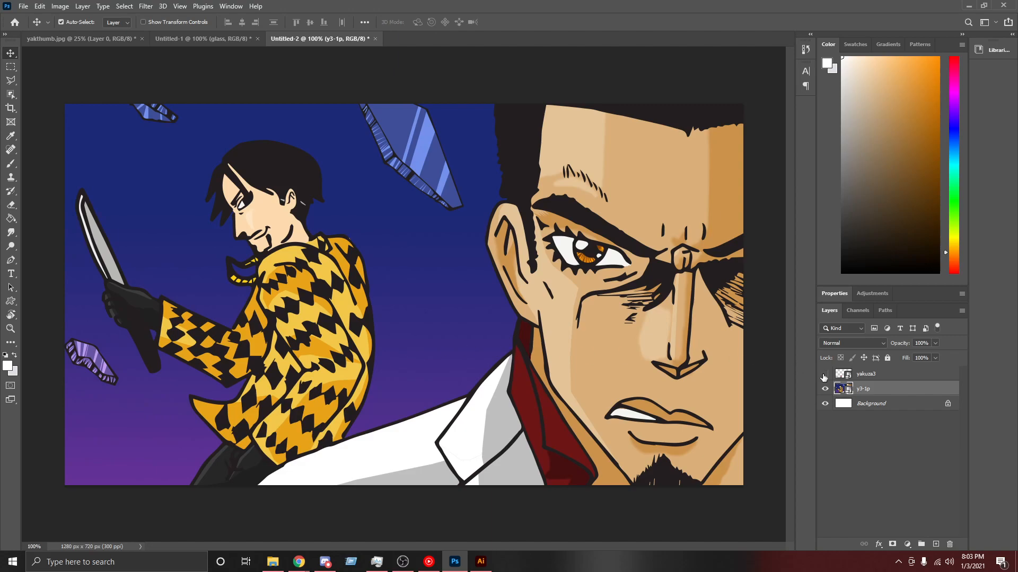
left_click(824, 374)
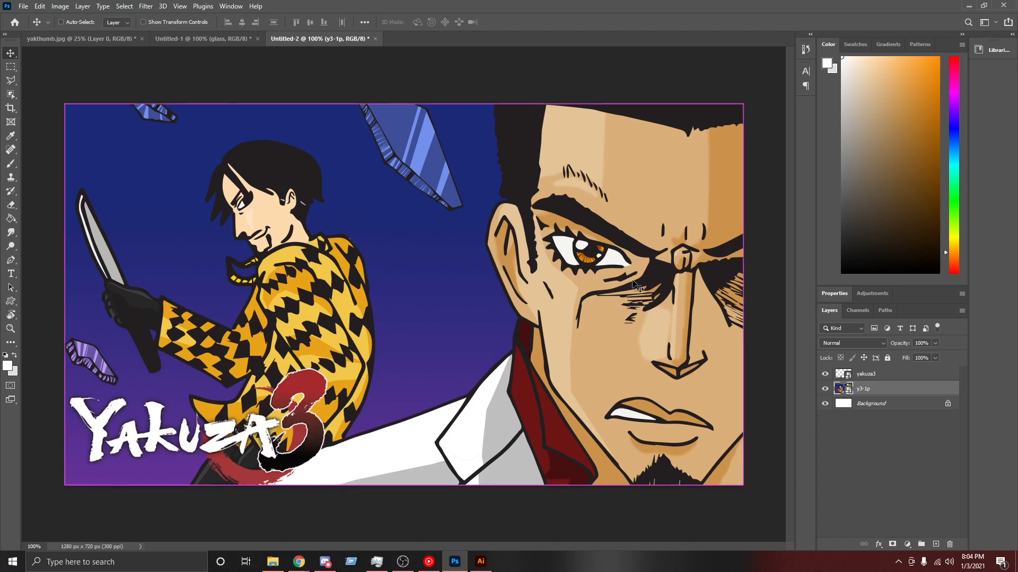
Step: Undo the placed image and logo, and close the Untitled-2 document without saving
key("ctrl+z")
key("ctrl+z")
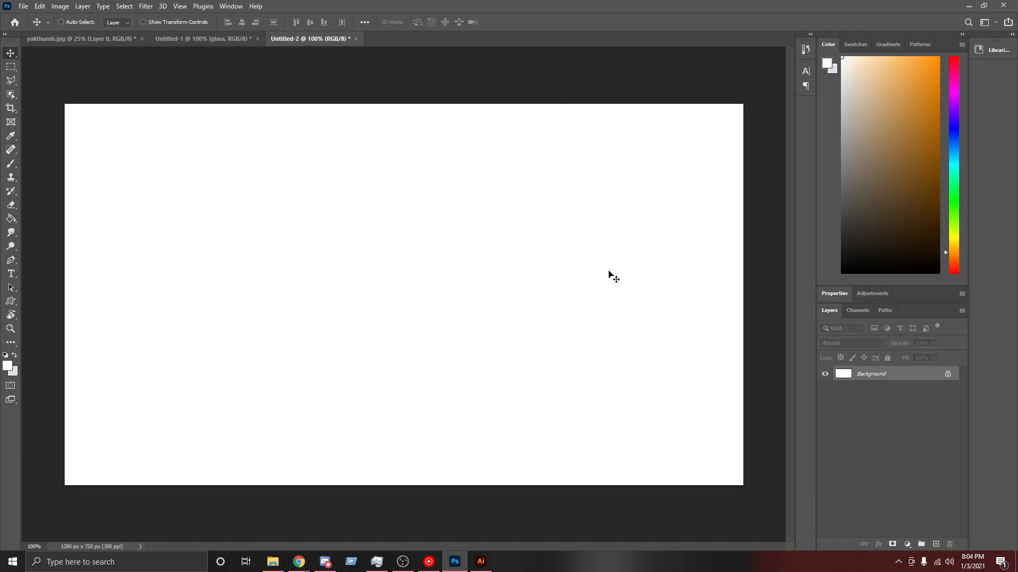
left_click(356, 39)
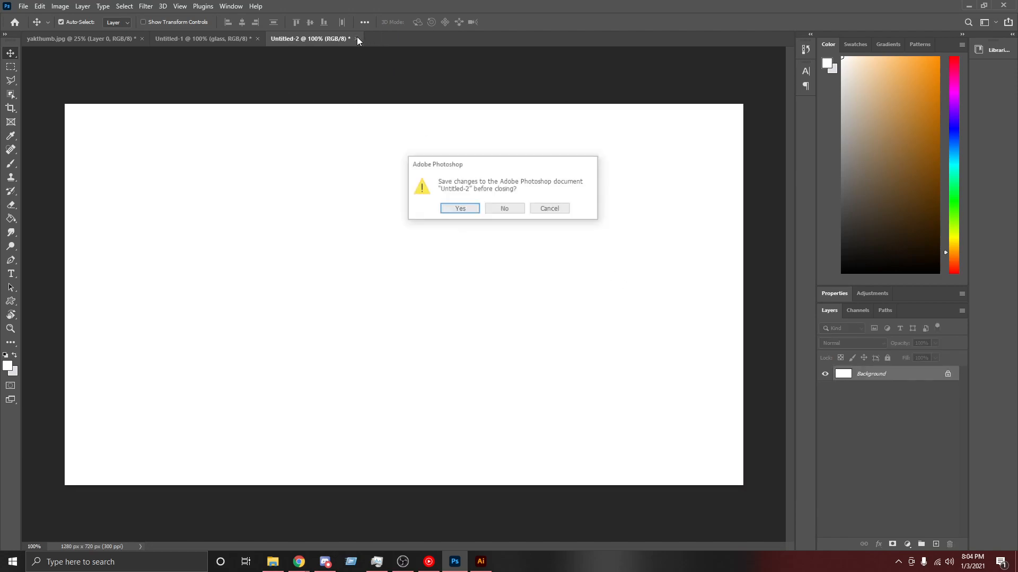
left_click(498, 208)
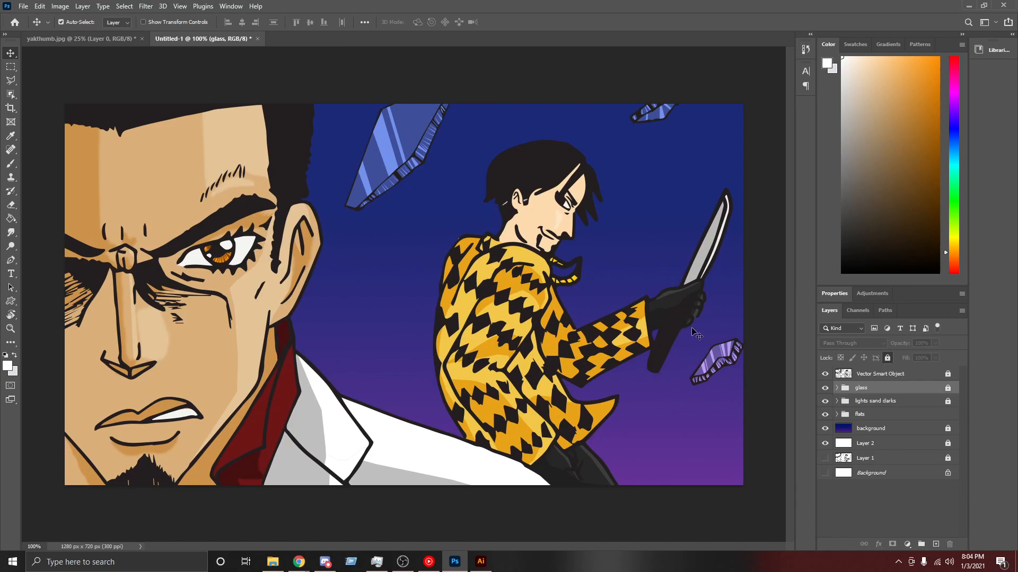
key("ctrl")
key("ctrl+v")
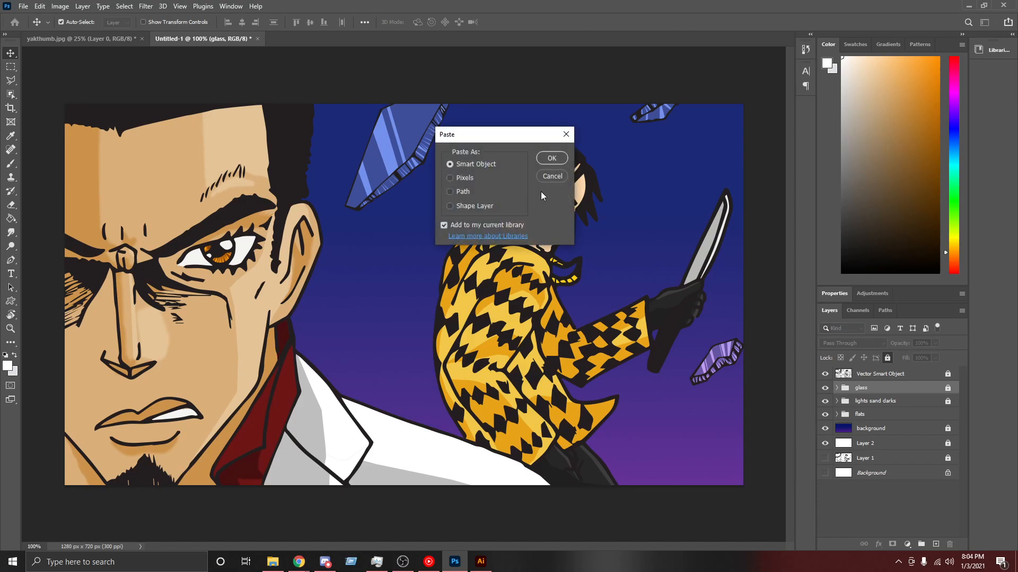
left_click(552, 176)
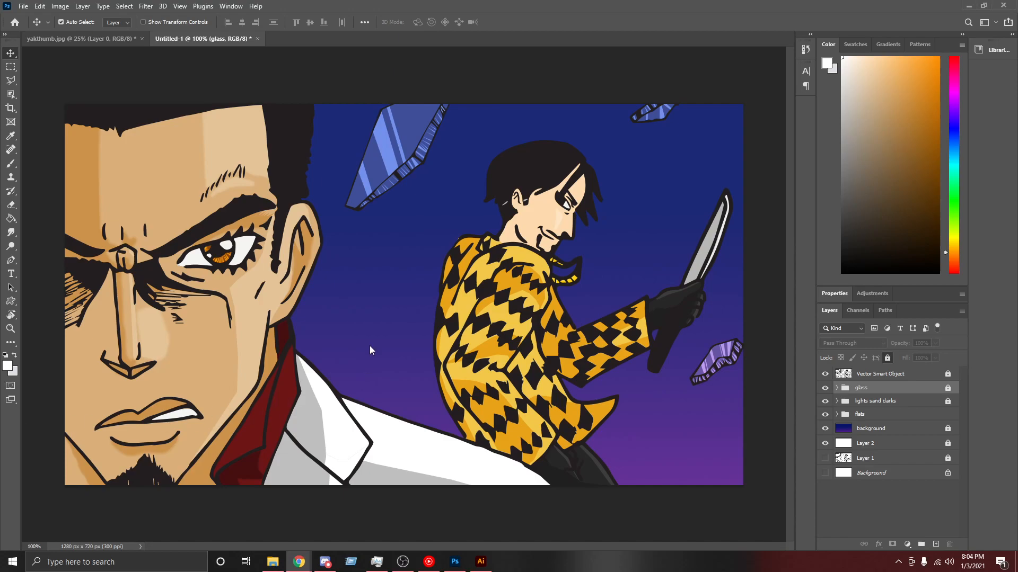
Step: Place the yakuza3 logo above the Vector Smart Object layer and scale it to 14.60% in the canvas's upper-right corner
key("Return")
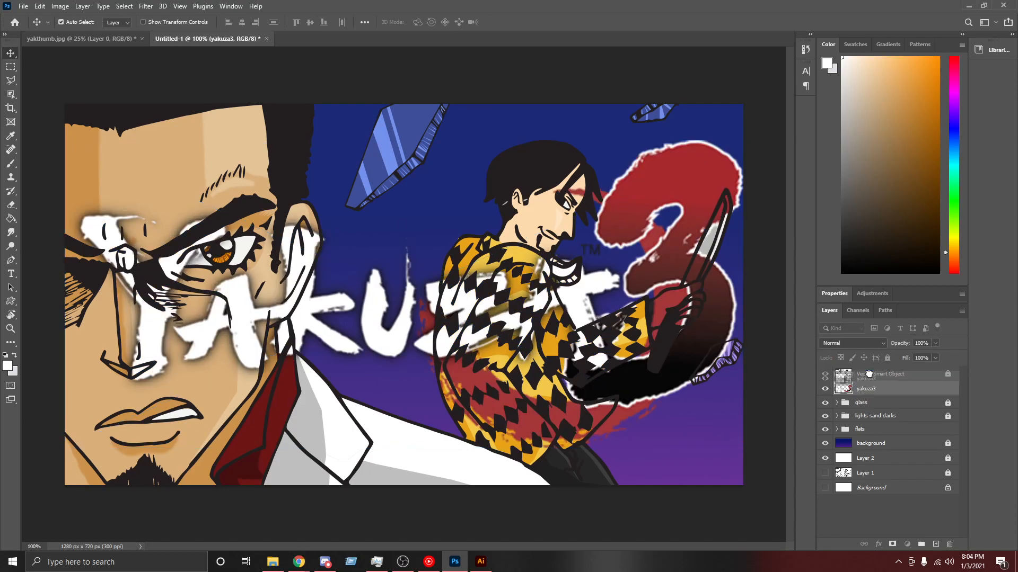
left_click_drag(865, 388, 865, 372)
key("ctrl+t")
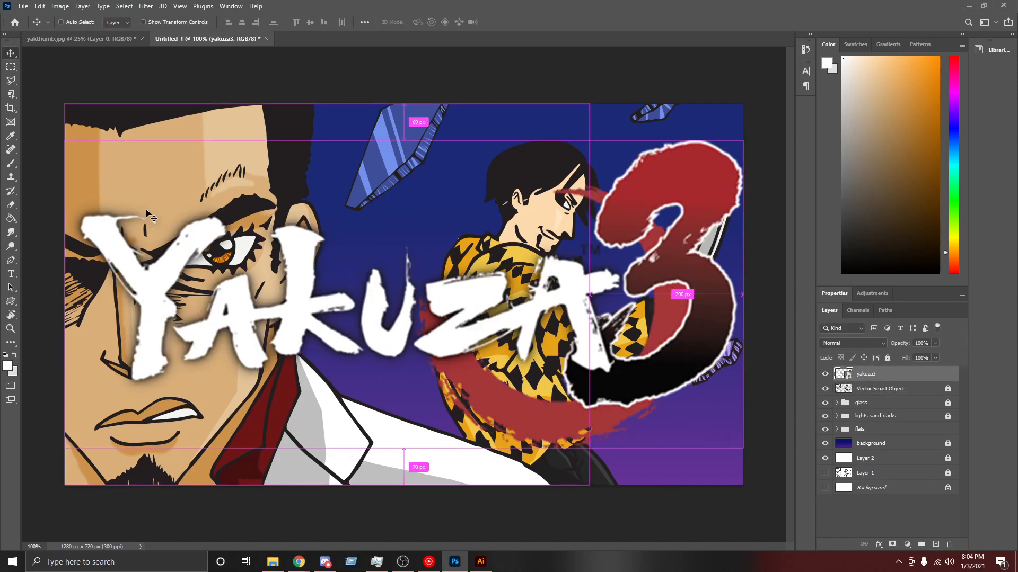
left_click_drag(67, 140, 559, 365)
left_click_drag(699, 412, 692, 147)
left_click_drag(558, 189, 582, 179)
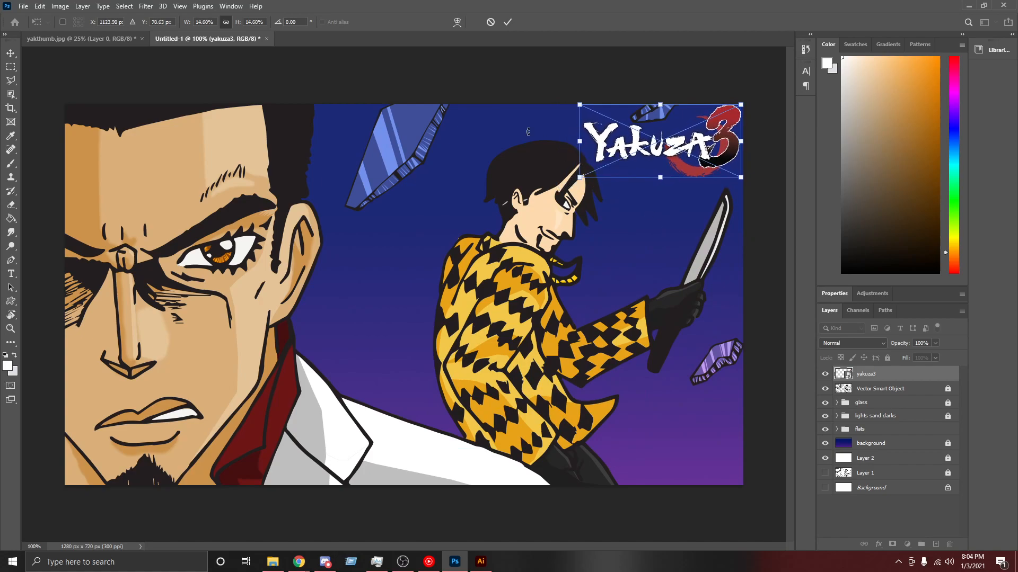
left_click(505, 25)
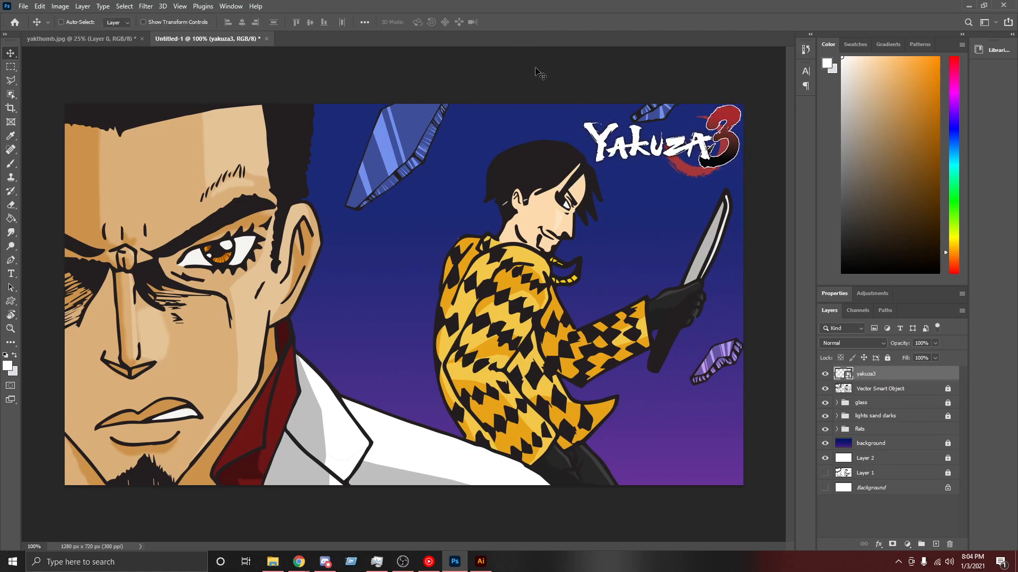
Step: Examine the logo's readability and the overall composition at several reduced thumbnail sizes
key("ctrl+minus")
key("ctrl+minus")
key("ctrl+minus")
key("ctrl+minus")
key("ctrl+minus")
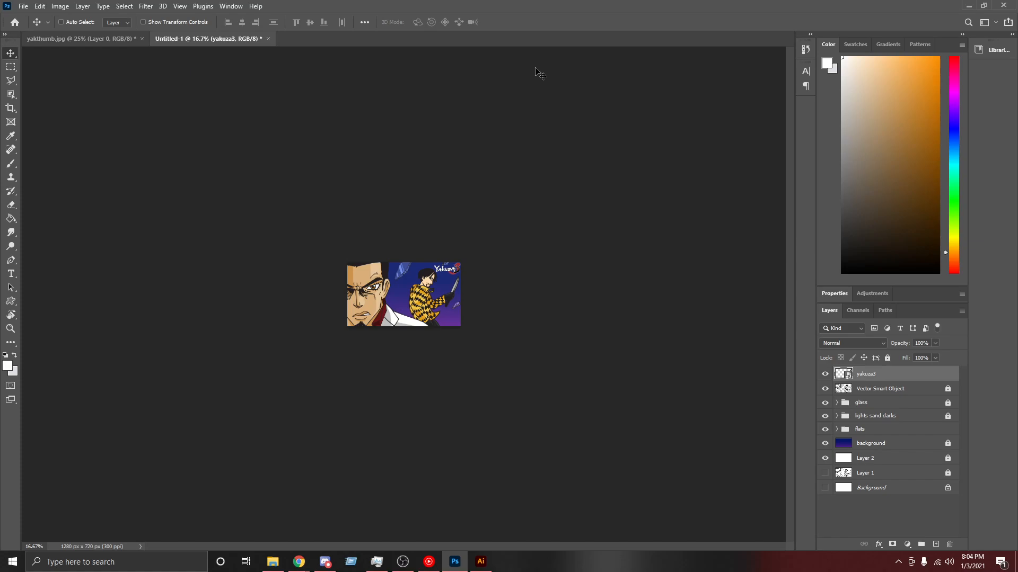
key("ctrl+plus")
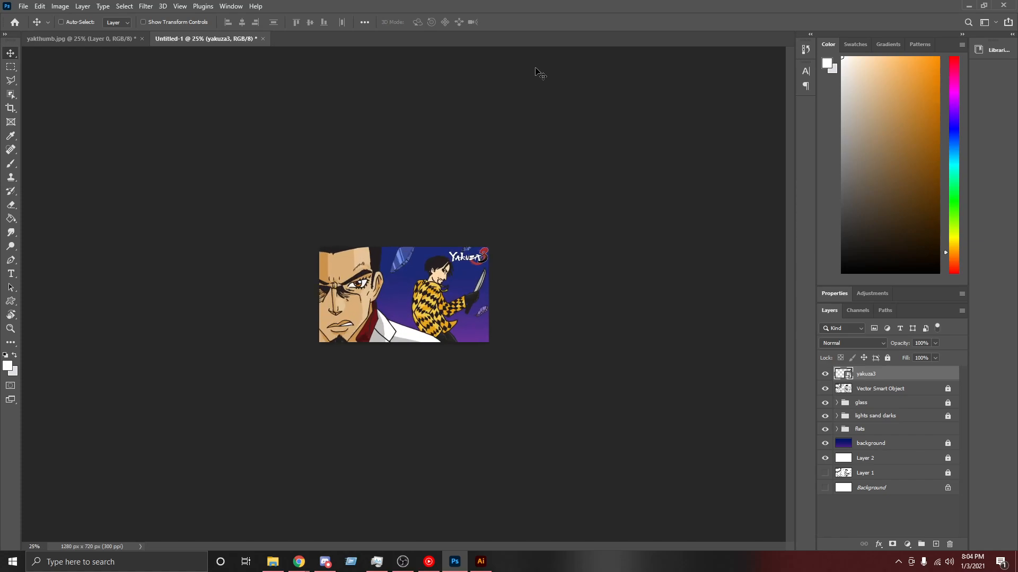
key("ctrl")
key("ctrl+plus")
key("ctrl+plus")
key("ctrl+plus")
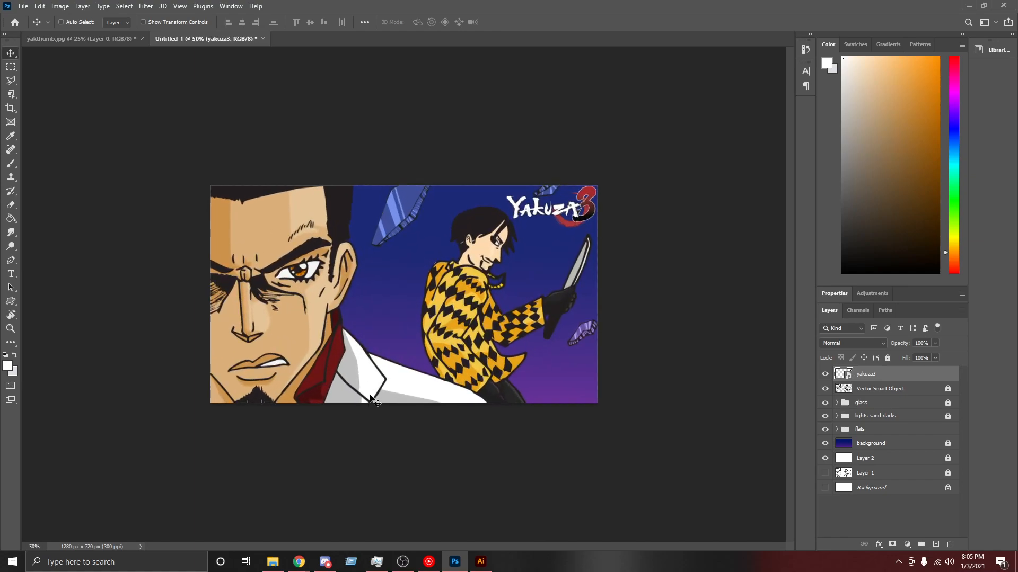
key("ctrl+minus")
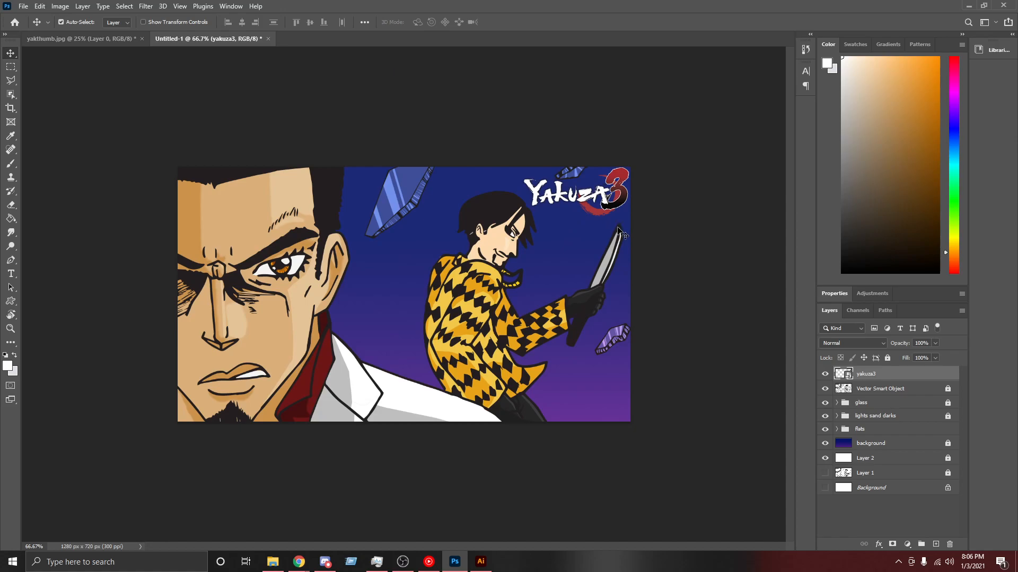
Step: Move the yakuza3 logo to the canvas's lower-right corner and scale it to 22.64%
key("ctrl+t")
left_click_drag(595, 197, 593, 402)
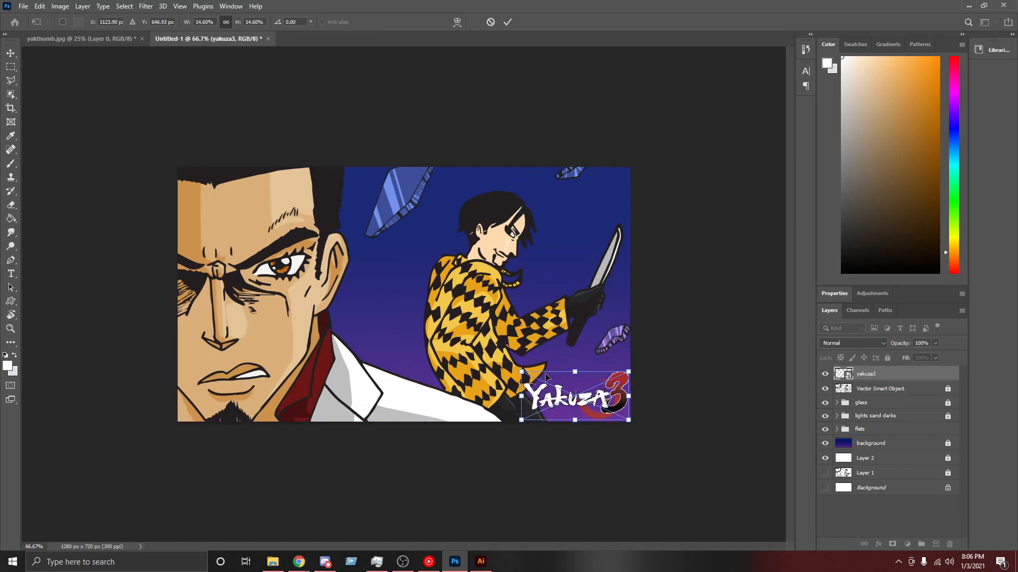
left_click_drag(521, 371, 459, 338)
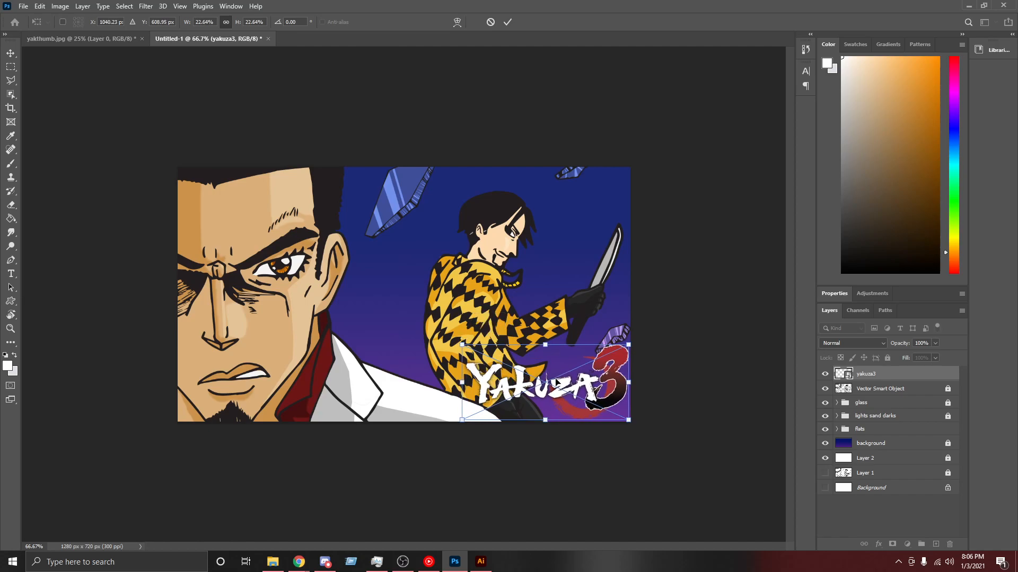
left_click_drag(557, 381, 556, 384)
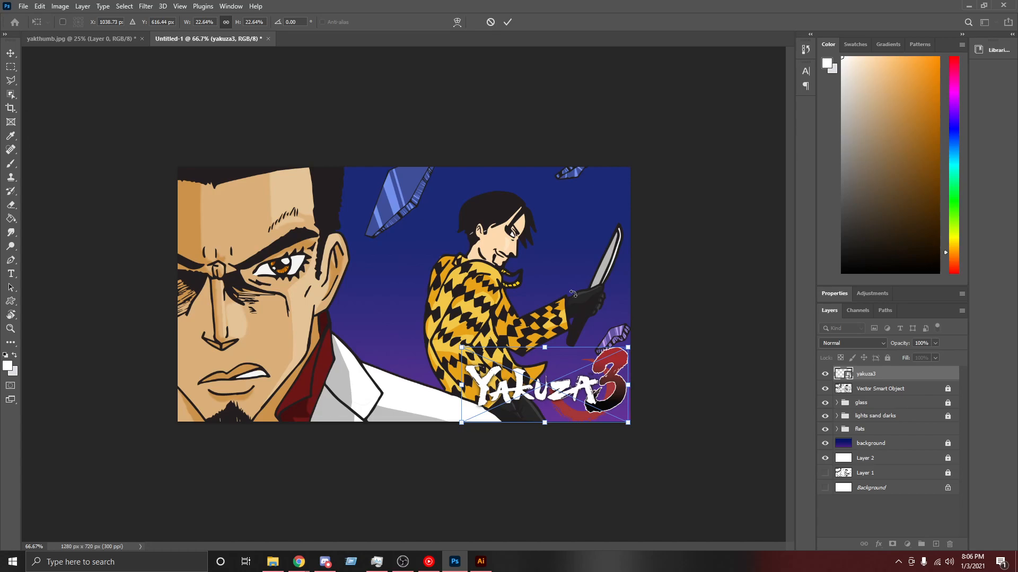
left_click(507, 22)
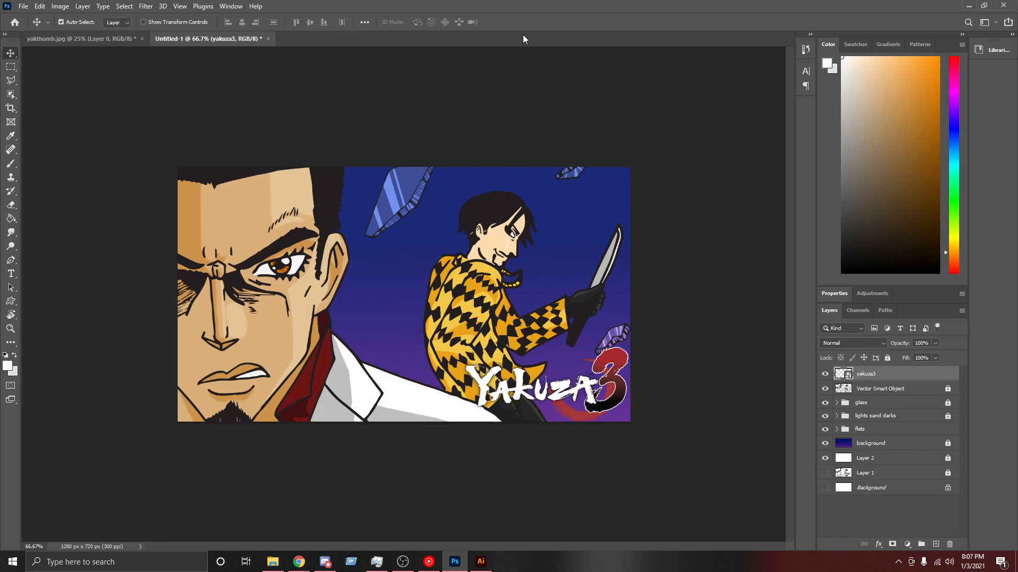
key("ctrl+1")
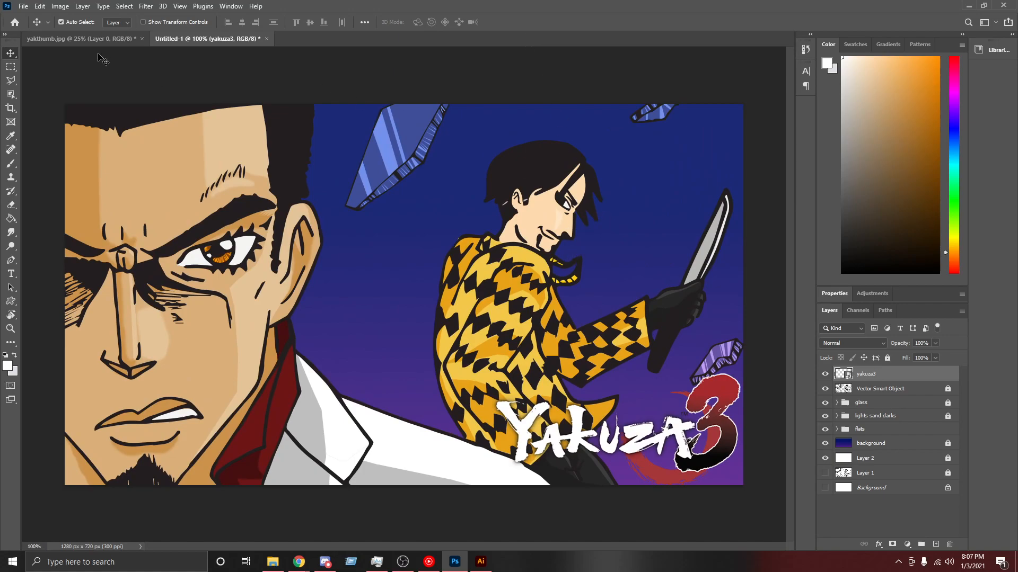
Step: Export the composition as a 1280 × 720 px PNG named y3-1 in the thumbnails folder
left_click(26, 6)
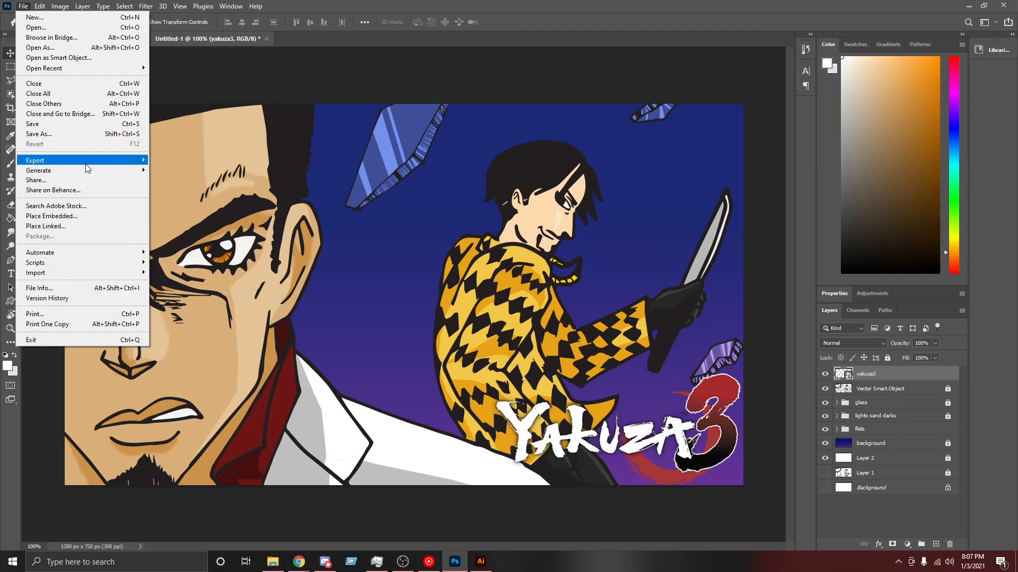
mouse_move(83, 168)
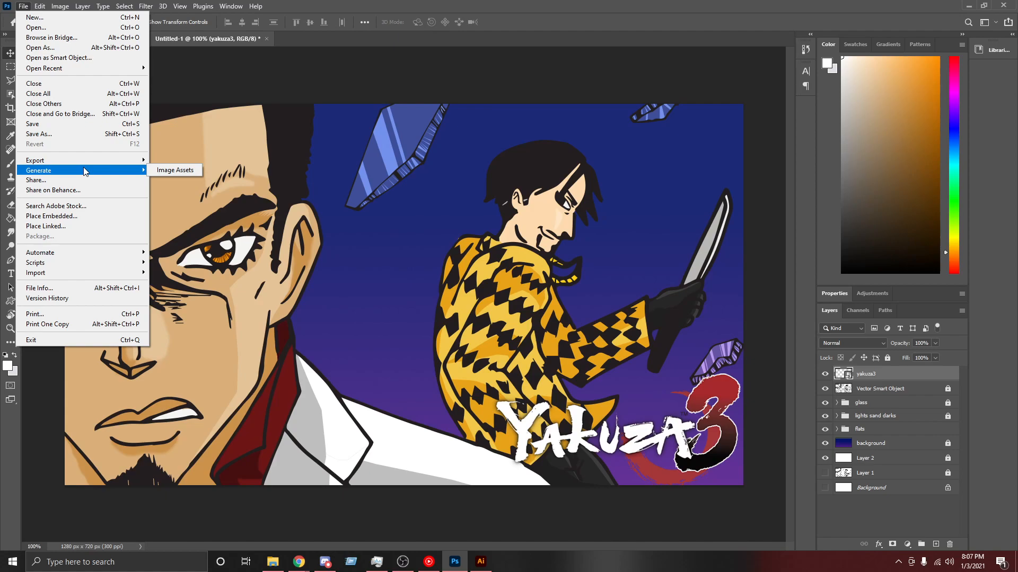
left_click(180, 170)
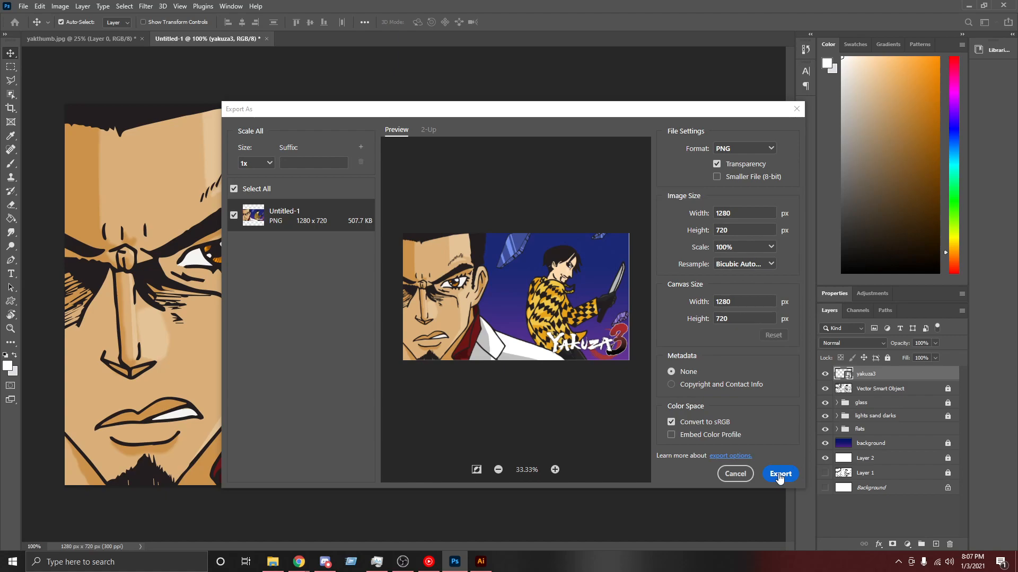
left_click(779, 475)
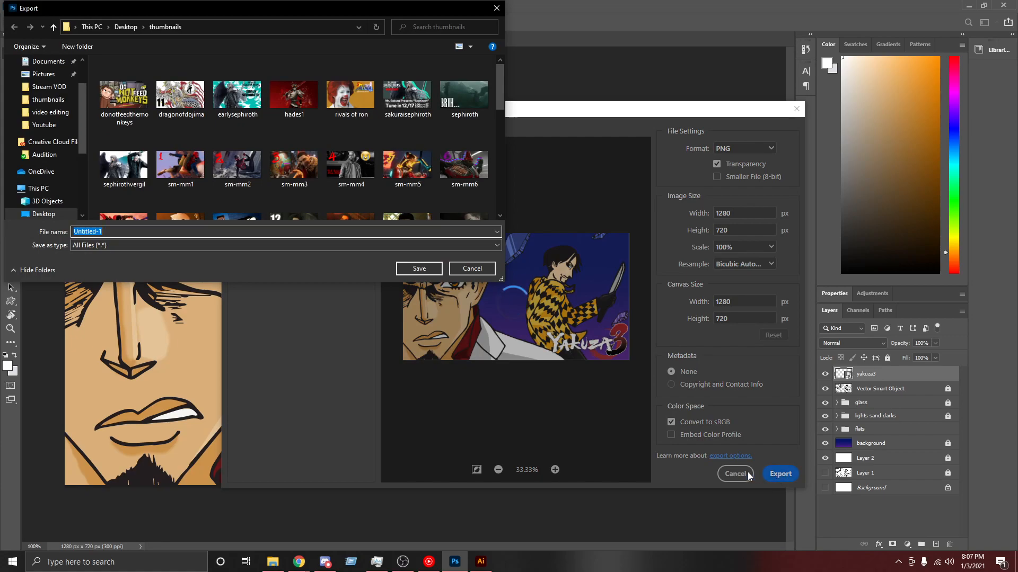
type("ya")
key("BackSpace")
type("k")
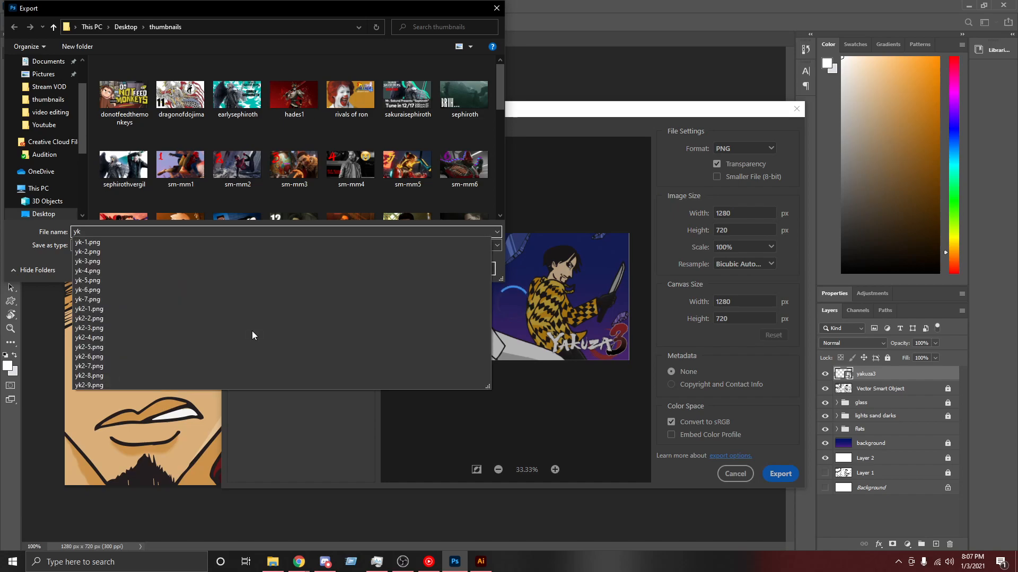
type("3")
key("BackSpace")
key("BackSpace")
type("3")
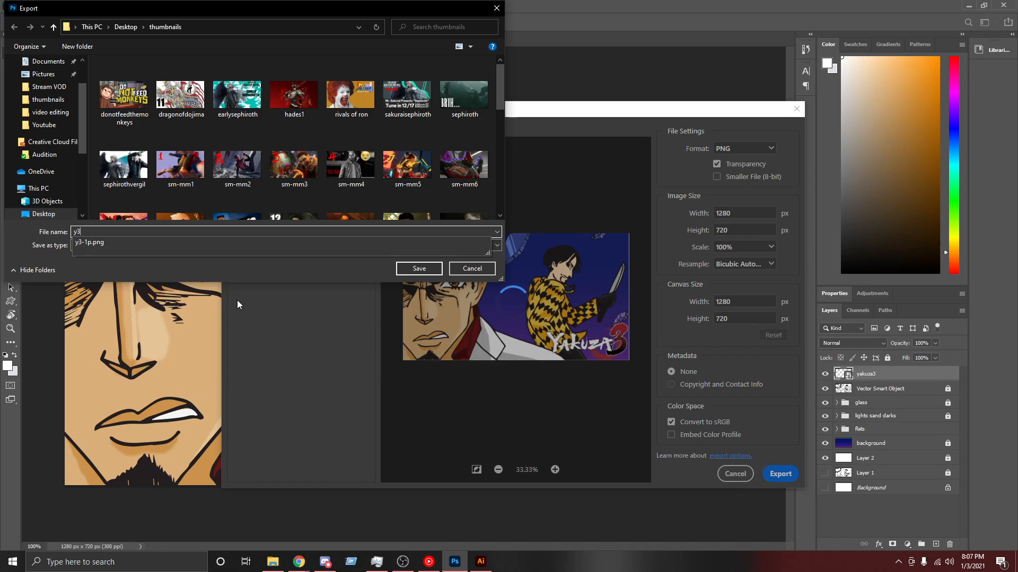
type("-1")
left_click(415, 268)
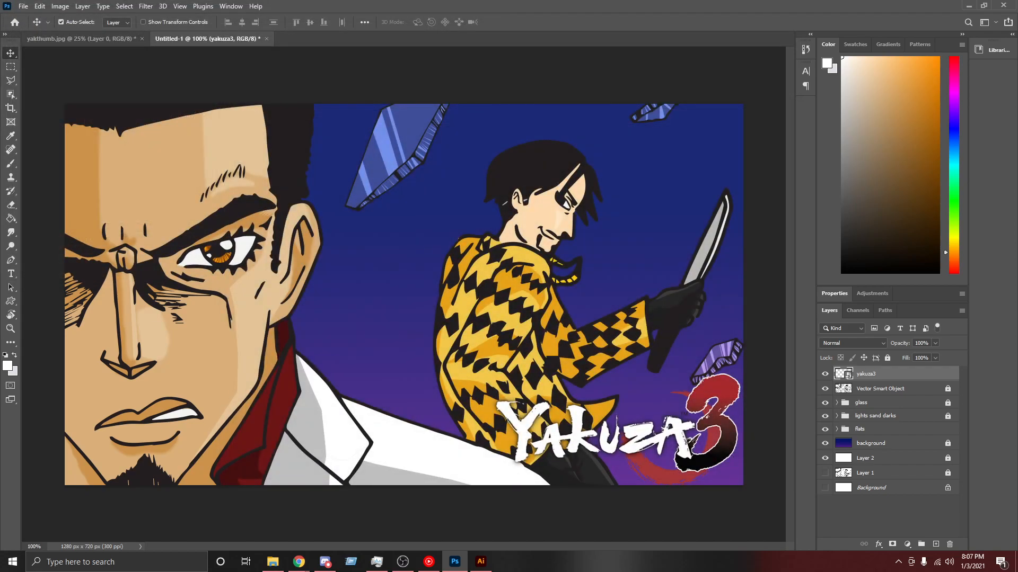
Step: Add a new layer above the Vector Smart Object layer and set the Gradient tool to radial
key("alt+Tab")
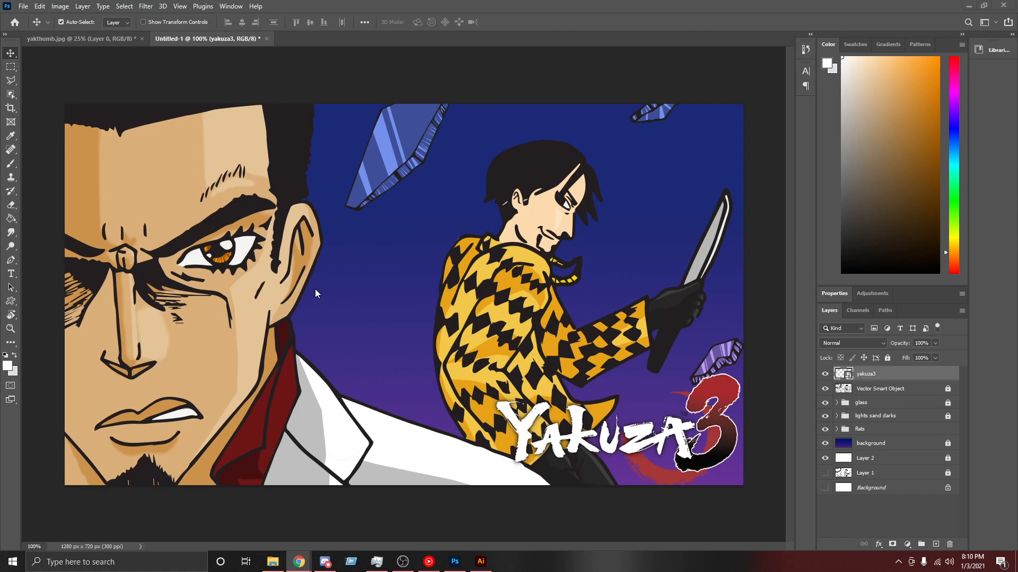
left_click(877, 390)
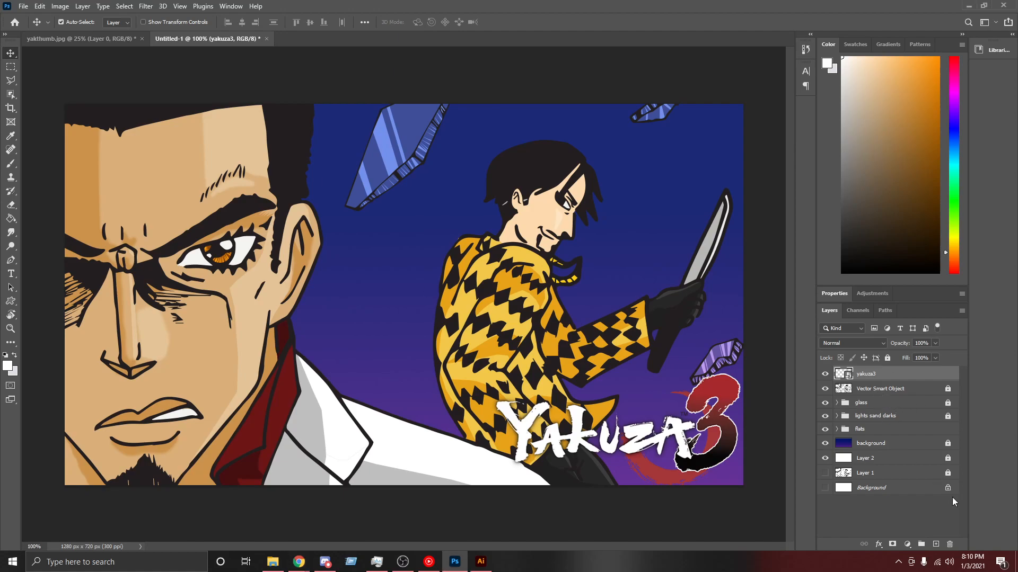
left_click(887, 391)
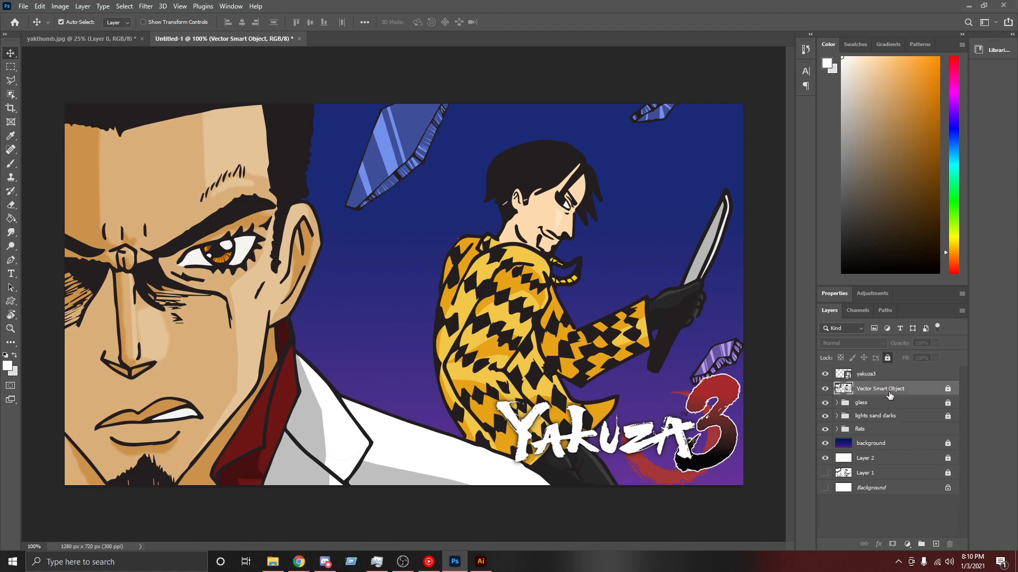
left_click(934, 544)
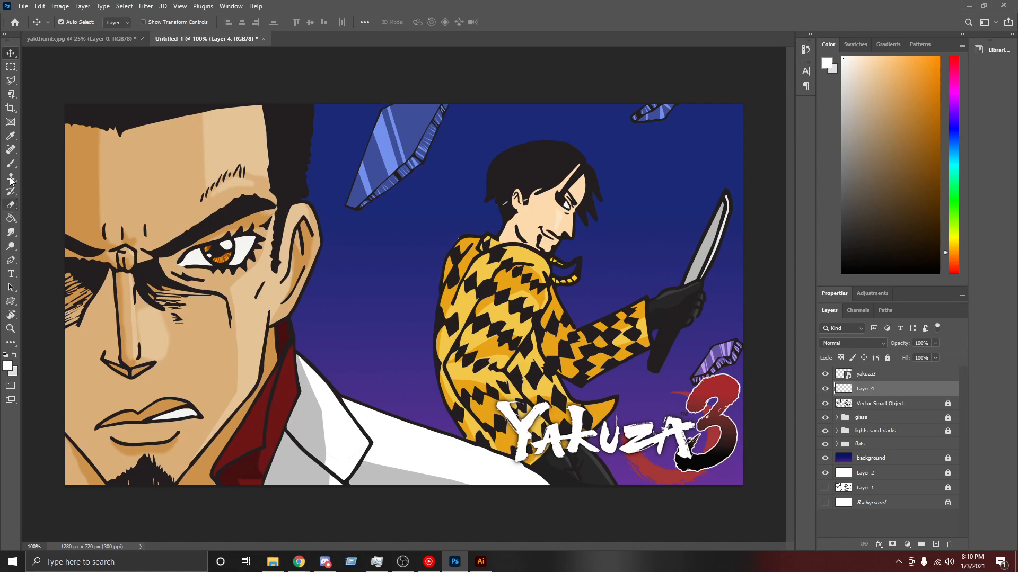
left_click(9, 220)
right_click(9, 221)
left_click(62, 220)
left_click(38, 22)
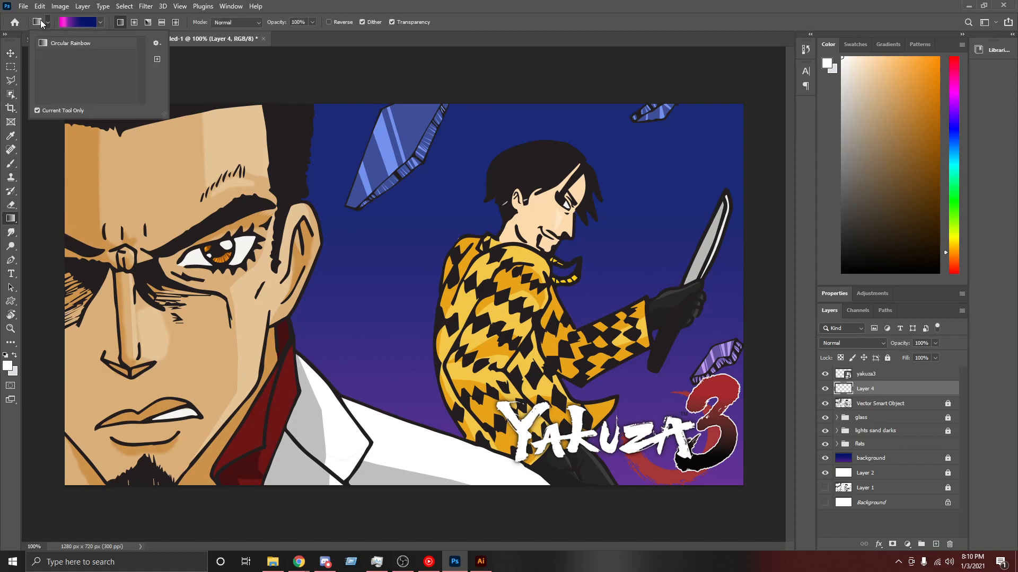
left_click(134, 23)
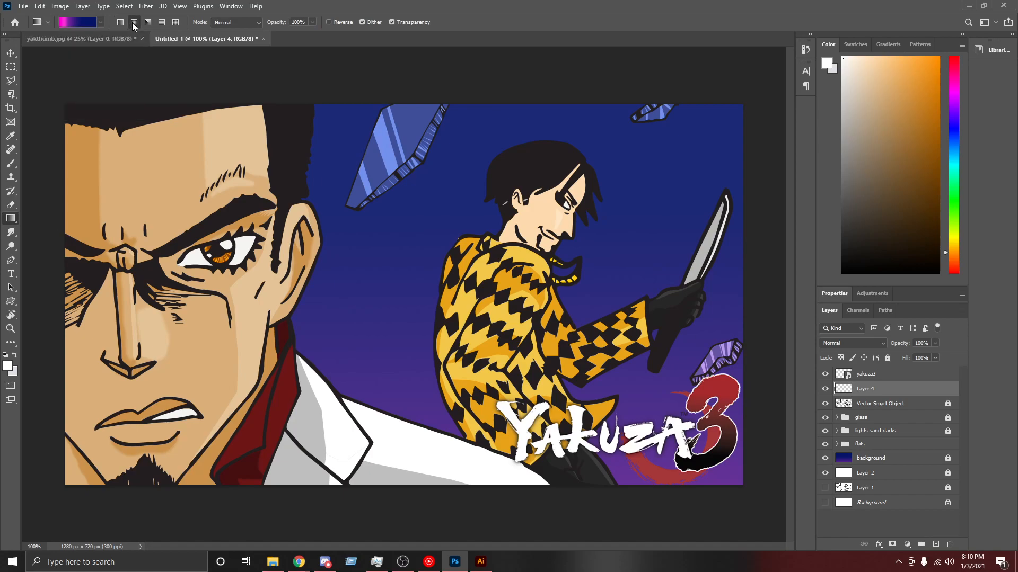
Step: Examine the gradient type options, the gradient tool presets and the gradient preset folders for a suitable gradient
left_click(100, 23)
left_click(80, 21)
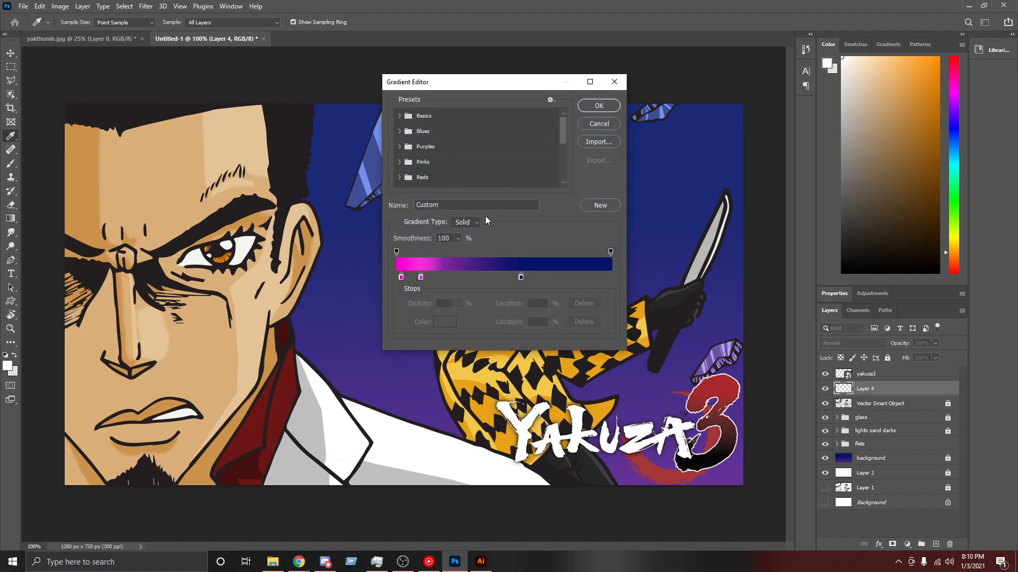
left_click(466, 224)
left_click(467, 223)
left_click(550, 100)
left_click(549, 99)
left_click(613, 82)
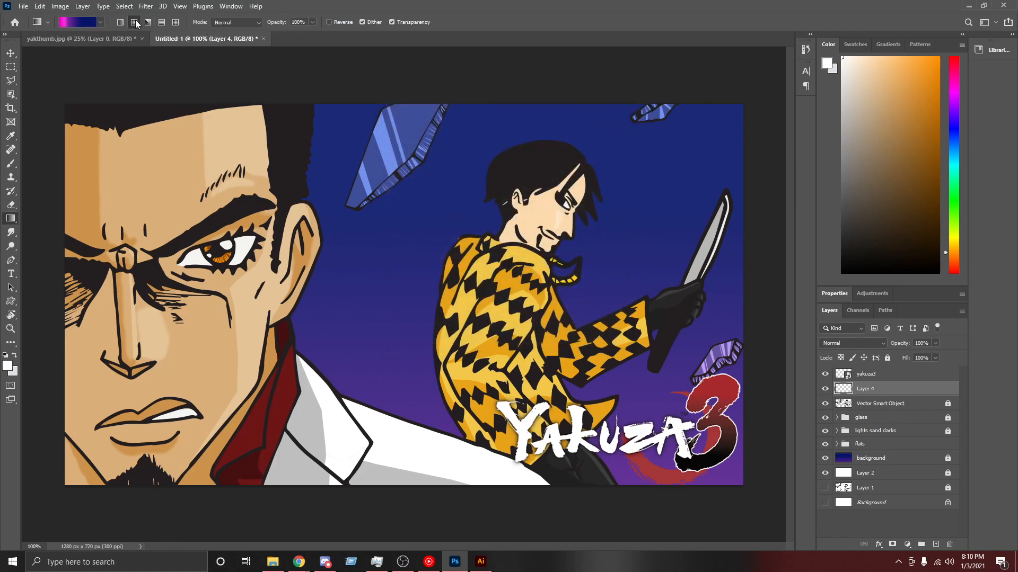
left_click(49, 22)
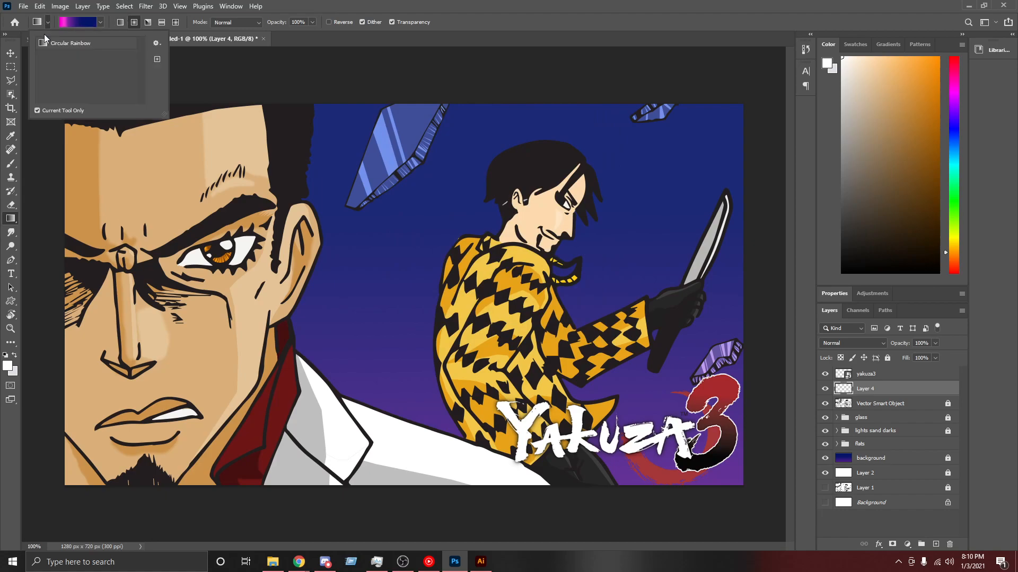
left_click(156, 43)
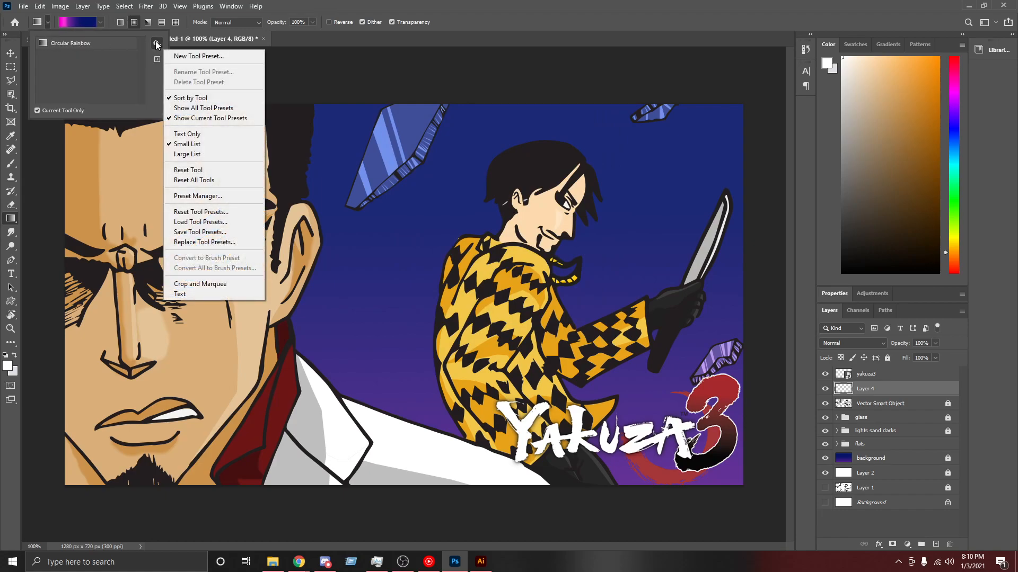
left_click(95, 77)
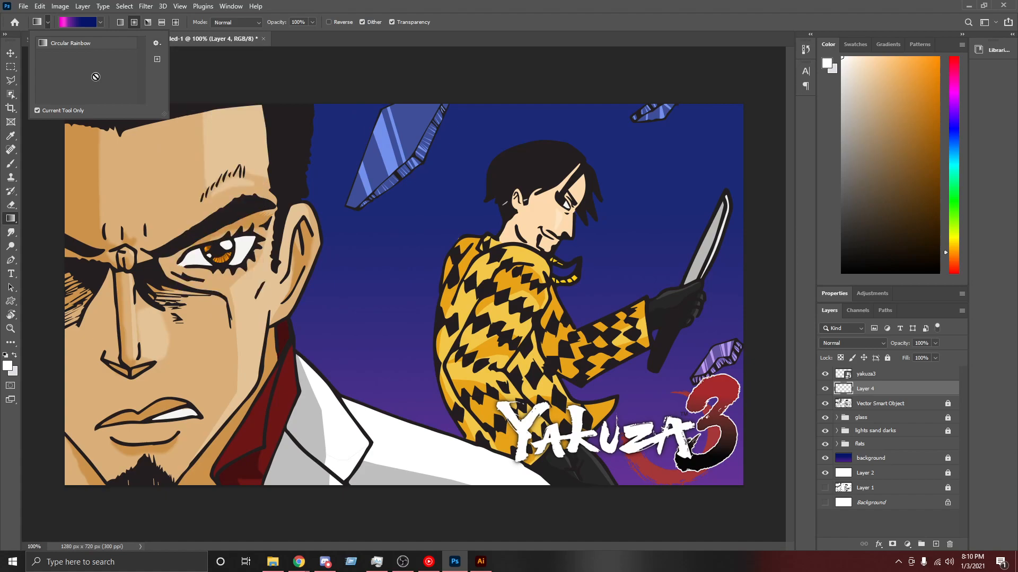
left_click(101, 23)
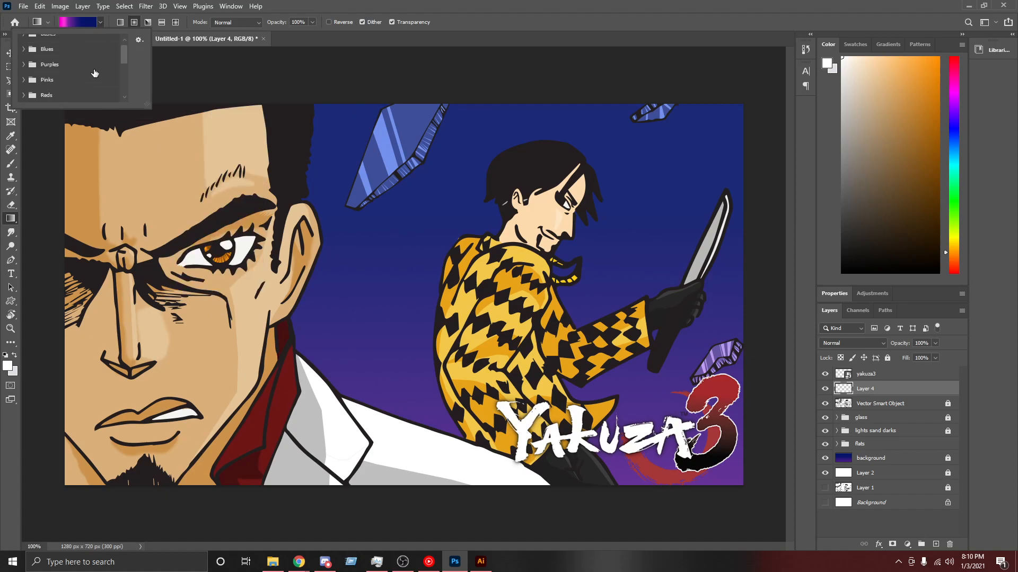
scroll(95, 73, "down", 2)
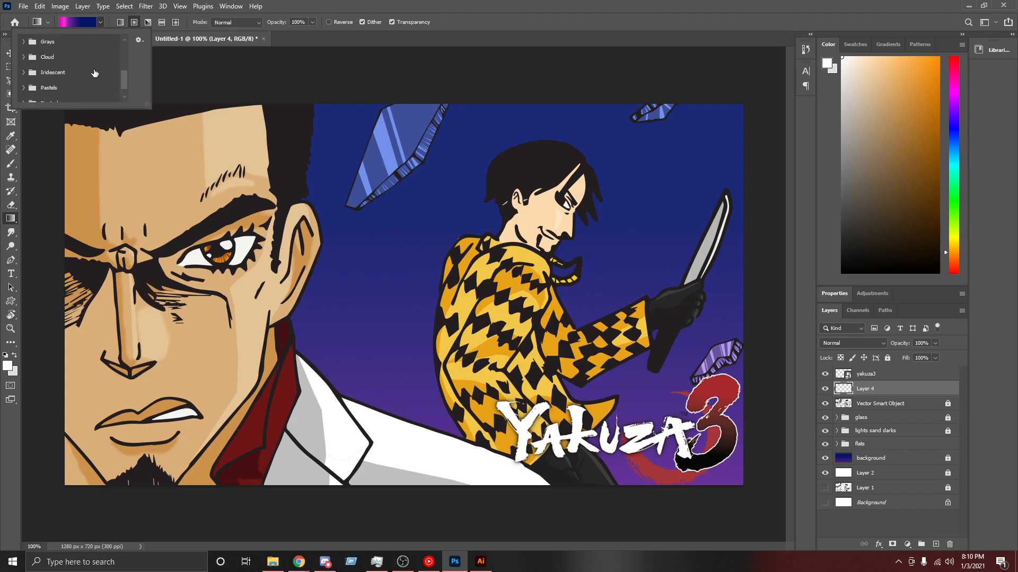
scroll(94, 69, "up", 2)
left_click(103, 21)
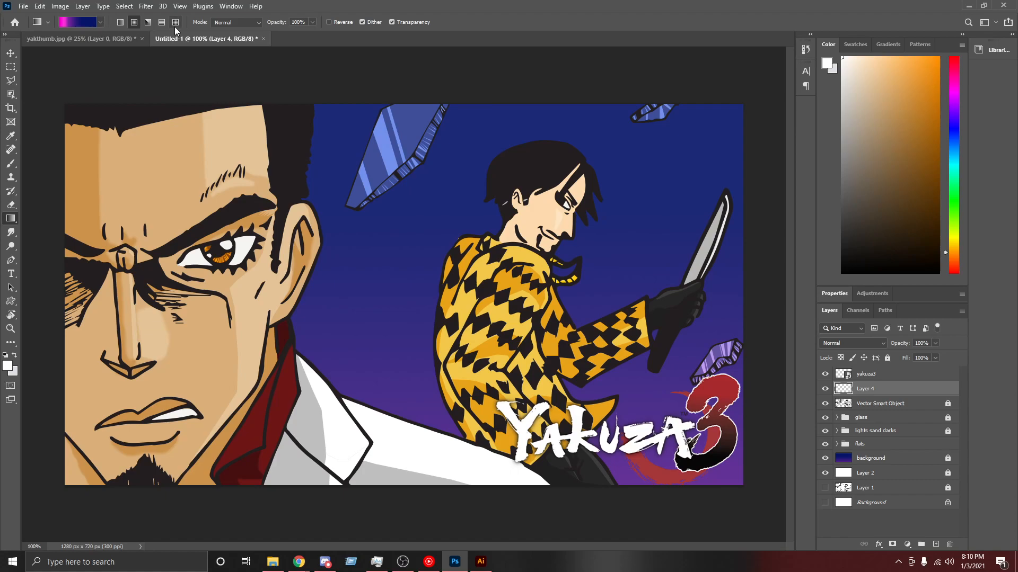
left_click(175, 24)
left_click(101, 23)
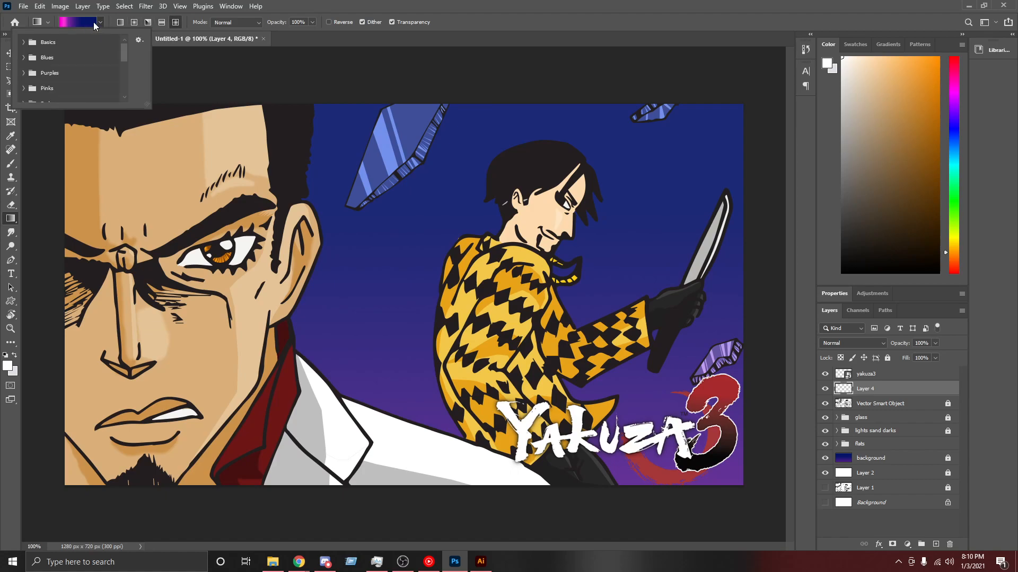
left_click(83, 22)
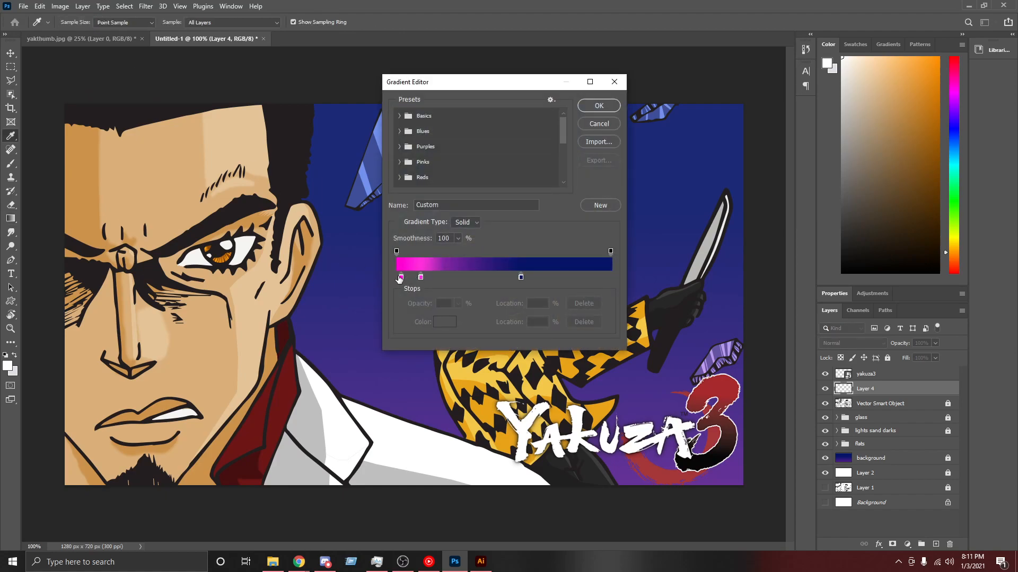
left_click(402, 278)
left_click(430, 206)
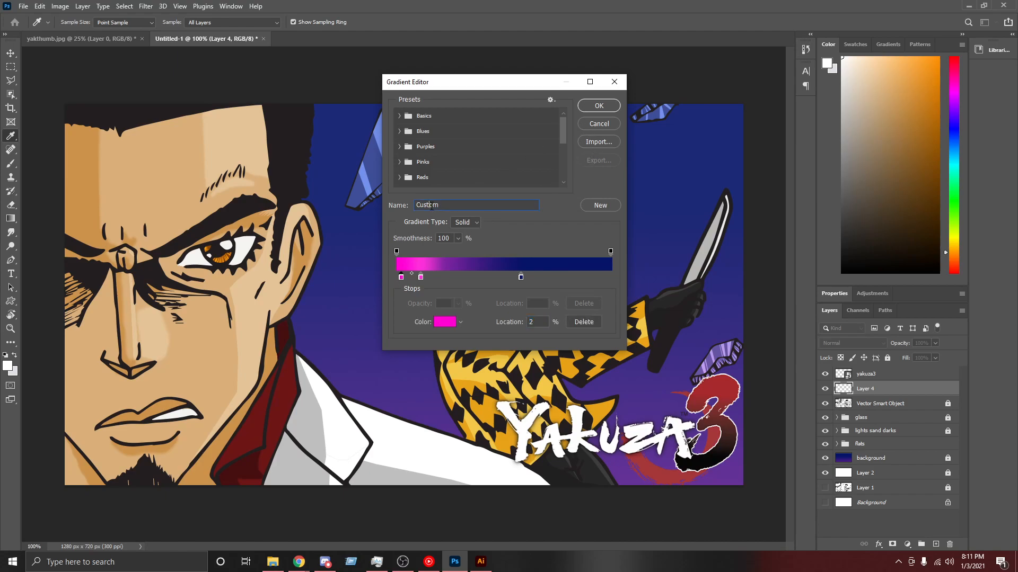
left_click(474, 223)
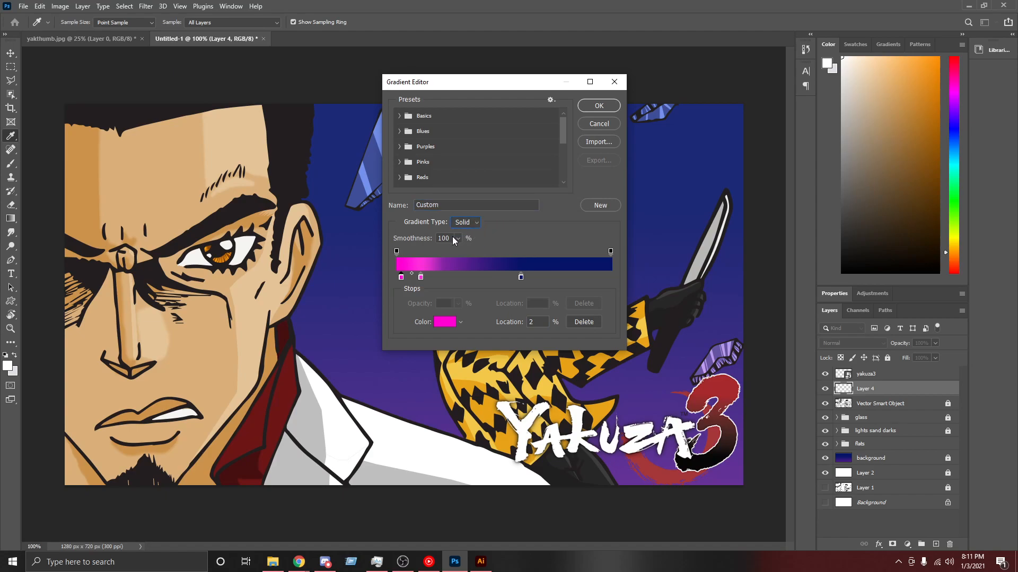
left_click(444, 323)
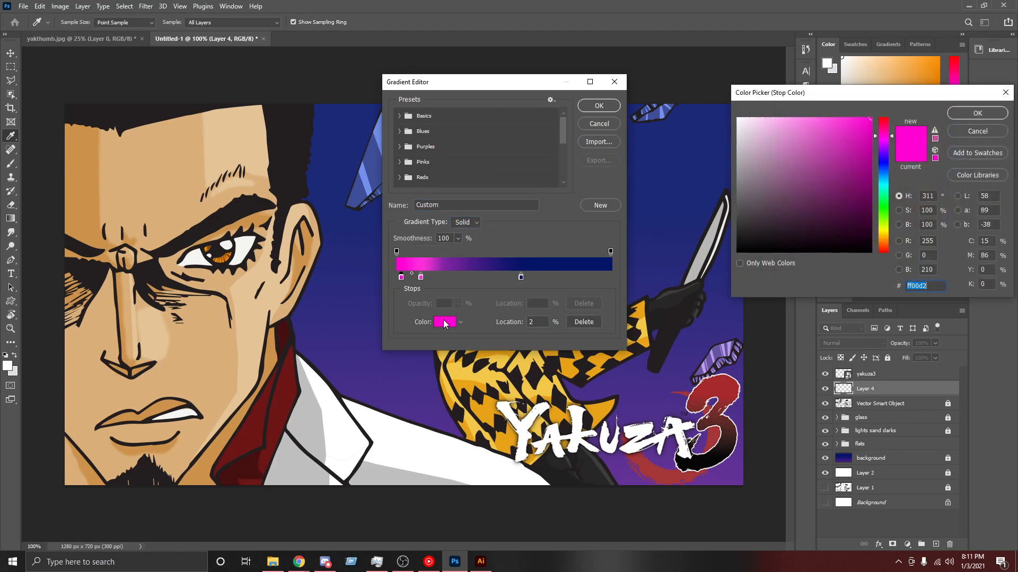
left_click(992, 131)
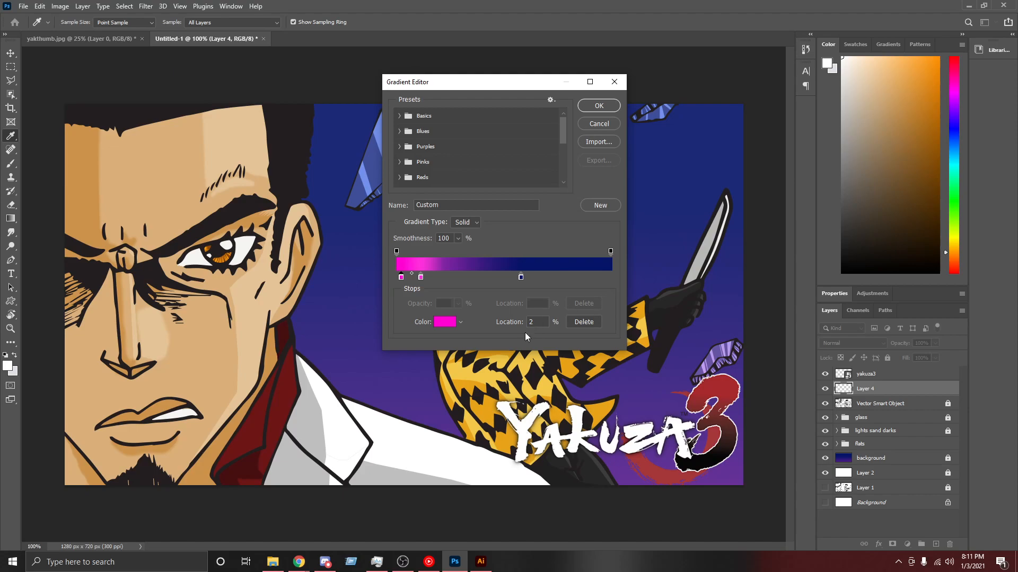
left_click(609, 123)
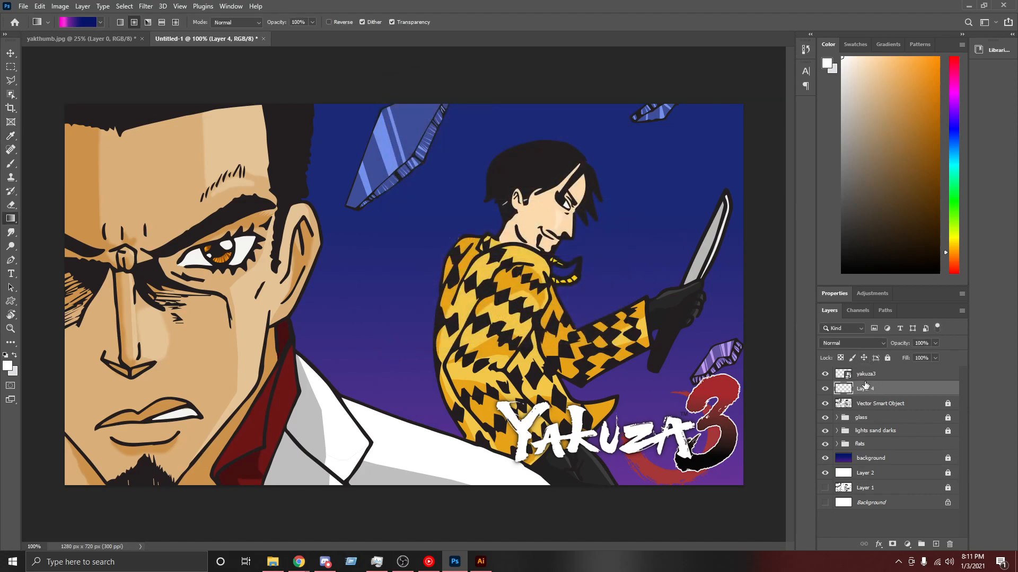
Step: Delete the empty Layer 4 and select the yakuza3 layer
right_click(858, 393)
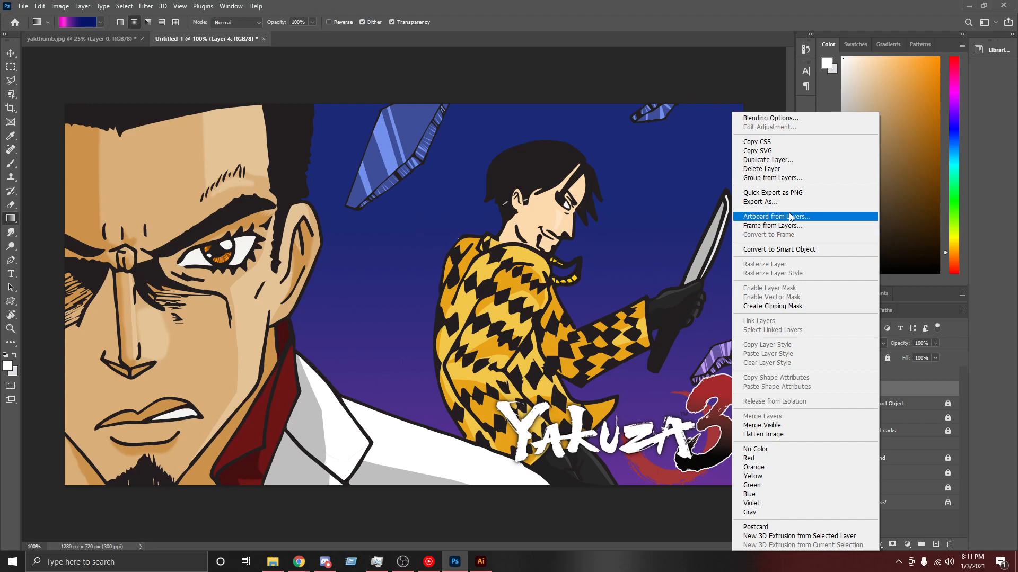
left_click(780, 169)
left_click(459, 209)
left_click(892, 376)
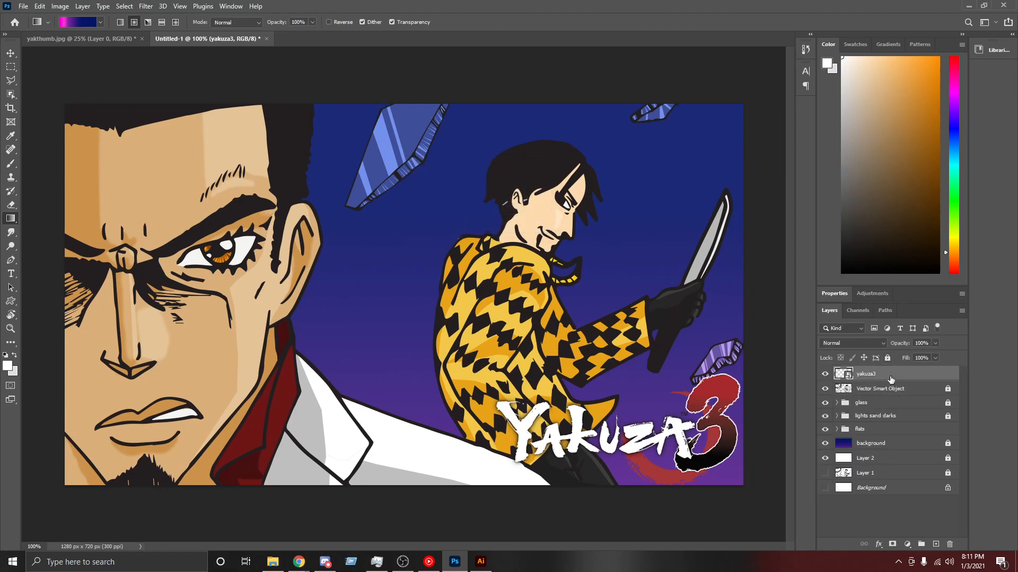
Step: Try an Outer Glow layer style on the yakuza3 logo layer
left_click(880, 546)
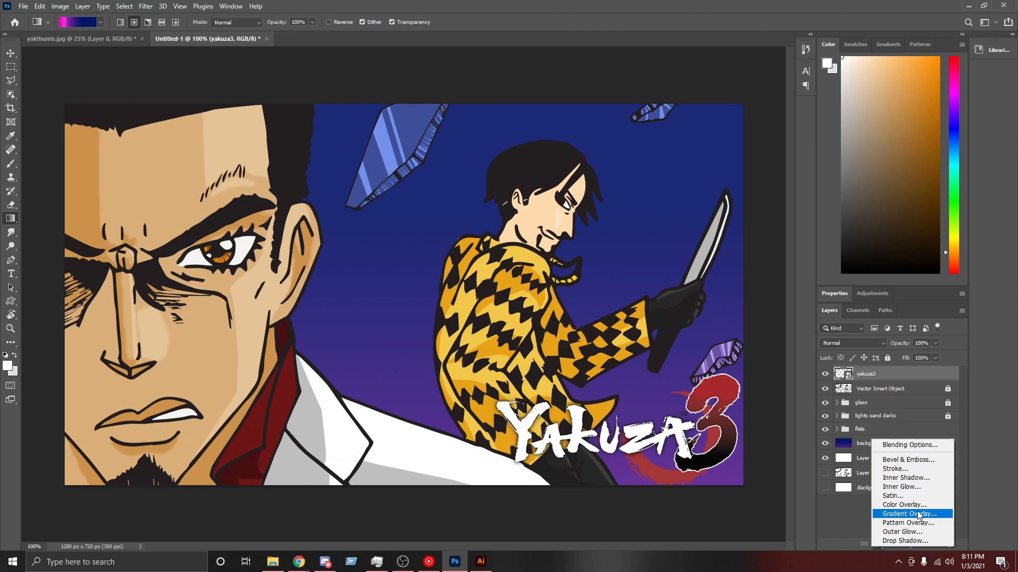
left_click(909, 445)
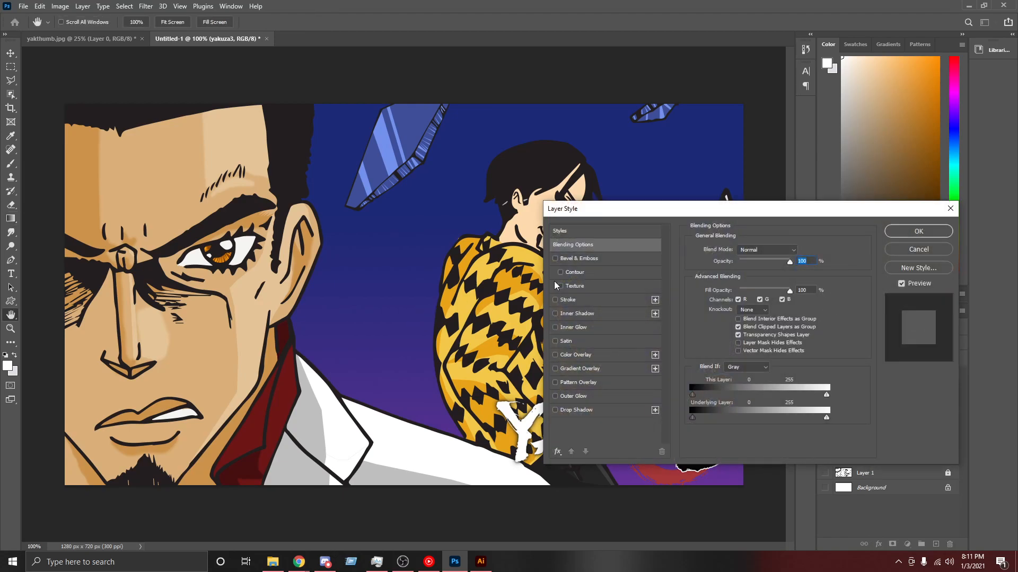
left_click_drag(720, 214, 233, 70)
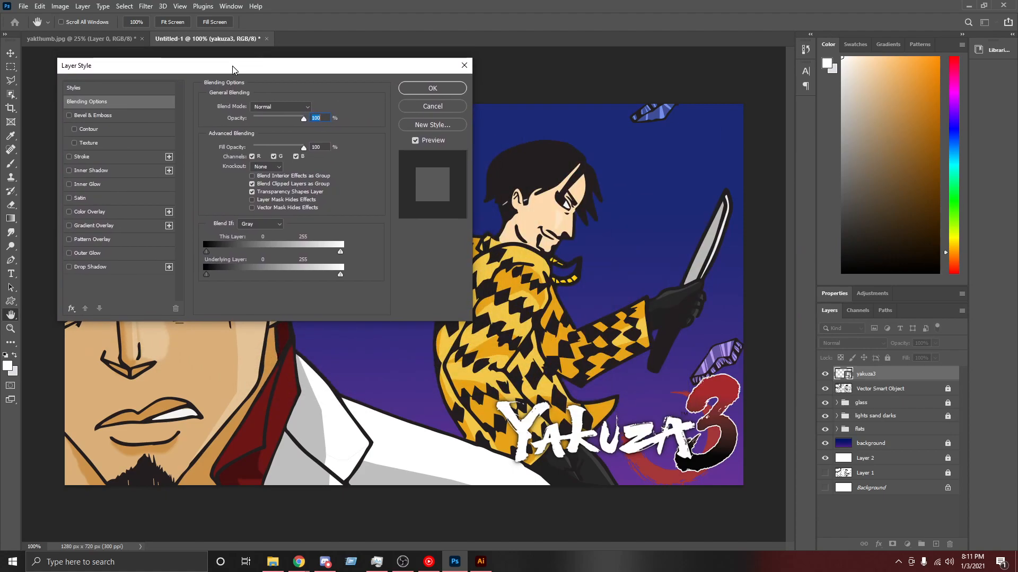
left_click(69, 254)
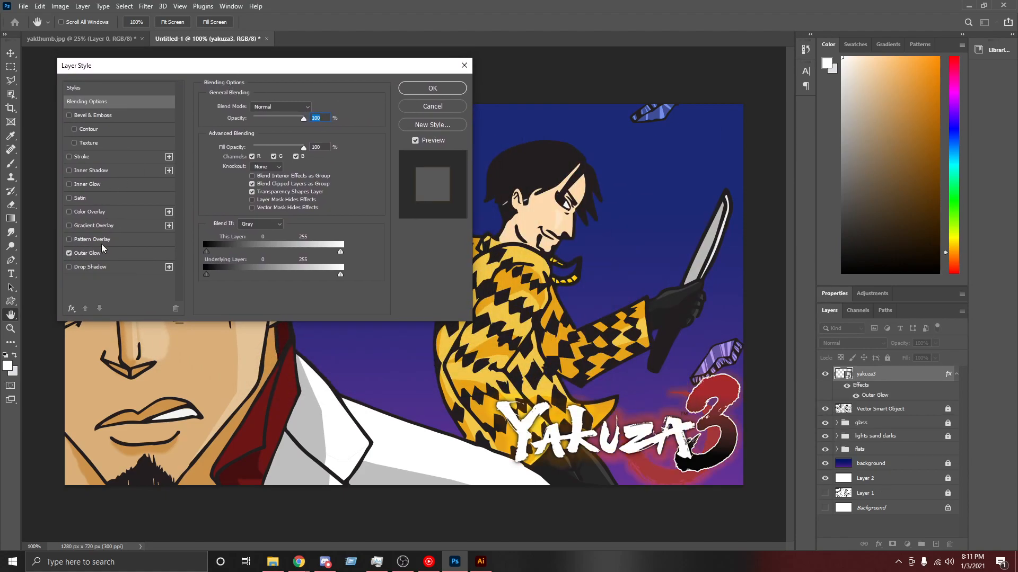
left_click(115, 253)
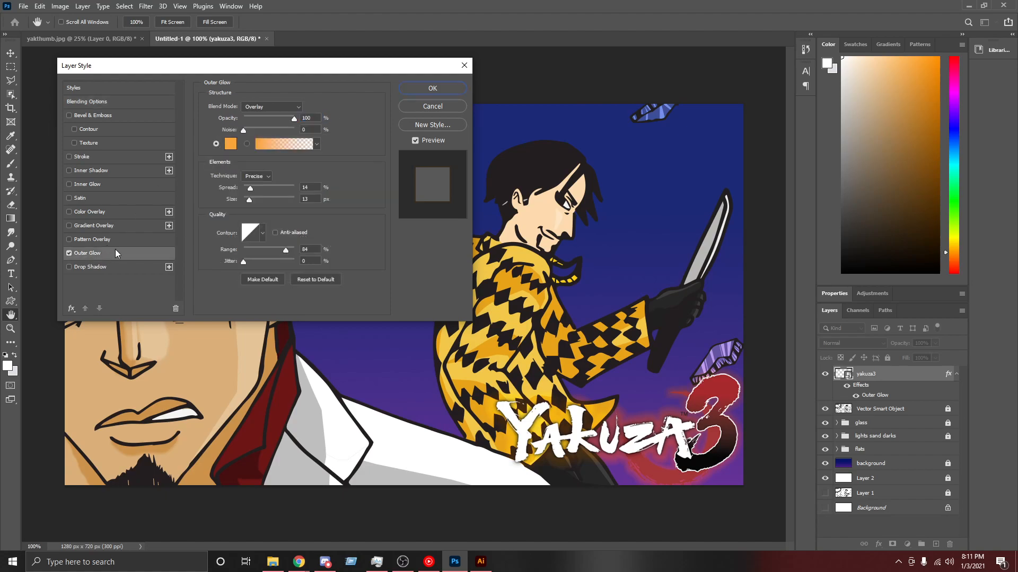
Step: Switch the outer glow from solid colour to gradient and try white (ffffff) for its first colour stop, discarding the gradient edit
left_click(230, 143)
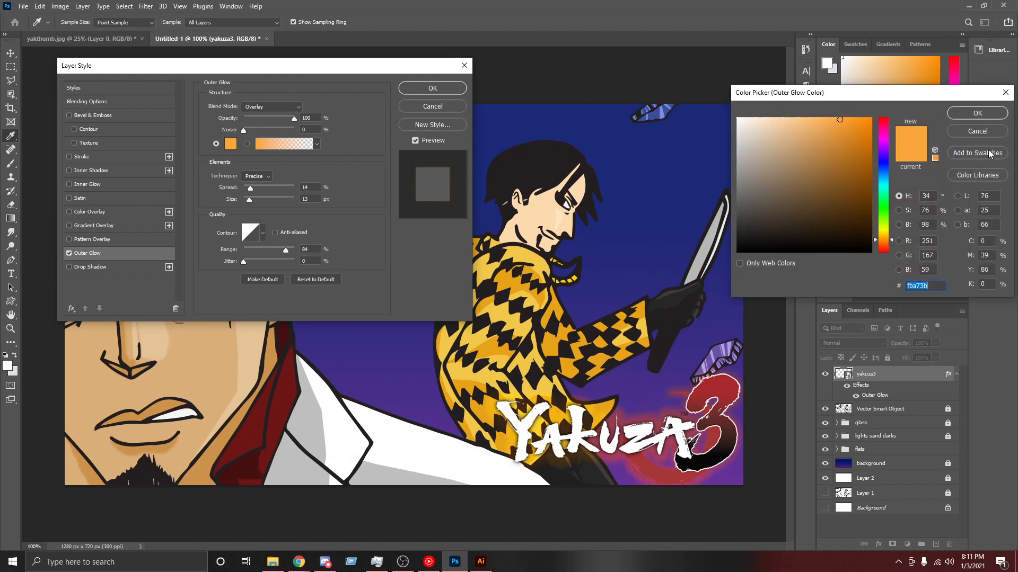
left_click(985, 134)
left_click(247, 143)
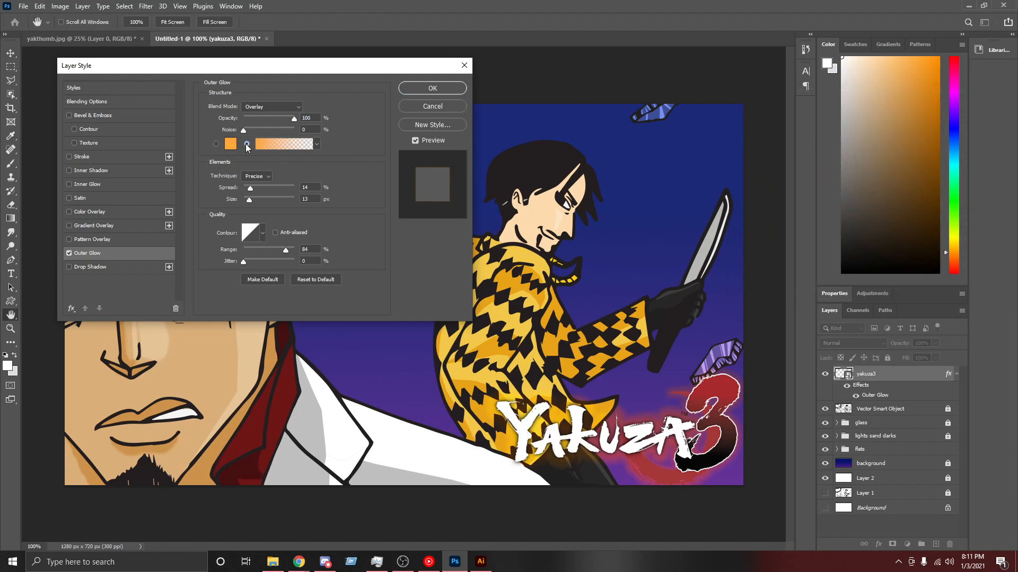
left_click(262, 143)
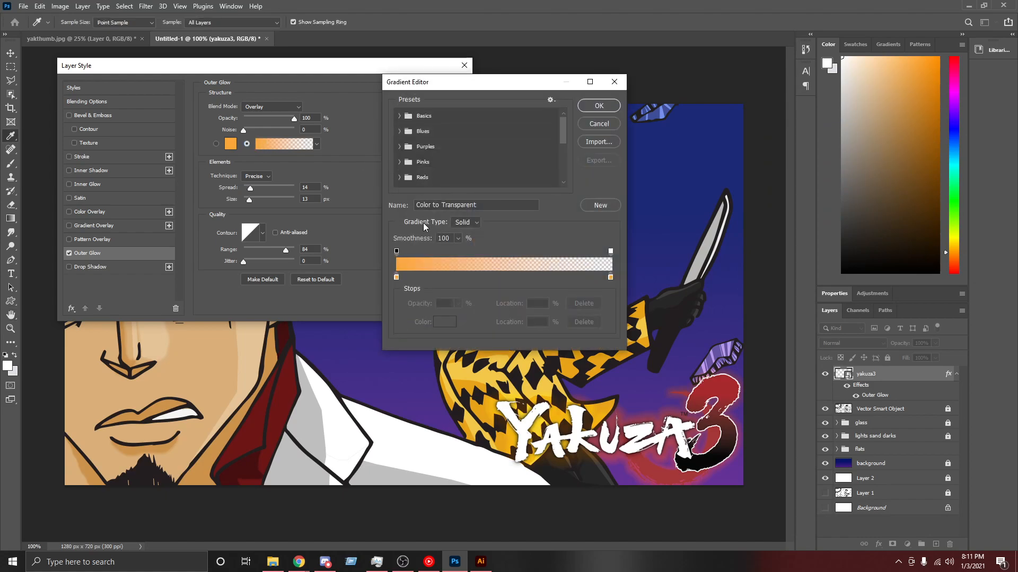
left_click(396, 278)
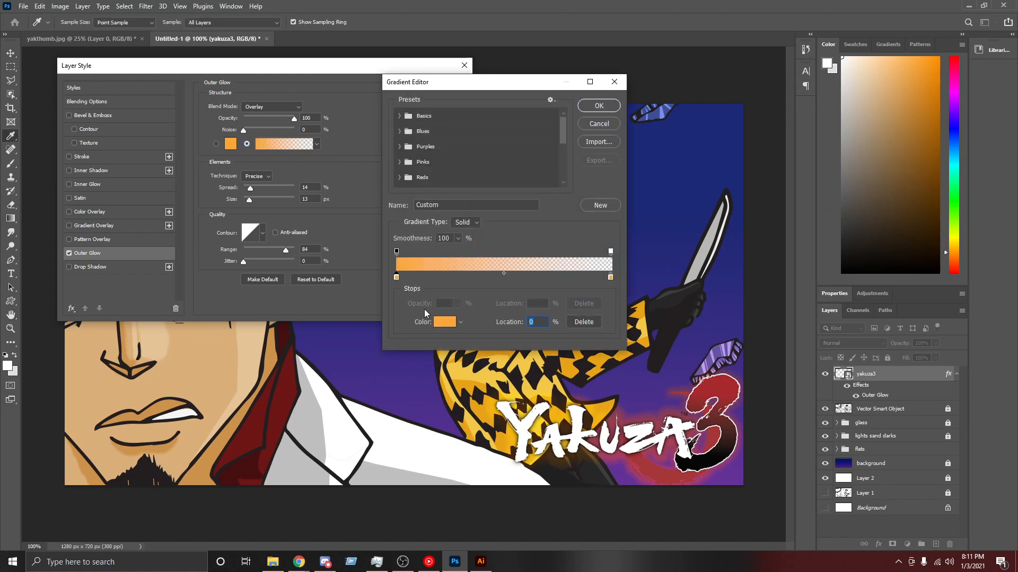
left_click(442, 321)
left_click_drag(800, 186, 739, 117)
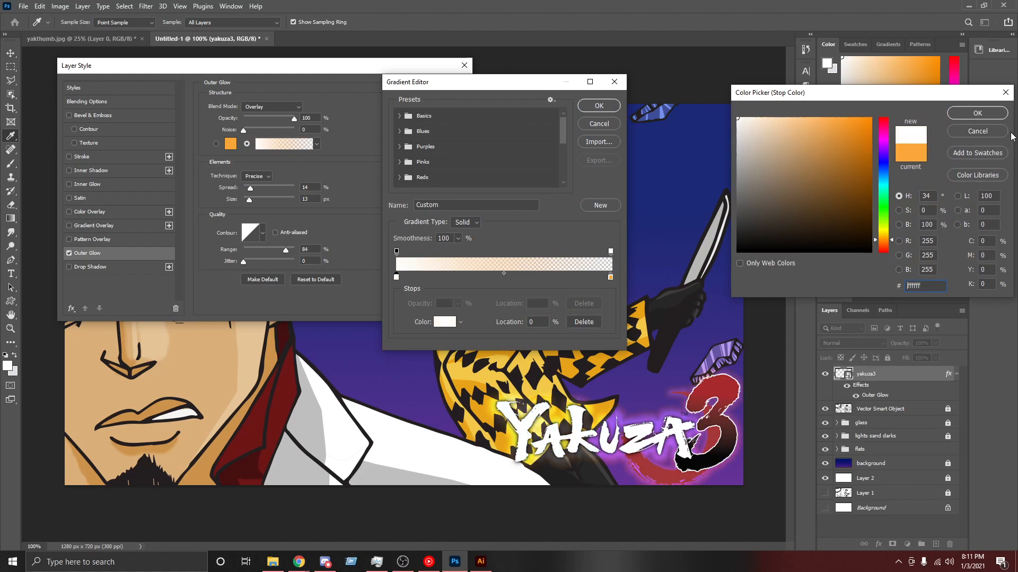
left_click(969, 114)
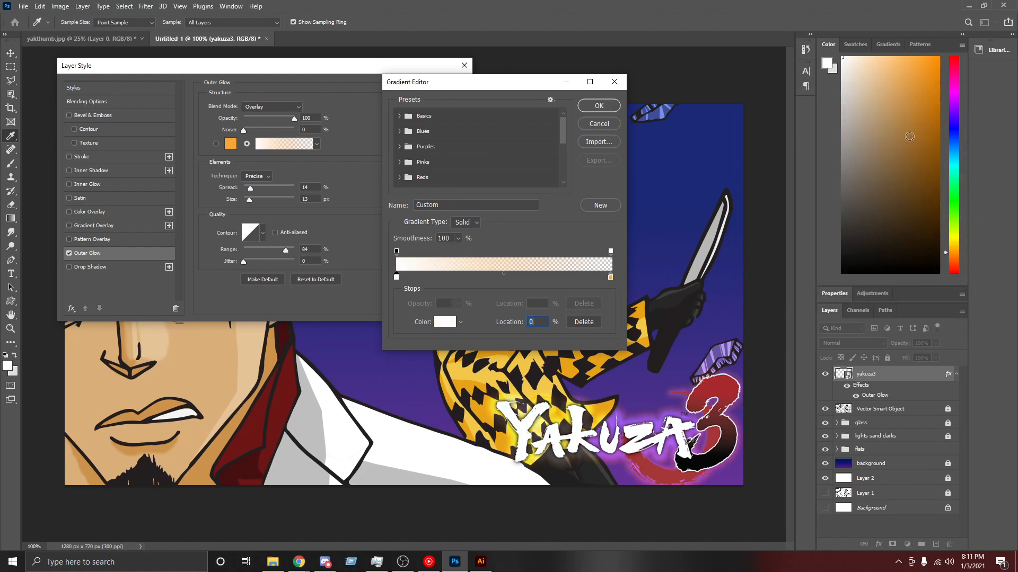
left_click(599, 123)
Step: Set the outer glow's blend mode to Normal and its gradient's first colour stop to white (ffffff)
left_click(273, 107)
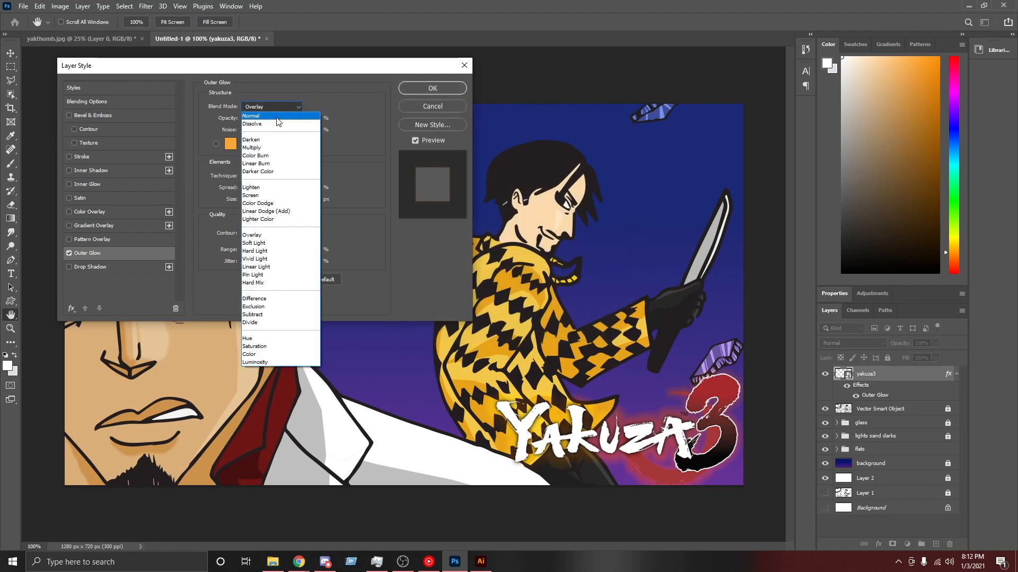
left_click(277, 114)
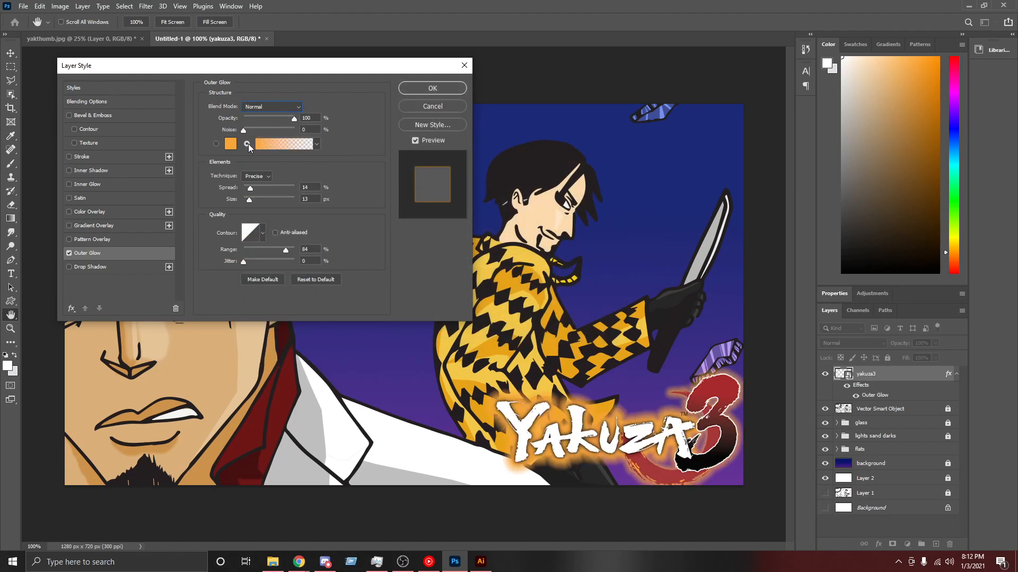
left_click(256, 143)
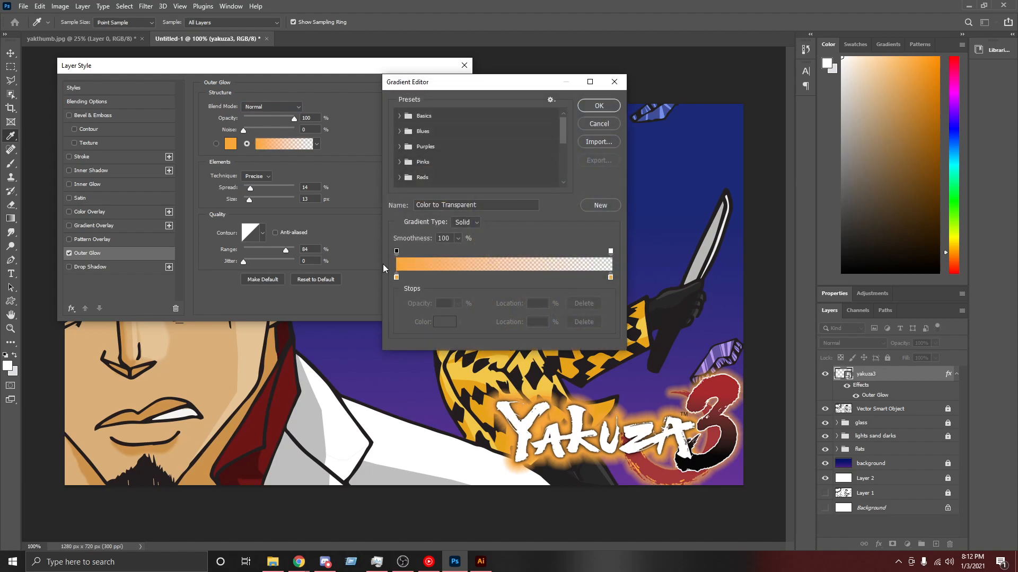
left_click(397, 276)
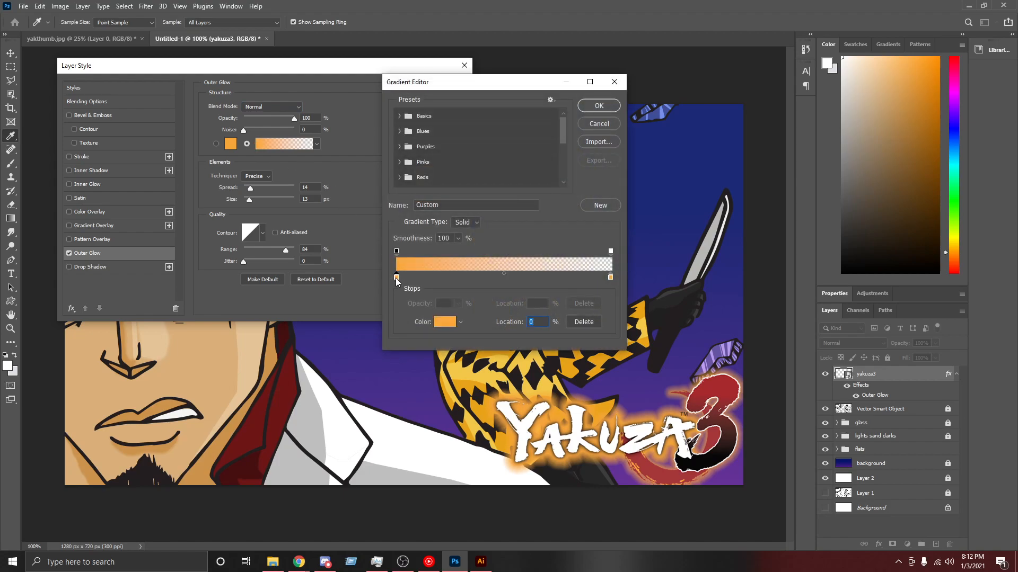
left_click(436, 322)
left_click(738, 118)
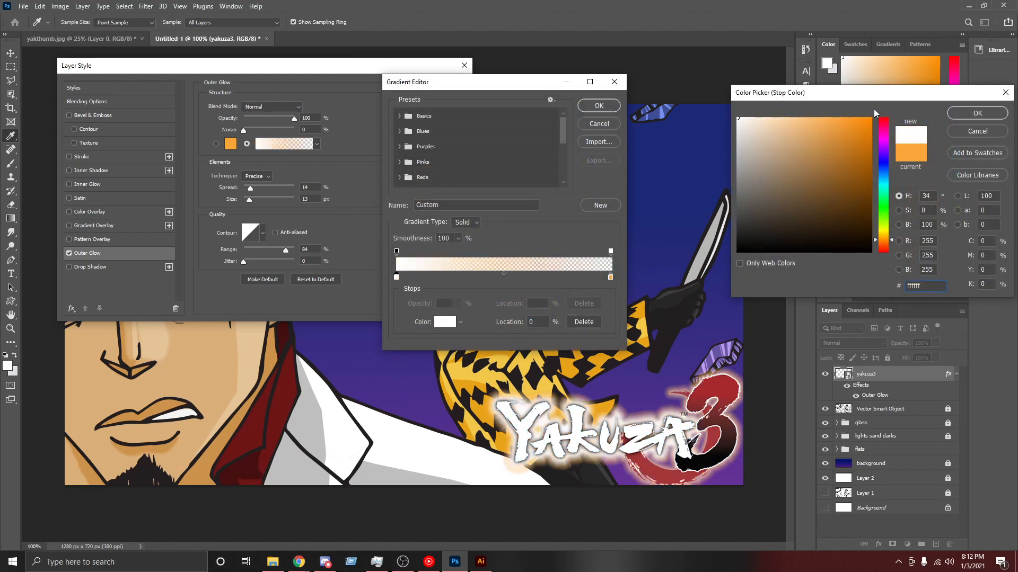
left_click(957, 117)
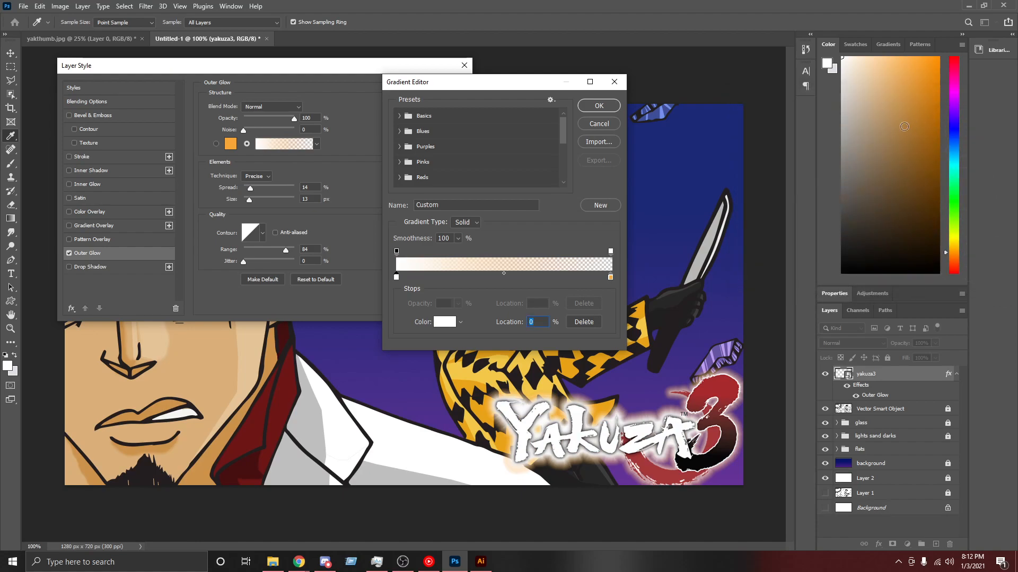
left_click(599, 105)
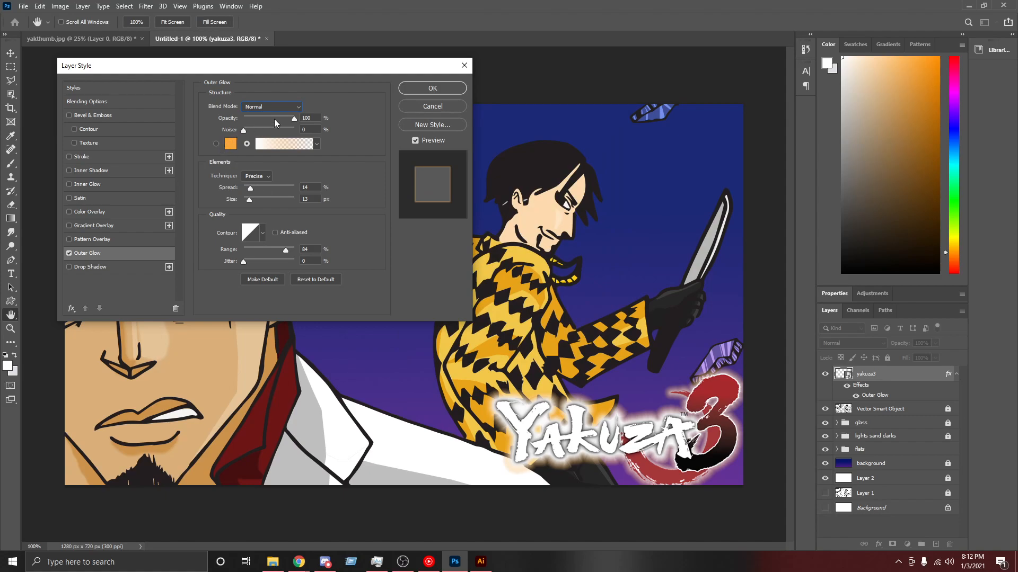
Step: Try the outer glow at 30% opacity, and discard all the layer style changes
left_click_drag(295, 120, 259, 119)
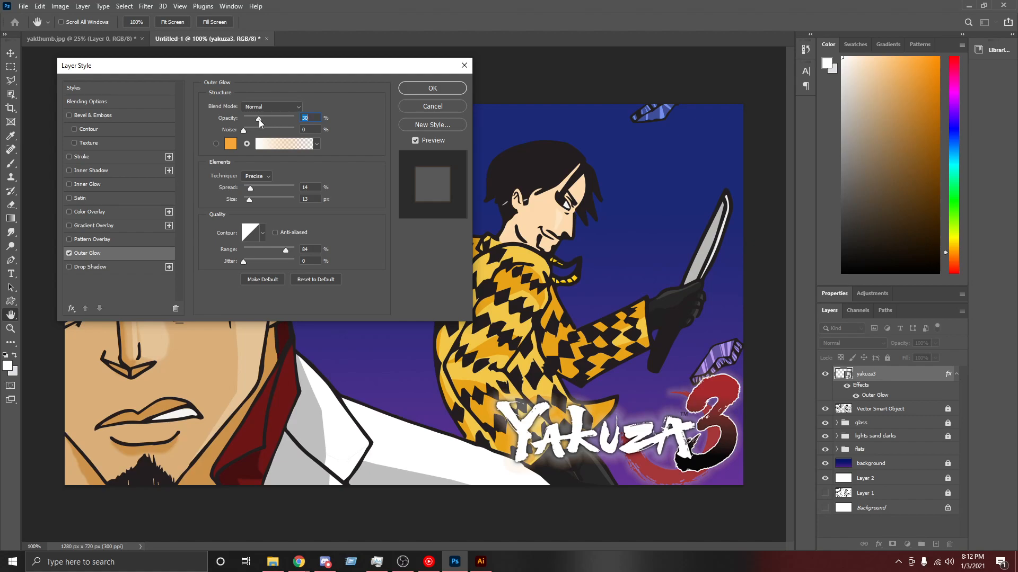
left_click(433, 108)
key("g")
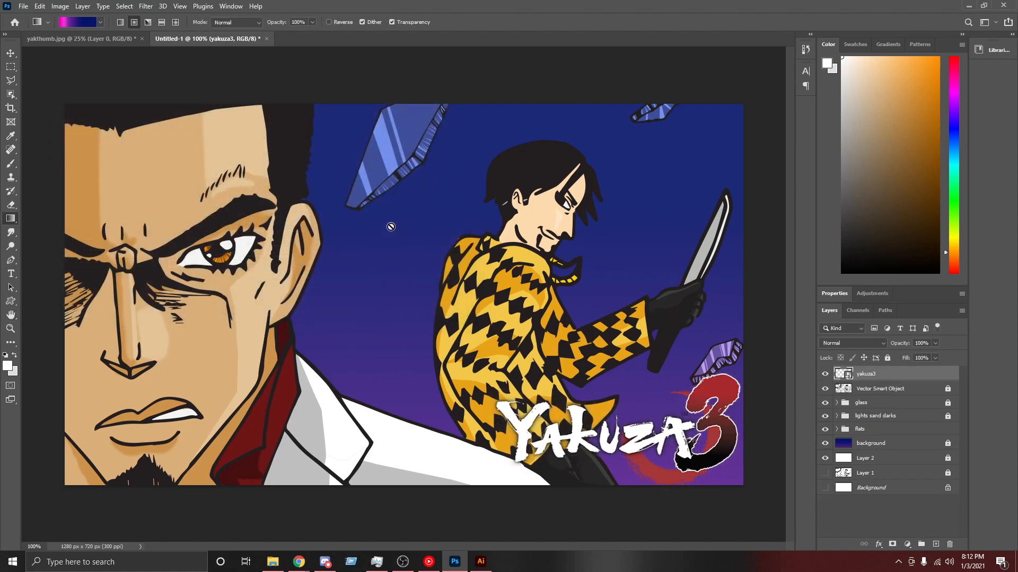
Step: Save the thumbnail composition as a cloud document named yakuza3
left_click(15, 55)
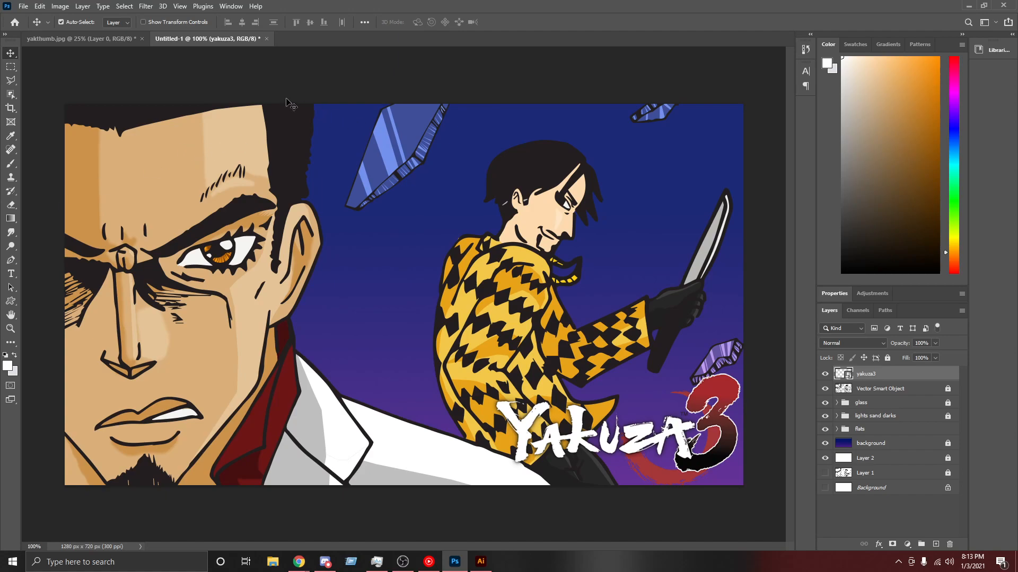
left_click(23, 6)
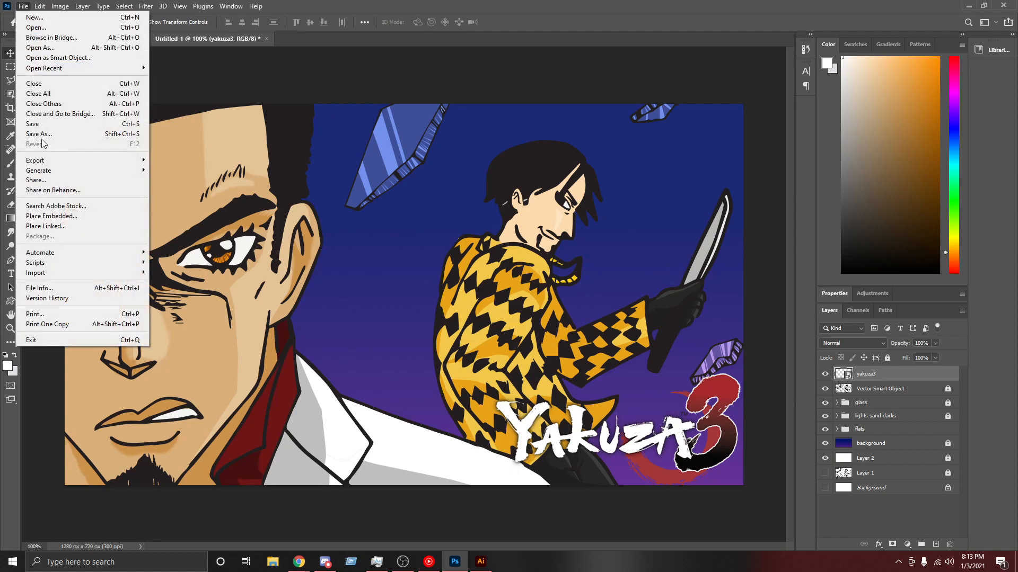
left_click(74, 125)
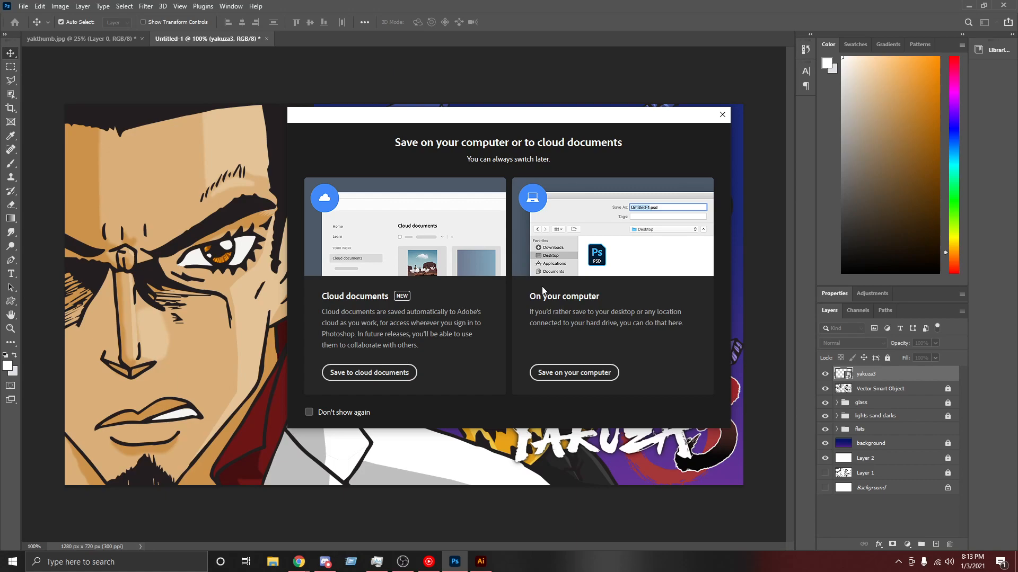
left_click(394, 381)
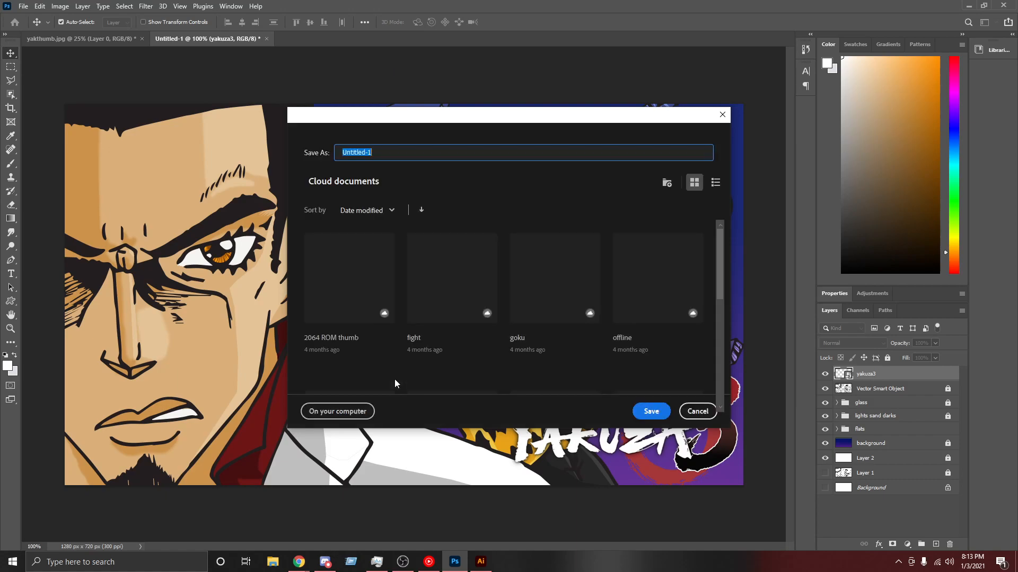
type("yakuza3")
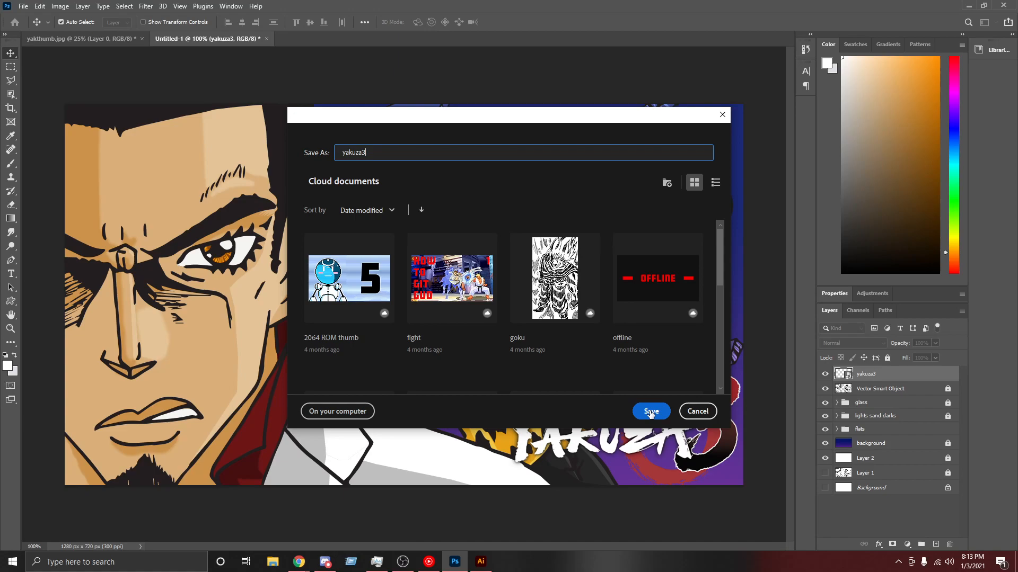
left_click(651, 412)
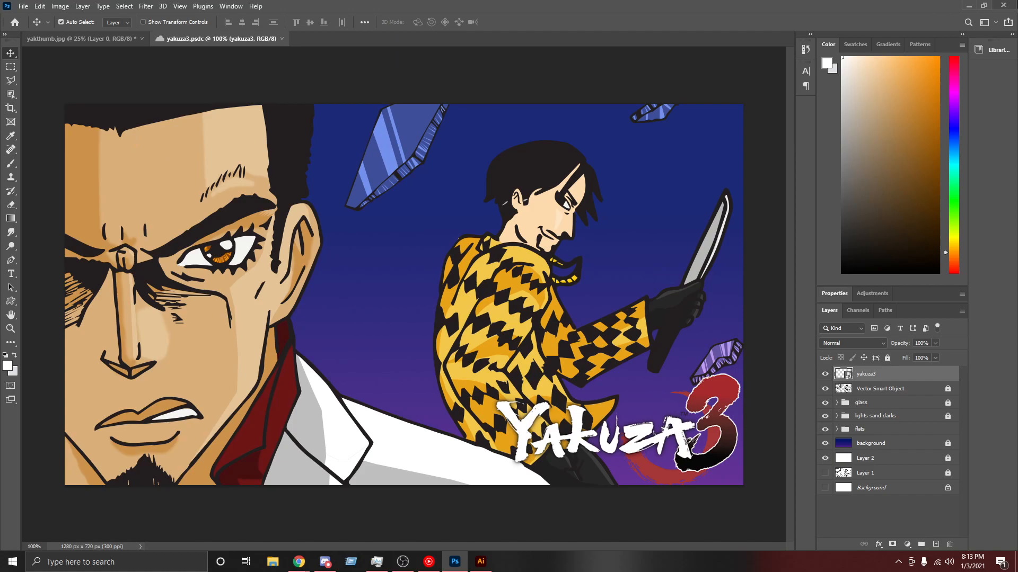
Step: Quit Photoshop without saving yakthumb.jpg, and close Illustrator and the Chrome window
left_click(1007, 6)
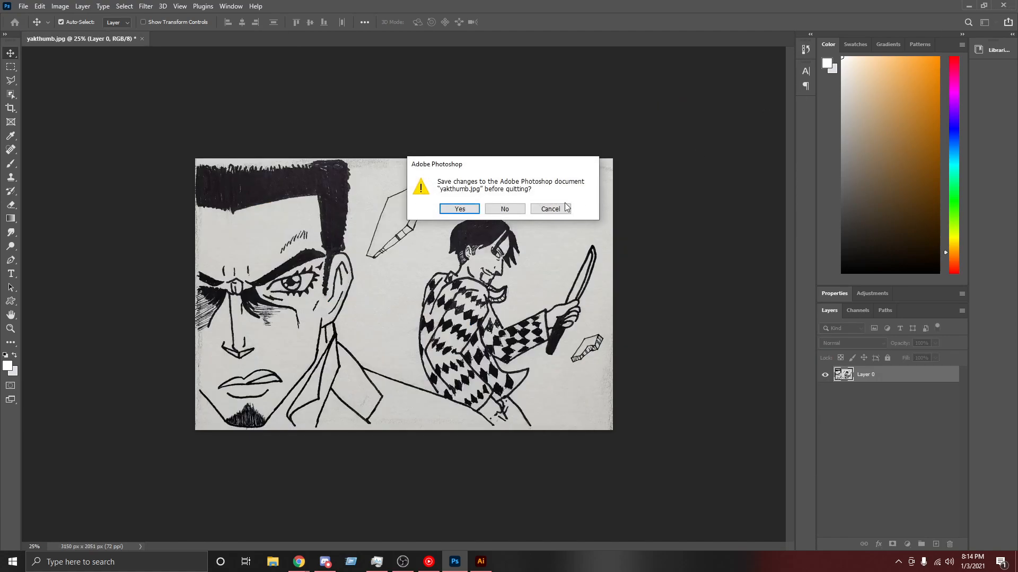
left_click(504, 208)
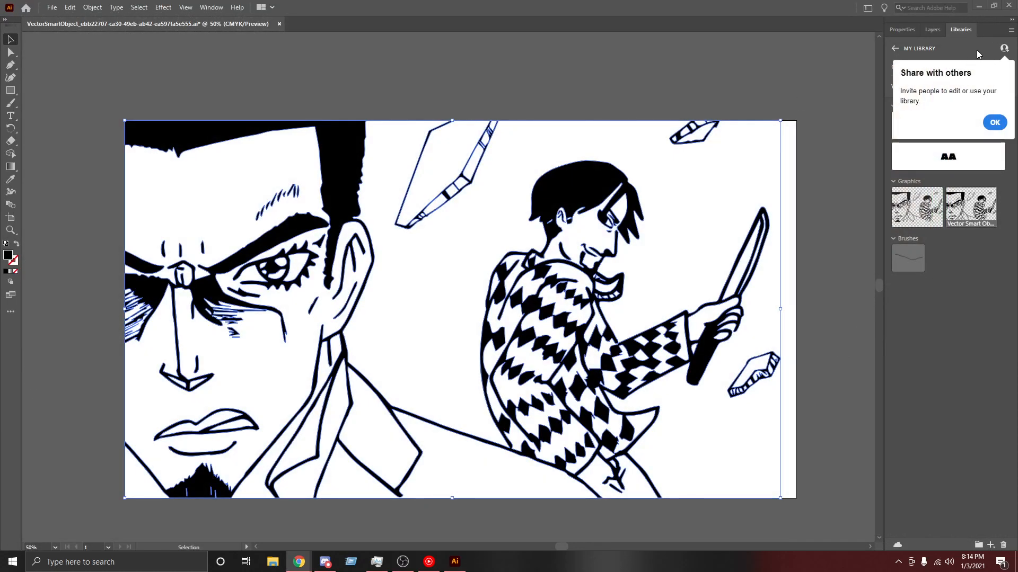
left_click(1008, 6)
left_click(573, 297)
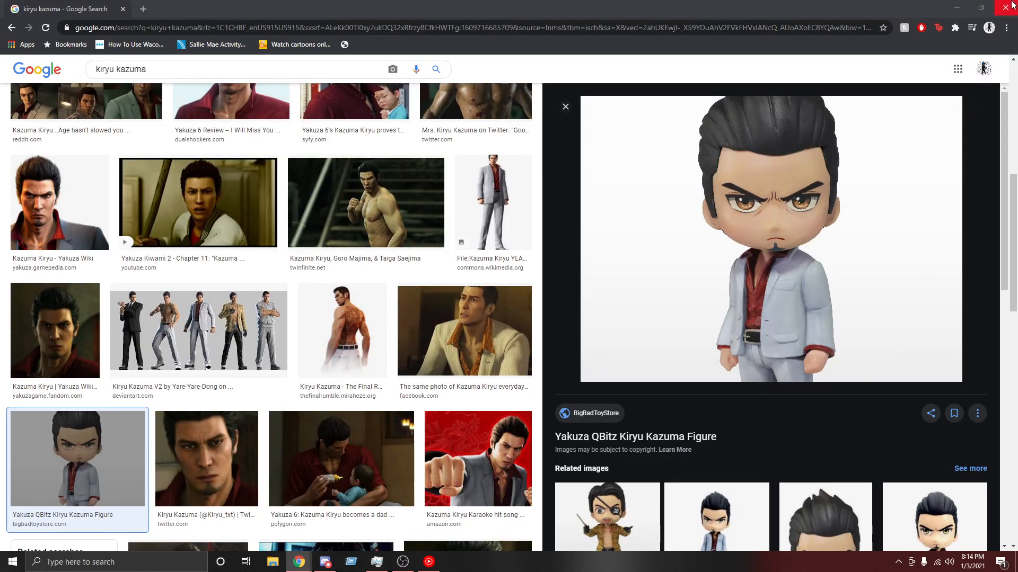
left_click(1010, 5)
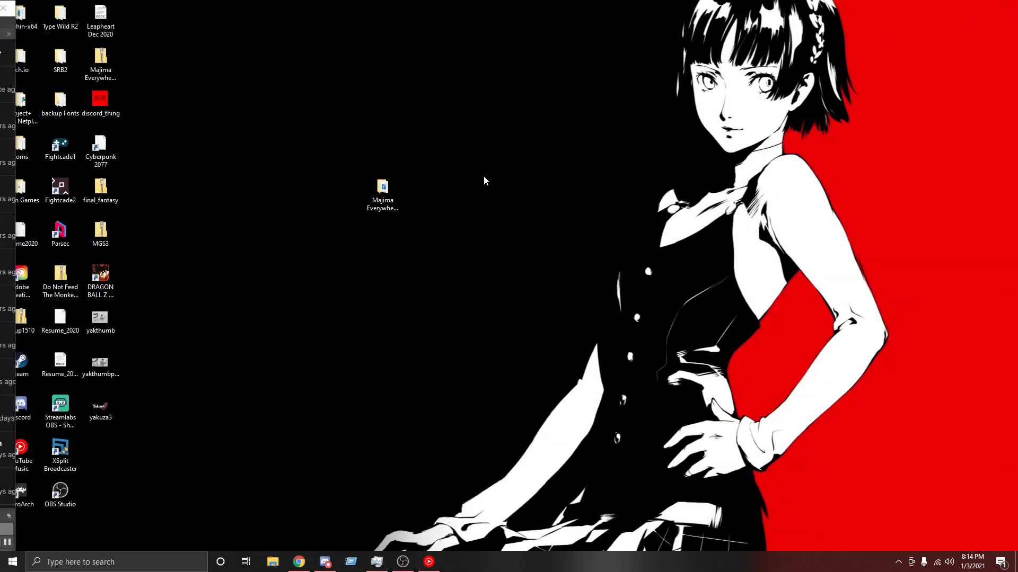